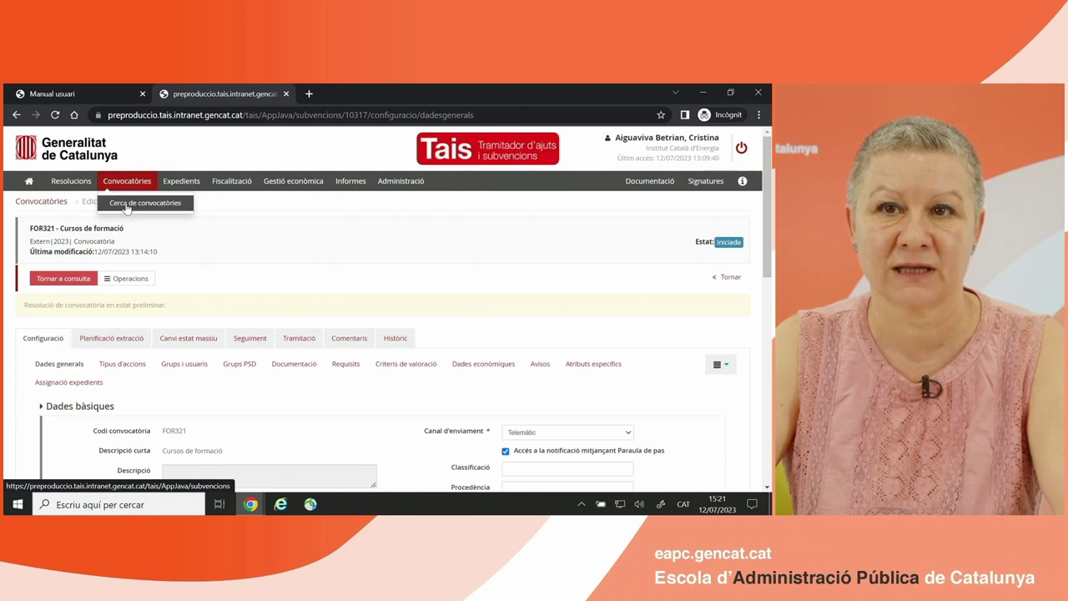
Open the search for convocatòries and look up the calls whose Codi convocatòria matches FOR.
left_click(126, 205)
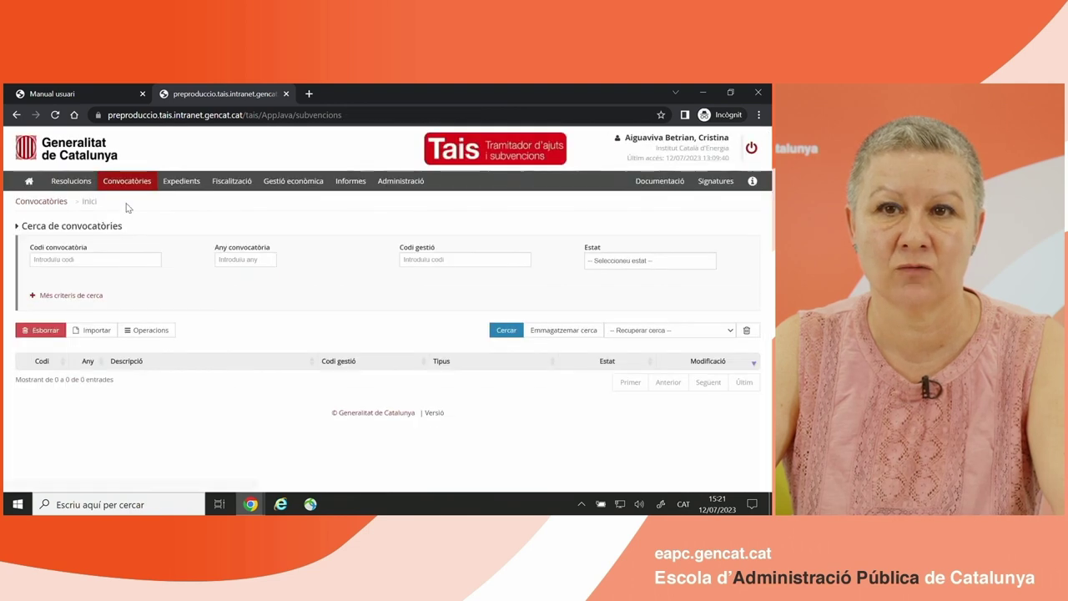
left_click(59, 259)
type("FO")
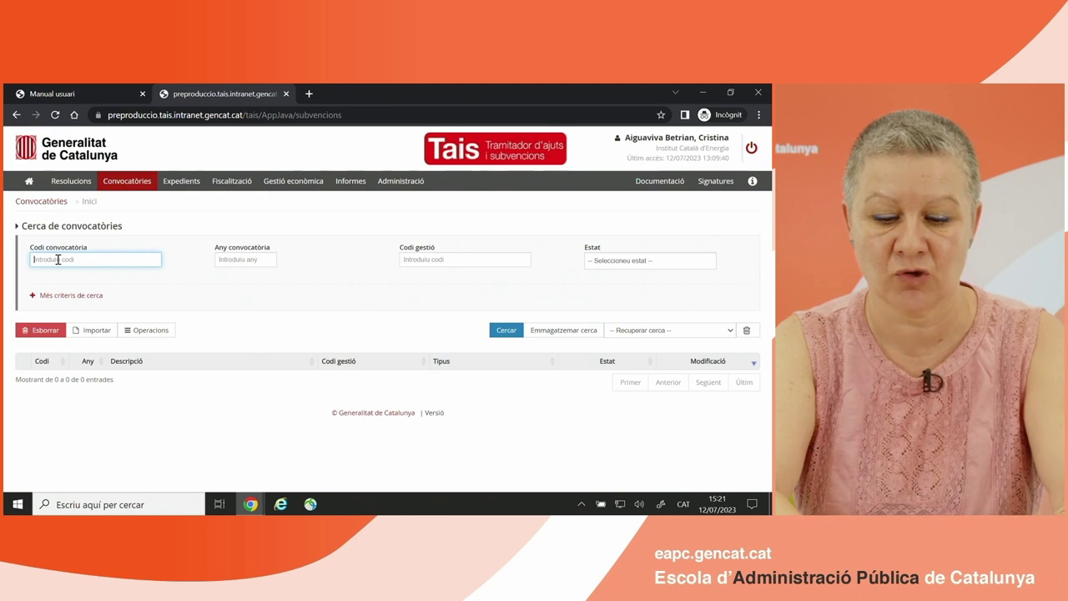
type("R")
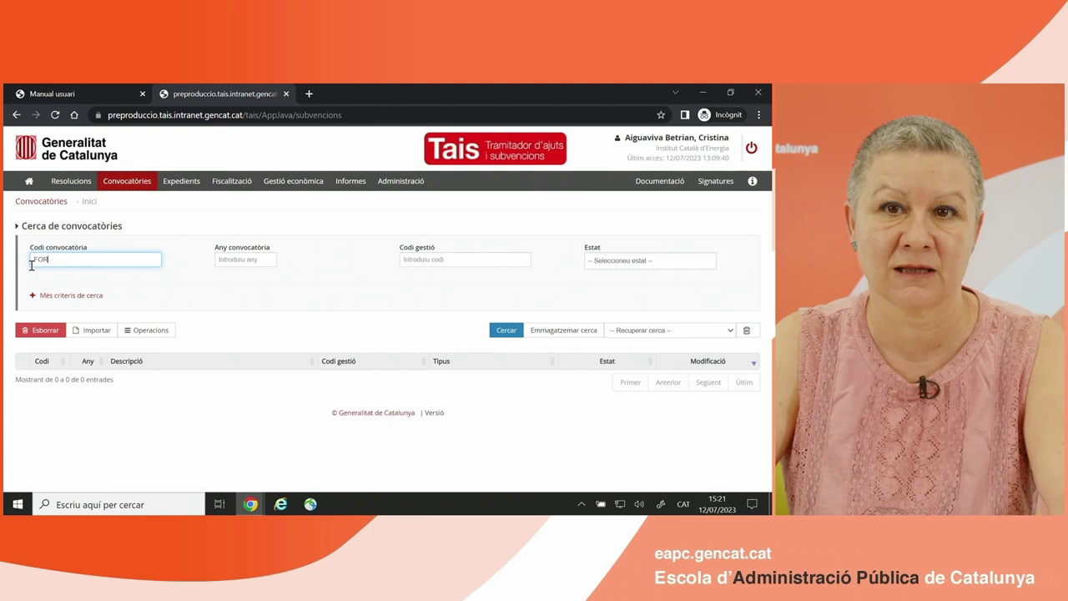
left_click(505, 333)
scroll(286, 391, "down", 1)
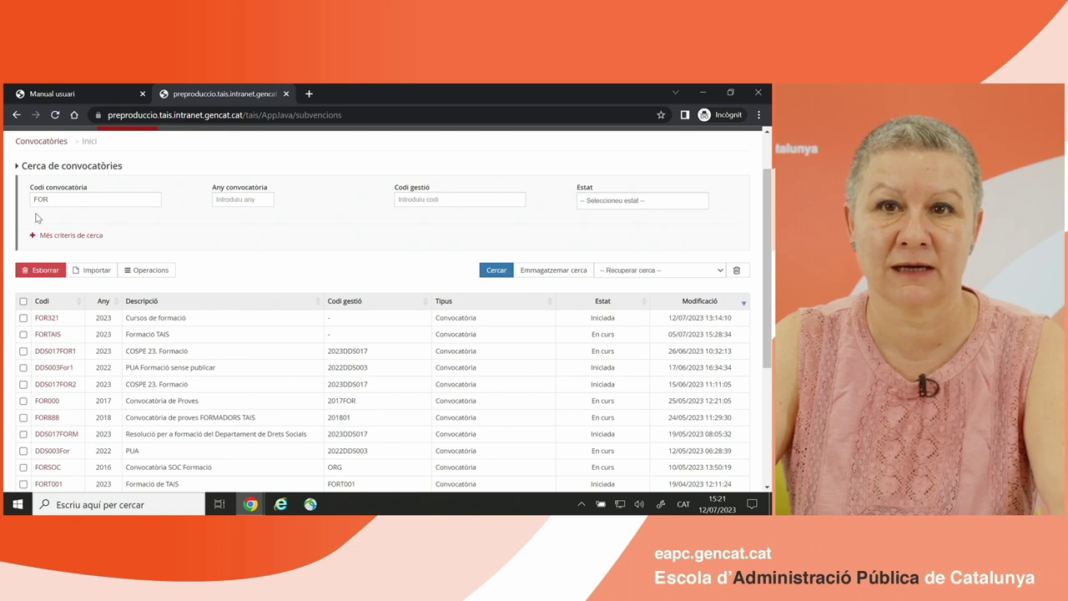
Open the FOR321 call (Cursos de formació) from the results and switch it to edit mode.
left_click(50, 320)
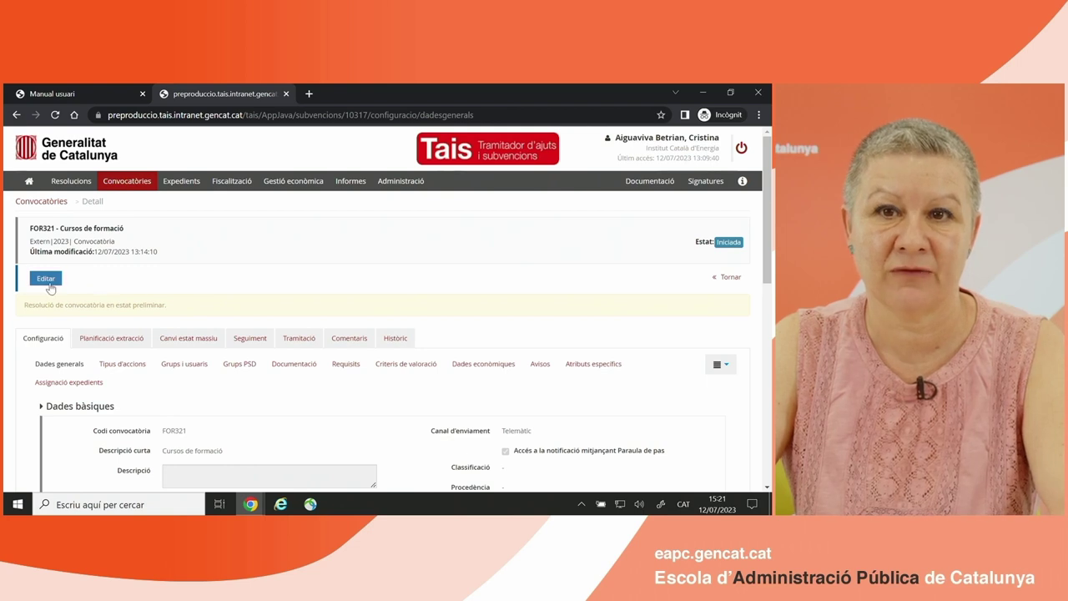
left_click(46, 279)
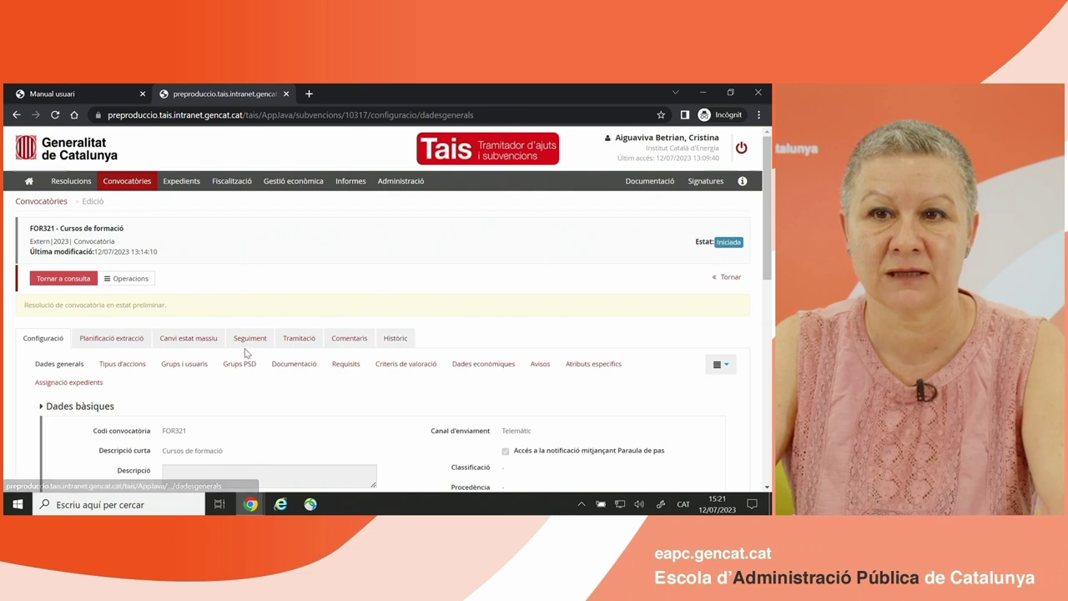
scroll(217, 375, "down", 1)
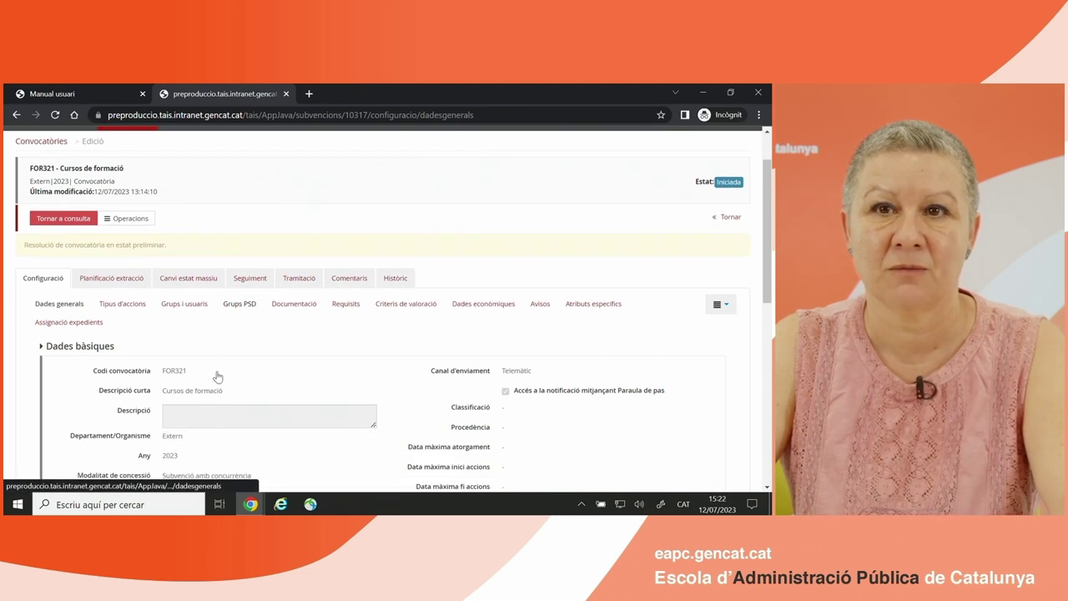
scroll(217, 375, "up", 1)
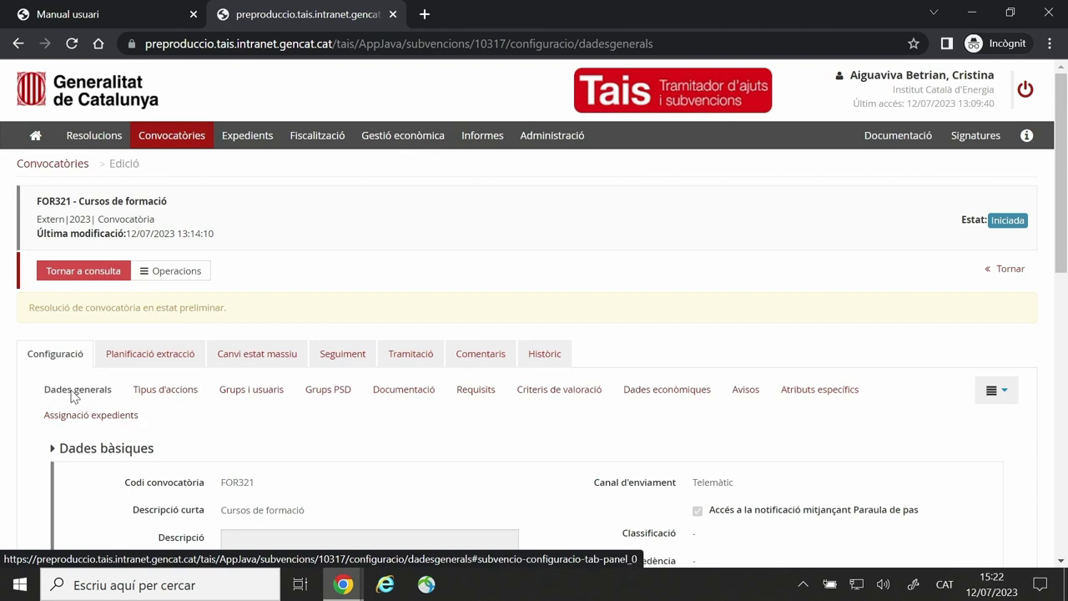
Examine the Dades bàsiques of the call's general data, highlighting the department, year and Modalitat de concessió values.
scroll(73, 396, "down", 3)
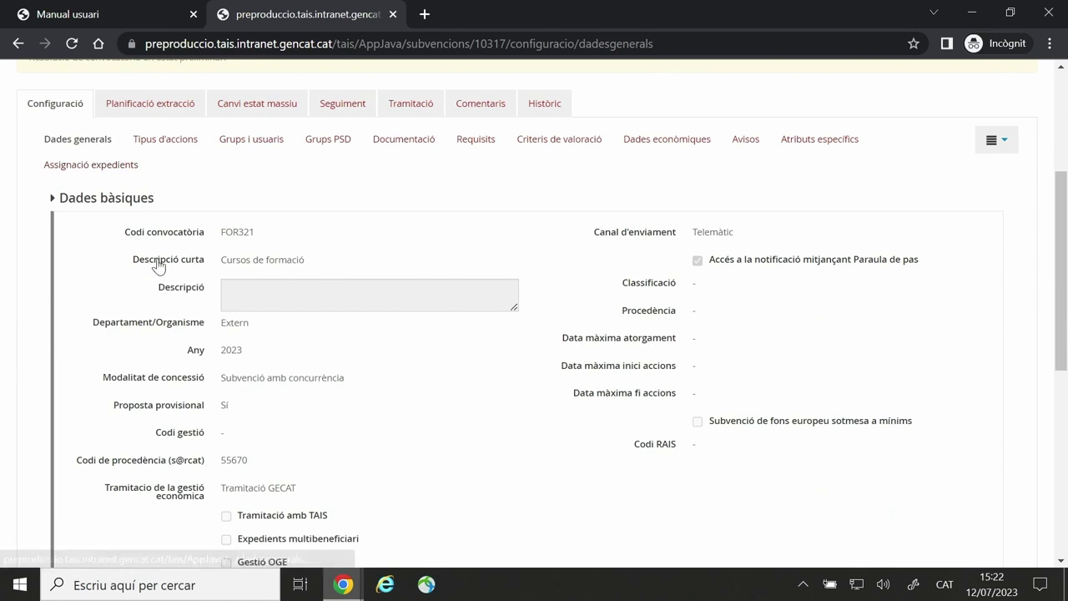
scroll(310, 298, "up", 2)
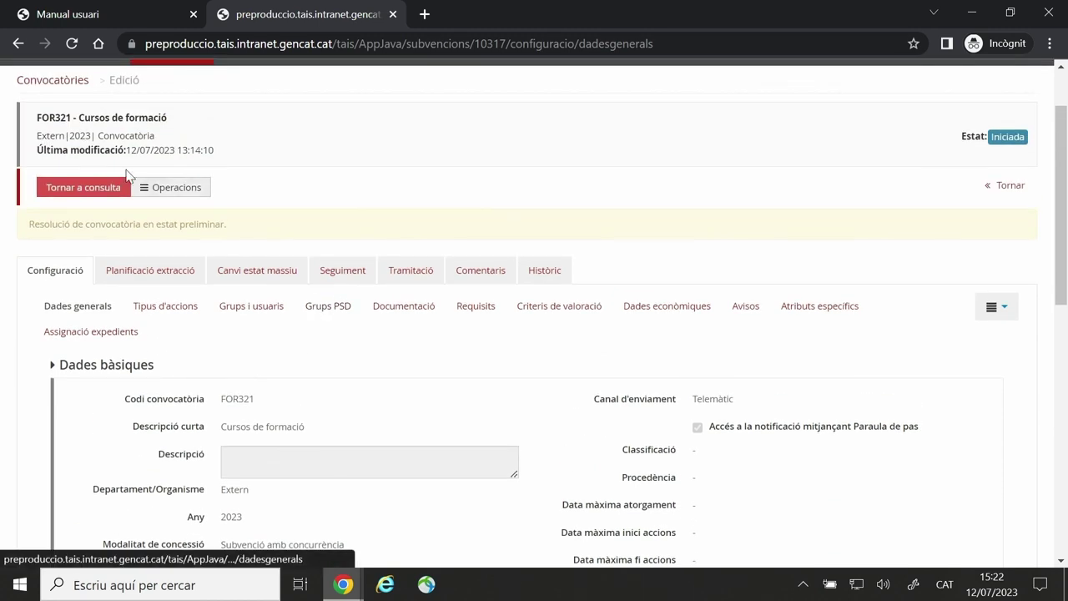
scroll(158, 336, "down", 1)
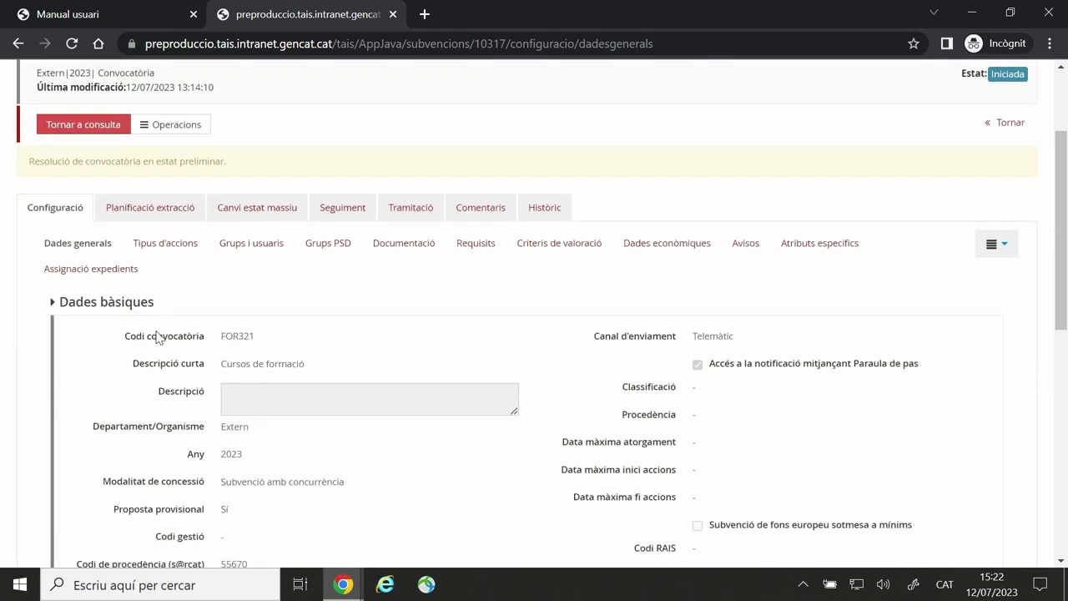
scroll(159, 337, "down", 2)
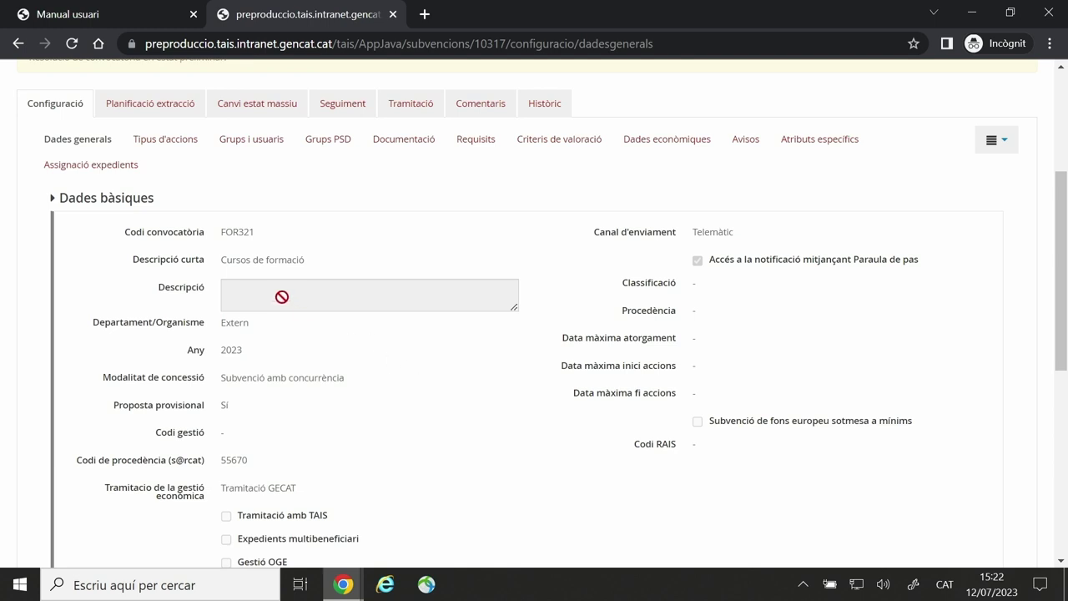
scroll(264, 342, "down", 1)
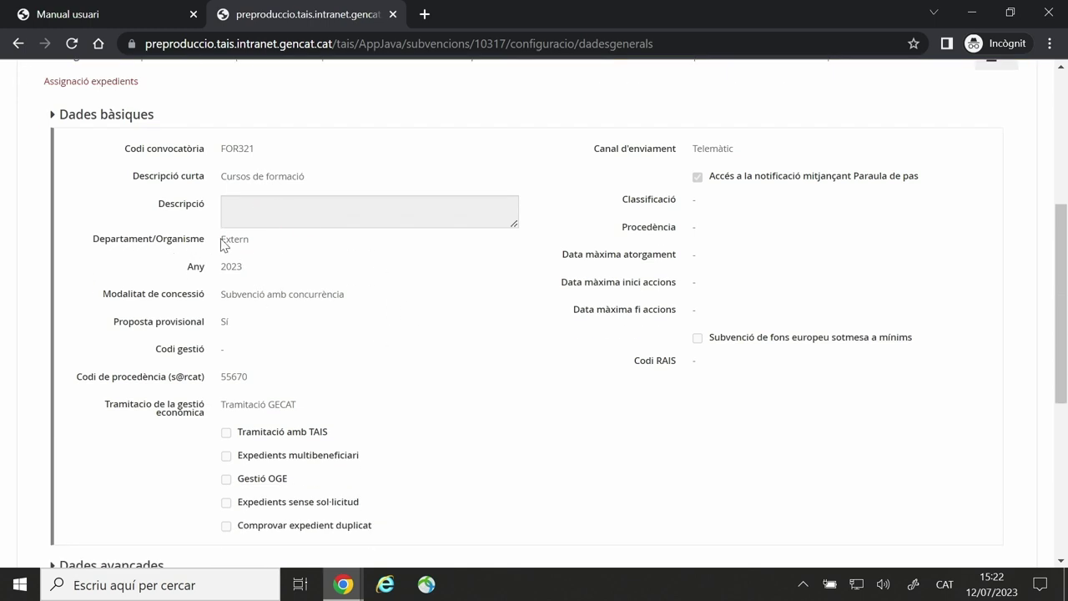
left_click_drag(222, 244, 262, 248)
left_click_drag(220, 272, 253, 277)
left_click_drag(224, 295, 350, 296)
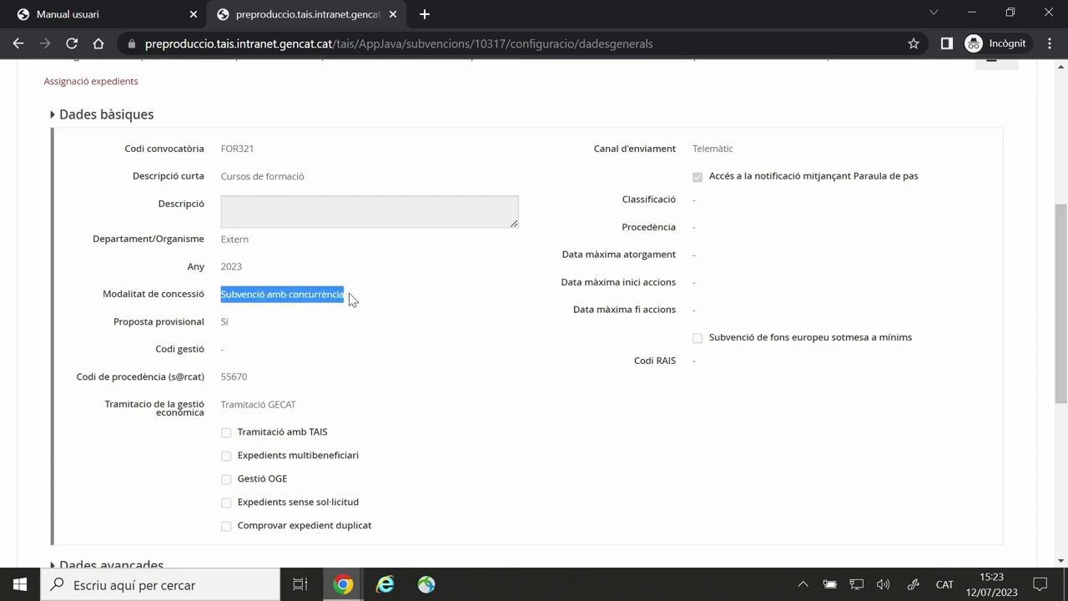
left_click(336, 334)
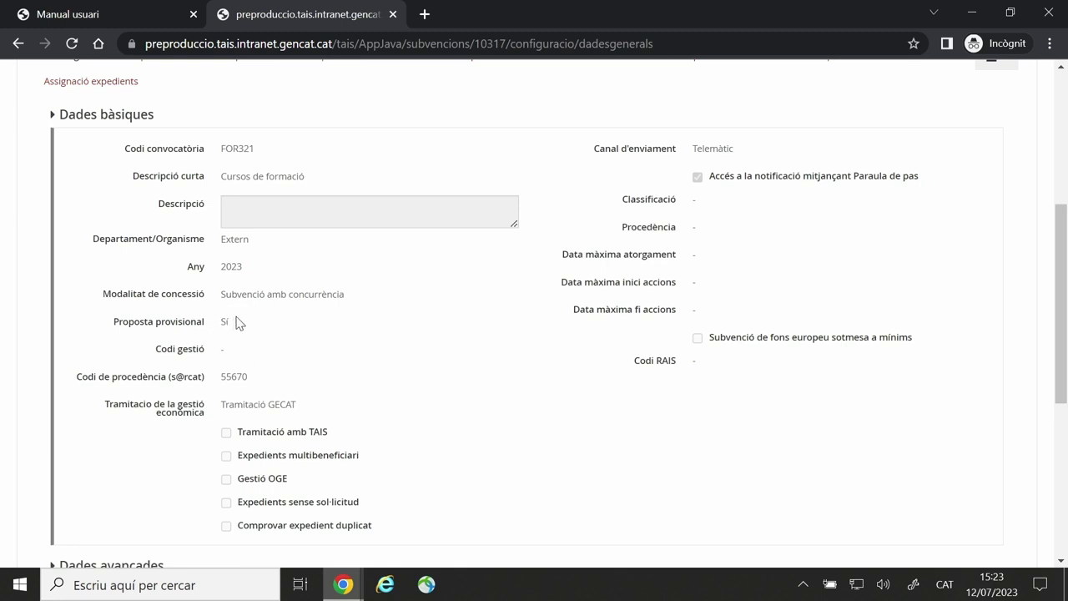
scroll(238, 322, "down", 1)
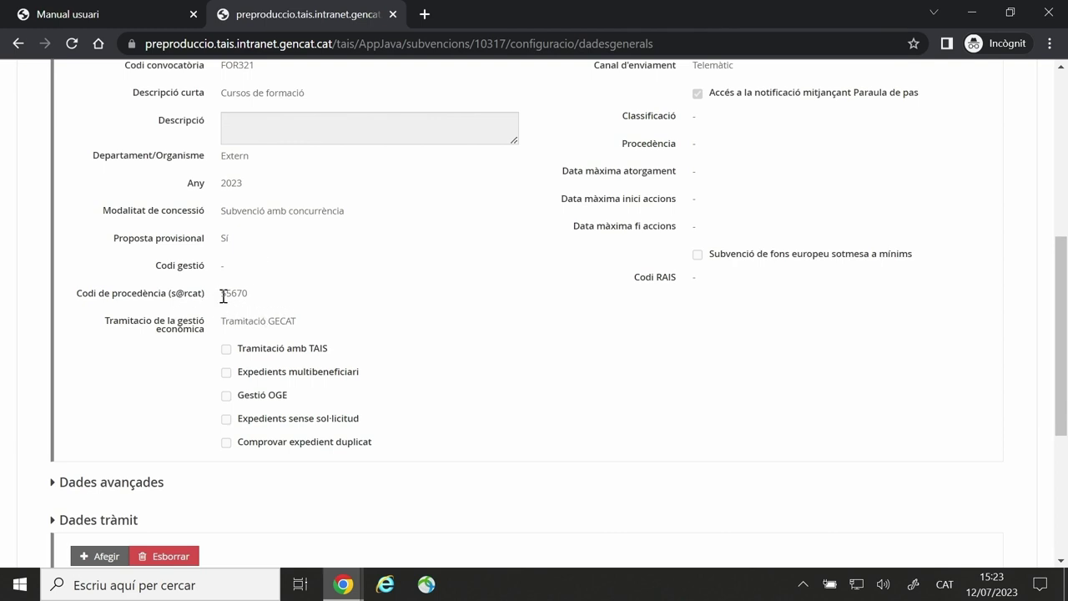
Reload the FOR321 call in edit mode with editable general data and highlight the Codi de procedència (s@rcat) value.
scroll(223, 297, "up", 1)
scroll(223, 296, "up", 4)
left_click(112, 199)
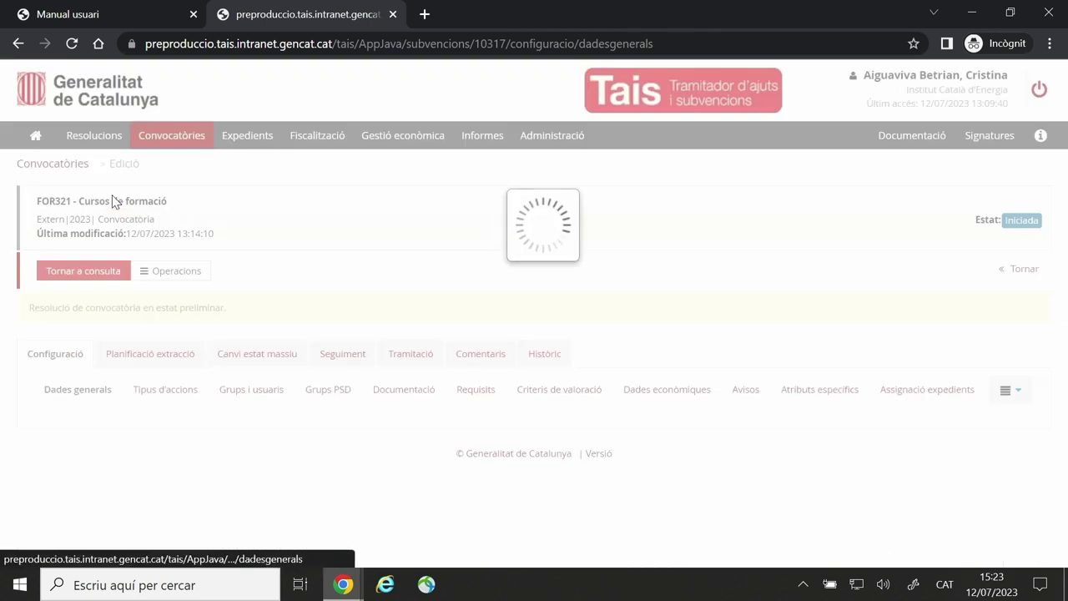
left_click(59, 270)
scroll(76, 275, "down", 6)
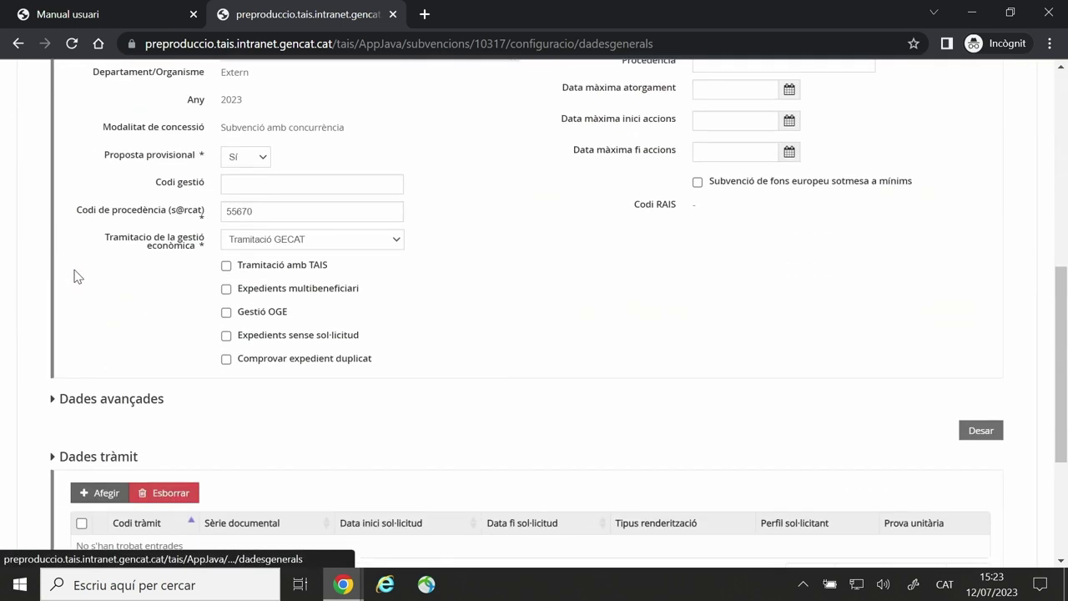
double_click(260, 213)
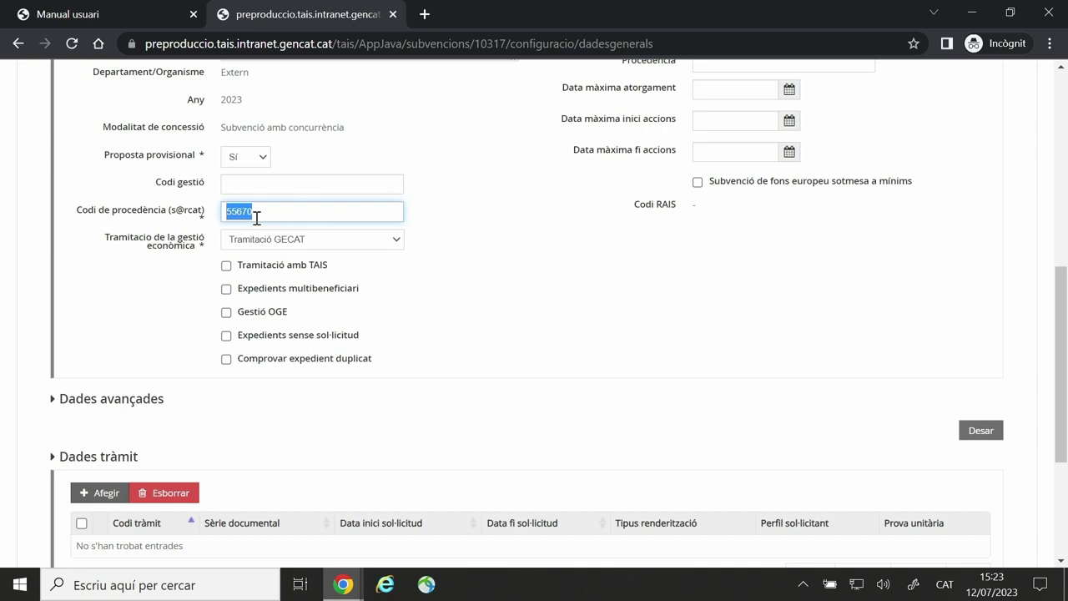
scroll(260, 233, "up", 2)
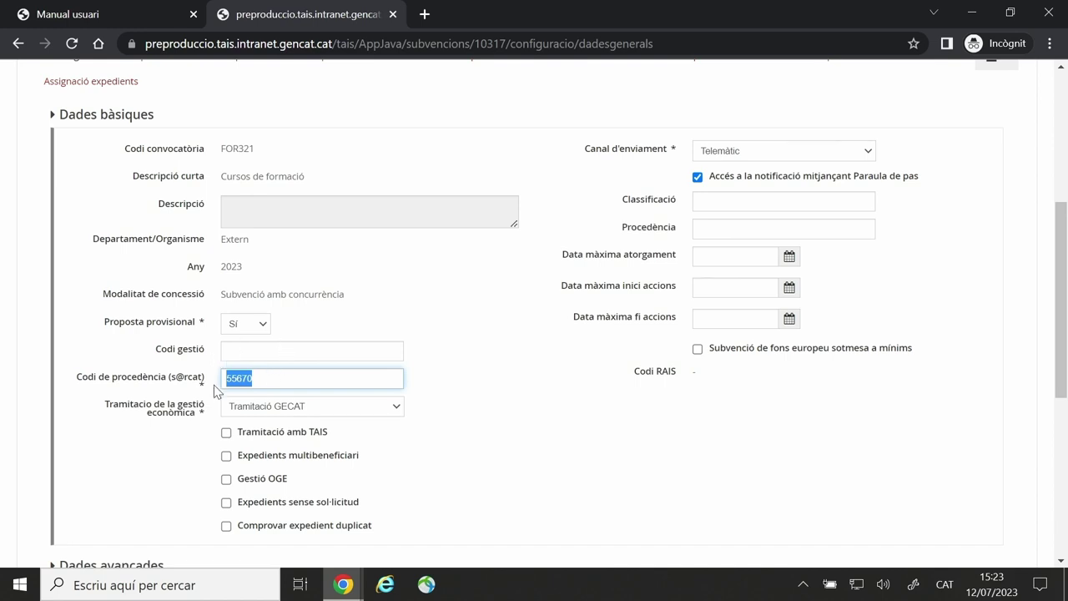
Try Altres sistemes as the Tramitació de la gestió econòmica and set it back to Tramitació GECAT.
scroll(302, 383, "down", 1)
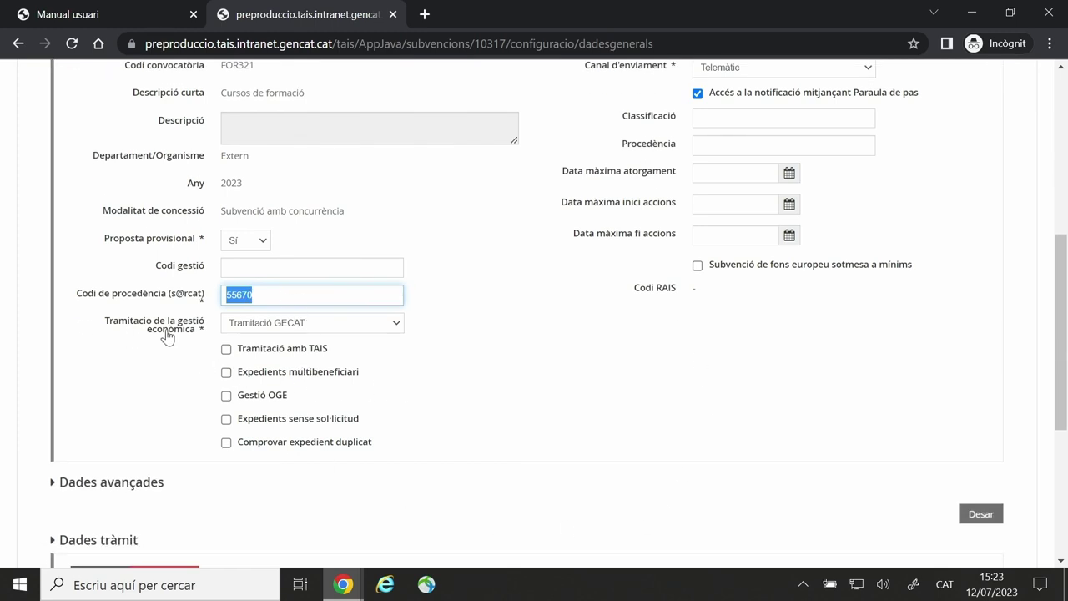
left_click(347, 327)
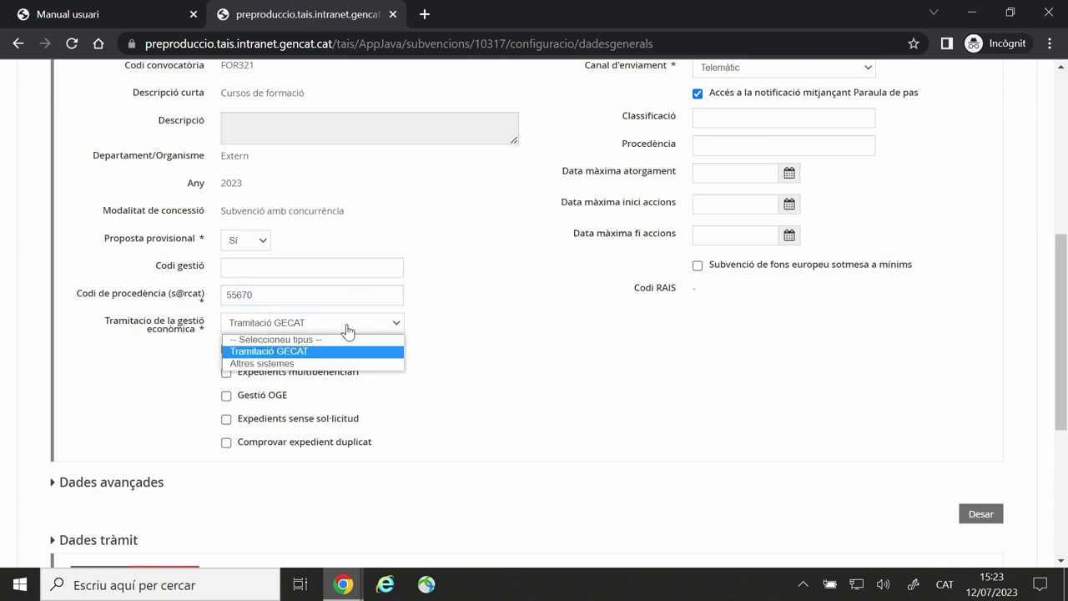
left_click(308, 351)
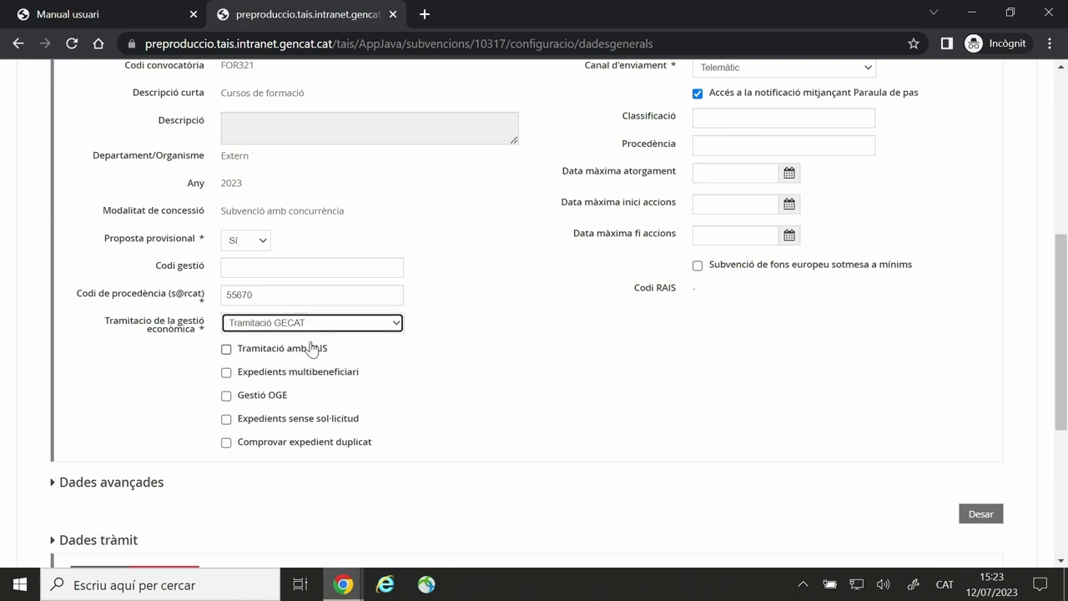
left_click(311, 334)
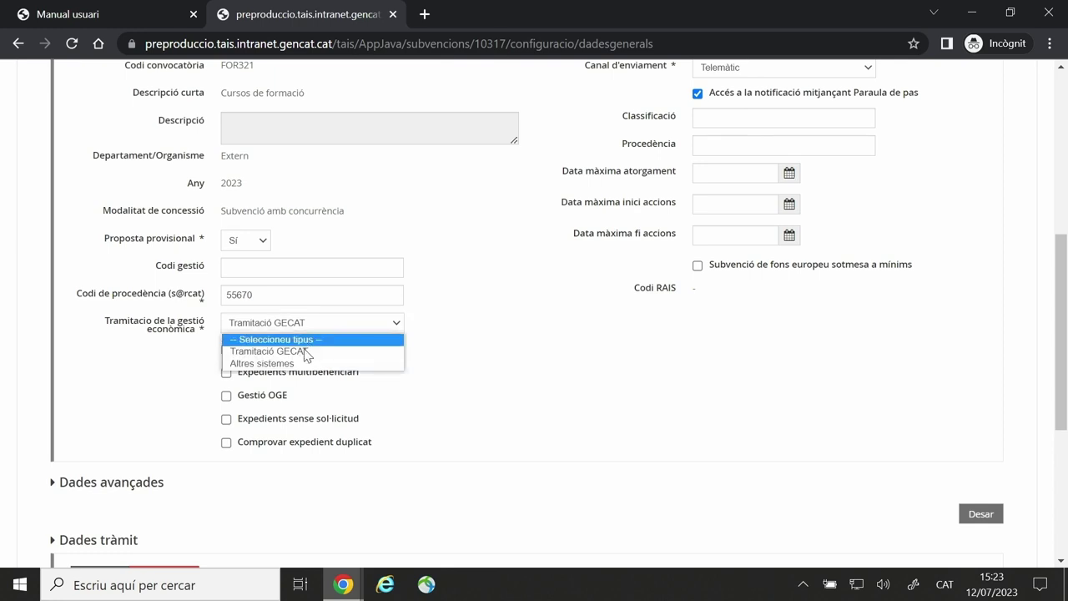
left_click(299, 363)
left_click(307, 332)
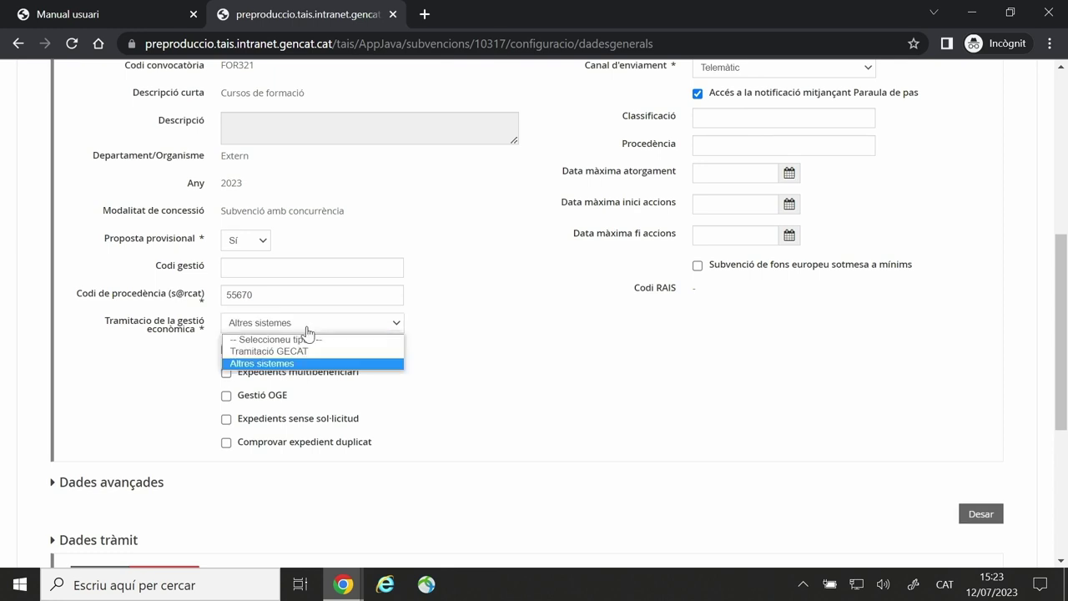
left_click(307, 351)
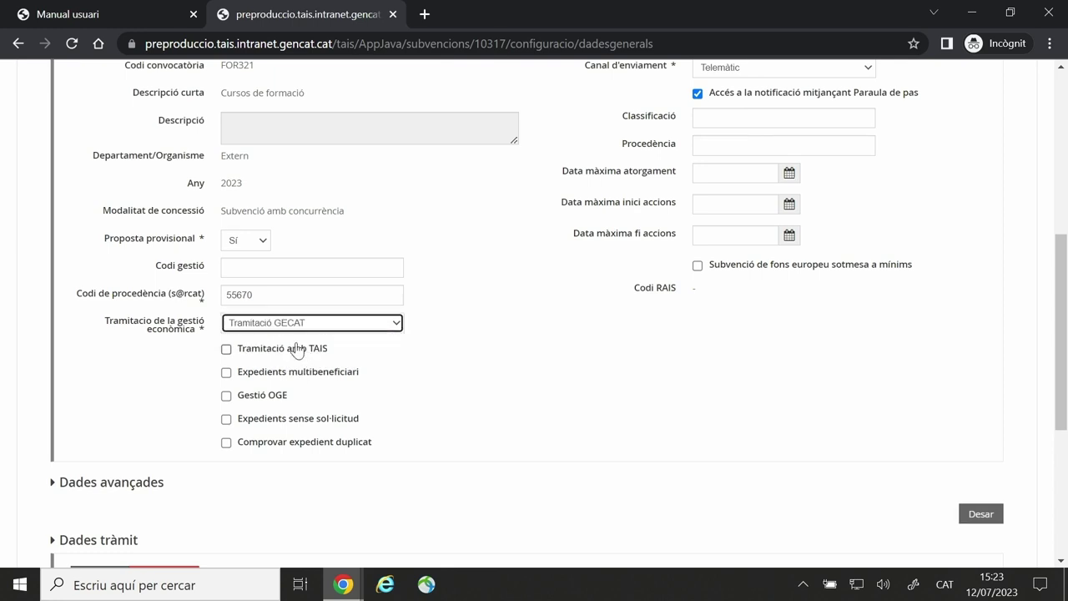
left_click(507, 388)
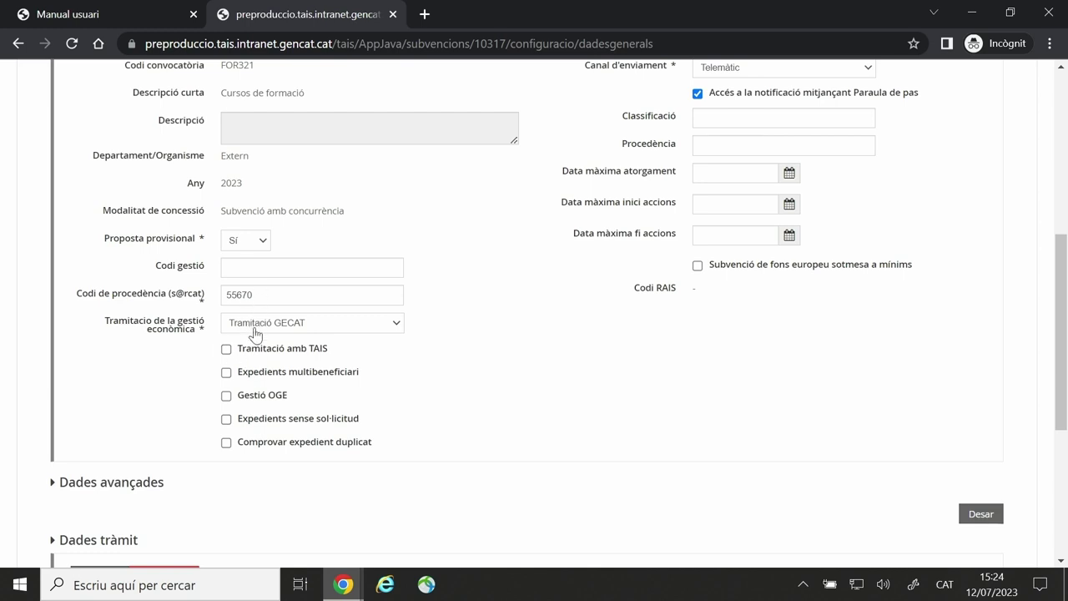
Enable Tramitació amb TAIS for the call and choose Telemàtic as the Canal d'enviament.
left_click(226, 352)
scroll(234, 463, "up", 3)
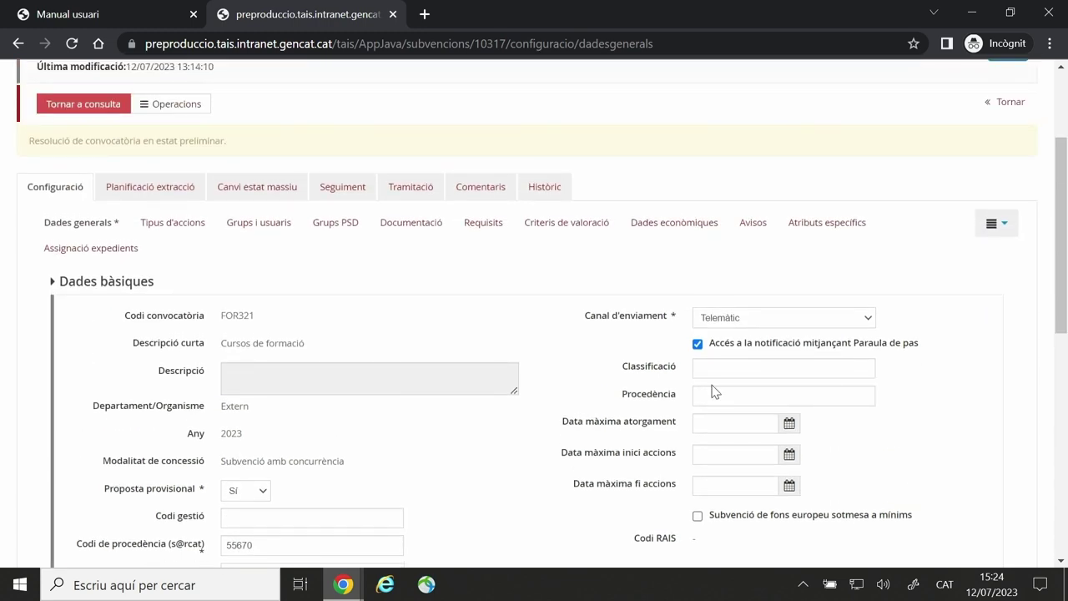
left_click(738, 325)
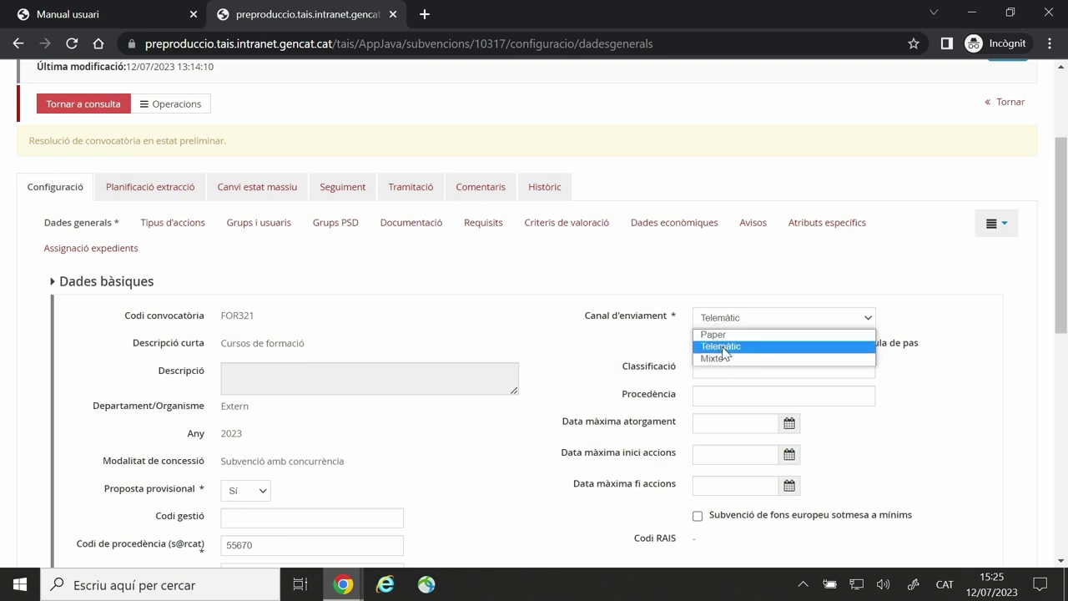
left_click(723, 346)
Check the remaining Dades bàsiques fields and save the general data of the FOR321 call.
scroll(732, 325, "down", 1)
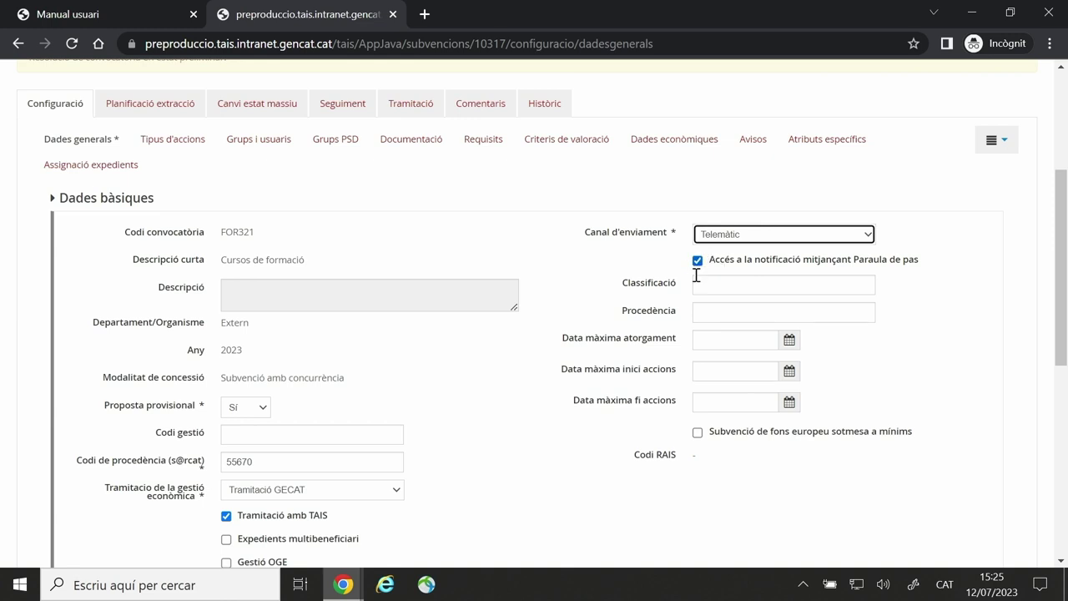
scroll(698, 315, "down", 1)
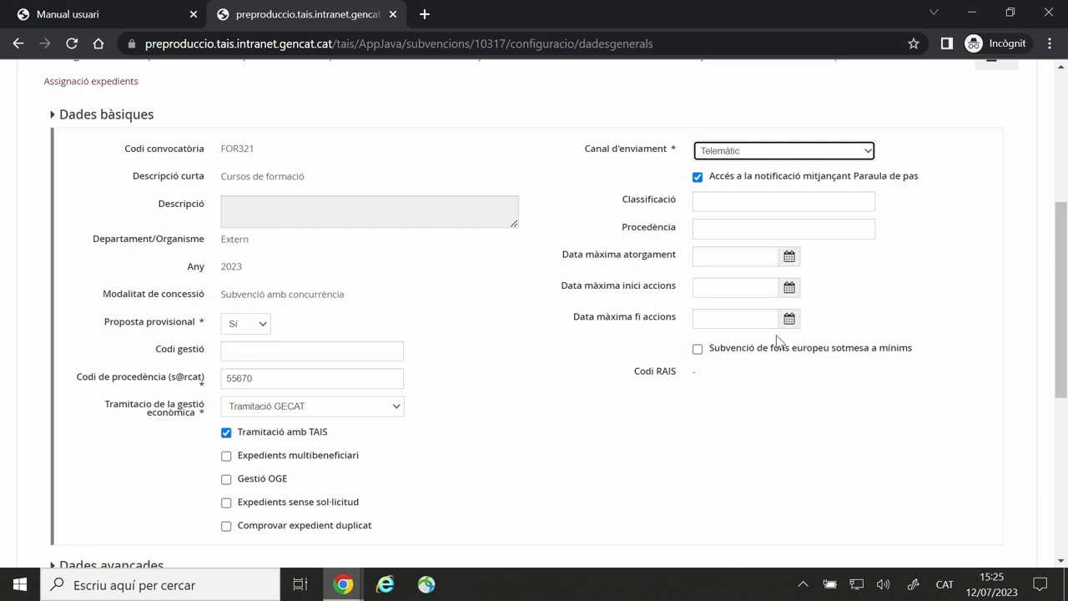
scroll(769, 408, "down", 2)
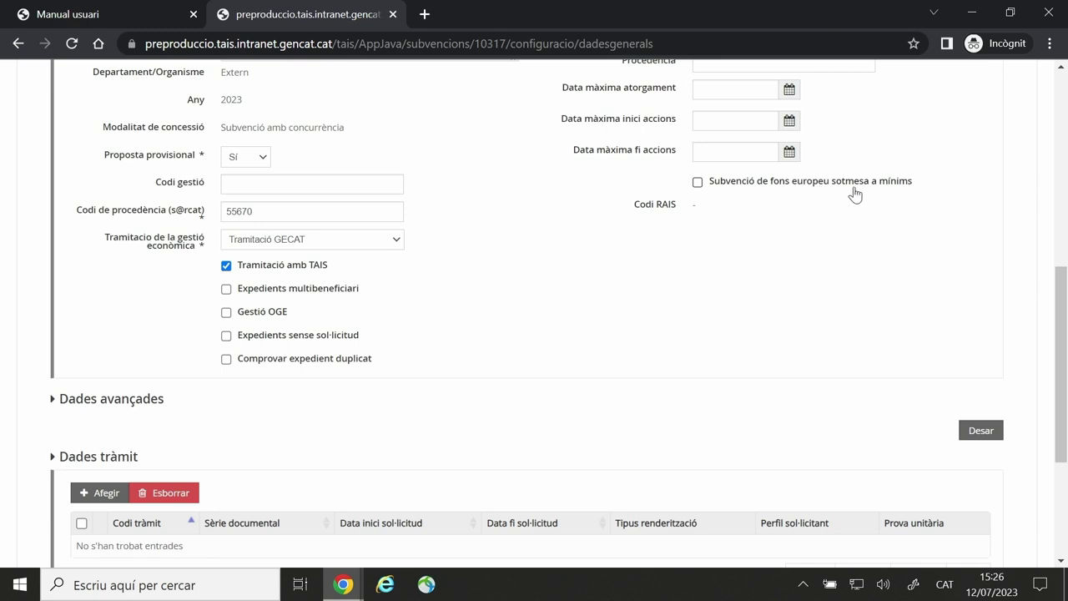
scroll(808, 301, "up", 2)
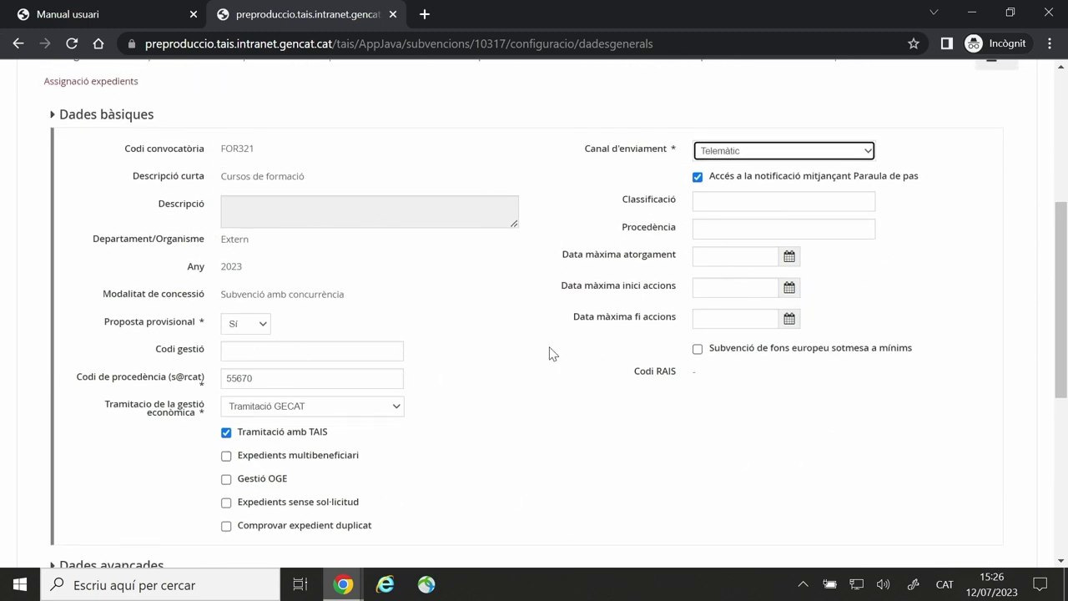
scroll(548, 354, "down", 2)
scroll(548, 354, "down", 2)
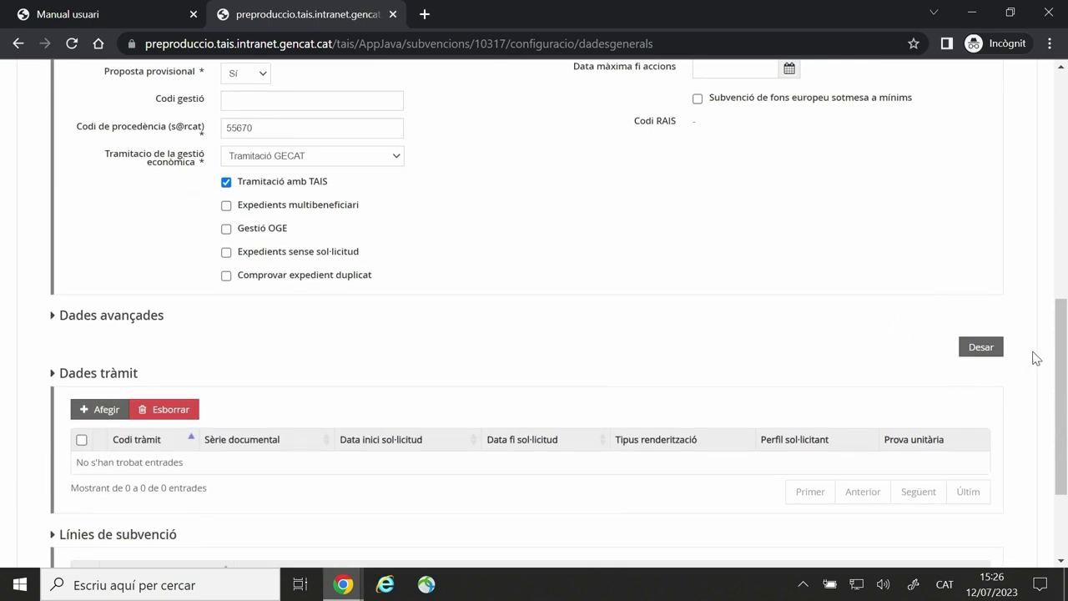
left_click(982, 347)
scroll(896, 389, "down", 4)
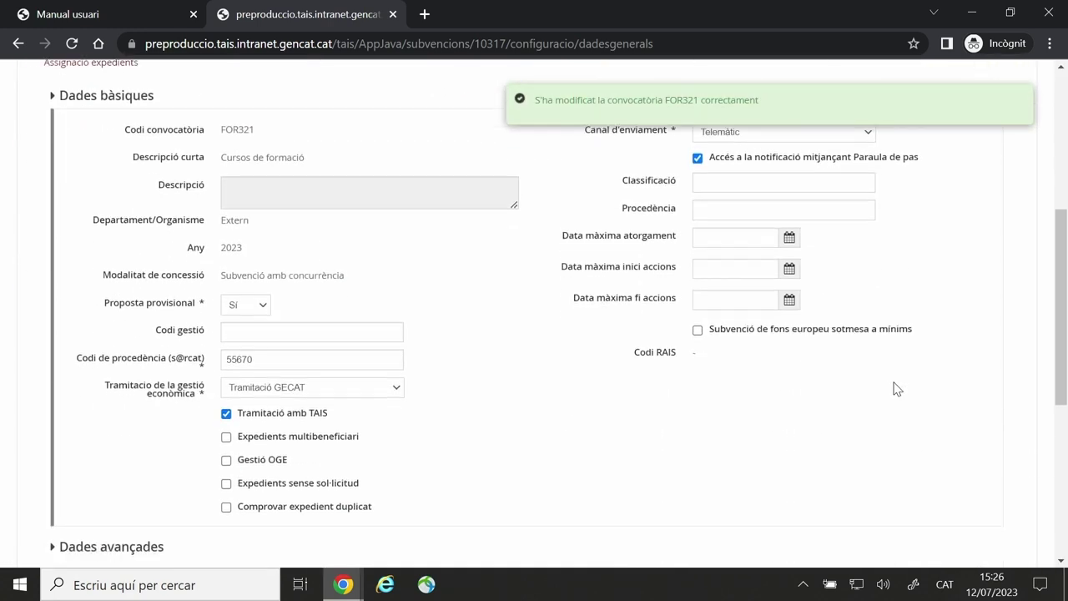
Expand the Dades avançades section, examine the code masks it defines, and collapse it again.
scroll(835, 392, "down", 1)
scroll(143, 505, "down", 2)
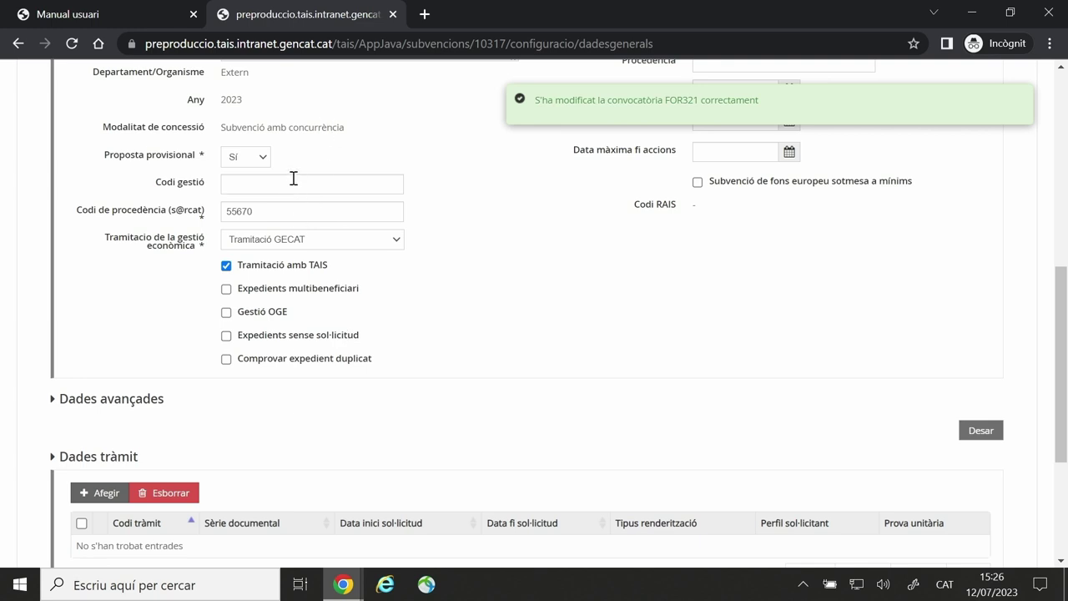
scroll(275, 356, "down", 1)
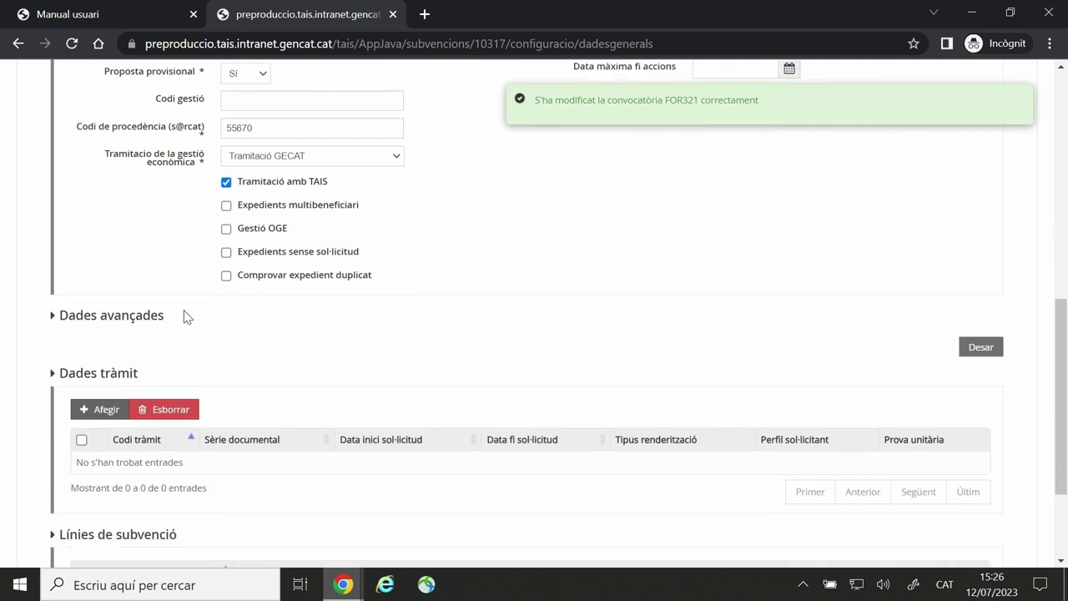
left_click(125, 316)
scroll(134, 326, "down", 2)
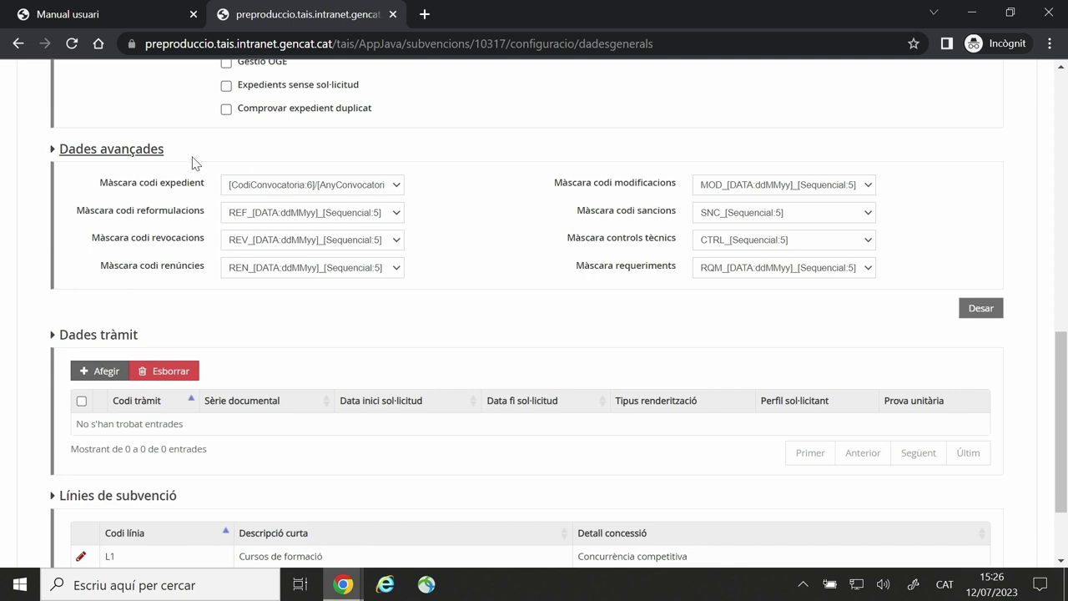
left_click(134, 157)
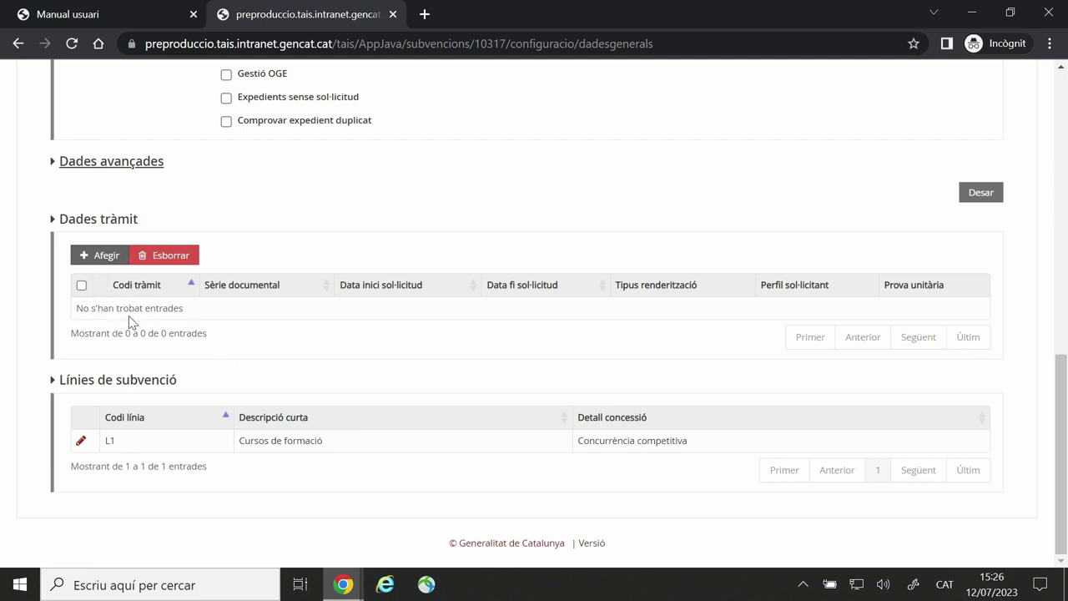
Add a tràmit with Codi tràmit FORTAI, Versió Negoci 202301 and Sèrie documental E1111.
left_click(105, 257)
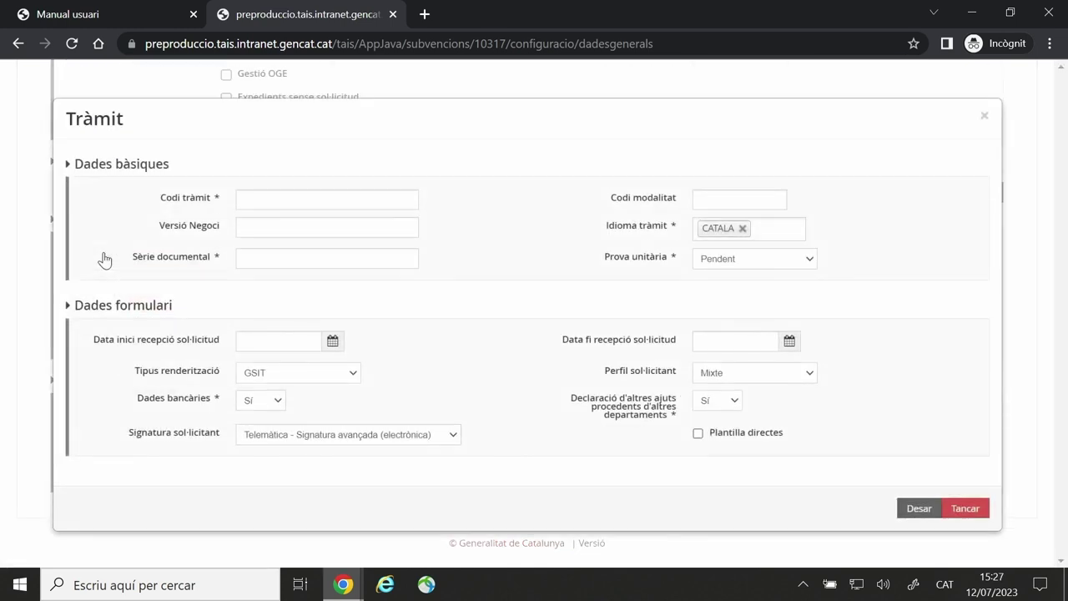
left_click(303, 198)
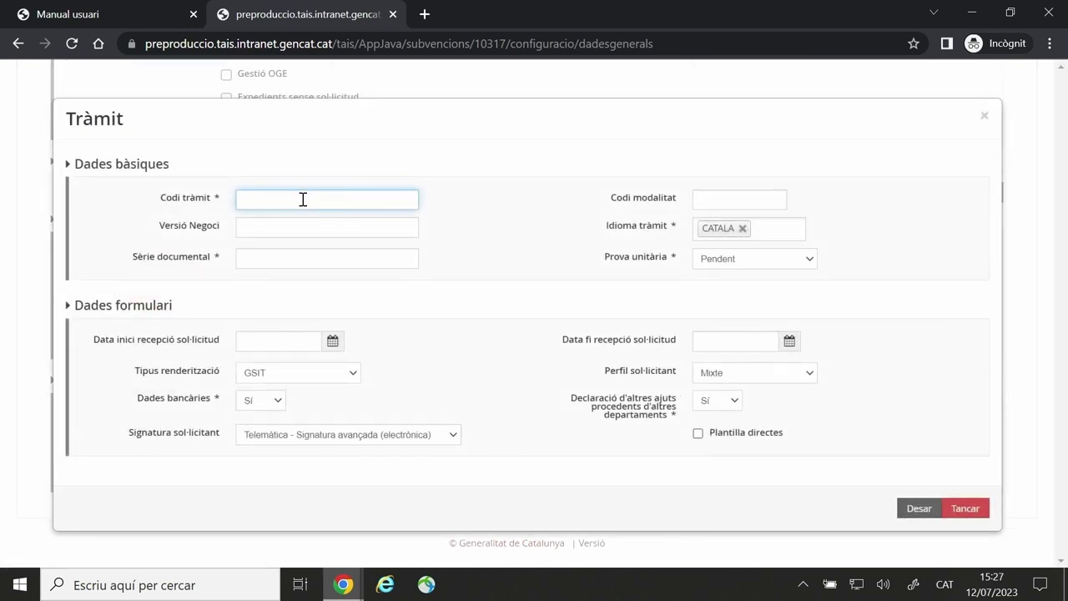
type("FORTAI")
left_click(269, 224)
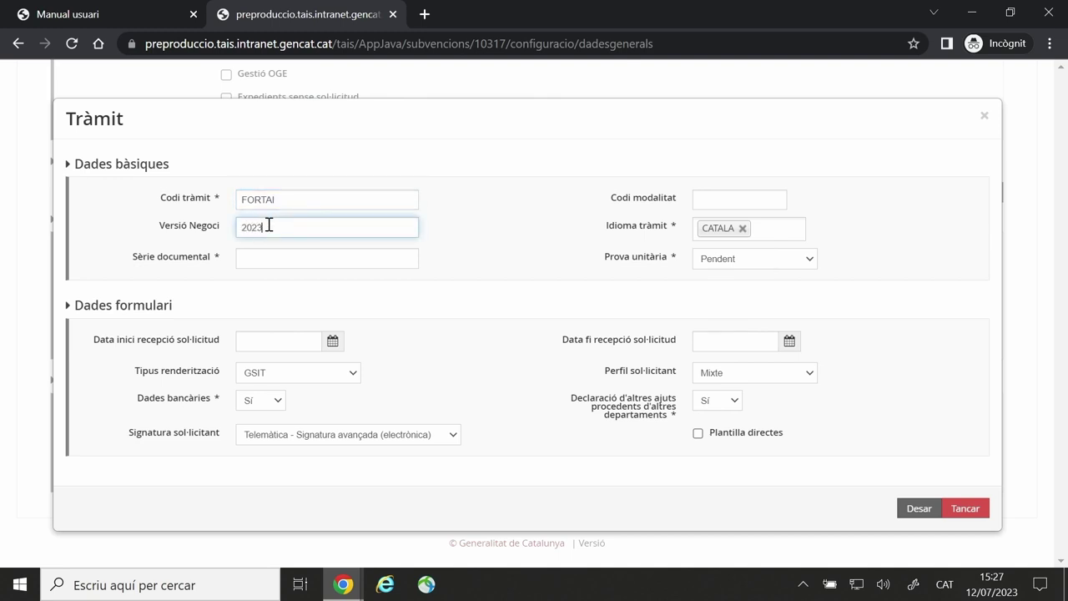
type("202301")
left_click(273, 260)
type("E")
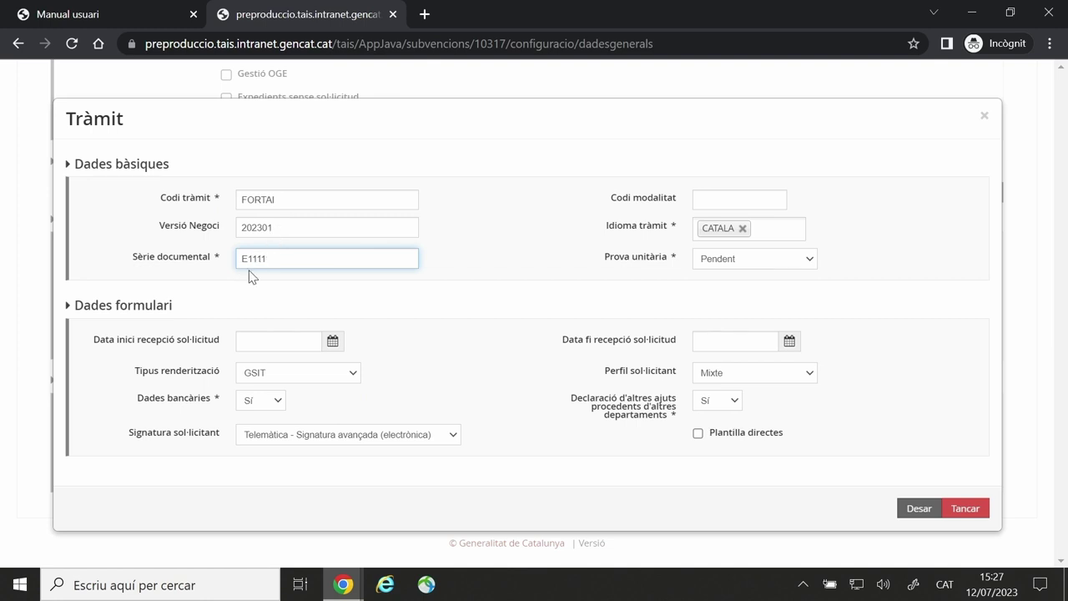
Set the tràmit's Codi modalitat to SOLC and add CASTELLA to its Idioma tràmit.
left_click(726, 198)
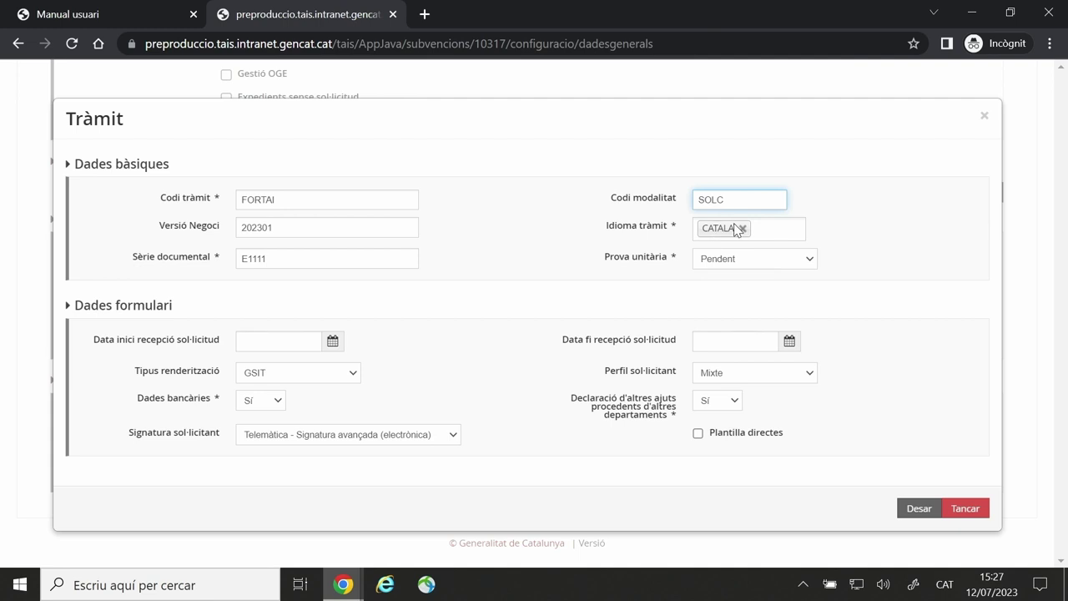
left_click(779, 221)
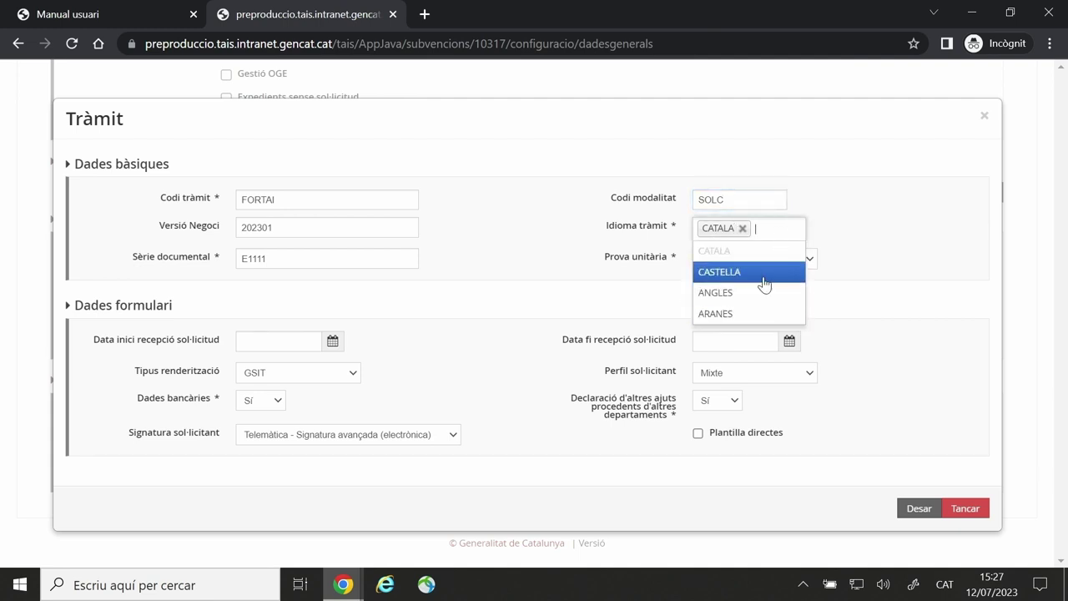
left_click(763, 284)
left_click(788, 240)
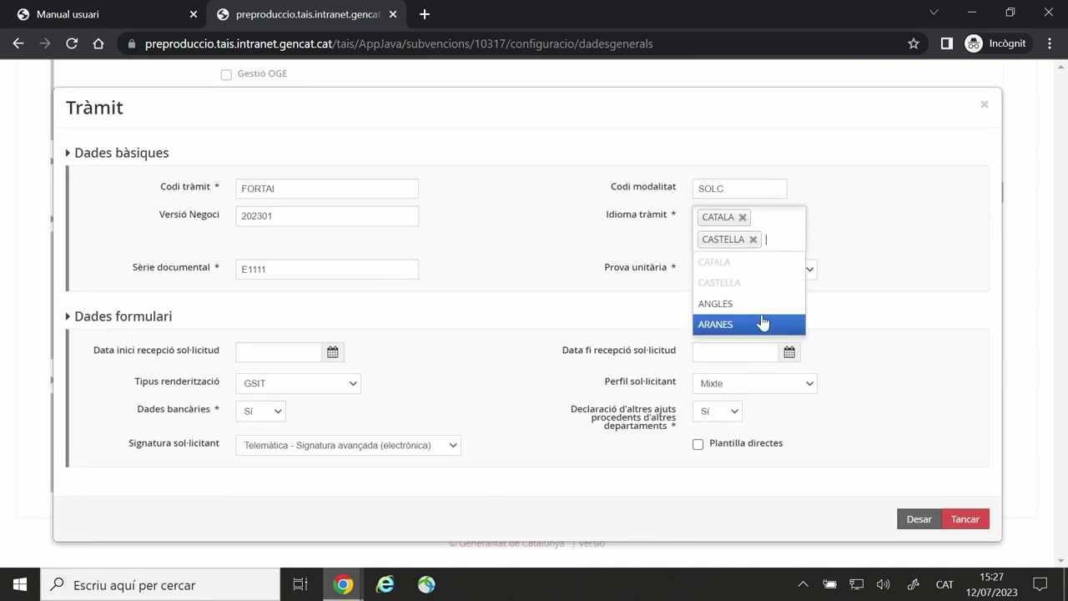
left_click(856, 217)
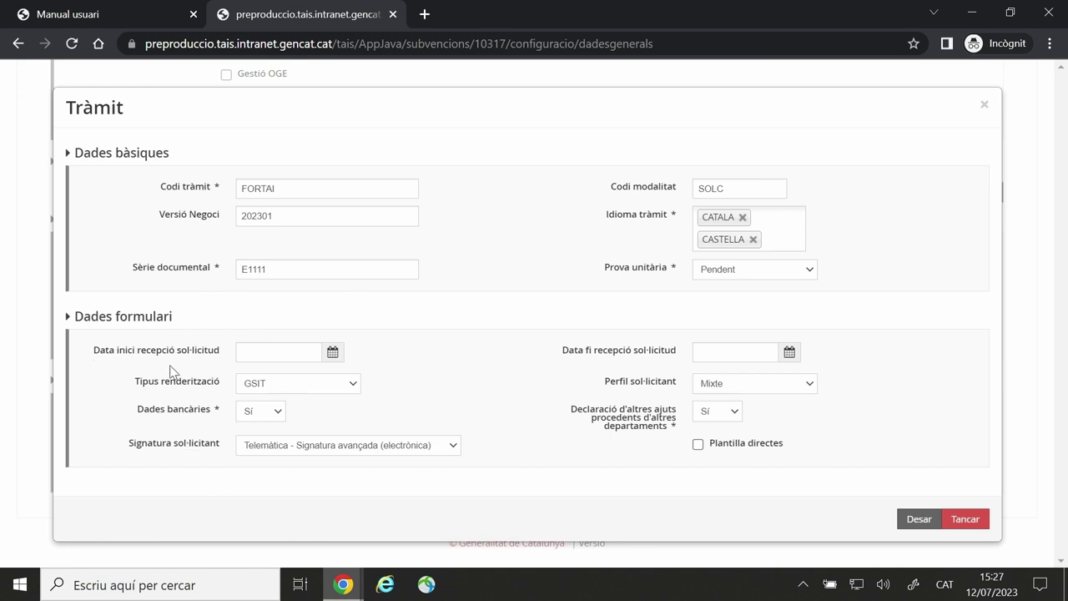
Set the sol·licitud reception period from 12/07/2023 to 31/10/2023 in the tràmit's Dades formulari.
left_click(332, 351)
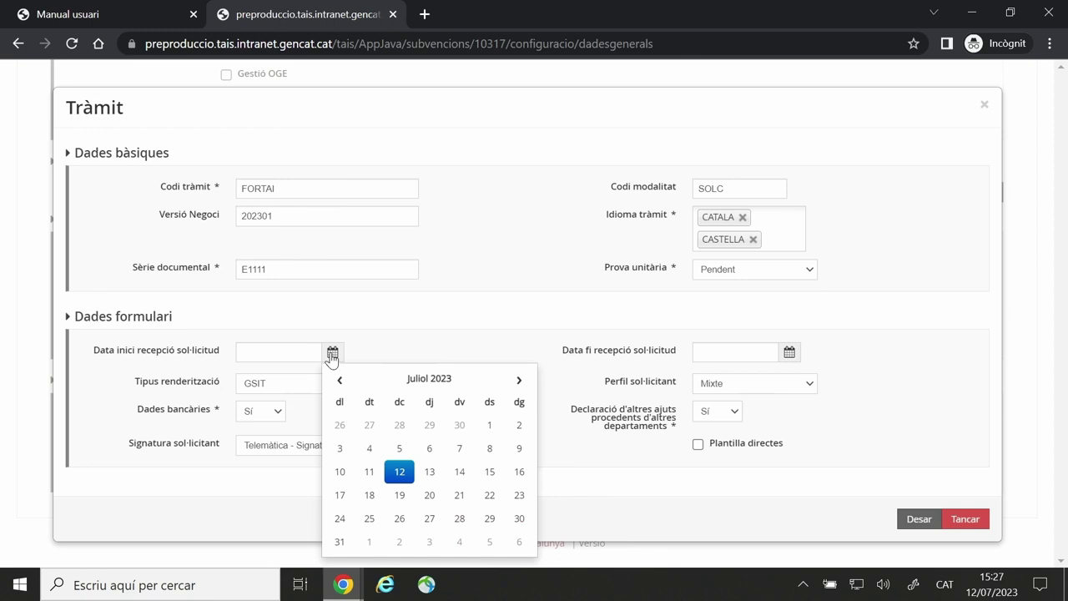
left_click(400, 472)
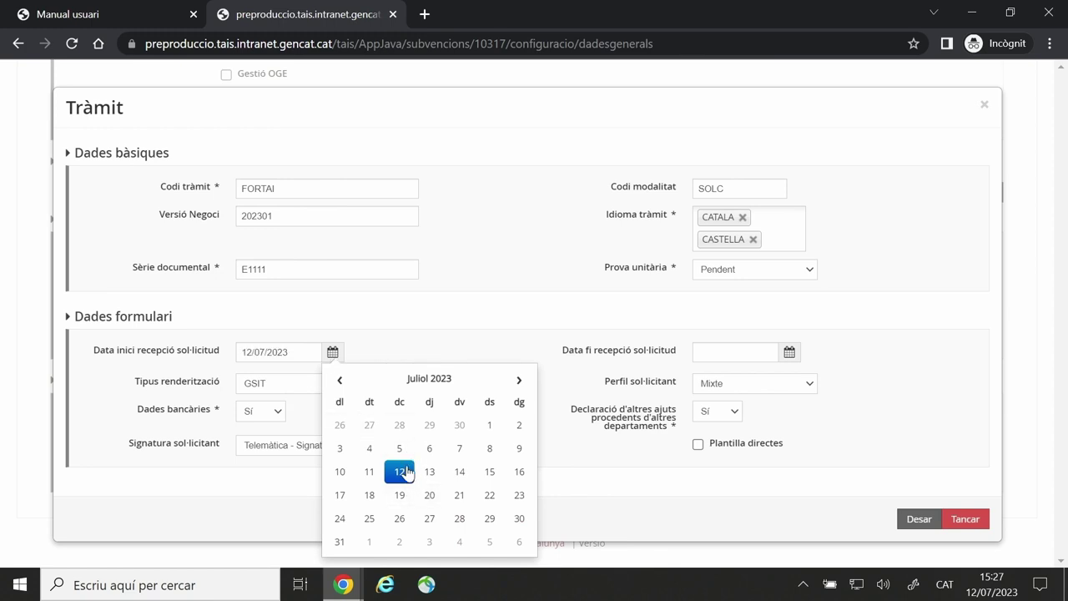
left_click(455, 342)
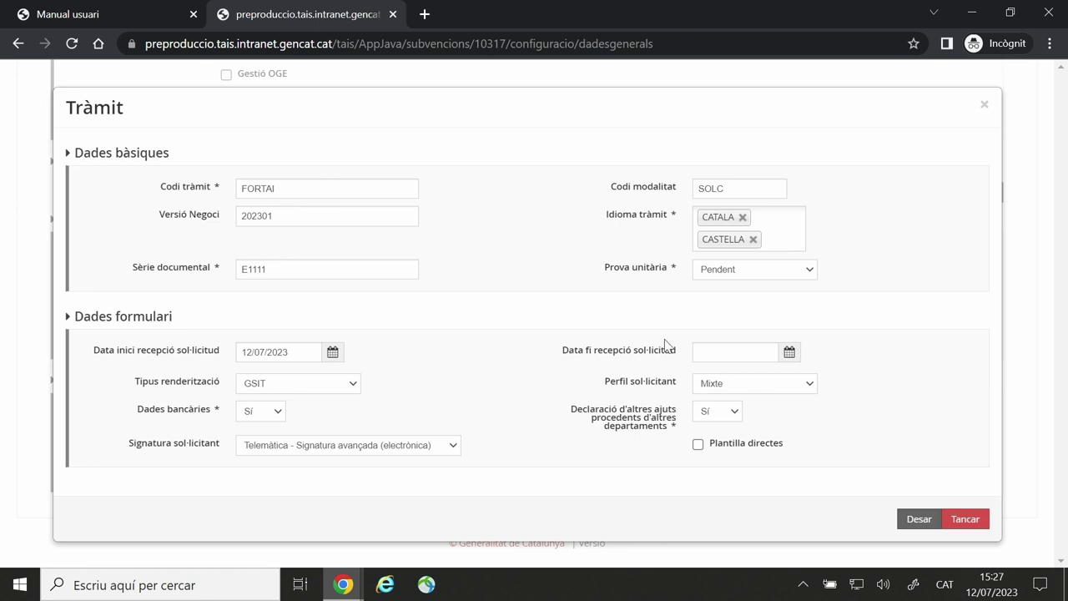
left_click(791, 356)
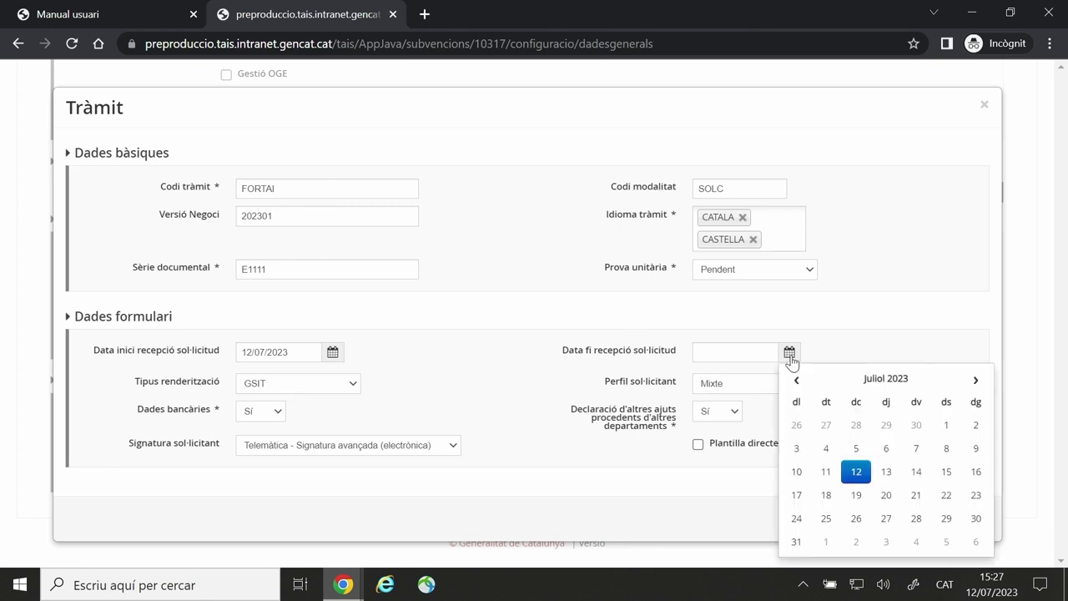
left_click(973, 380)
left_click(973, 380)
left_click(972, 381)
left_click(826, 543)
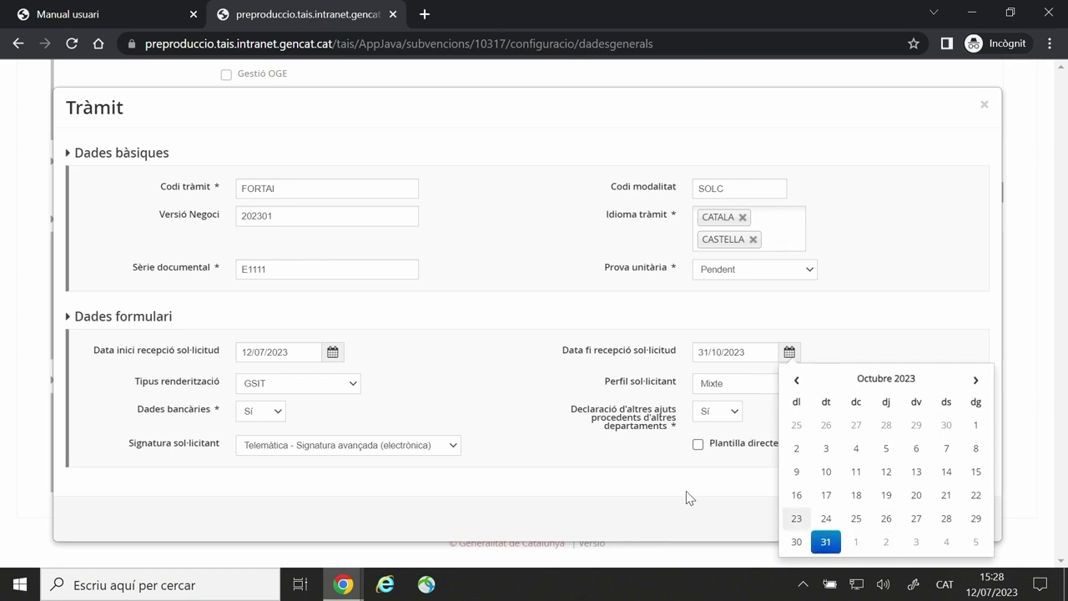
left_click(514, 381)
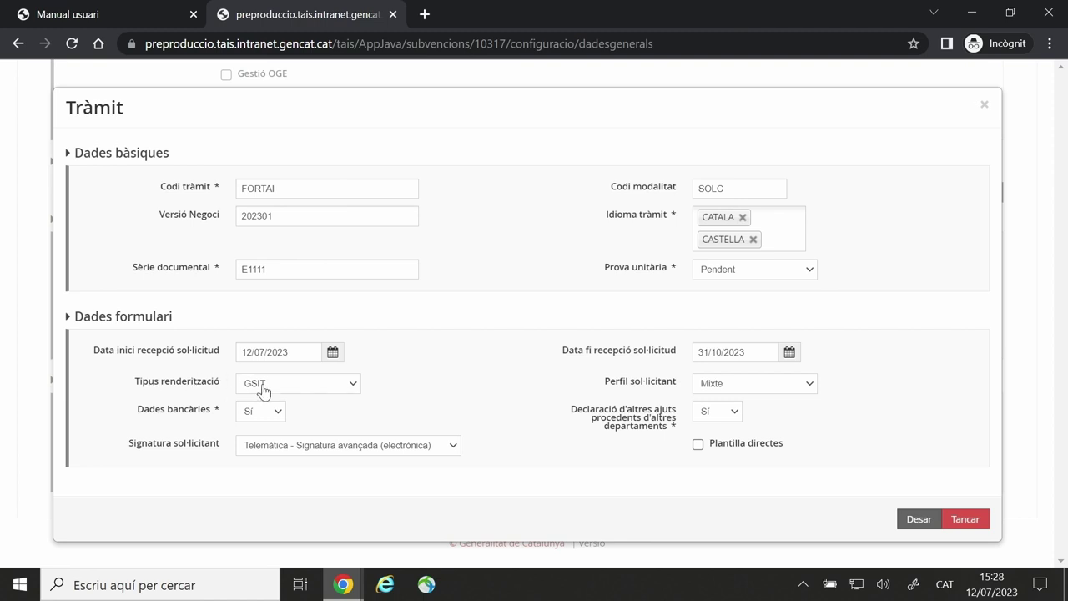
Keep GSIT as Tipus renderització, and try Persona física and Persona jurídica as Perfil sol·licitant before setting it back to Mixte.
left_click(342, 387)
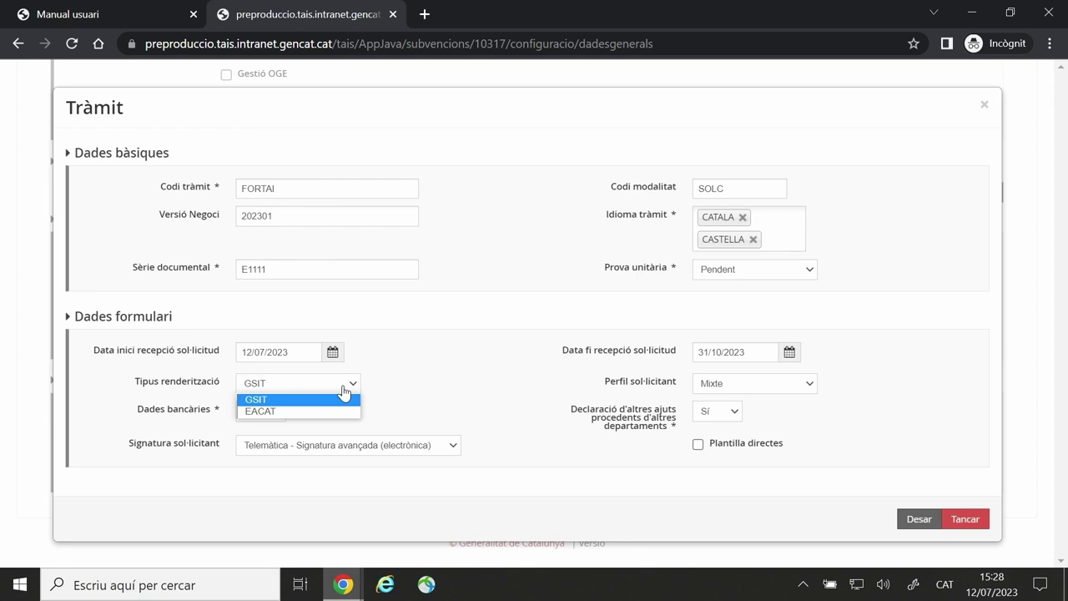
left_click(314, 401)
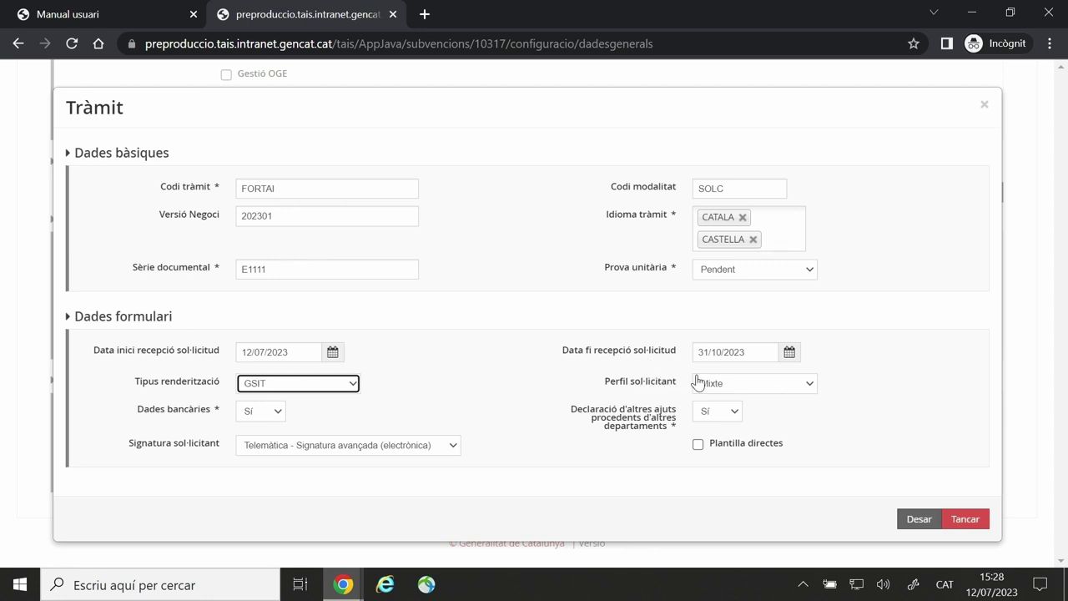
left_click(755, 387)
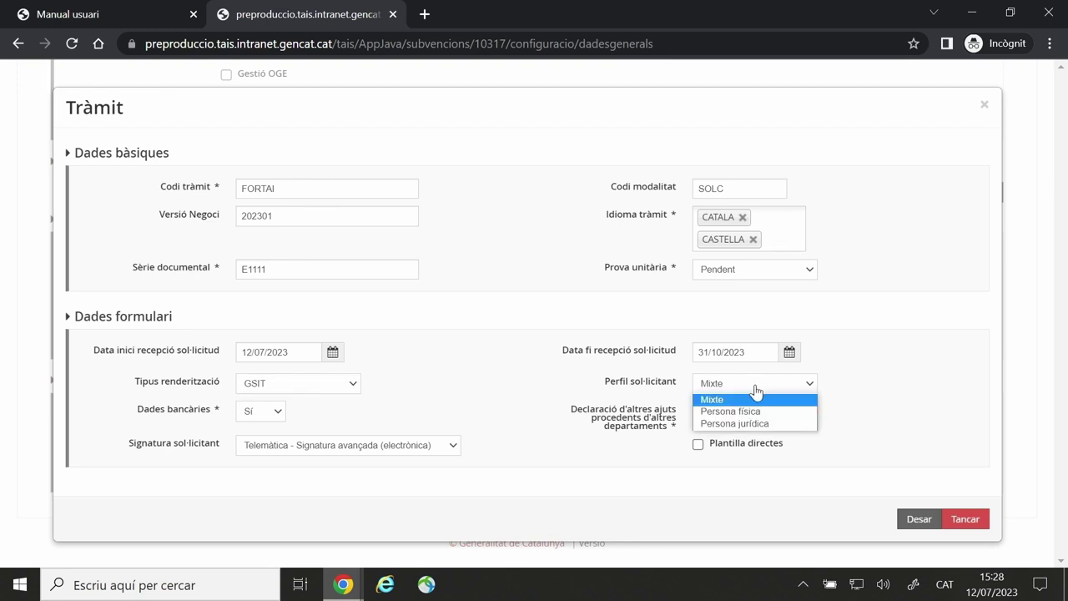
left_click(763, 411)
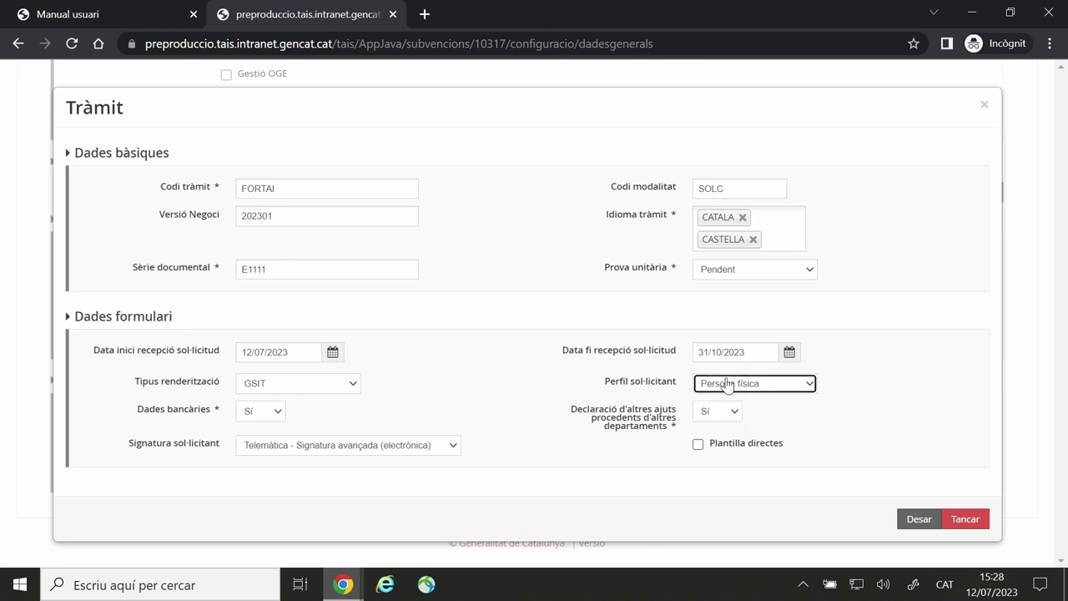
left_click(785, 385)
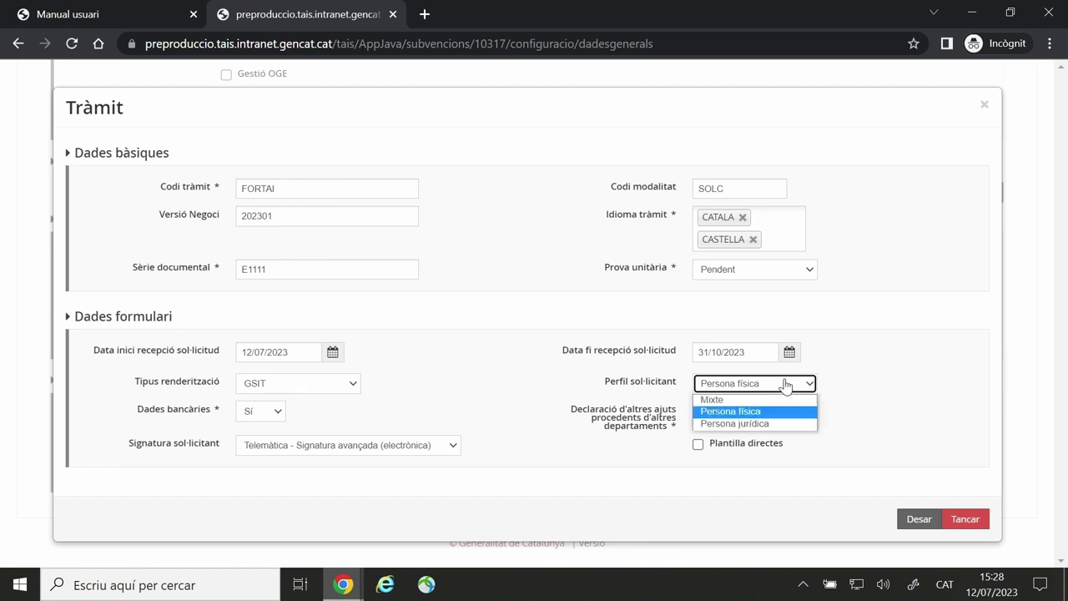
left_click(779, 424)
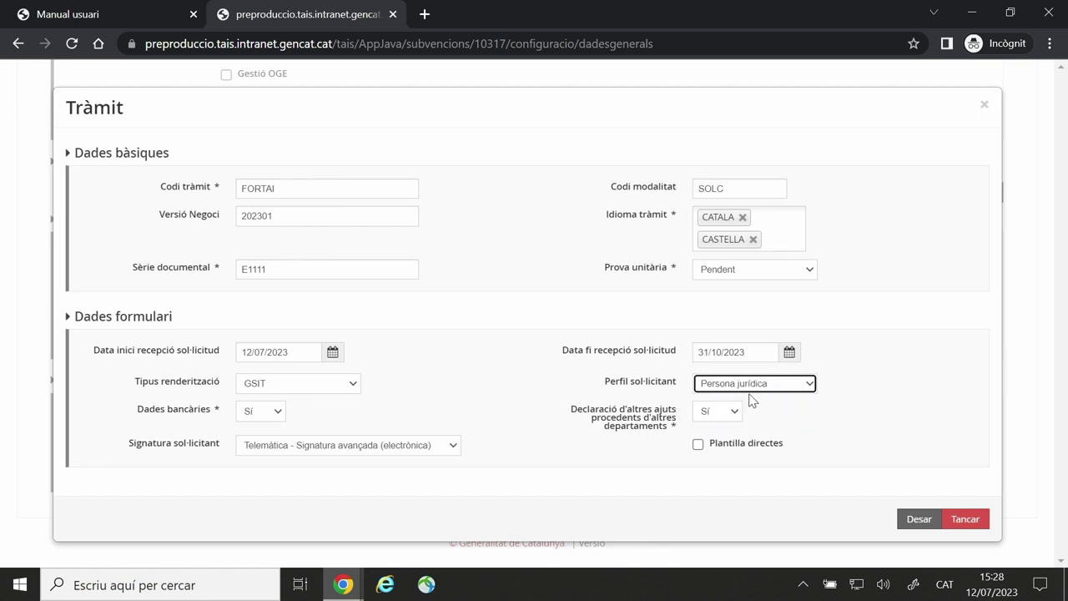
left_click(757, 383)
left_click(752, 401)
left_click(398, 427)
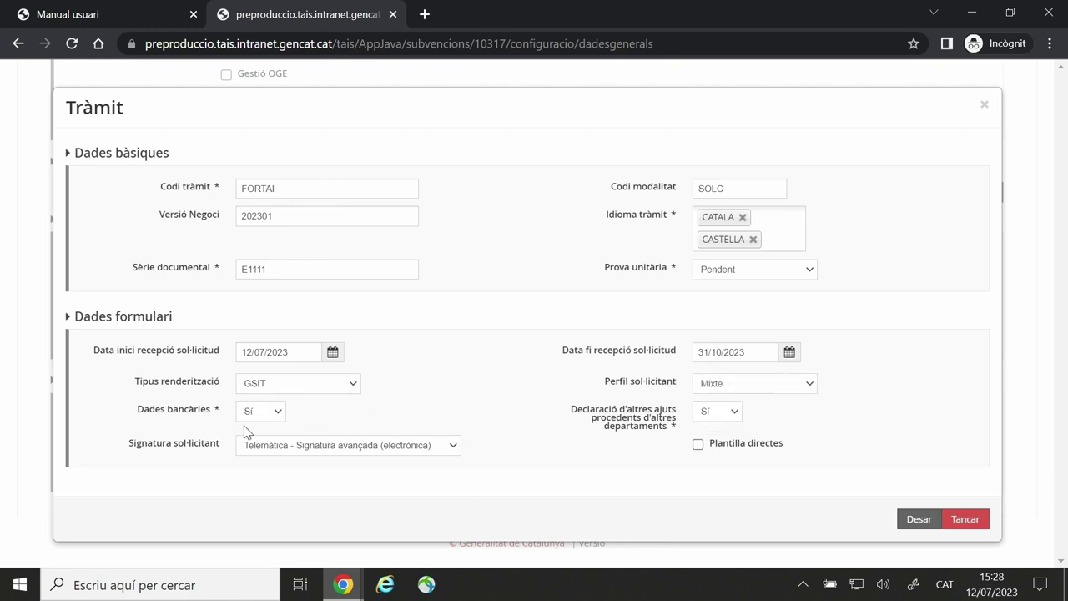
Check the available options for Dades bancàries and keep it at Sí.
left_click(247, 409)
left_click(279, 432)
left_click(276, 411)
left_click(267, 429)
Set Signatura sol·licitant to Telemàtica - Signatura ordinària (IdCAT-SMS) and save the tràmit.
left_click(271, 451)
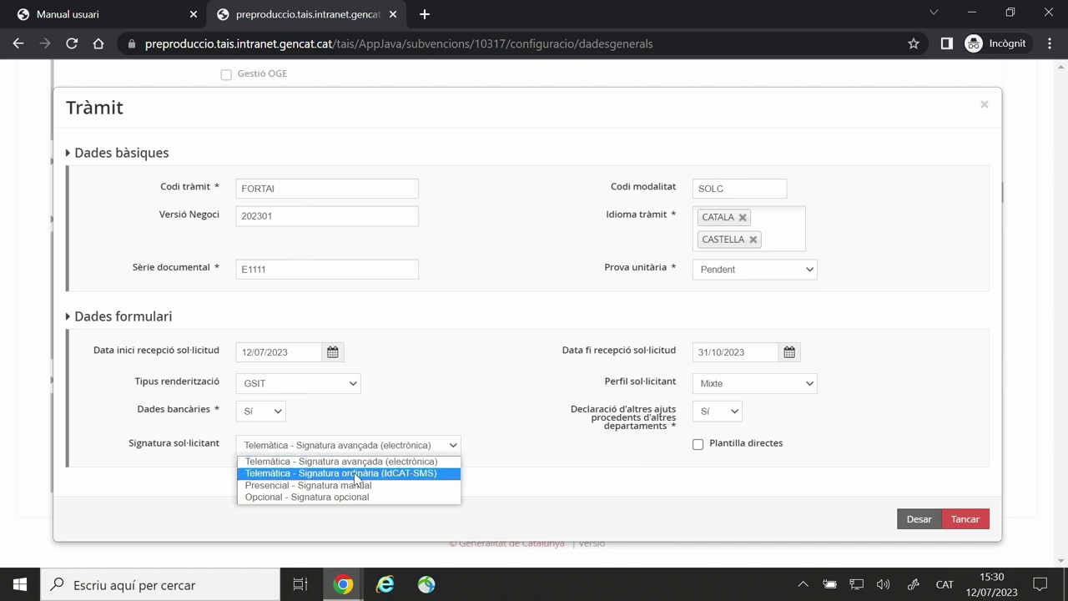
left_click(305, 476)
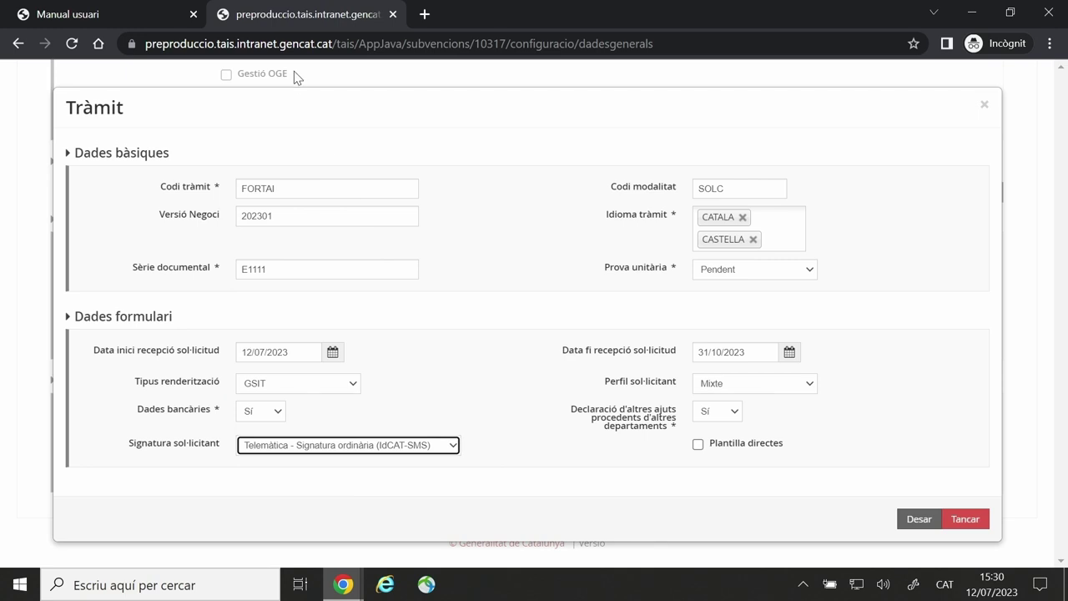
left_click(919, 518)
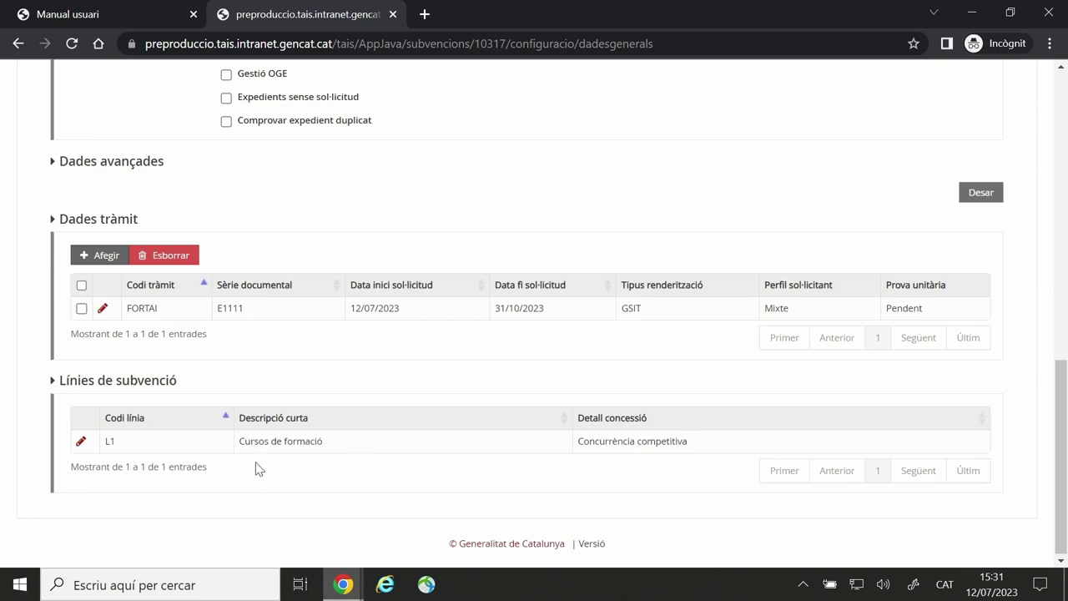
Open subsidy line L1 (Cursos de formació), highlight its Detall concessió, and save the line with Justificació única.
left_click_drag(325, 443, 234, 451)
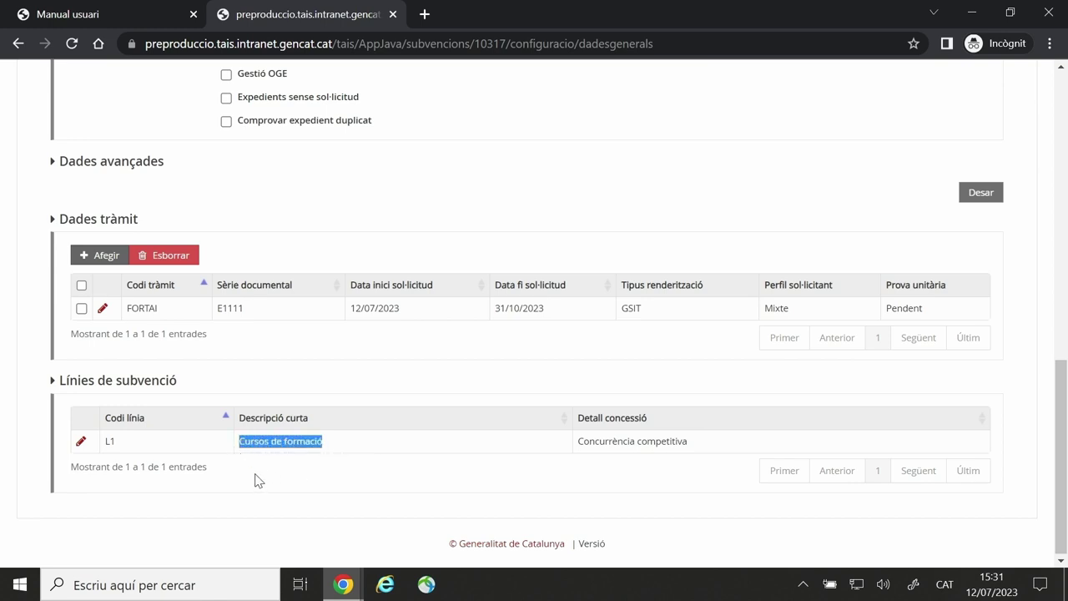
left_click(82, 442)
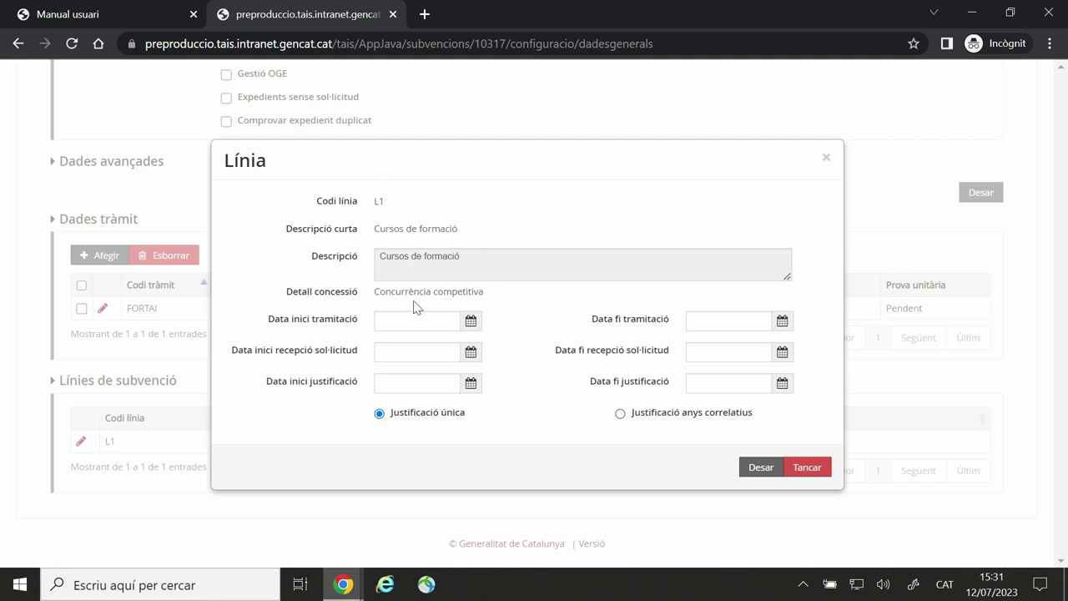
left_click_drag(376, 294, 487, 322)
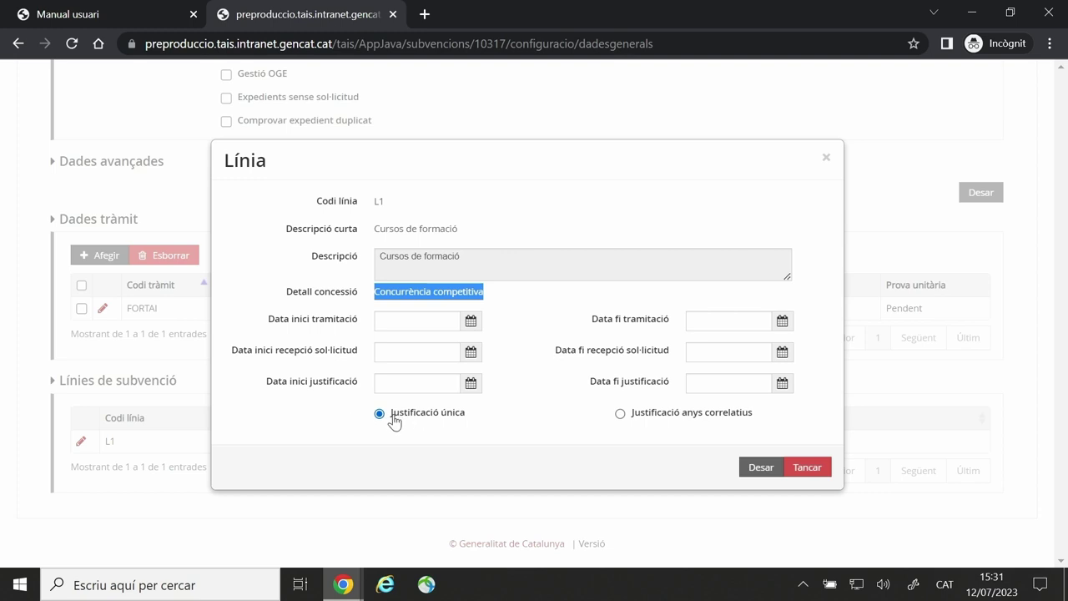
left_click(759, 466)
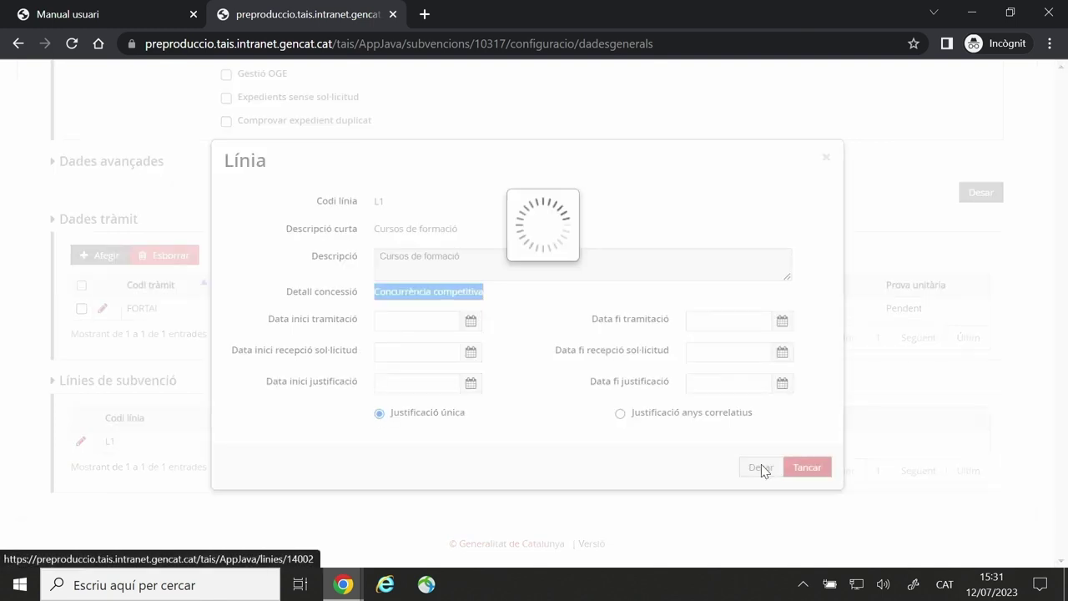
Go to the Tipus d'accions configuration of the FOR321 call.
scroll(486, 456, "up", 6)
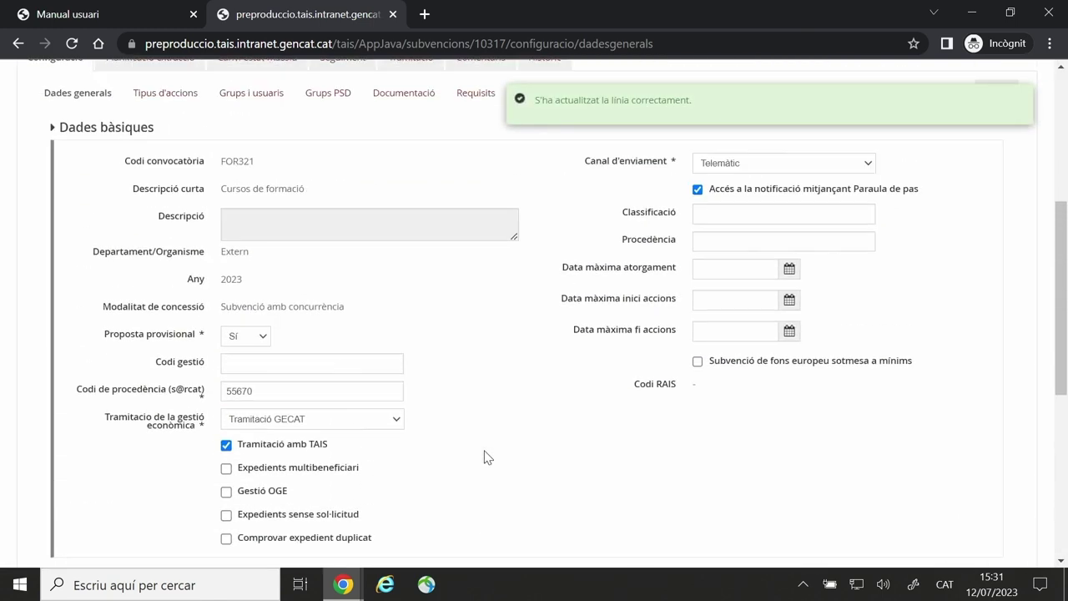
scroll(475, 457, "up", 1)
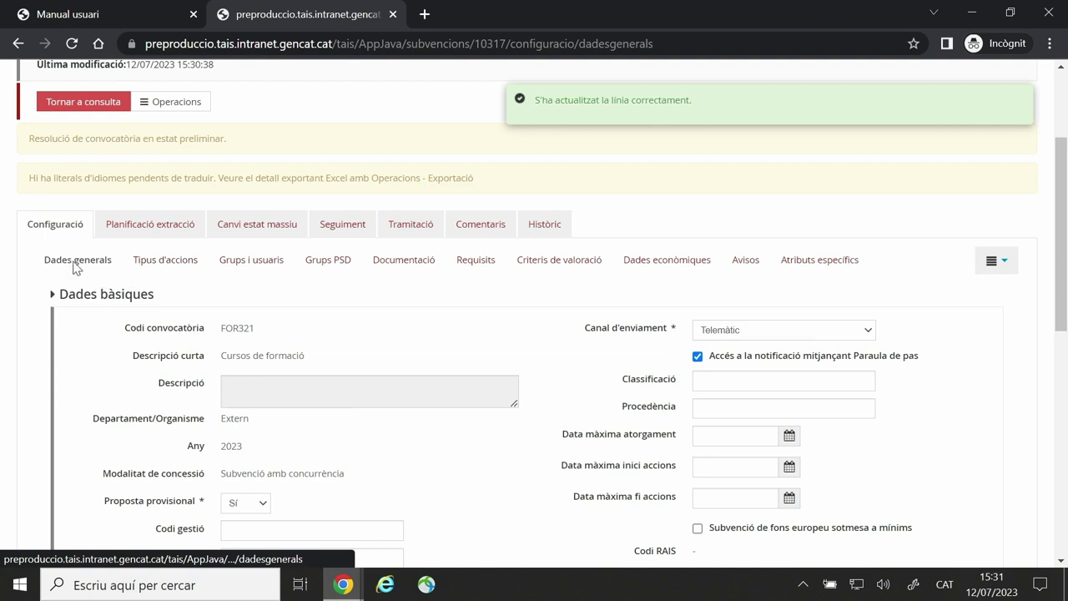
left_click(161, 260)
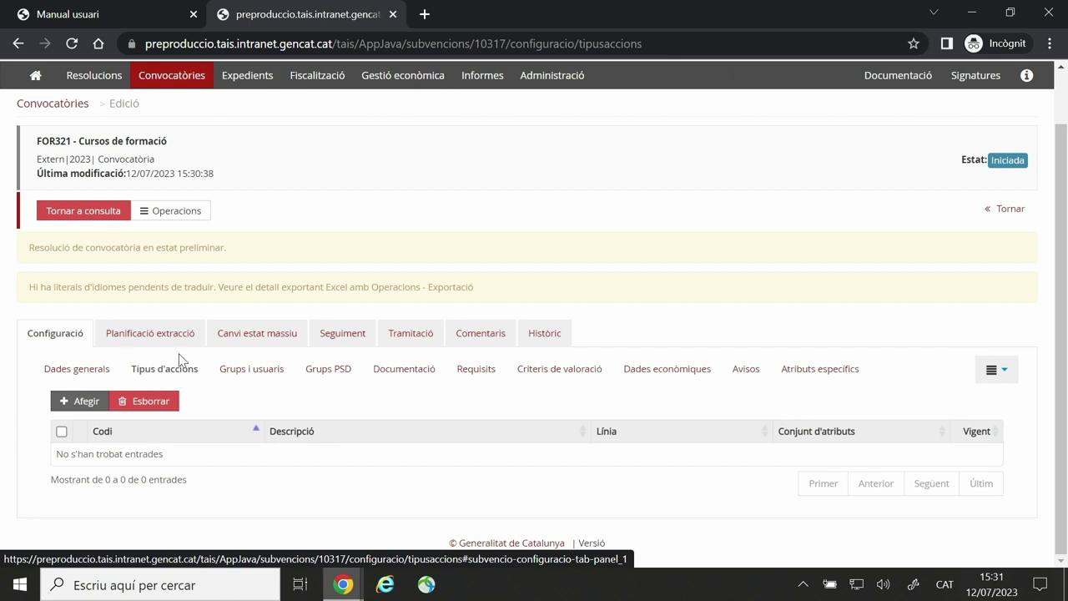
Add a new type of action with the code L1A1 and the description Cursos de formació.
left_click(83, 401)
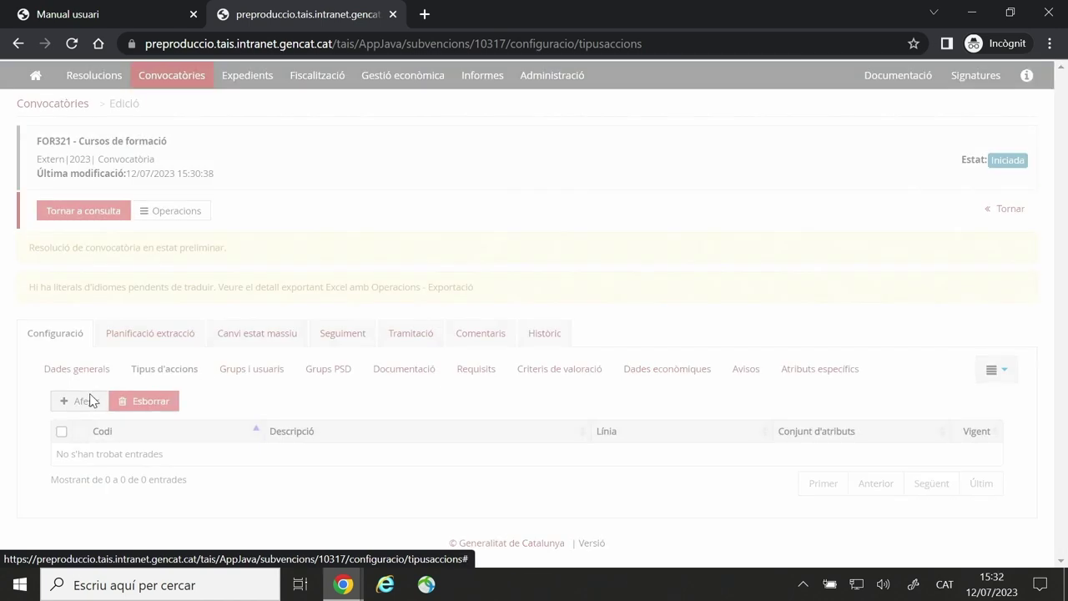
left_click(247, 268)
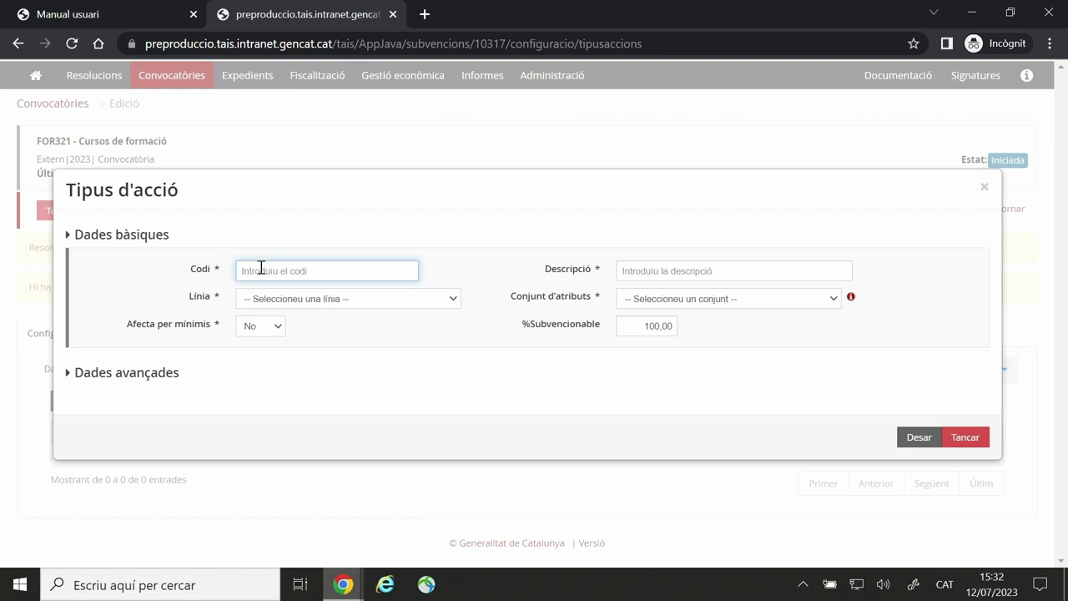
type("L1A1")
left_click(711, 266)
type("F")
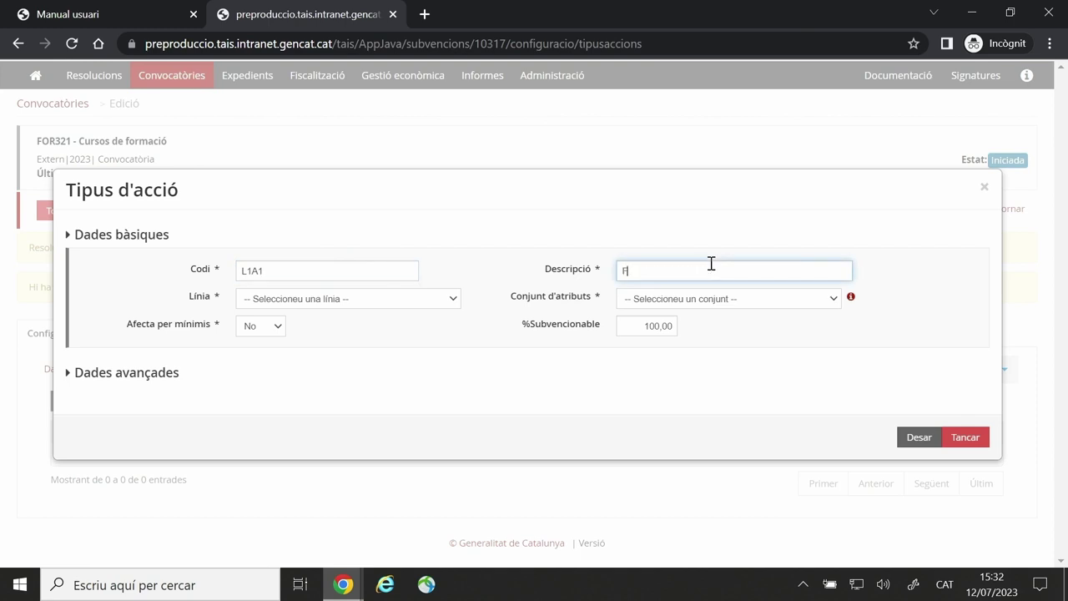
key("BackSpace")
type("Cursos de formacio")
key("BackSpace")
type("ó")
Assign the action type to line L1 - Cursos de formació, keep Afecta per mínimis at No, and choose the attribute set Atribut de prova.
left_click_drag(179, 192, 115, 195)
left_click(326, 298)
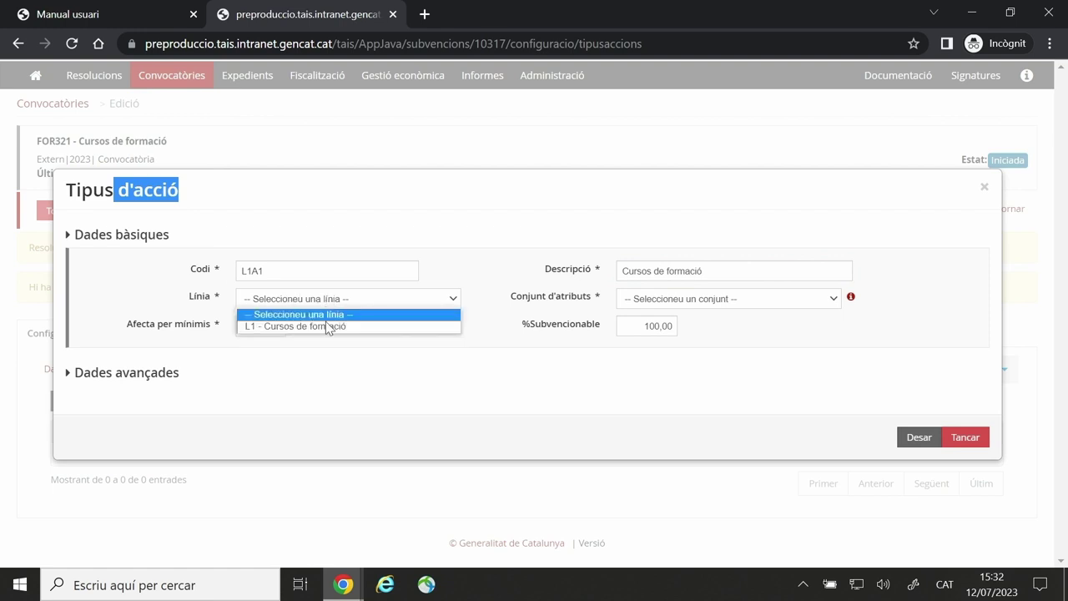
left_click(271, 326)
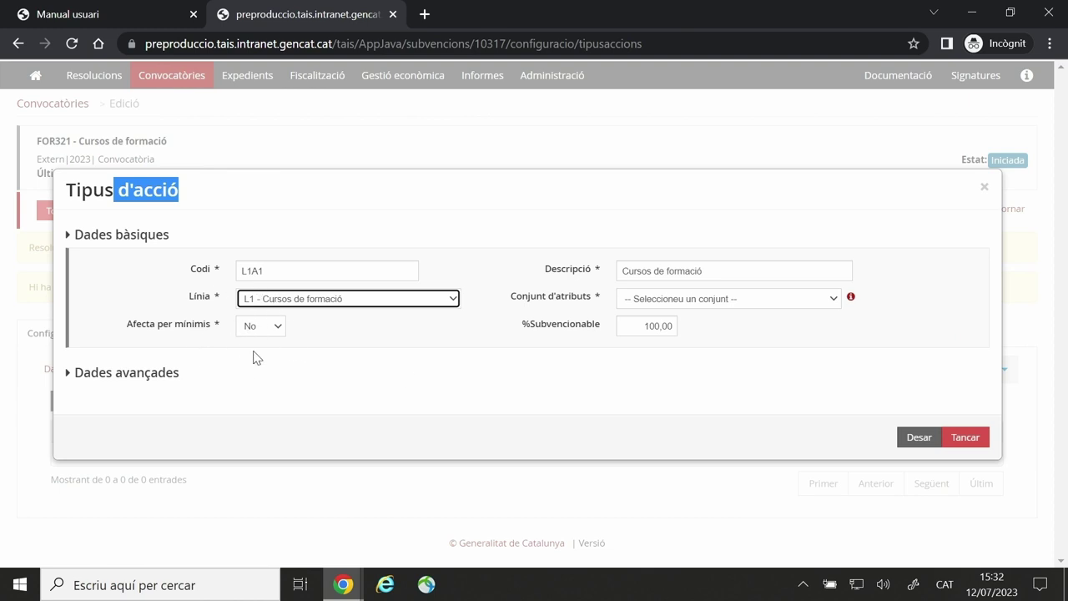
left_click(271, 329)
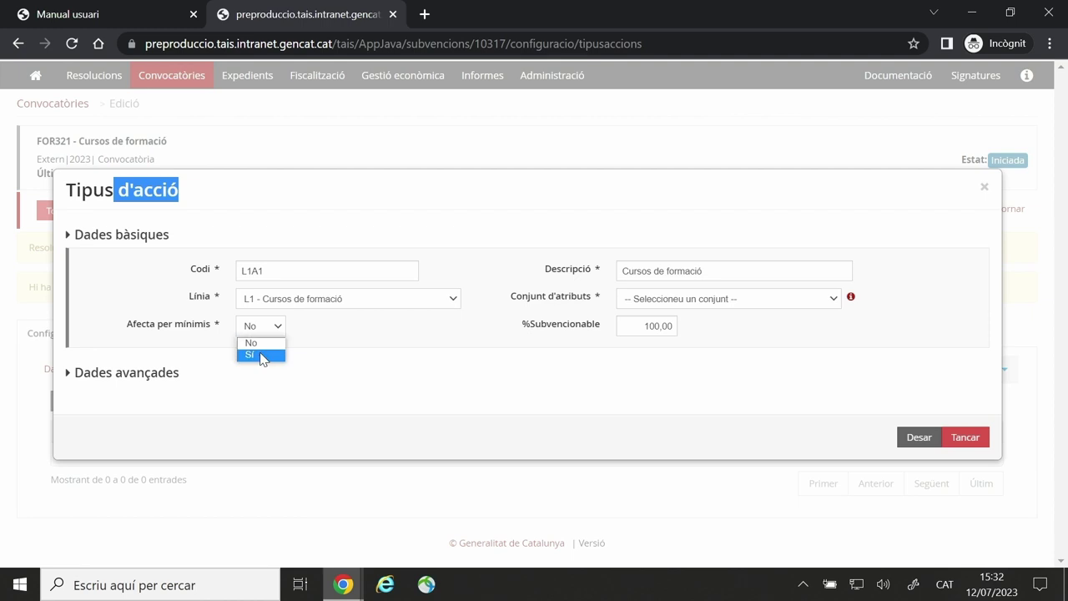
left_click(261, 343)
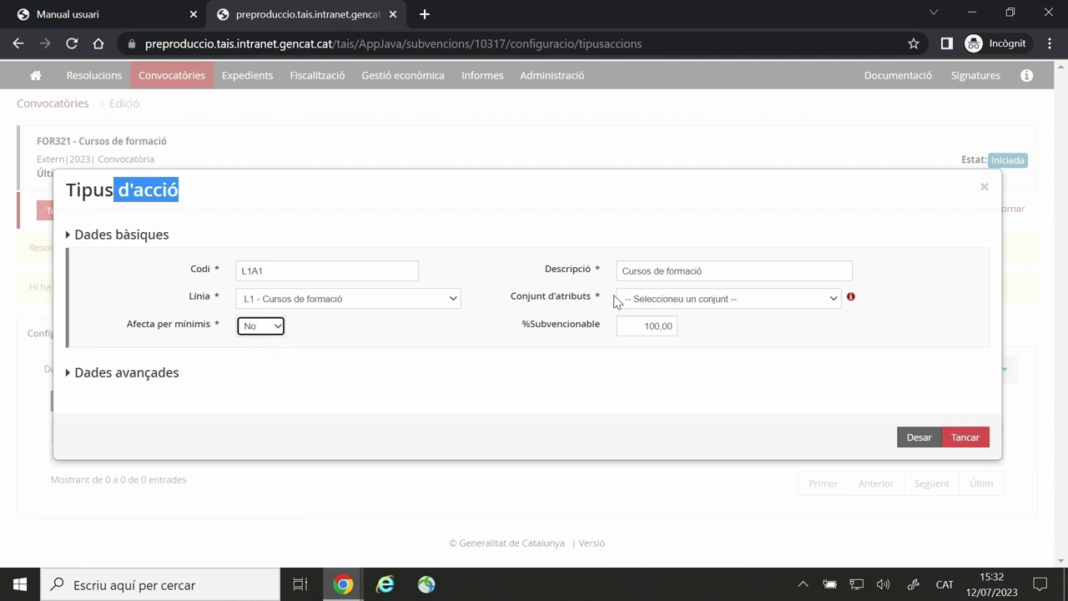
left_click(698, 300)
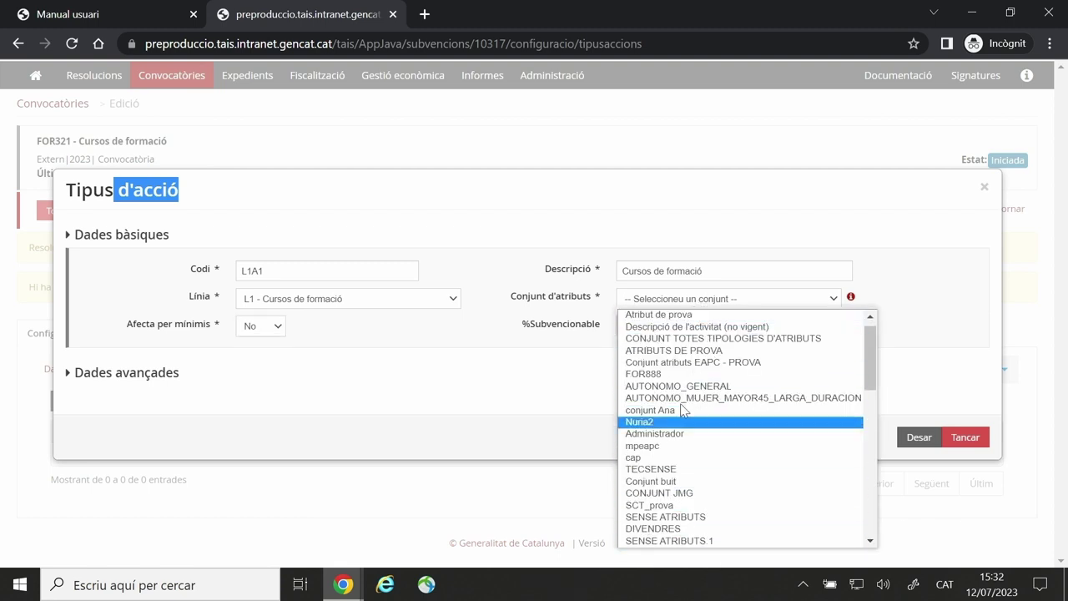
left_click(685, 316)
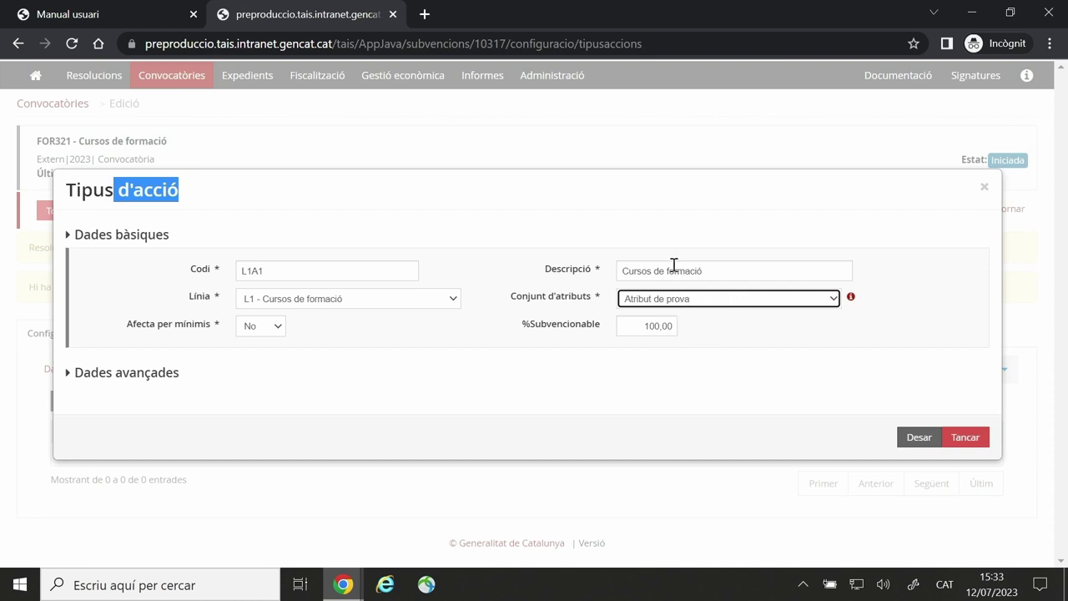
Review the action type's Descripció and %Subvencionable by highlighting them in the basic data.
left_click_drag(716, 267, 615, 264)
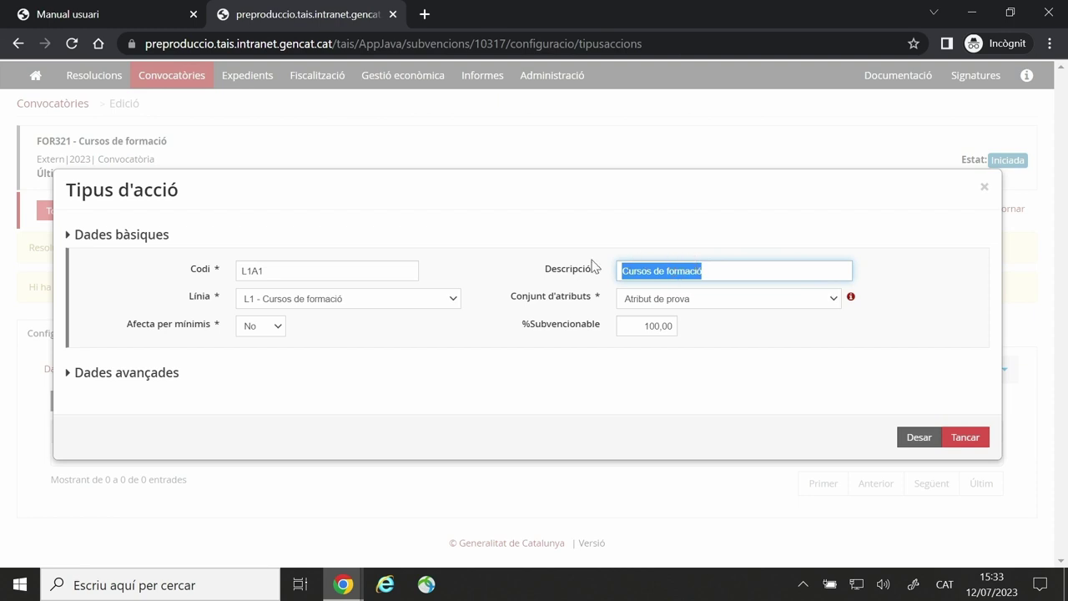
left_click_drag(181, 191, 119, 191)
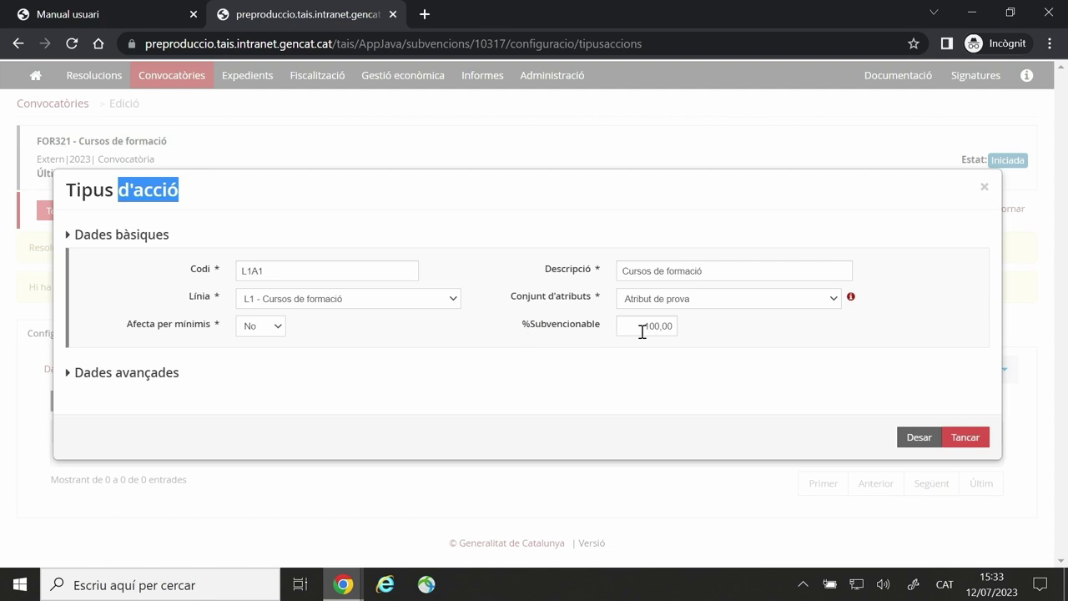
left_click_drag(641, 325, 677, 325)
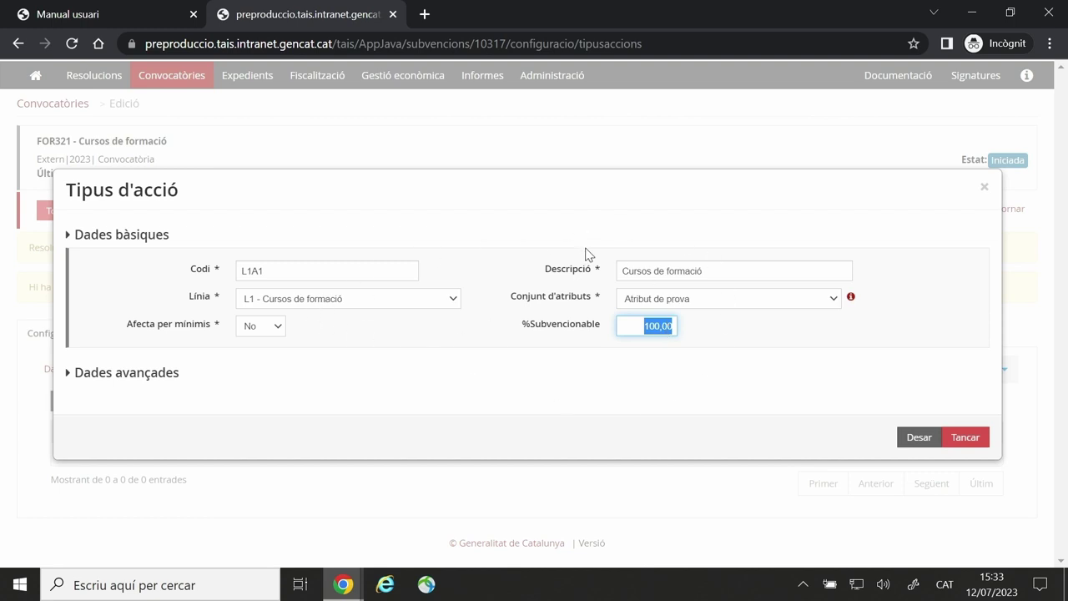
left_click(626, 325)
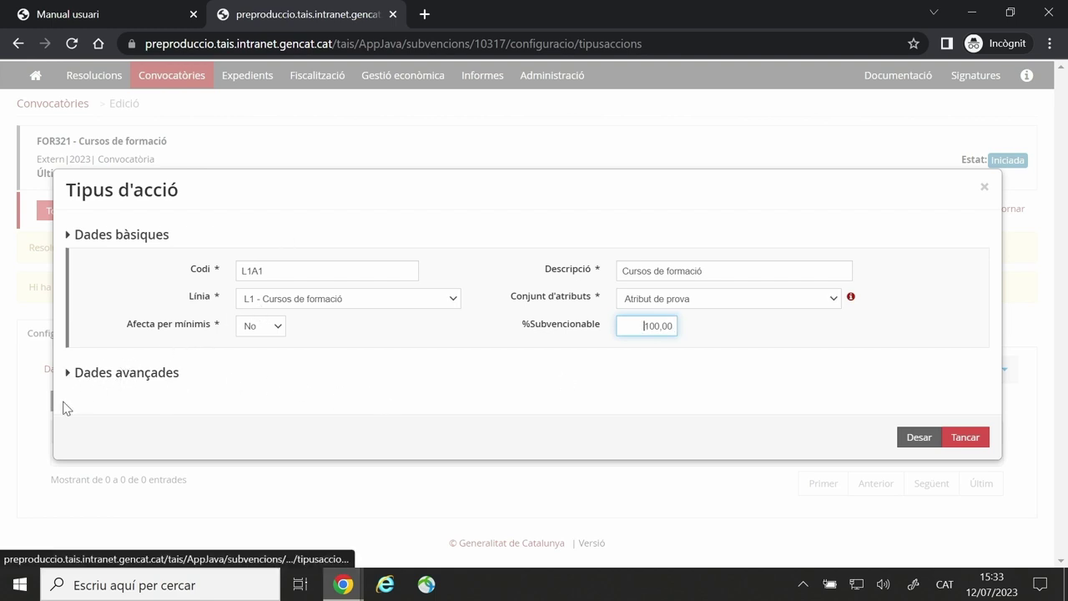
Expand Dades avançades and compare the %Sol·licitable value with %Subvencionable.
left_click(94, 378)
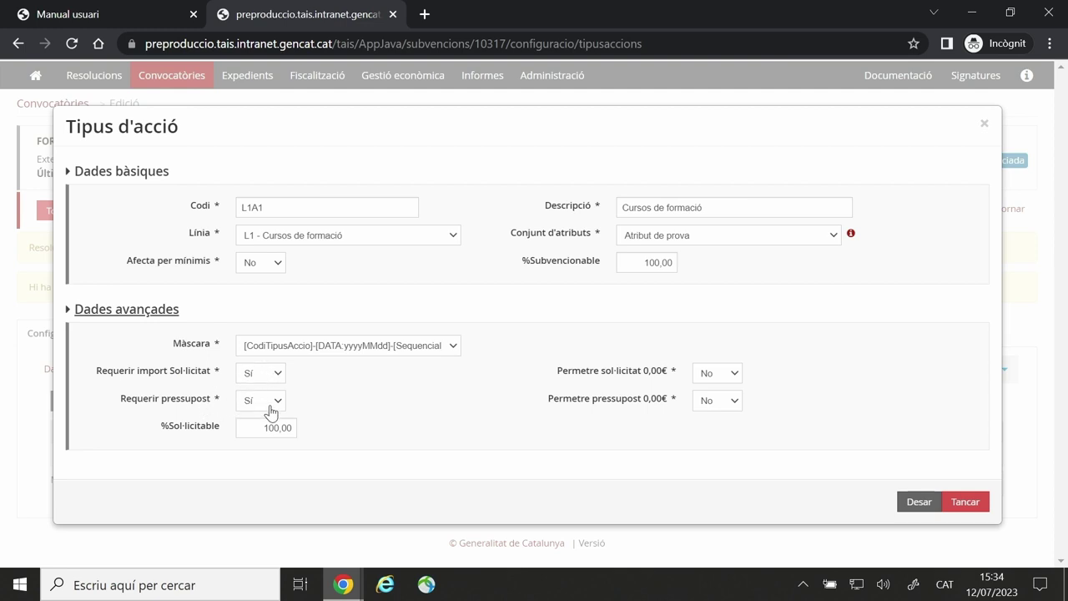
left_click_drag(260, 427, 294, 429)
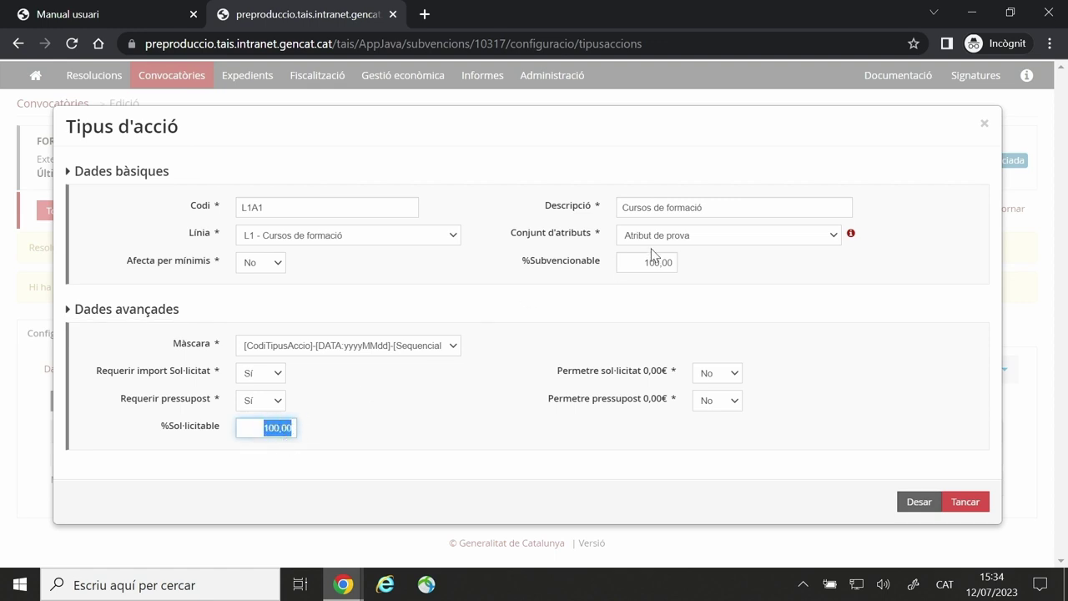
left_click_drag(636, 262, 679, 261)
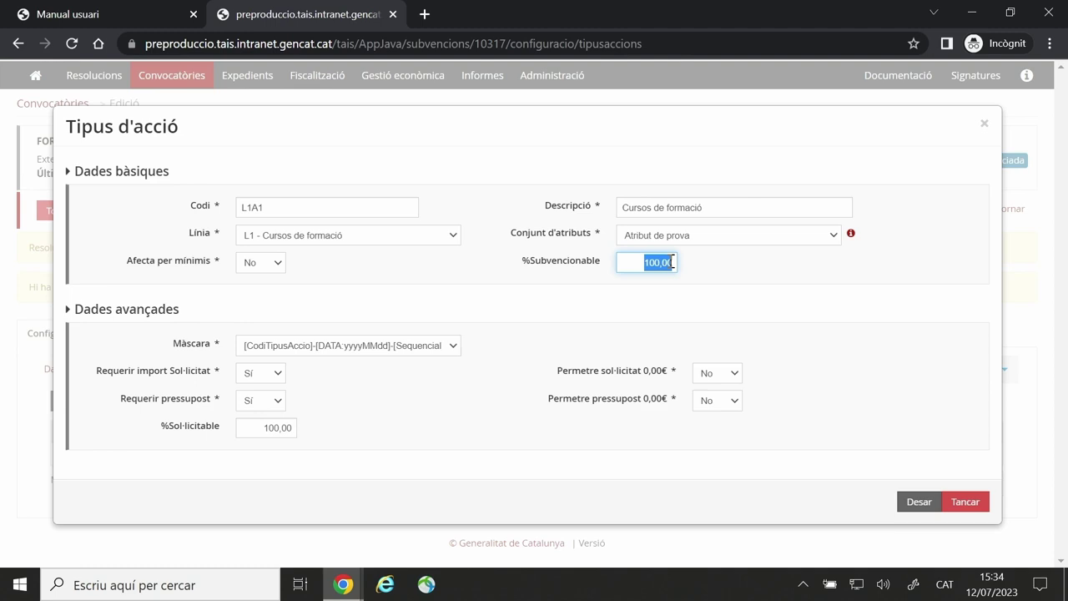
left_click(258, 428)
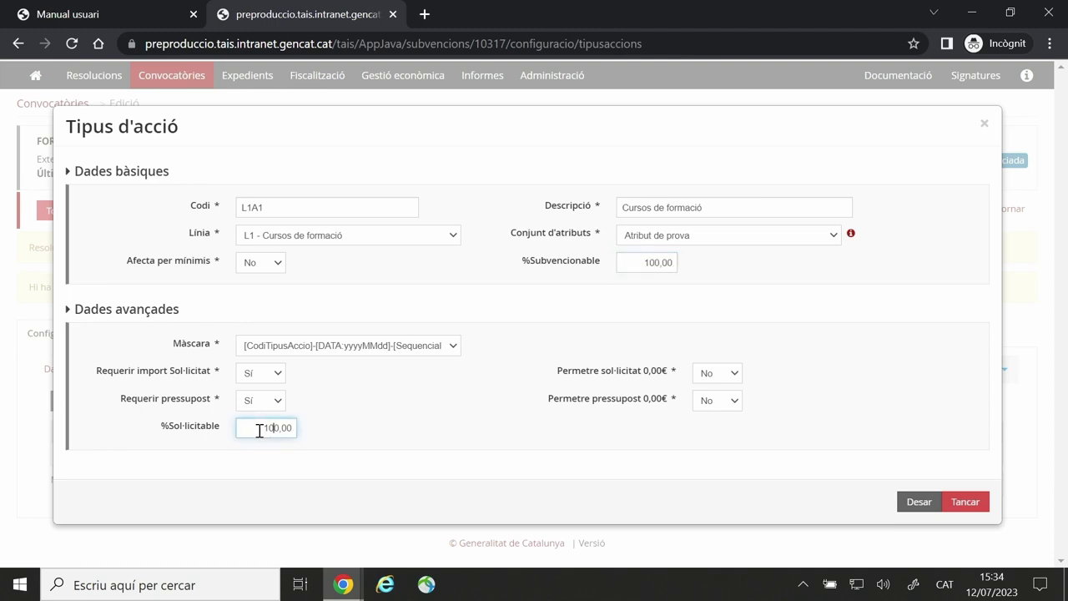
left_click_drag(255, 427, 302, 434)
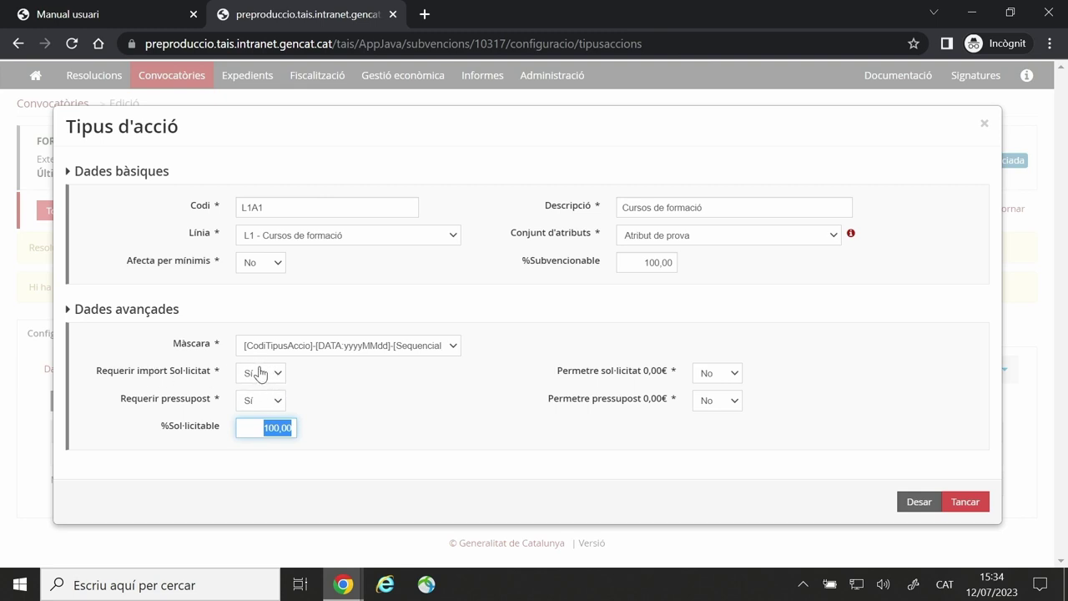
Try Permetre sol·licitat 0,00€ at Sí and Requerir import Sol·licitat at No, returning each to its original option.
left_click(715, 374)
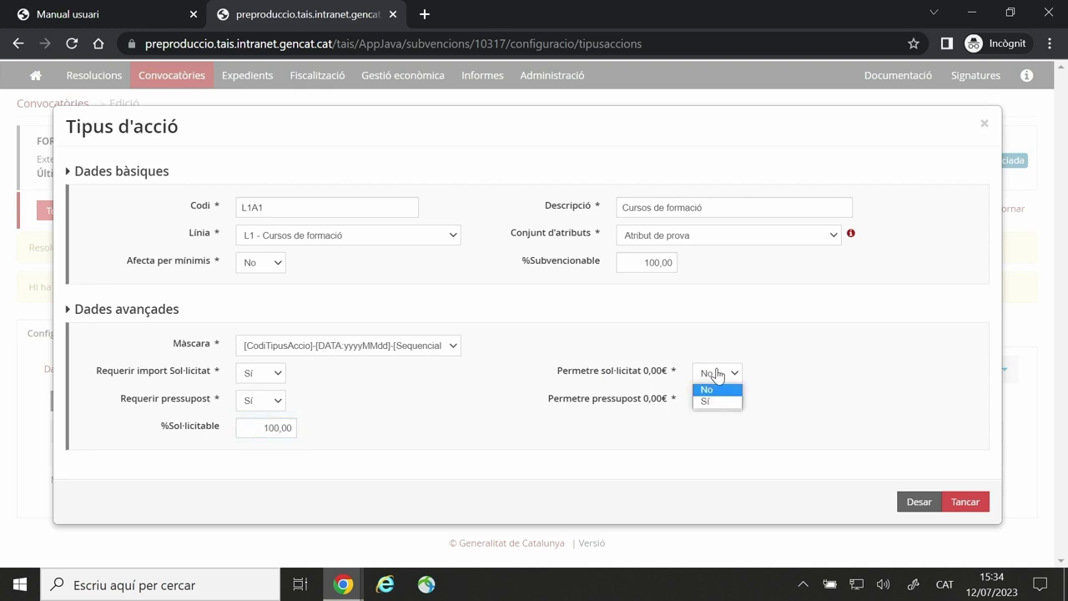
left_click(712, 402)
left_click(710, 374)
left_click(714, 391)
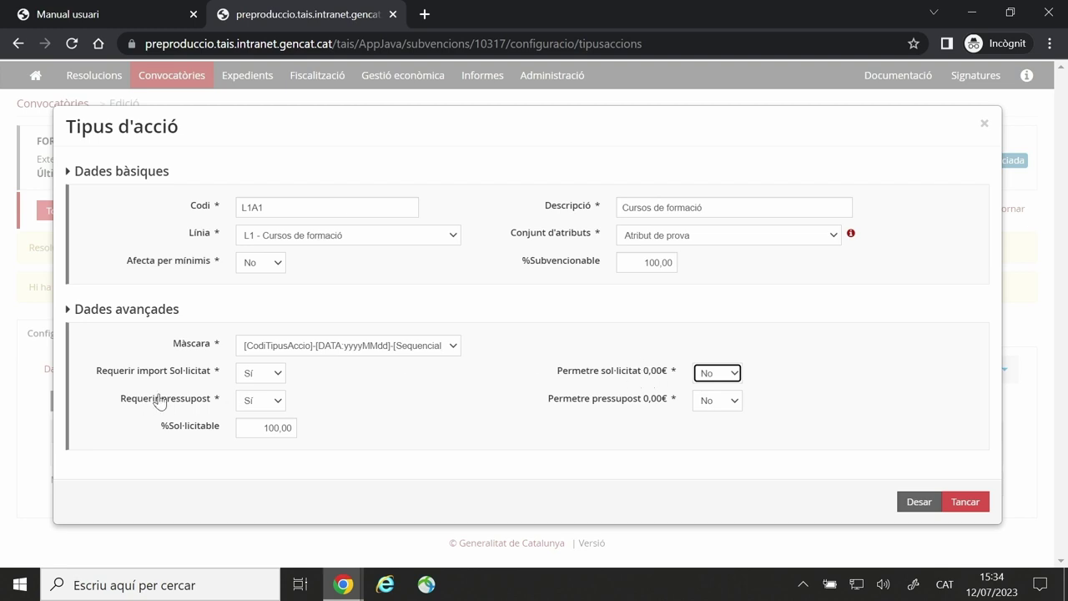
left_click(254, 374)
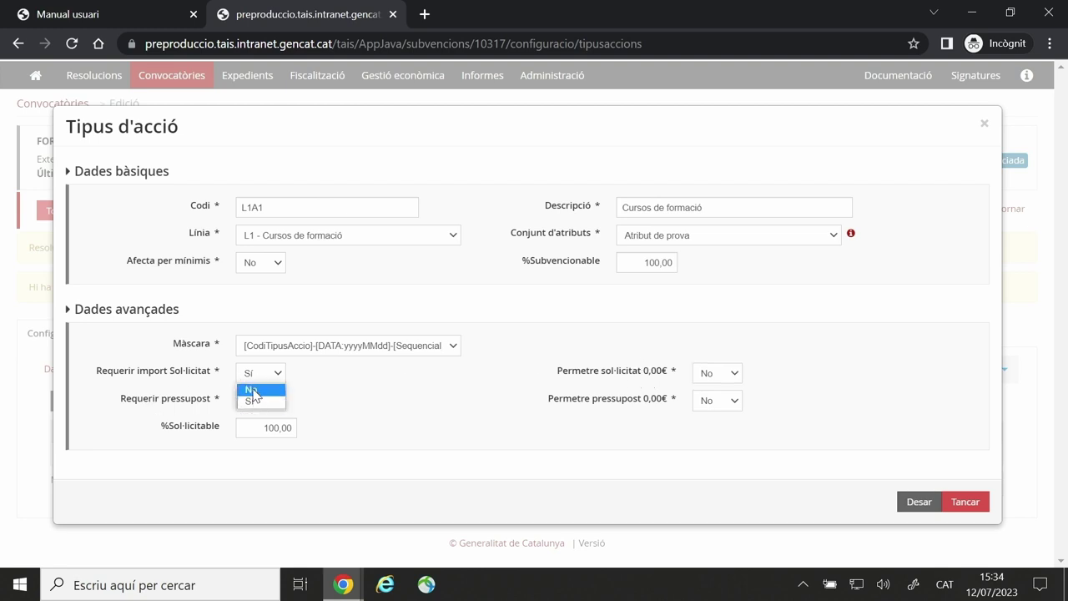
left_click(255, 390)
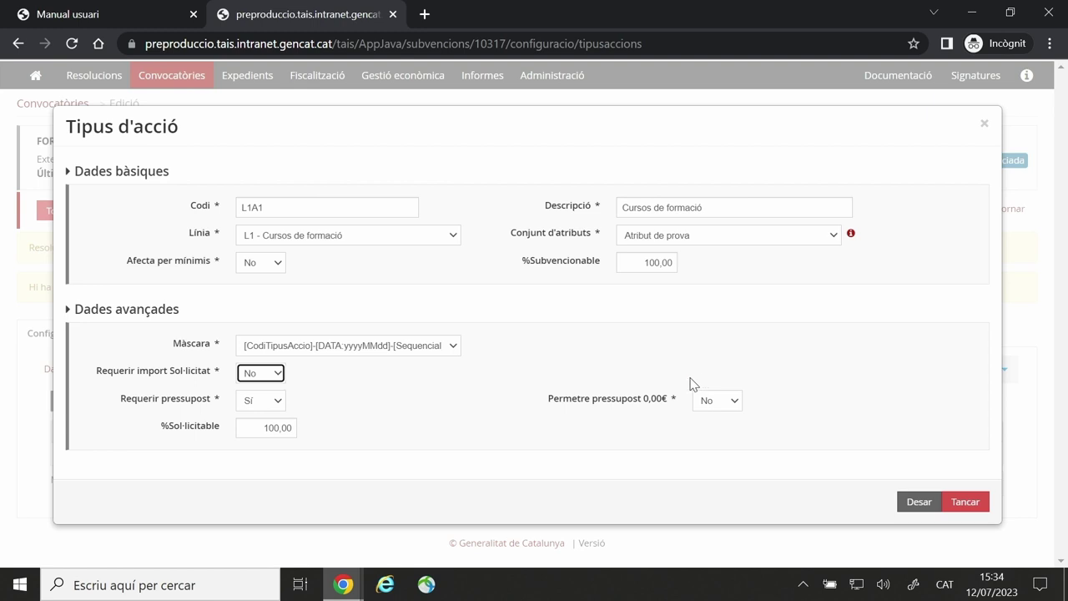
left_click(276, 374)
left_click(269, 403)
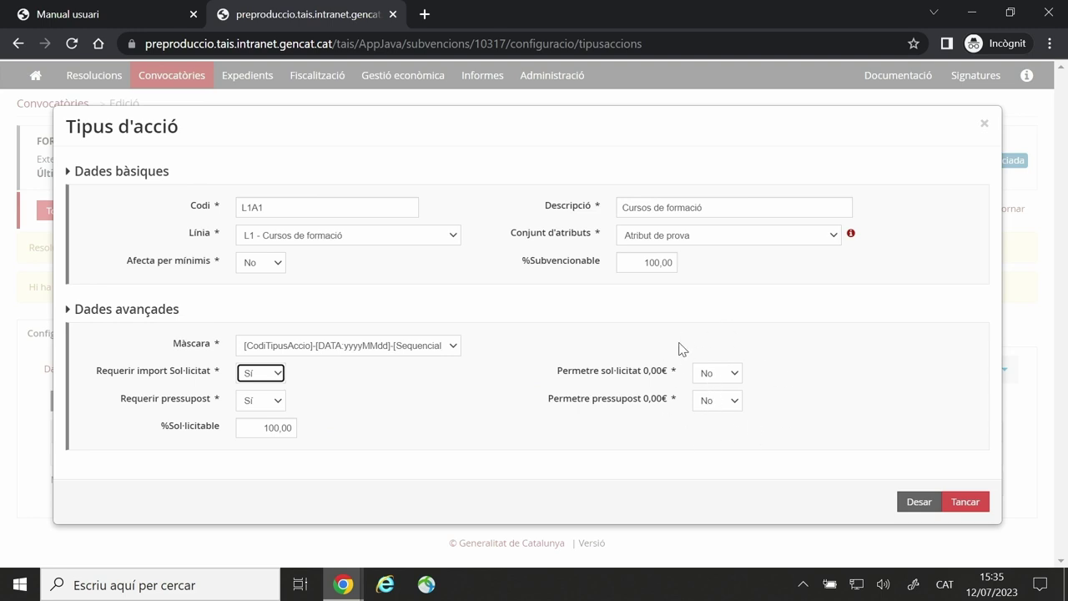
Save action type L1A1 and highlight its attribute set in the list of action types.
left_click(918, 504)
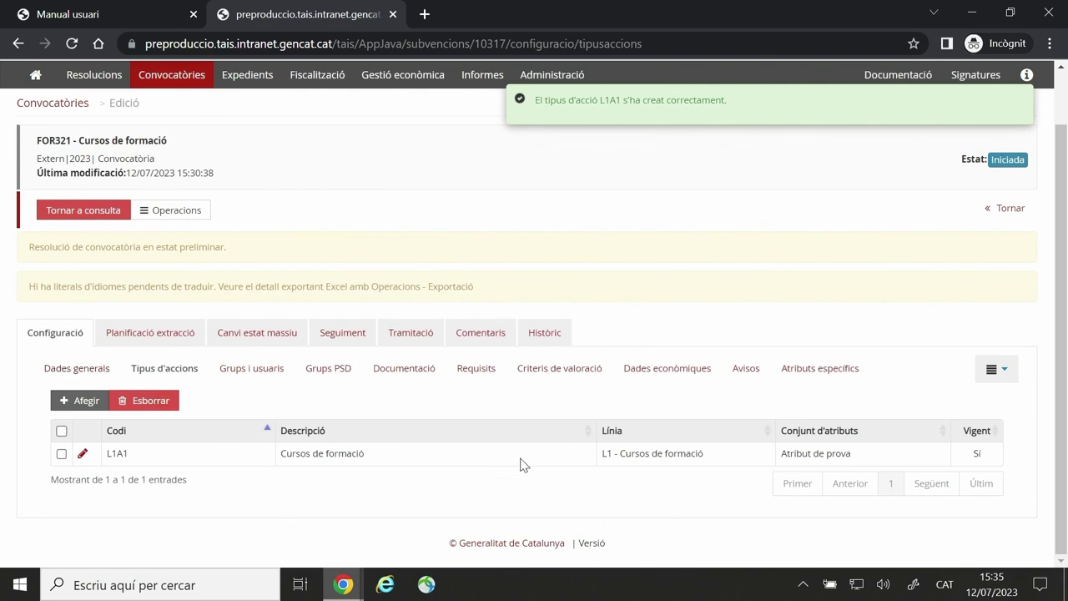
left_click_drag(872, 458, 768, 458)
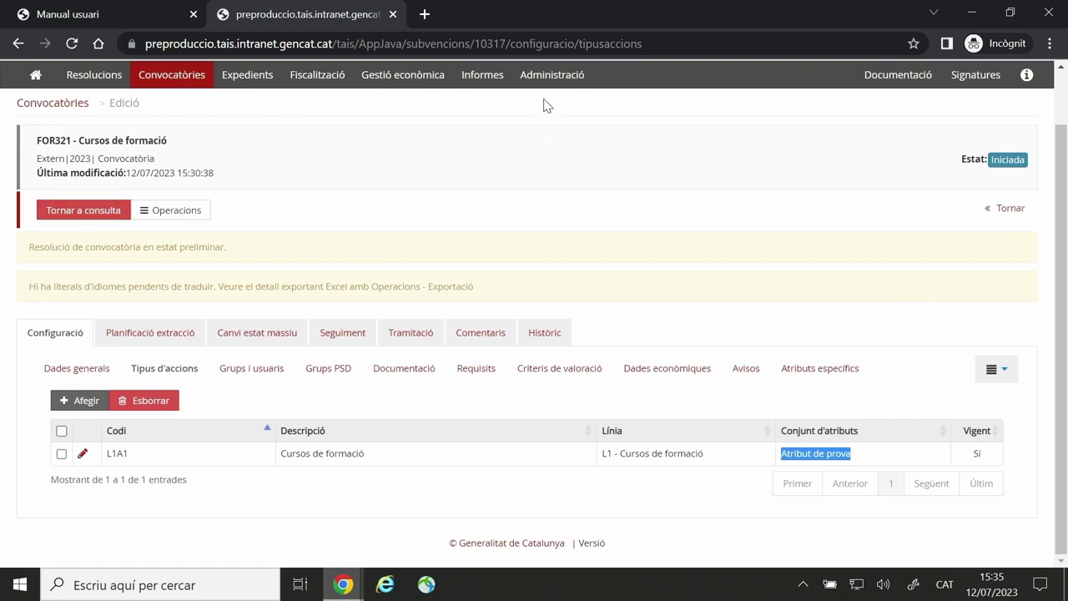
Go to the Atributs section of the configuration administration and list all existing attributes without filters.
left_click(559, 81)
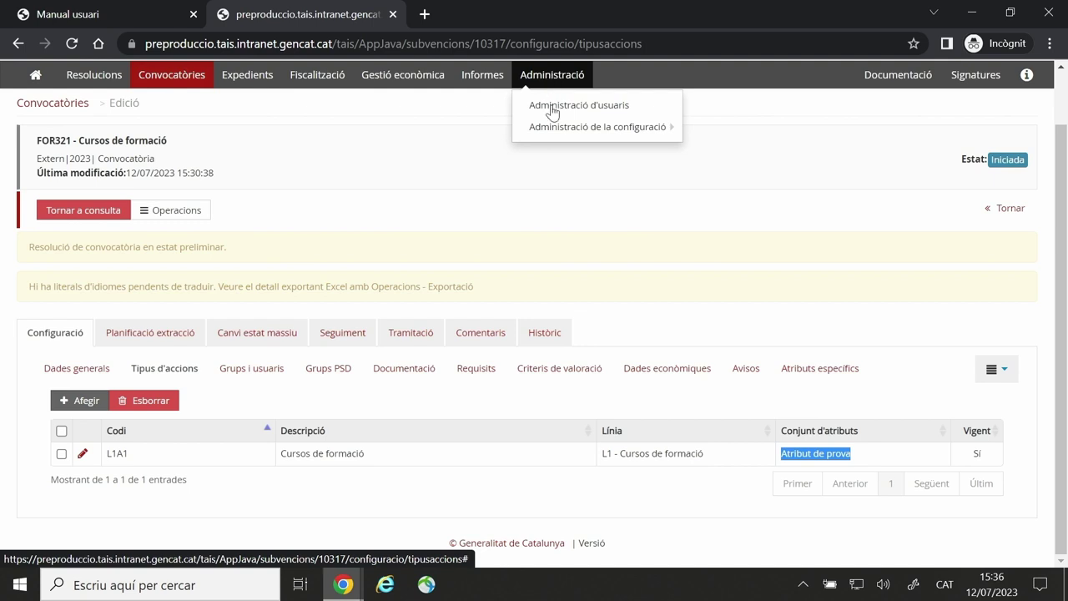
mouse_move(551, 133)
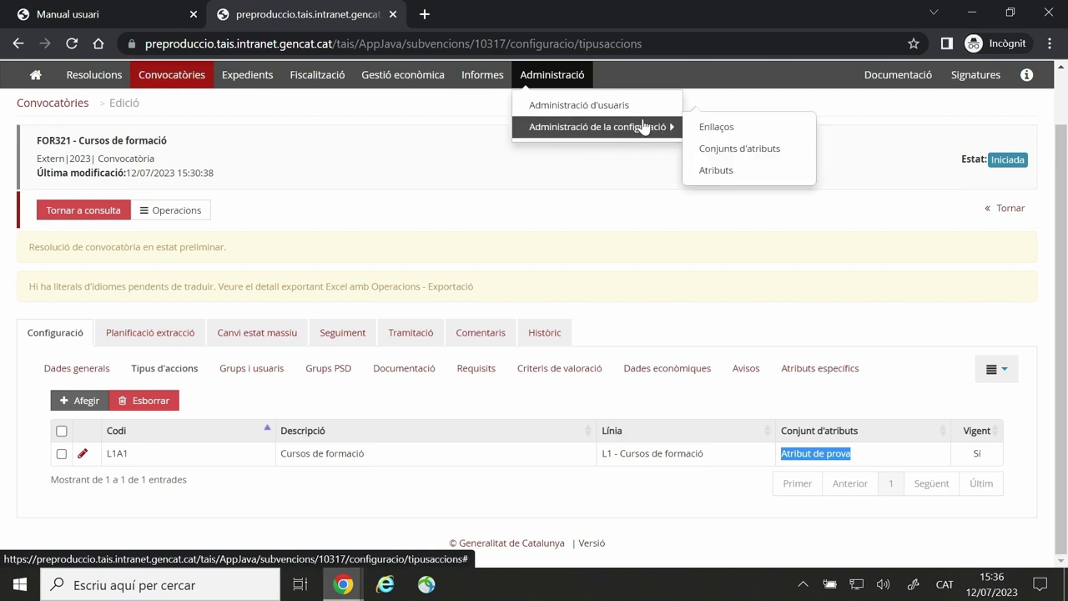
left_click(715, 171)
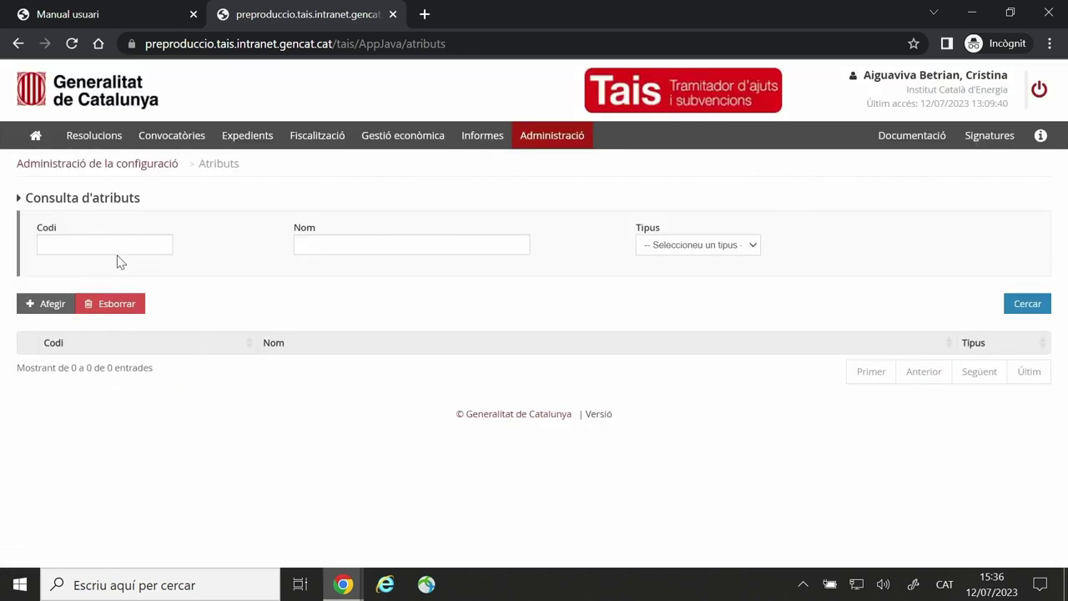
left_click(1043, 306)
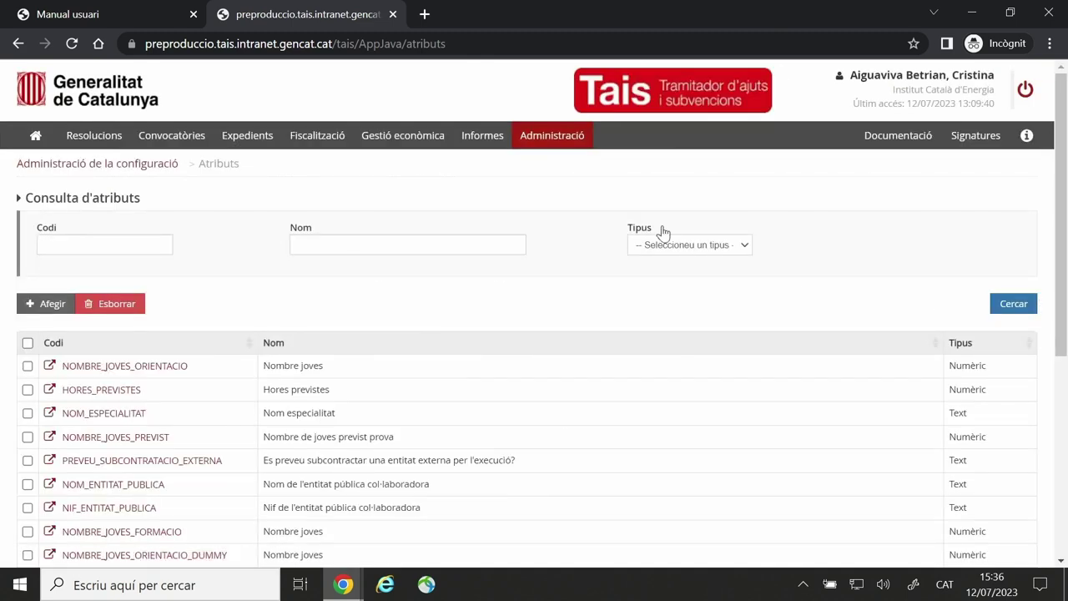
scroll(484, 316, "down", 1)
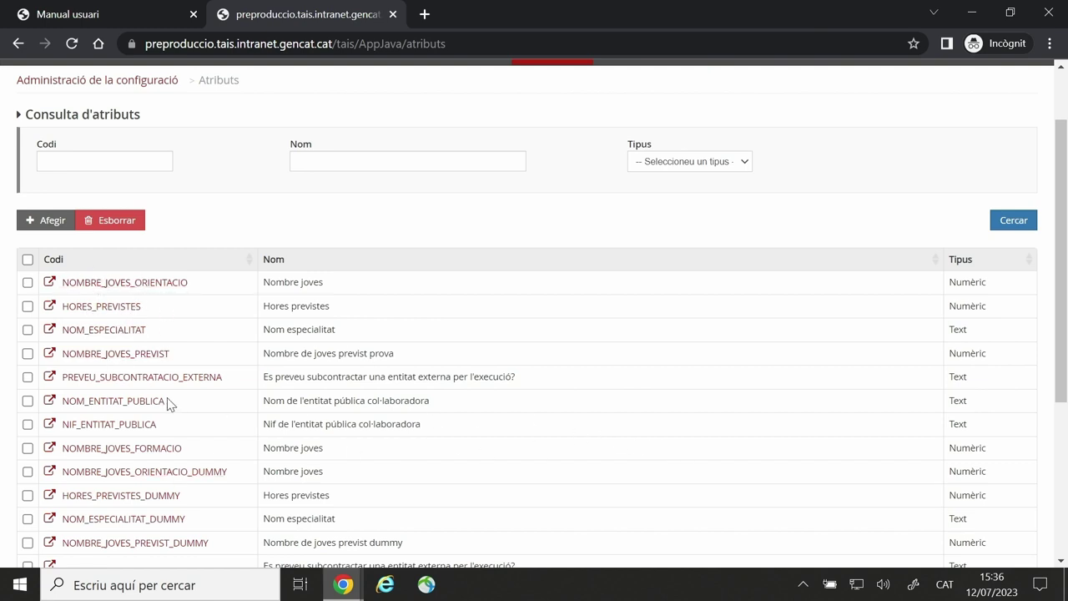
scroll(165, 406, "up", 1)
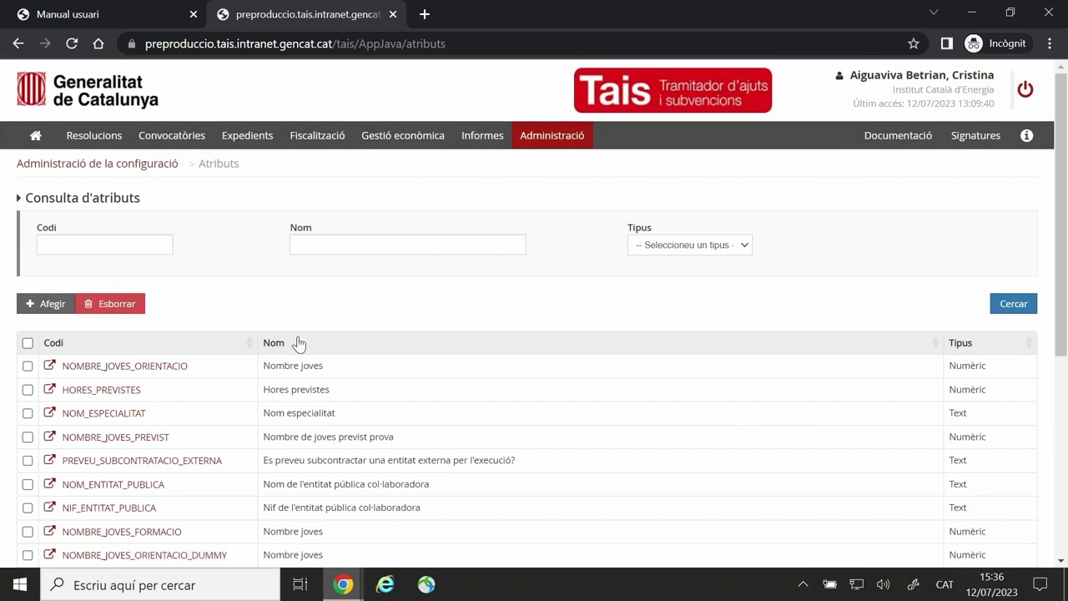
Start a new action attribute with the code AA1001 and the name "Tipus de formació", leaving the description empty.
left_click(47, 302)
left_click(243, 202)
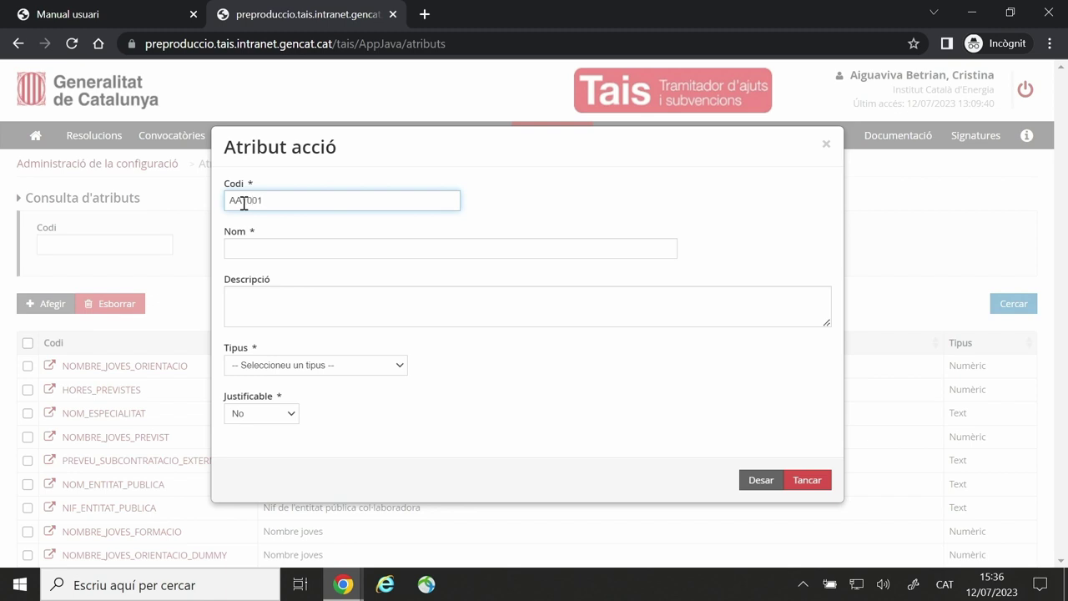
left_click(259, 246)
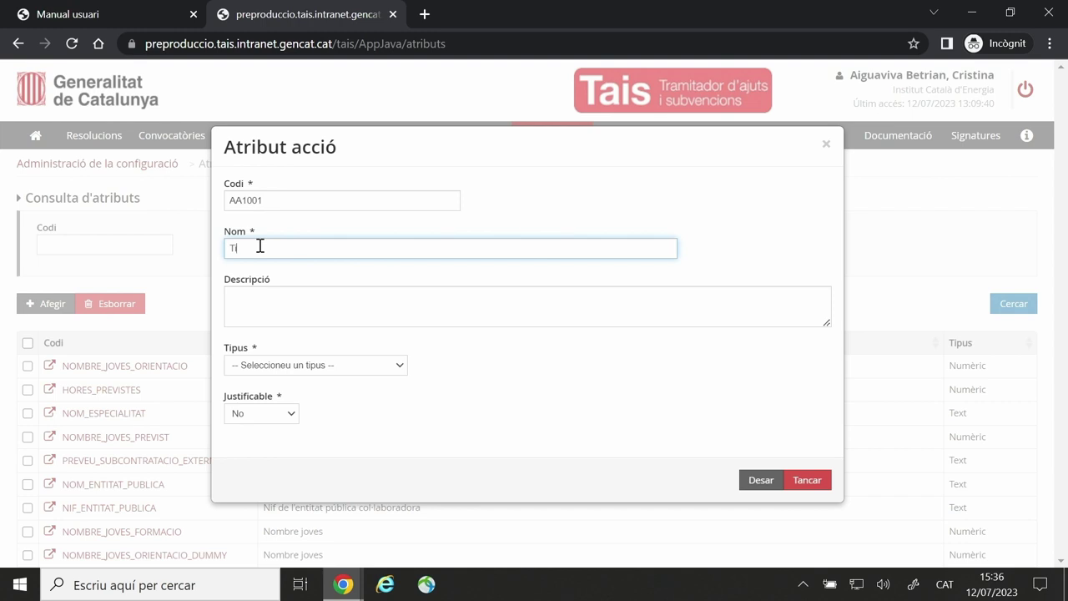
type("formació")
left_click(257, 305)
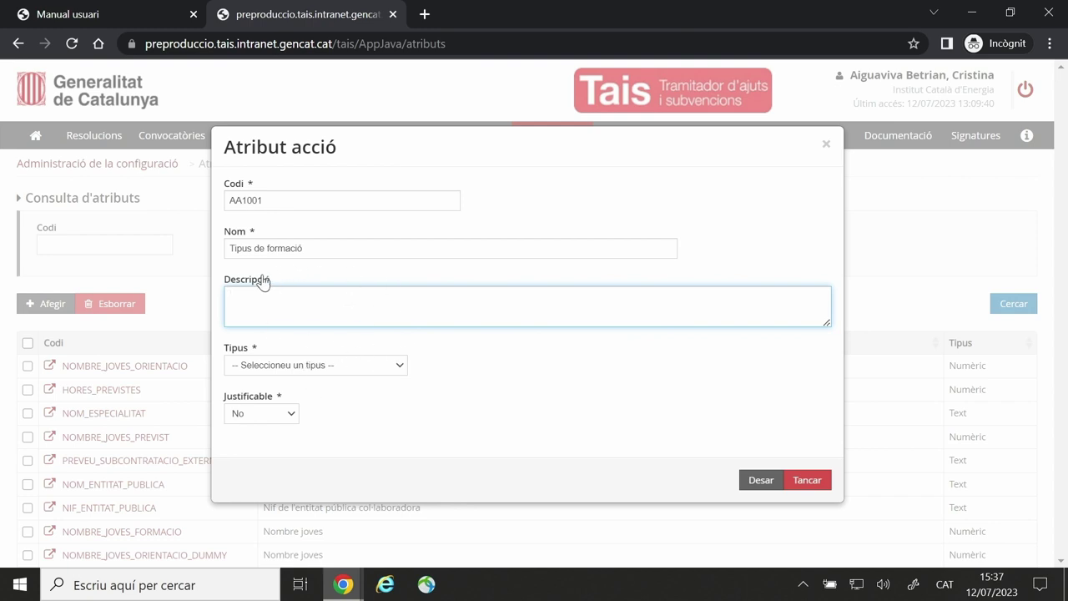
Make the attribute a Llista type and enter "Anglès|Informàtica" as its list of values.
left_click(336, 368)
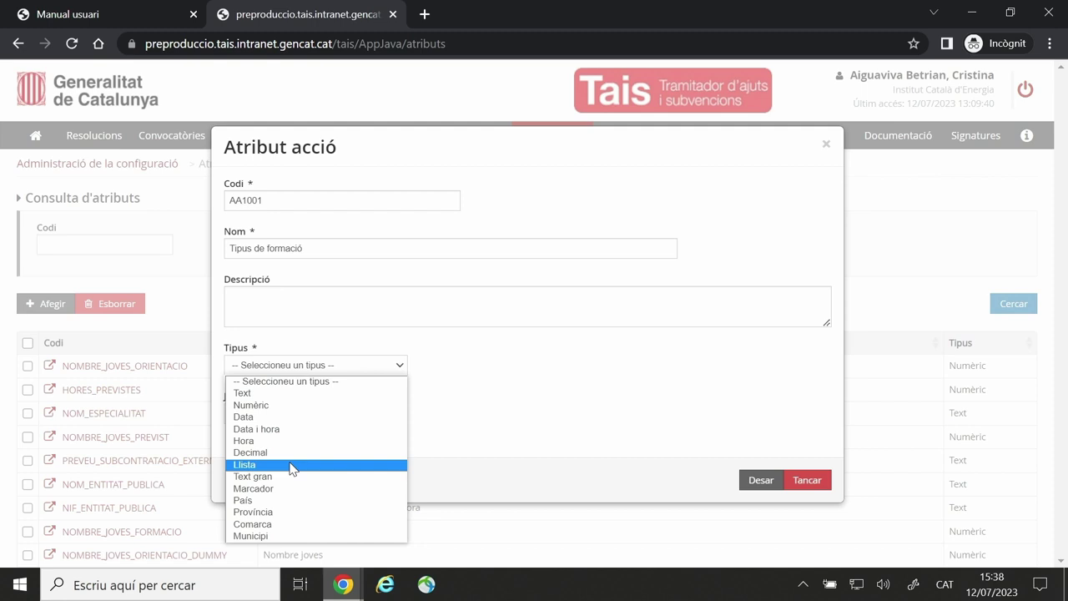
left_click(263, 464)
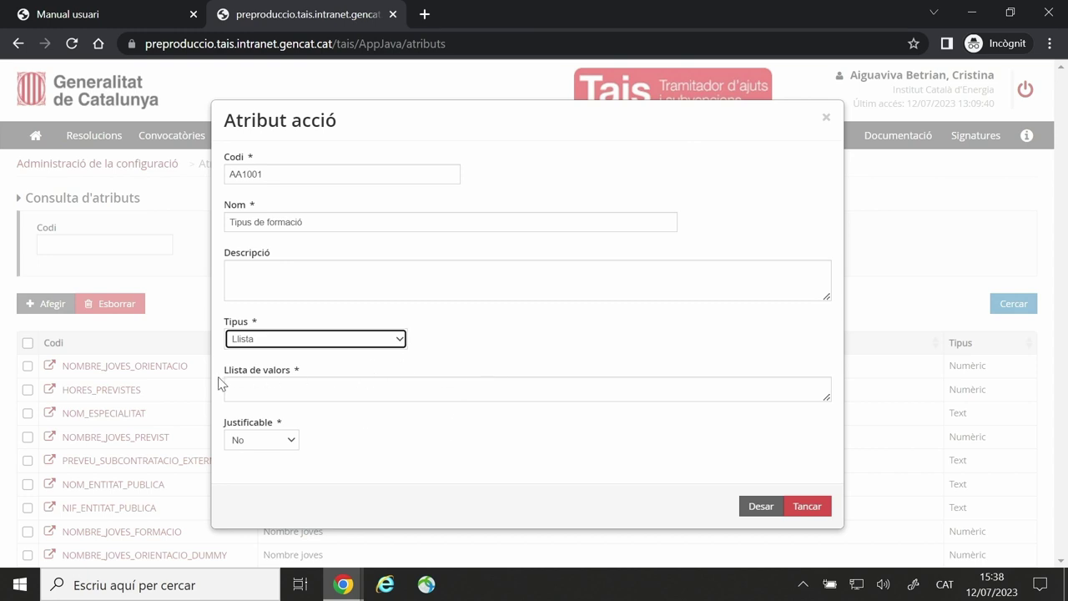
left_click(308, 391)
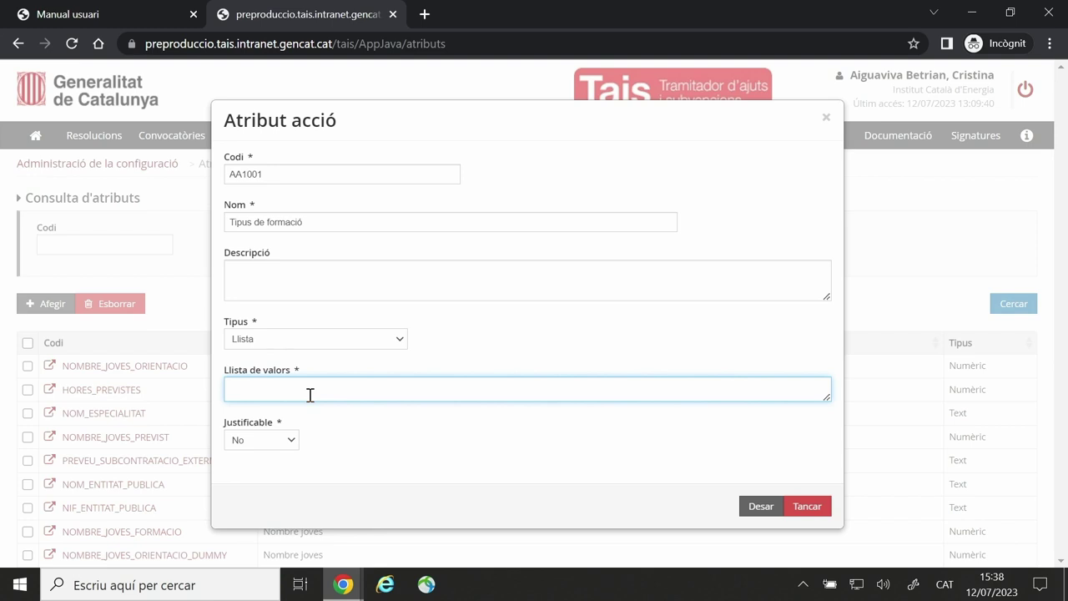
type("Anglès|Informàtic")
type("a")
type("1")
Set Justificable to No for the "Tipus de formació" attribute and try to save it.
left_click(230, 432)
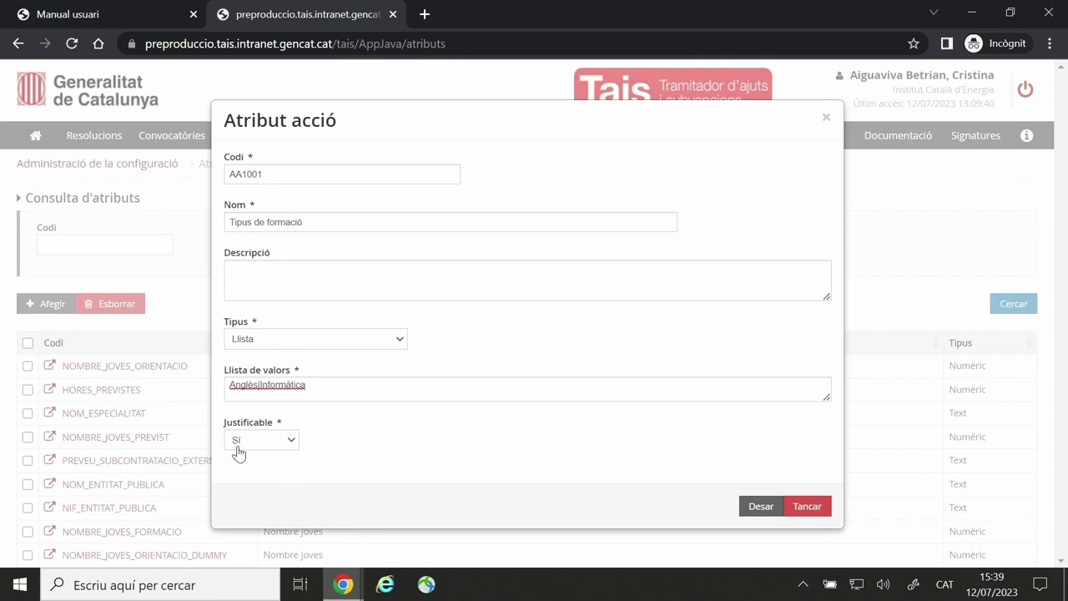
left_click(294, 447)
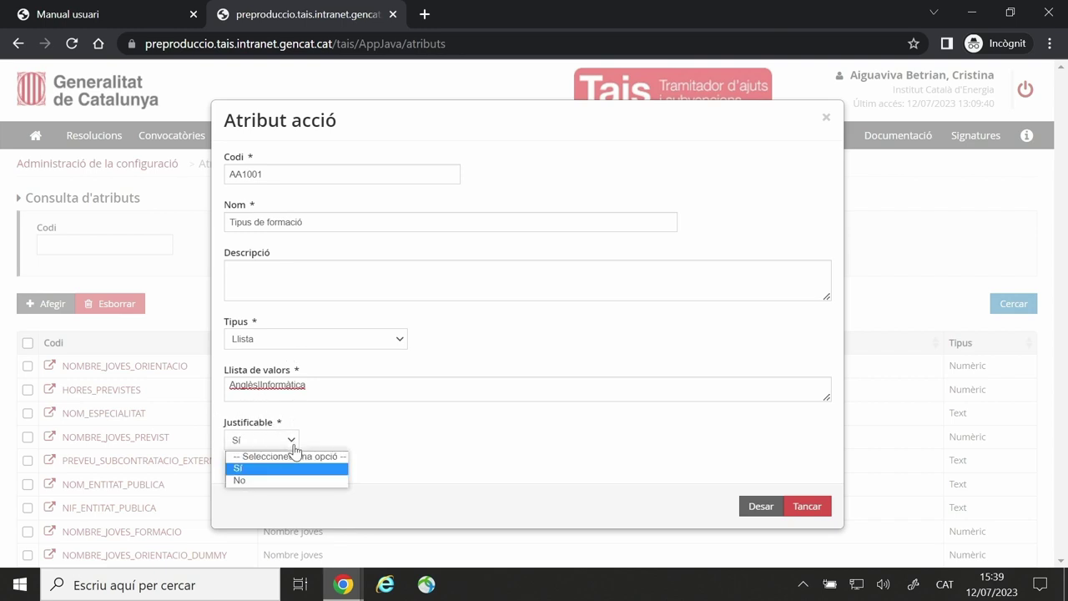
left_click(249, 483)
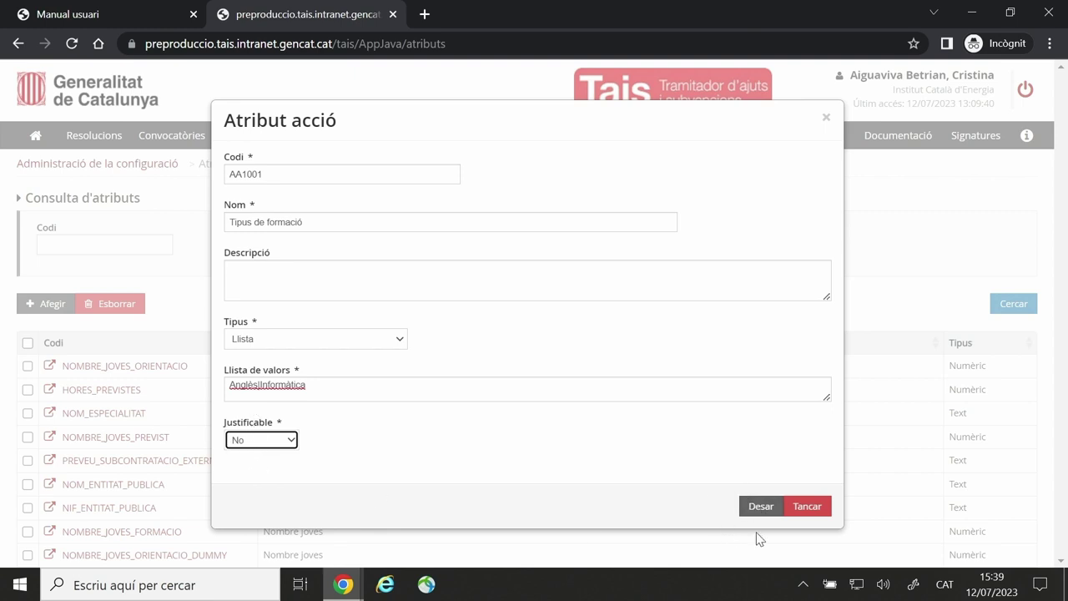
left_click(759, 507)
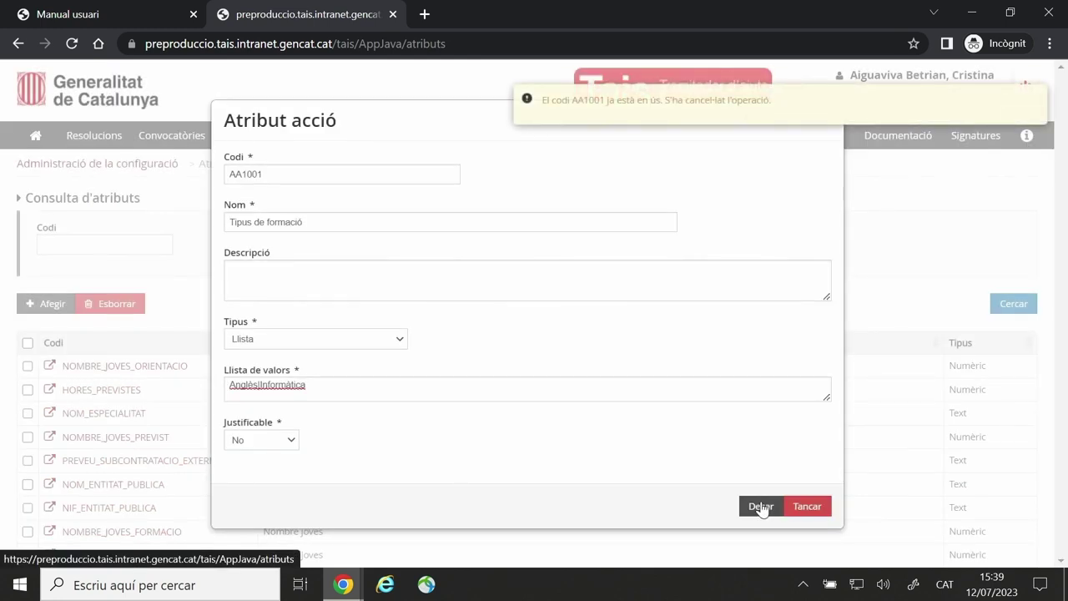
Pause the save notification, highlight the attribute code it mentions, and dismiss it.
mouse_move(601, 105)
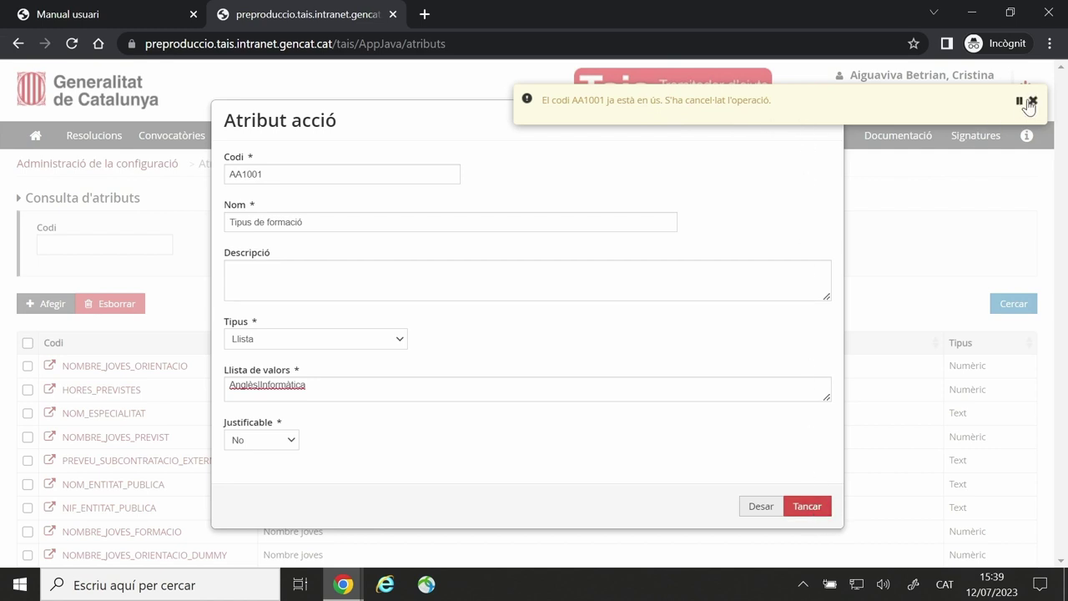
left_click(1018, 102)
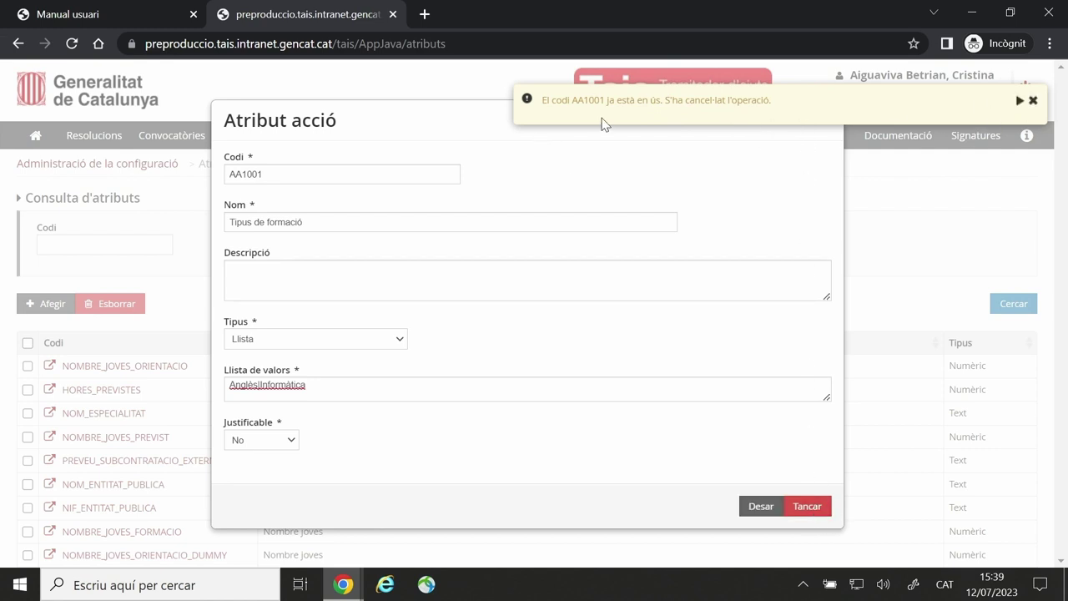
left_click_drag(543, 99, 609, 100)
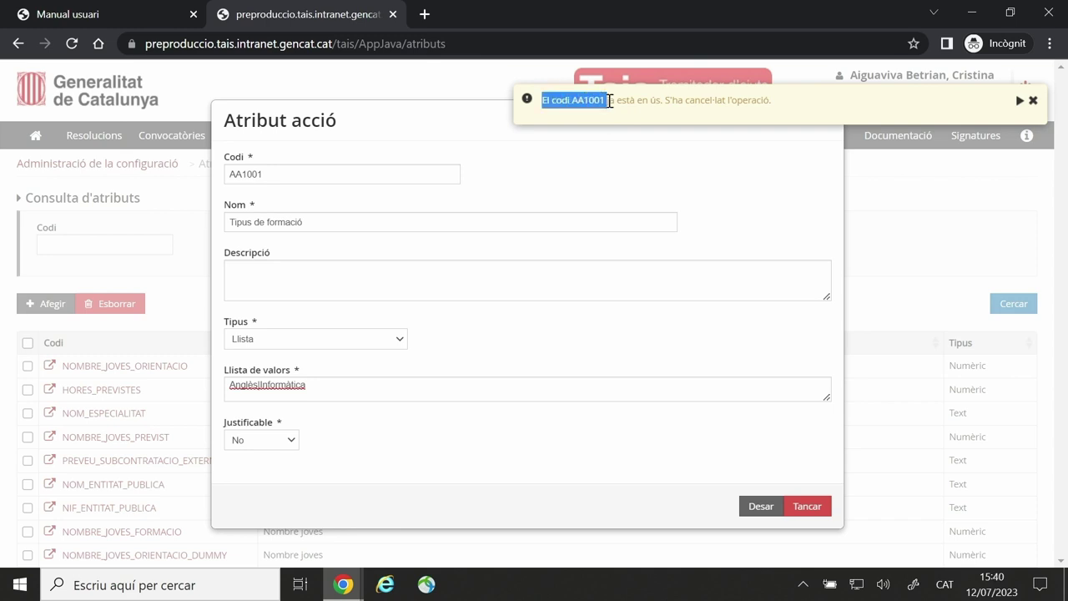
left_click(649, 120)
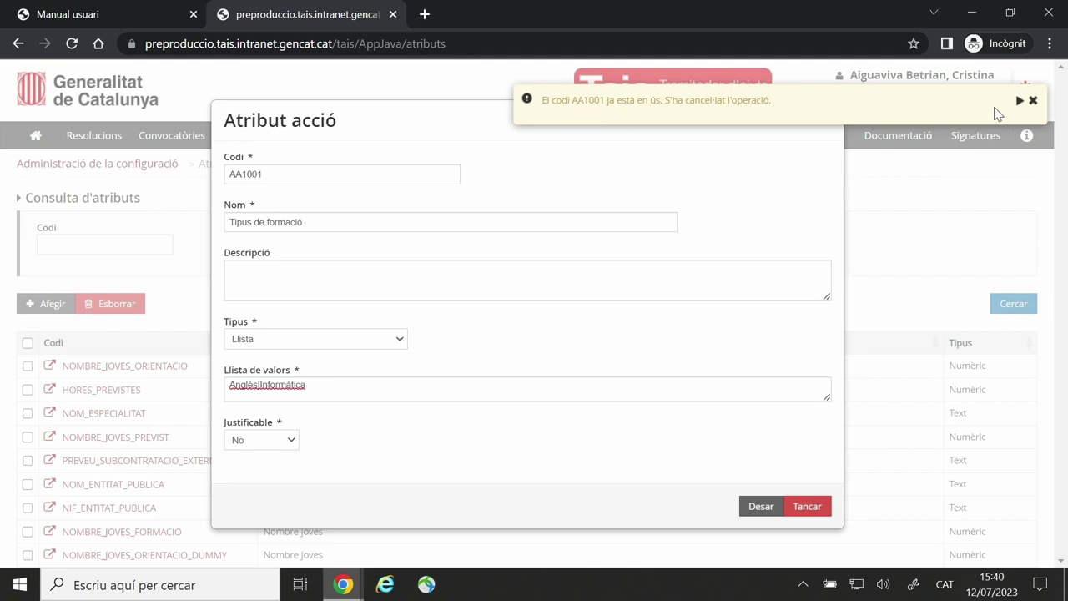
left_click(1033, 100)
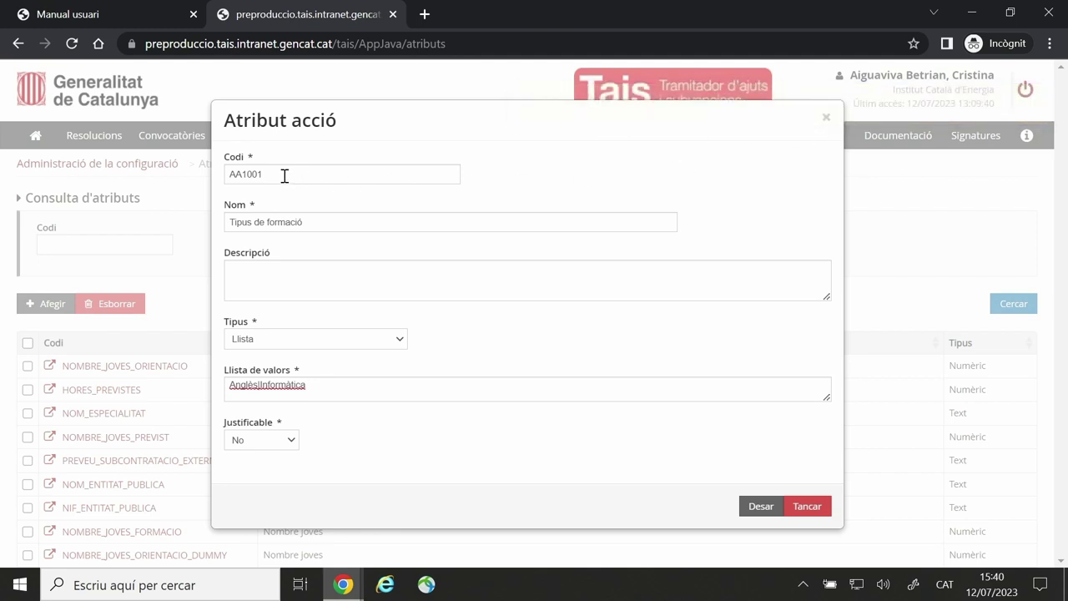
Set the attribute's code to AA111, save it, and highlight the code in the save notification.
left_click(256, 174)
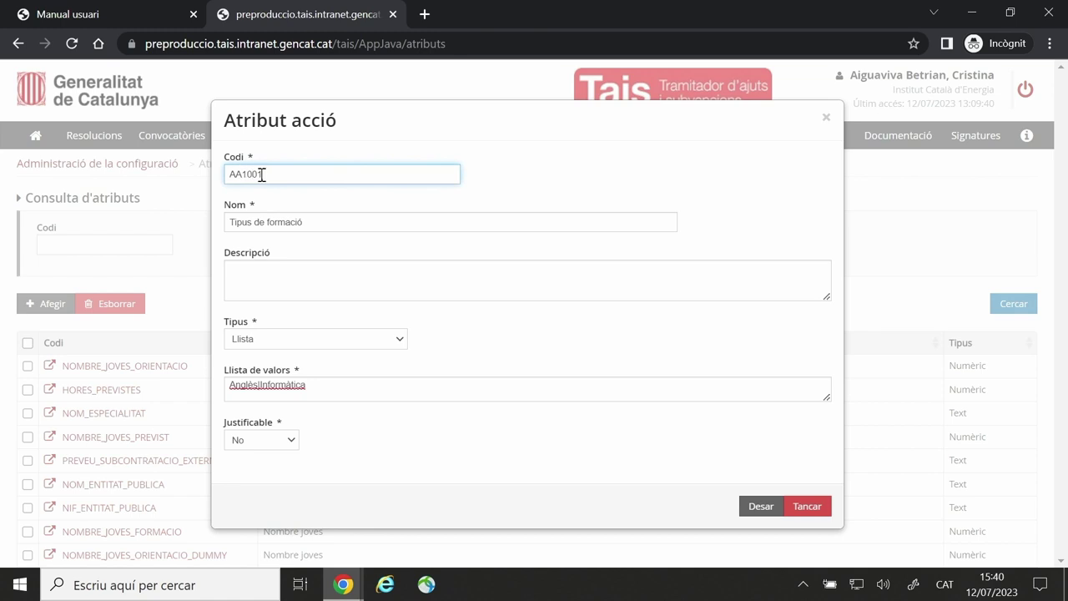
left_click_drag(250, 174, 289, 169)
type("11")
left_click(766, 507)
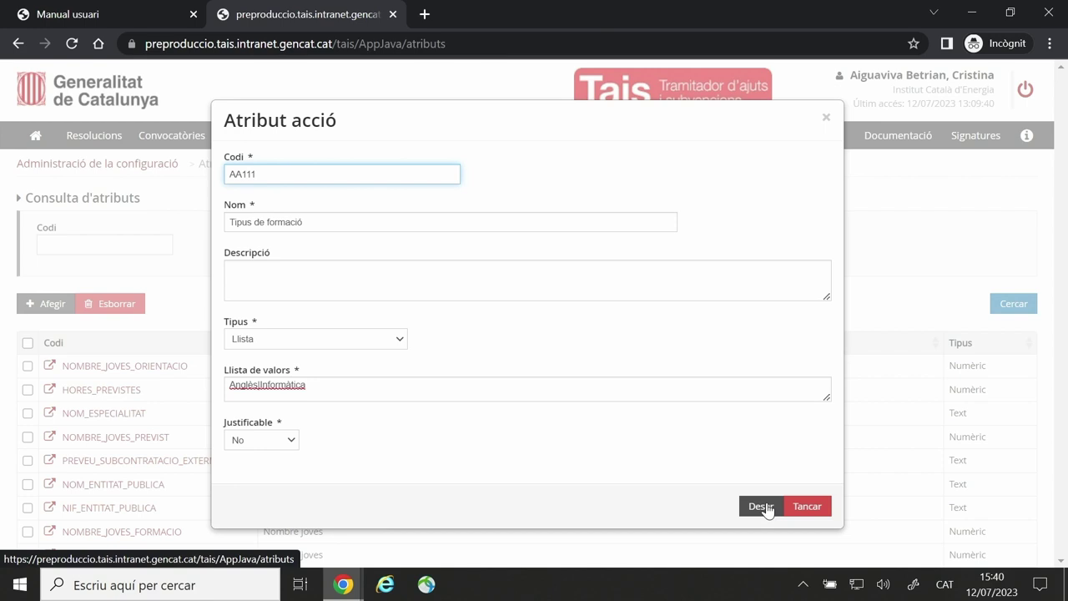
mouse_move(663, 93)
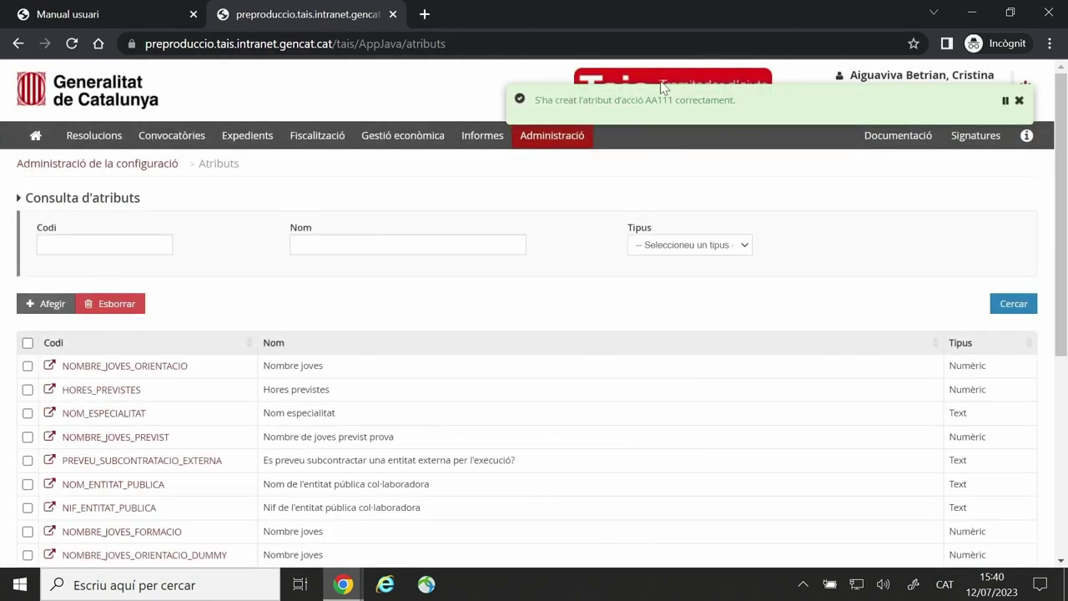
left_click_drag(644, 104, 674, 106)
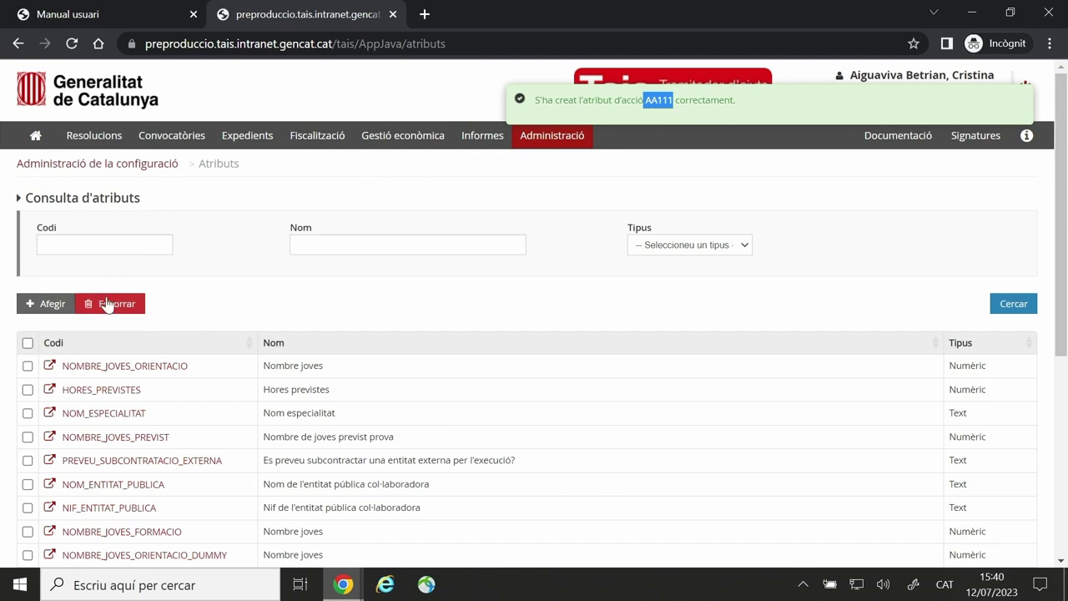
Create attribute AA112 named "Nombre d'alumnes del curs", of type Numèric and with Justificable set to Sí.
left_click(50, 307)
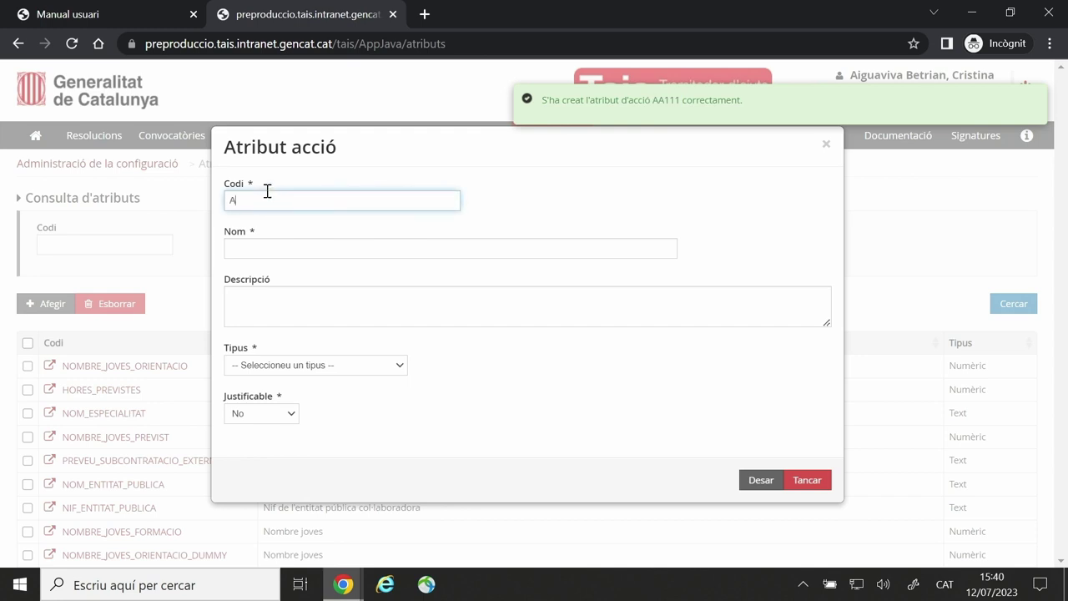
left_click(263, 248)
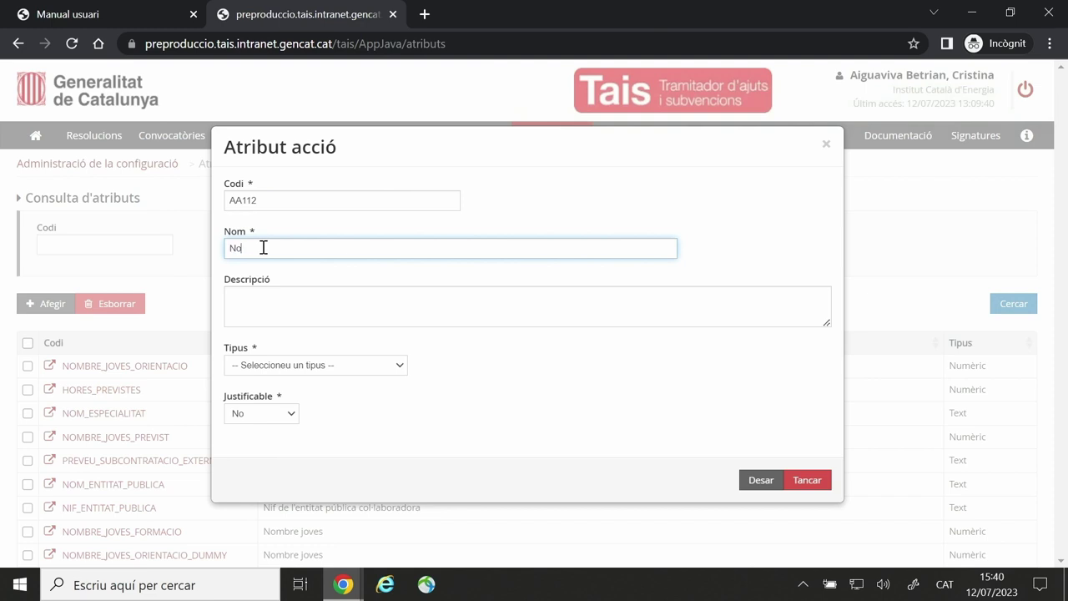
type("Nombre d'alumnes del curs")
left_click_drag(364, 250, 216, 261)
left_click(215, 261)
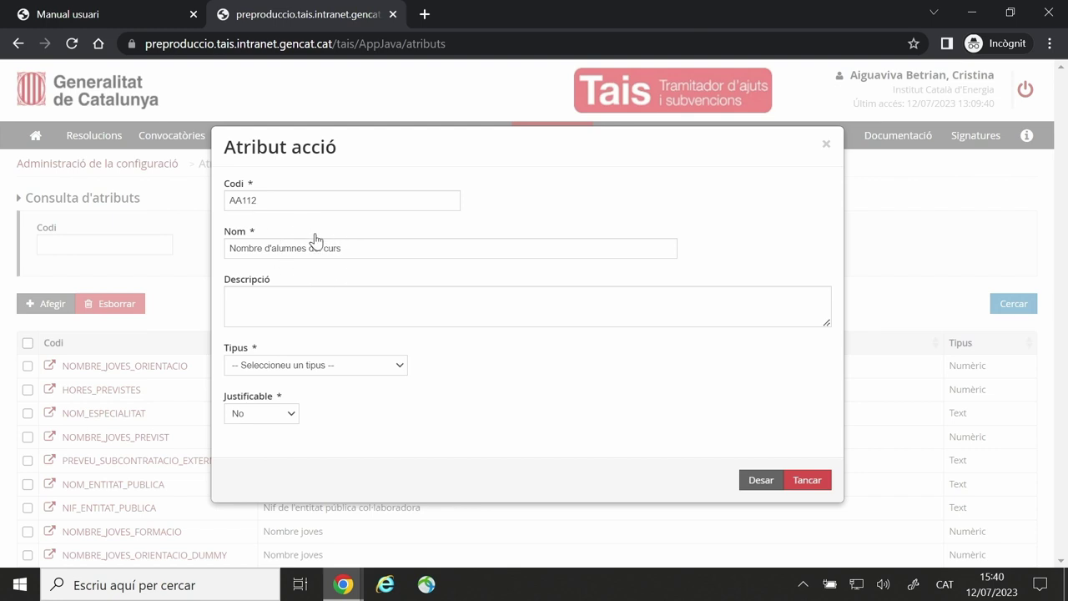
left_click(325, 367)
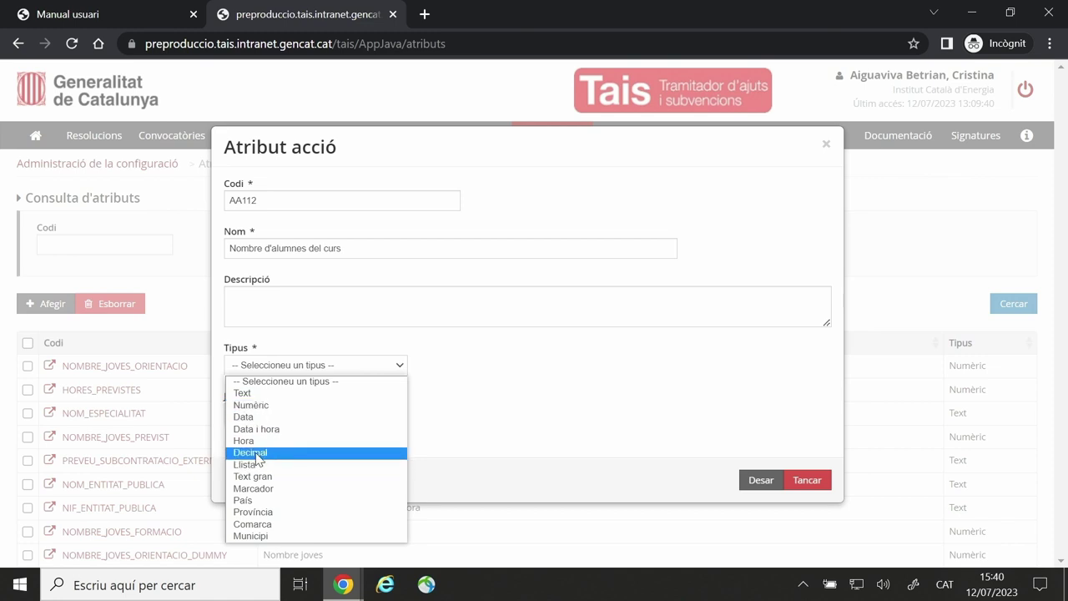
left_click(264, 406)
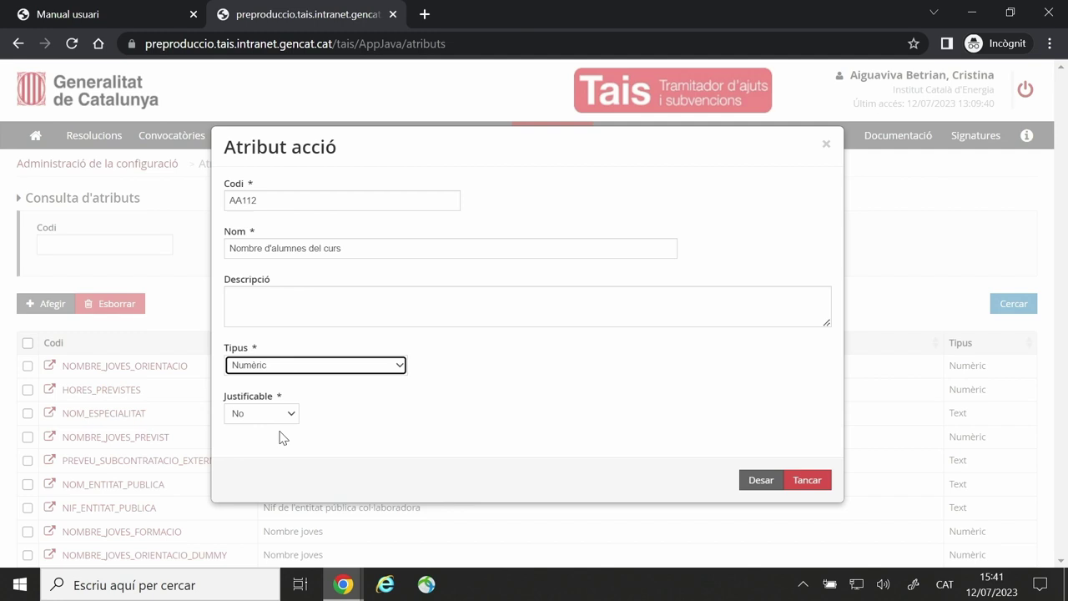
left_click(257, 415)
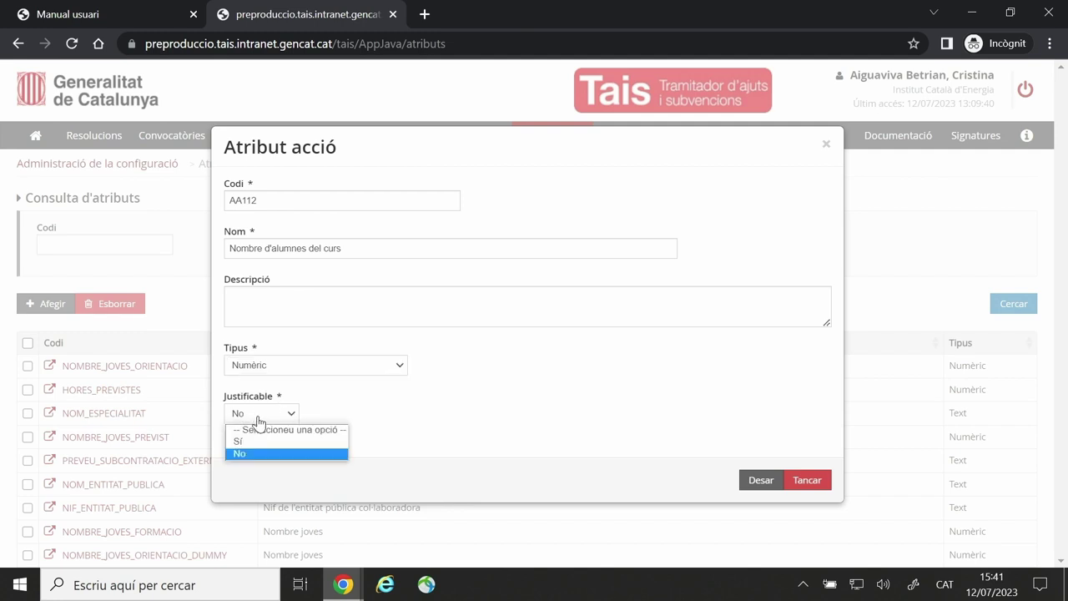
left_click(263, 441)
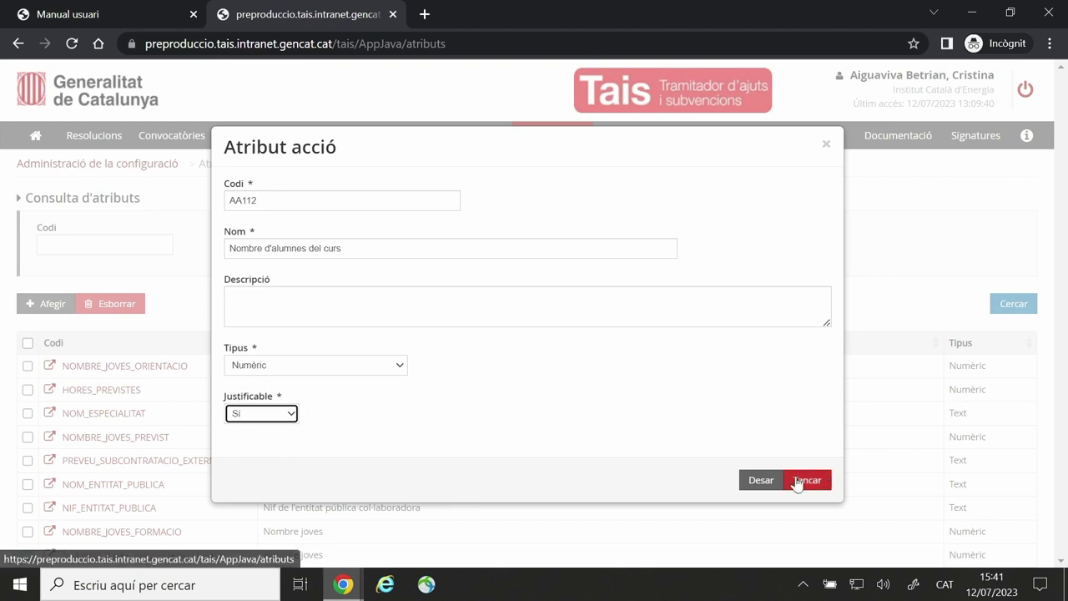
left_click(758, 482)
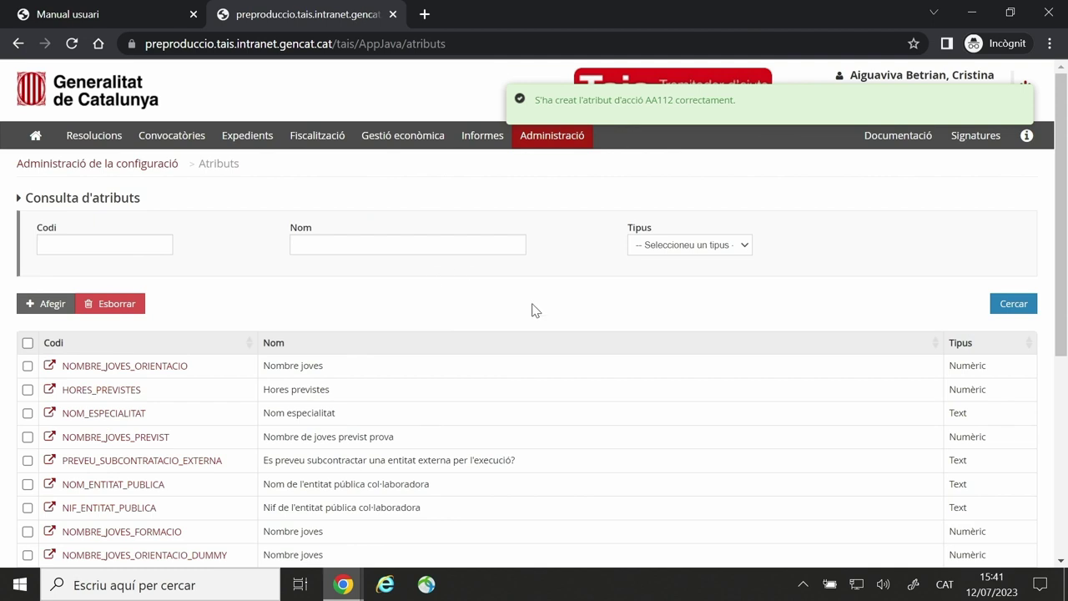
Create attribute AA113 named "Nombre d'edicions del curs", of type Numèric and with Justificable set to Sí.
left_click(52, 306)
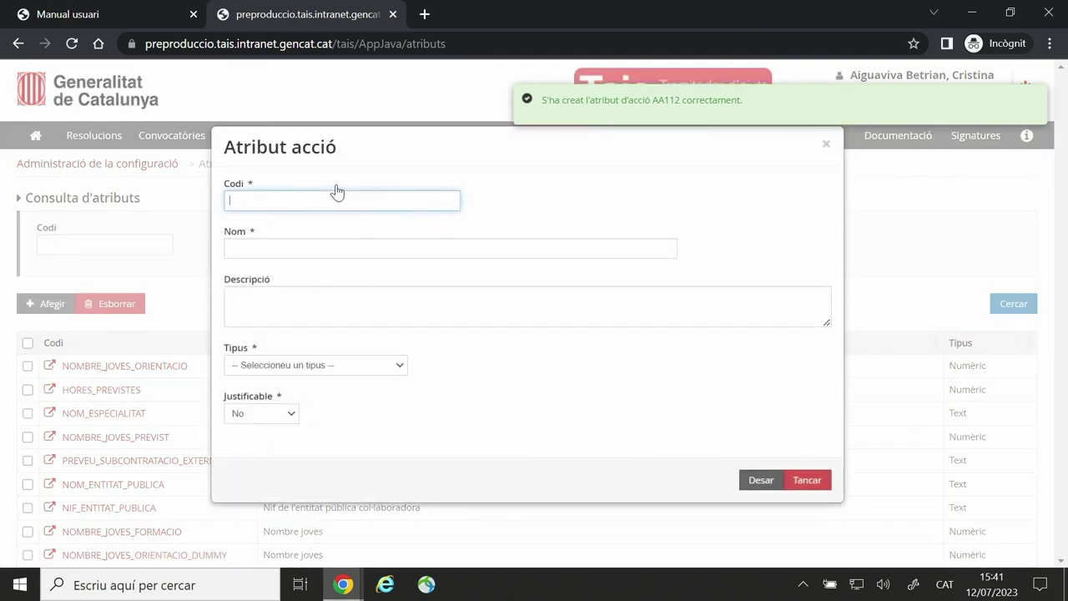
type("AA113")
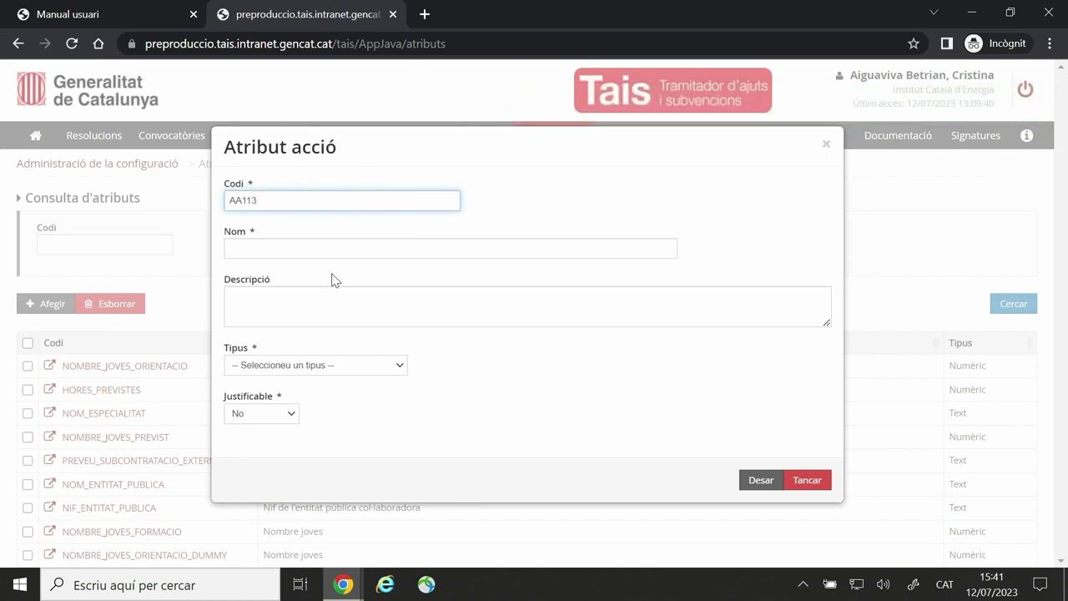
left_click(323, 246)
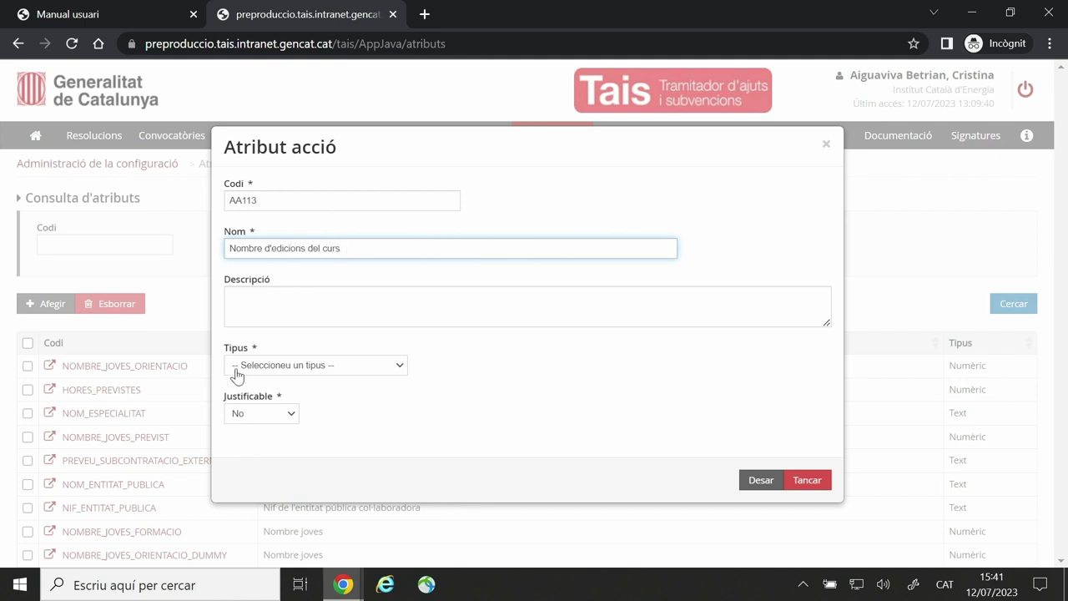
left_click(296, 365)
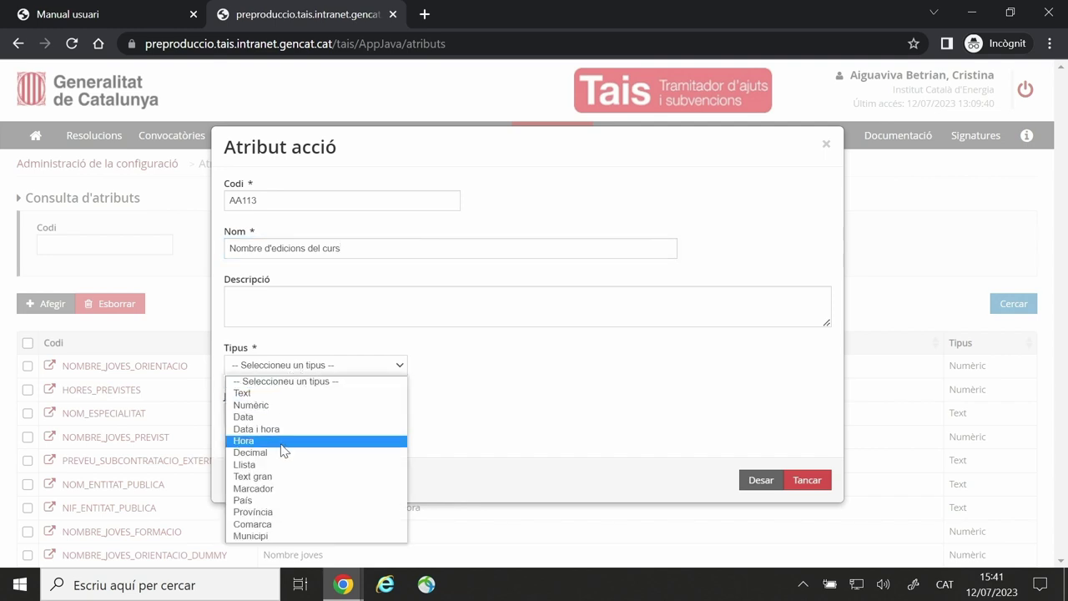
left_click(282, 405)
left_click(267, 415)
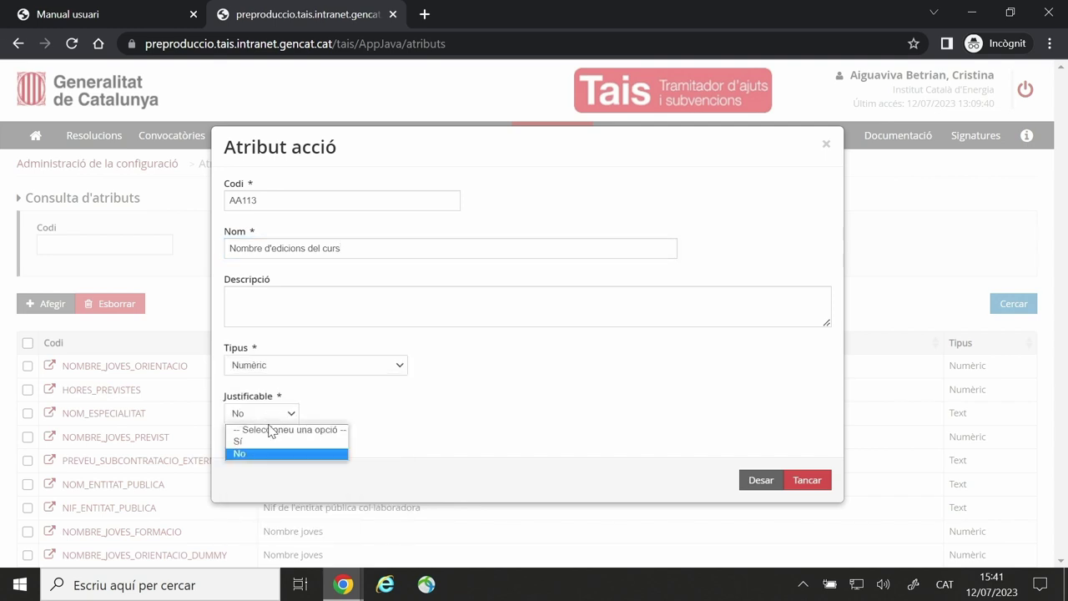
left_click(267, 441)
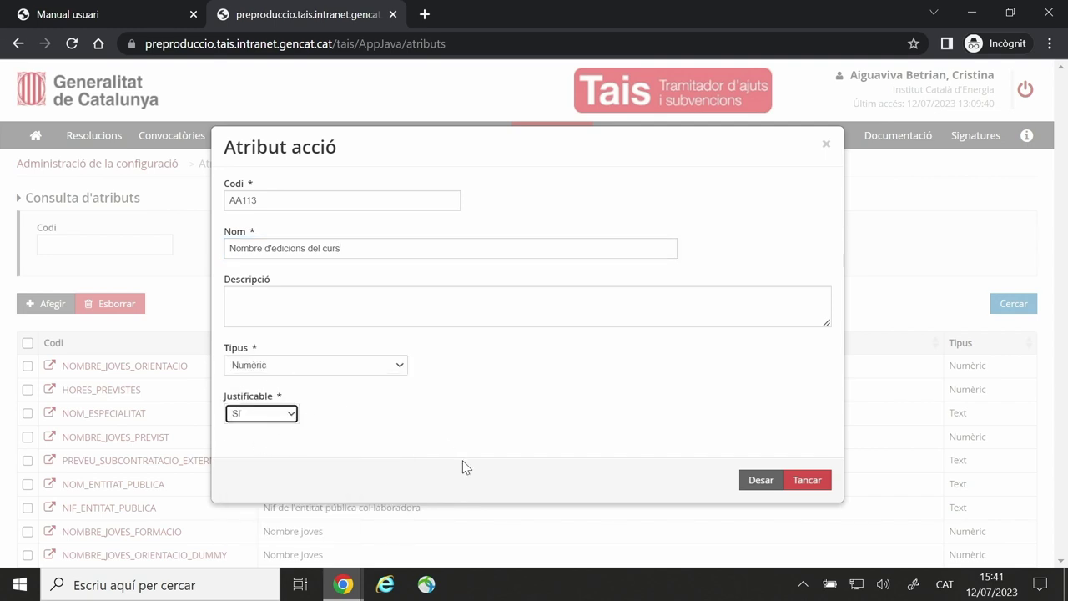
left_click(761, 480)
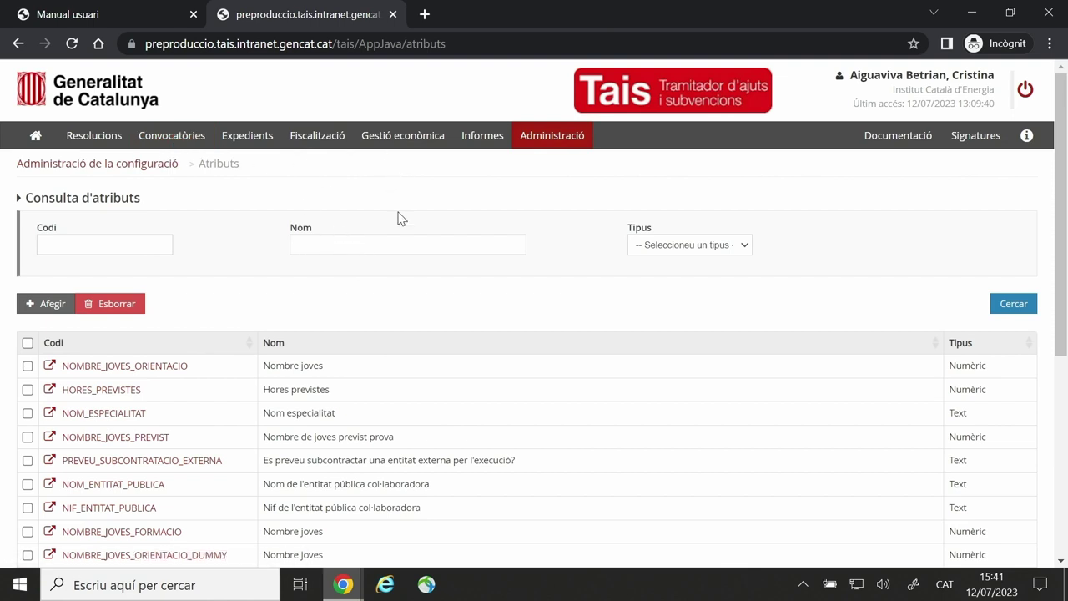
Create and save an attribute set named "Atributs Curs de Formació" with 1 column.
left_click(557, 140)
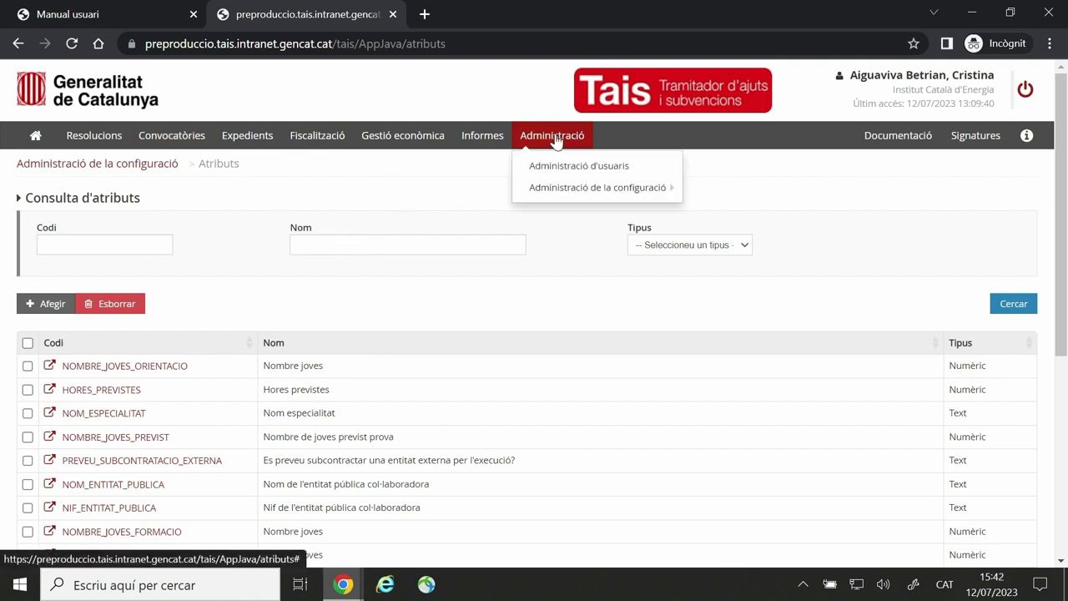
mouse_move(561, 190)
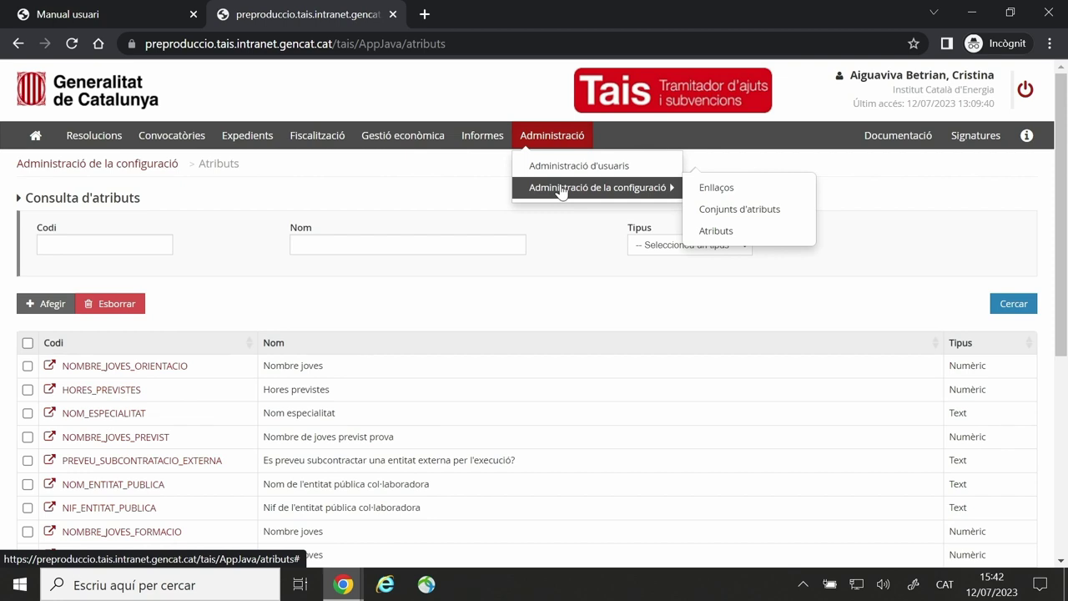
left_click(739, 209)
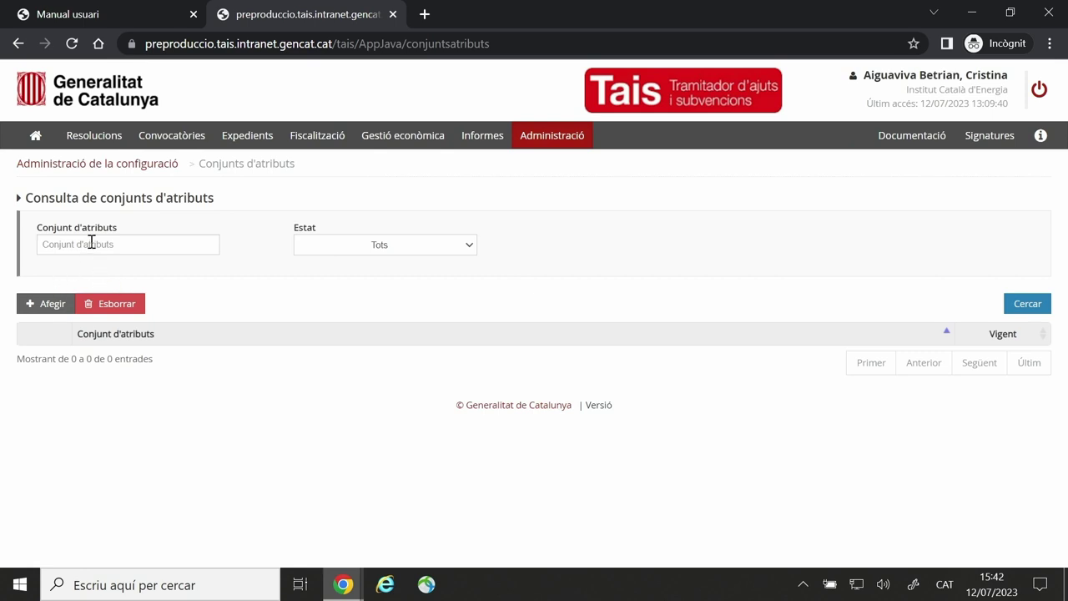
left_click(55, 304)
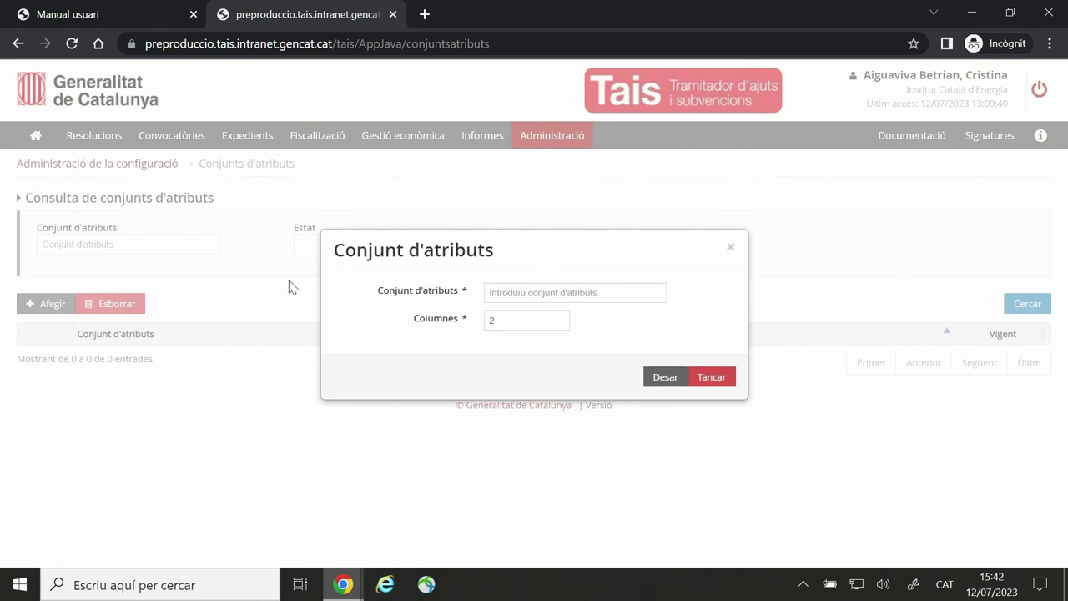
left_click(519, 292)
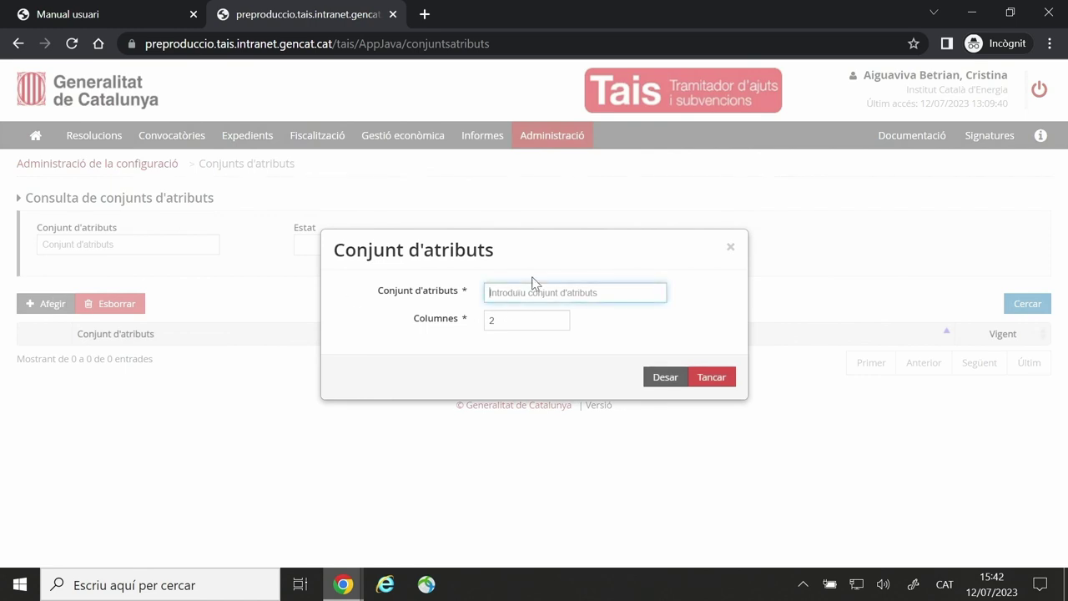
type("Atributs Curs de Formació")
key("Tab")
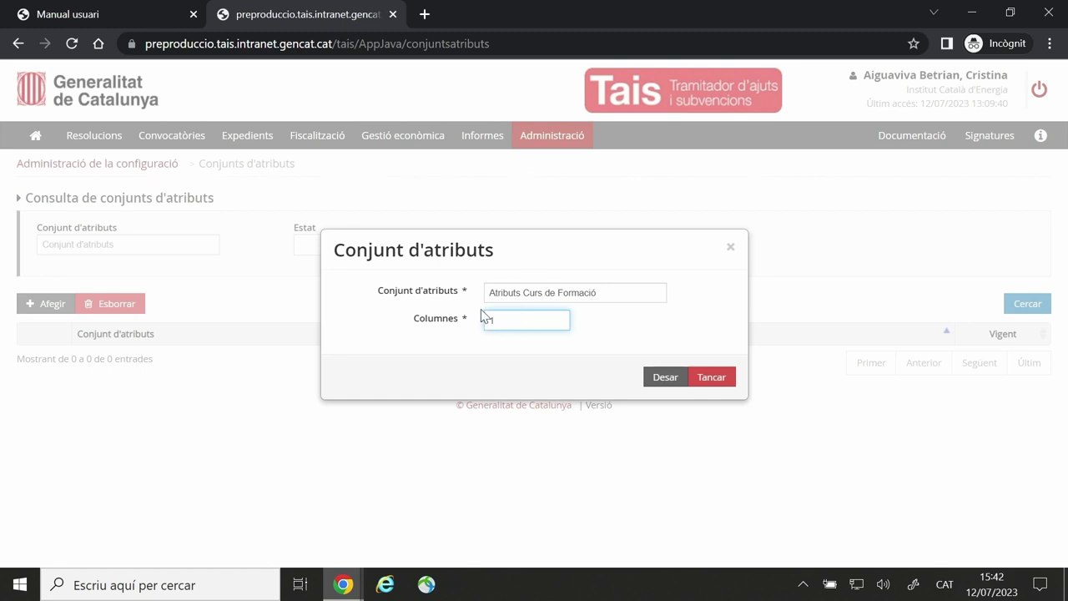
left_click(663, 377)
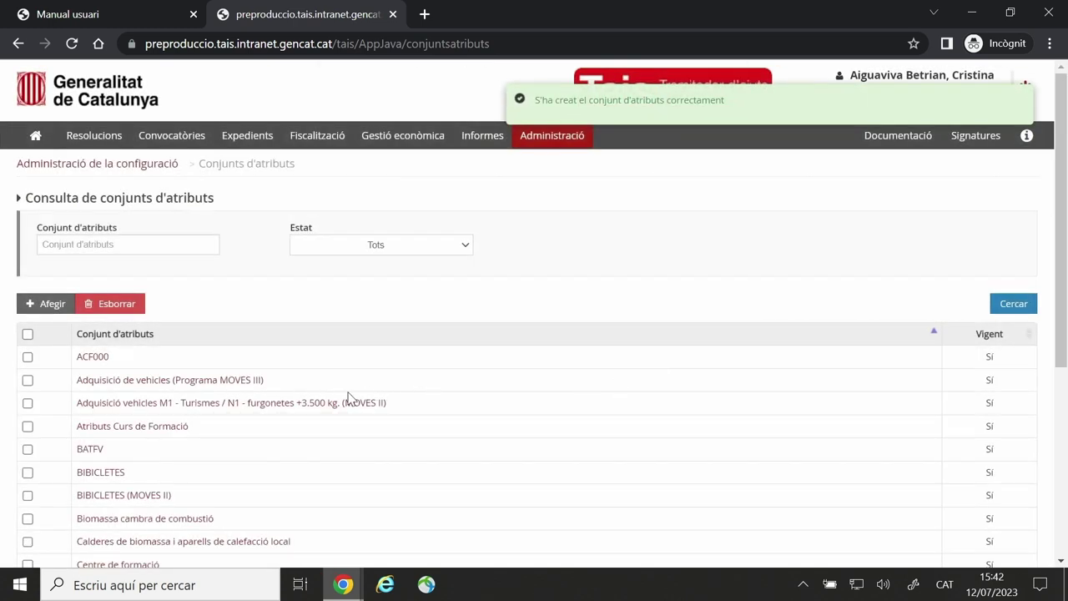
Sort the attribute sets by name in descending order and open the set "Tipologia de cursos de formació".
scroll(133, 361, "down", 1)
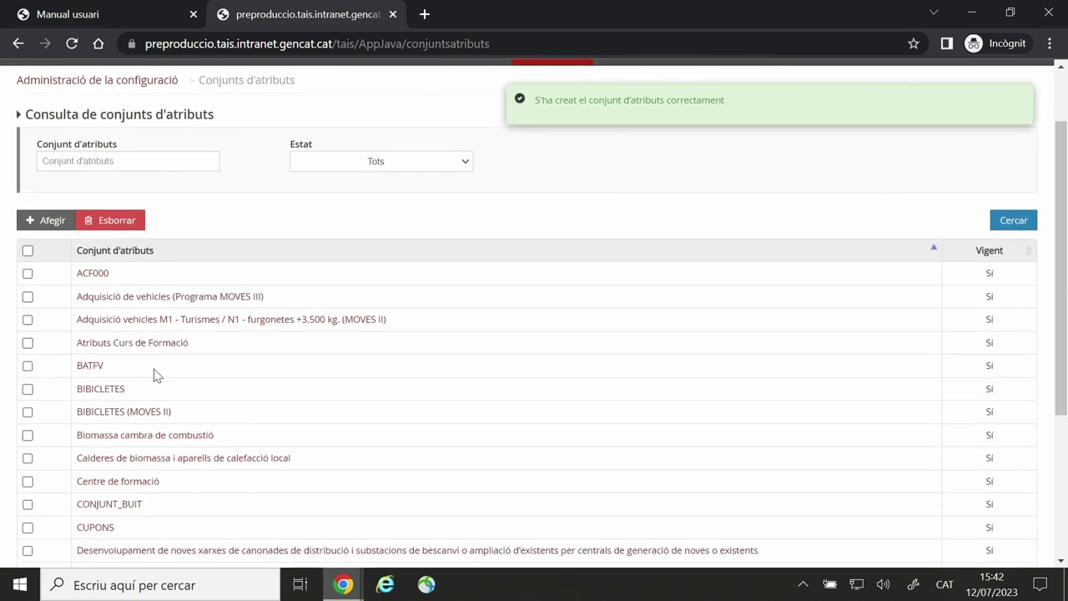
scroll(154, 375, "down", 1)
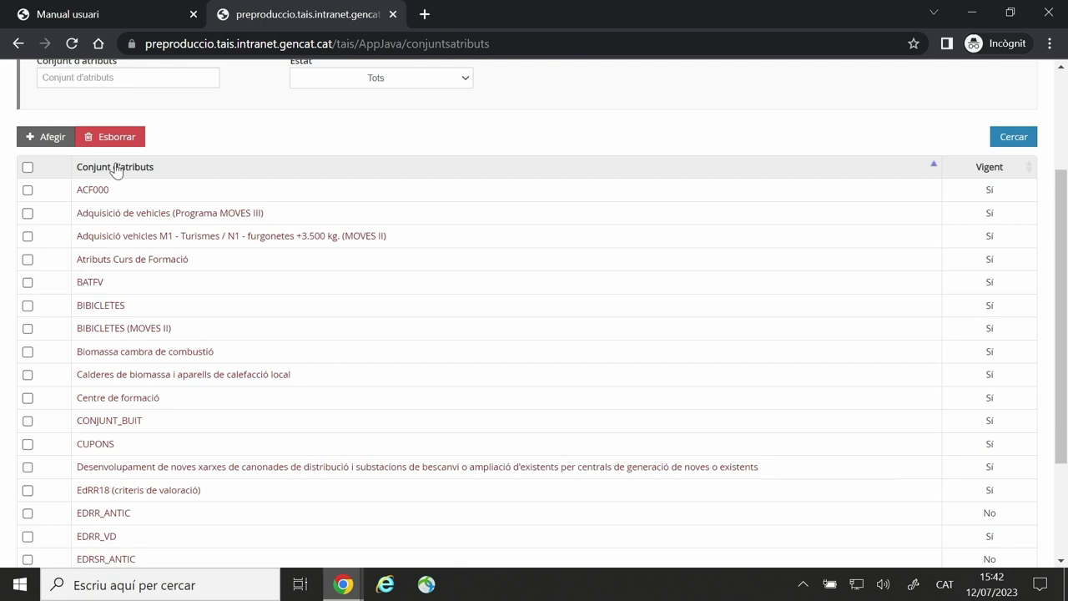
left_click(115, 167)
scroll(117, 375, "down", 2)
scroll(119, 377, "up", 4)
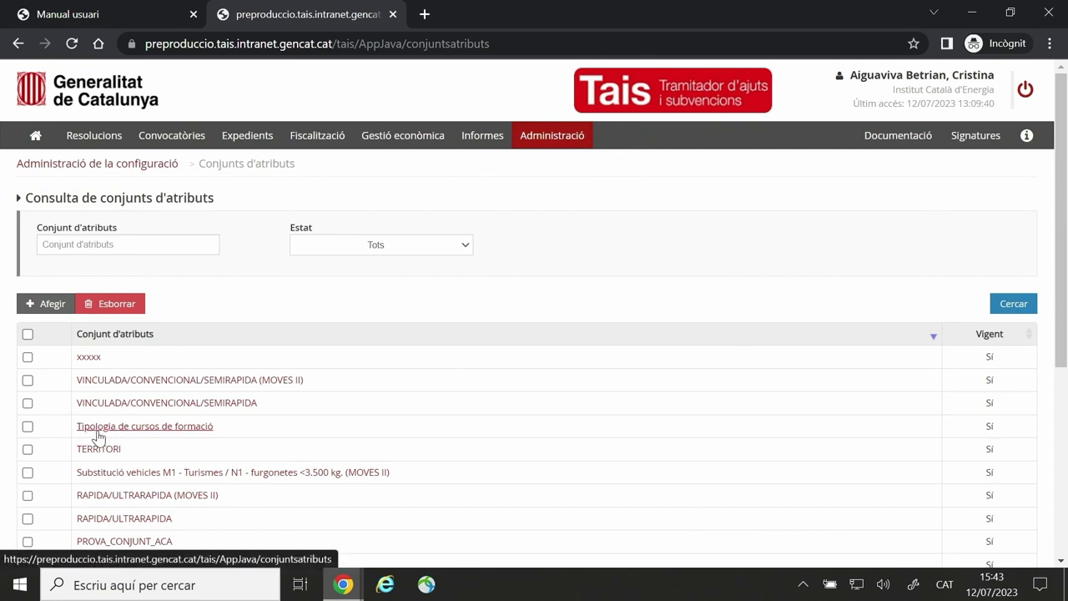
scroll(91, 435, "down", 1)
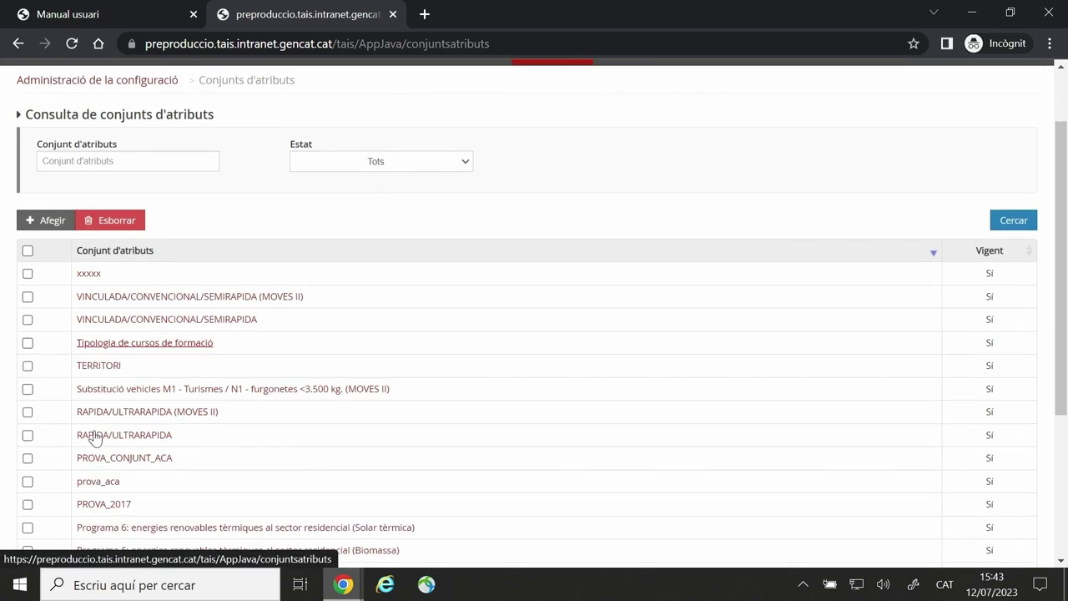
left_click(101, 348)
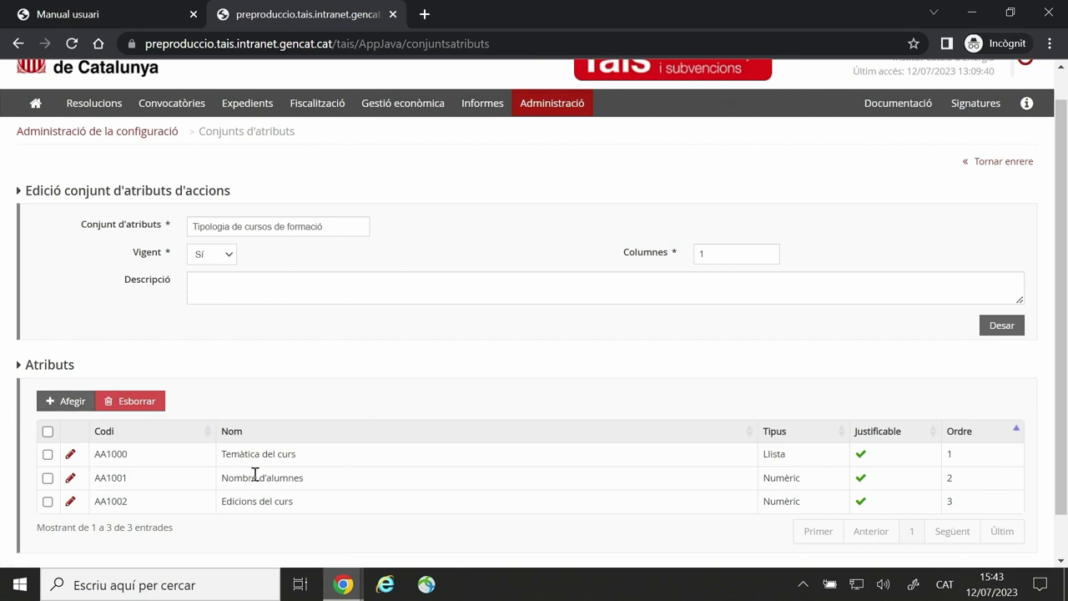
Review the attributes of the "Tipologia de cursos de formació" set, save it, and return to the list of sets.
scroll(176, 402, "down", 1)
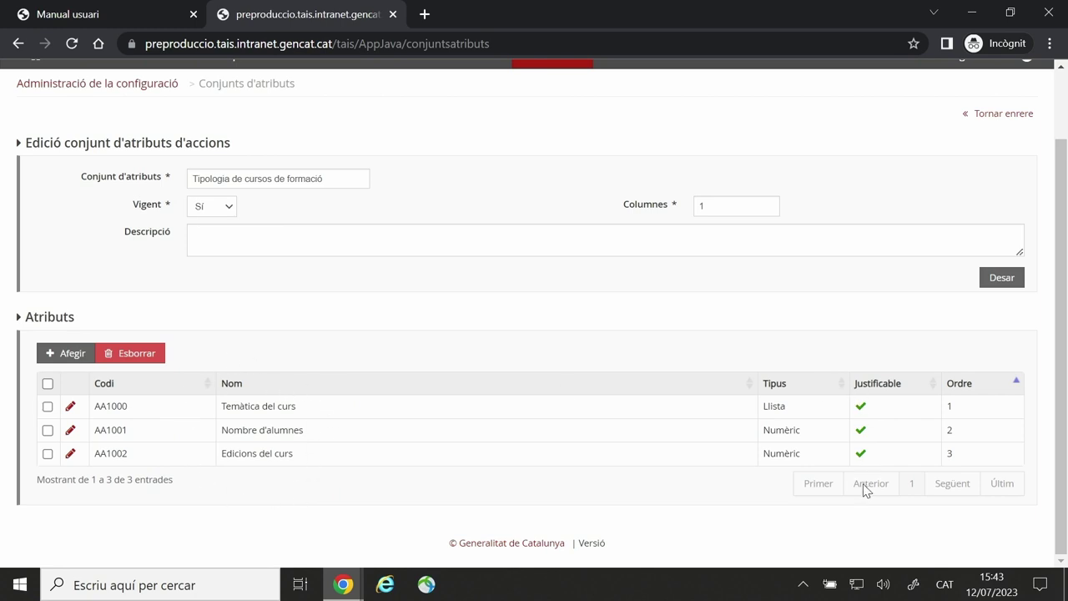
scroll(510, 415, "up", 1)
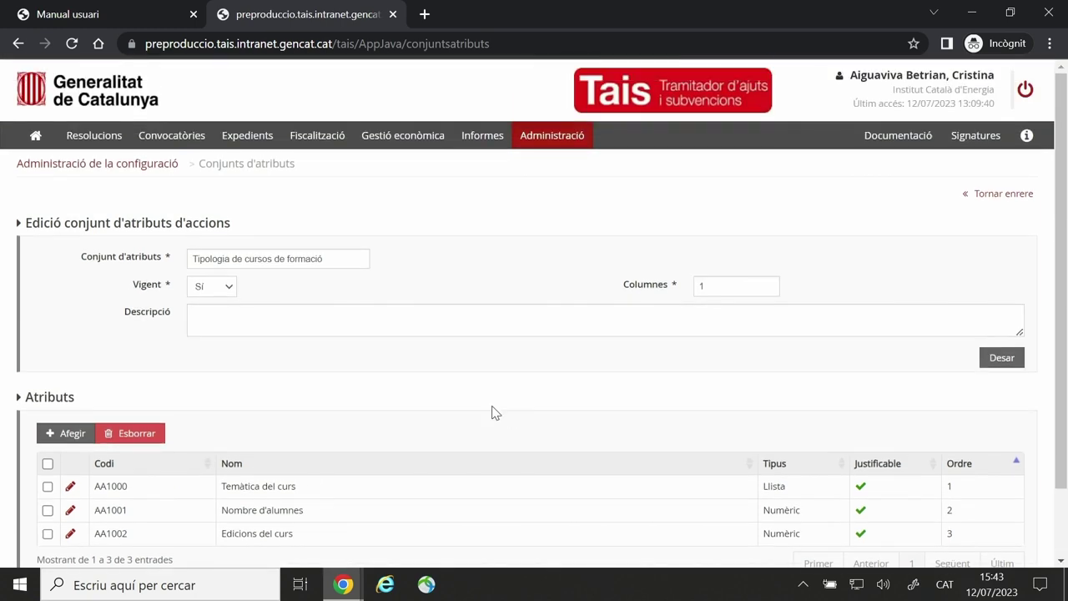
left_click_drag(351, 264, 185, 266)
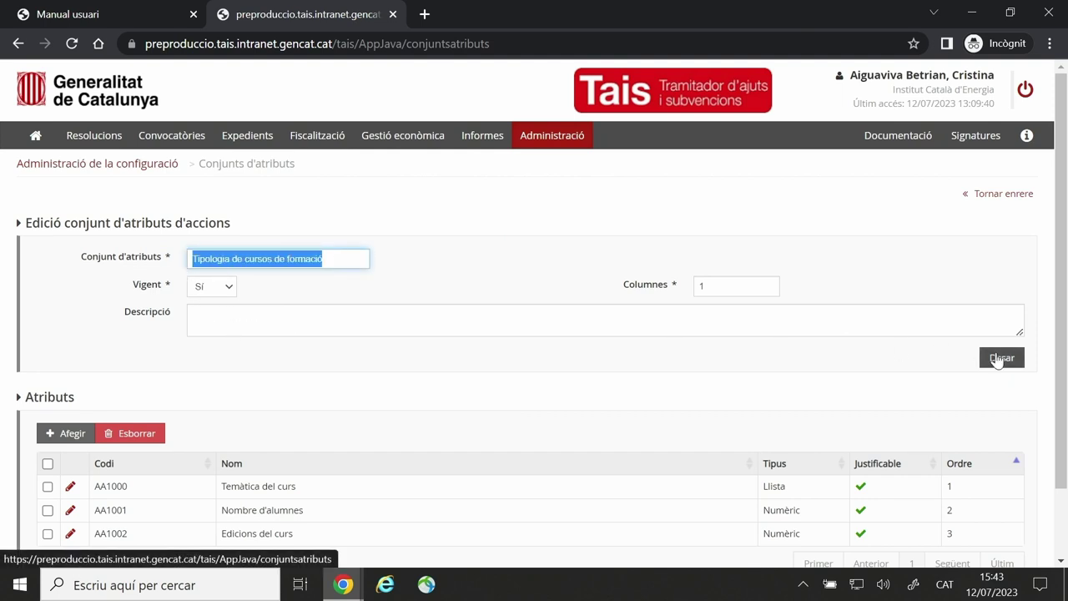
left_click(997, 360)
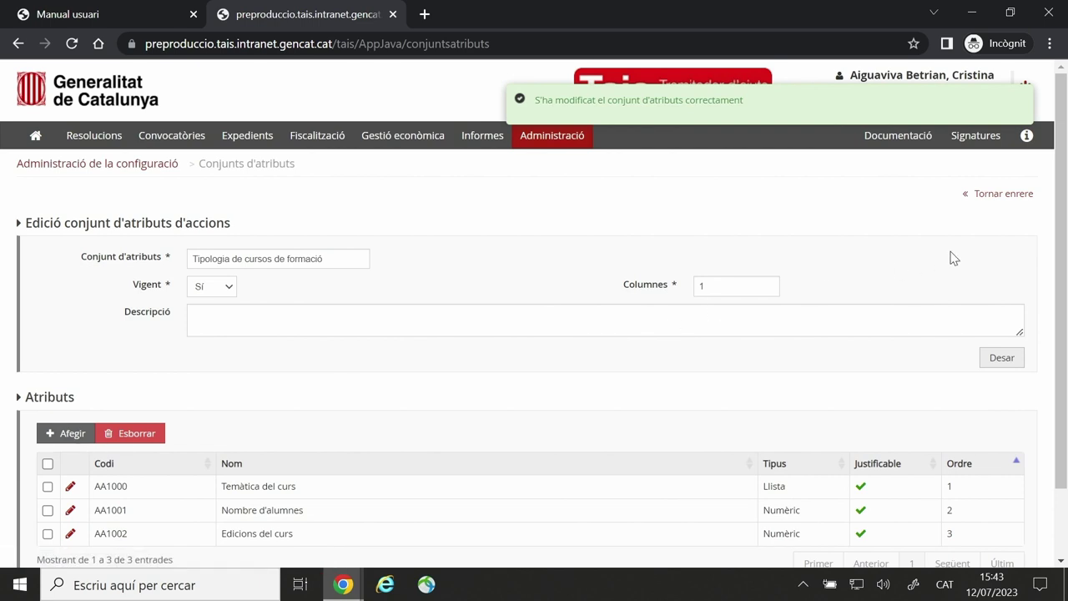
left_click(995, 206)
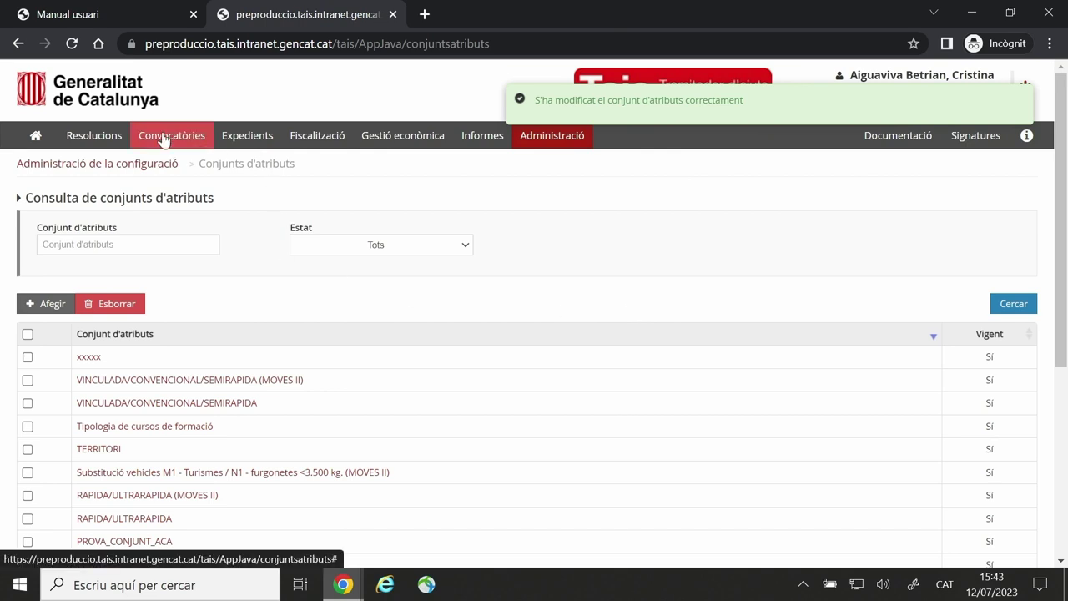
Search the grant calls for the code FOR and open FOR321 - Cursos de formació.
mouse_move(167, 136)
left_click(185, 166)
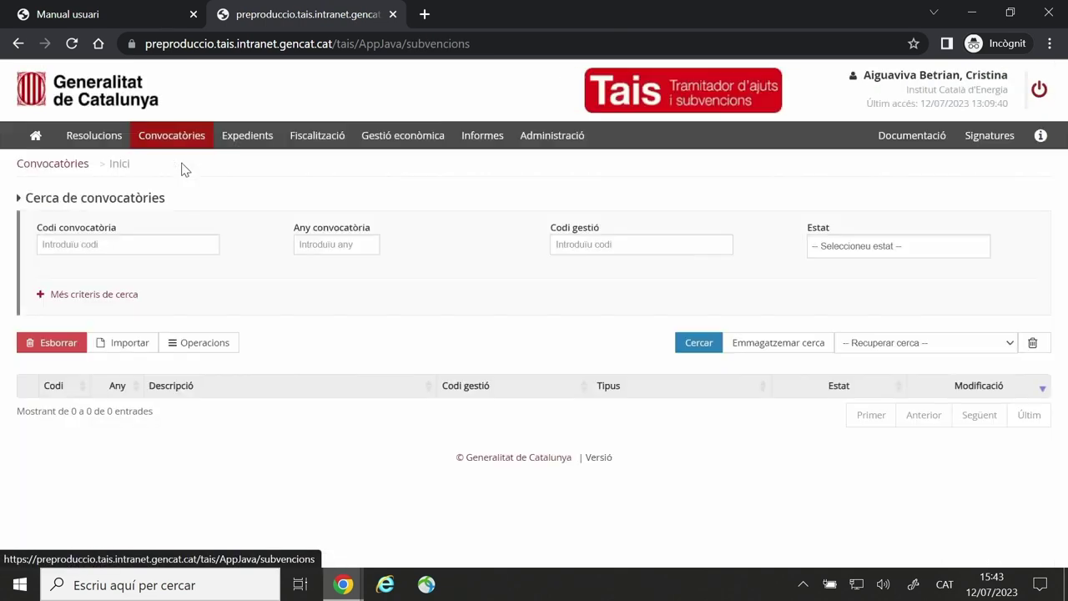
left_click(130, 247)
type("FOR")
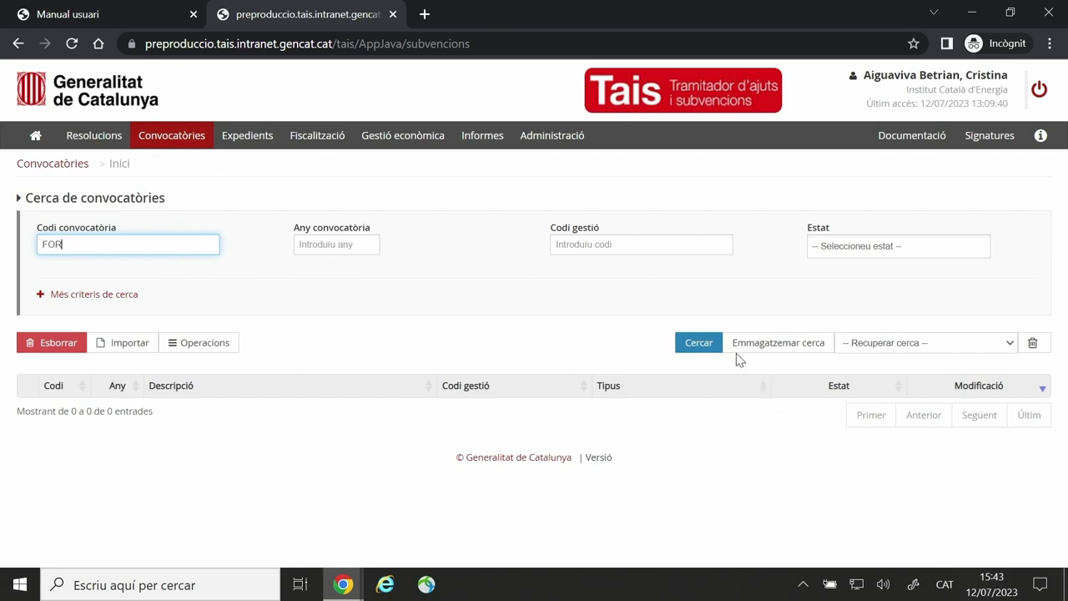
left_click(694, 344)
scroll(261, 423, "down", 1)
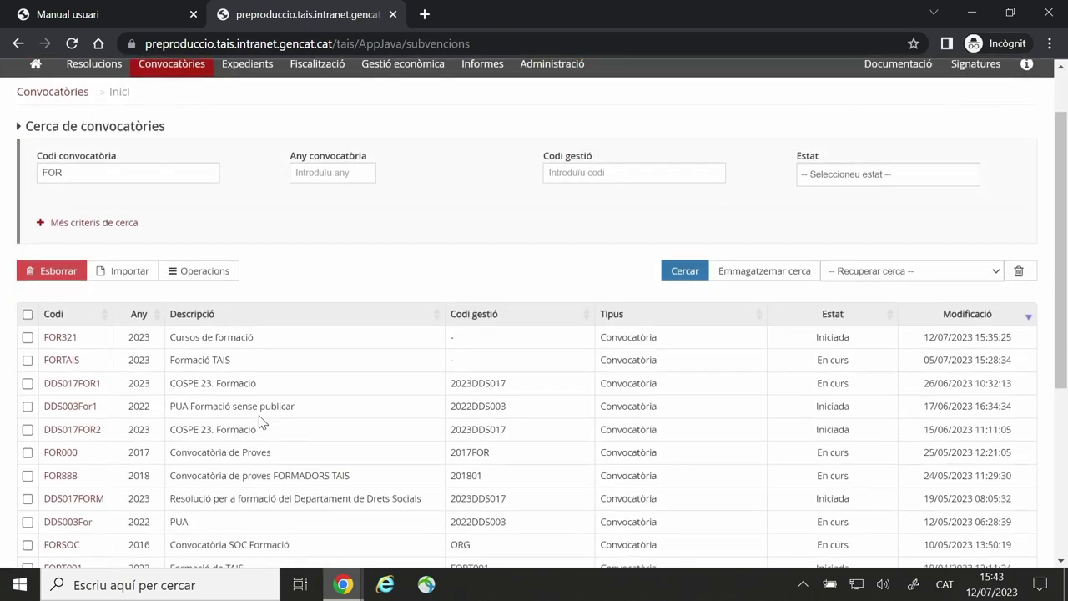
left_click(64, 327)
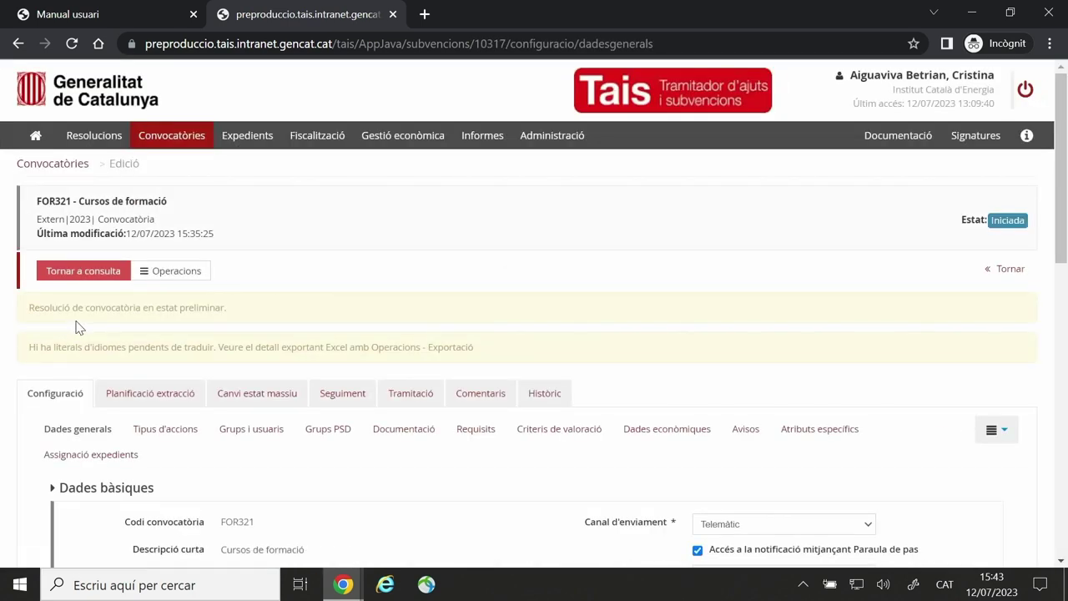
Assign the attribute set "Conjunt atributs proves formació" to FOR321's action type L1A1 and save it.
scroll(76, 327, "down", 2)
left_click(165, 266)
scroll(184, 375, "down", 1)
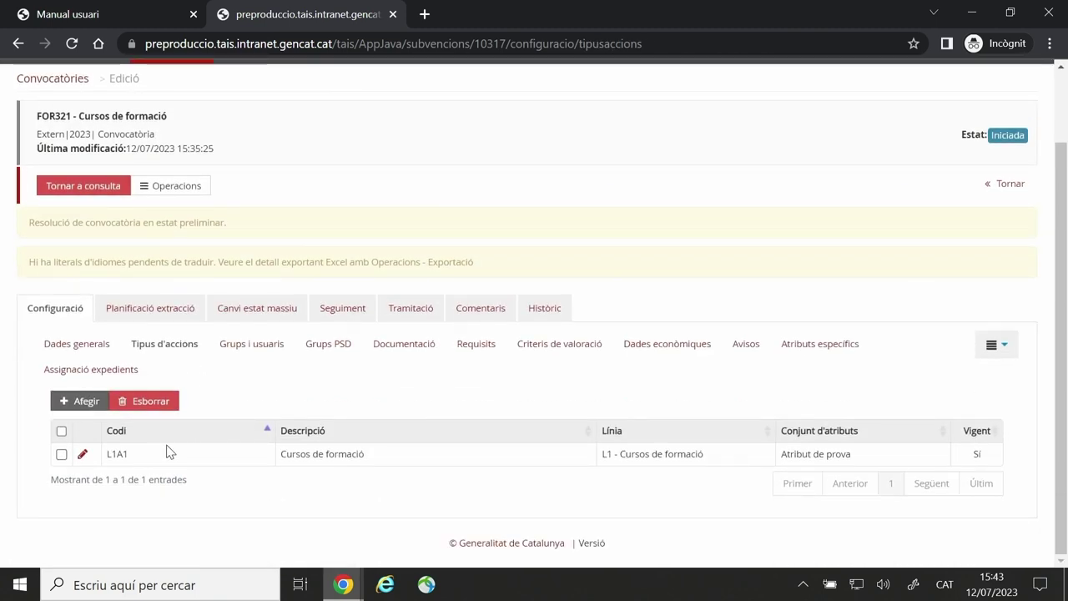
left_click(83, 456)
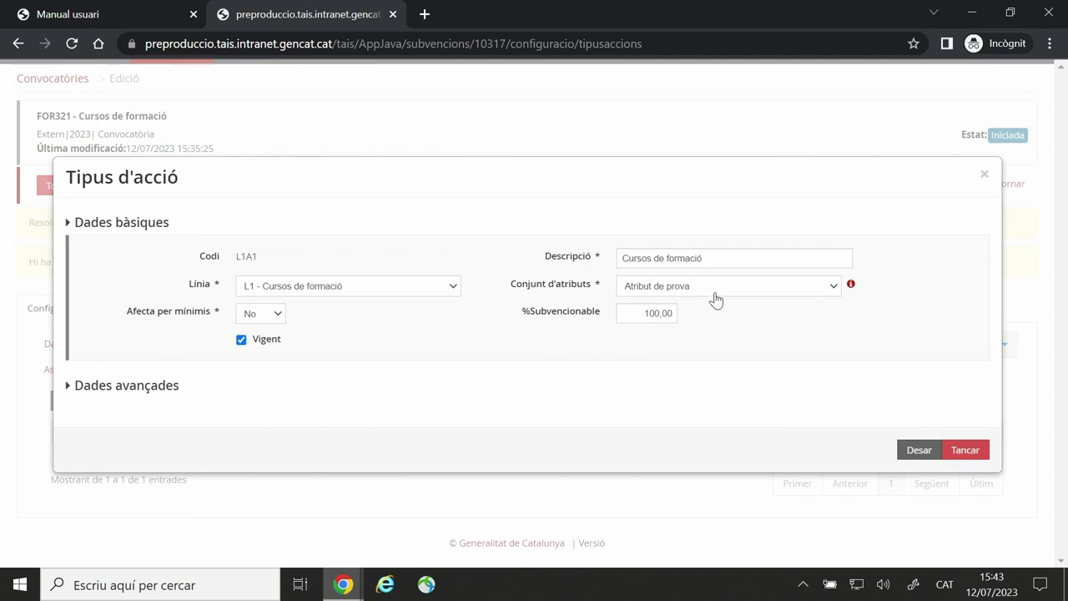
left_click(716, 291)
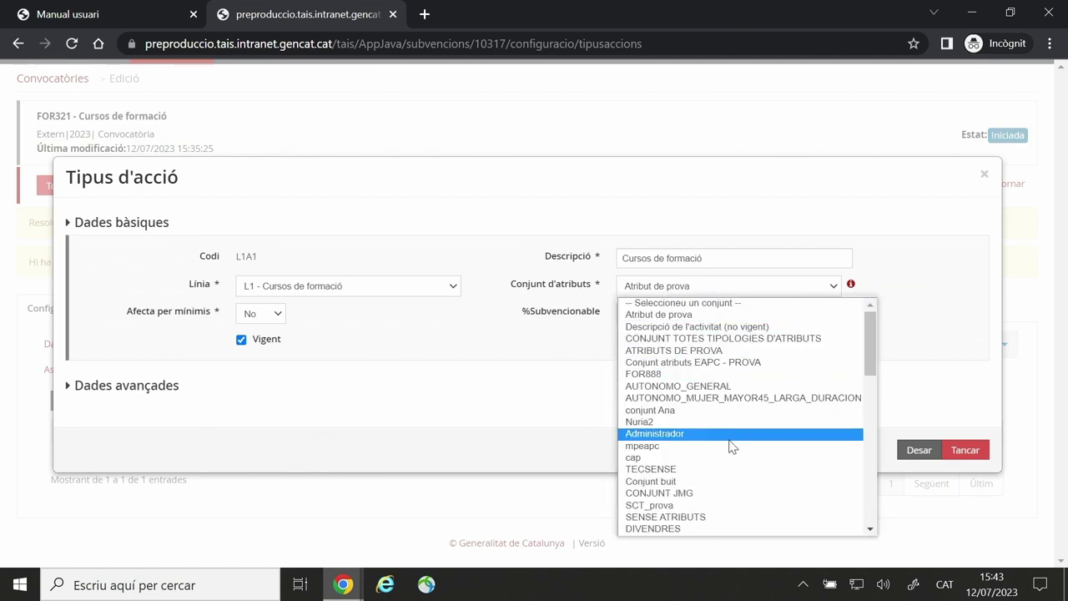
scroll(732, 447, "down", 2)
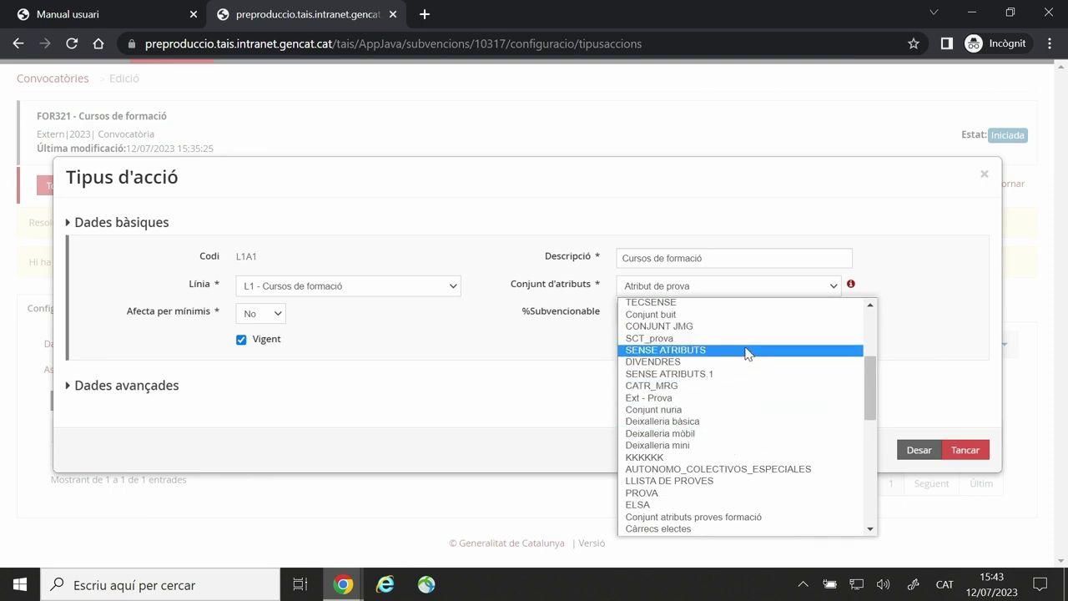
scroll(745, 399, "down", 2)
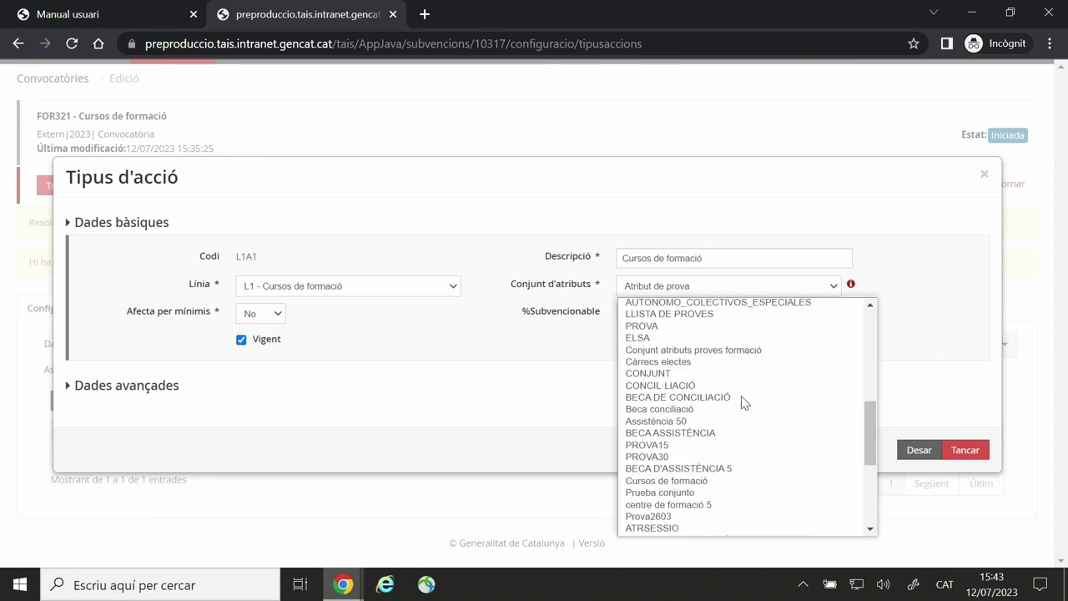
left_click(746, 352)
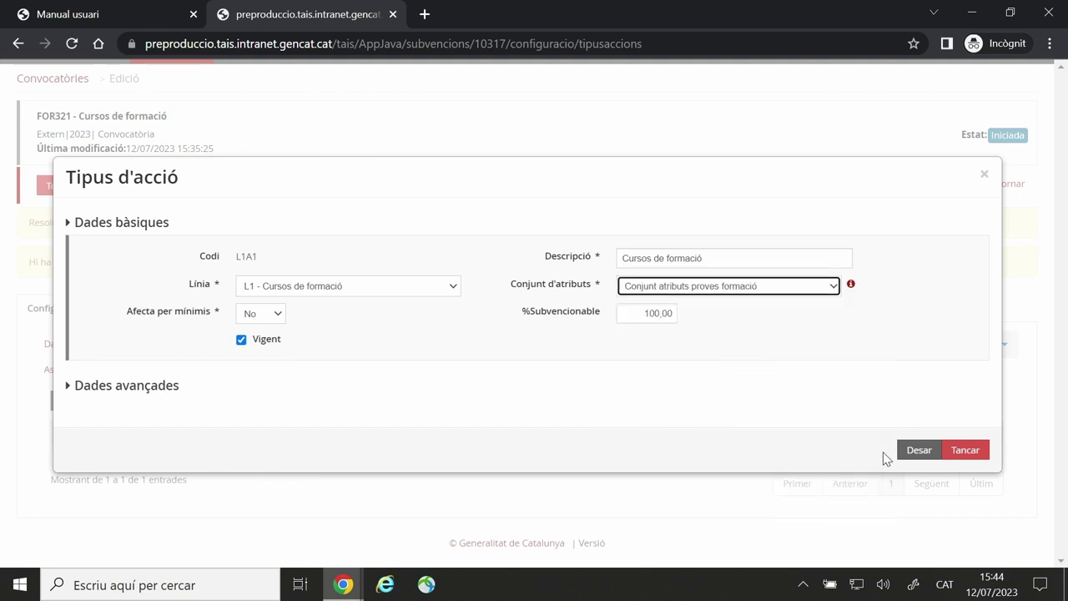
left_click(912, 450)
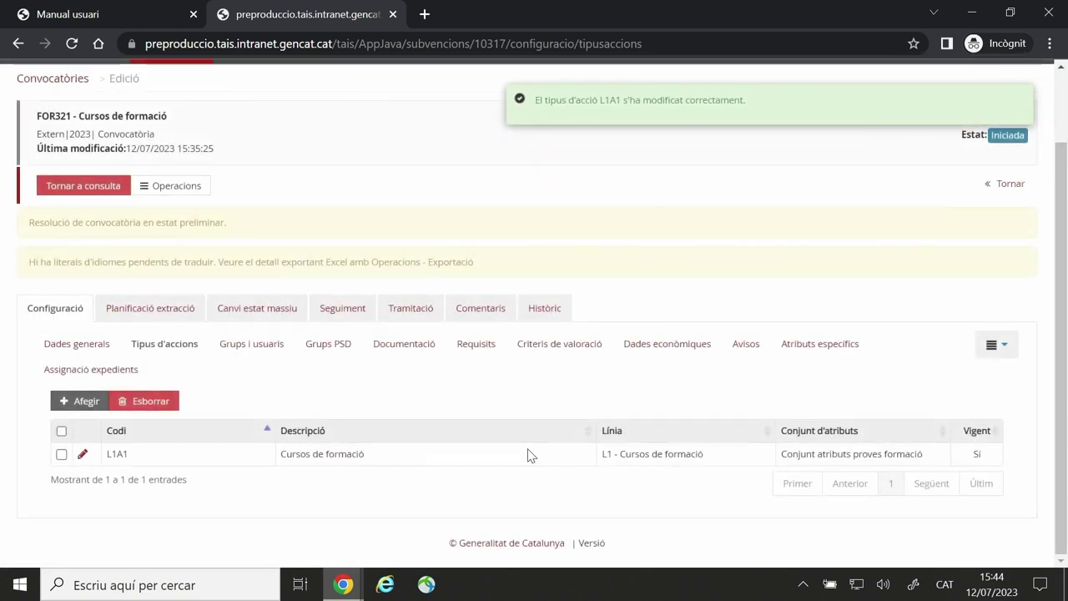
Open the Grups i usuaris configuration of call FOR321 and examine its list of groups.
scroll(401, 442, "up", 2)
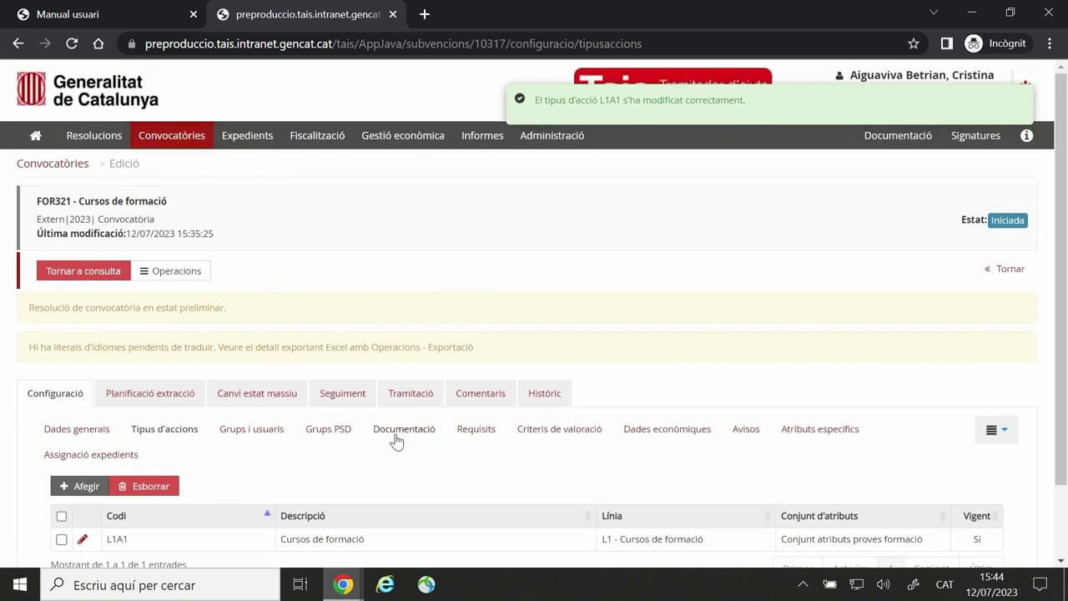
scroll(288, 401, "down", 1)
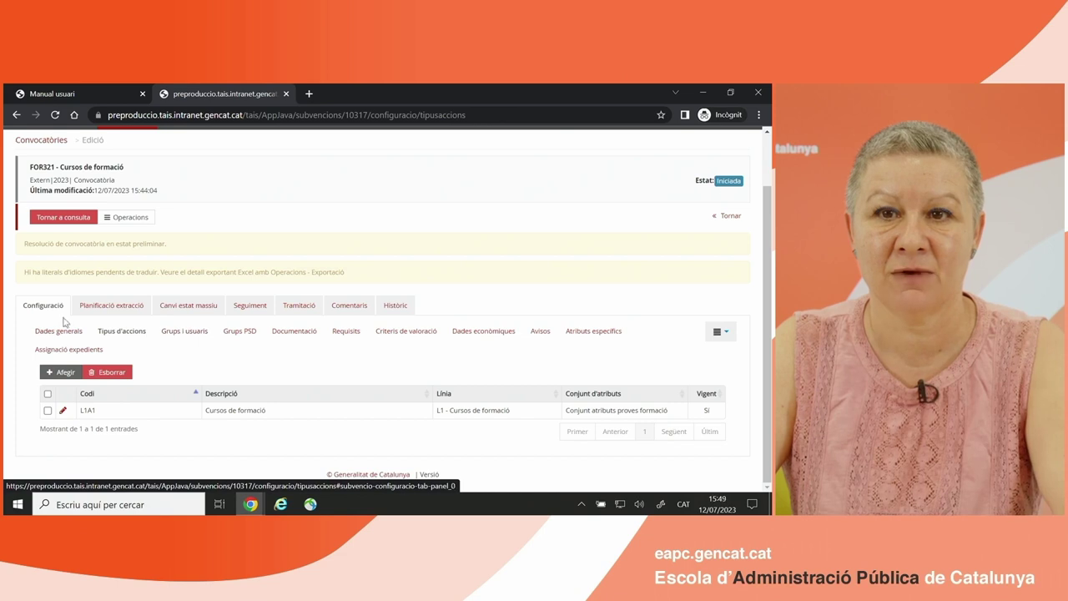
left_click(185, 332)
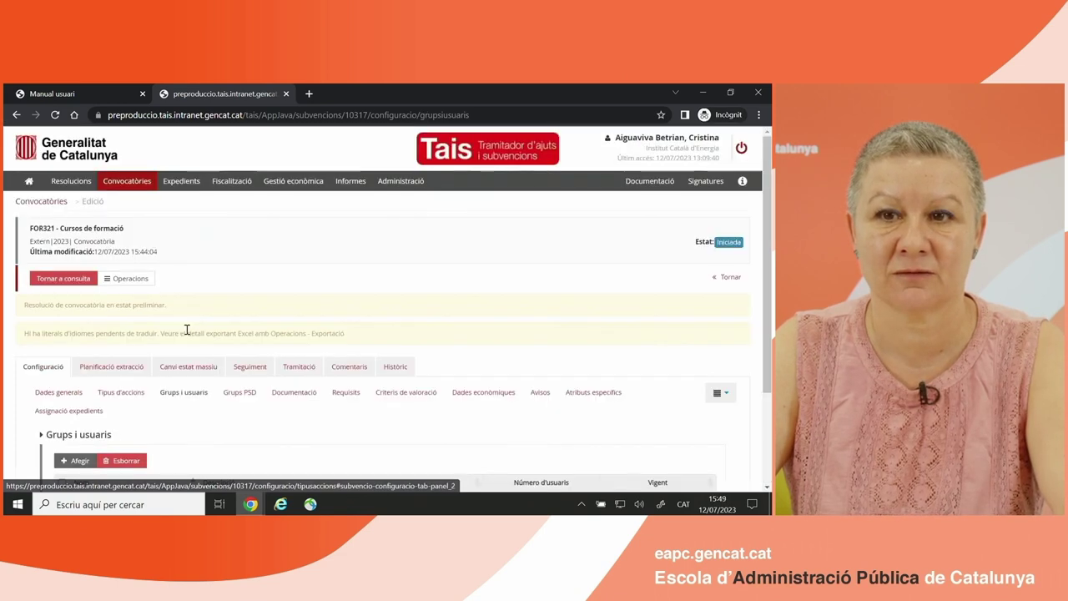
scroll(187, 330, "down", 3)
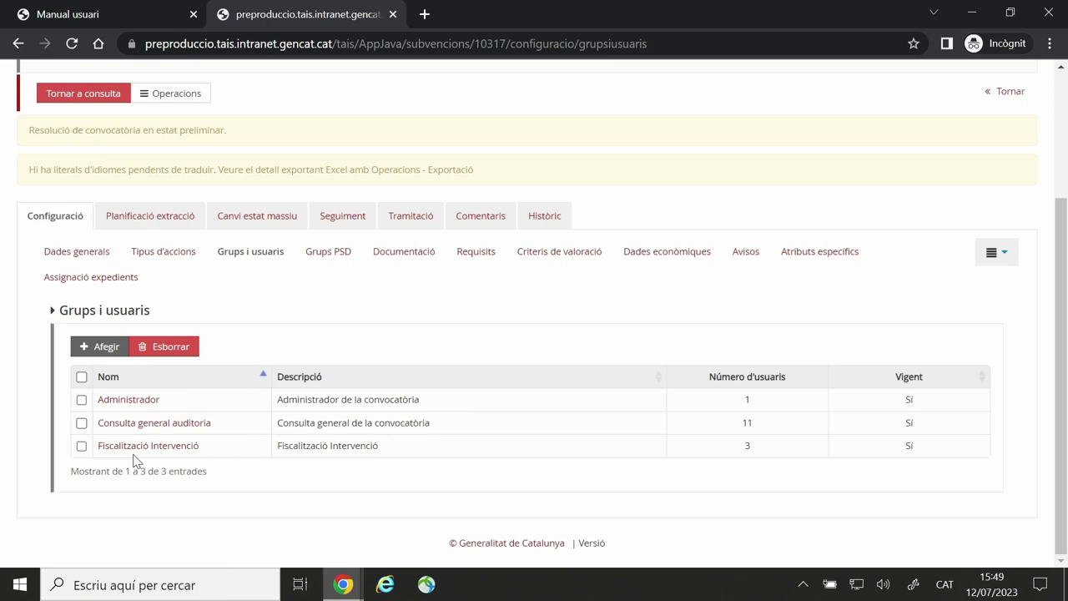
Open the Administrador group of the call and examine its group data, permissions and assigned users.
left_click(136, 401)
scroll(136, 398, "down", 2)
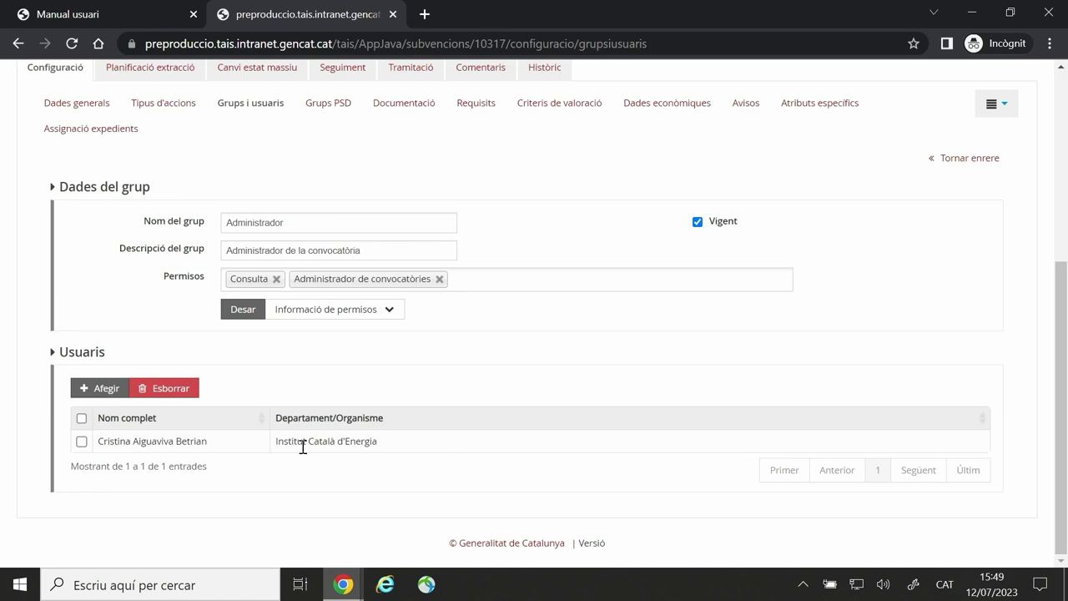
scroll(303, 448, "up", 1)
scroll(303, 443, "up", 1)
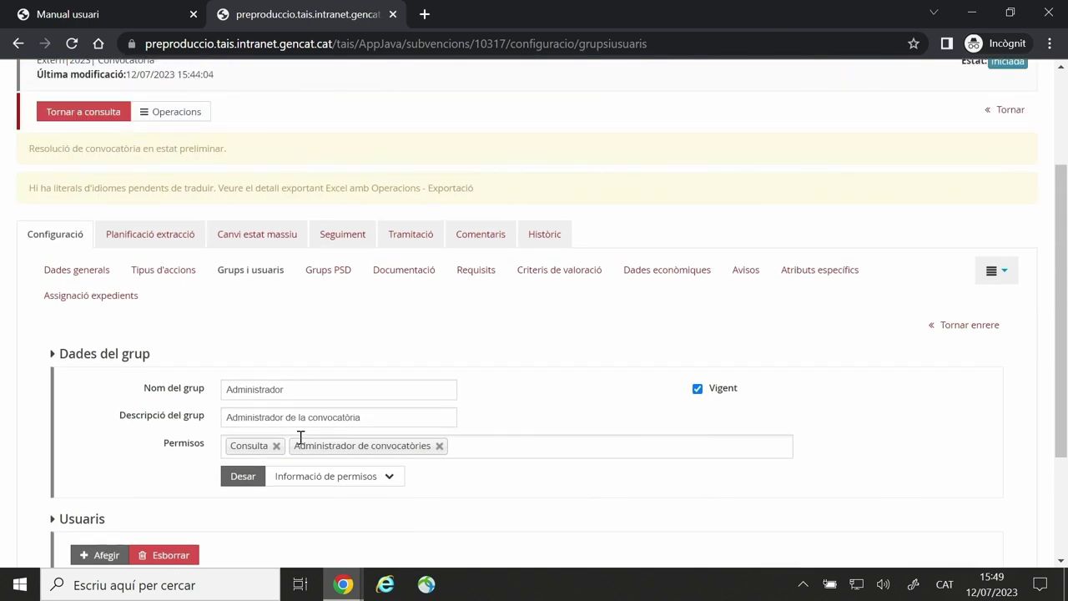
scroll(294, 435, "down", 2)
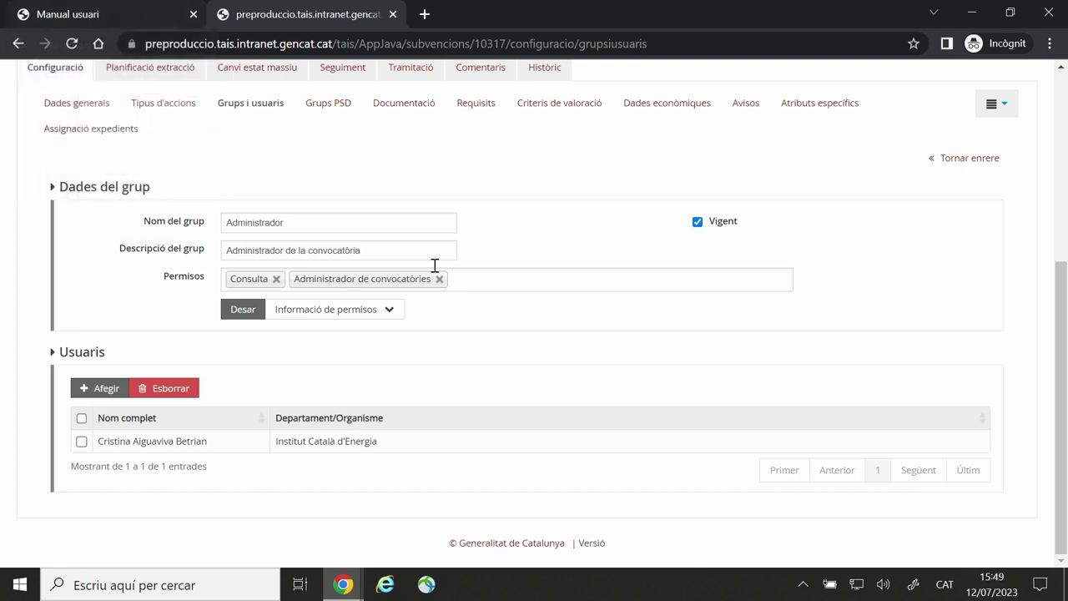
Check the help resources and examine the permission hierarchy diagram on page 18 of the user manual.
scroll(564, 346, "up", 4)
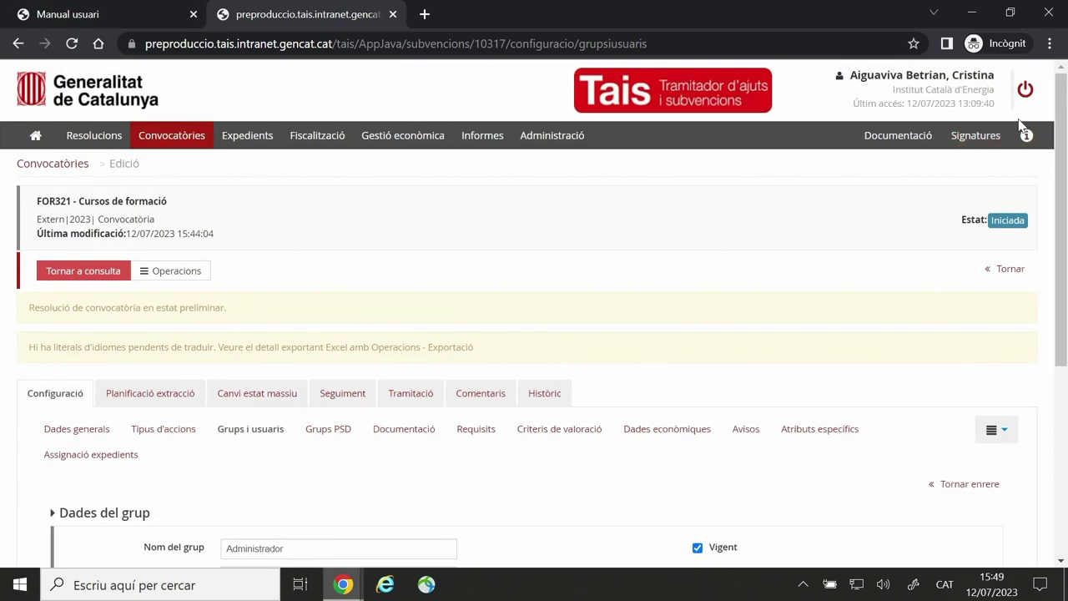
left_click(1028, 140)
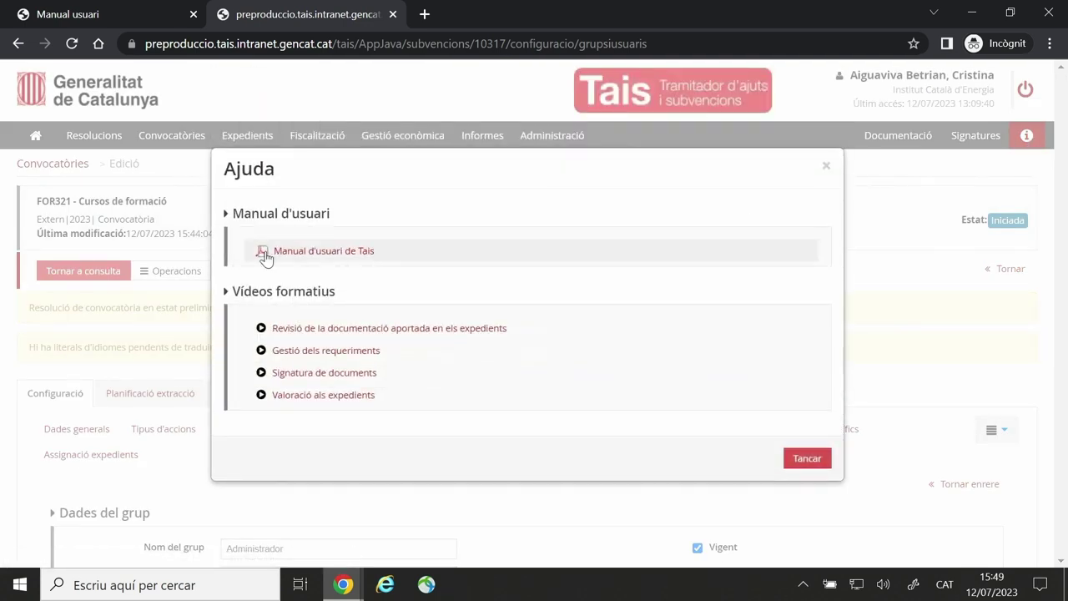
left_click(819, 464)
left_click(131, 14)
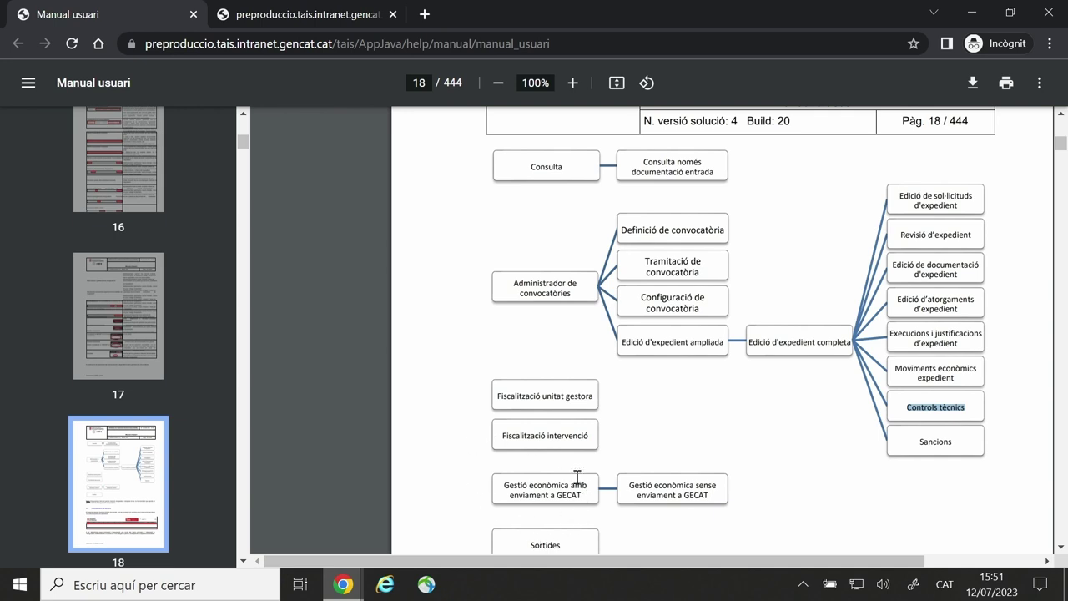
Add the permissions "Gestió econòmica amb enviament GECAT" and "Gestió Econòmica sense enviament GECAT" to the call's Administrador group.
left_click(314, 15)
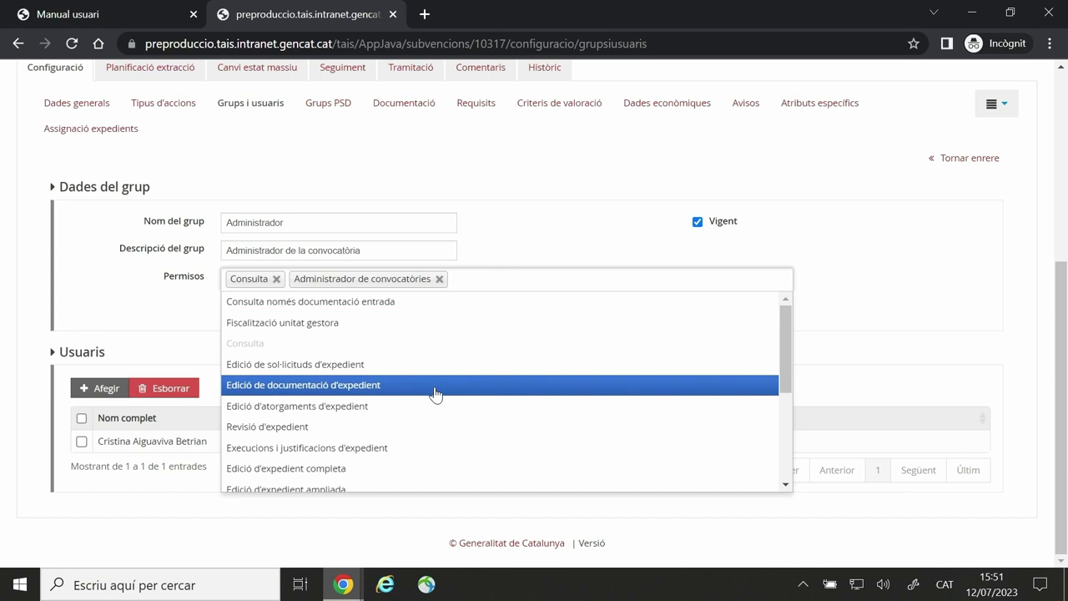
scroll(431, 421, "down", 2)
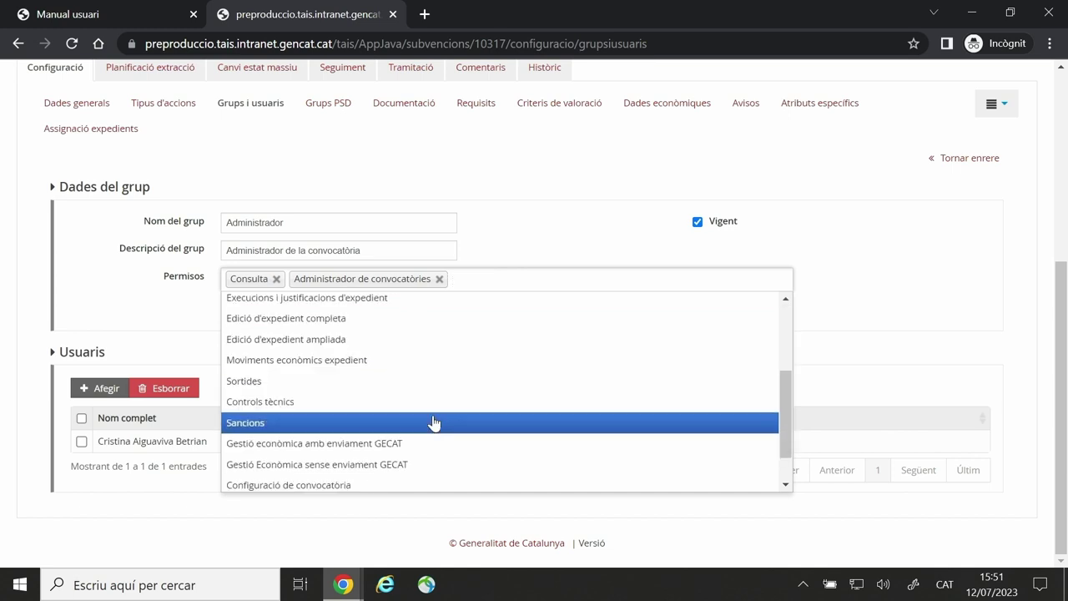
left_click(436, 443)
left_click(695, 277)
scroll(518, 421, "down", 5)
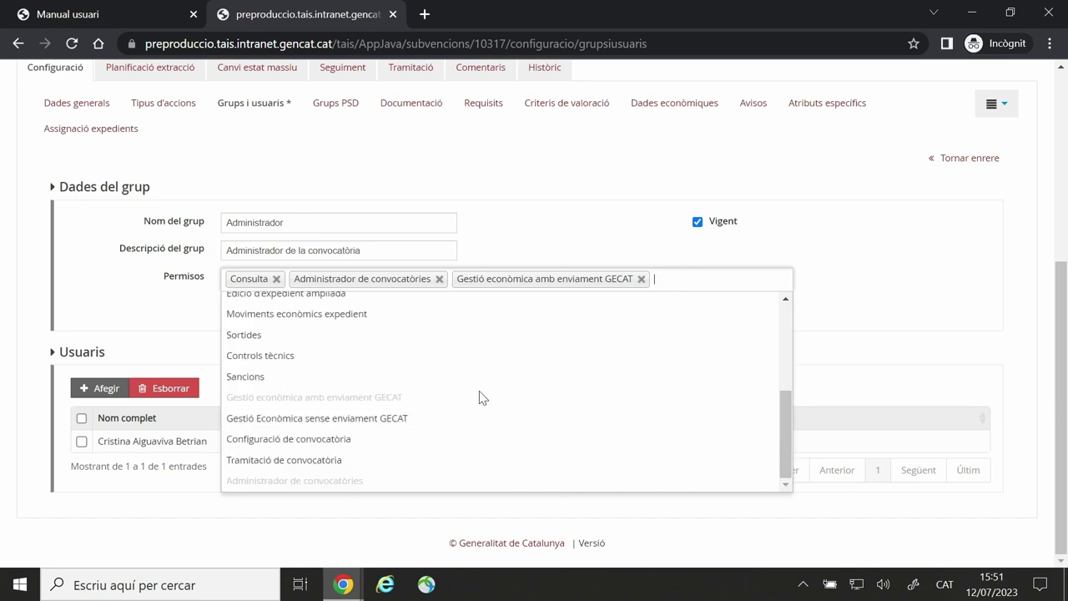
left_click(472, 417)
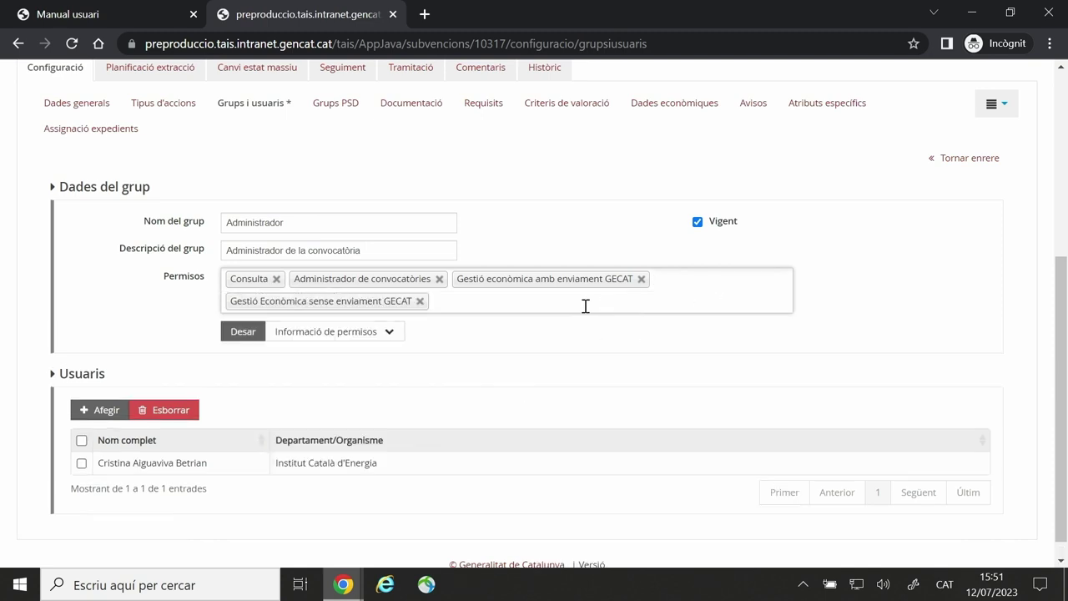
Add the permissions "Sortides" and "Configuració de convocatòria" to the Administrador group and save the group data.
left_click(529, 301)
scroll(493, 421, "down", 5)
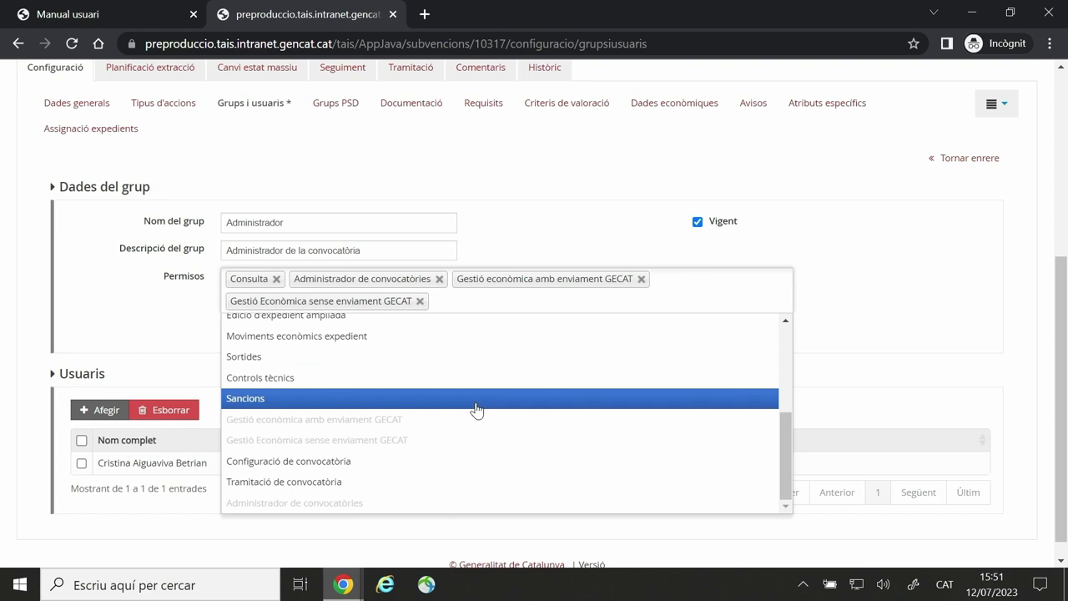
left_click(449, 369)
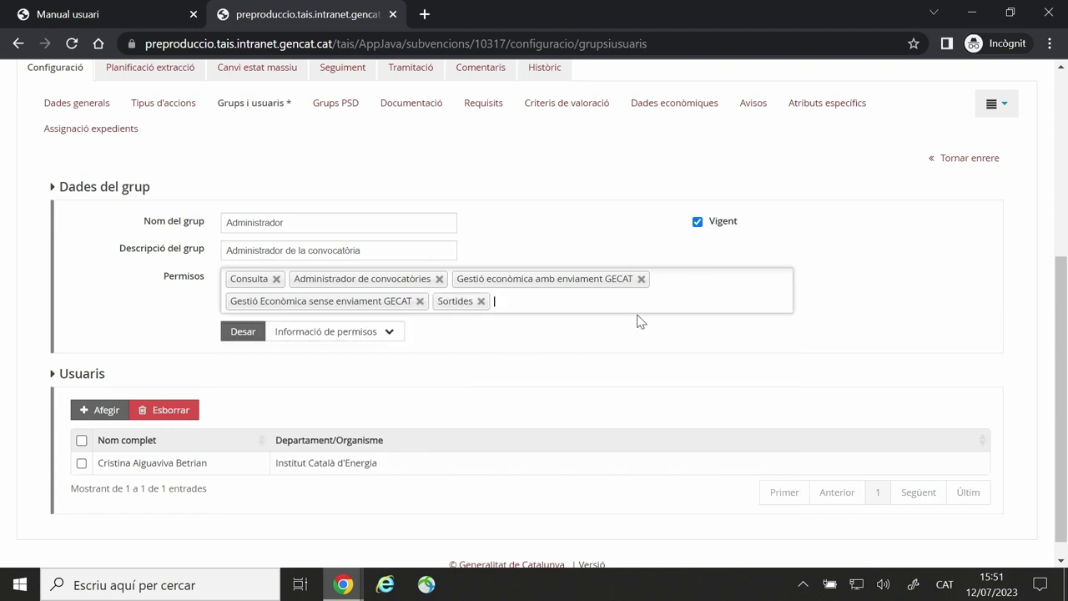
left_click(572, 302)
scroll(568, 401, "down", 5)
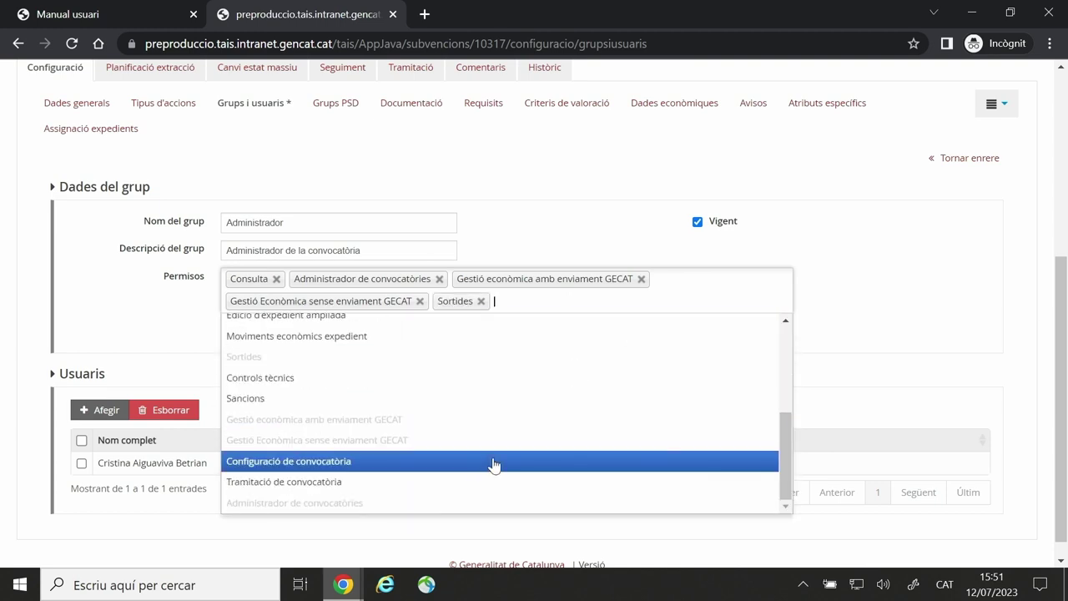
left_click(453, 465)
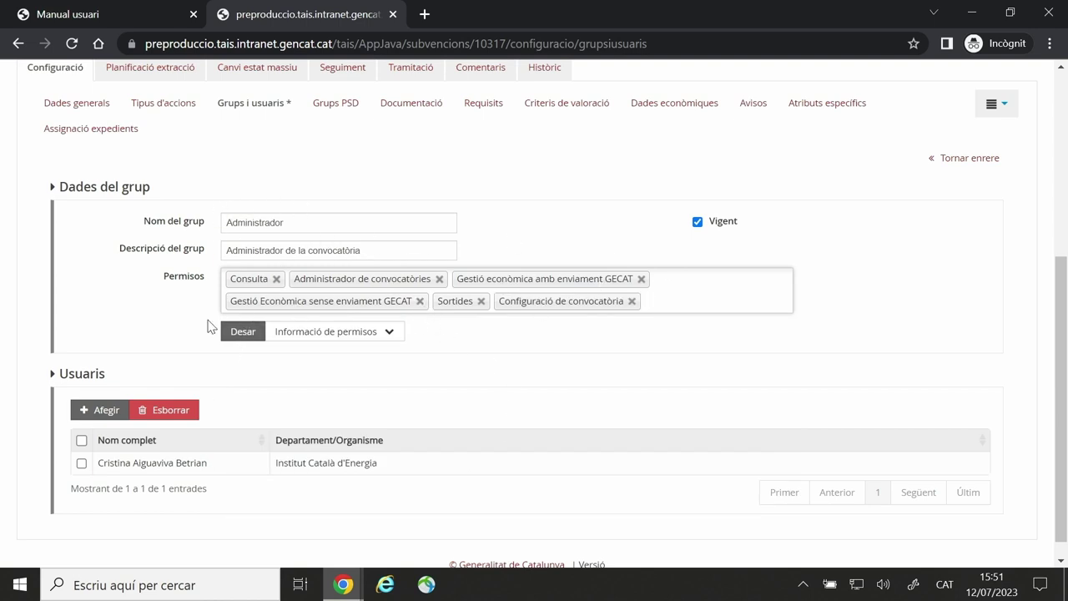
left_click(247, 332)
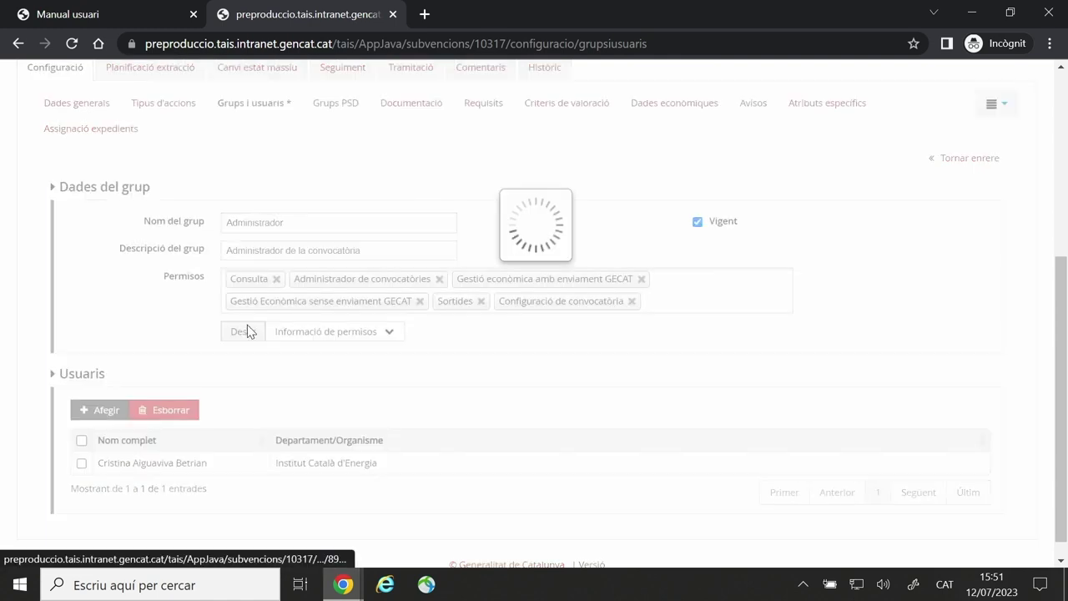
Search the active users by user code and add the matching external user to the Administrador group.
scroll(247, 332, "down", 4)
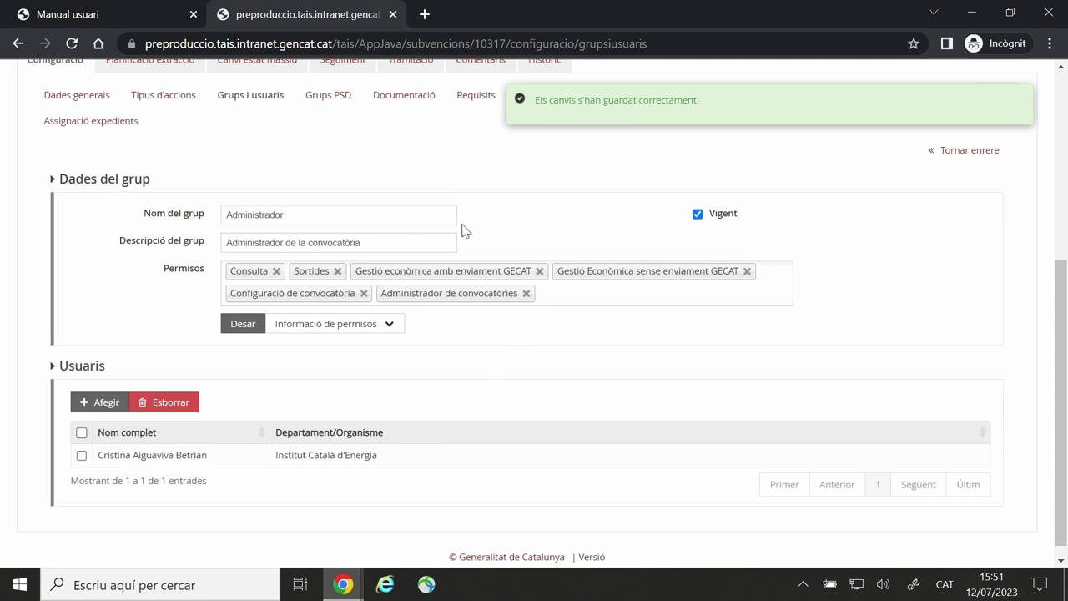
left_click(102, 402)
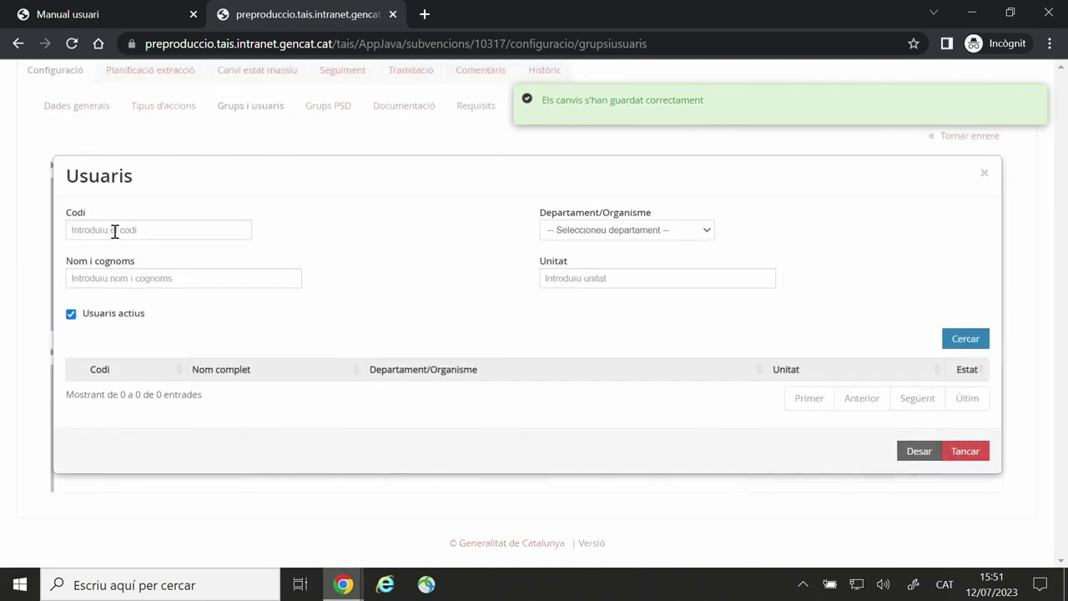
left_click(584, 230)
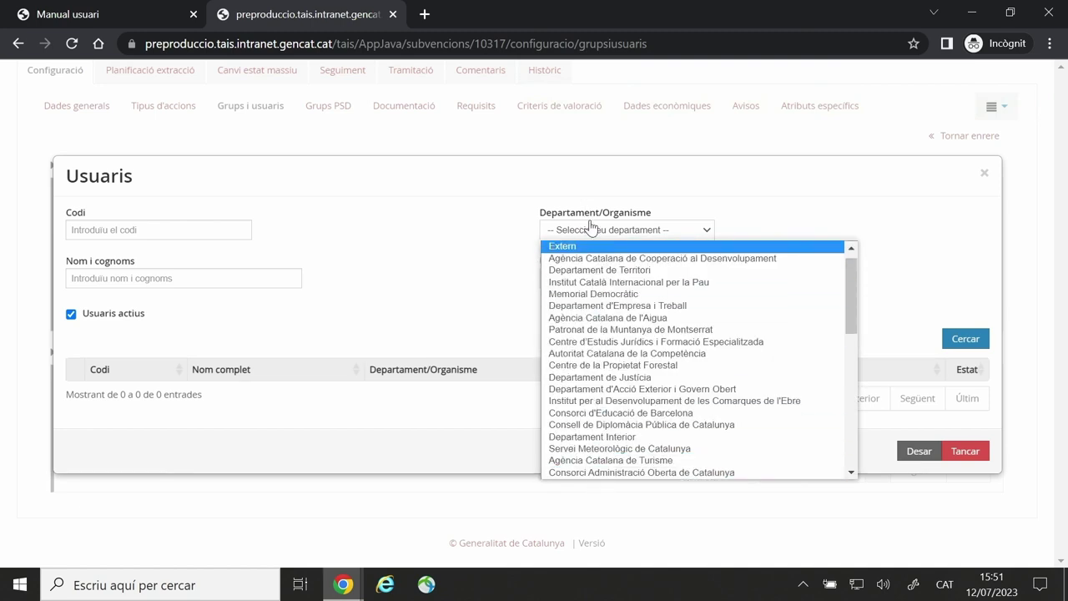
left_click(591, 227)
left_click(143, 231)
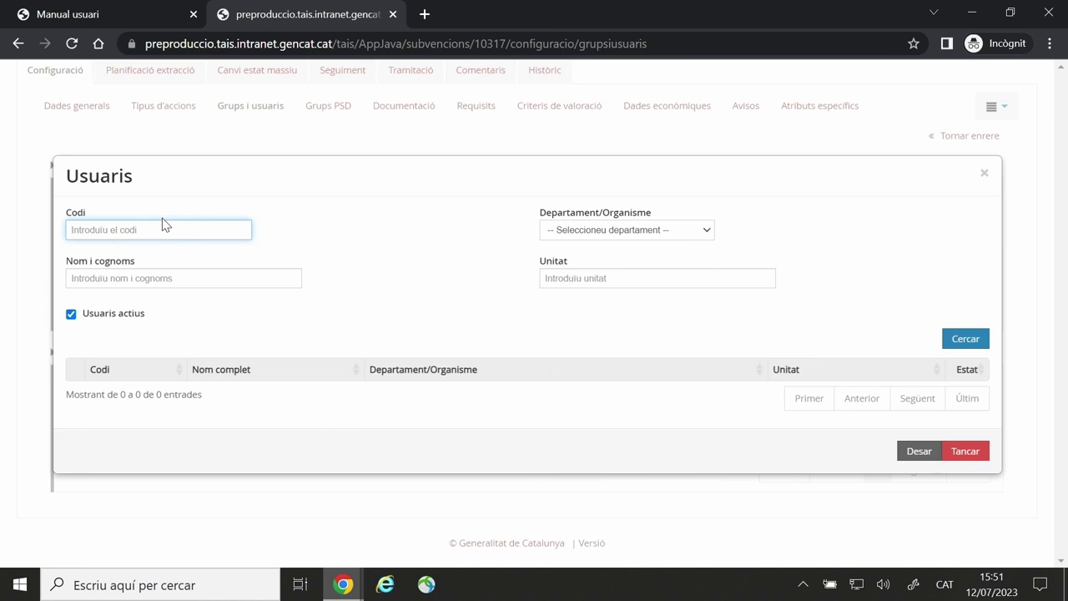
type("000")
type("00000")
type("0")
left_click(962, 342)
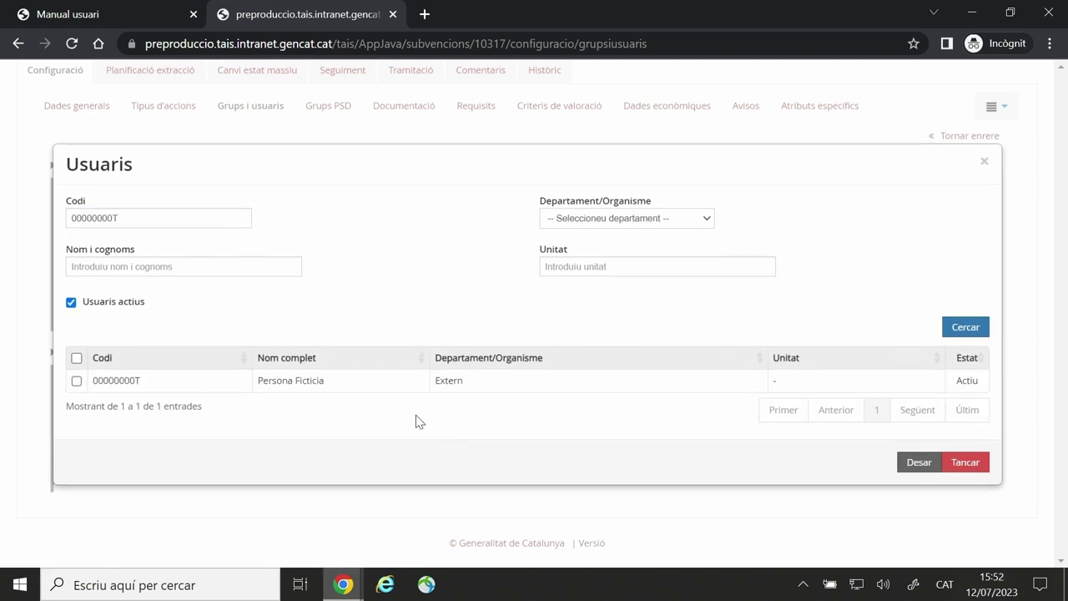
left_click(76, 382)
left_click(921, 461)
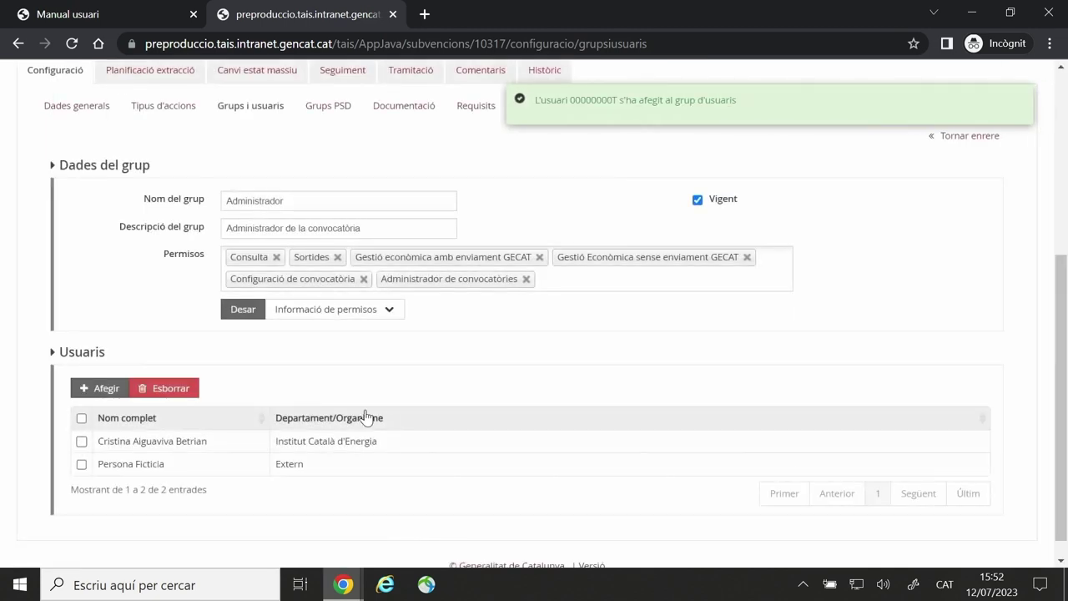
scroll(365, 417, "down", 1)
left_click_drag(299, 179, 210, 180)
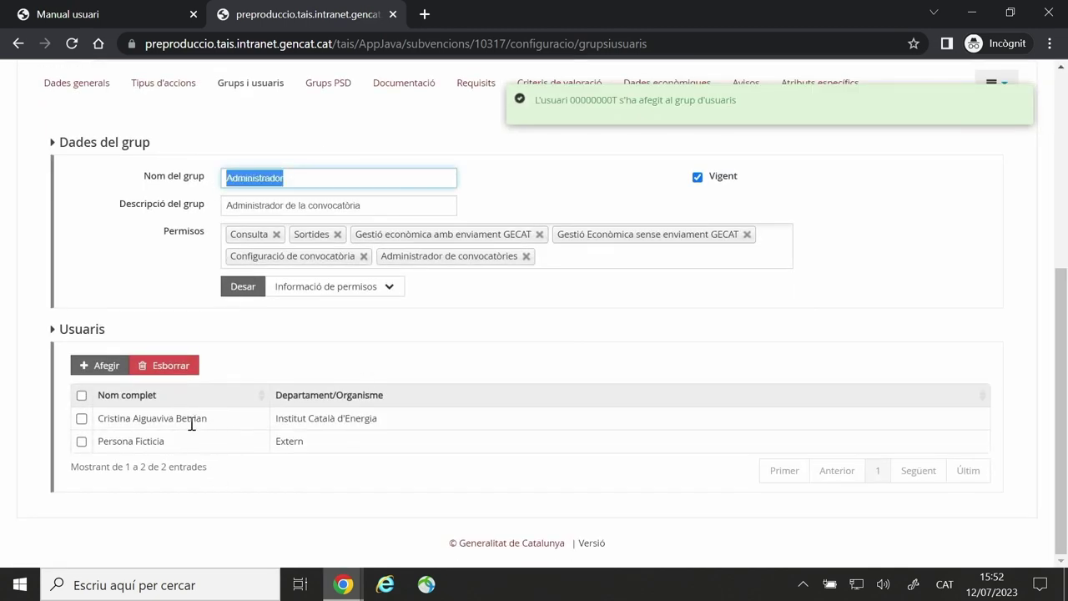
Return to the group list, open the Fiscalització Intervenció group and examine its permissions and assigned users.
scroll(364, 443, "up", 2)
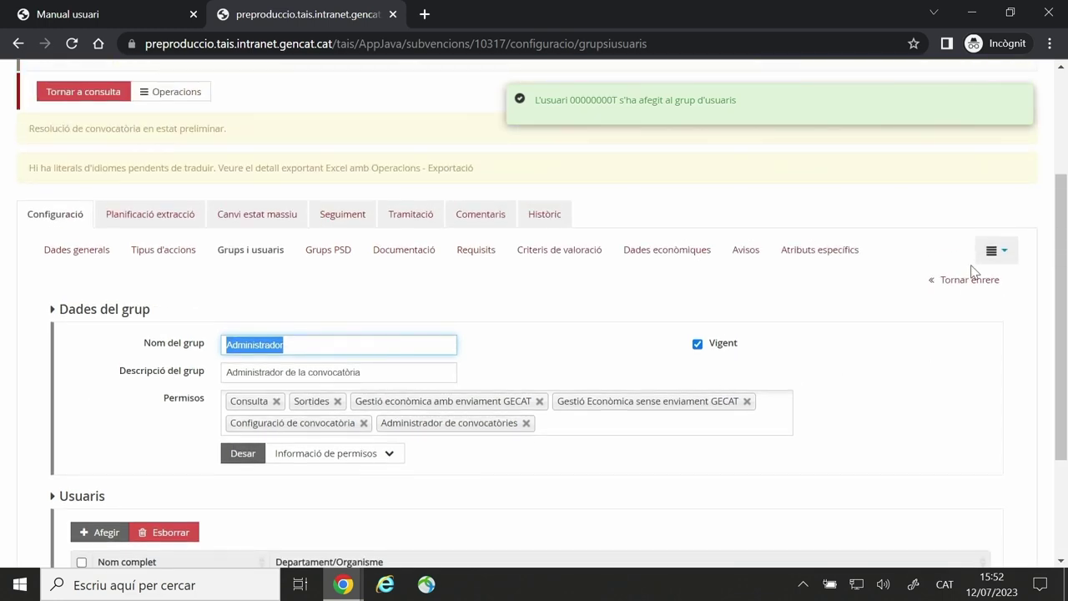
left_click(968, 281)
scroll(773, 339, "down", 3)
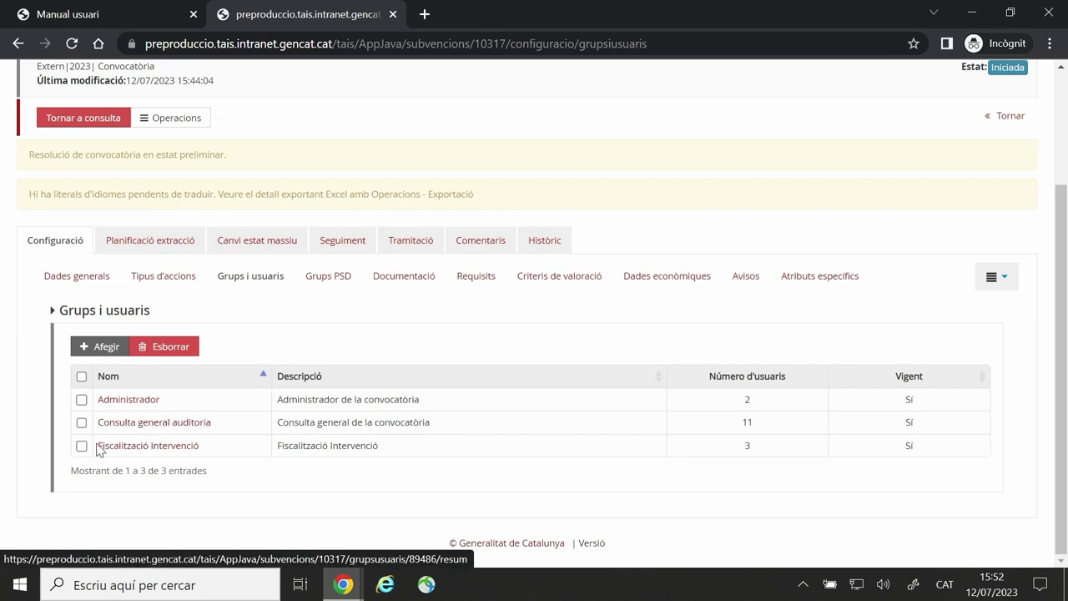
left_click(161, 451)
scroll(158, 445, "down", 3)
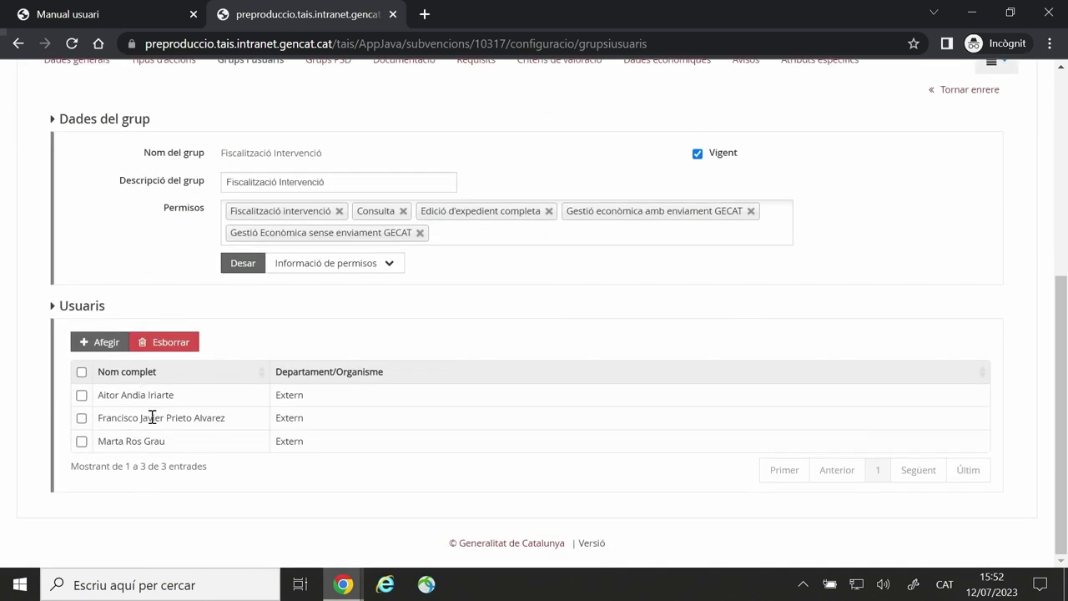
scroll(152, 418, "up", 3)
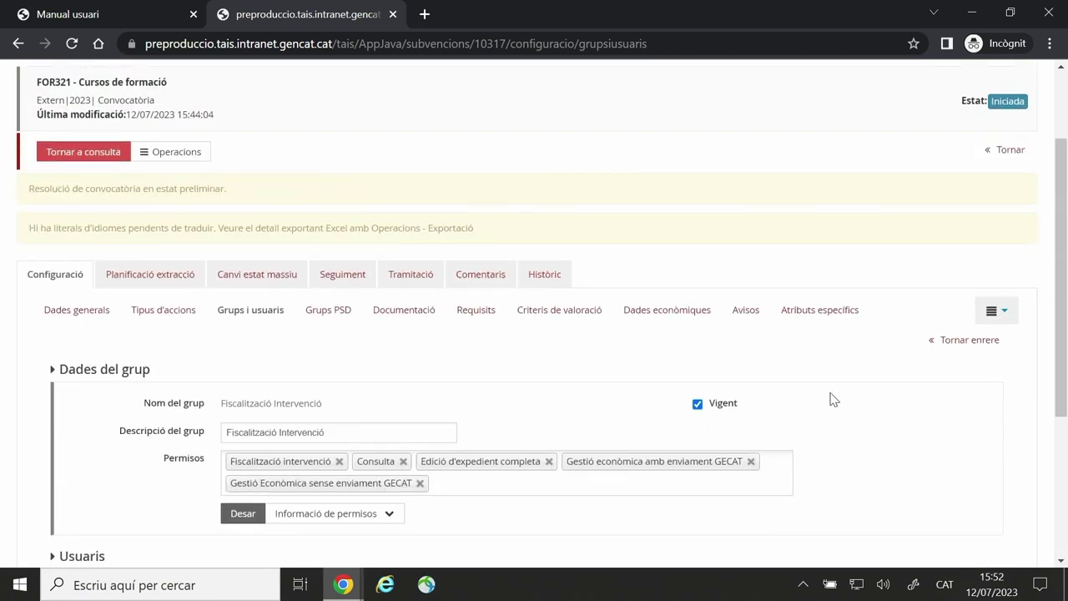
Return to the group list and create a user group with the name and description "Servei territorial Tarragona".
left_click(939, 341)
scroll(630, 408, "down", 2)
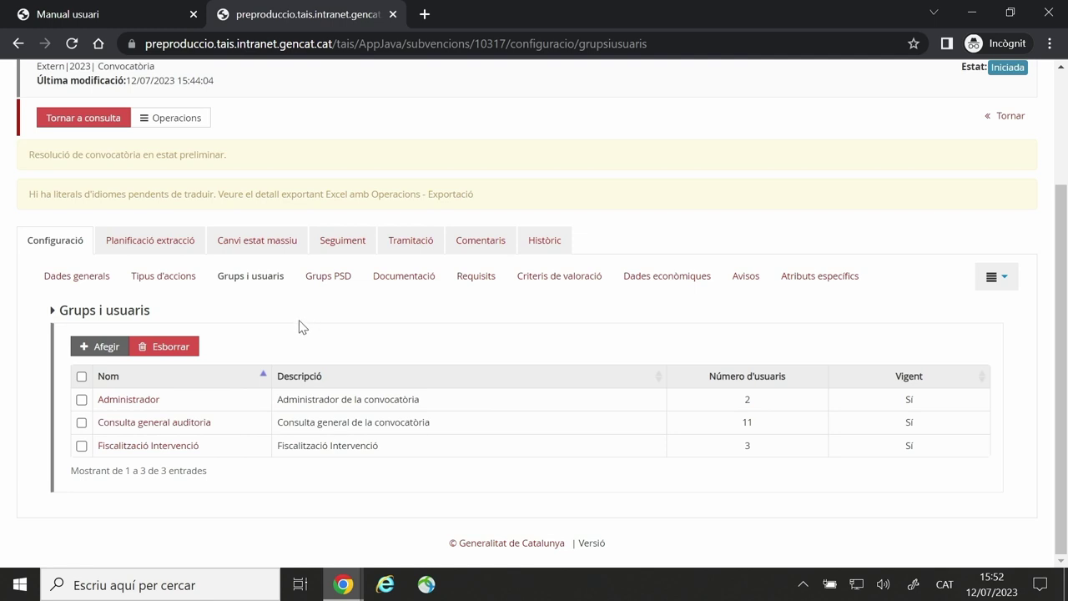
left_click(96, 346)
left_click(382, 292)
type("E")
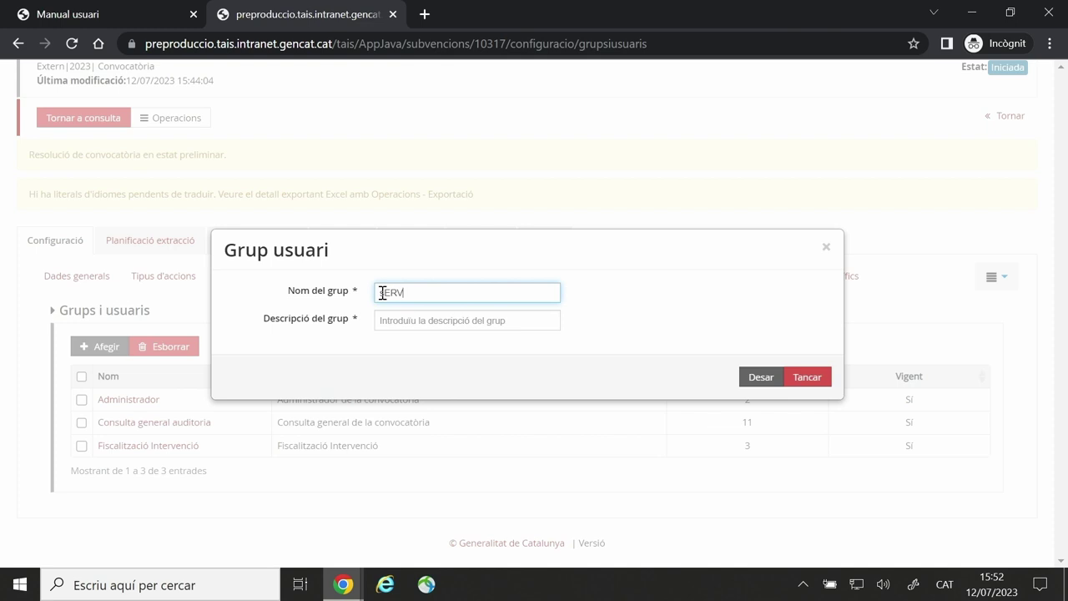
key("BackSpace")
type("Servei territorial Tarragona")
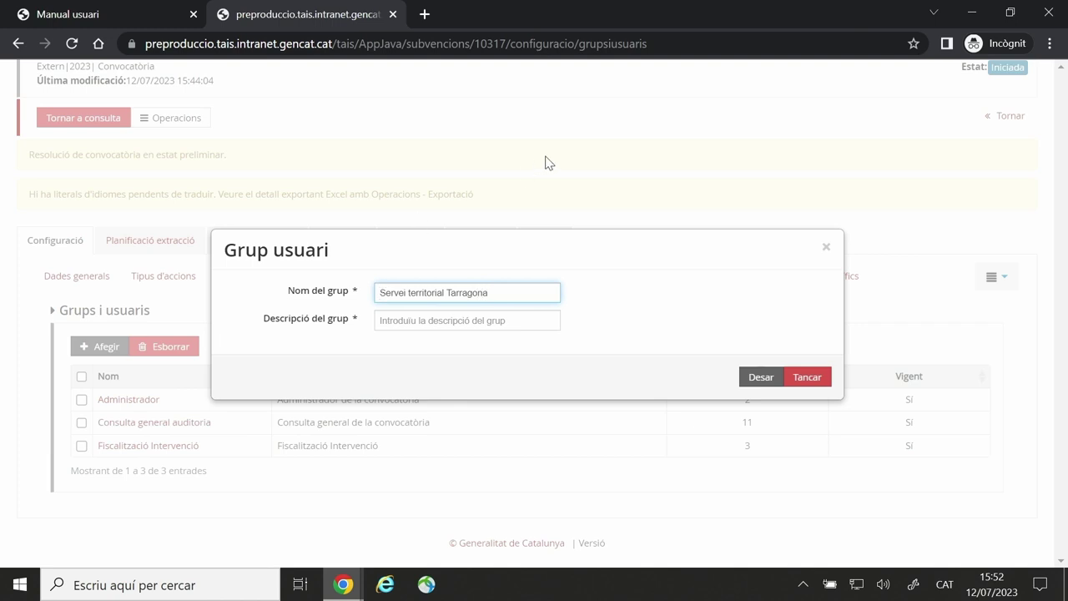
left_click_drag(511, 289, 370, 292)
key("ctrl+c")
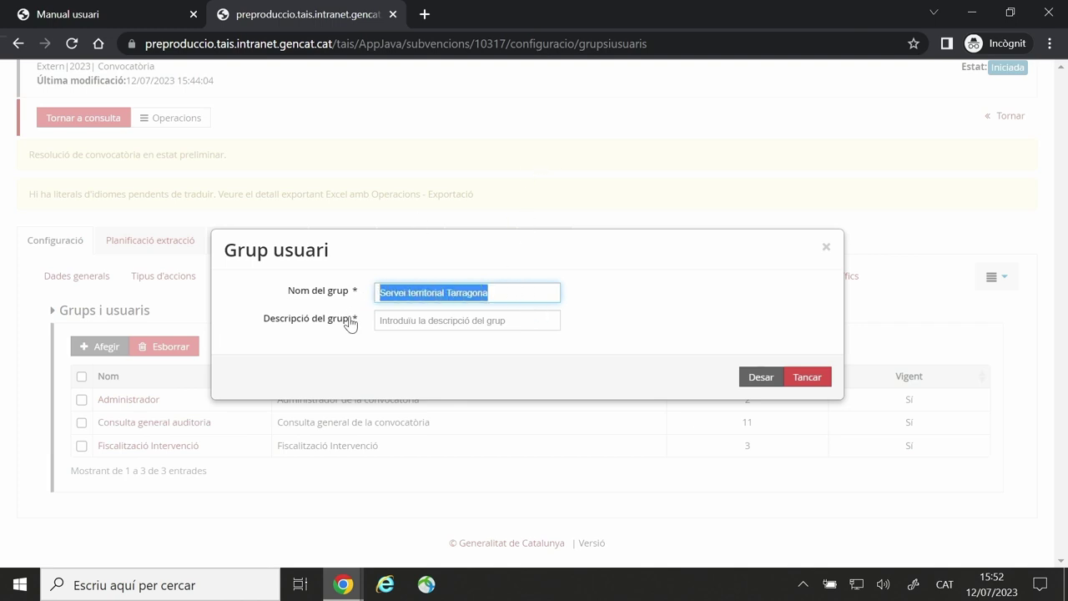
left_click(391, 319)
key("ctrl+v")
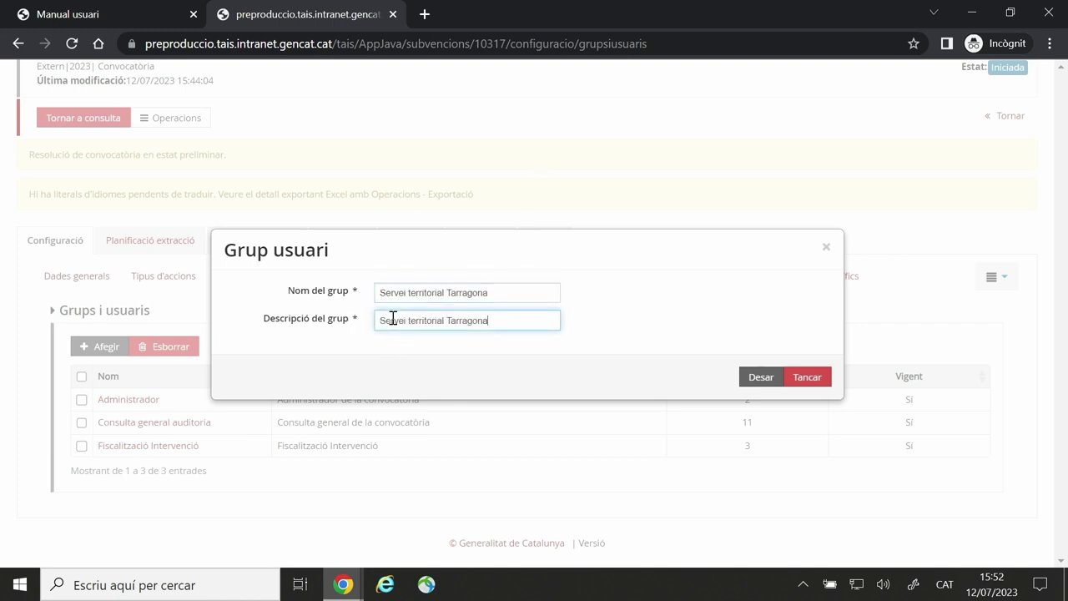
left_click(758, 376)
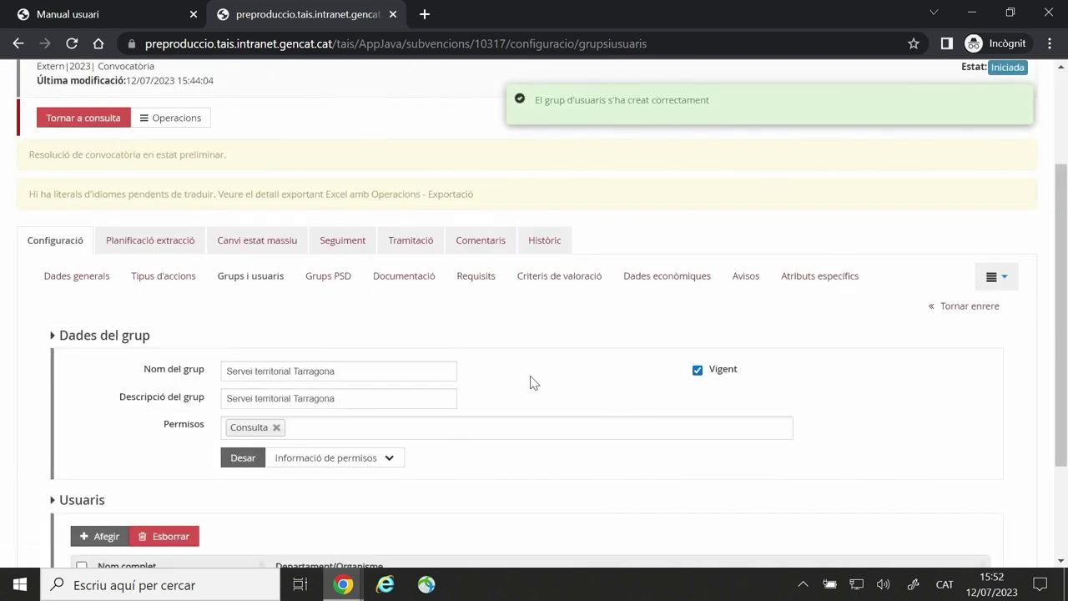
Add the permissions "Edició d'atorgaments d'expedient", "Edició d'expedient completa" and "Edició de documentació d'expedient" to the Servei territorial Tarragona group.
scroll(534, 383, "down", 2)
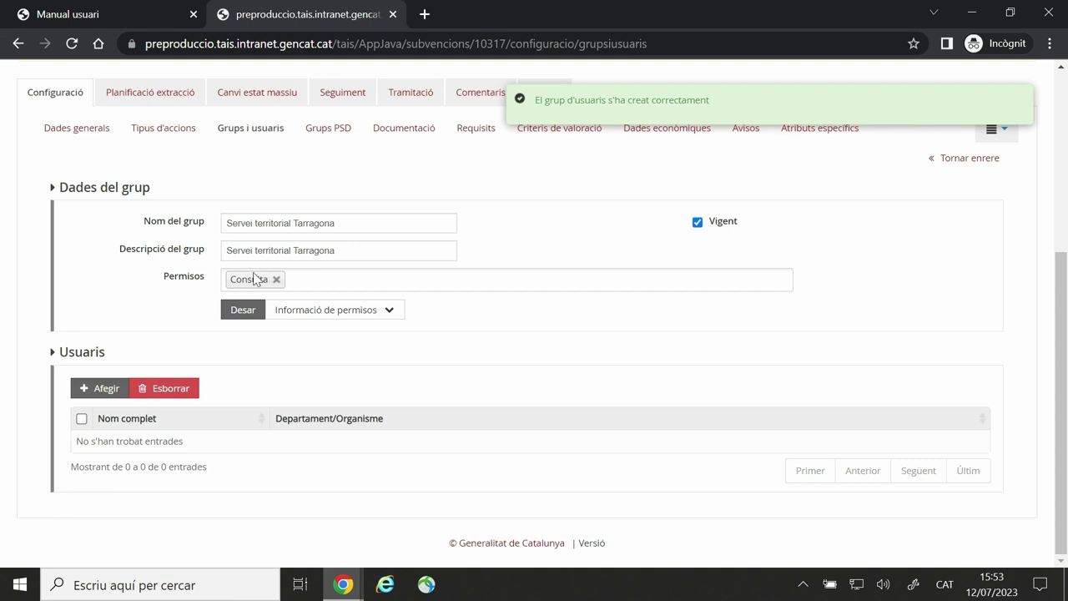
left_click(322, 281)
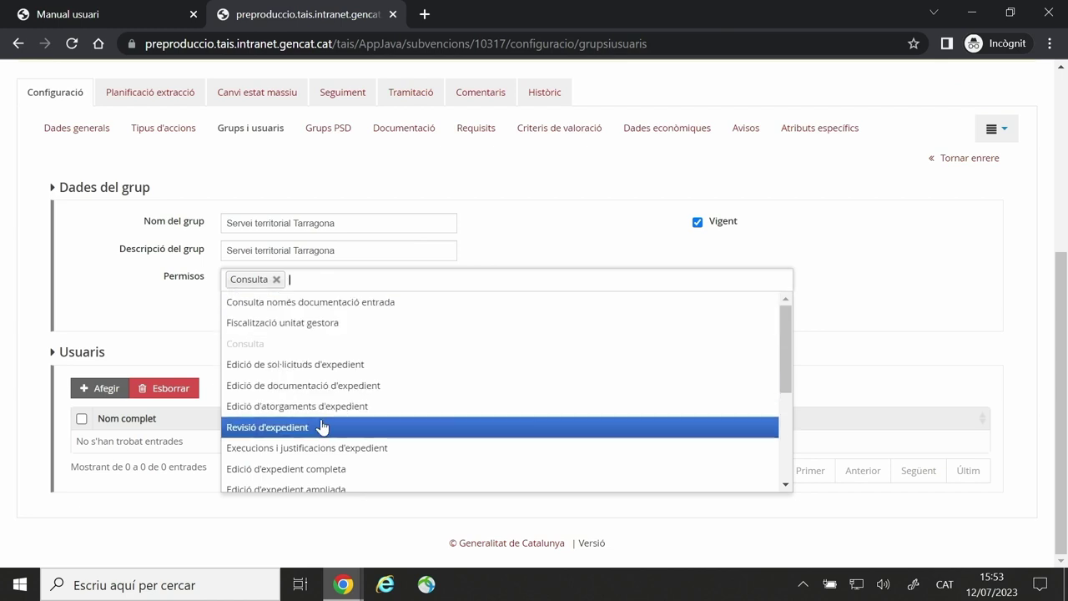
scroll(322, 426, "down", 3)
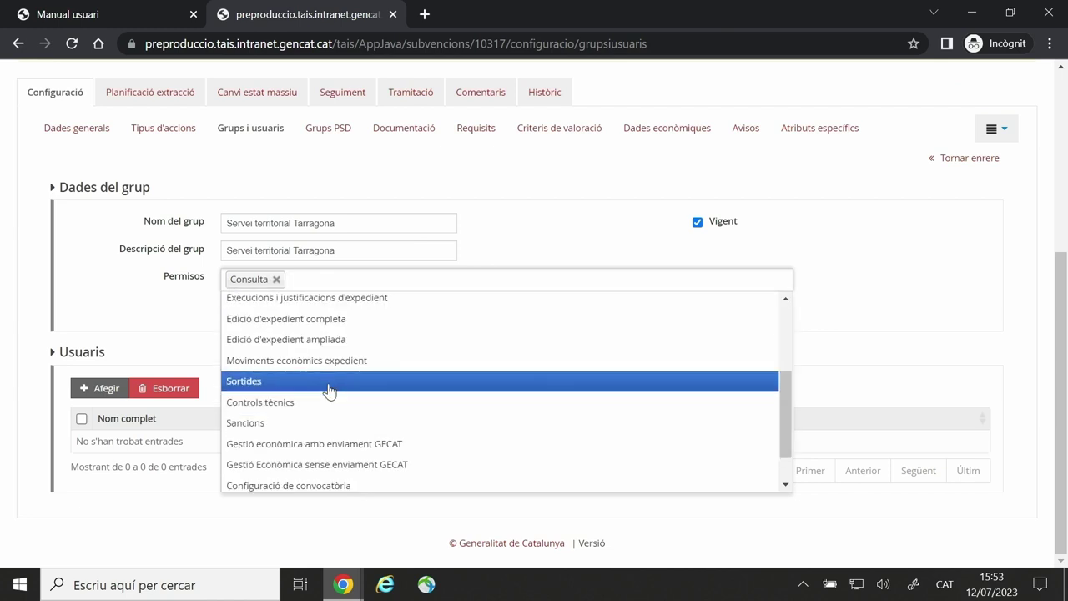
scroll(329, 415, "up", 3)
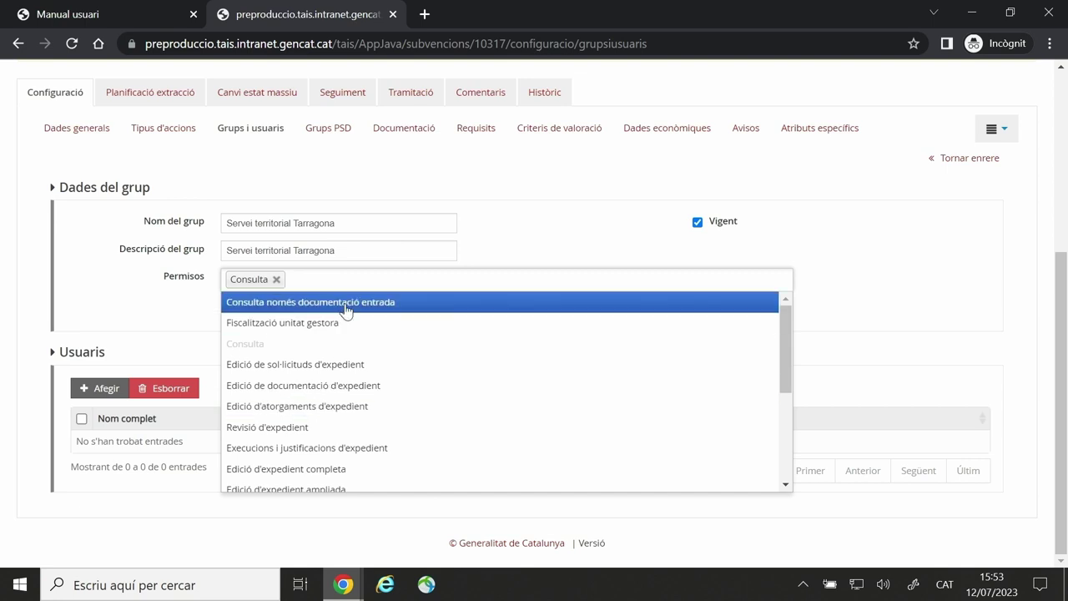
left_click(332, 406)
left_click(504, 283)
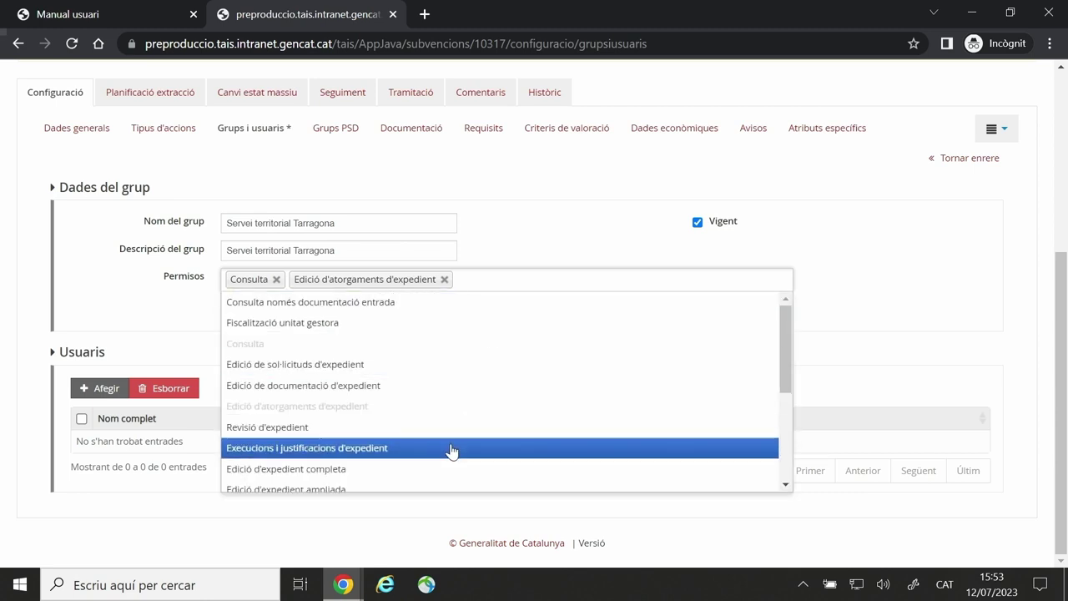
scroll(450, 445, "down", 2)
left_click(453, 321)
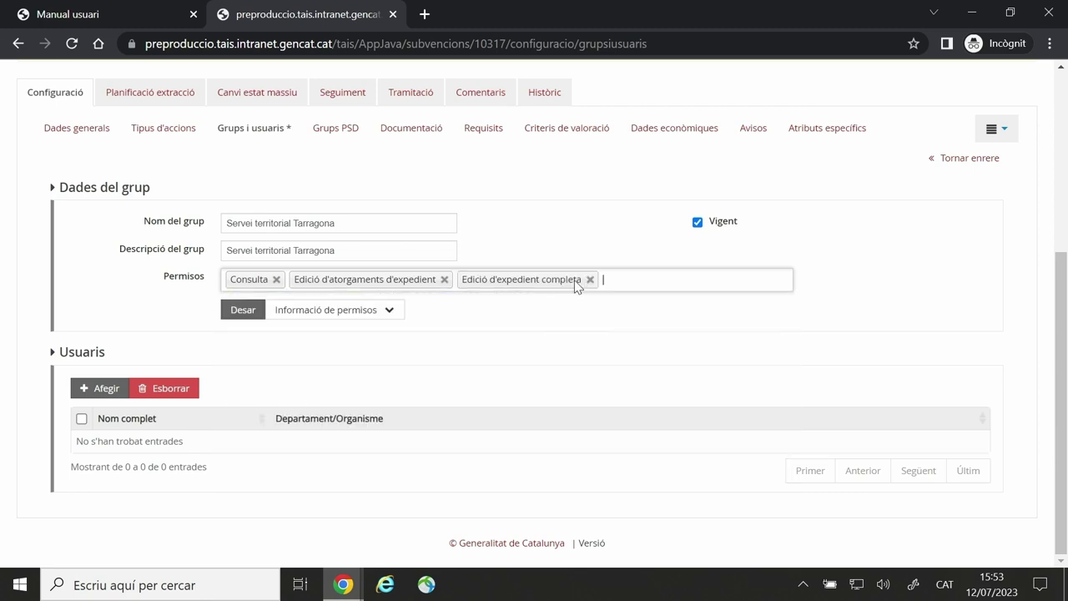
left_click(622, 278)
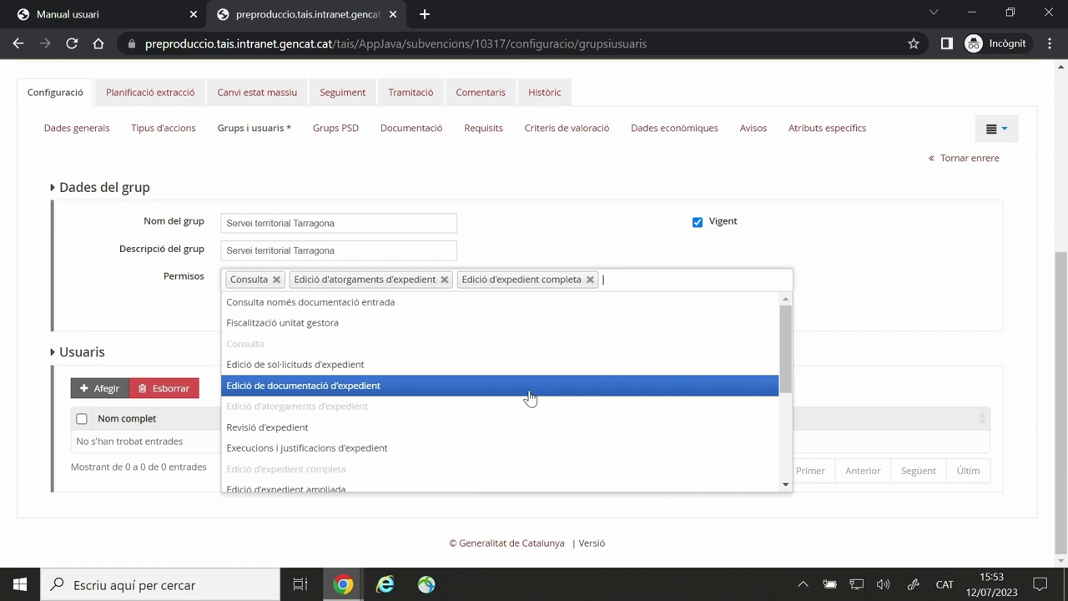
left_click(529, 394)
Add the permissions "Gestió econòmica amb enviament GECAT" and "Gestió Econòmica sense enviament GECAT" to the Servei territorial Tarragona group.
left_click(514, 305)
scroll(479, 403, "down", 3)
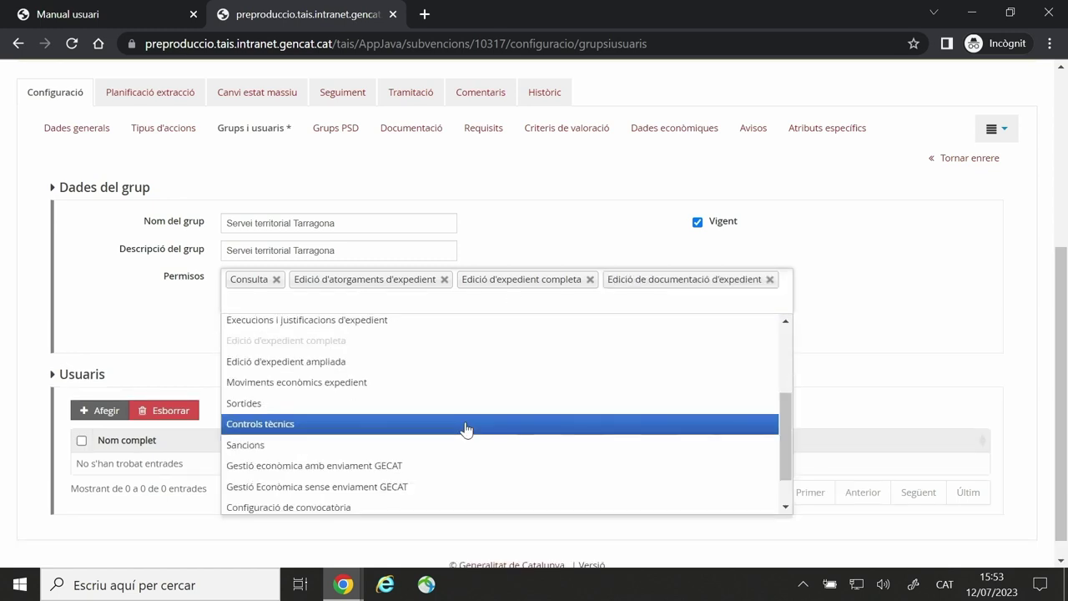
left_click(444, 467)
left_click(471, 307)
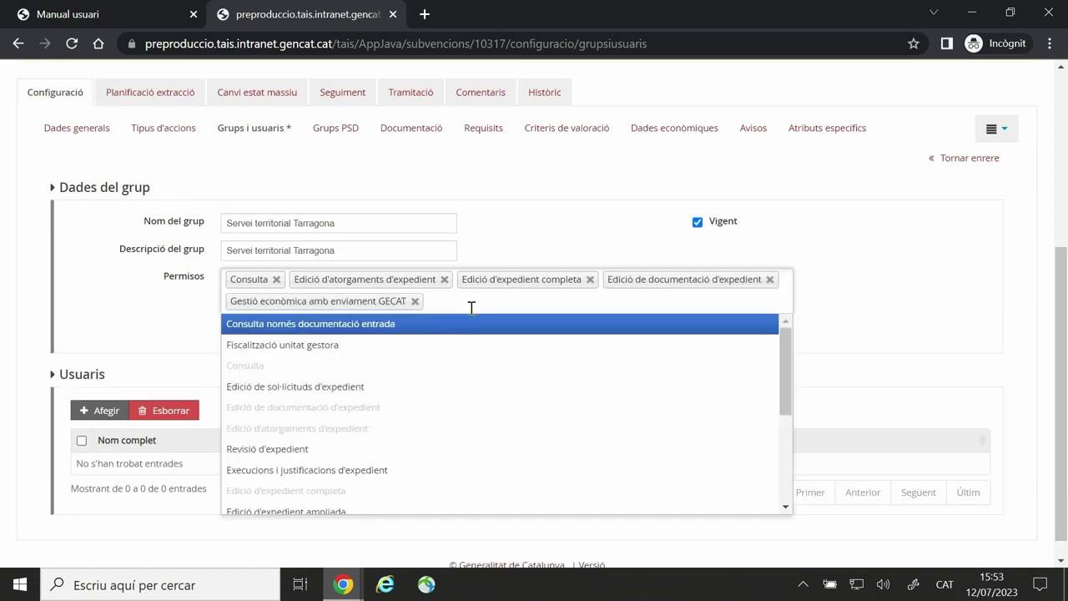
scroll(441, 431, "down", 3)
left_click(432, 488)
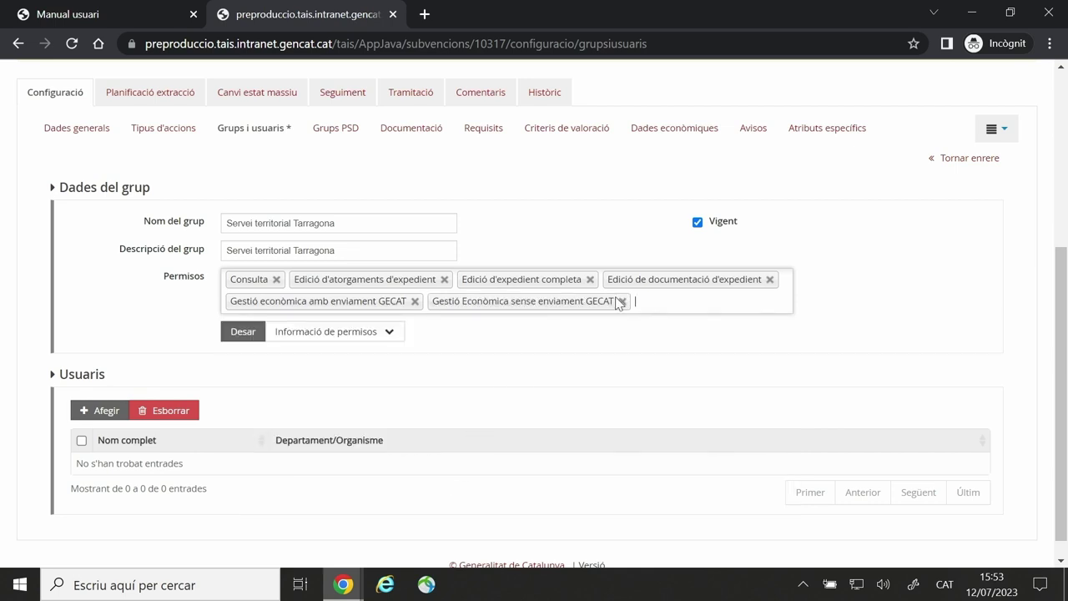
Add the permissions "Sortides" and "Configuració de convocatòria" to the Servei territorial Tarragona group and save the group data.
left_click(651, 305)
scroll(627, 354, "down", 1)
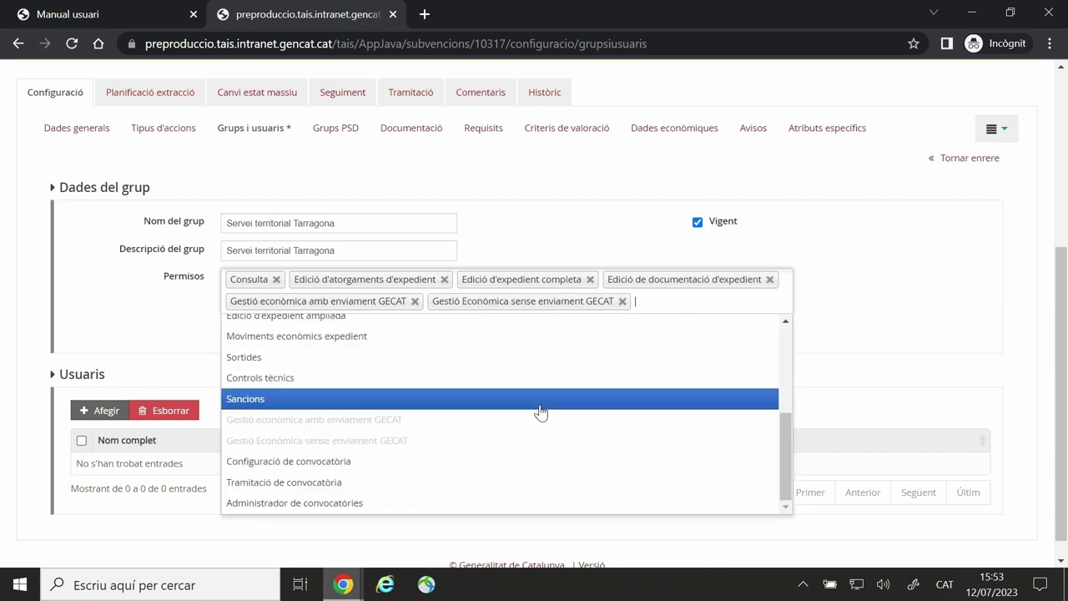
left_click(401, 366)
left_click(744, 299)
scroll(634, 434, "down", 5)
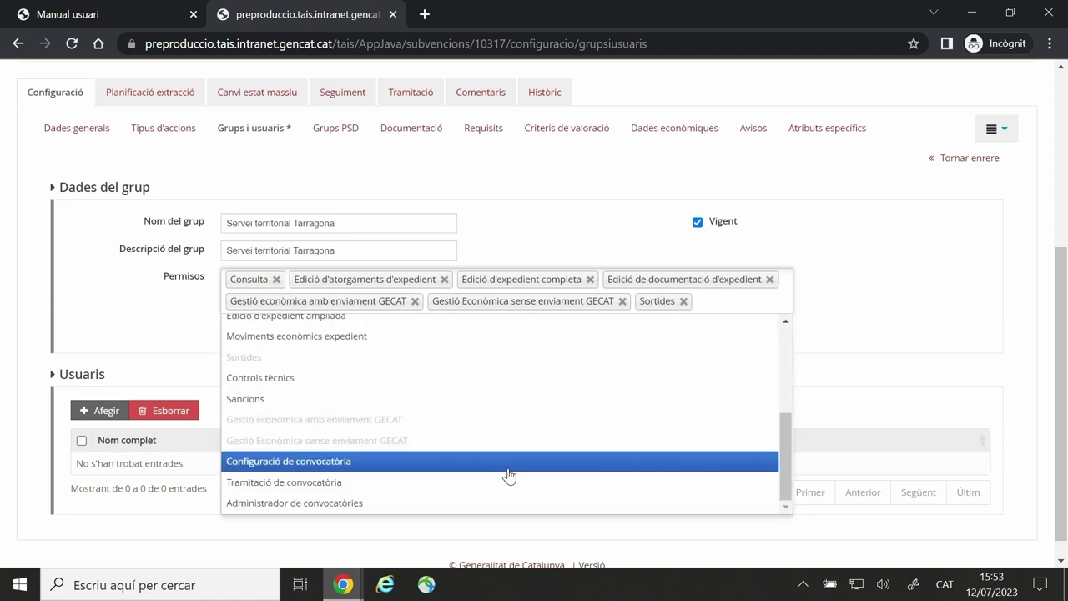
left_click(509, 461)
left_click(242, 353)
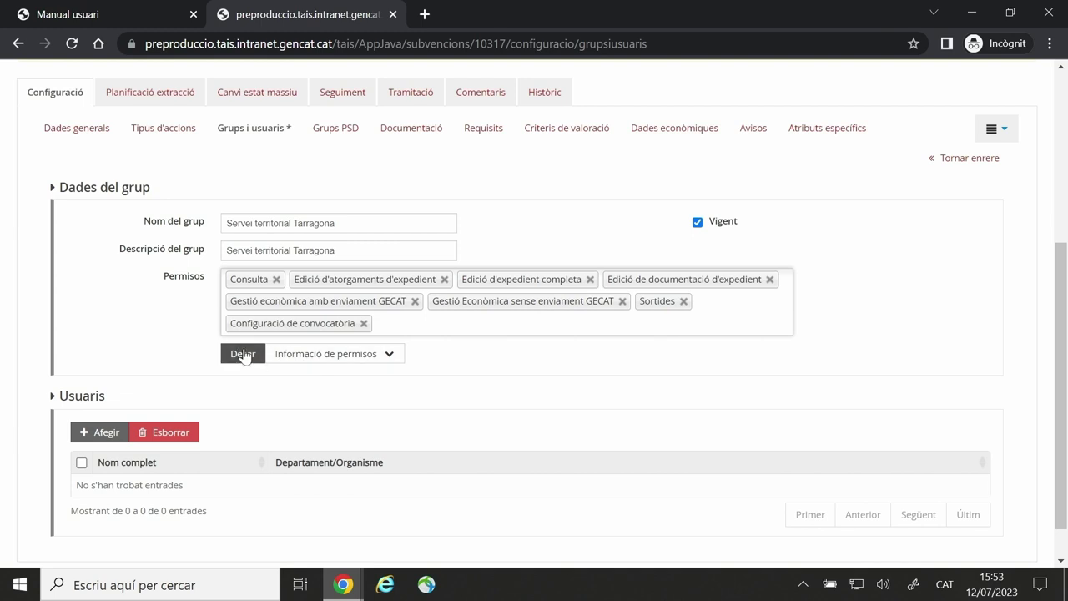
Search the active users by user code and add the matching external user to the Servei territorial Tarragona group.
scroll(244, 349, "down", 3)
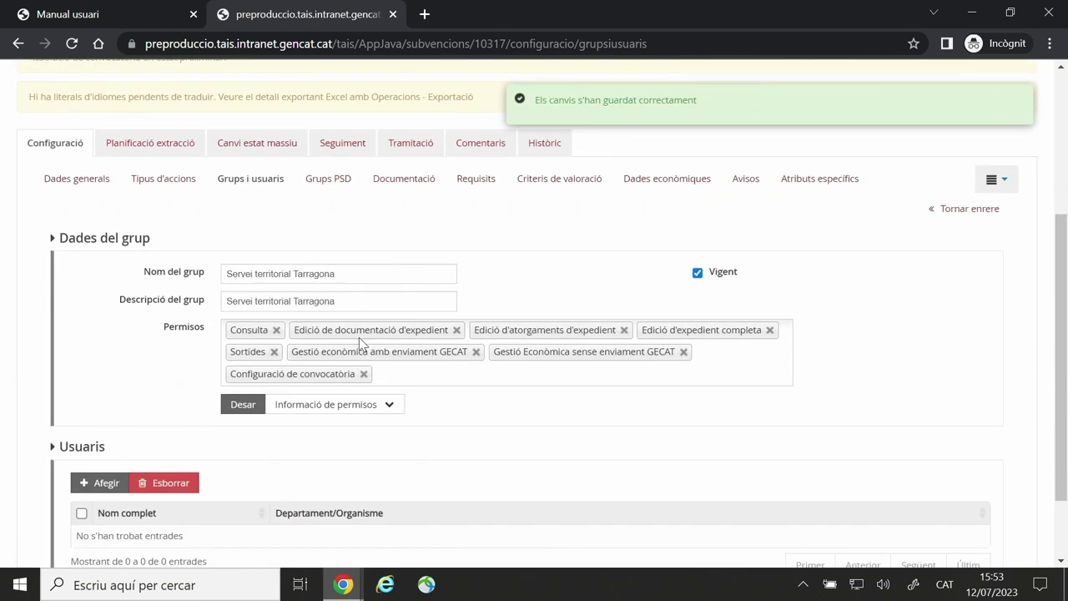
scroll(313, 377, "down", 2)
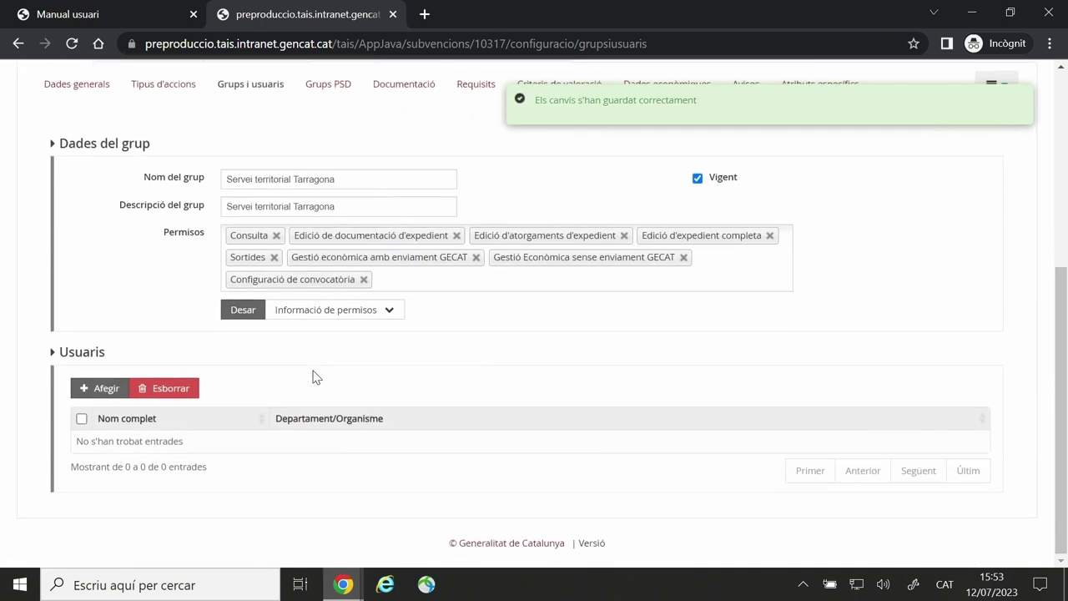
left_click(103, 392)
left_click(116, 232)
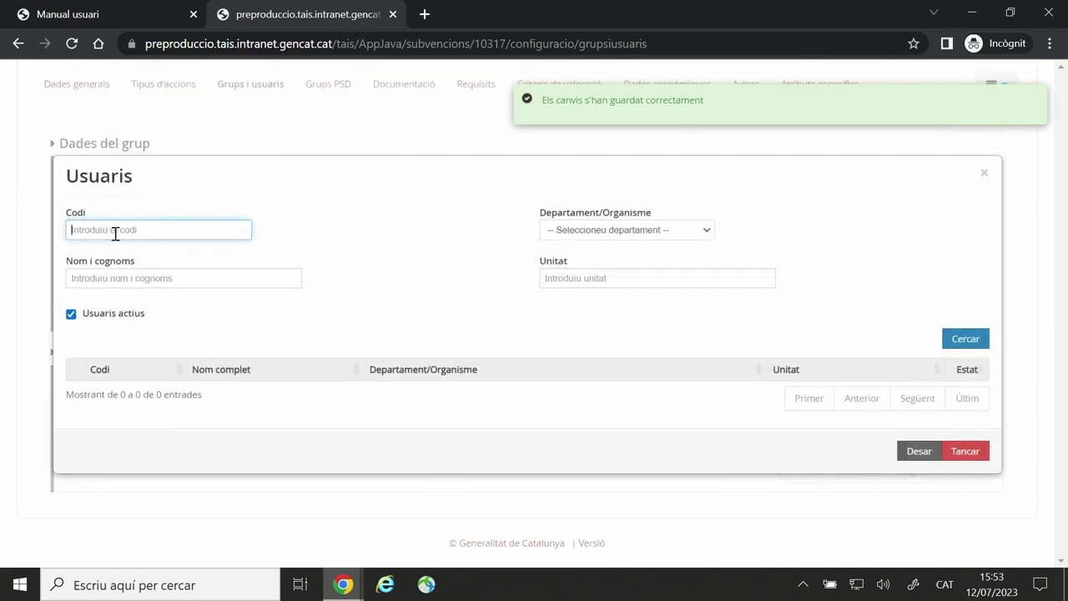
type("00000")
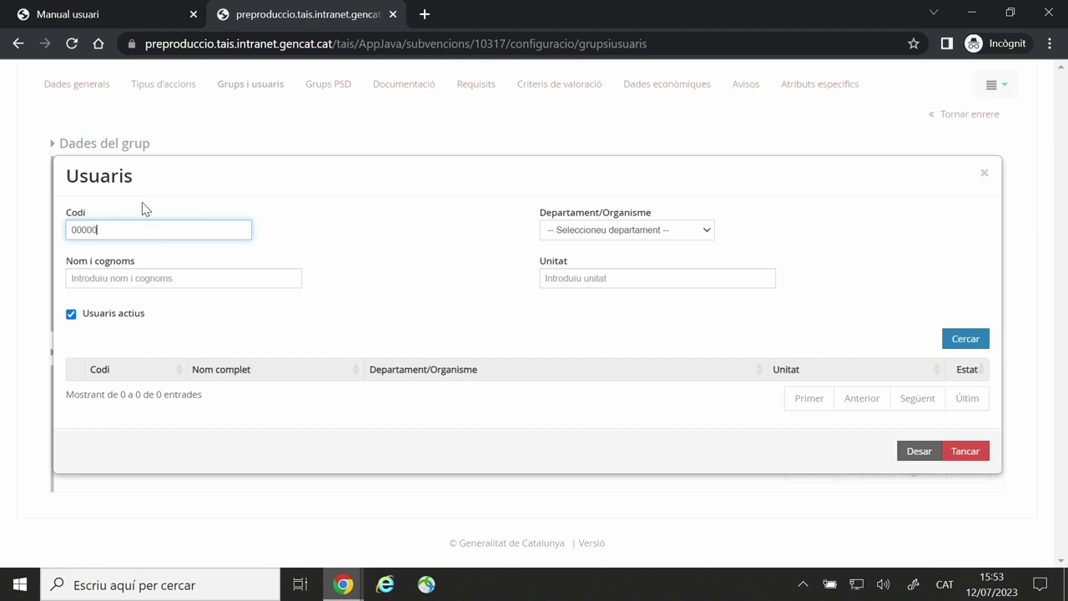
type("000")
left_click(971, 340)
left_click(77, 380)
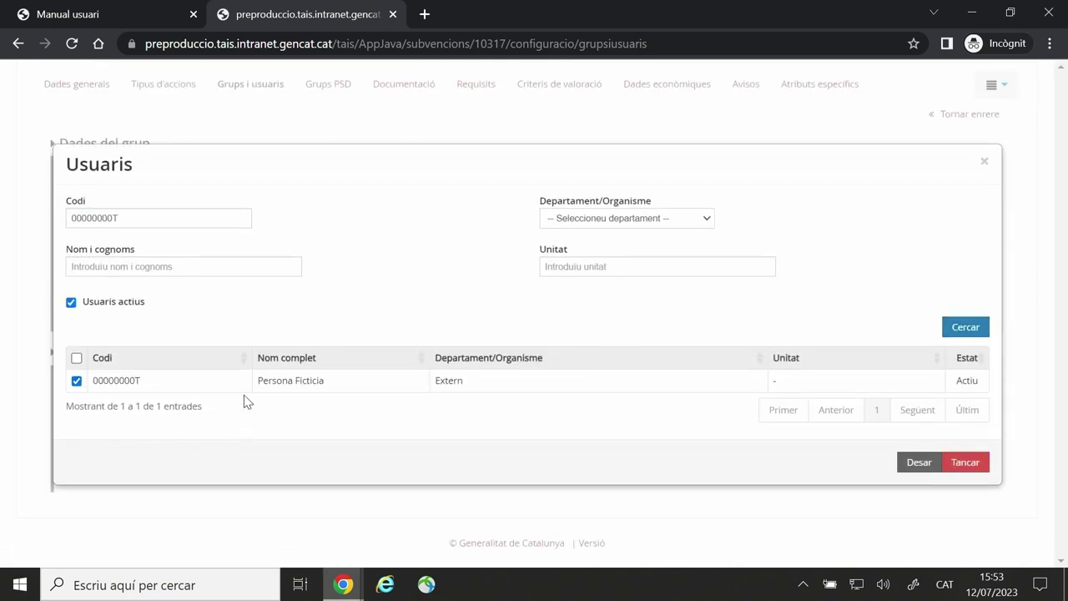
left_click(915, 461)
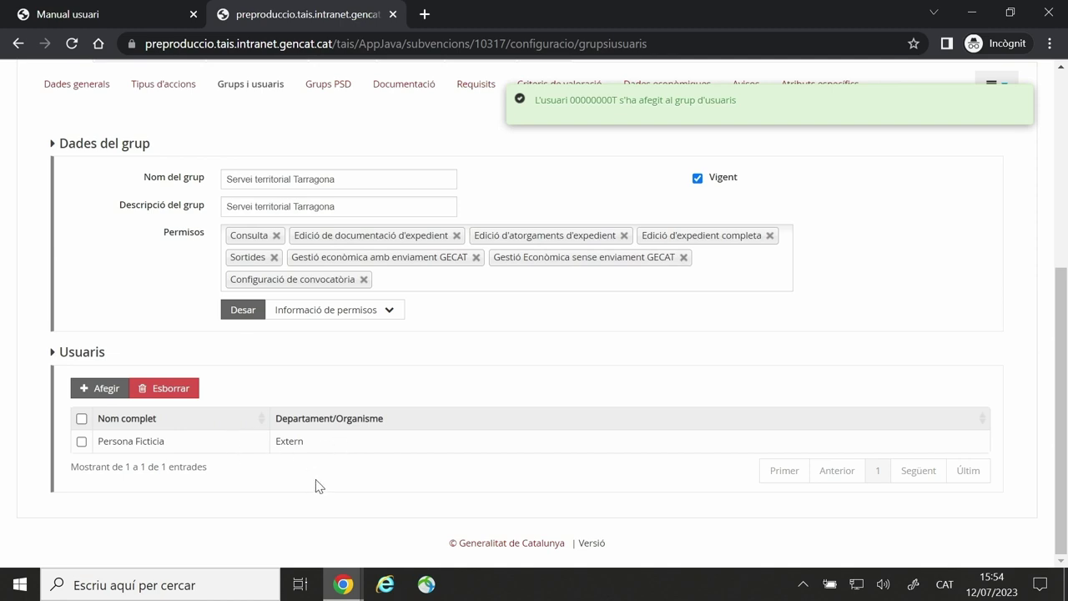
Return to the list of user groups and review the groups configured for the call.
scroll(320, 485, "up", 1)
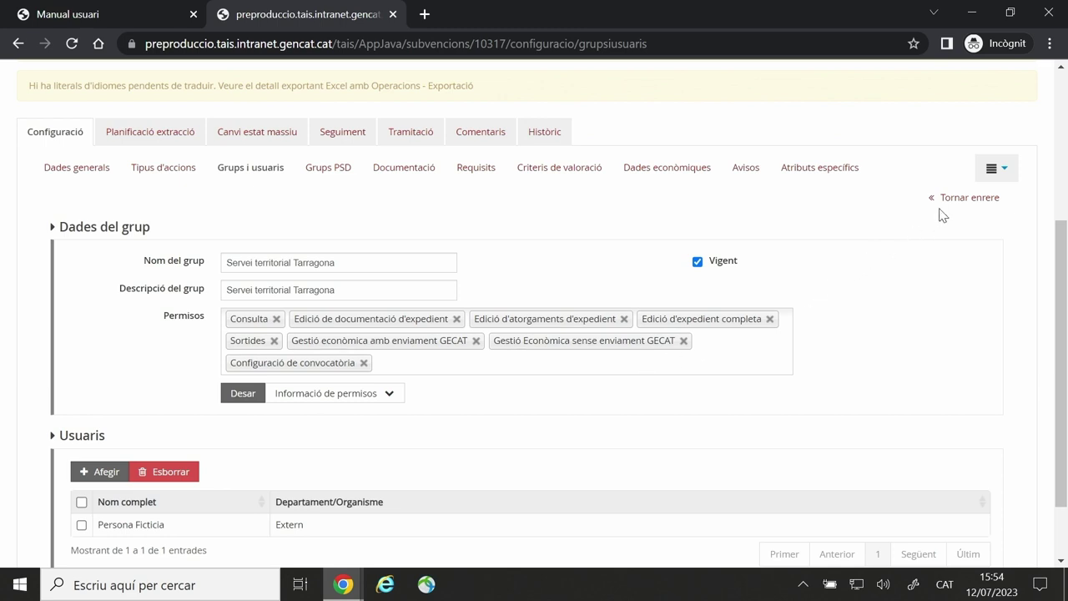
left_click(964, 201)
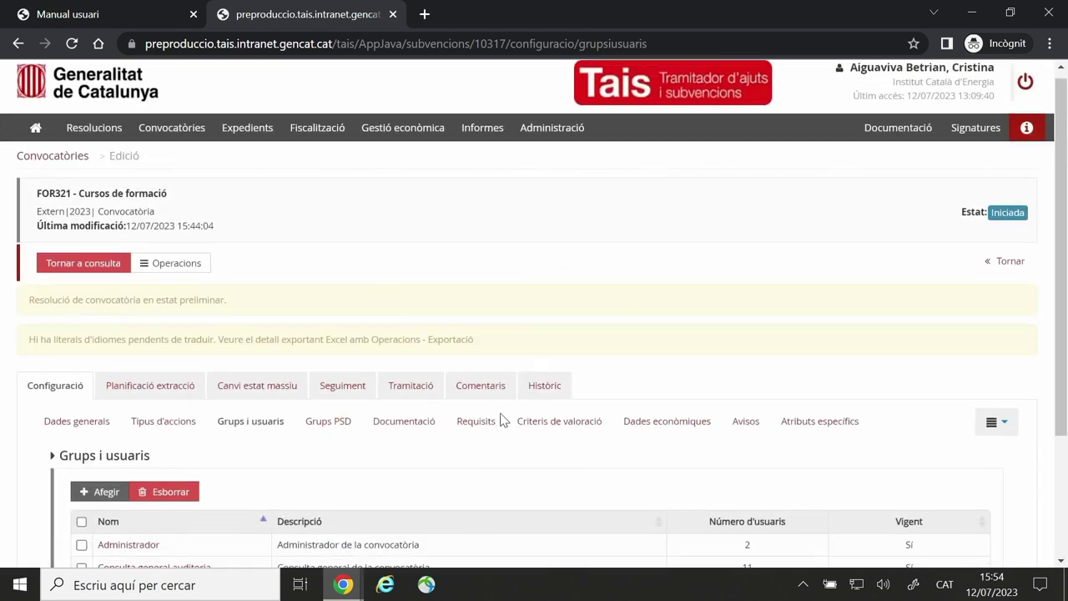
scroll(468, 421, "down", 2)
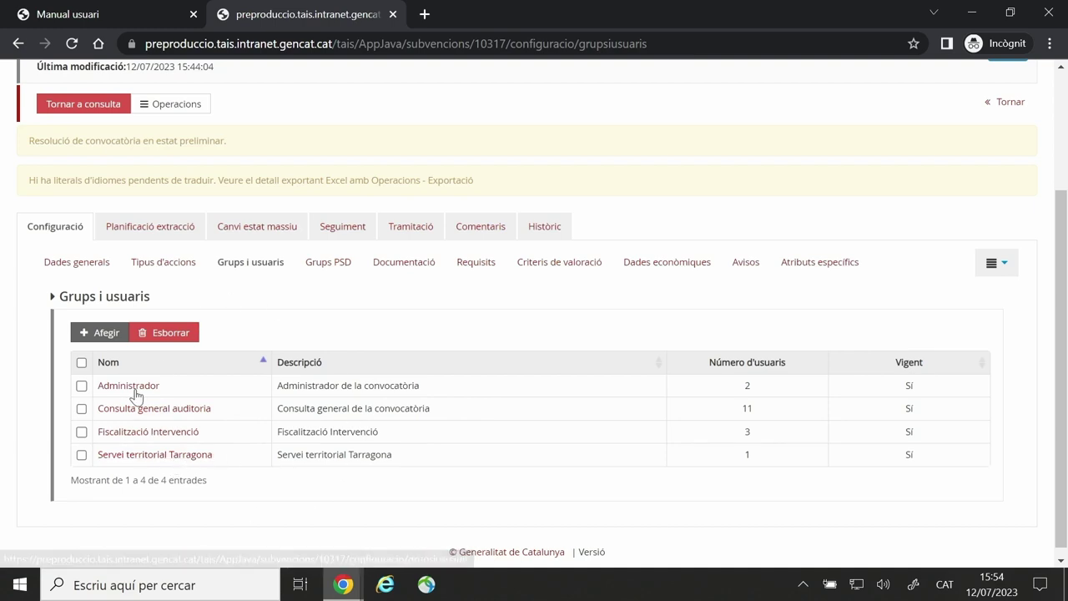
Create a PSD group for the call with the name and description "Direcció".
left_click(324, 265)
scroll(317, 279, "down", 2)
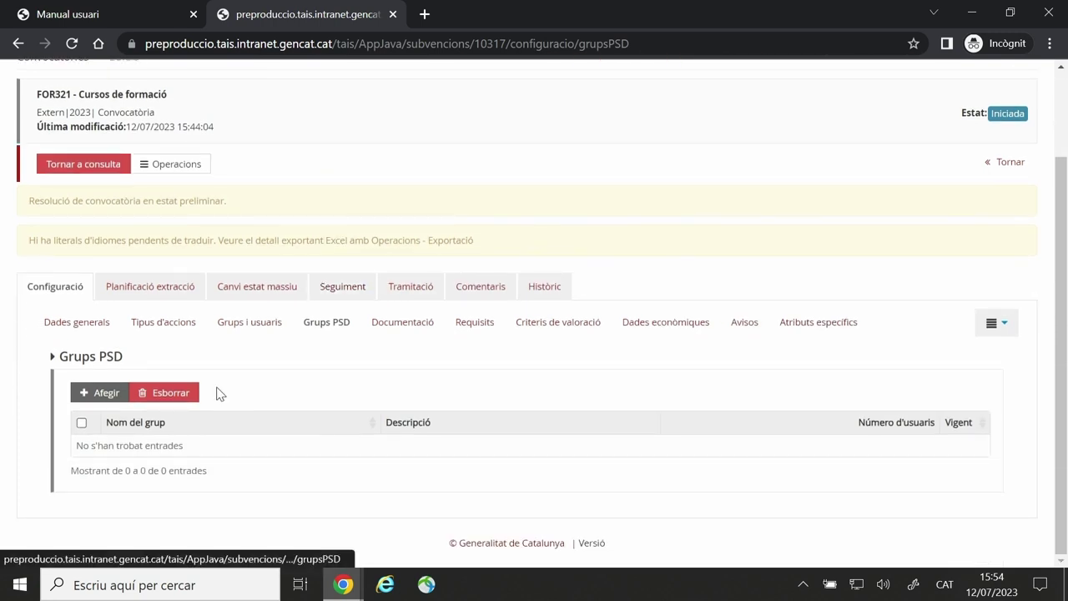
left_click(106, 394)
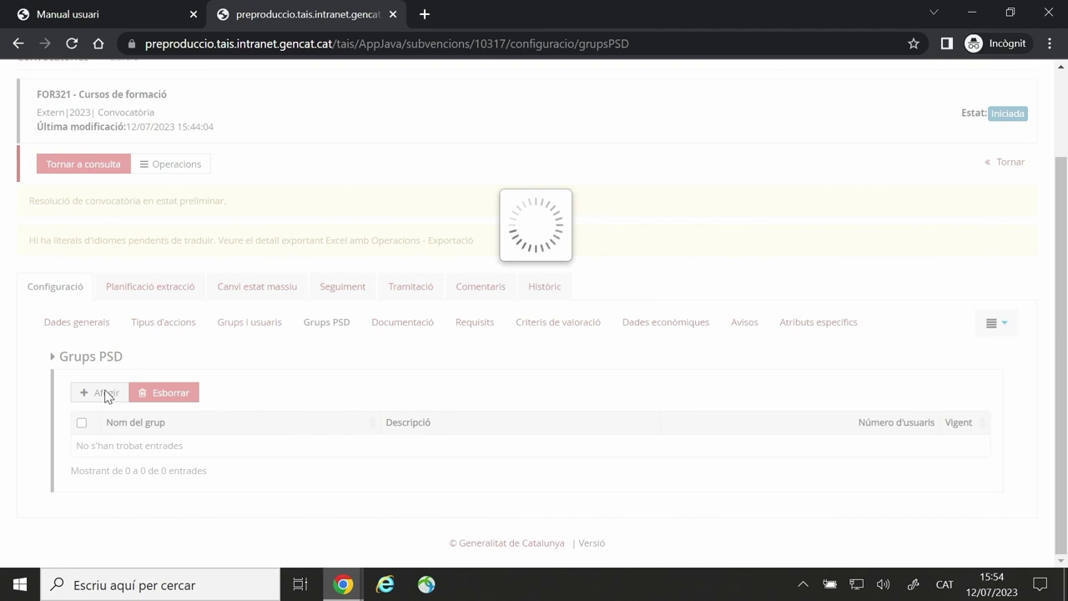
left_click(424, 291)
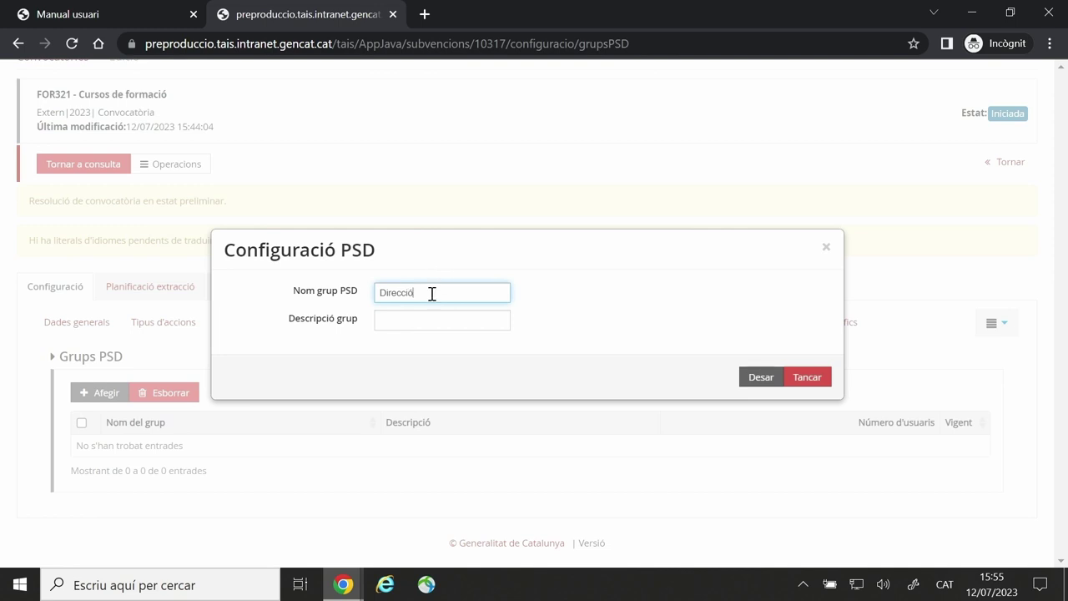
left_click_drag(432, 293, 370, 308)
key("ctrl+c")
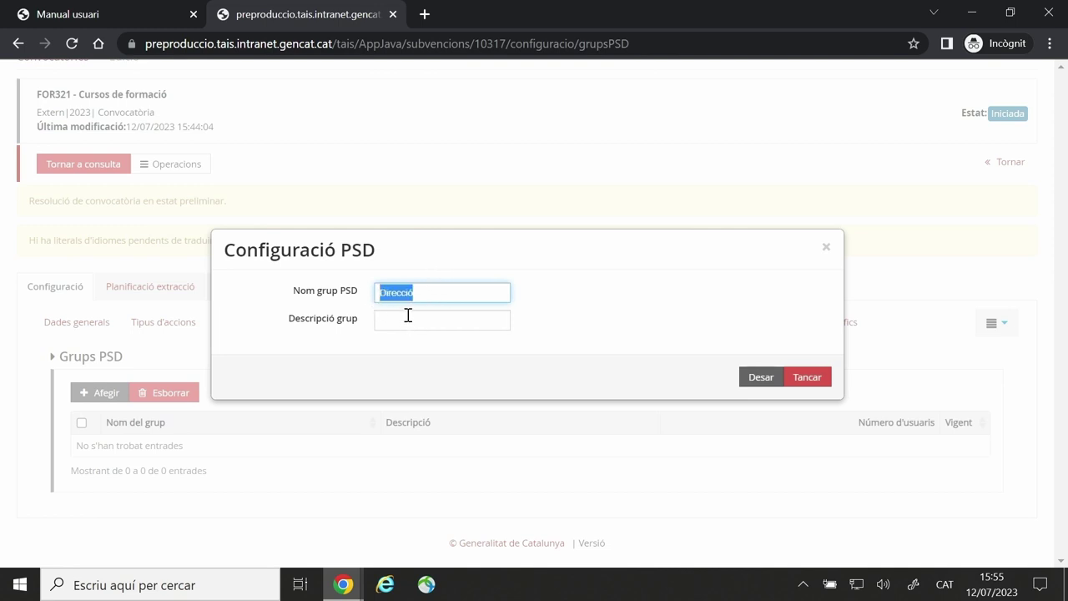
left_click(408, 317)
key("ctrl+v")
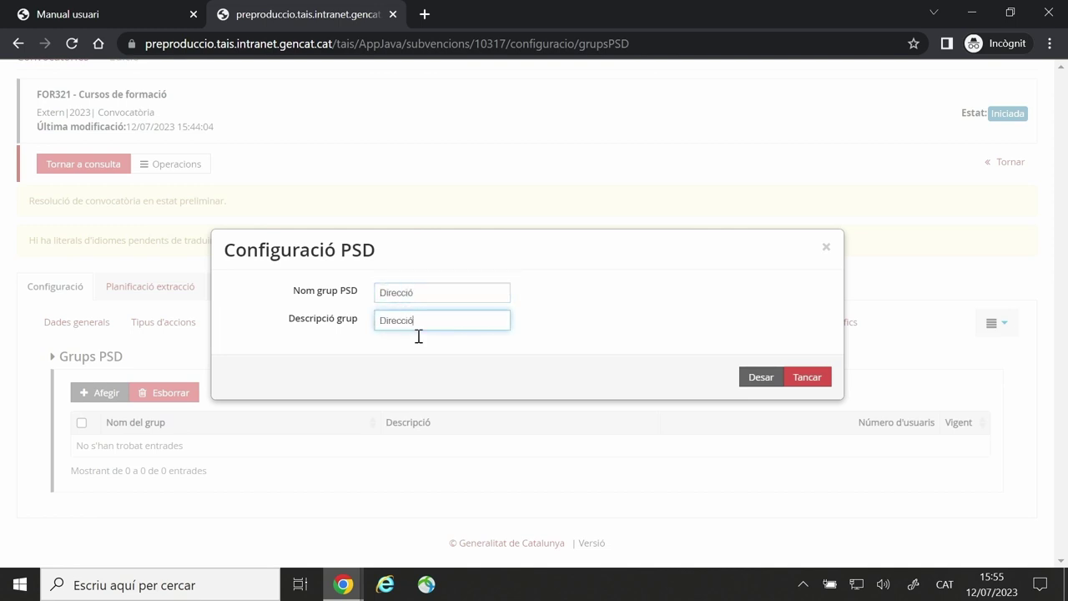
left_click(759, 377)
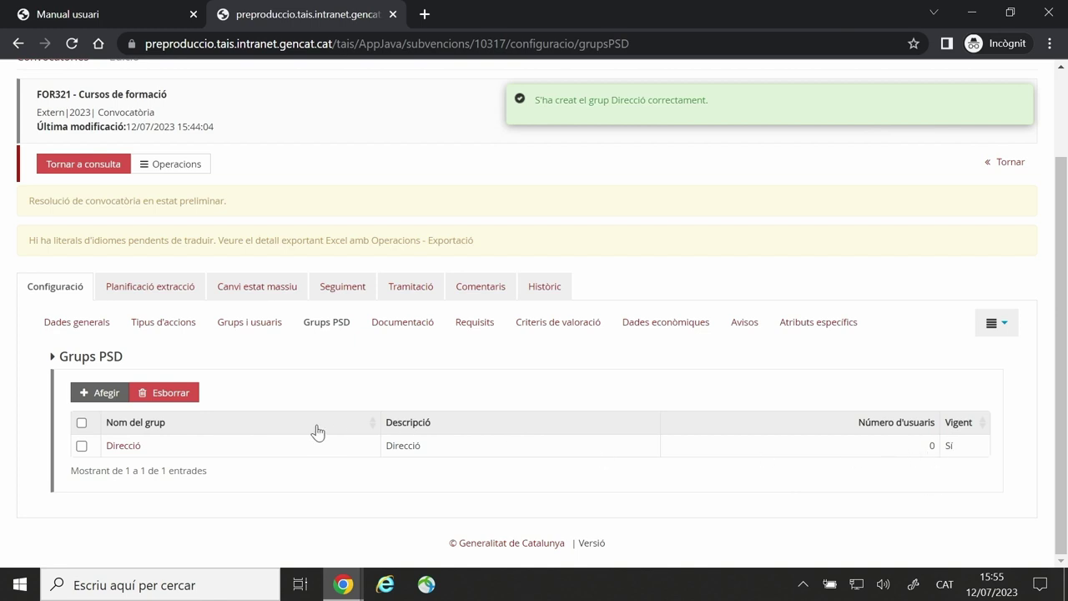
Open the Direcció PSD group and look up the user to add by entering the person's user code.
left_click(122, 445)
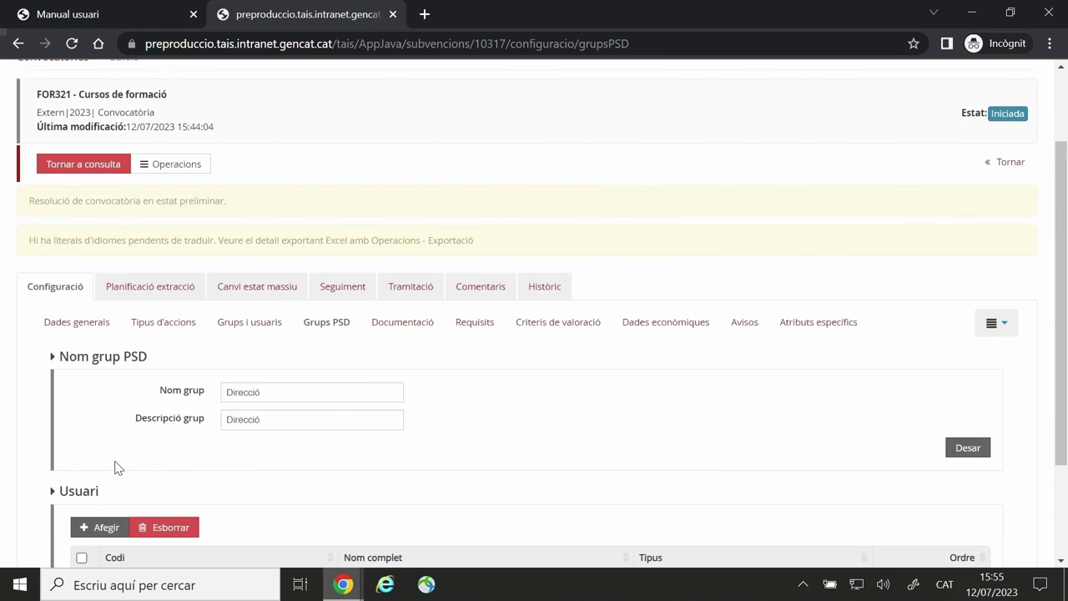
scroll(142, 440, "down", 2)
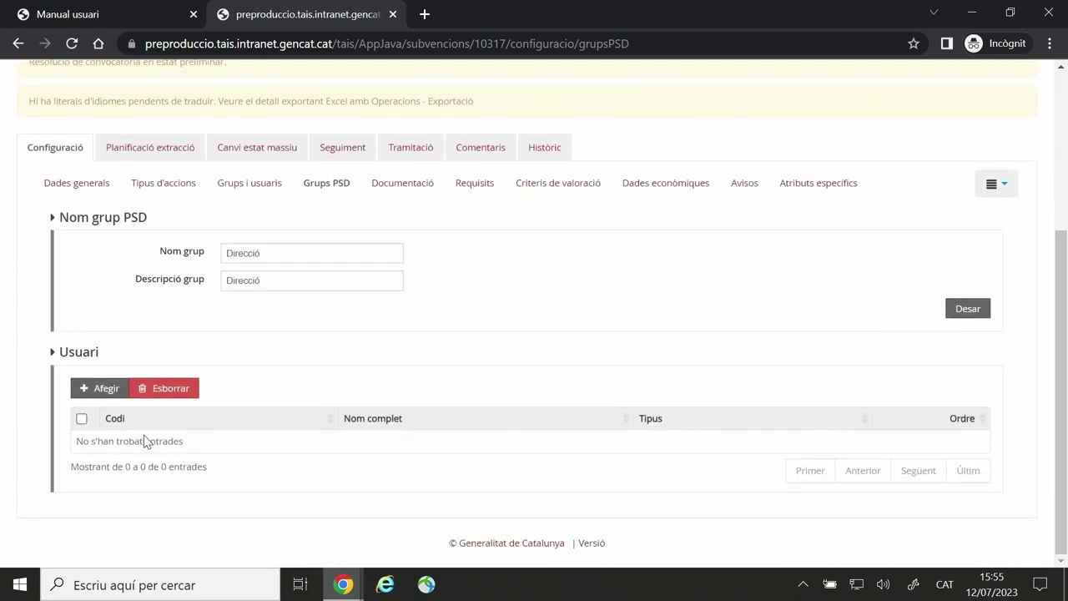
left_click(106, 388)
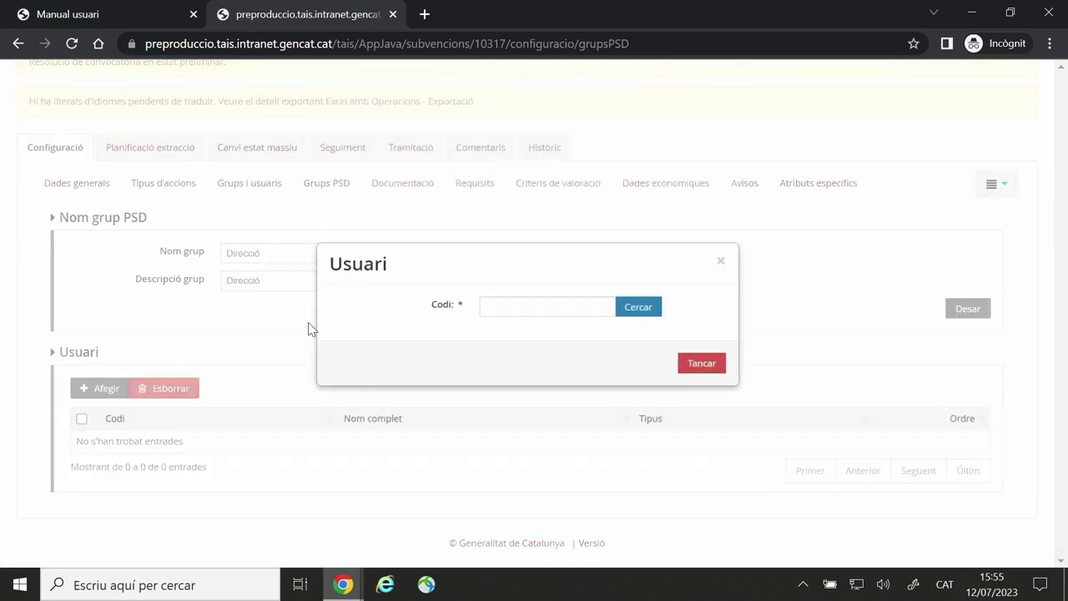
left_click(518, 309)
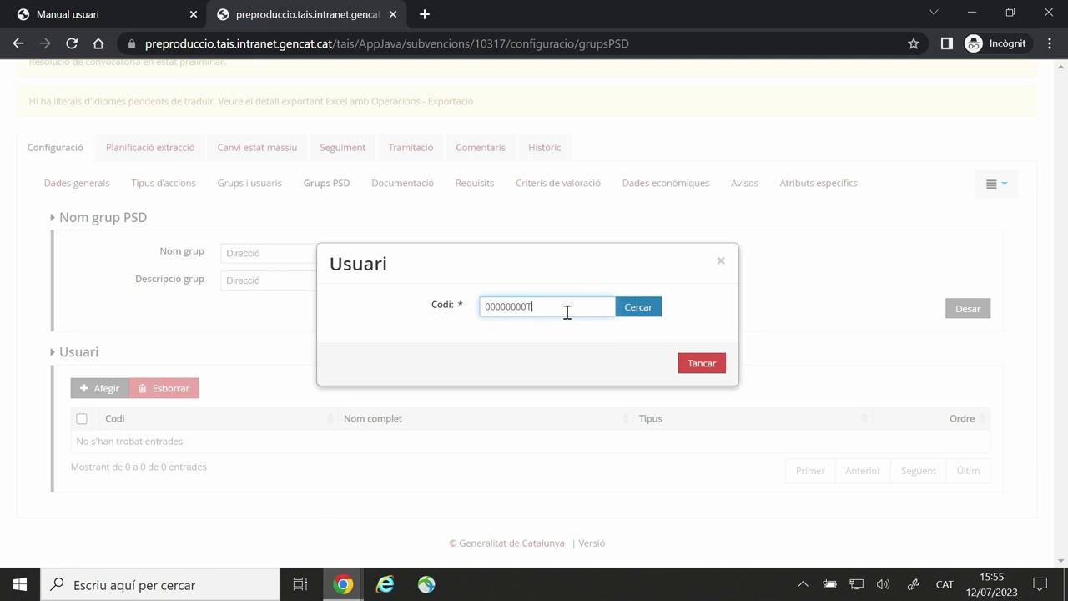
left_click(635, 308)
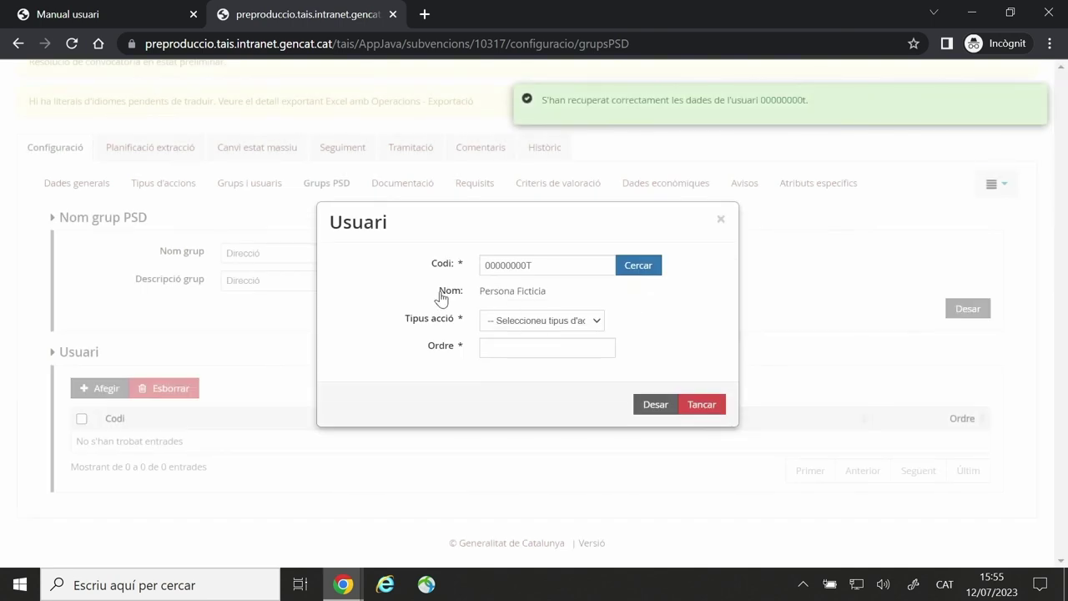
left_click_drag(474, 297, 559, 298)
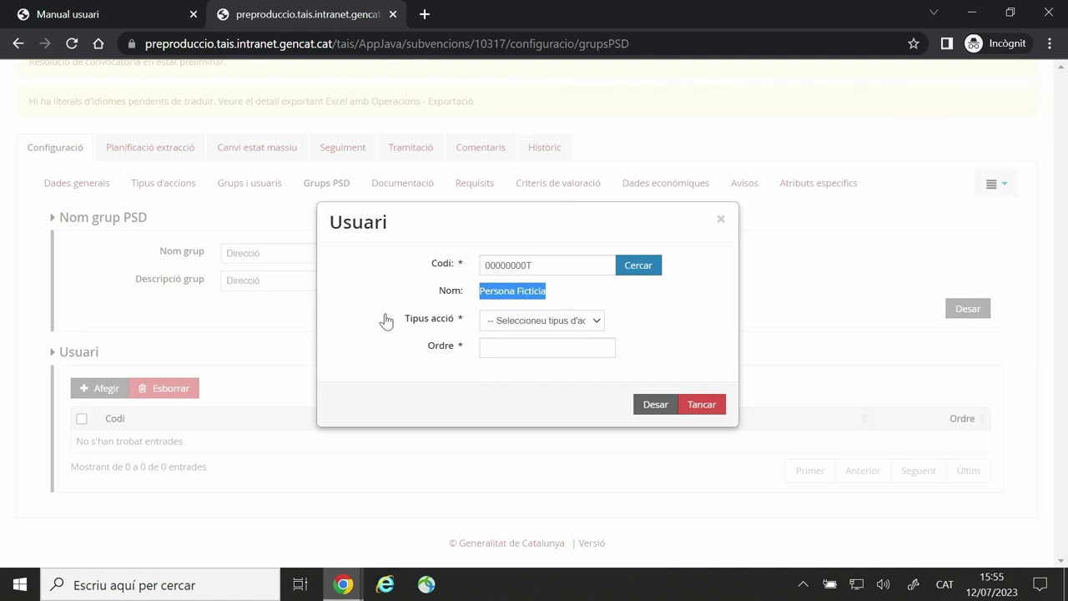
Assign the found user the action type "Signatura" with order 1, save the user and save the Direcció PSD group.
left_click(509, 326)
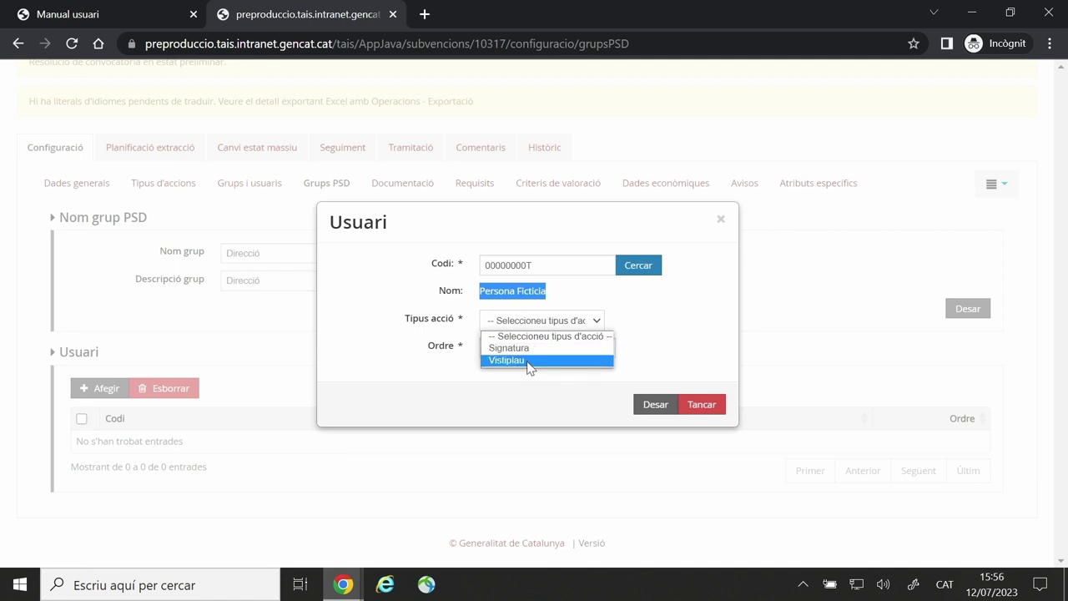
left_click(529, 360)
left_click(507, 346)
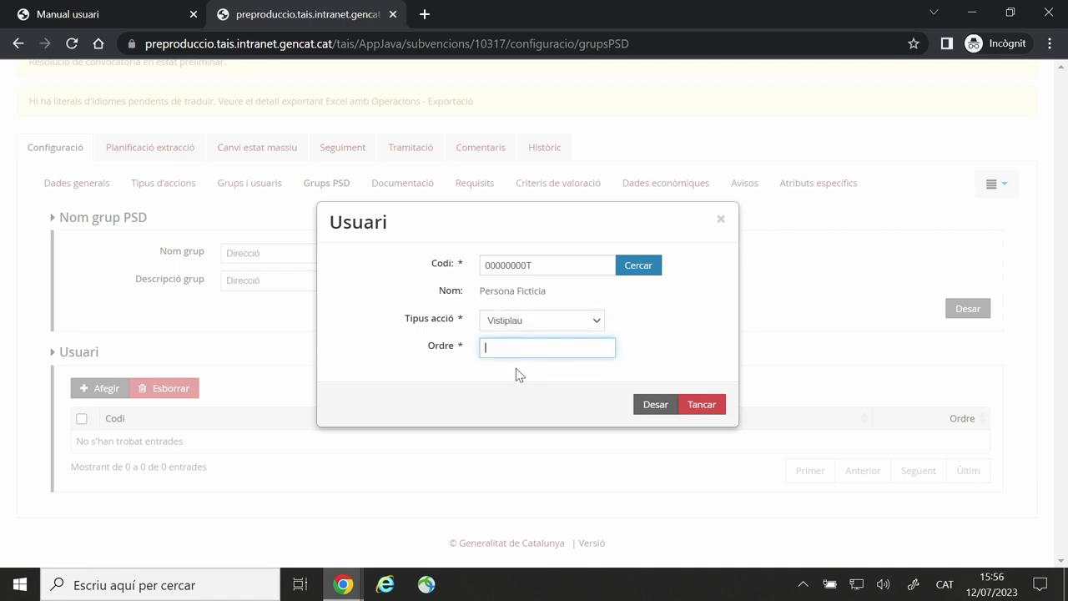
type("1")
left_click(545, 325)
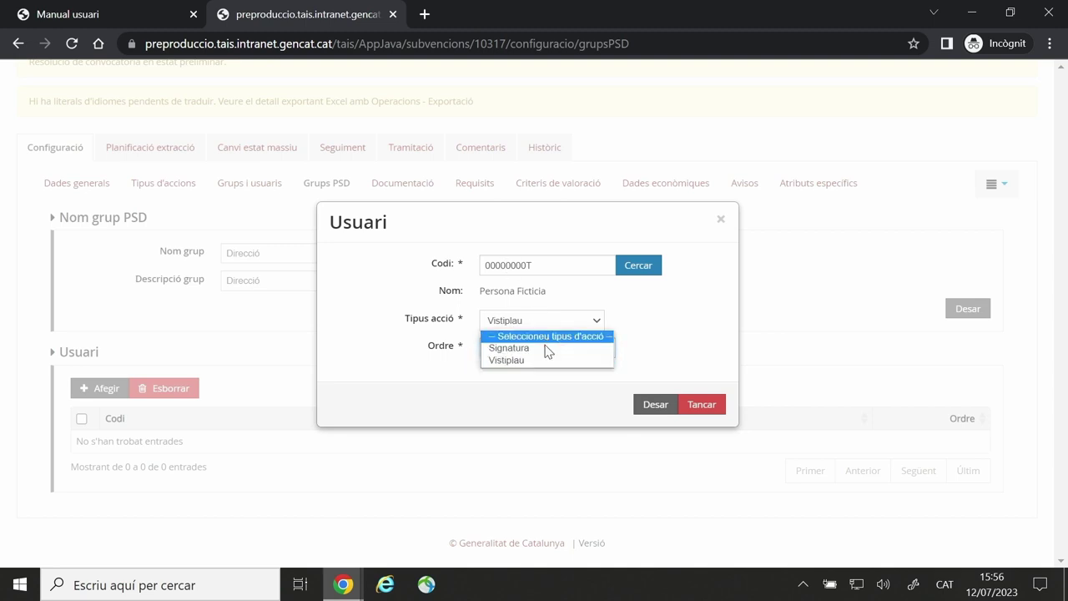
left_click(545, 349)
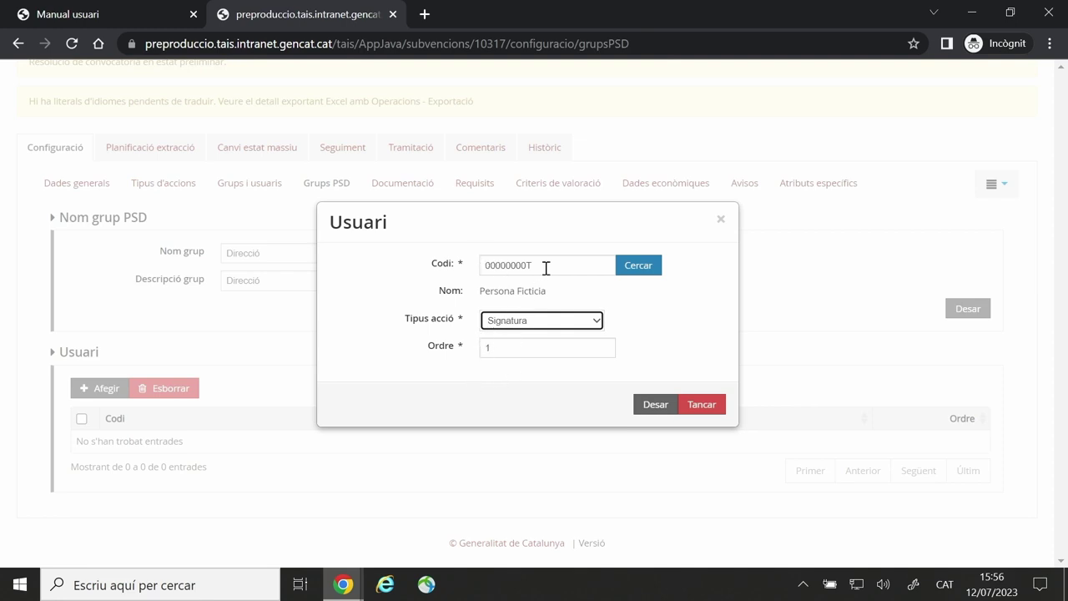
left_click(476, 347)
left_click_drag(477, 347, 488, 350)
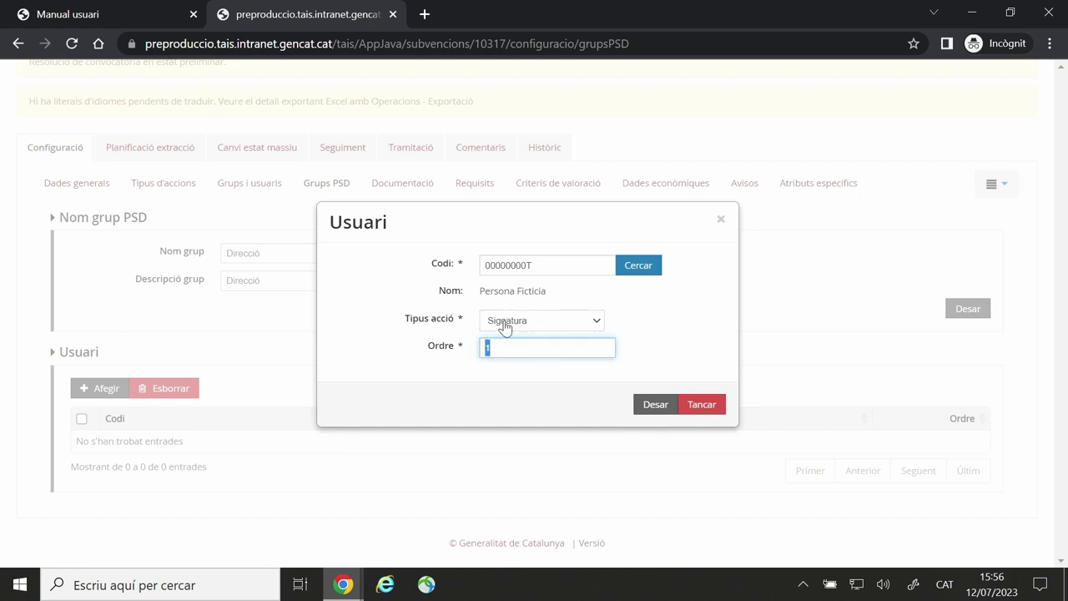
left_click(656, 404)
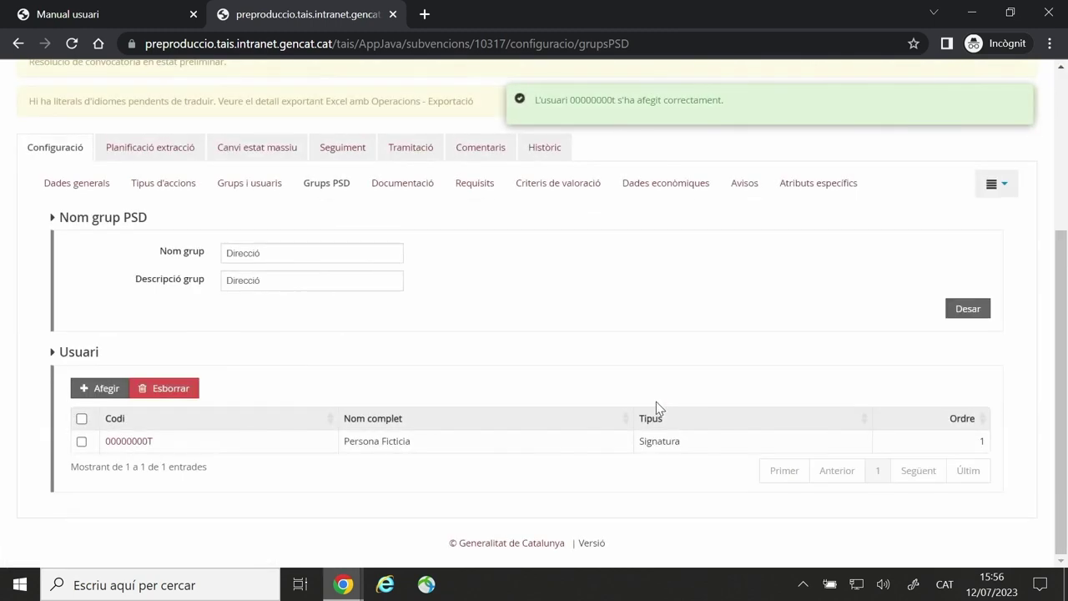
left_click(965, 311)
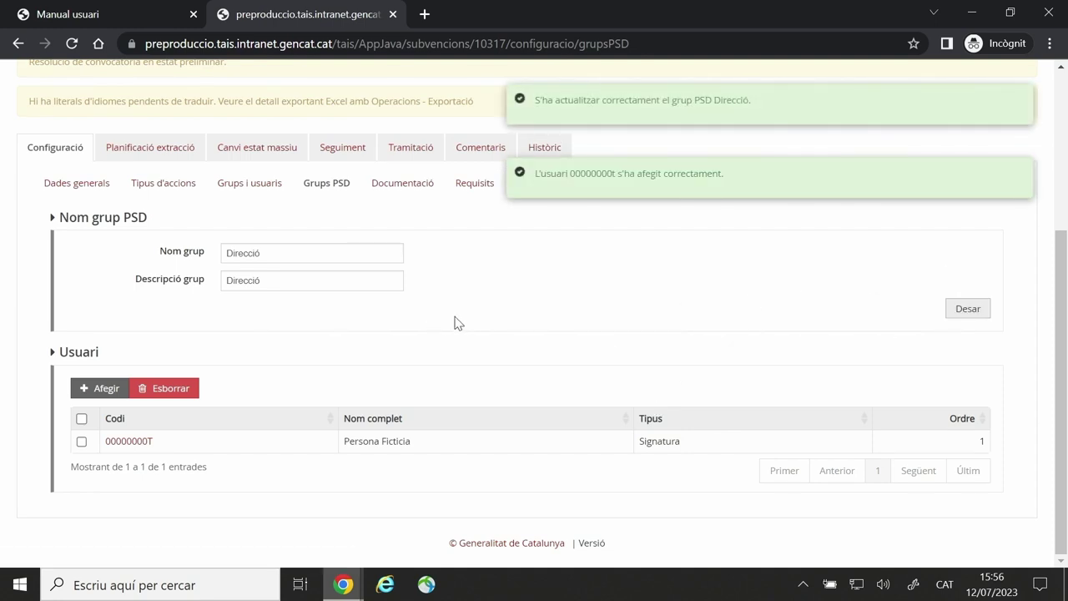
Review the permissions and users of the Servei territorial Tarragona group, and return to the list of PSD groups.
scroll(624, 331, "up", 1)
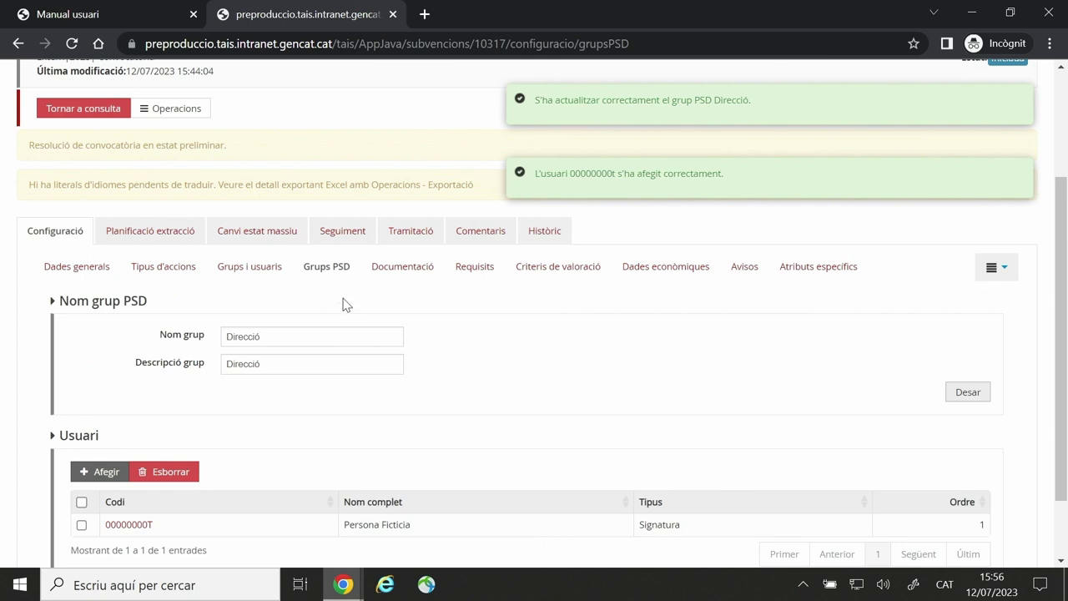
left_click(248, 266)
scroll(300, 392, "down", 2)
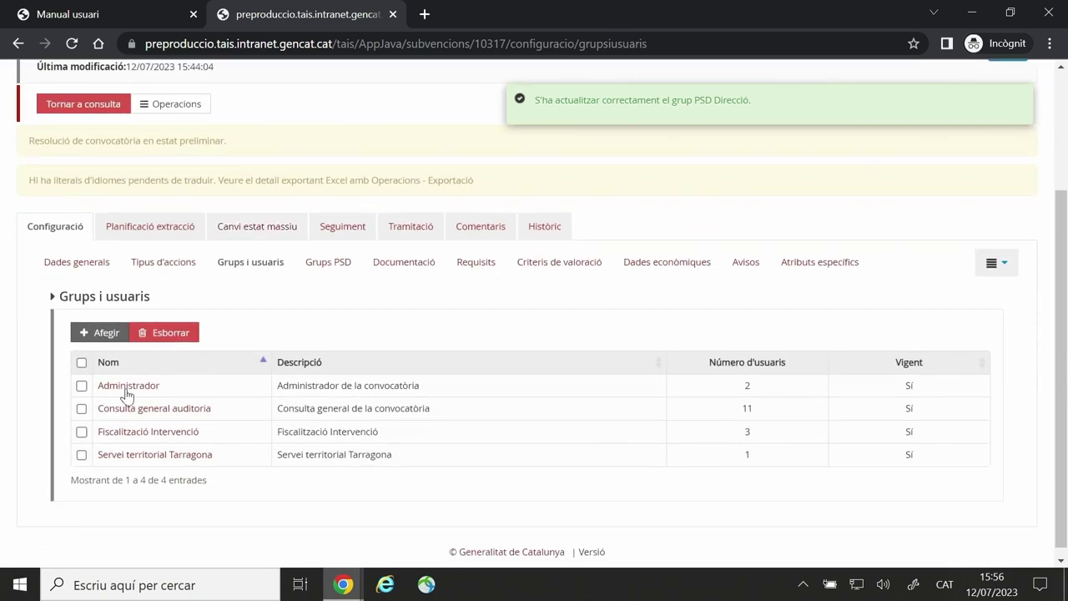
left_click(145, 453)
scroll(145, 453, "down", 2)
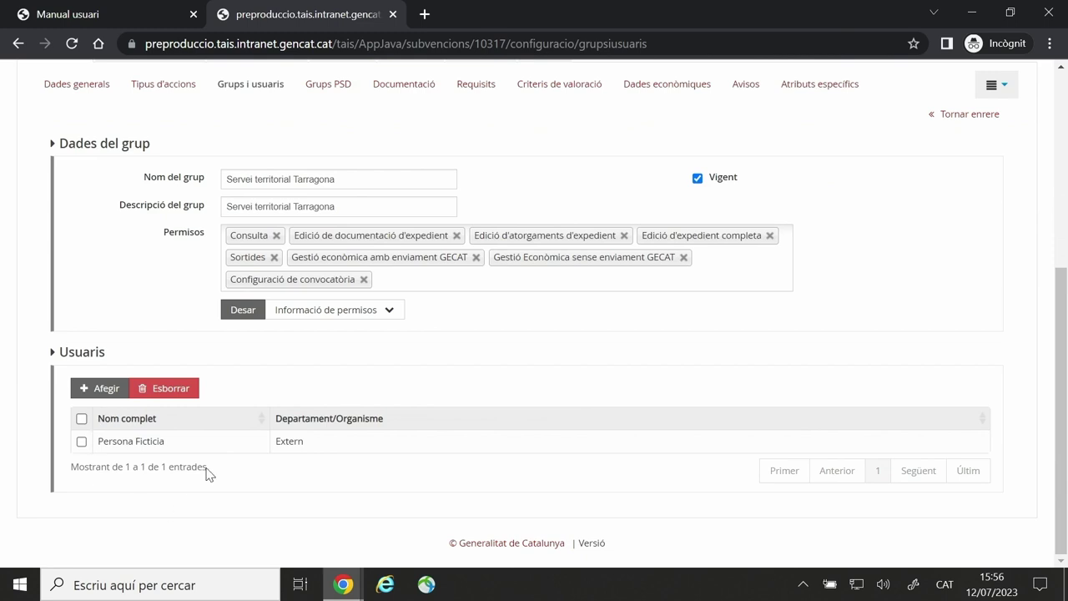
scroll(169, 453, "up", 4)
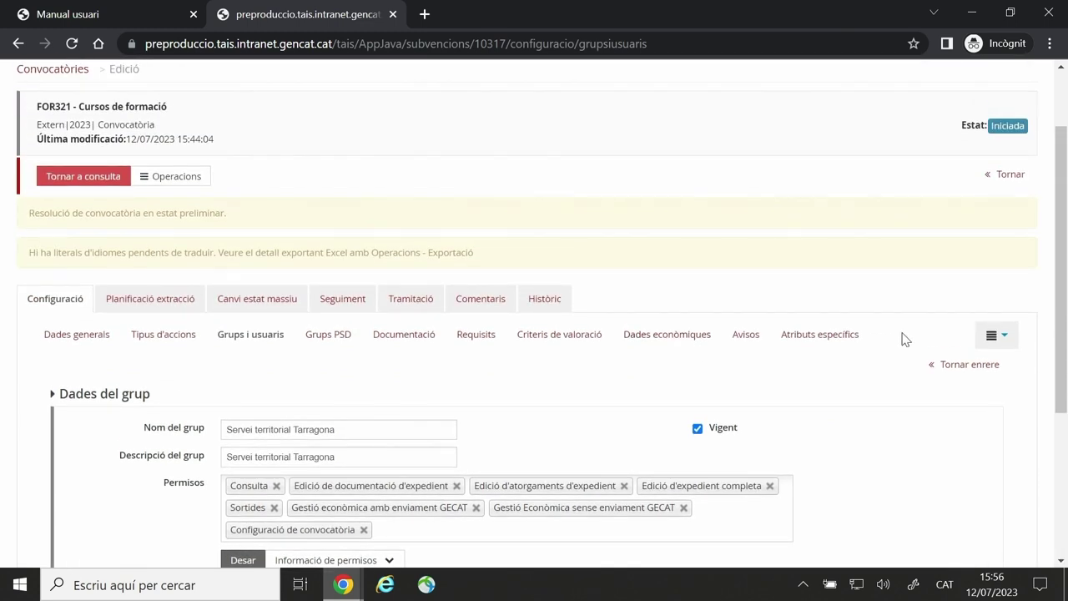
left_click(959, 365)
scroll(346, 429, "down", 1)
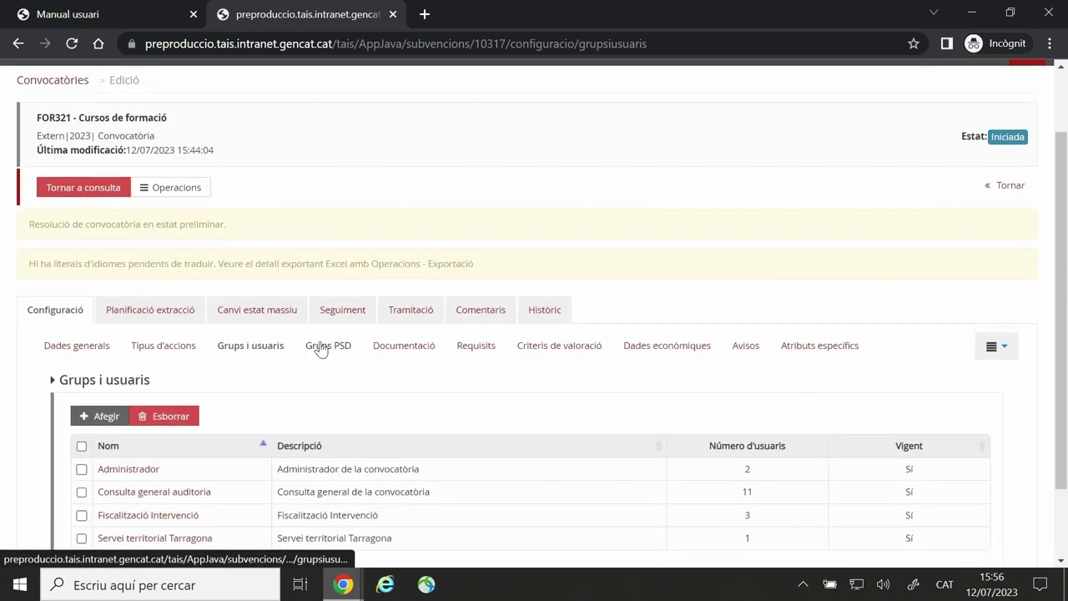
left_click(321, 349)
scroll(326, 350, "down", 1)
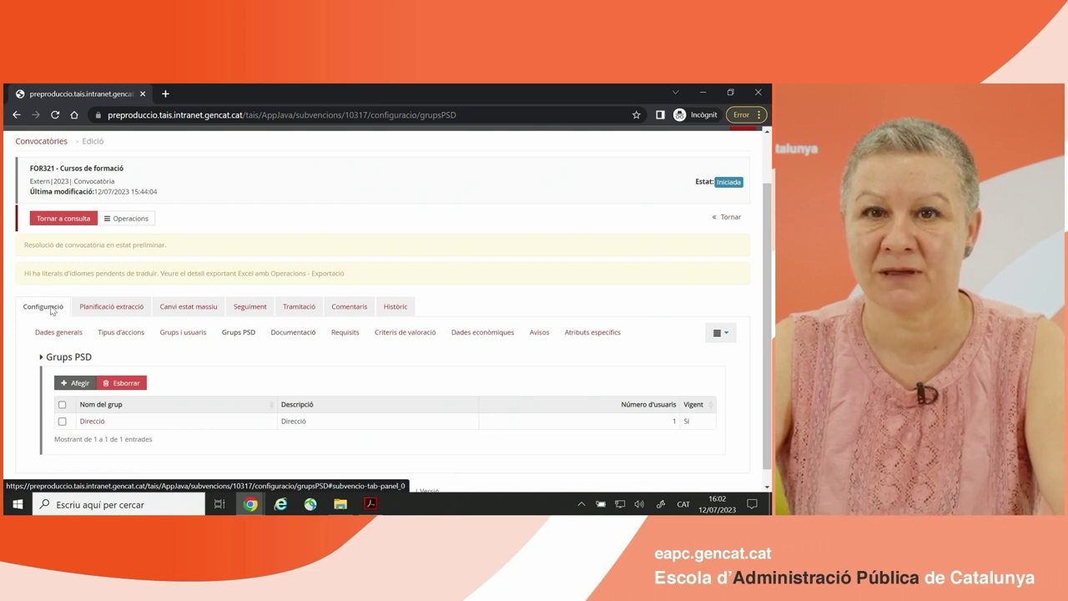
Open the call's documentation configuration and review the input document types defined for the call.
left_click(290, 333)
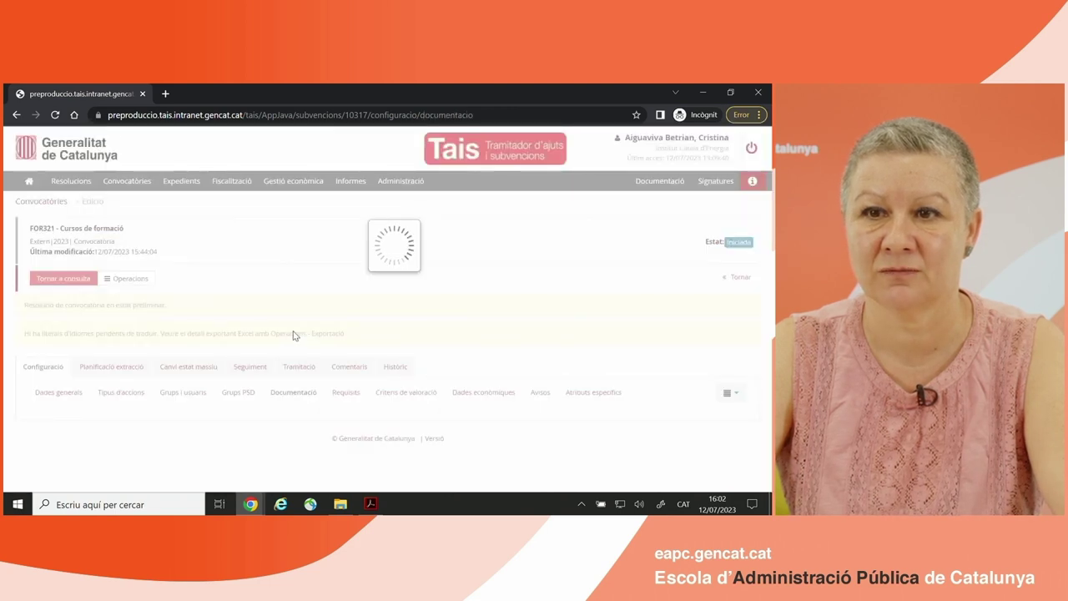
scroll(293, 334, "down", 2)
scroll(294, 331, "down", 1)
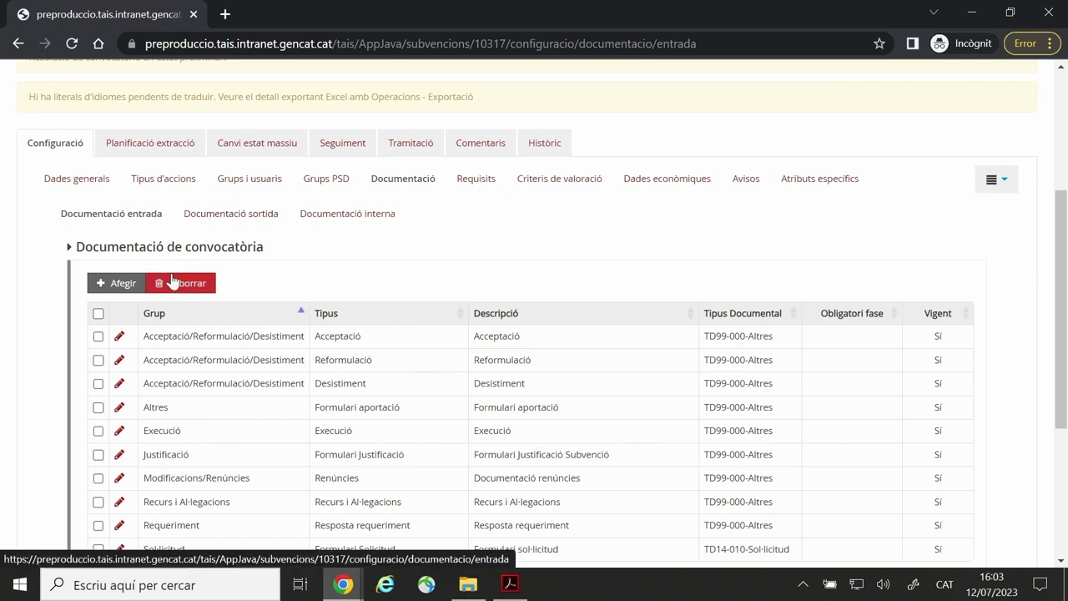
scroll(172, 280, "down", 2)
scroll(172, 280, "up", 1)
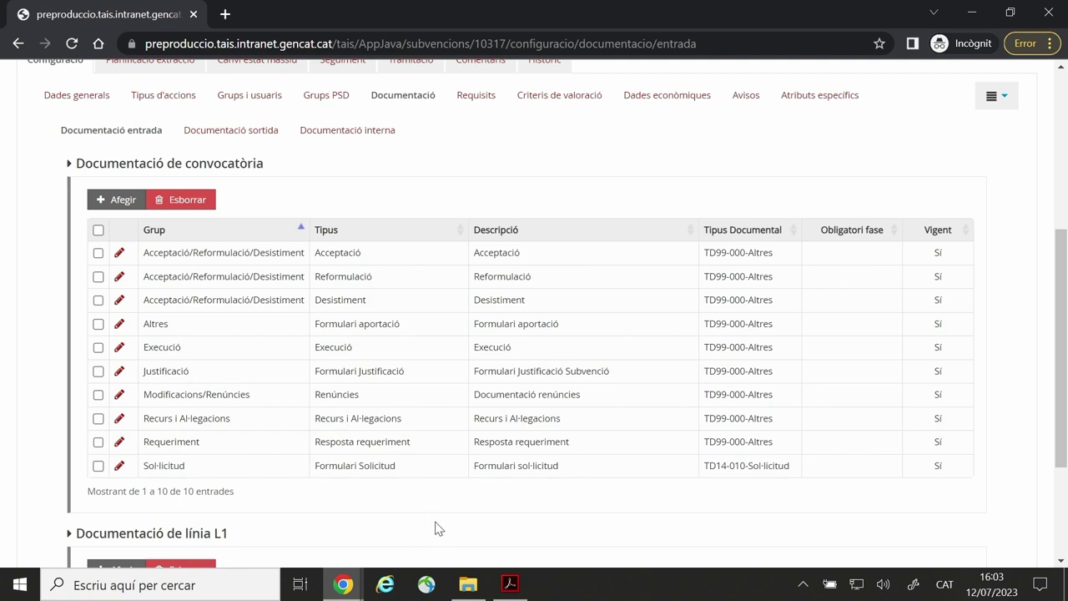
Switch to the user manual in Acrobat Reader, read its input document type tables full screen, and return to Tais in Chrome.
left_click(511, 582)
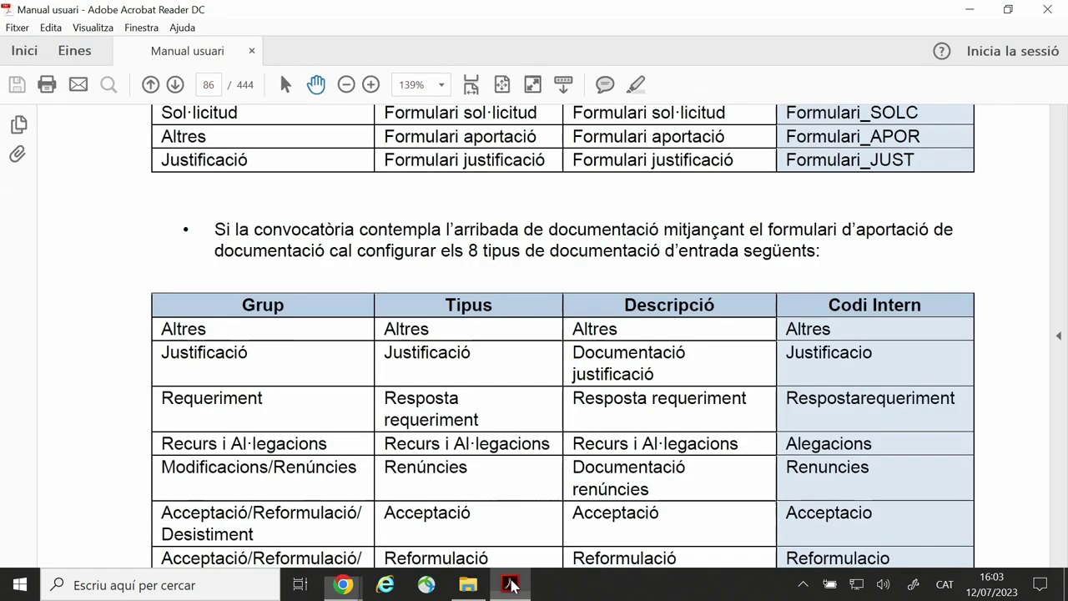
left_click(531, 85)
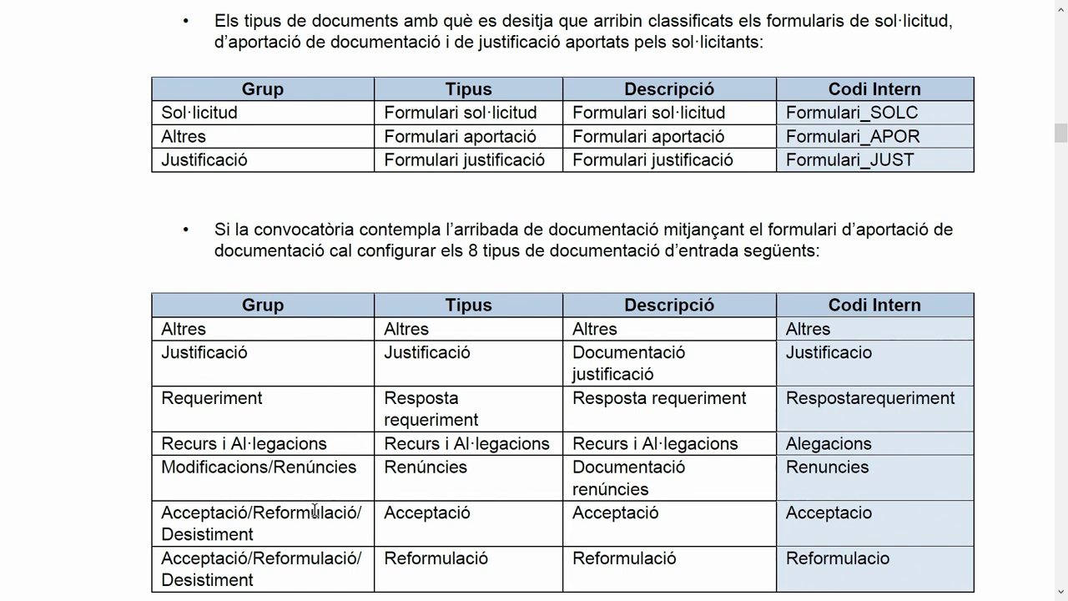
key("Escape")
mouse_move(342, 584)
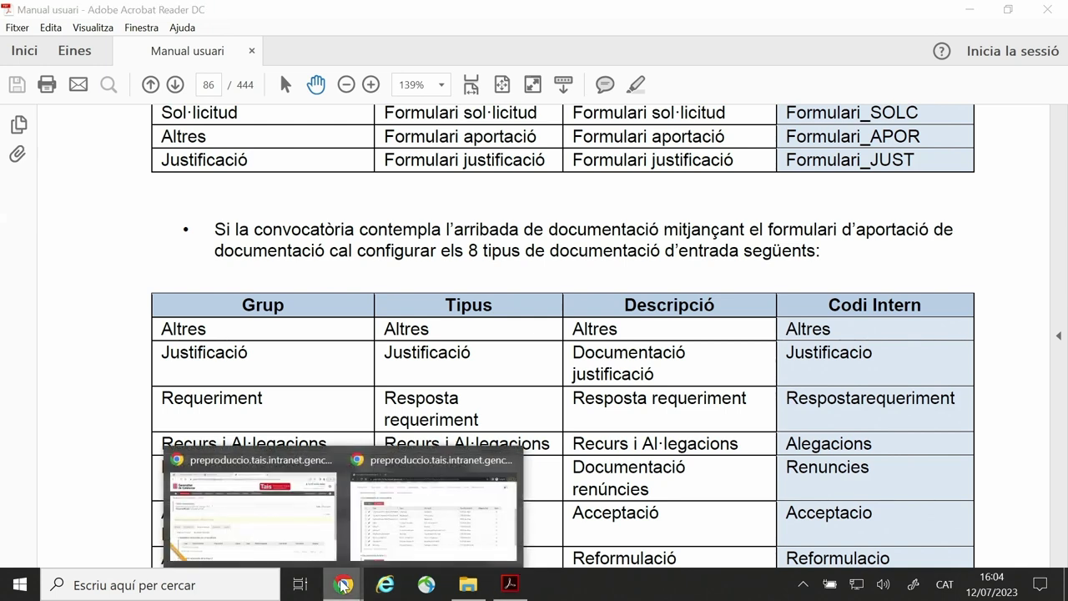
left_click(397, 514)
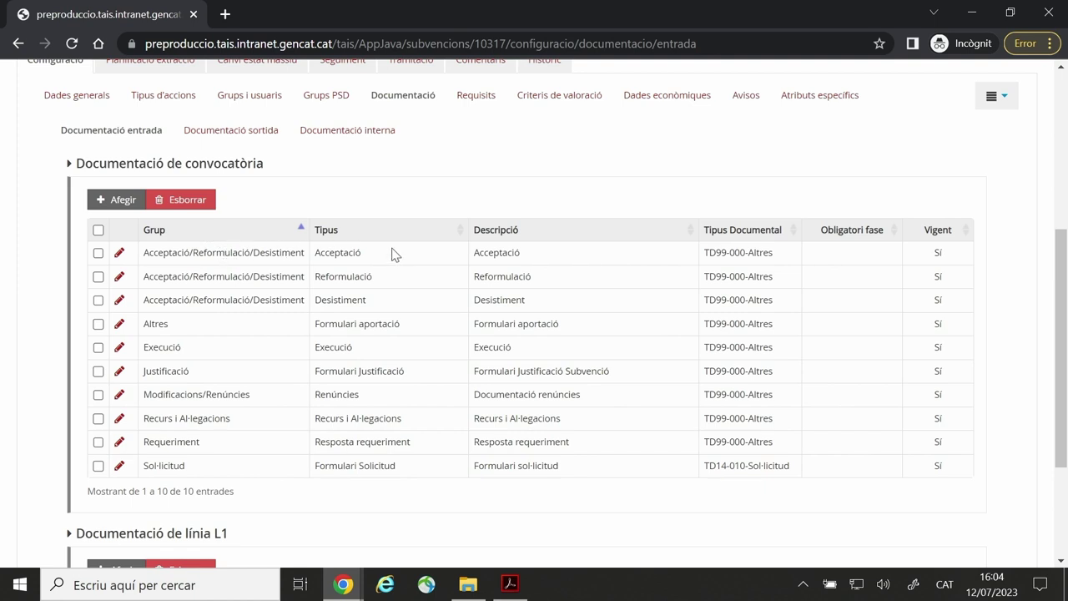
Examine the Acceptació input document type, including its archive code and external documents, and close it without changes.
left_click_drag(381, 255, 320, 266)
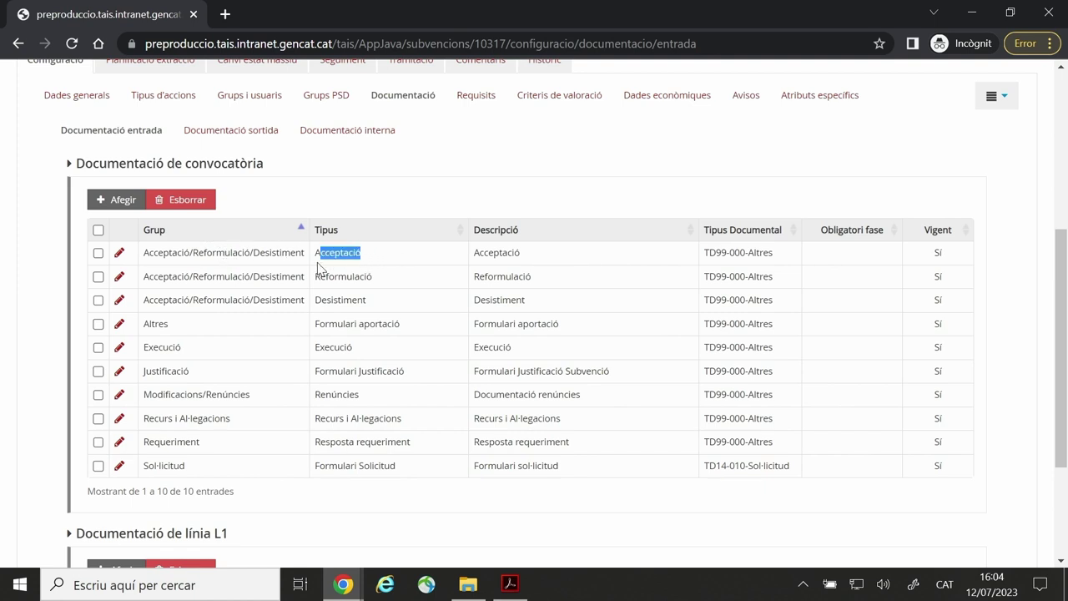
left_click(557, 260)
left_click_drag(546, 256, 476, 265)
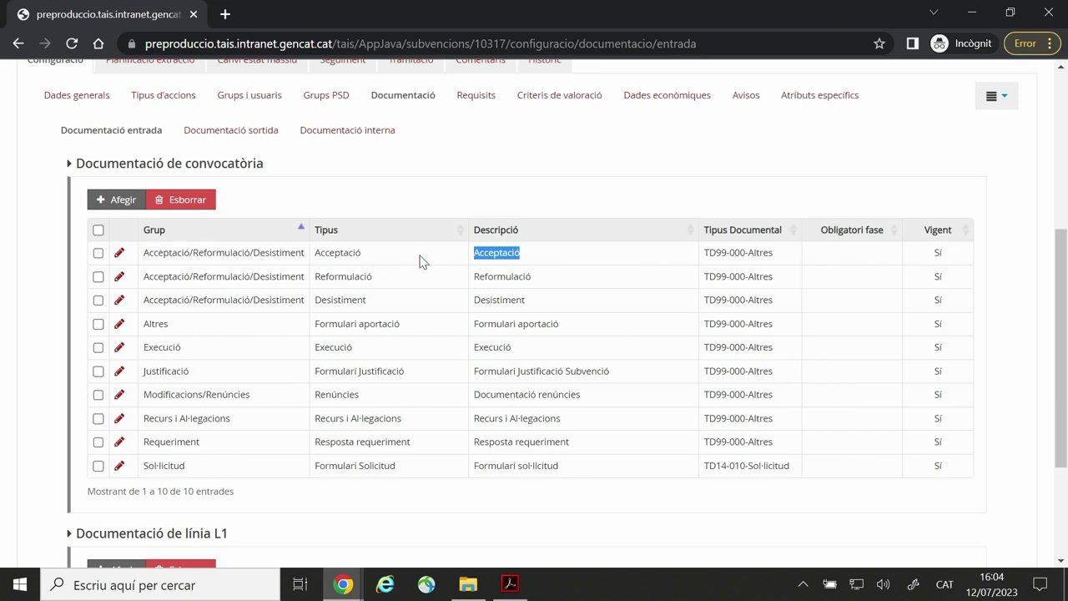
left_click(119, 253)
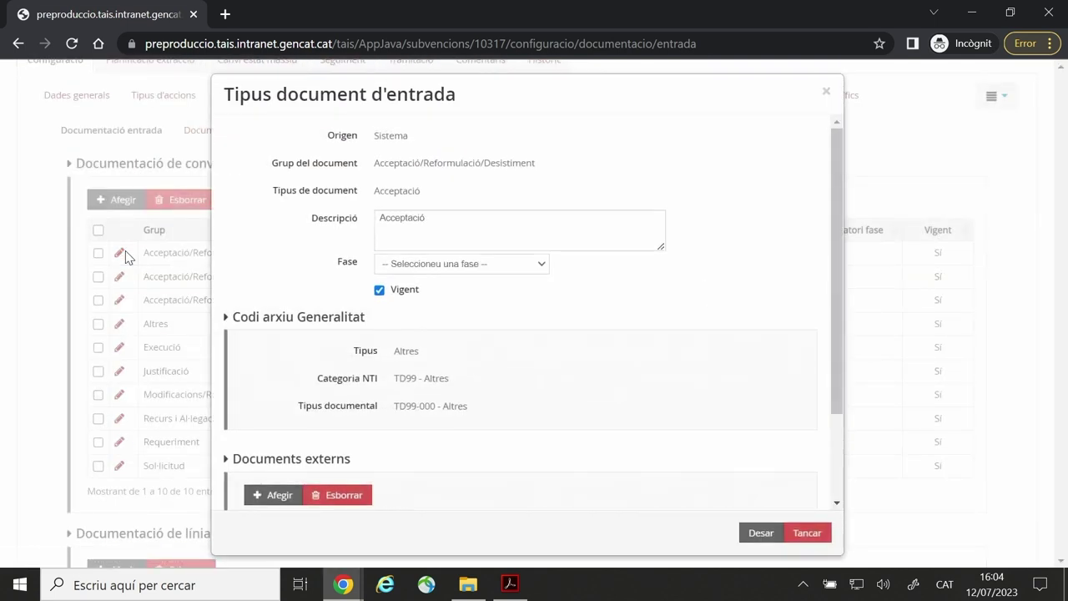
scroll(584, 379, "down", 1)
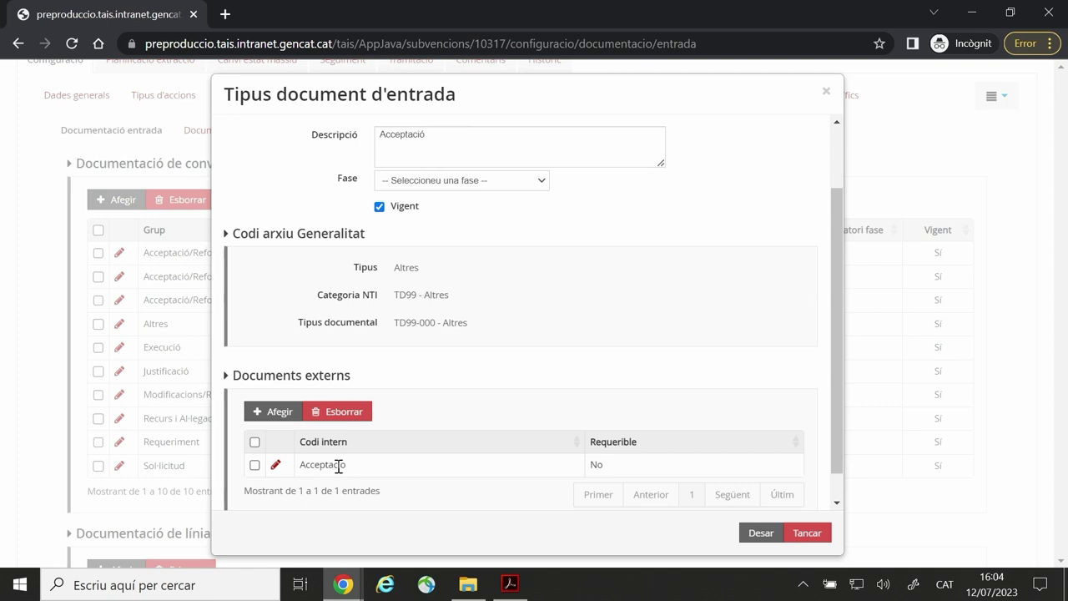
left_click(300, 446)
scroll(332, 475, "down", 2)
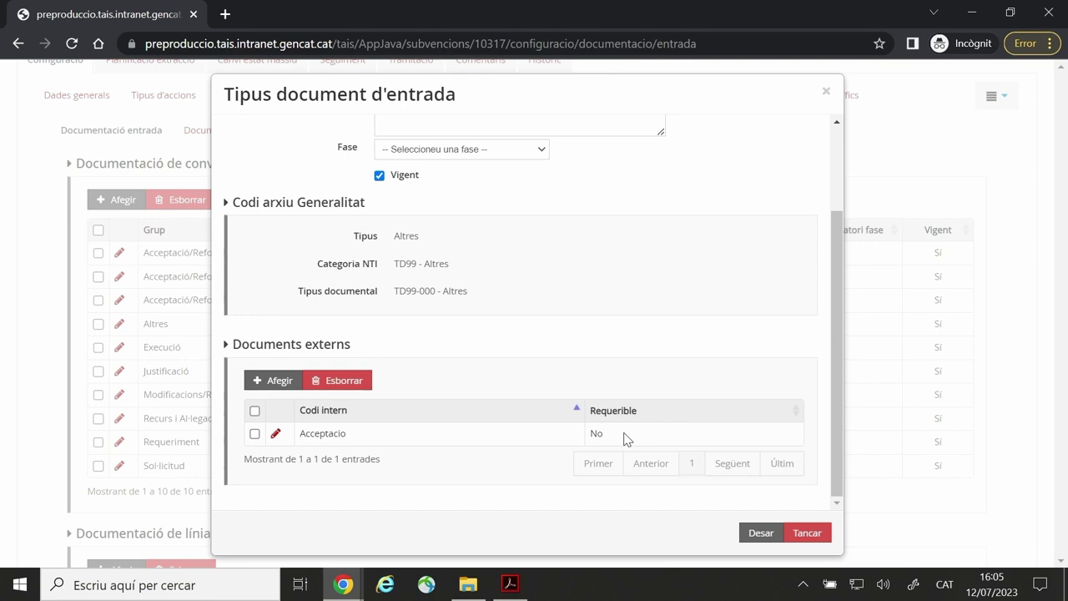
left_click(804, 532)
Start a new input document type in the call documentation with group Sol·licitud and document type name "Memòria Tècnica".
scroll(444, 443, "down", 2)
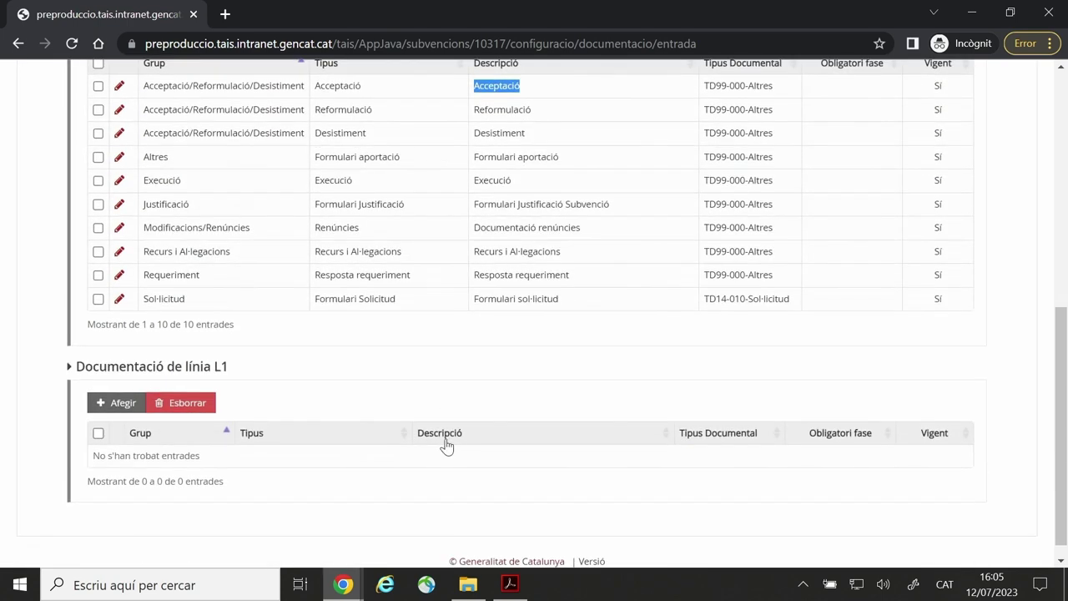
scroll(399, 441, "up", 1)
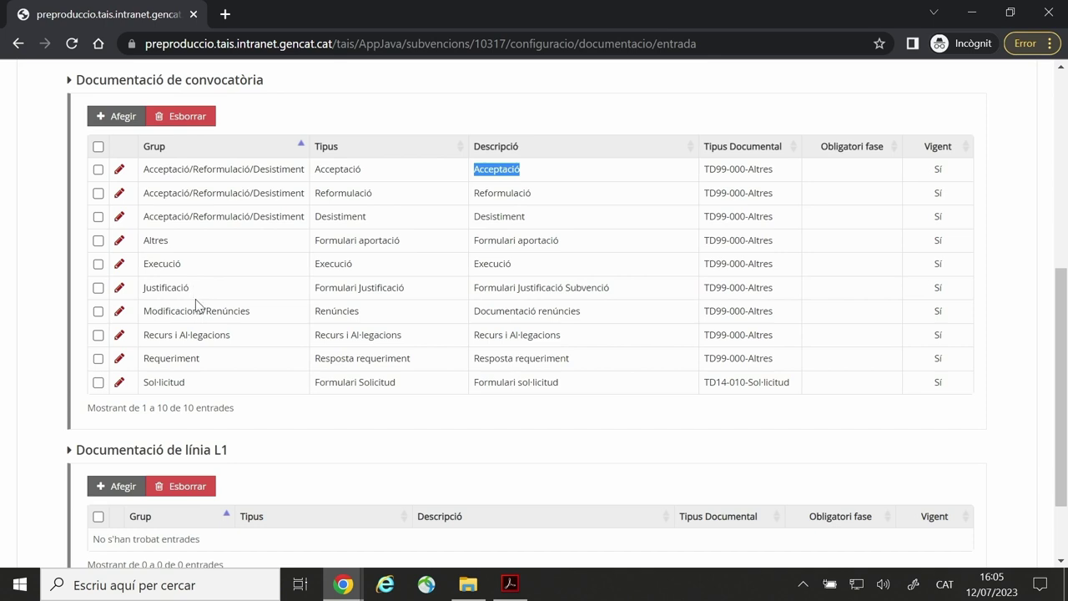
left_click(106, 117)
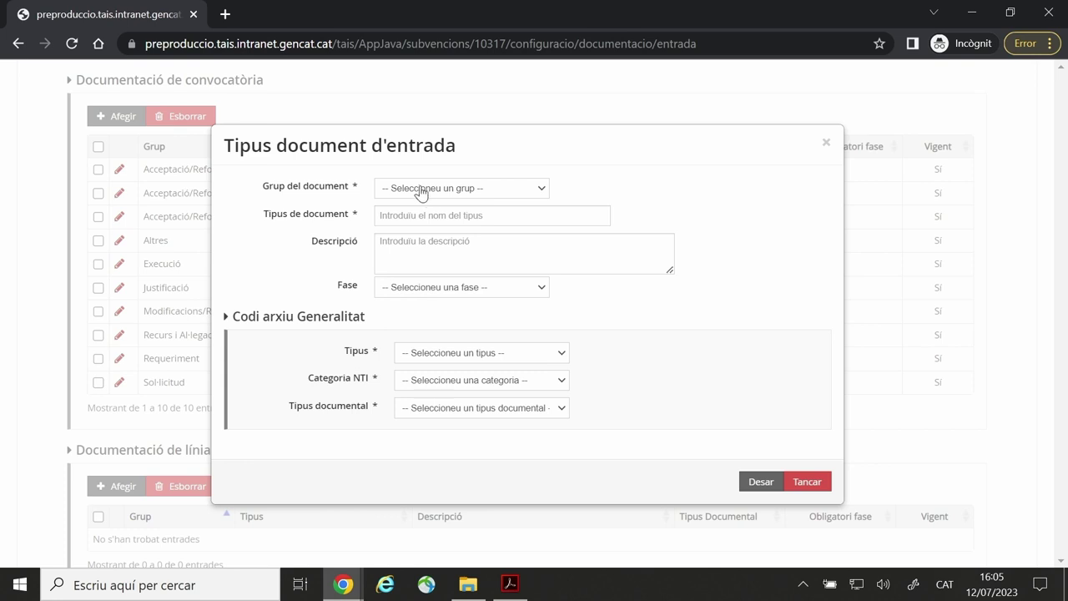
left_click(539, 192)
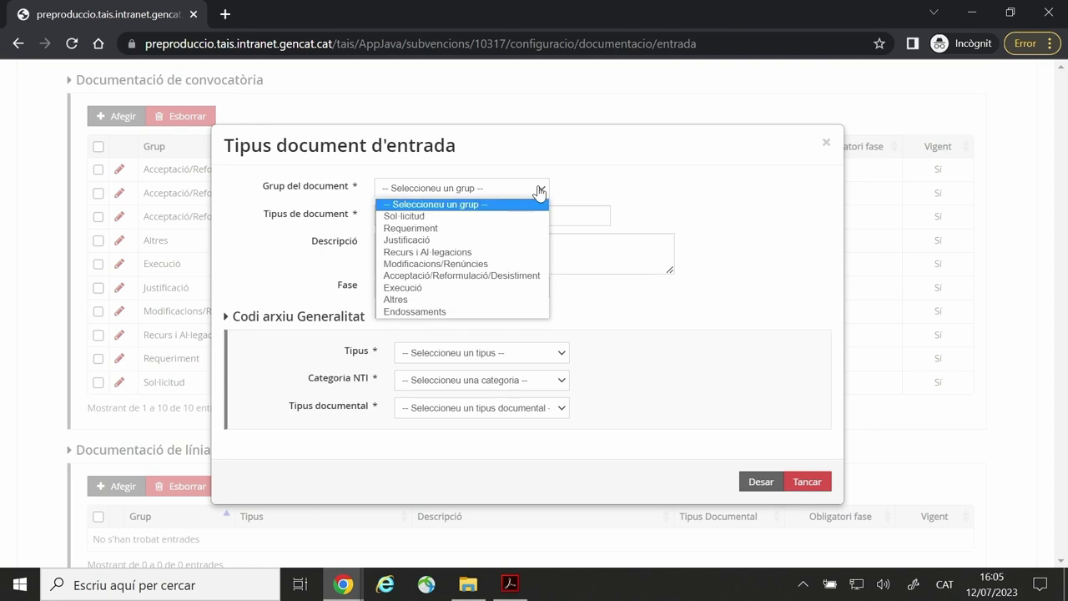
left_click(414, 218)
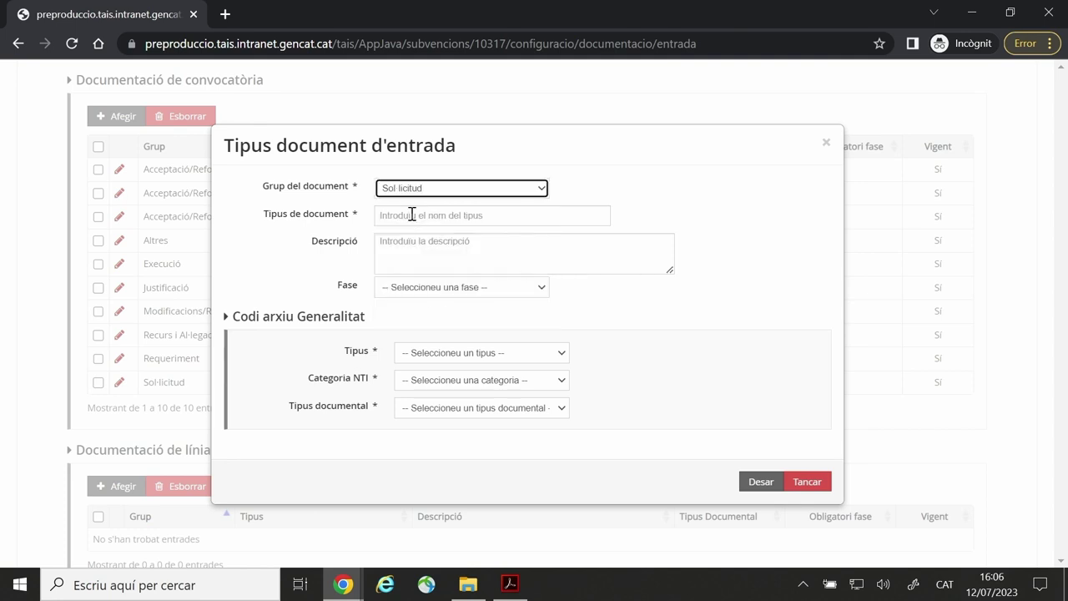
left_click(416, 217)
type("Memòria Tècnica")
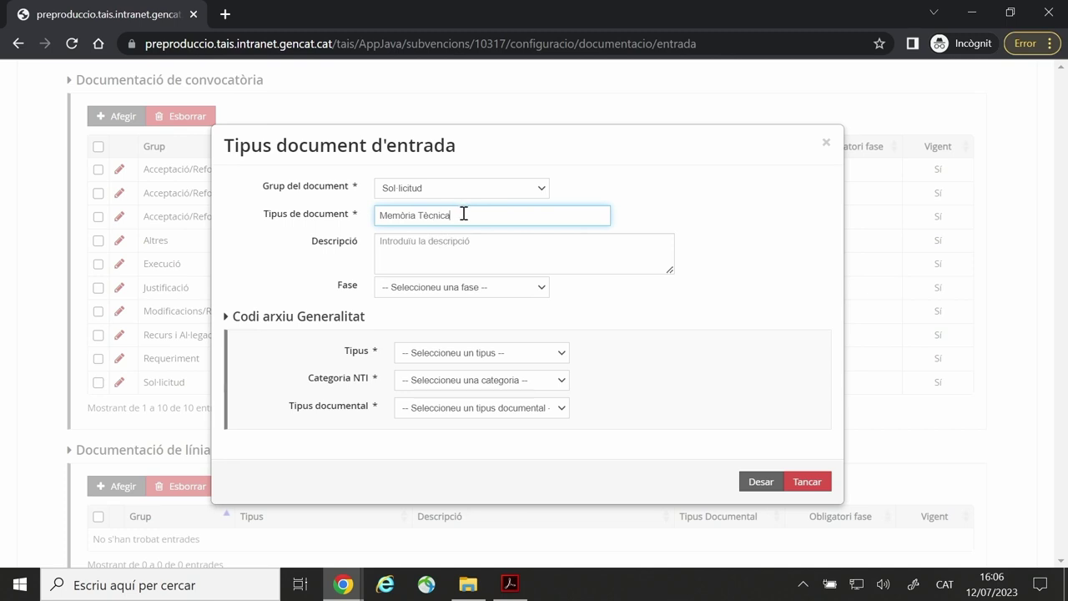
left_click_drag(464, 214, 377, 215)
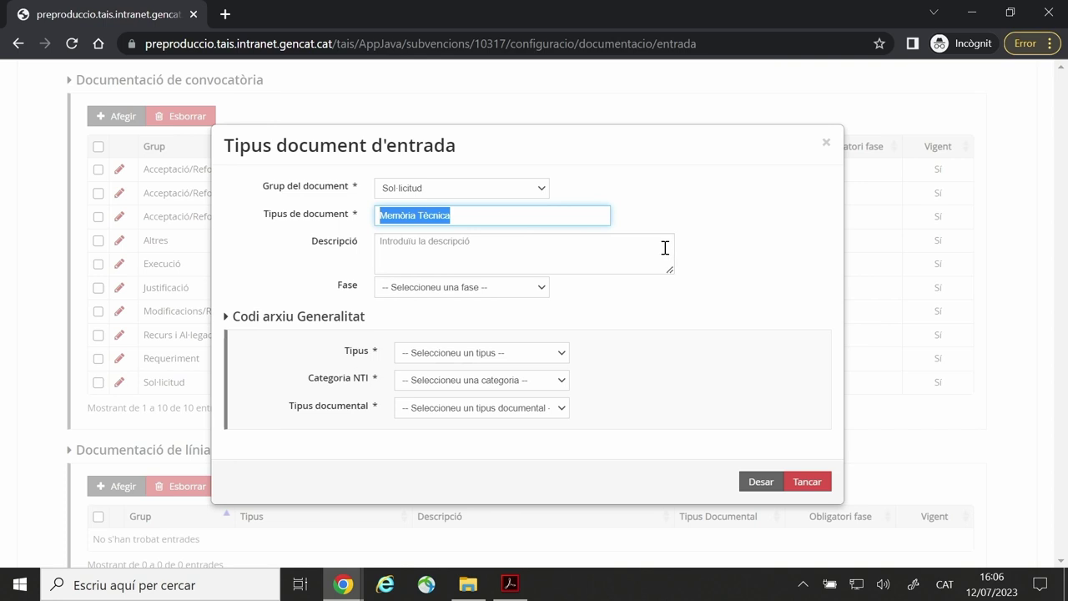
Enter the description "Memòria tècnica detallada segons les bases reguladores." and set the phase to Revisió.
left_click(398, 246)
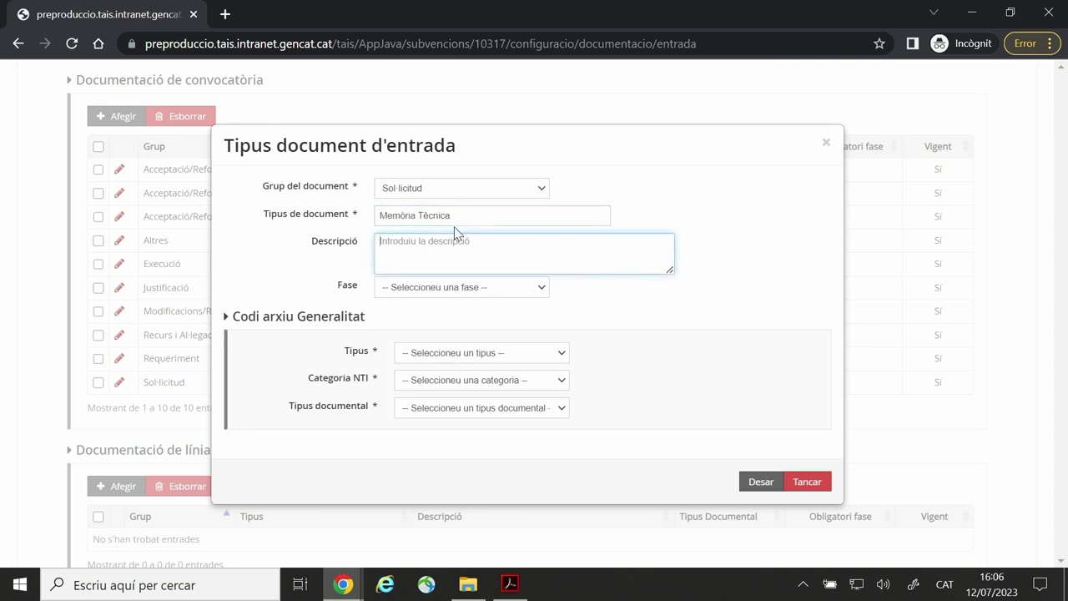
type("Memòria tècnica detallada segons les bases reguladores")
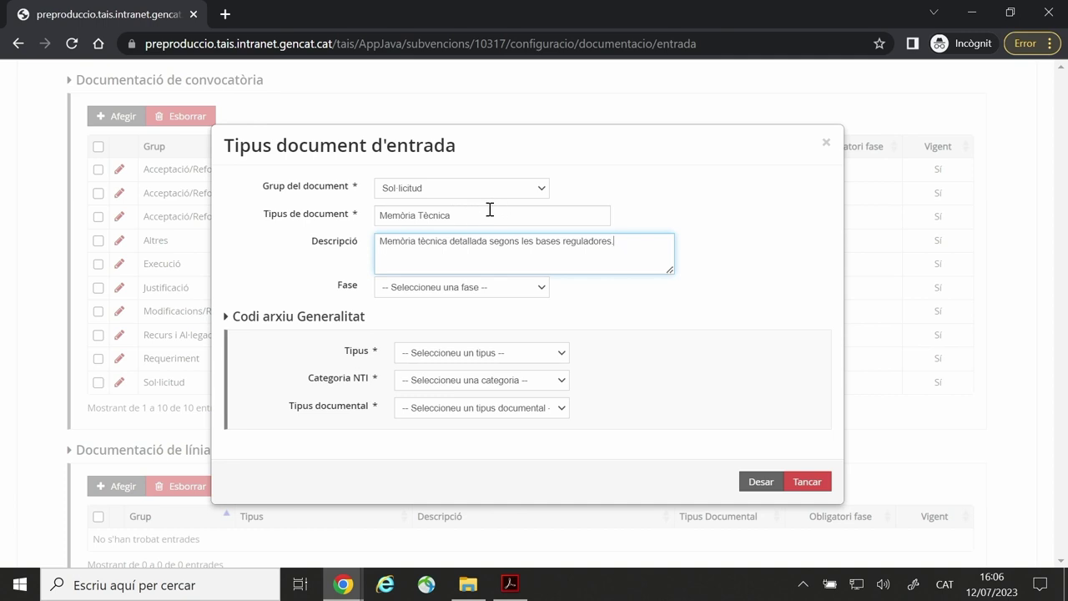
left_click_drag(381, 241, 627, 239)
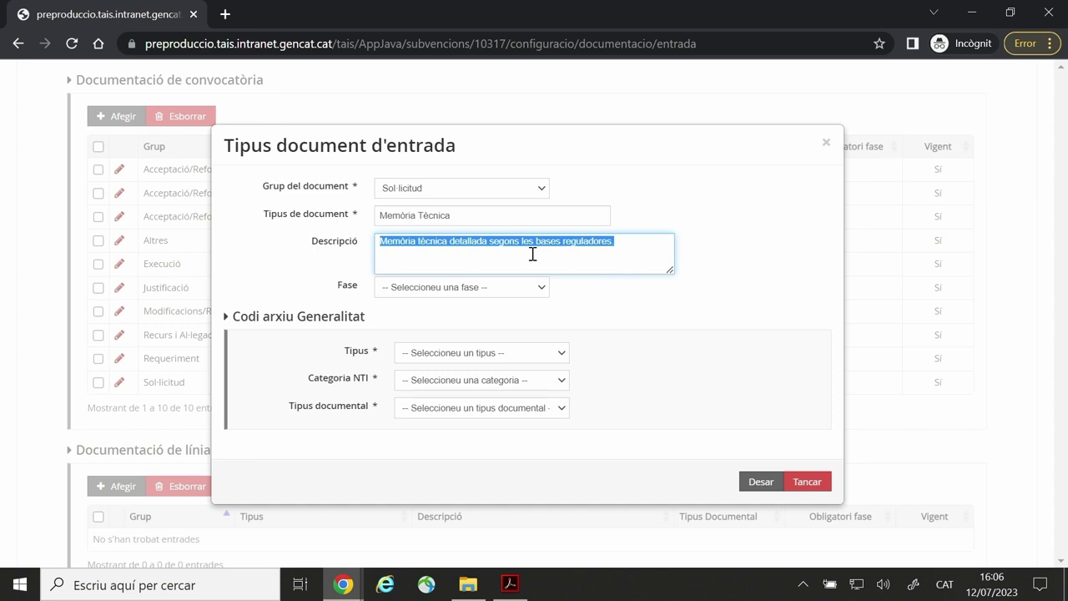
left_click(624, 304)
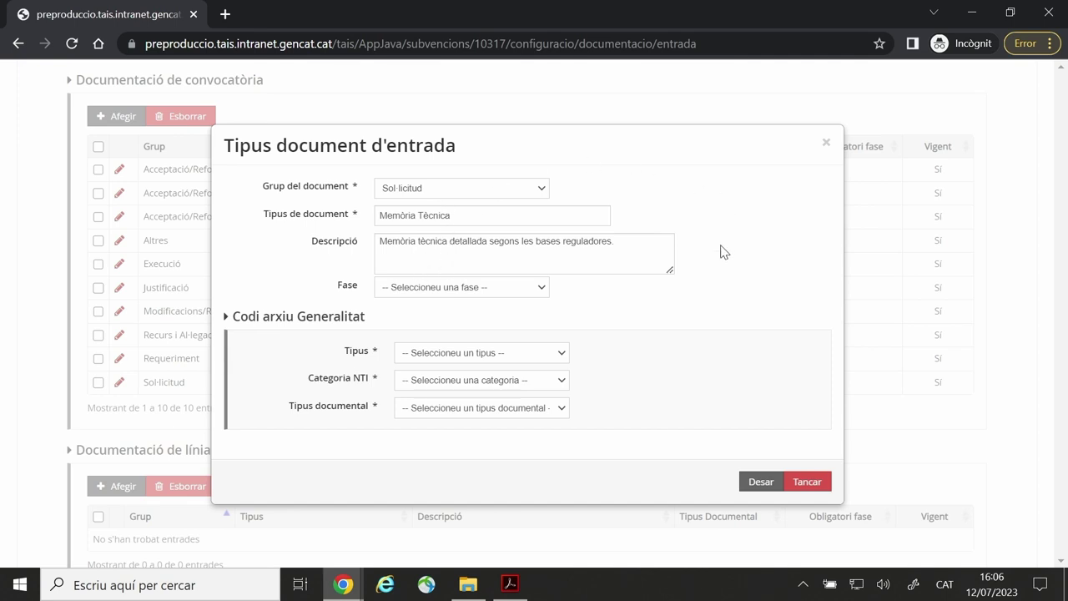
left_click(477, 291)
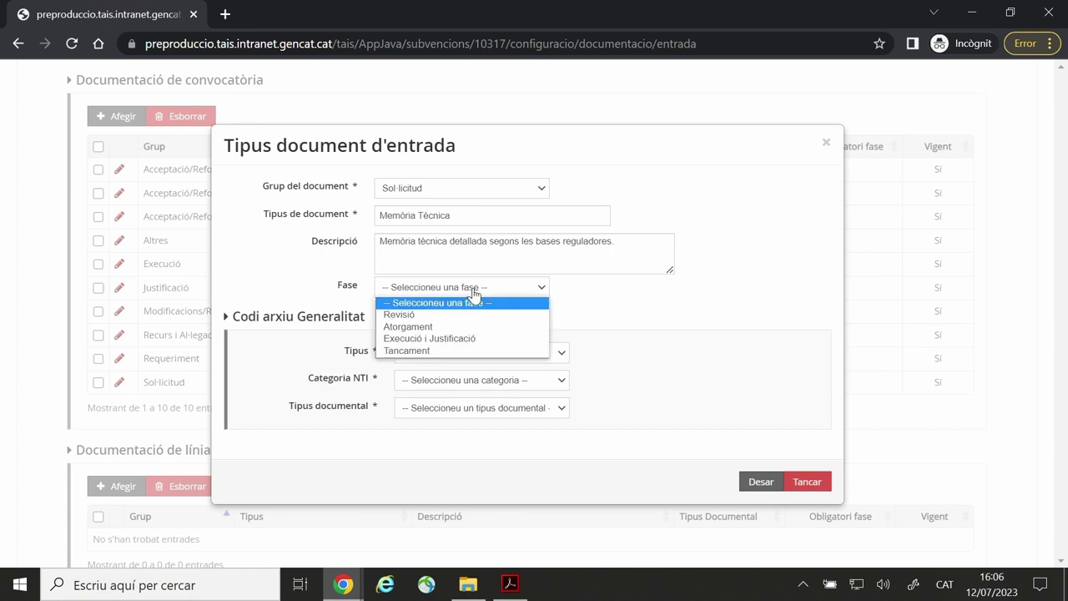
left_click(400, 315)
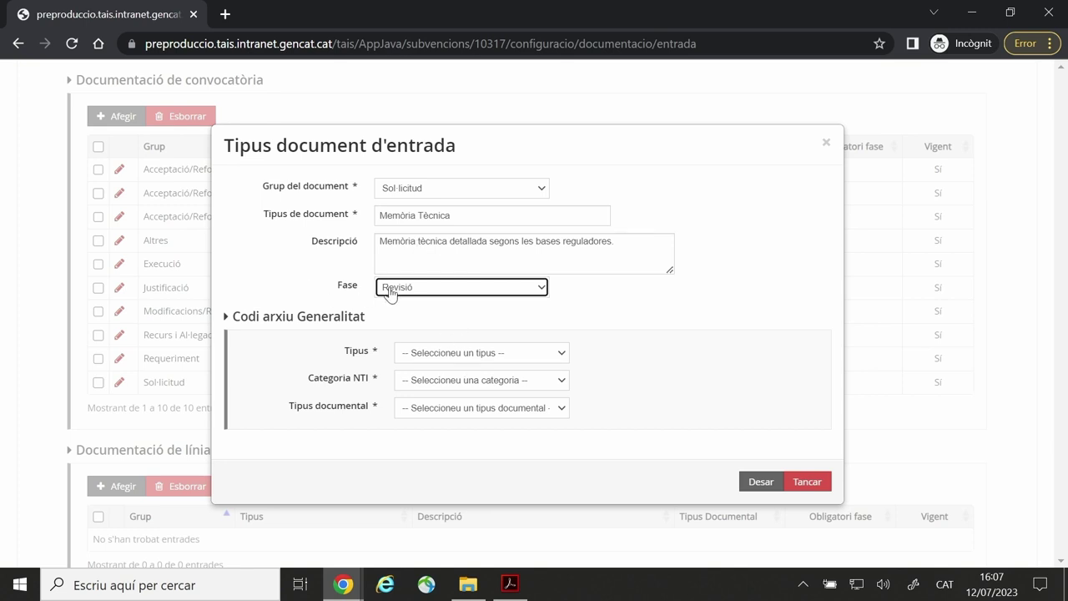
Try the archive type Documents de ciutadà with category TD20 - Altra documentació aportada, and look through its document types.
left_click(481, 354)
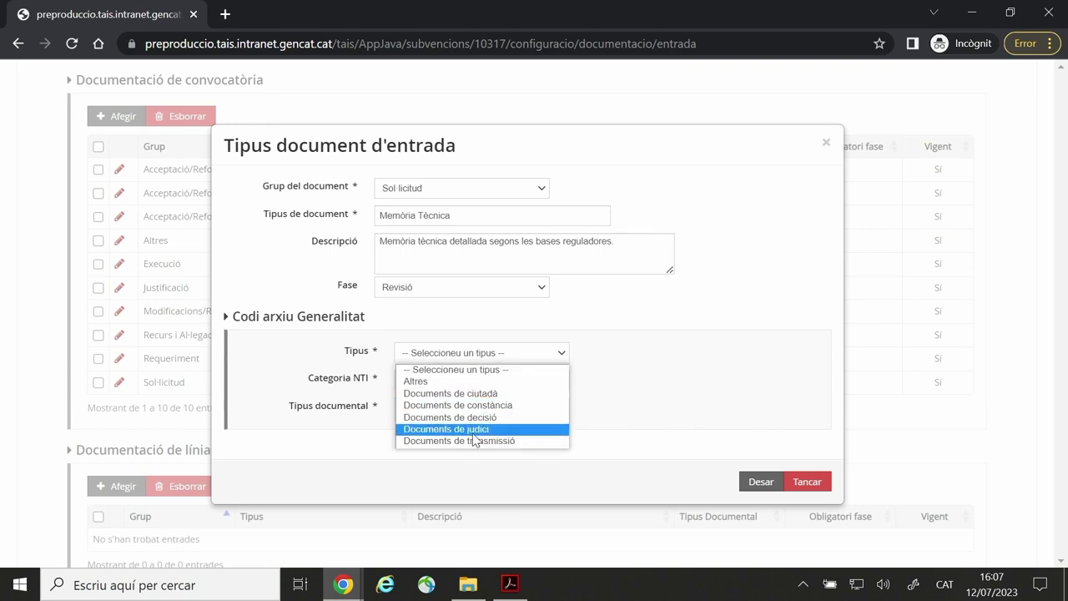
left_click(418, 394)
left_click(435, 382)
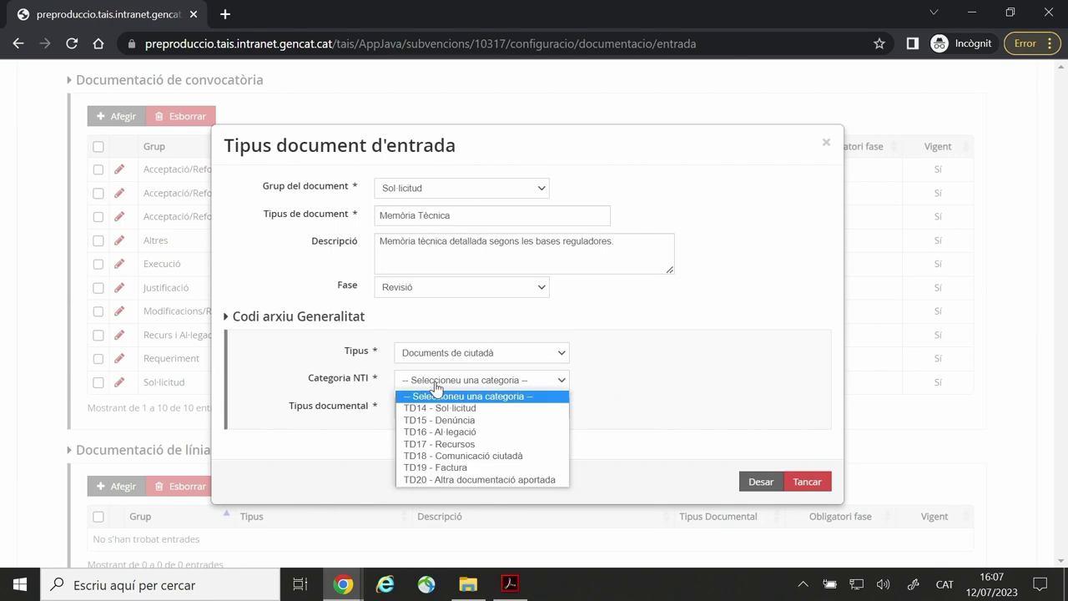
left_click(457, 479)
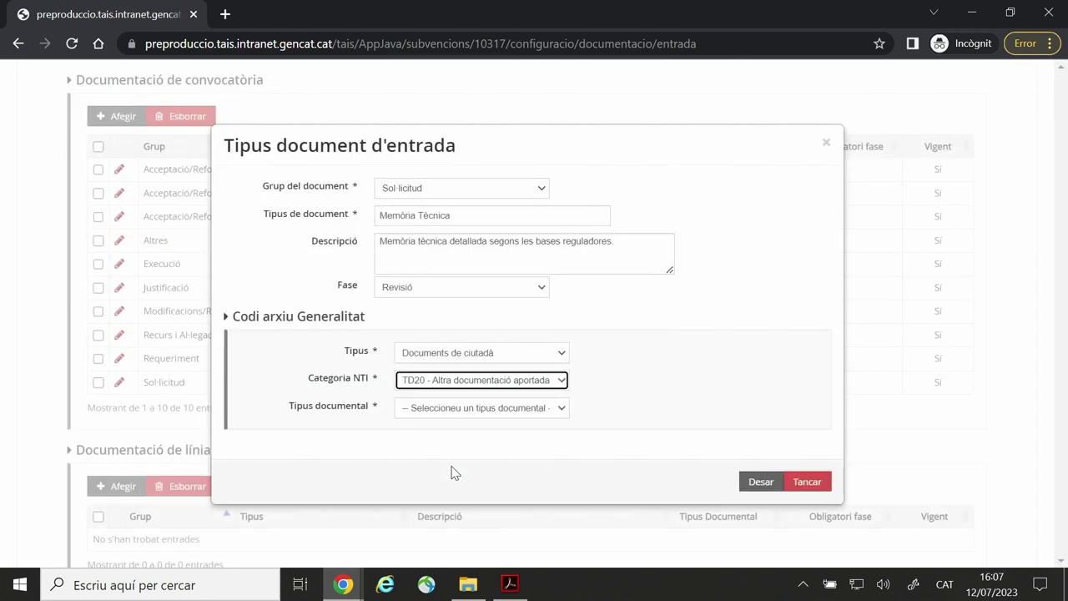
left_click(464, 411)
scroll(517, 242, "down", 1)
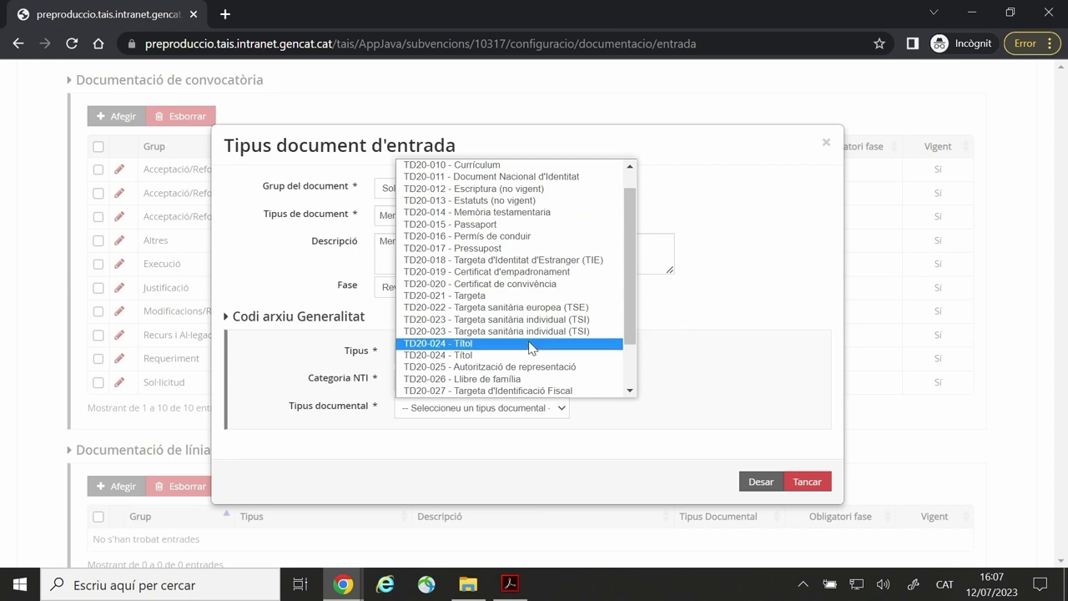
scroll(530, 348, "down", 2)
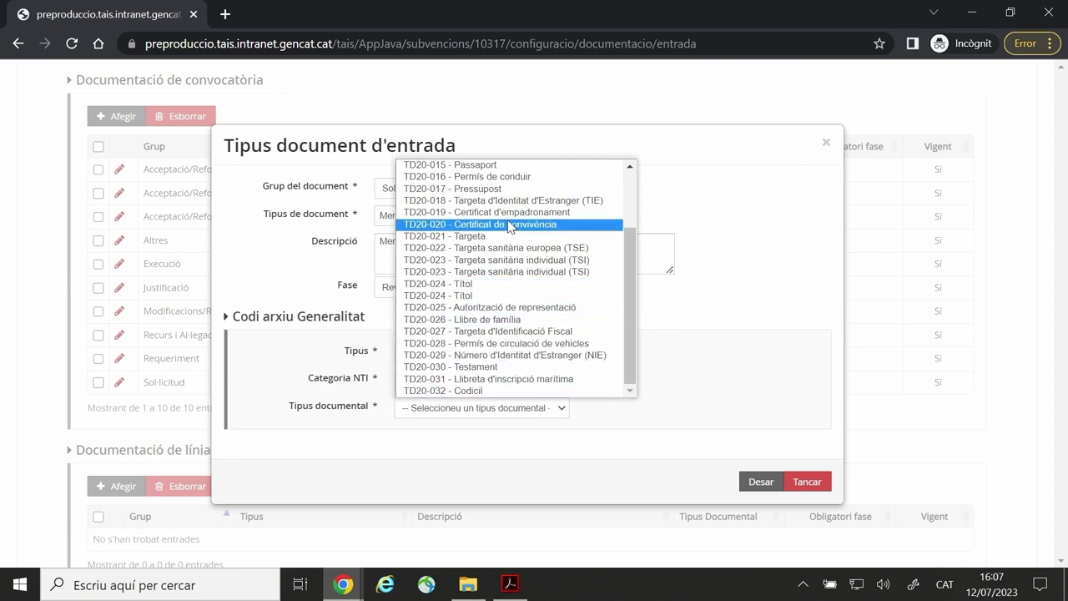
scroll(509, 227, "up", 3)
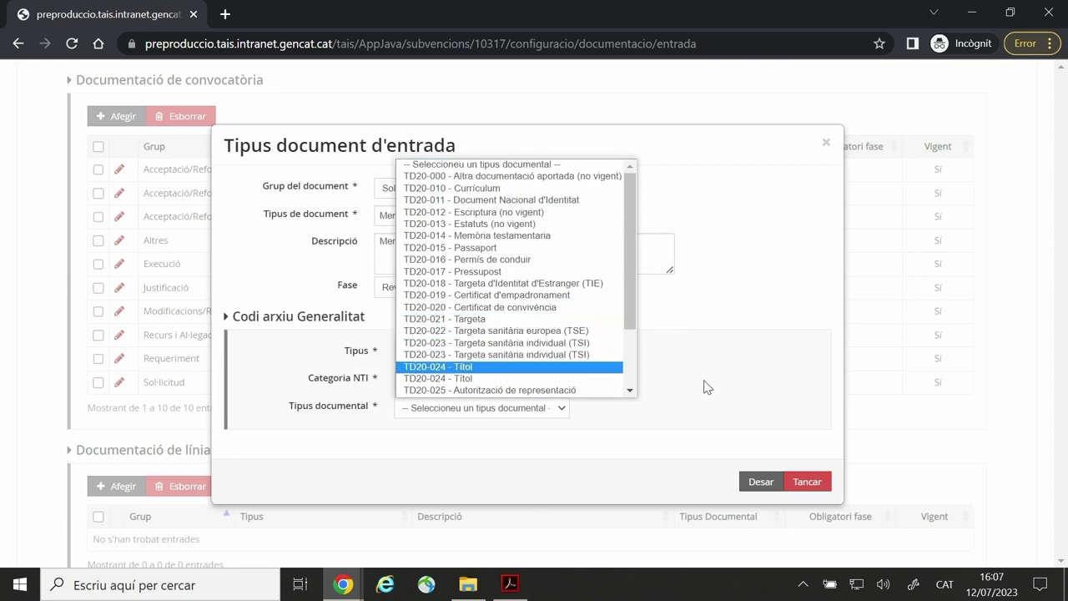
left_click(746, 388)
Try the archive type Altres with the TD99 categories Documents de descripció i registre and Documents d'obres.
left_click(557, 357)
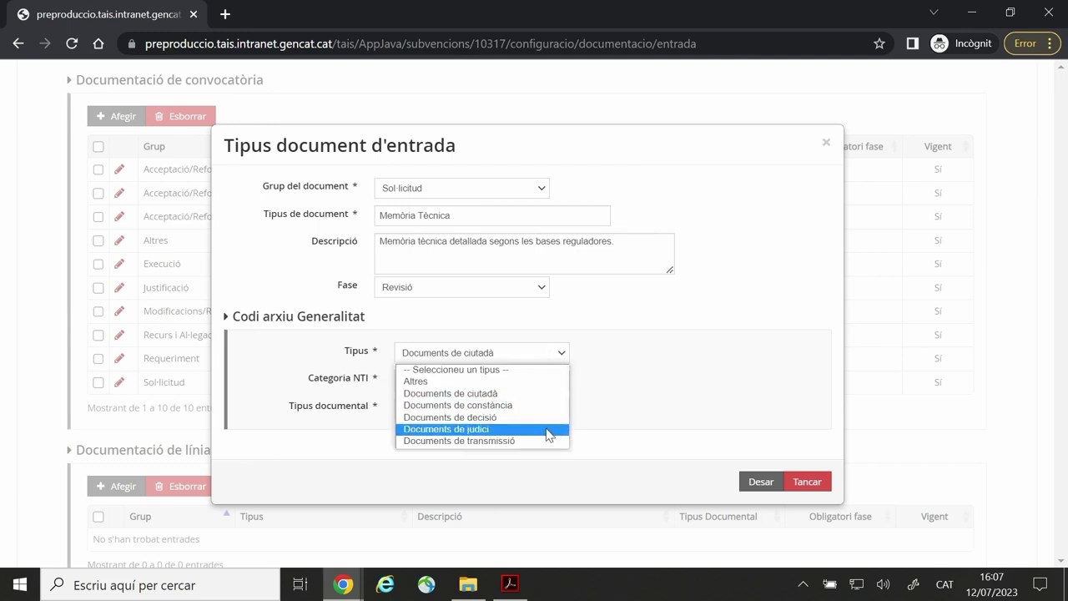
left_click(548, 382)
left_click(544, 382)
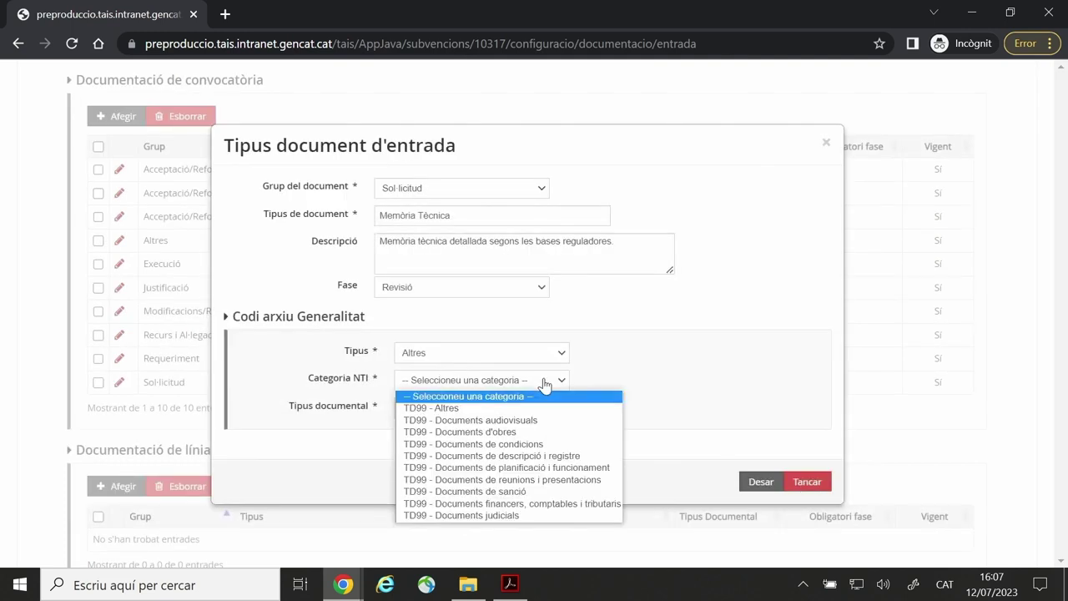
left_click(551, 455)
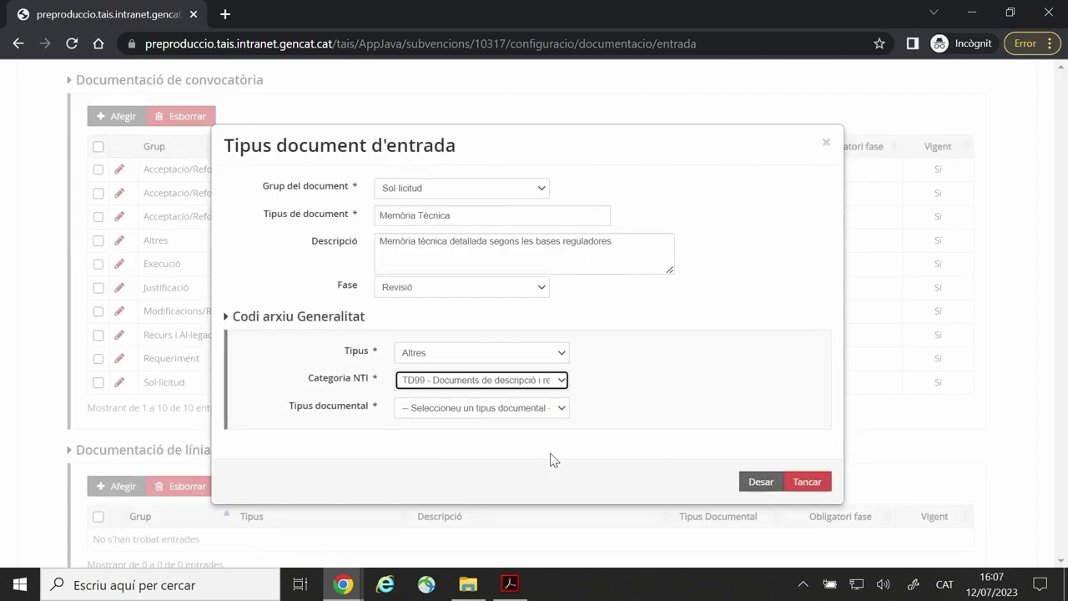
left_click(550, 377)
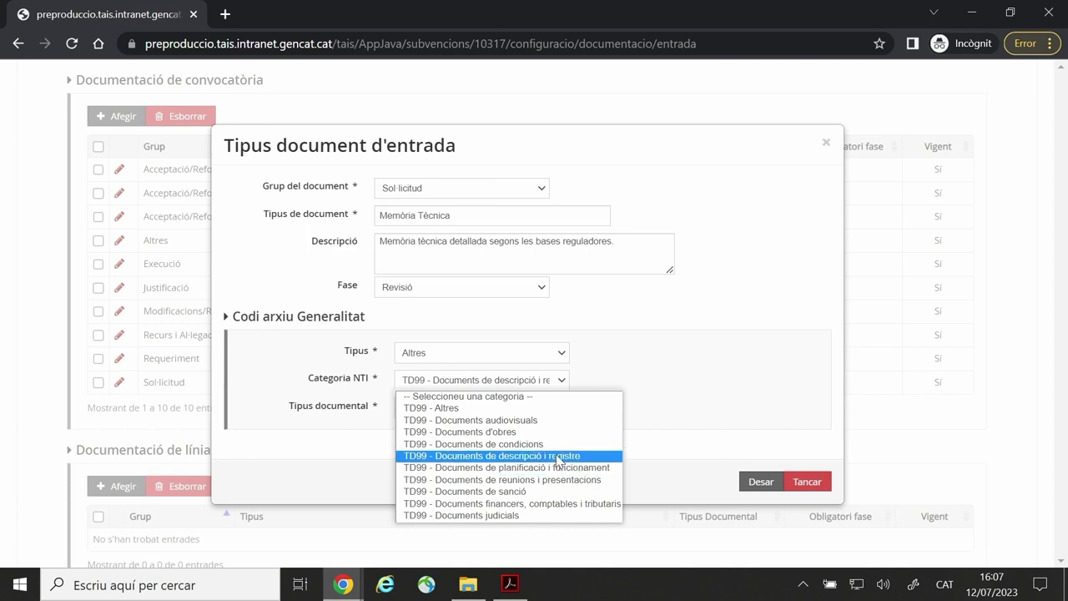
left_click(555, 432)
left_click(544, 409)
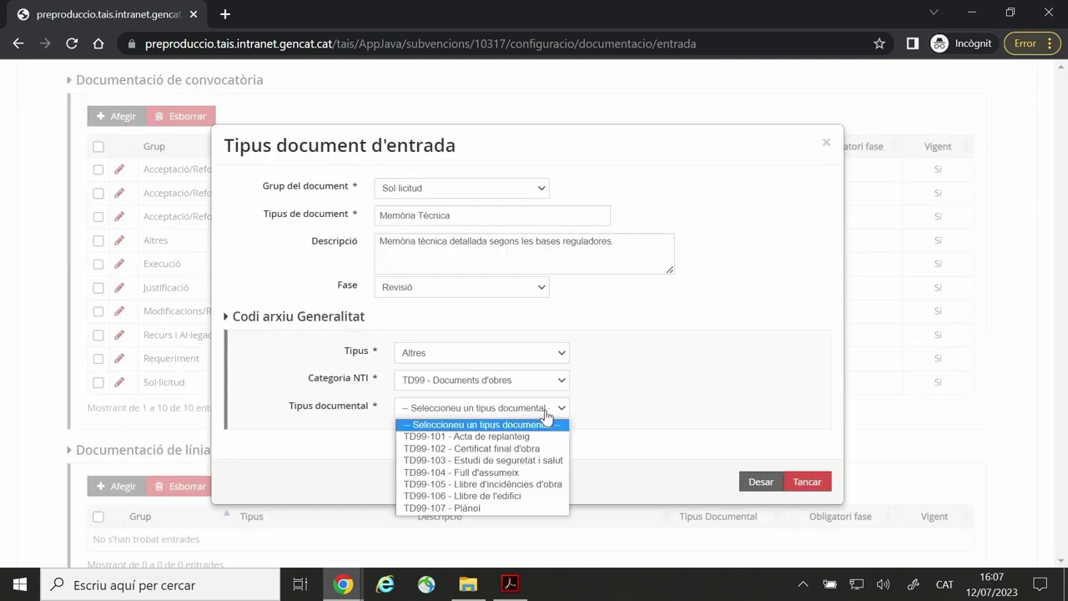
left_click(546, 410)
Try category TD99 - Altres with document type TD99-000 - Altres, and switch to Documents de ciutadà to view its NTI categories.
left_click(552, 380)
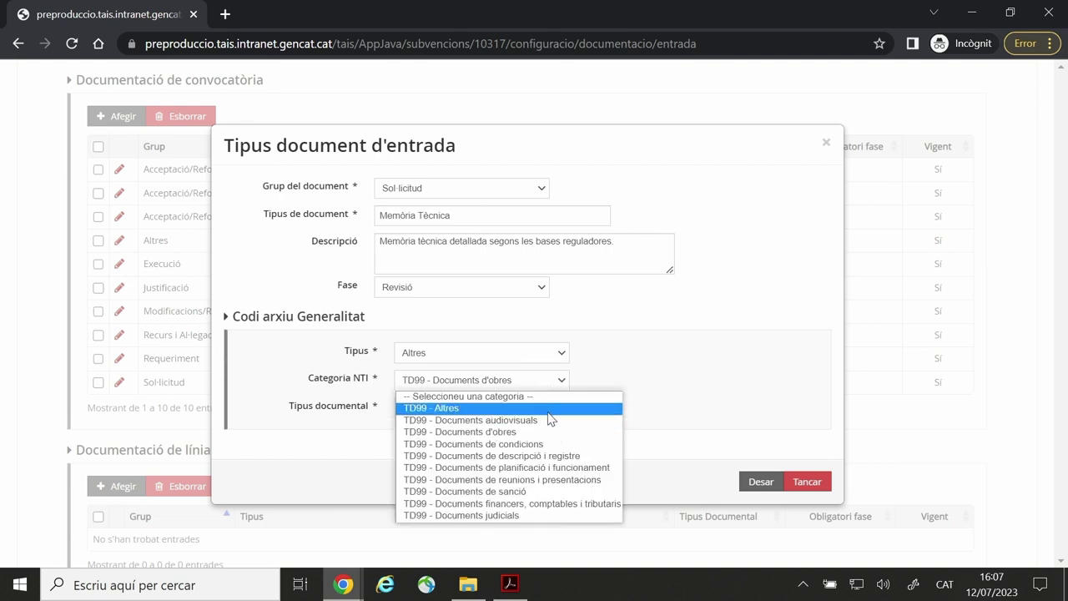
left_click(549, 409)
left_click(542, 409)
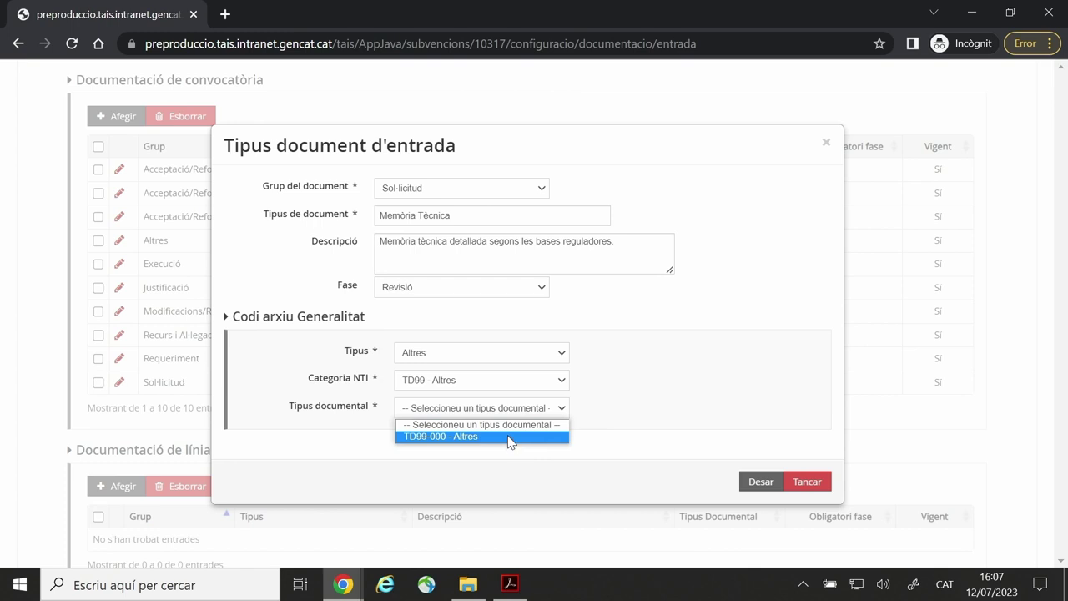
left_click(513, 437)
left_click(419, 353)
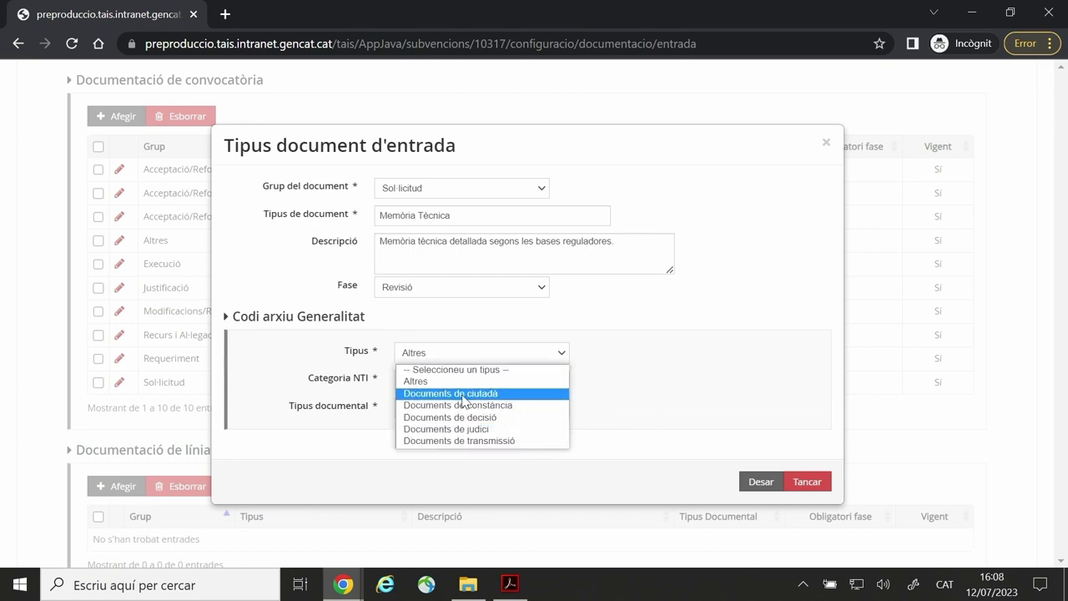
left_click(467, 393)
left_click(464, 381)
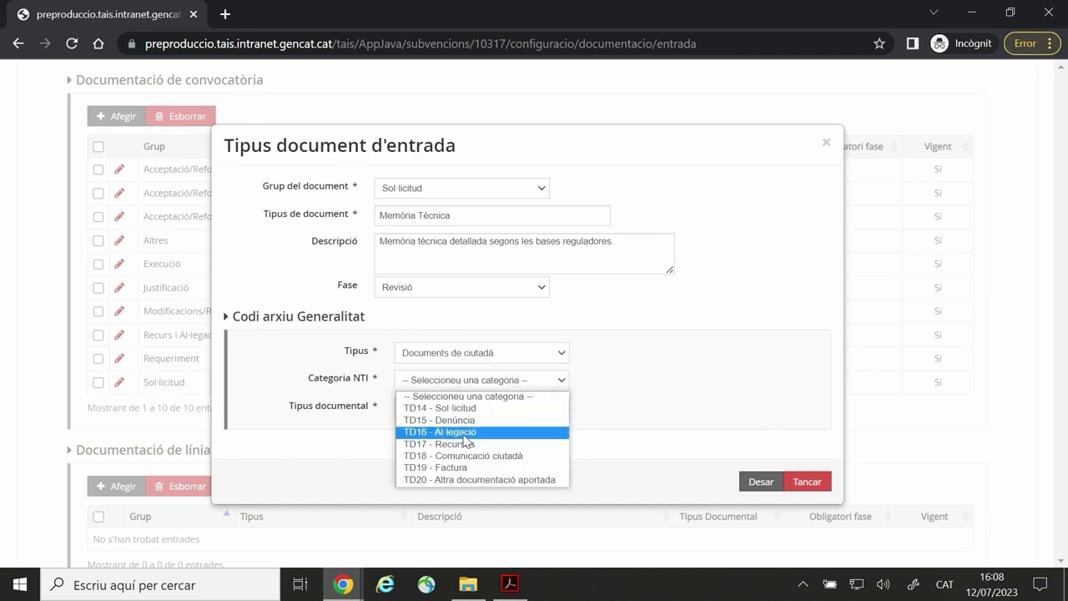
Set the archive code to type Altres, category TD99 - Altres and document type TD99-000 - Altres, and save the input document type.
left_click(482, 355)
left_click(473, 381)
left_click(469, 379)
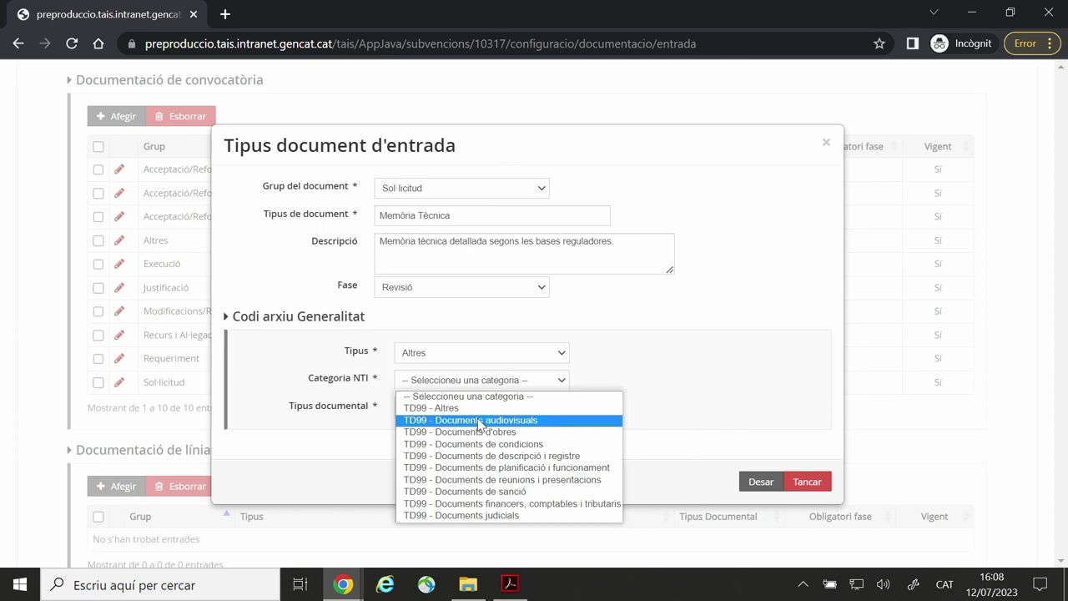
left_click(475, 407)
left_click(435, 414)
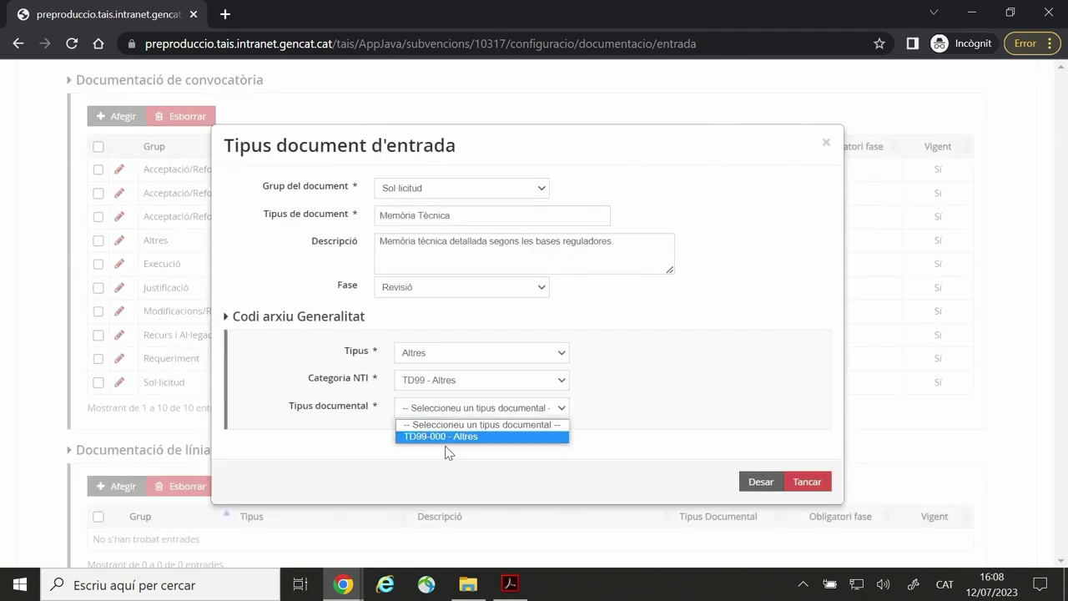
left_click(448, 439)
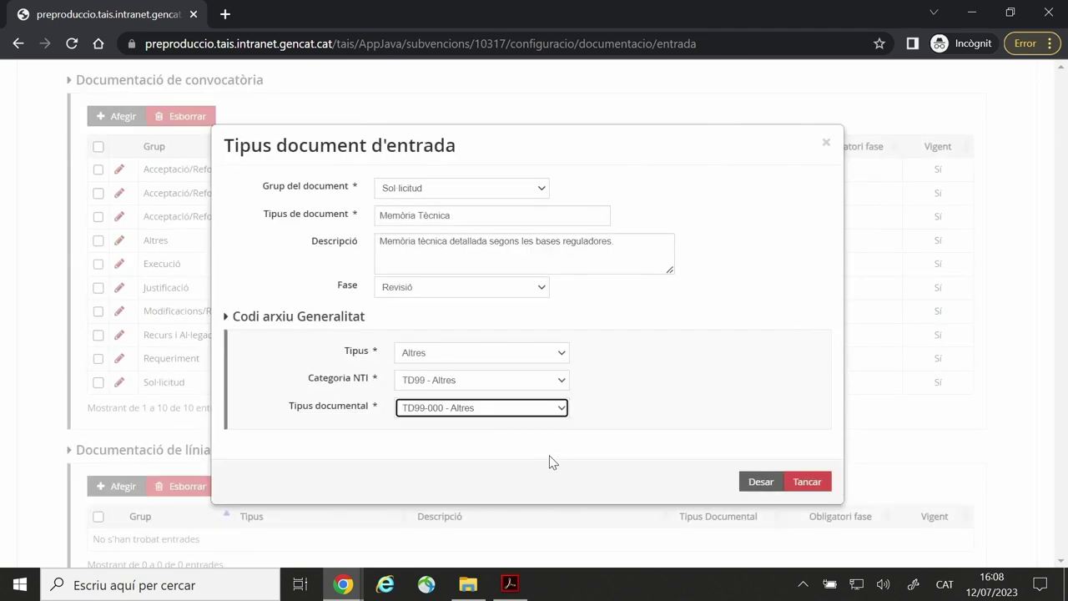
left_click(755, 484)
Add an external document with internal code MEMORIA to the Memòria Tècnica type, allow it to be required, and save it.
scroll(584, 413, "down", 3)
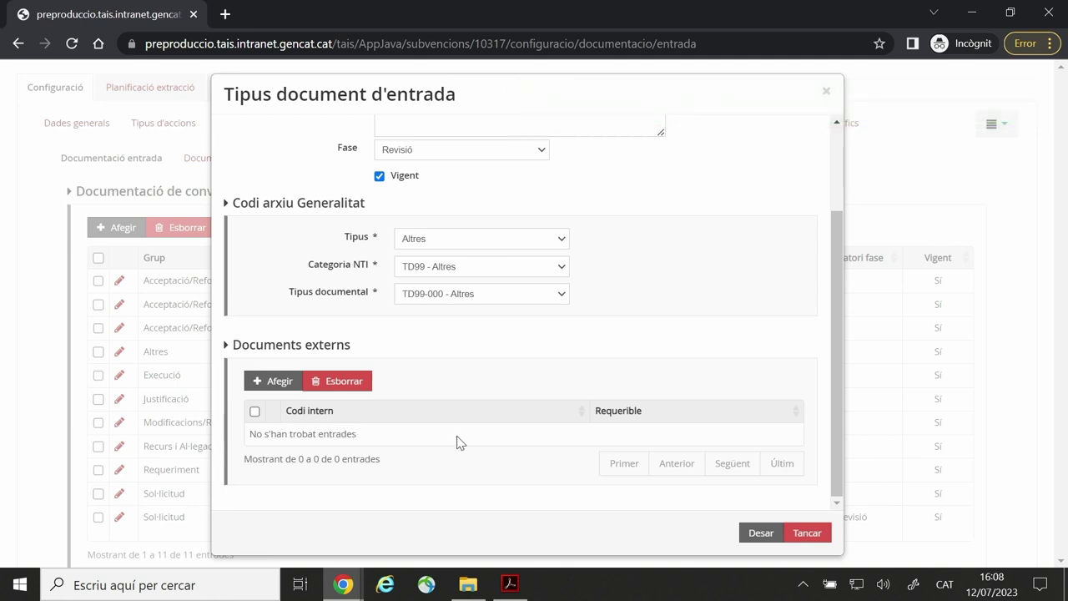
left_click(267, 382)
left_click(406, 328)
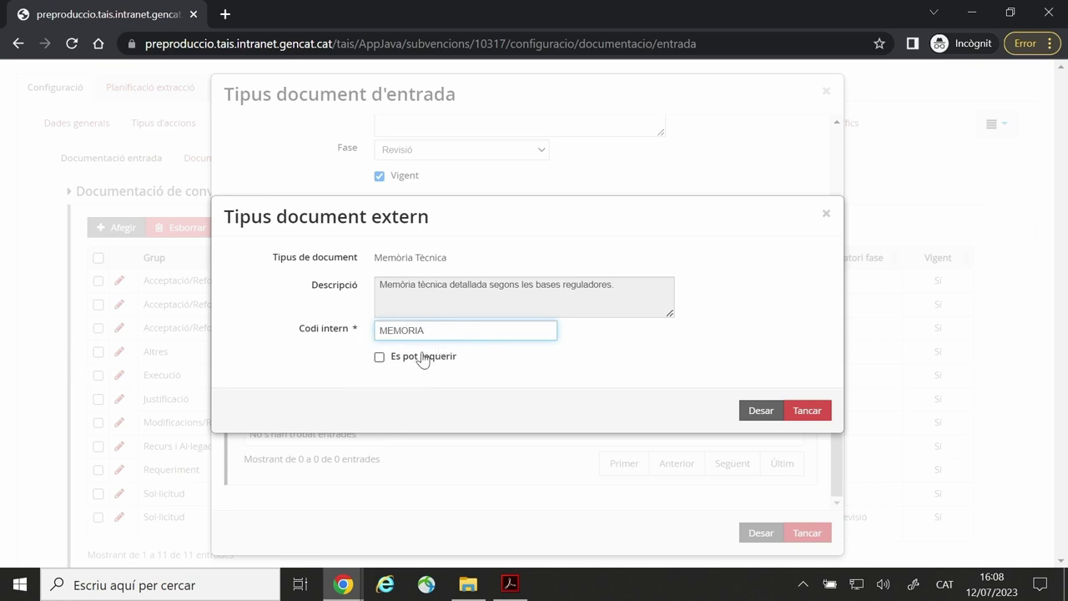
left_click(379, 358)
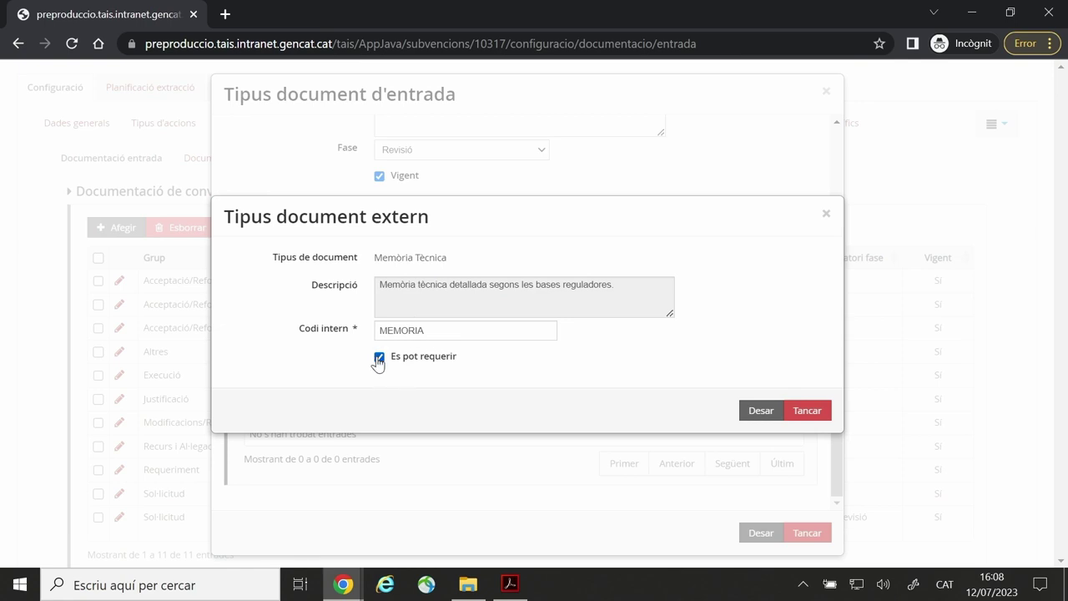
left_click(760, 409)
scroll(788, 445, "down", 2)
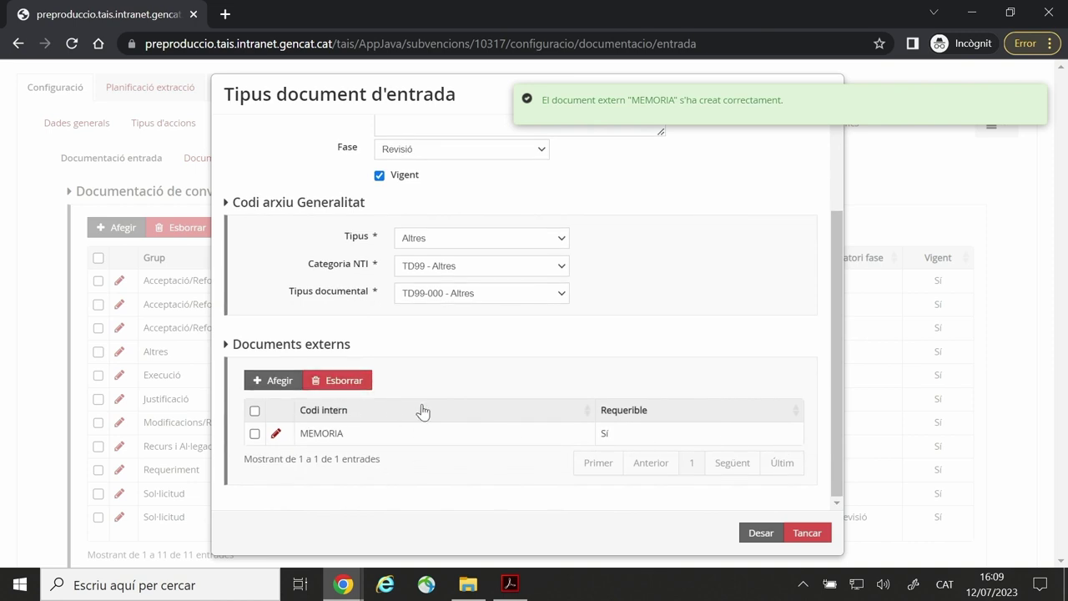
Save the changes to the Memòria Tècnica input document type.
left_click(761, 533)
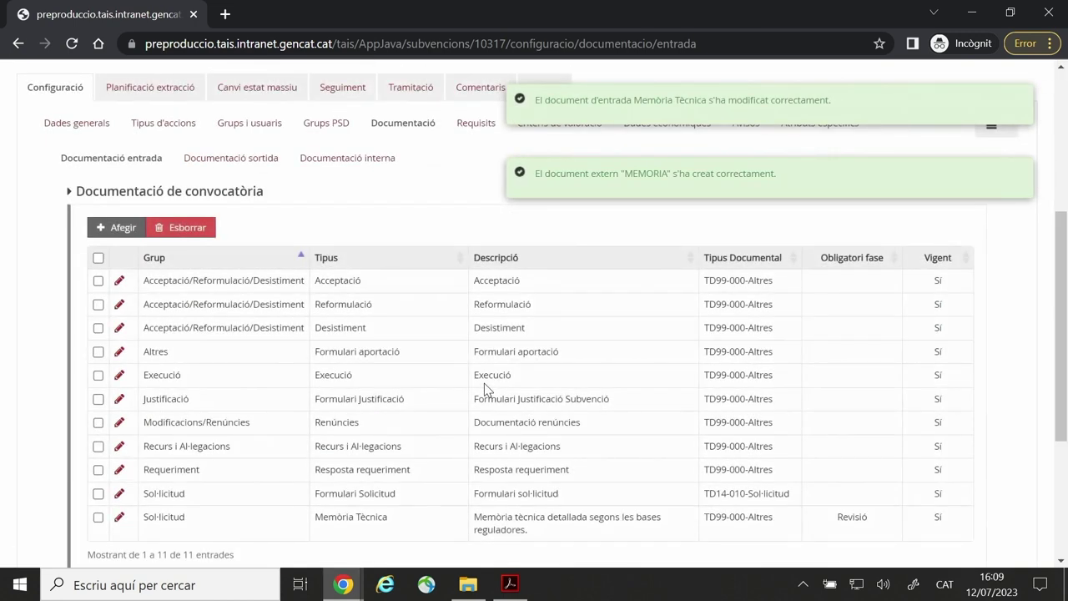
Add a call-level input document type Pressupost in group Sol·licitud, described as "Pressupost detallat de l'actuació a realitzar", with phase Revisió.
scroll(484, 383, "down", 1)
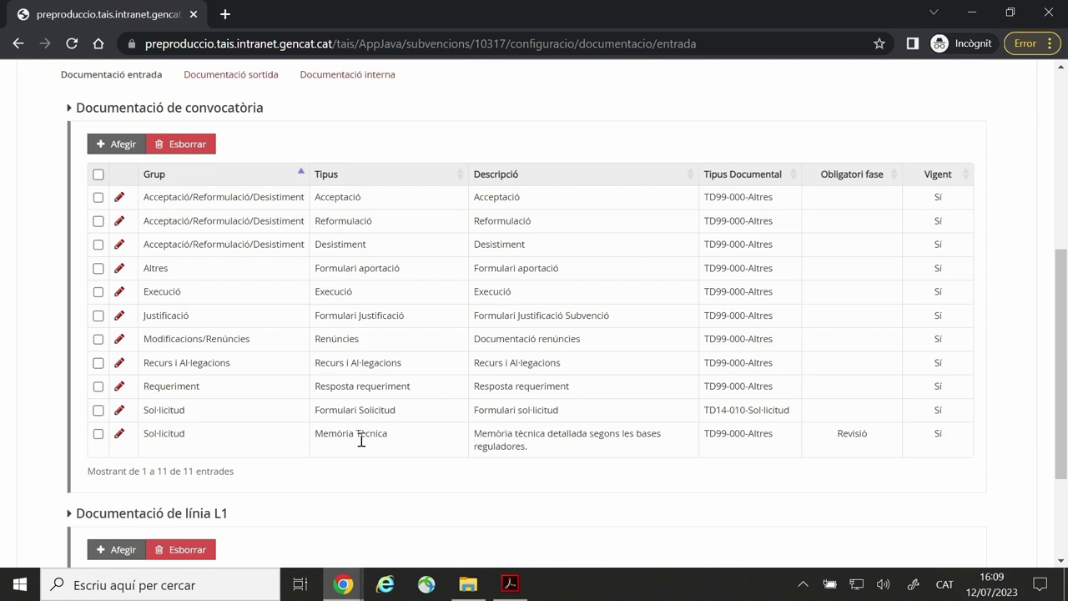
left_click(116, 146)
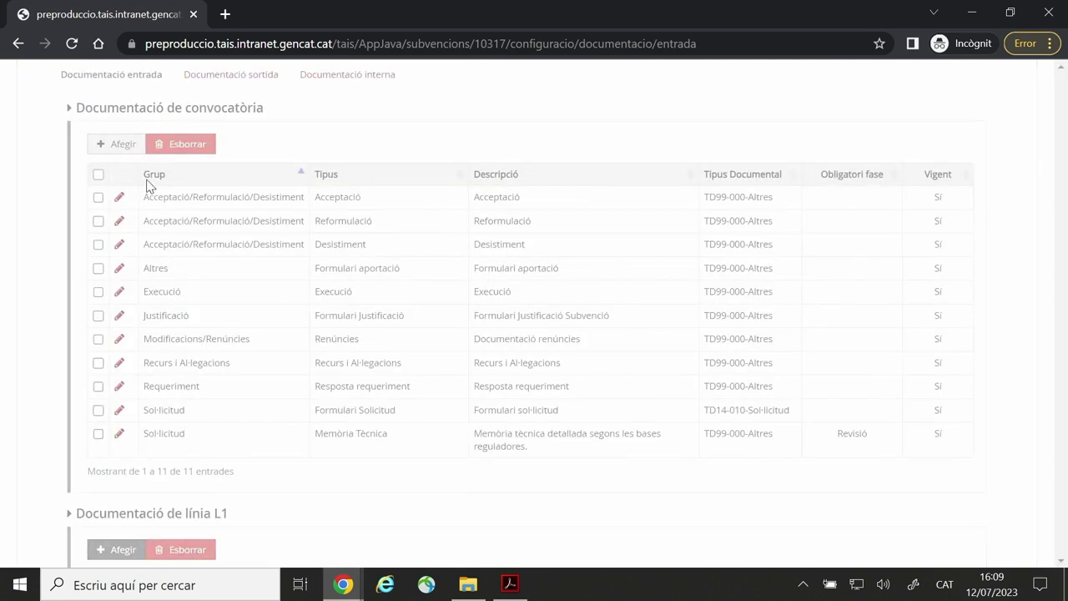
left_click(512, 188)
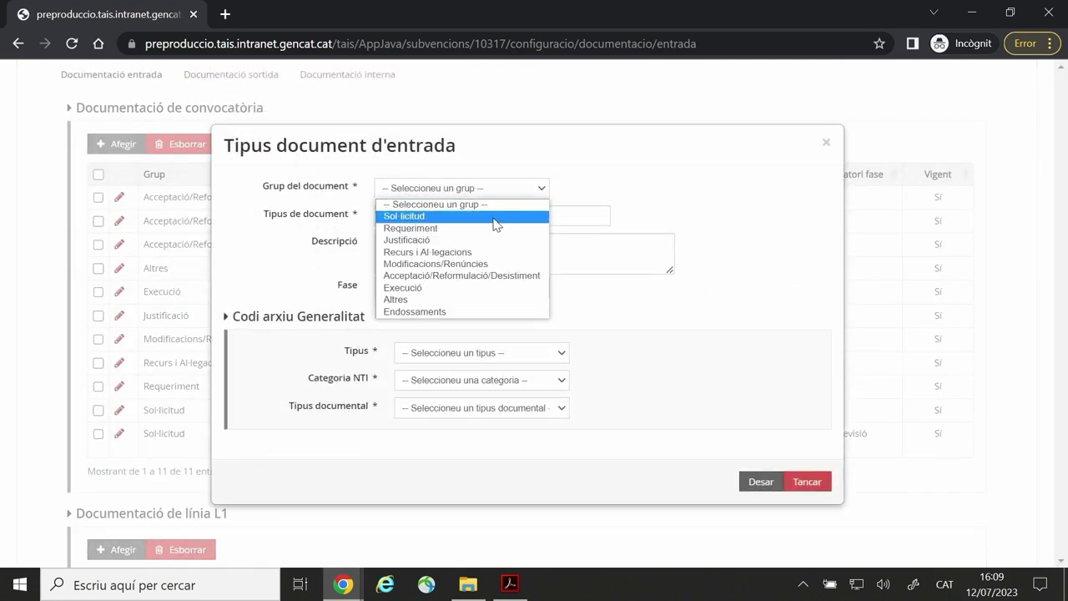
left_click(494, 219)
left_click(487, 215)
type("Pressupost")
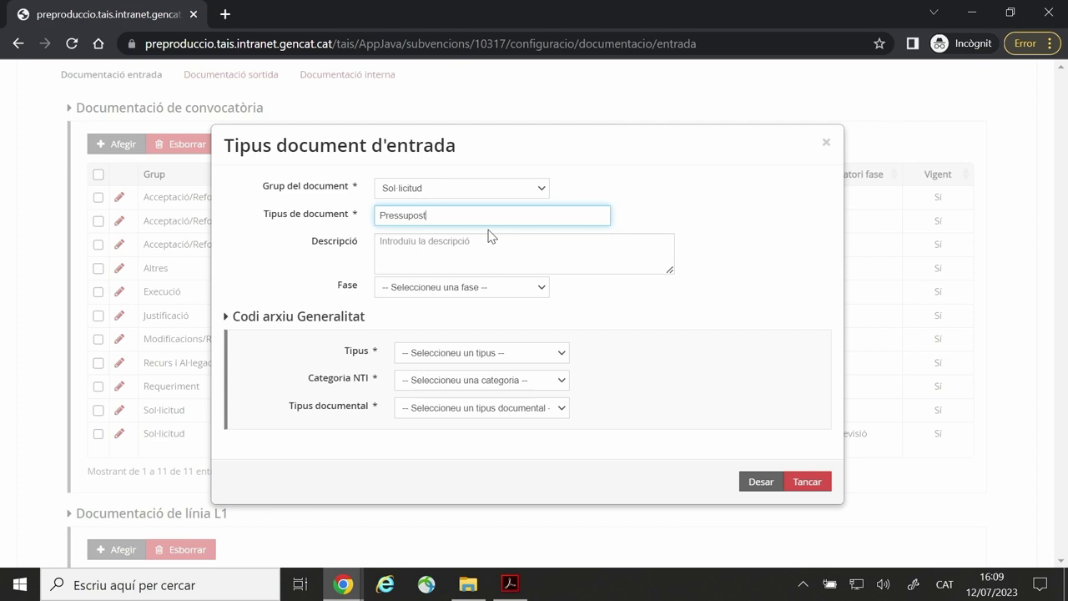
left_click(473, 251)
type("Pressupost det")
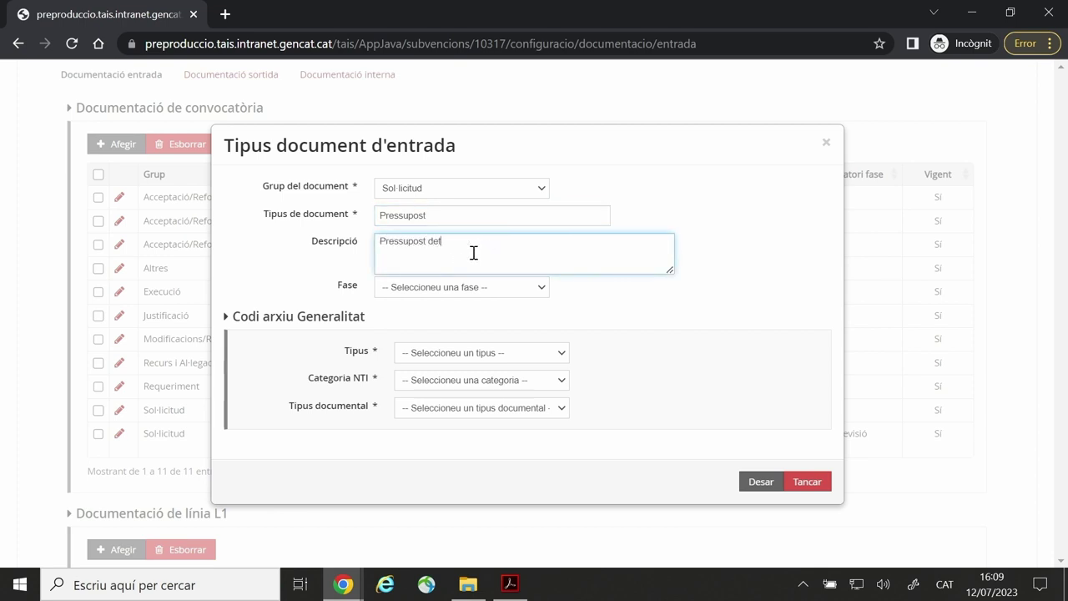
type("allat de l'actuació a realitzar")
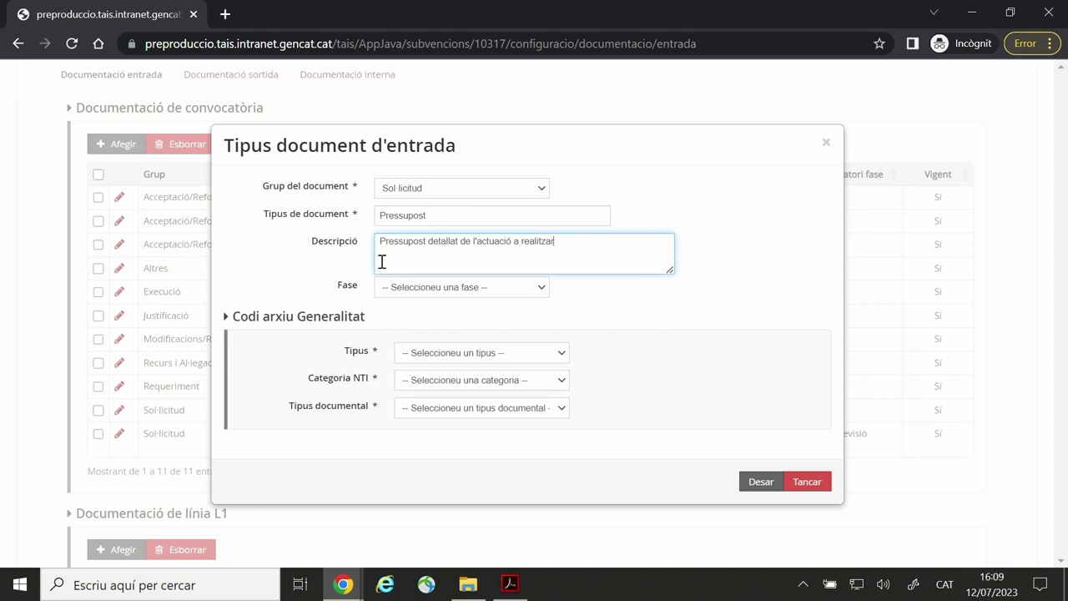
left_click(440, 292)
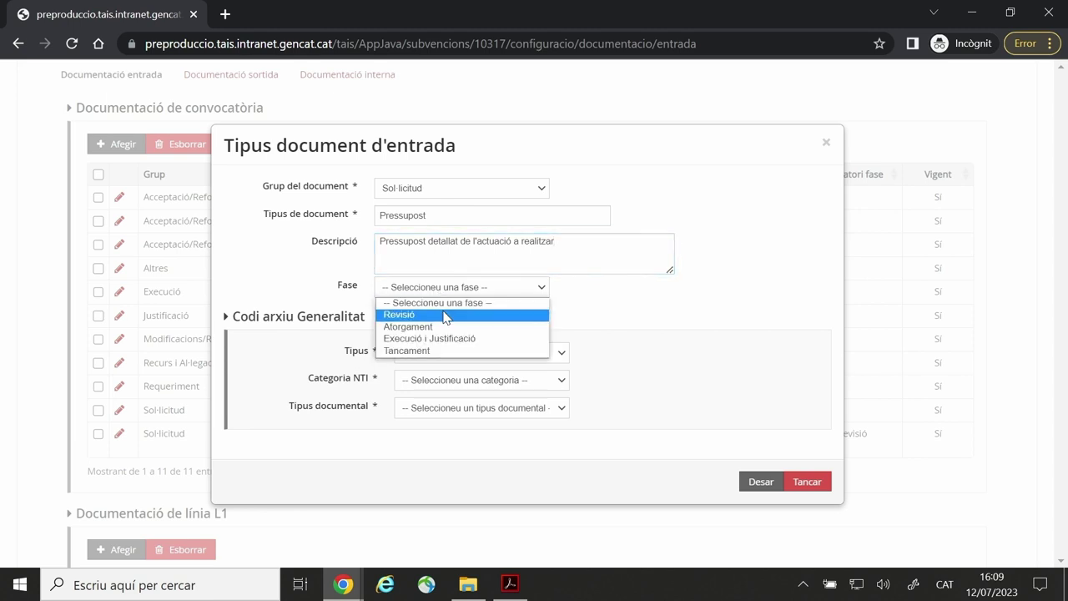
left_click(439, 315)
Set the Pressupost archive code to type Altres, category TD99 - Altres and document type TD99-000 - Altres, and save the input document type.
left_click(432, 353)
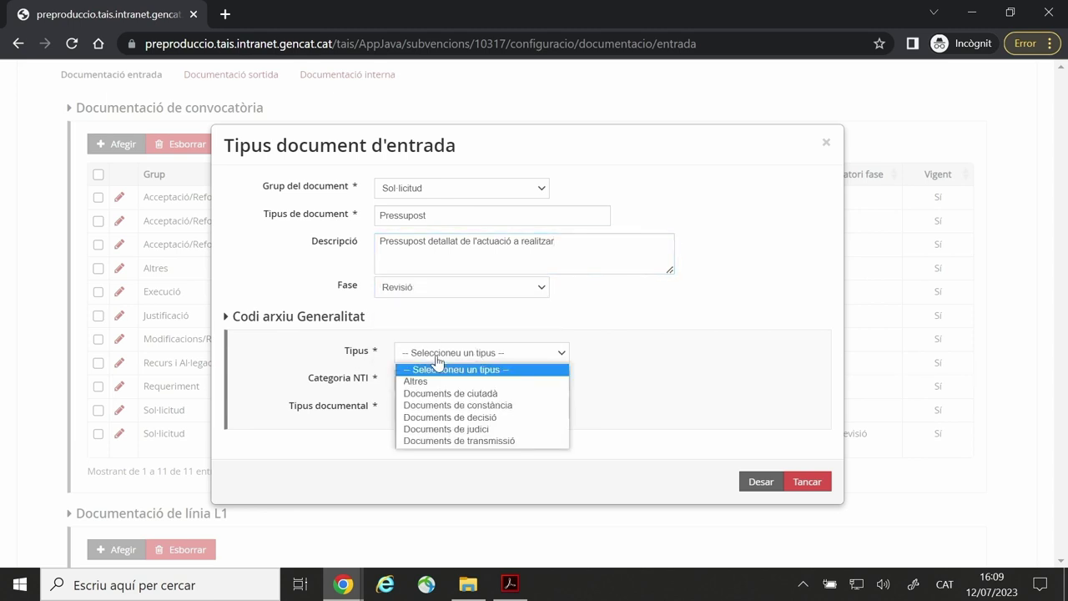
left_click(435, 382)
left_click(434, 380)
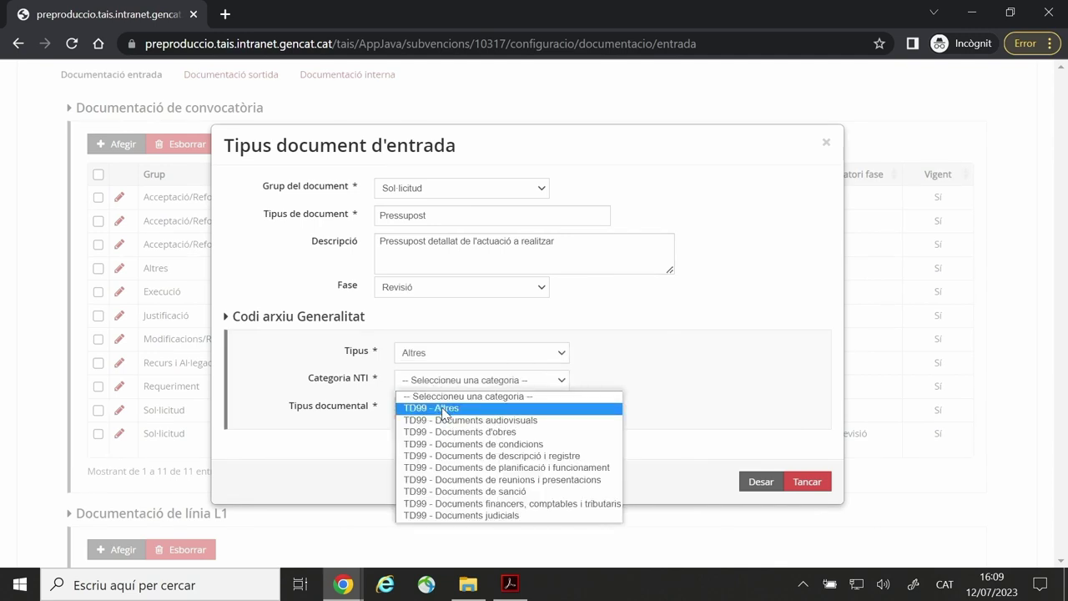
left_click(436, 405)
left_click(441, 408)
left_click(457, 437)
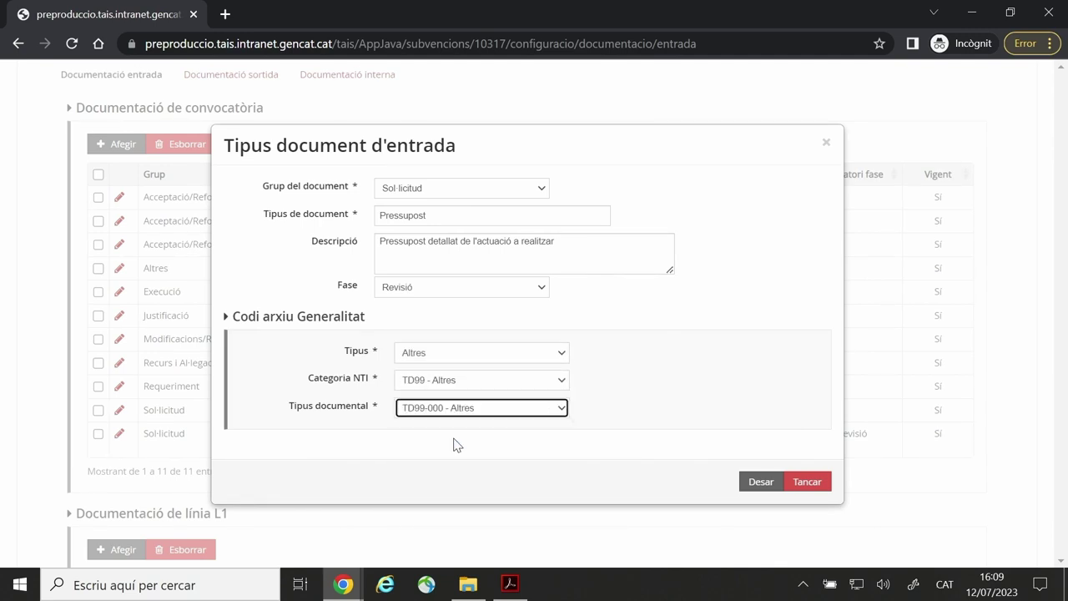
left_click(758, 482)
Add a requirable external document with internal code PRESSUPOST to the Pressupost type, and save both the external document and the type.
scroll(561, 426, "down", 3)
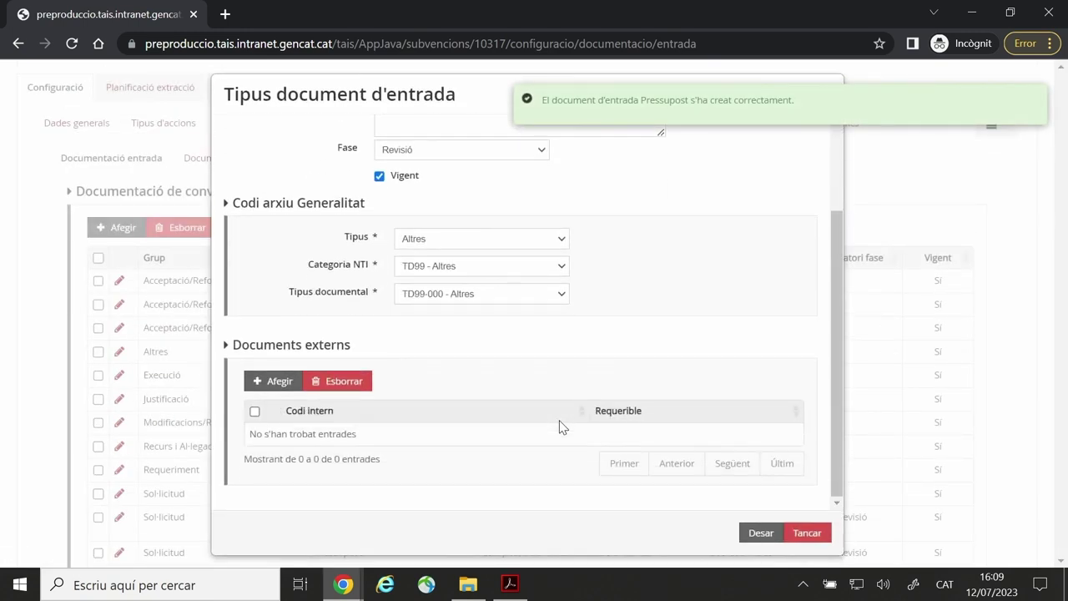
left_click(273, 382)
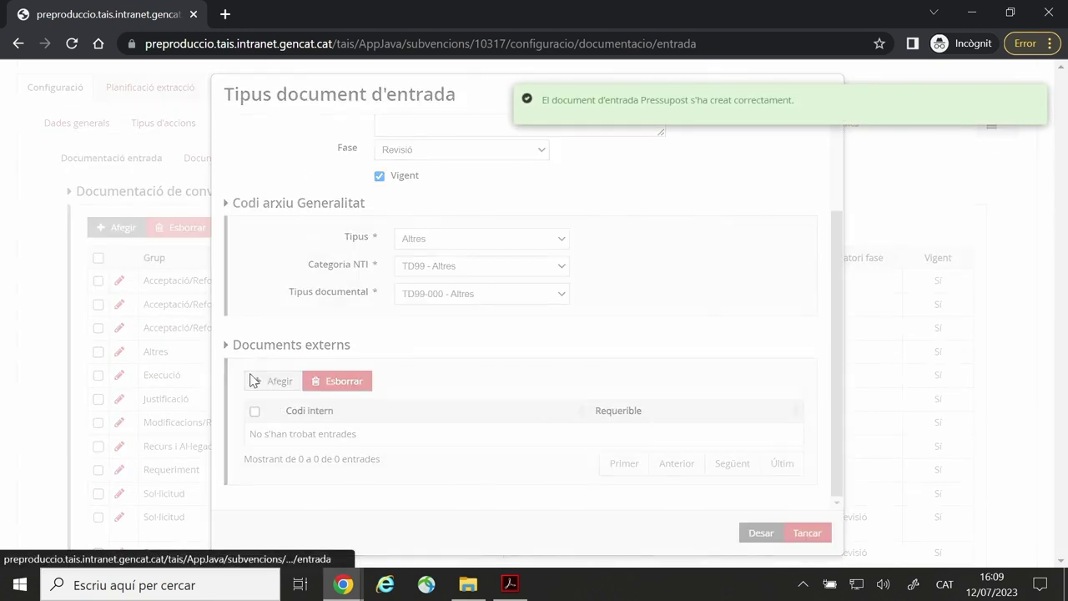
left_click(418, 327)
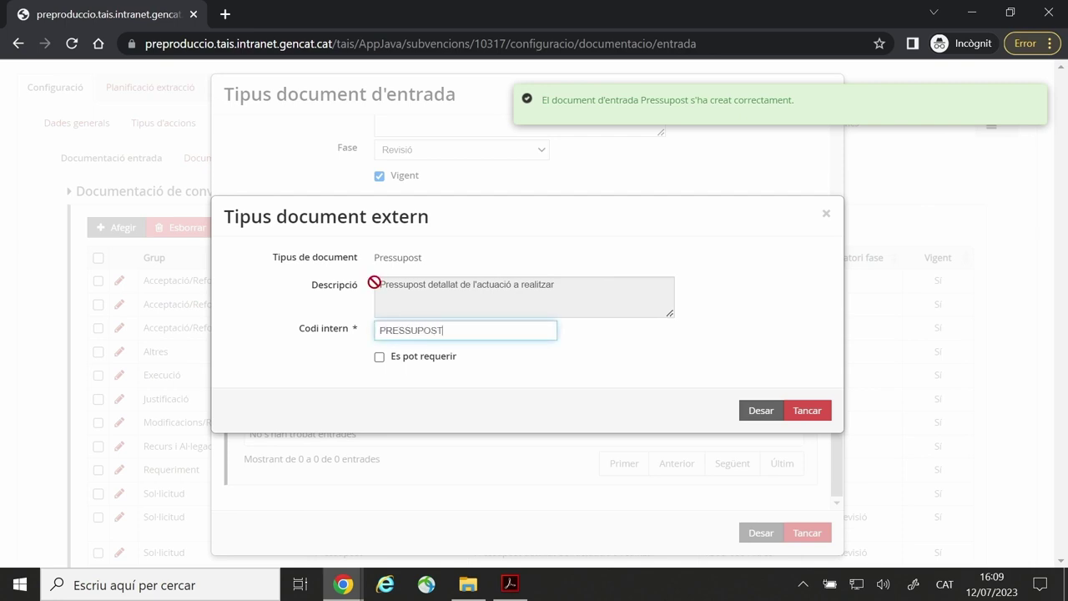
left_click(380, 358)
left_click_drag(452, 332, 378, 332)
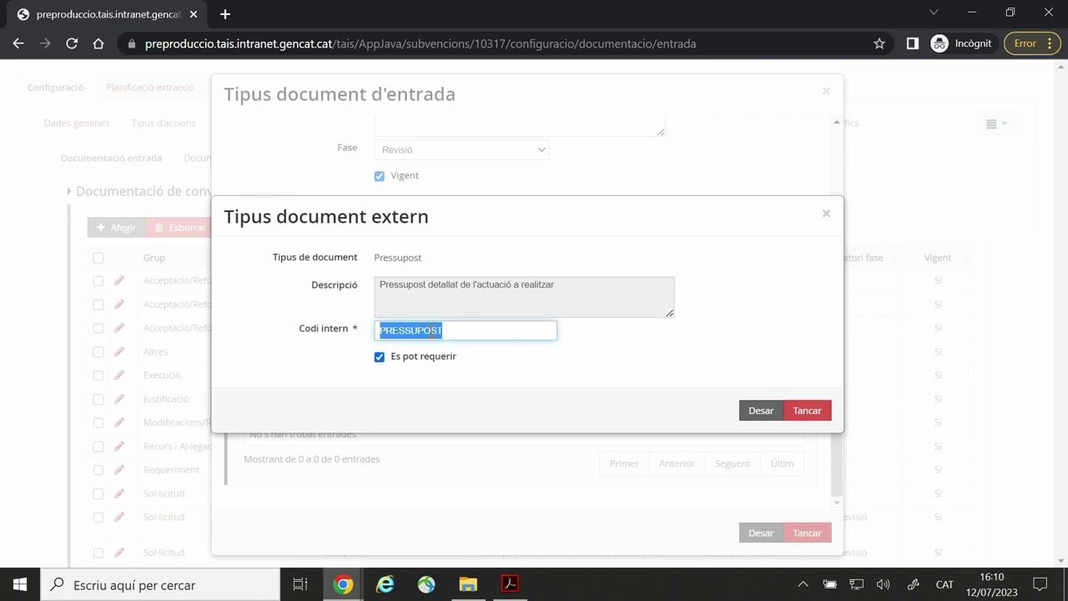
left_click(760, 413)
left_click(759, 532)
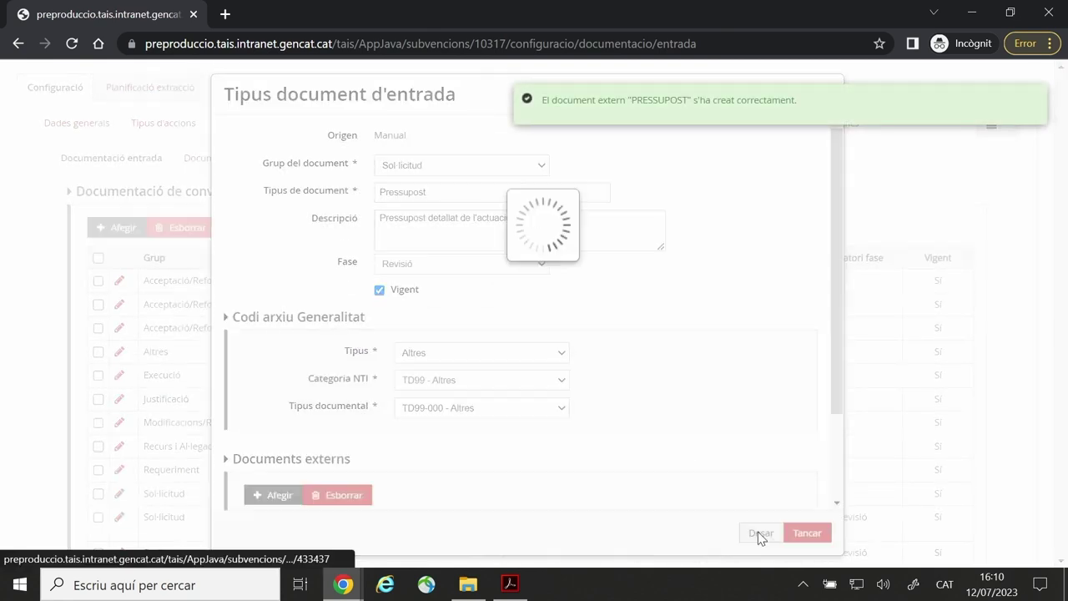
Add a call-level input document type Memòria econòmica justificativa in group Justificació, described as "Memòria econòmica justificativa segons les bases reguladores.", without a phase.
scroll(489, 447, "down", 1)
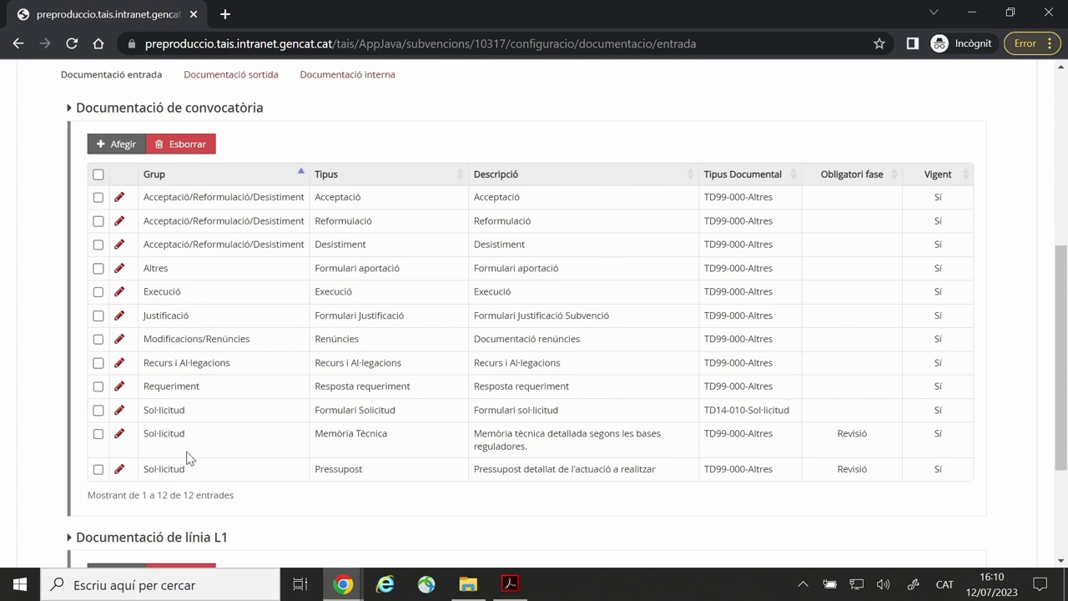
left_click(116, 143)
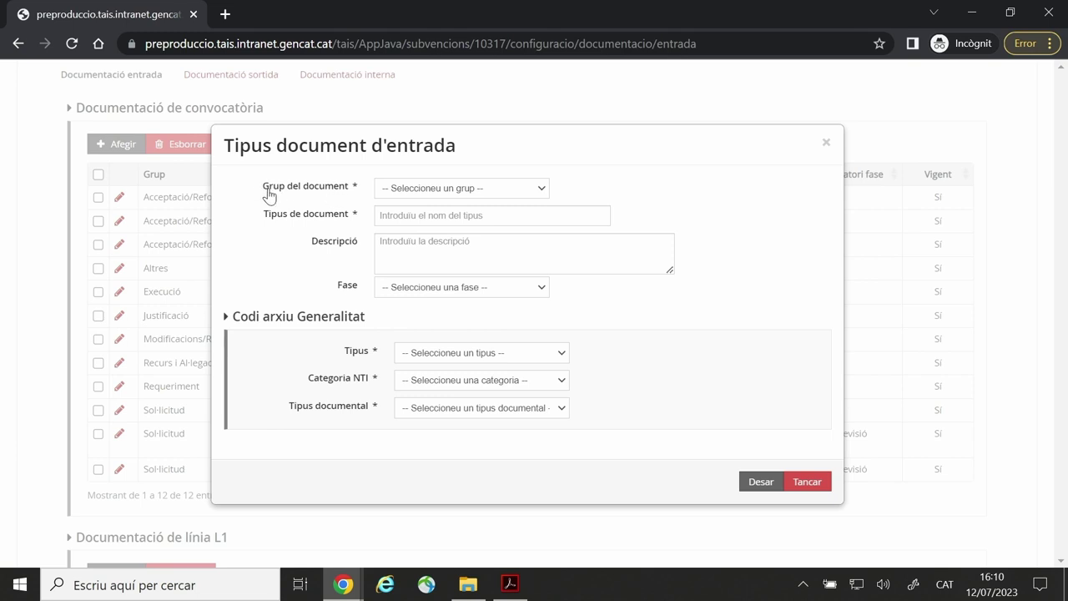
left_click(482, 191)
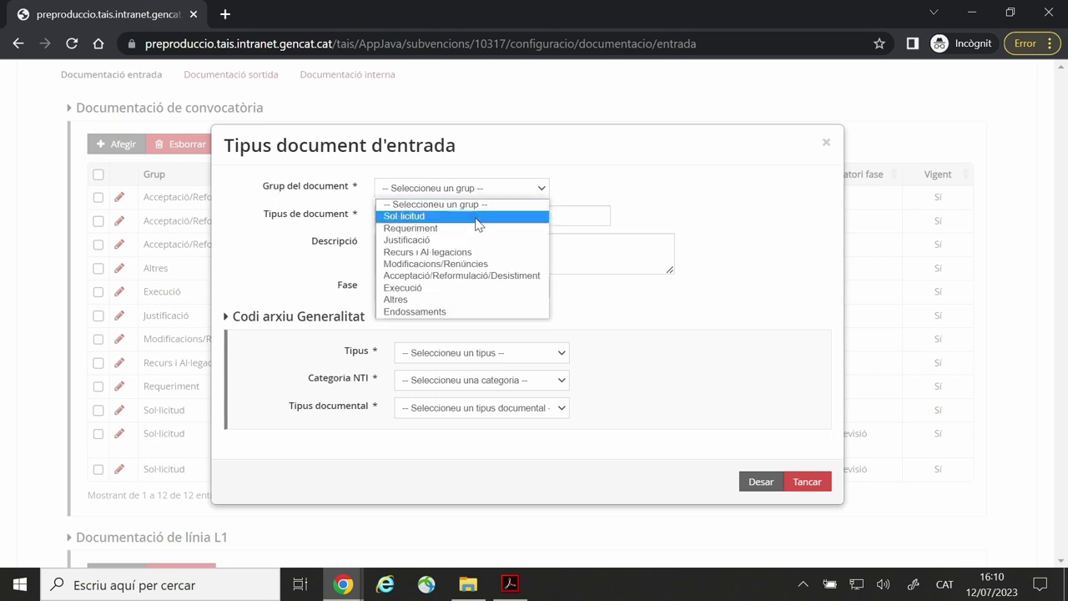
left_click(467, 241)
left_click(404, 217)
type("Memòria econòmica justificativa")
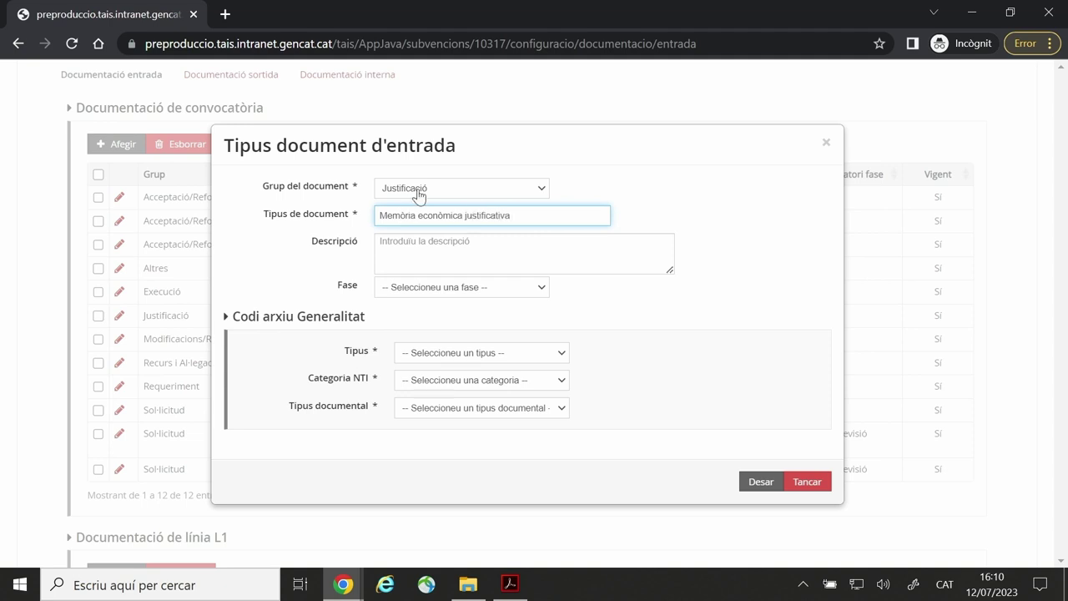
left_click(455, 244)
type("M")
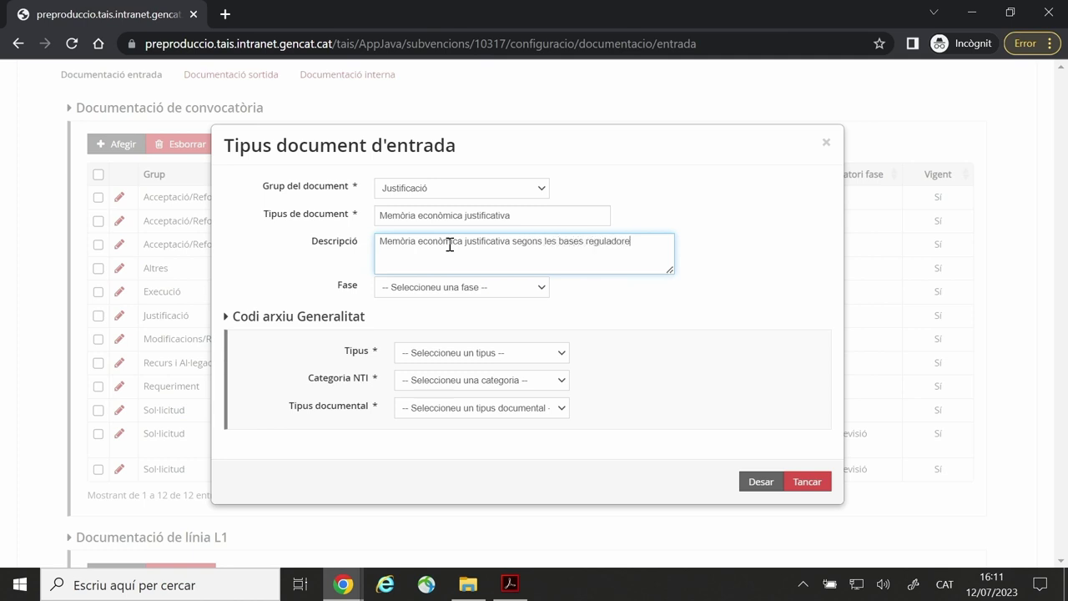
left_click(444, 290)
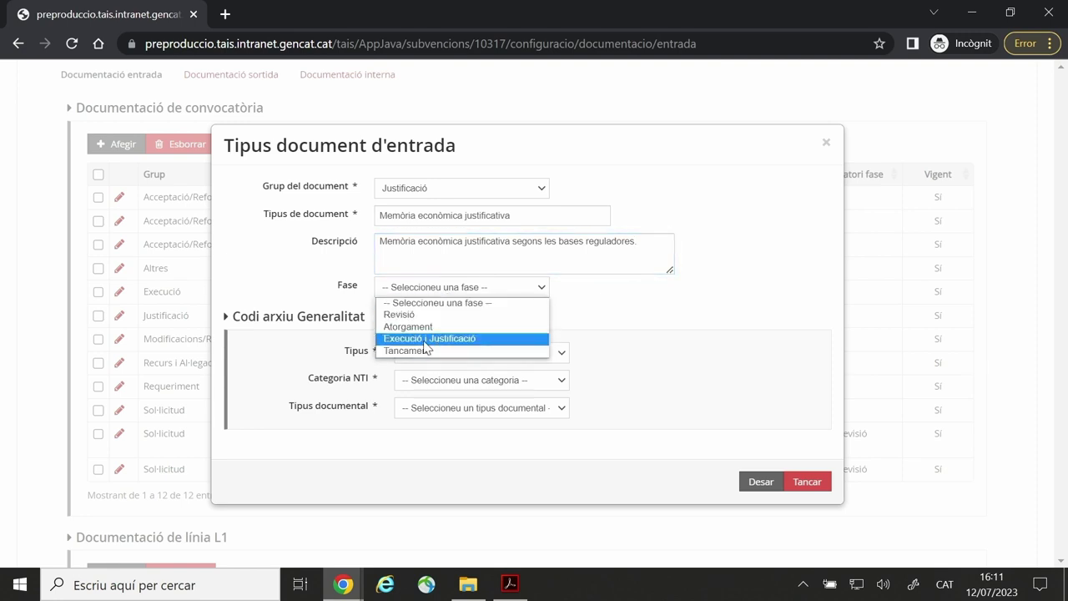
left_click(388, 284)
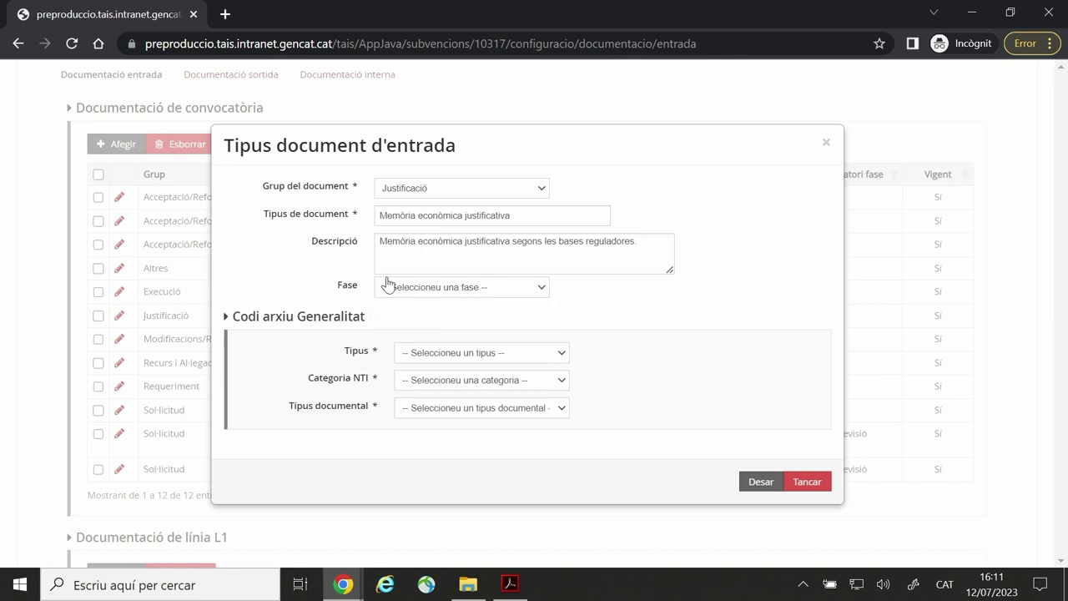
Set the Memòria econòmica justificativa archive code to Altres, TD99 - Altres and TD99-000 - Altres, and save the input document type.
left_click(460, 357)
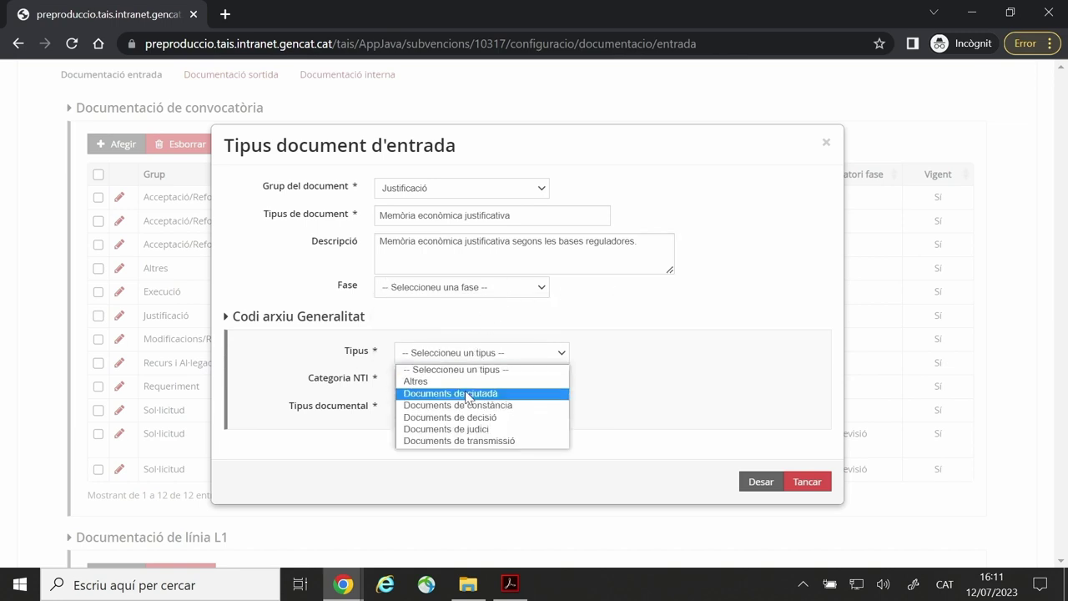
left_click(463, 381)
left_click(467, 382)
left_click(465, 409)
left_click(472, 437)
left_click(761, 489)
Add a requirable external document with internal code MEMORIA_JUST to Memòria econòmica justificativa, and save both the external document and the type.
scroll(434, 390, "down", 2)
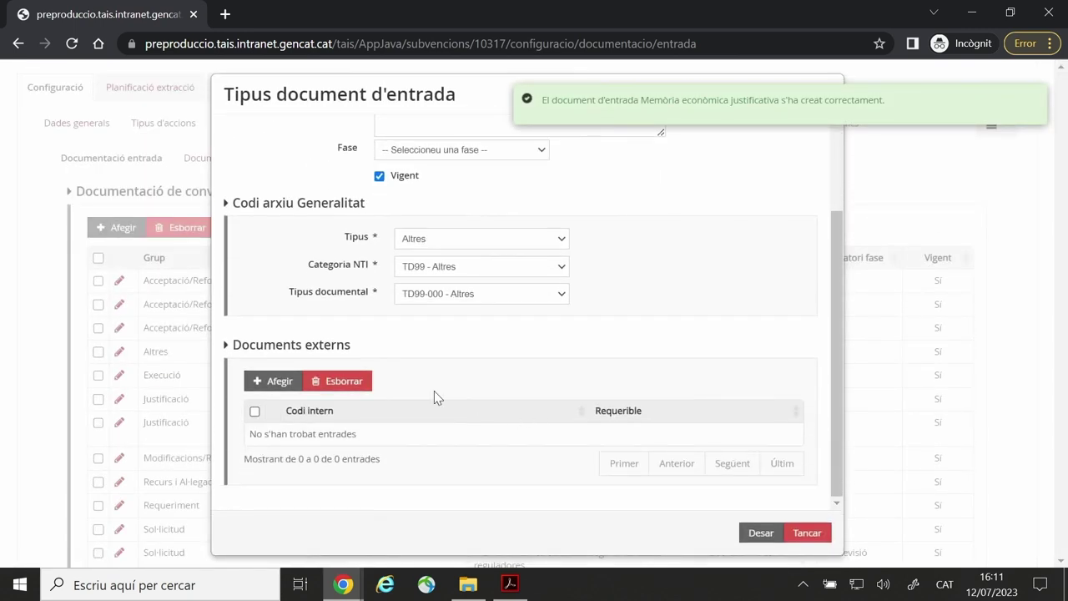
left_click(268, 386)
left_click(442, 331)
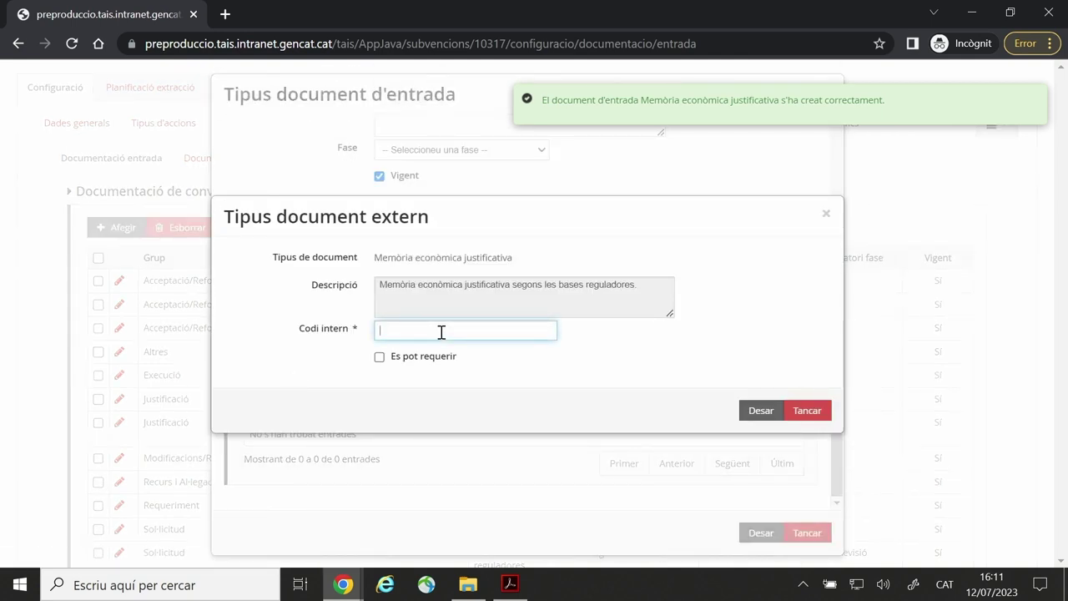
type("MEMORIA_JUST")
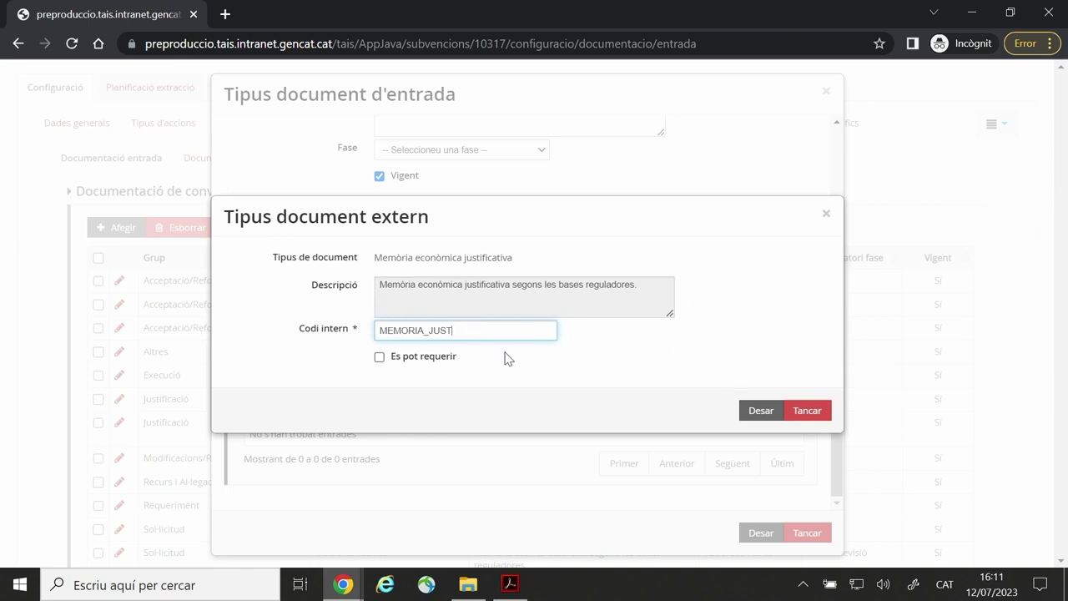
left_click(379, 359)
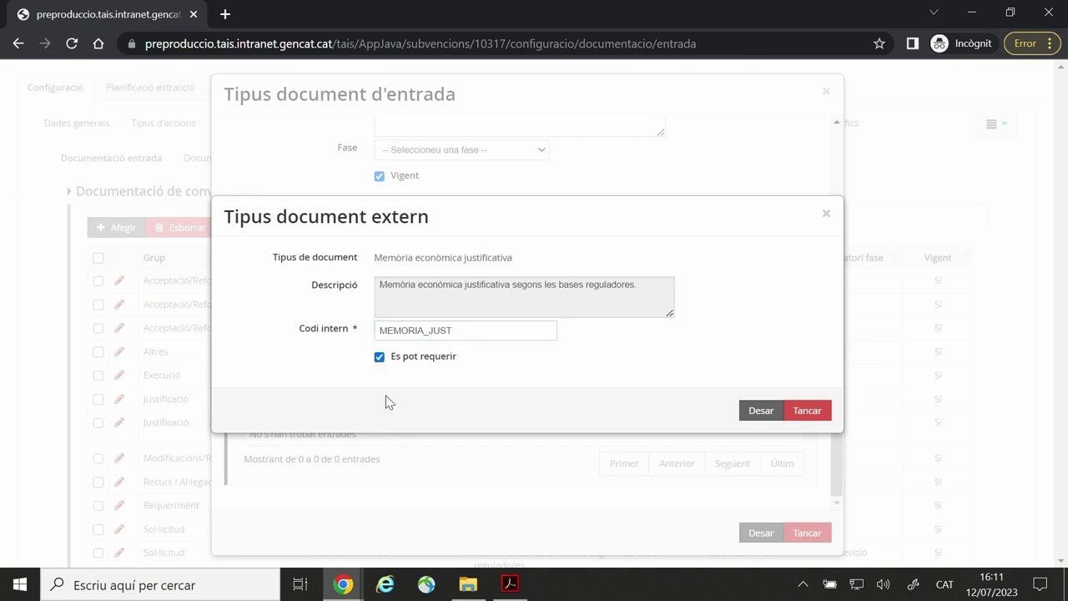
left_click(751, 410)
scroll(739, 476, "down", 2)
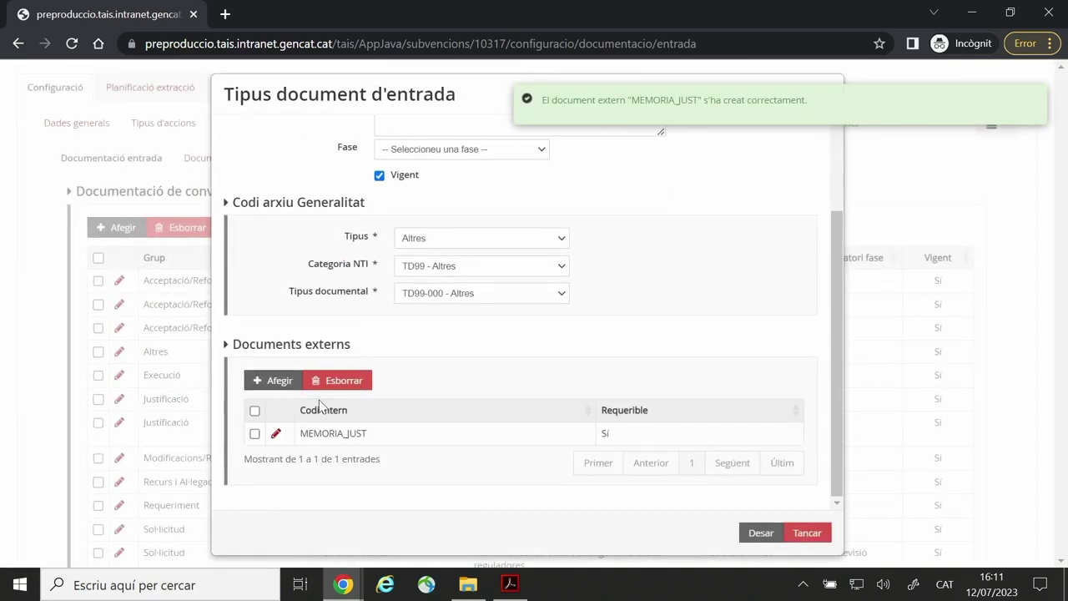
left_click(759, 533)
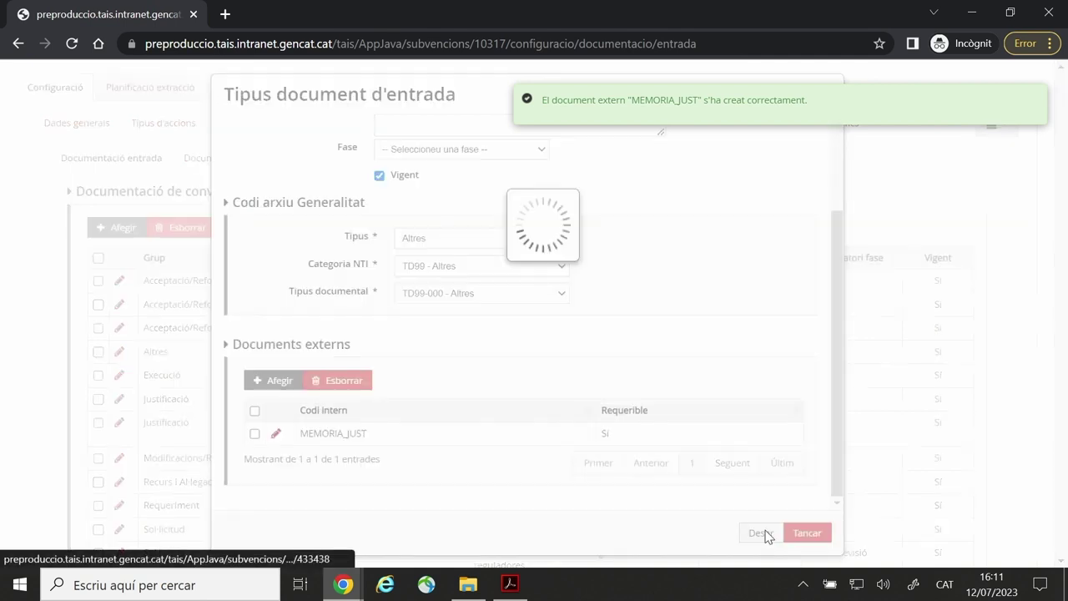
Start a new call-level input document type Factures in group Justificació, described as "Factures de l'actuació realitzada".
scroll(420, 411, "down", 1)
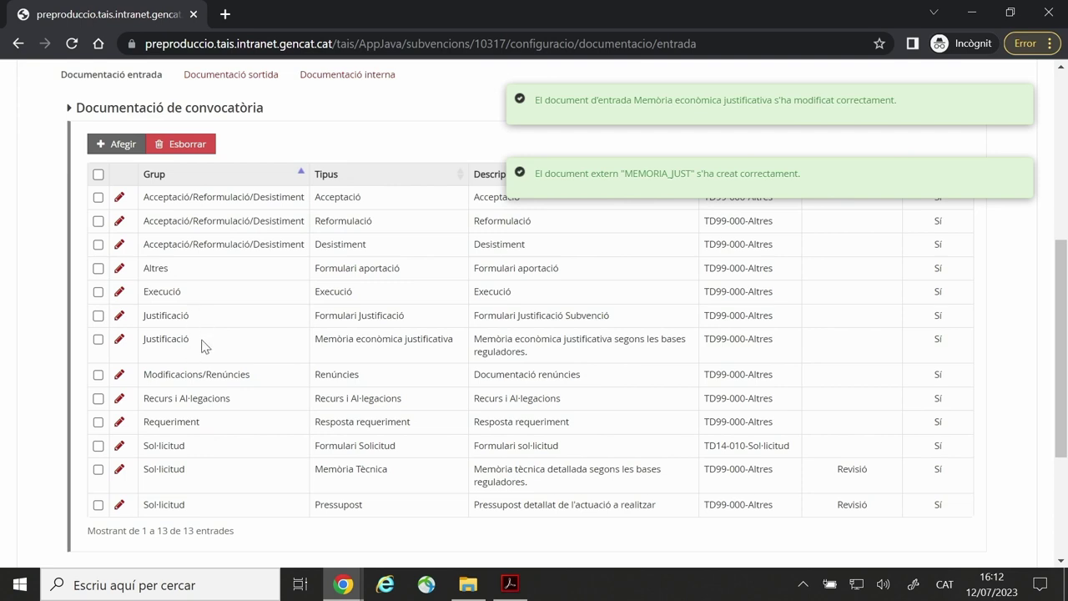
left_click(122, 147)
left_click(439, 190)
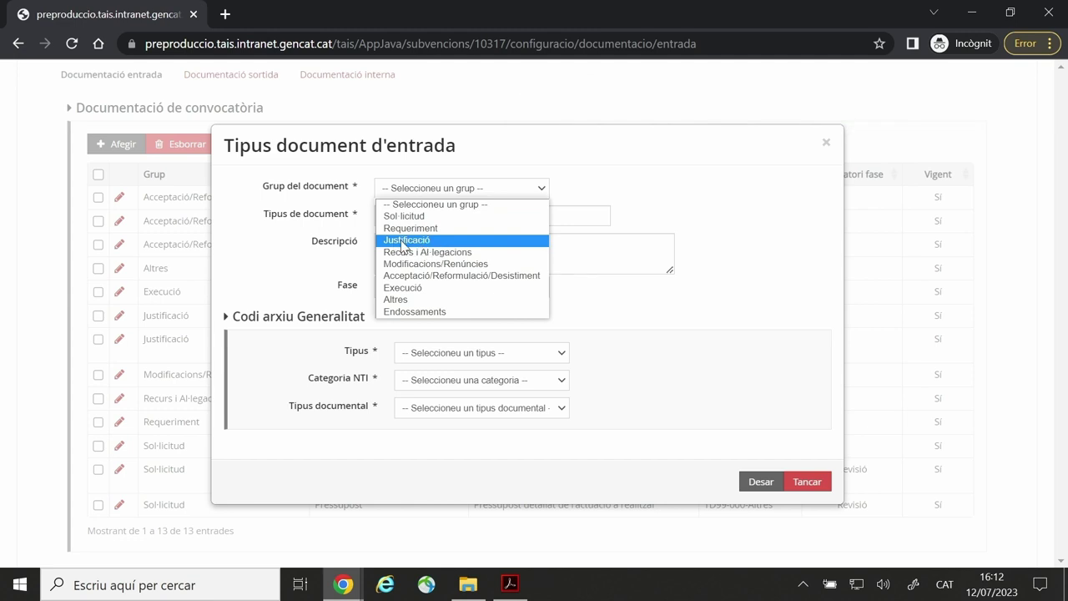
left_click(403, 241)
left_click(408, 213)
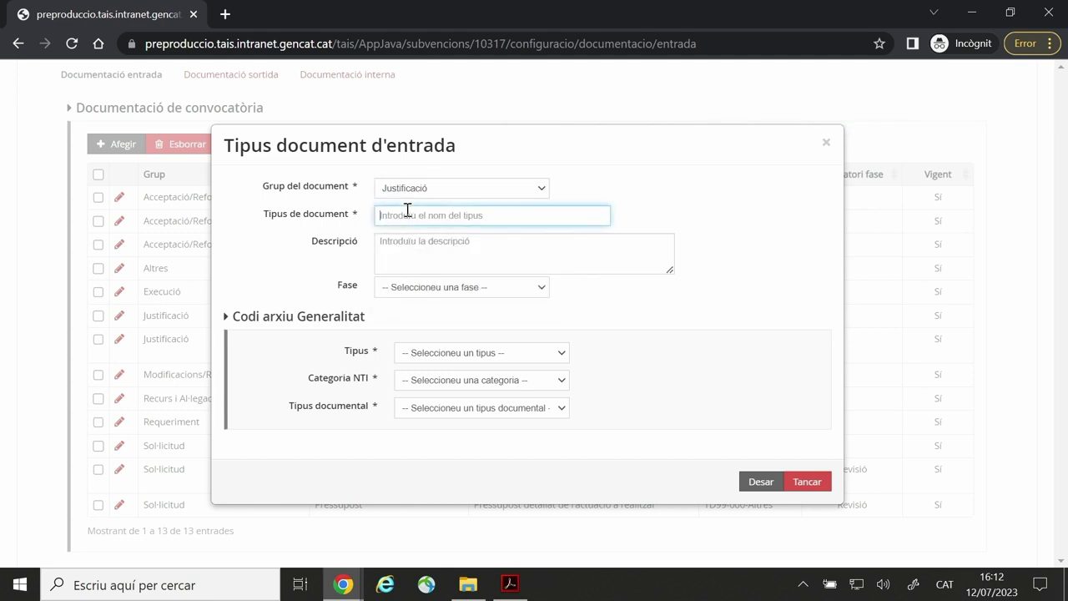
type("F")
key("BackSpace")
type("Factures")
left_click(423, 241)
type("Fa")
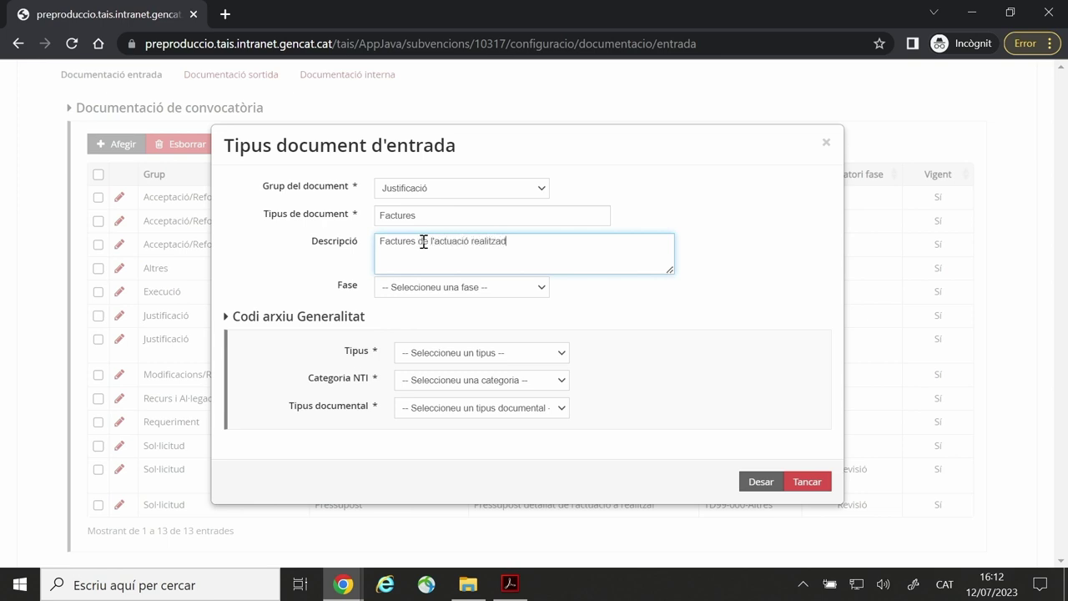
Set the Factures archive code to Altres, TD99 - Altres and TD99-000 - Altres, and save the input document type.
left_click(538, 354)
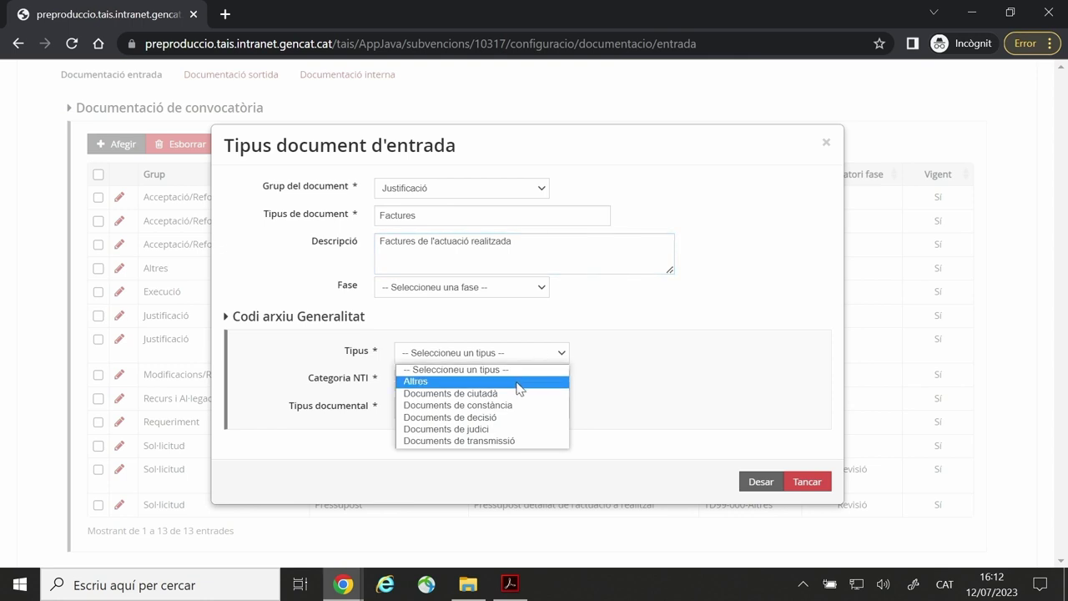
left_click(519, 382)
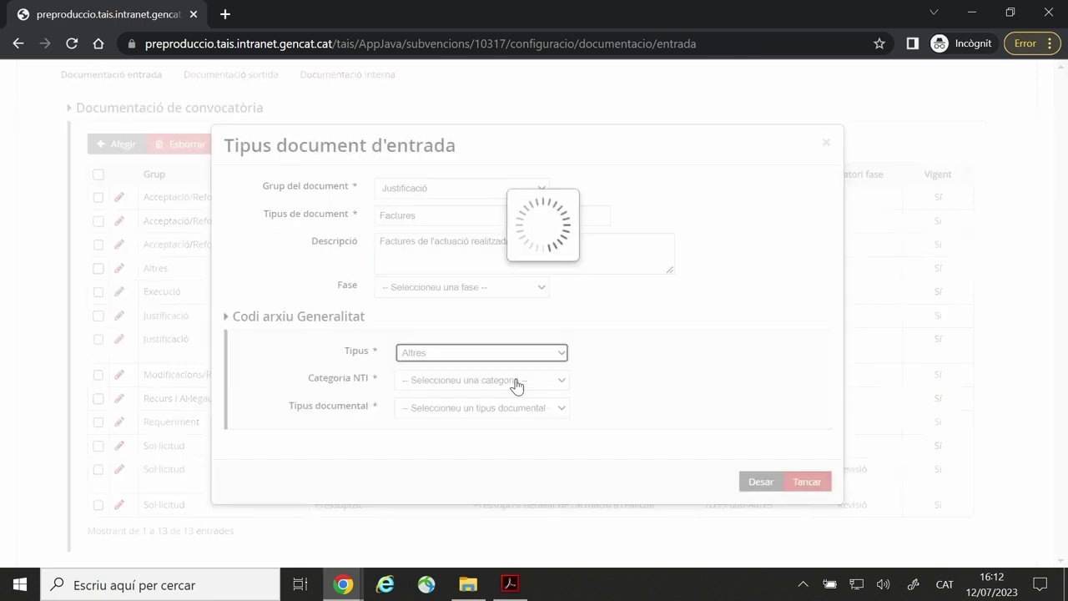
left_click(517, 380)
left_click(504, 406)
left_click(505, 407)
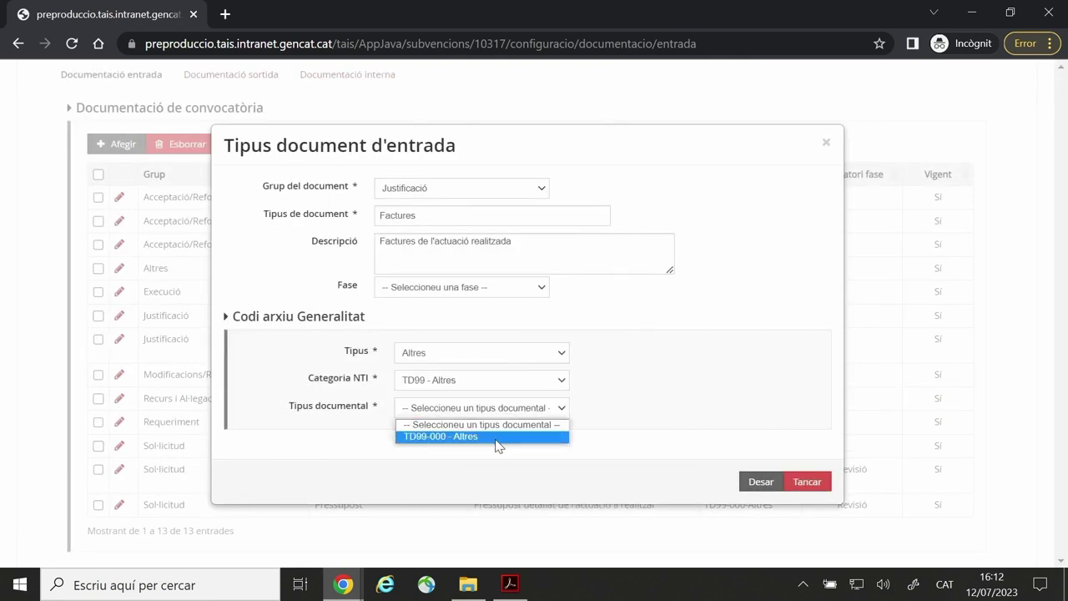
left_click(498, 435)
left_click(759, 482)
Add a requirable external document with internal code FACTURES to Factures, and save both the external document and the type.
scroll(568, 446, "down", 2)
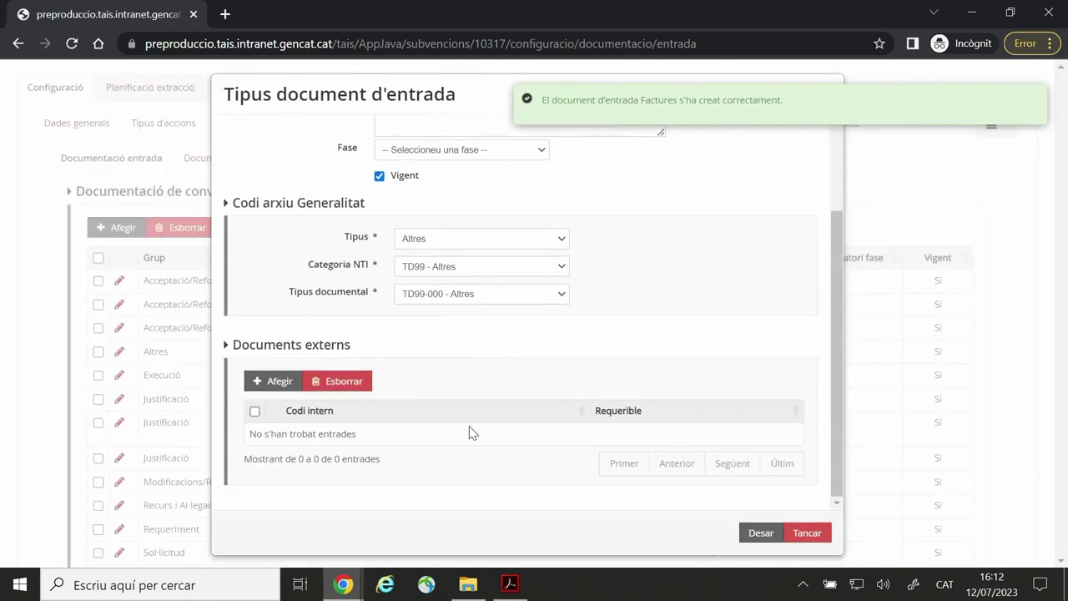
left_click(271, 380)
left_click(408, 329)
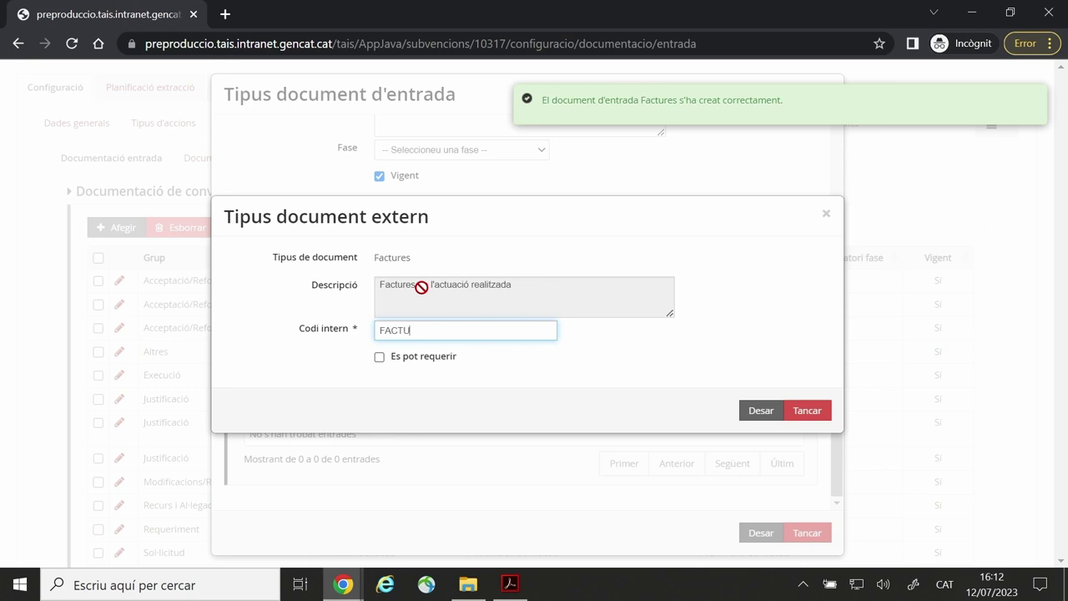
left_click(380, 359)
left_click(759, 413)
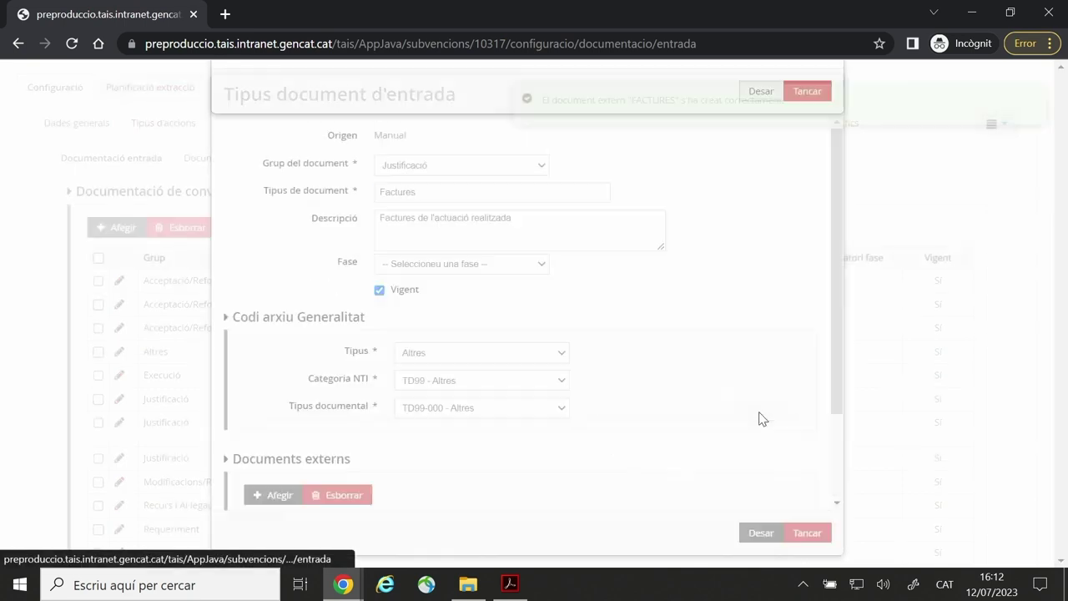
left_click(759, 532)
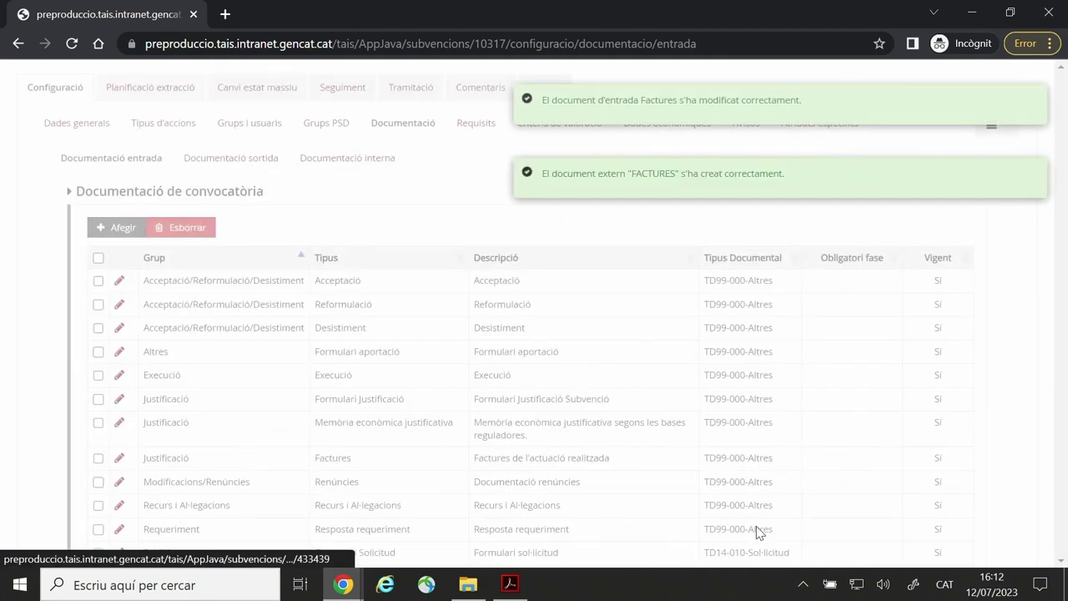
Review the call-level input document types with their groups, documentary types and mandatory phases.
scroll(226, 319, "up", 1)
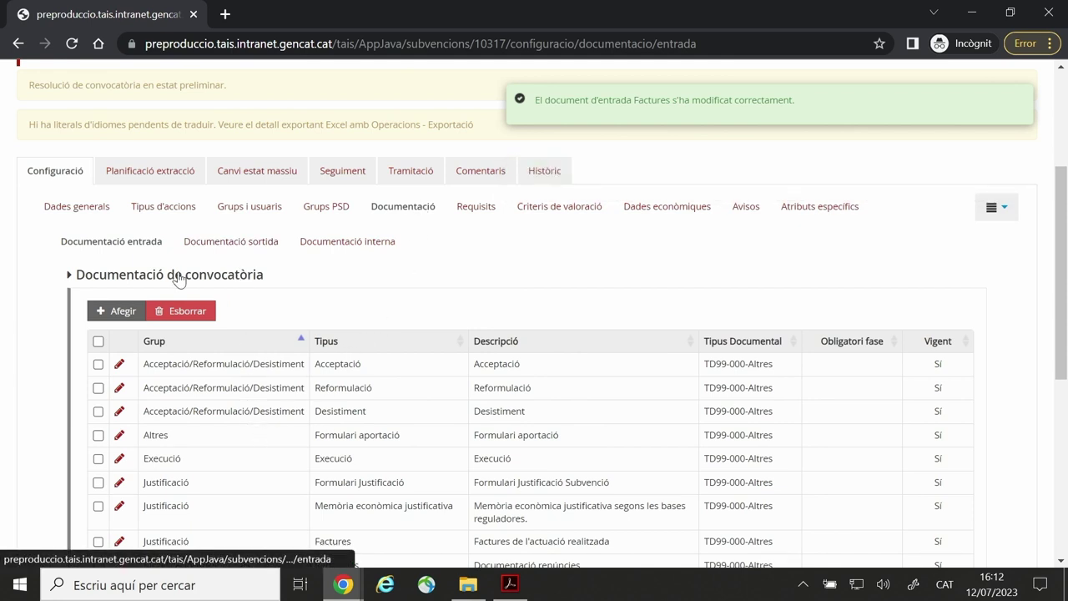
scroll(182, 325, "down", 1)
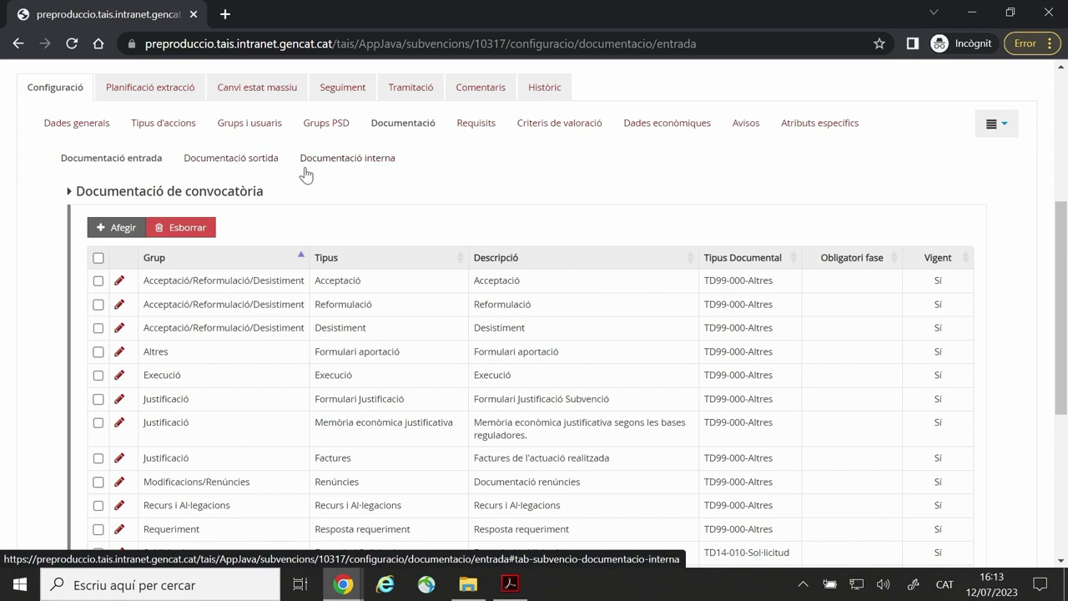
scroll(234, 405, "down", 1)
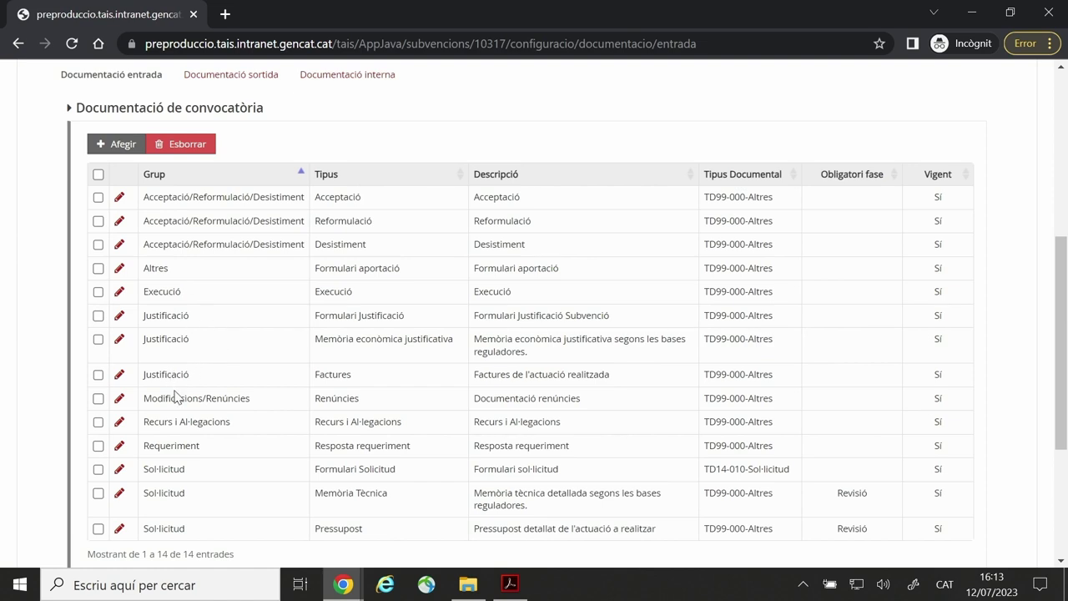
scroll(176, 396, "down", 1)
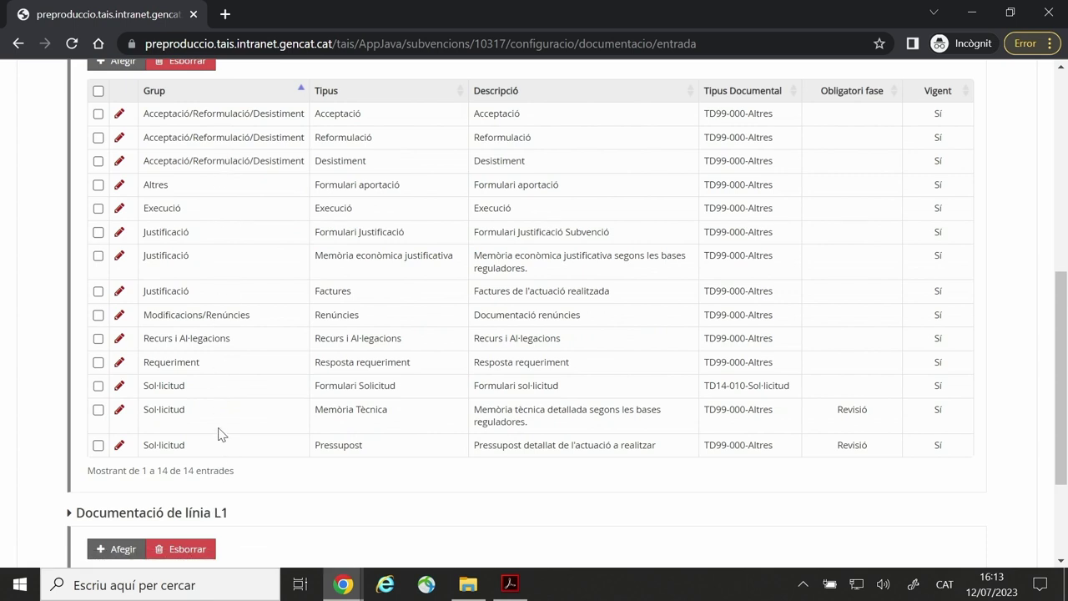
scroll(219, 433, "up", 1)
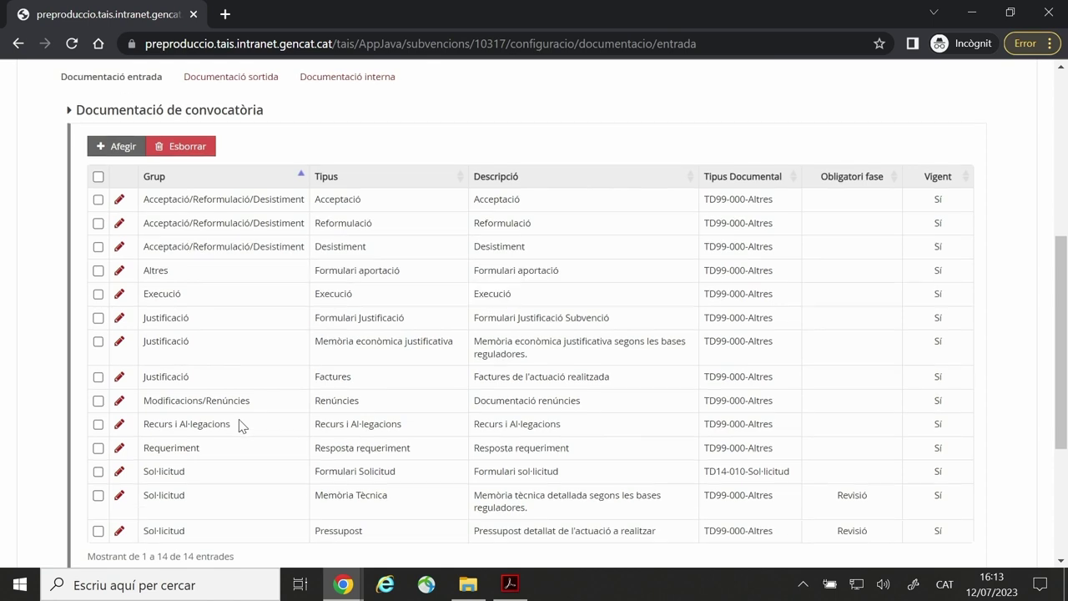
scroll(242, 426, "up", 1)
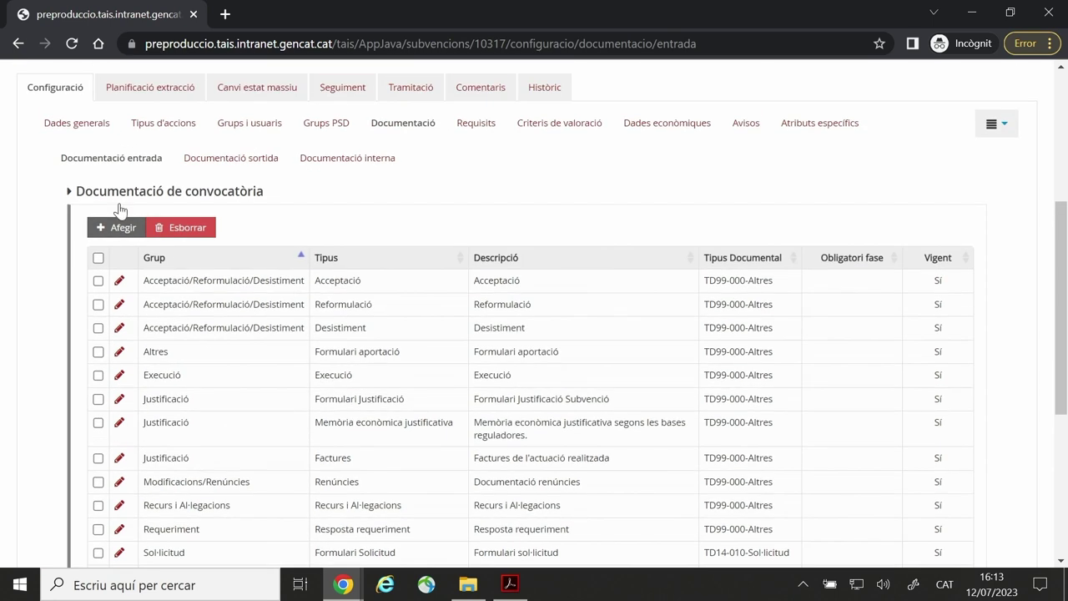
Open the Resolució atorgament type from the call-level output documentation for editing.
left_click(237, 159)
scroll(235, 242, "down", 3)
scroll(240, 252, "down", 2)
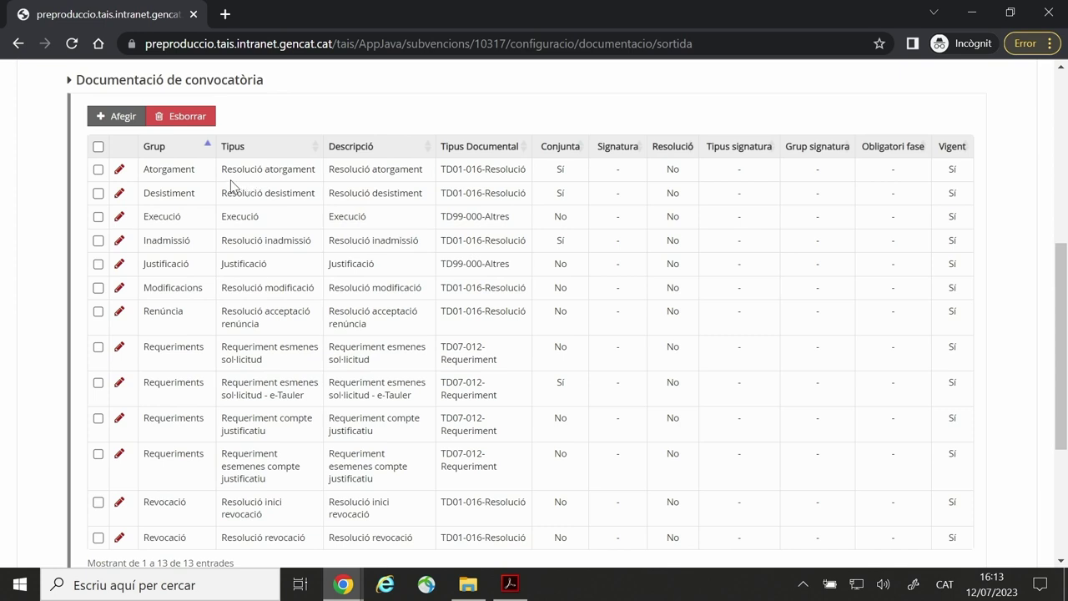
left_click(119, 170)
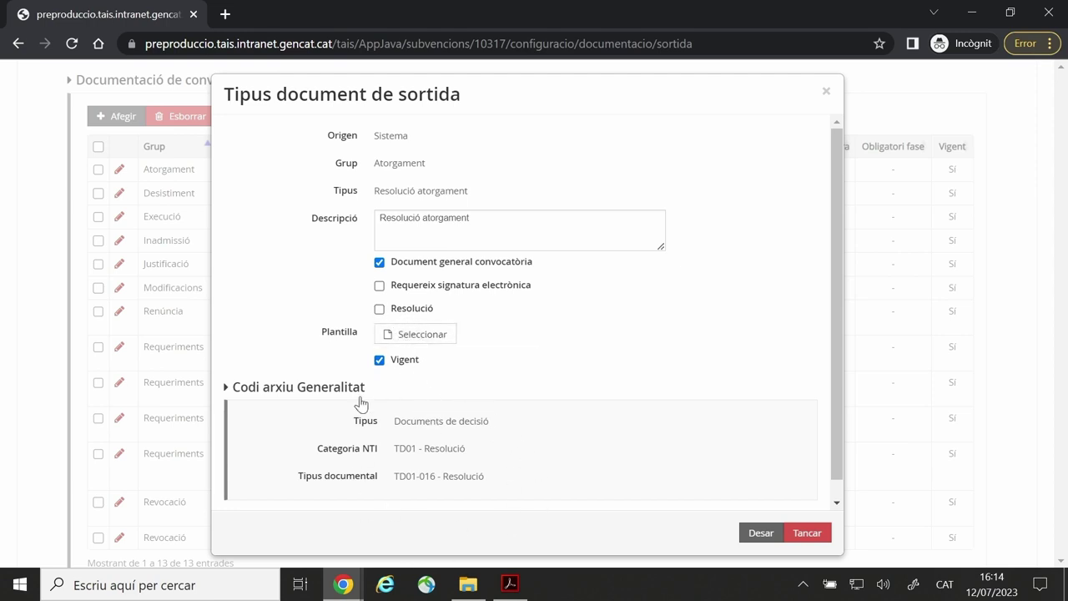
Examine the Resolució atorgament settings and archive code, including the phase option offered when it is not a general call document.
scroll(431, 419, "down", 1)
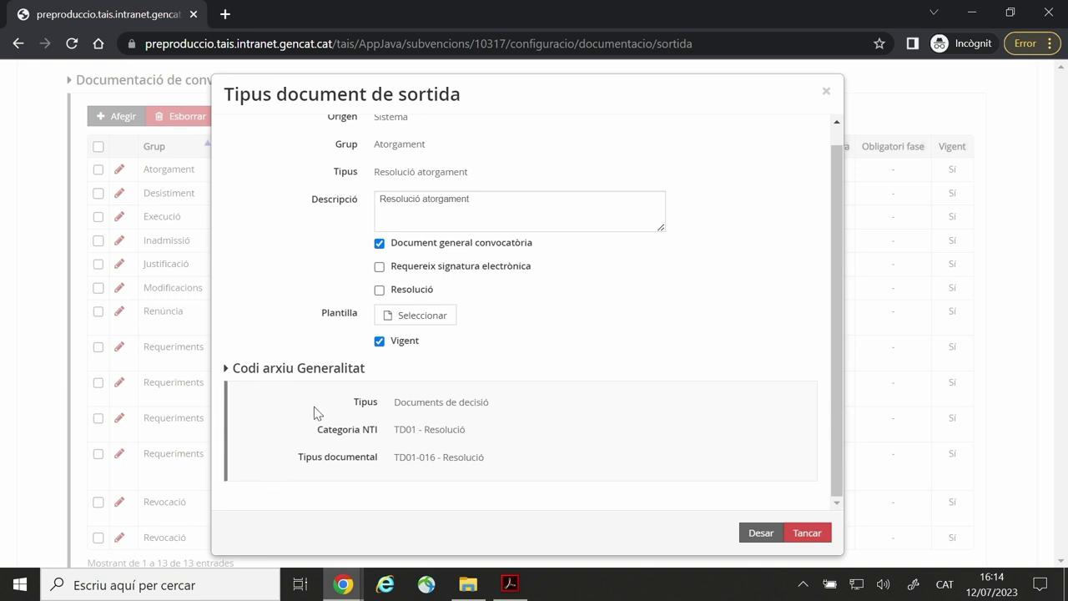
scroll(312, 409, "up", 1)
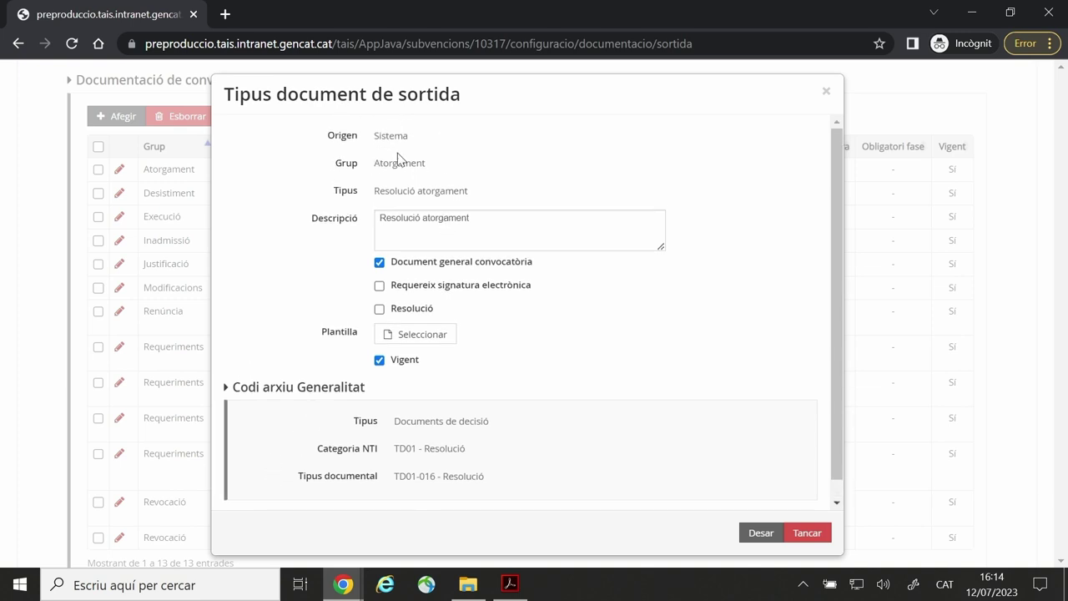
left_click_drag(372, 192, 478, 207)
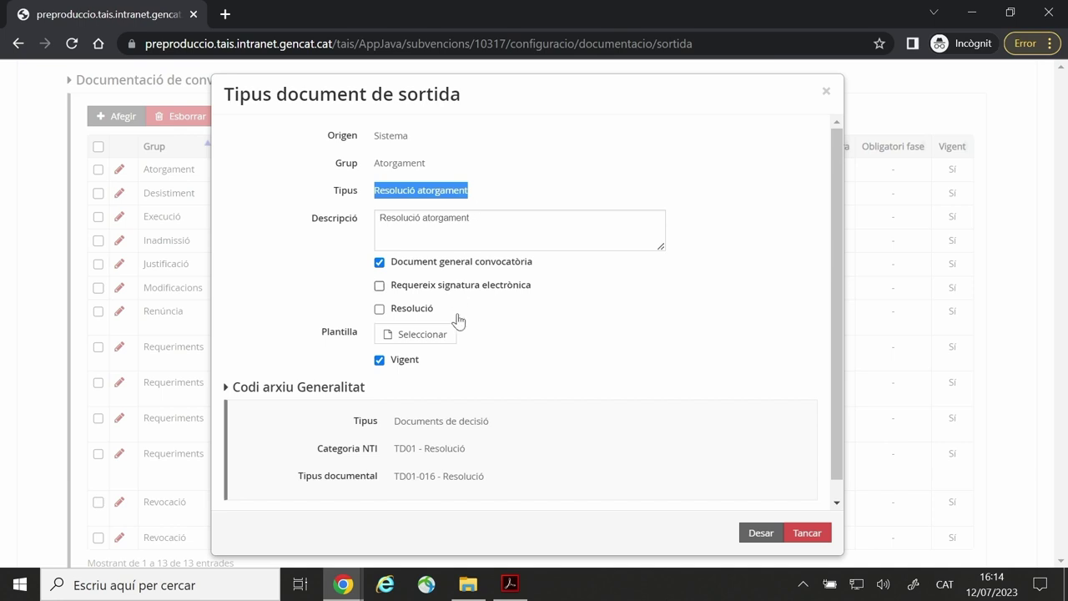
left_click(639, 335)
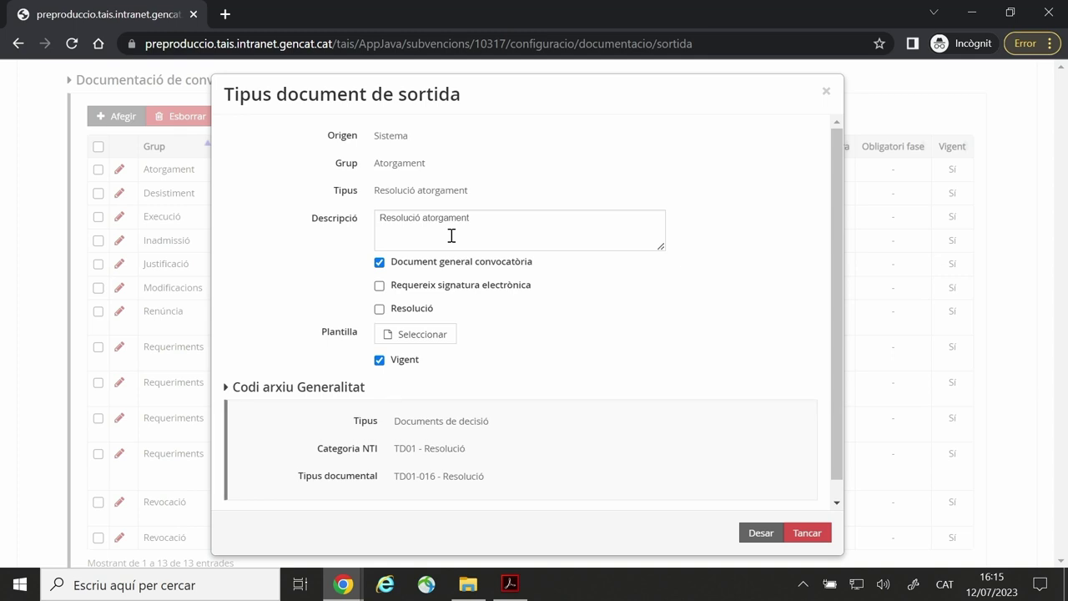
left_click(380, 262)
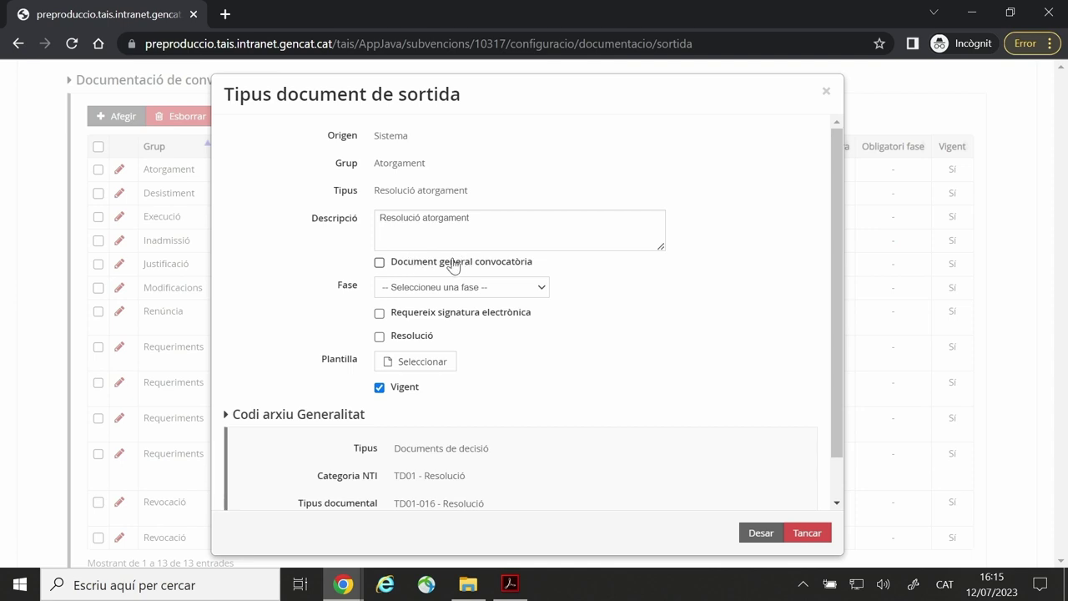
left_click(380, 262)
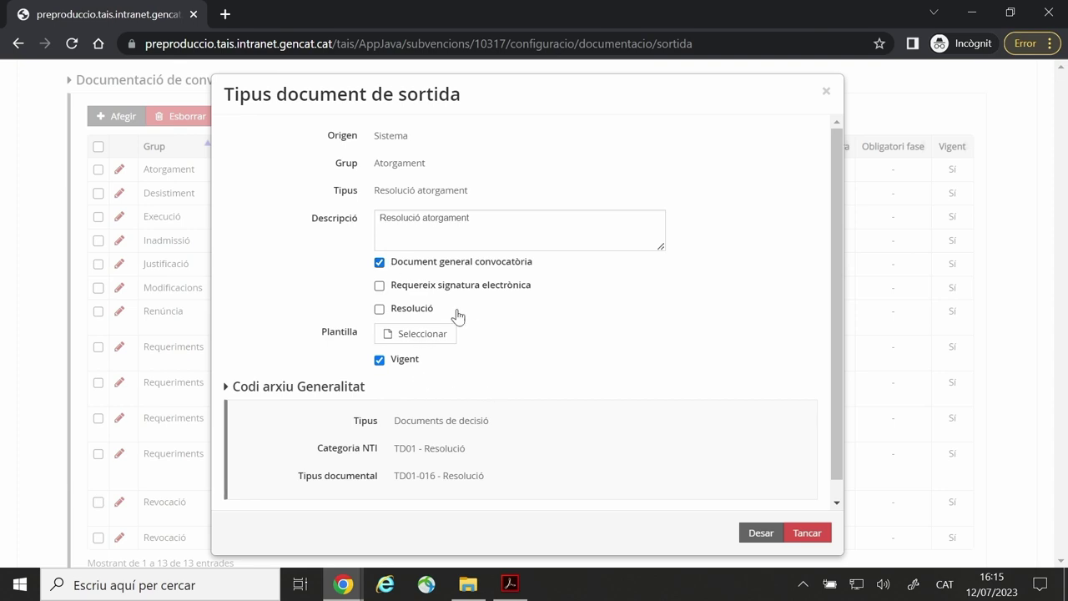
Require electronic signature for Resolució atorgament with type Portasignatures (PSD) and PSD group Direcció, and save the output document type.
left_click(379, 287)
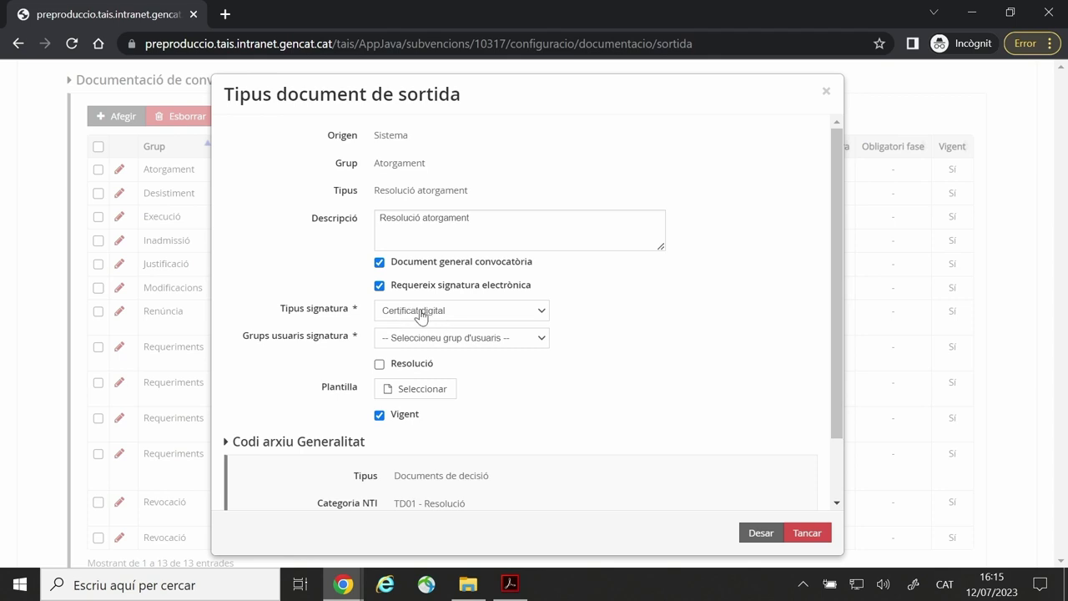
left_click(531, 311)
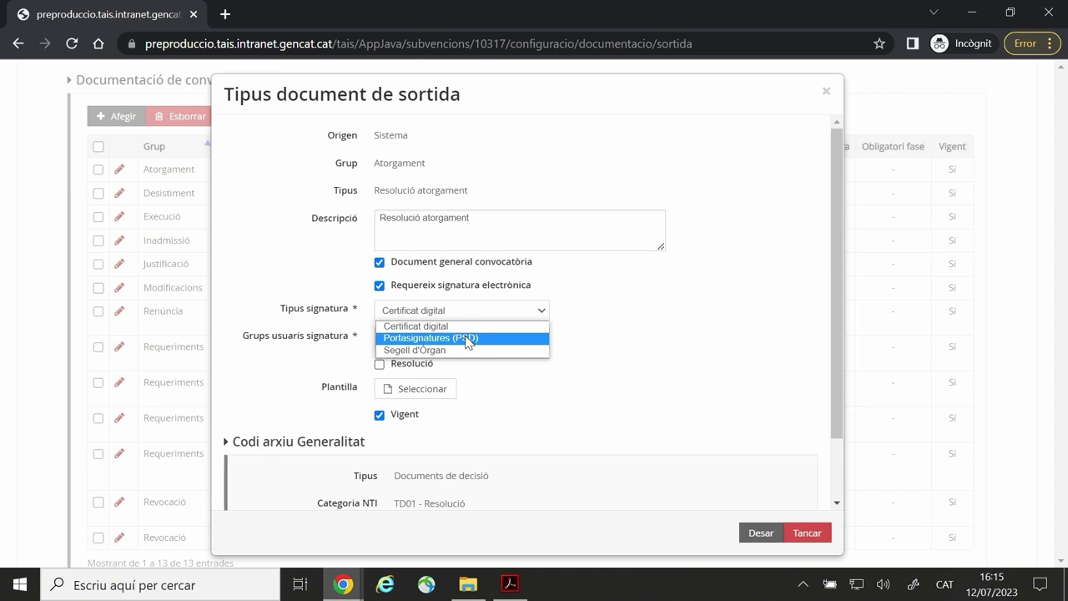
left_click(403, 338)
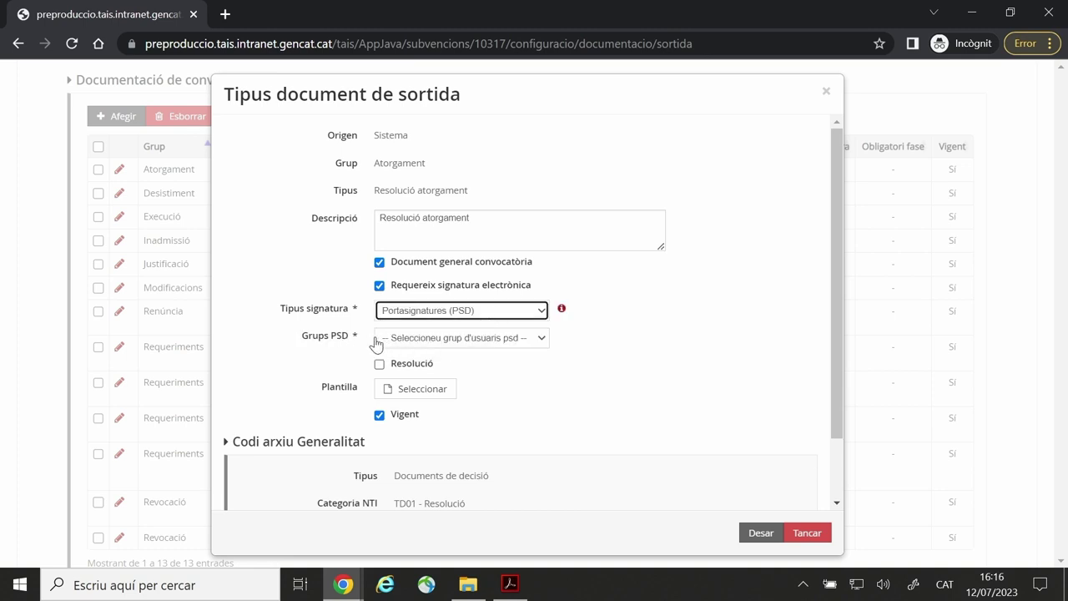
left_click(539, 344)
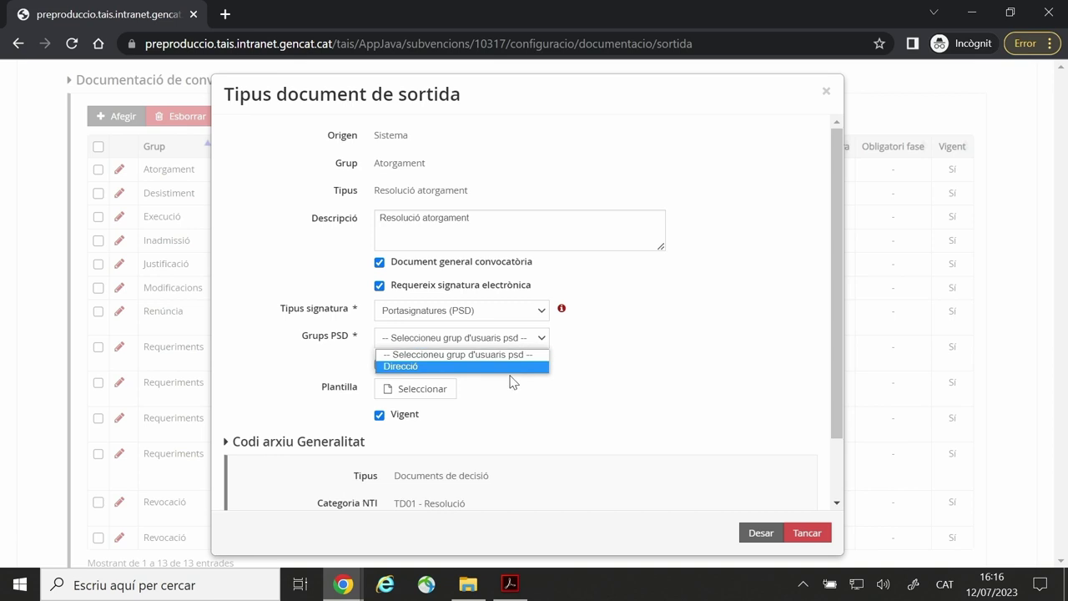
left_click(399, 367)
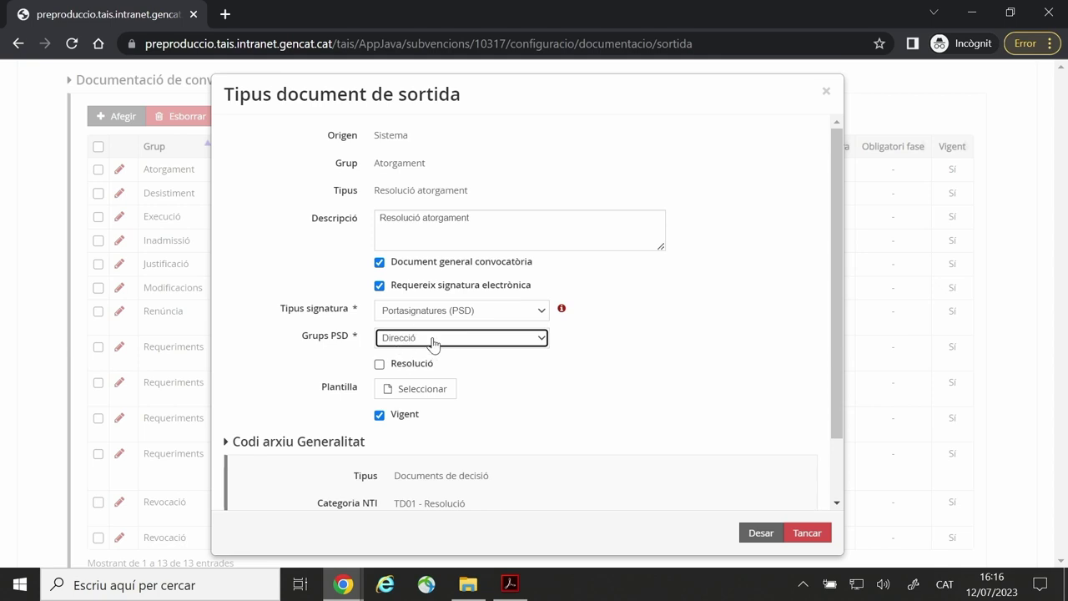
left_click(761, 533)
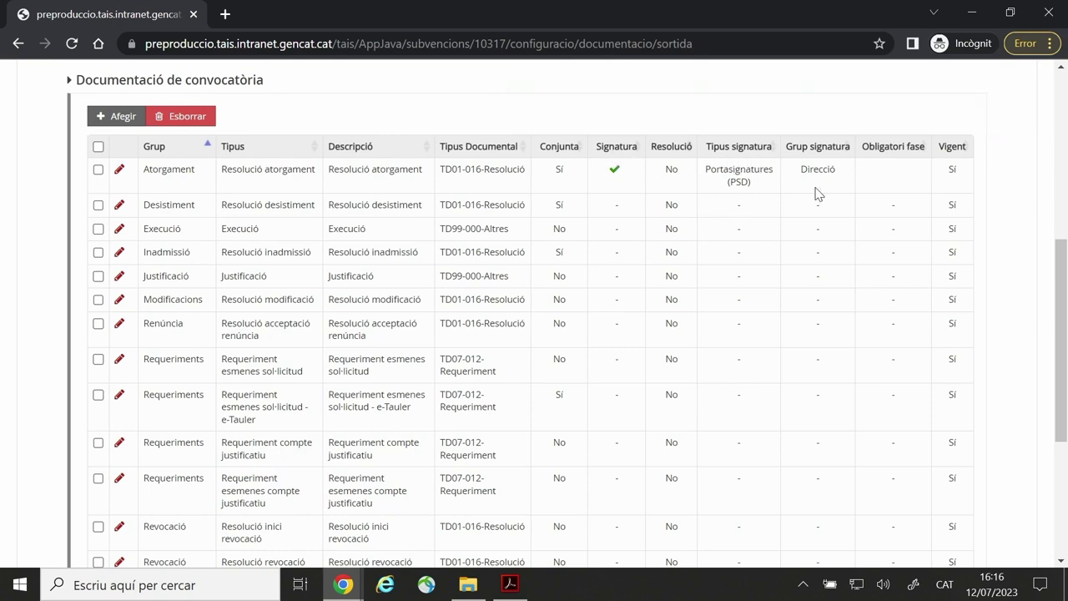
Reopen Resolució atorgament and try signature type Certificat digital with the signing user group Servei territorial Tarragona.
left_click_drag(841, 177, 799, 177)
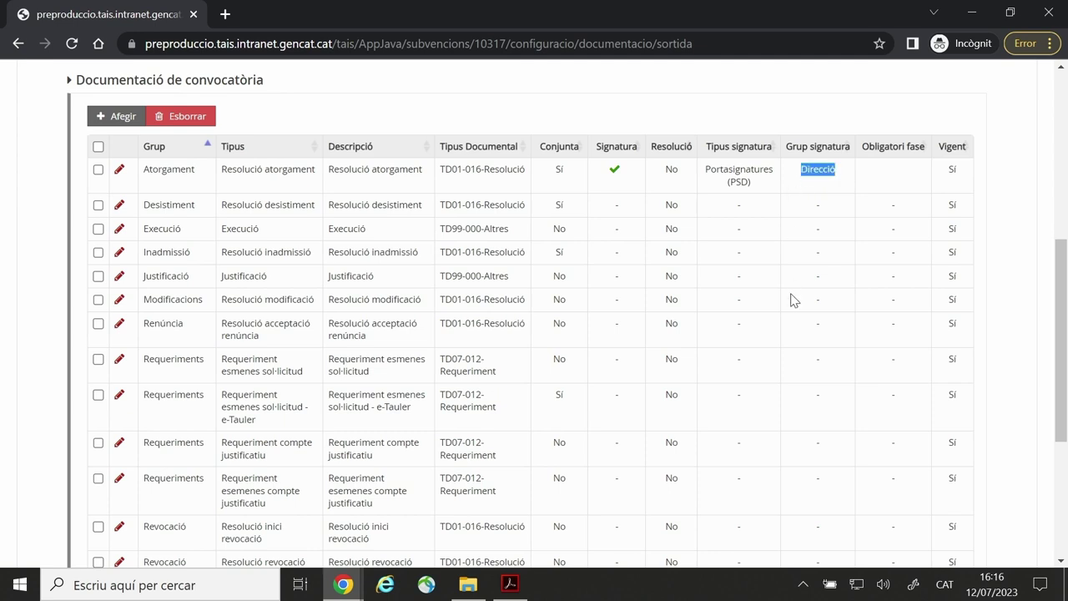
left_click(120, 172)
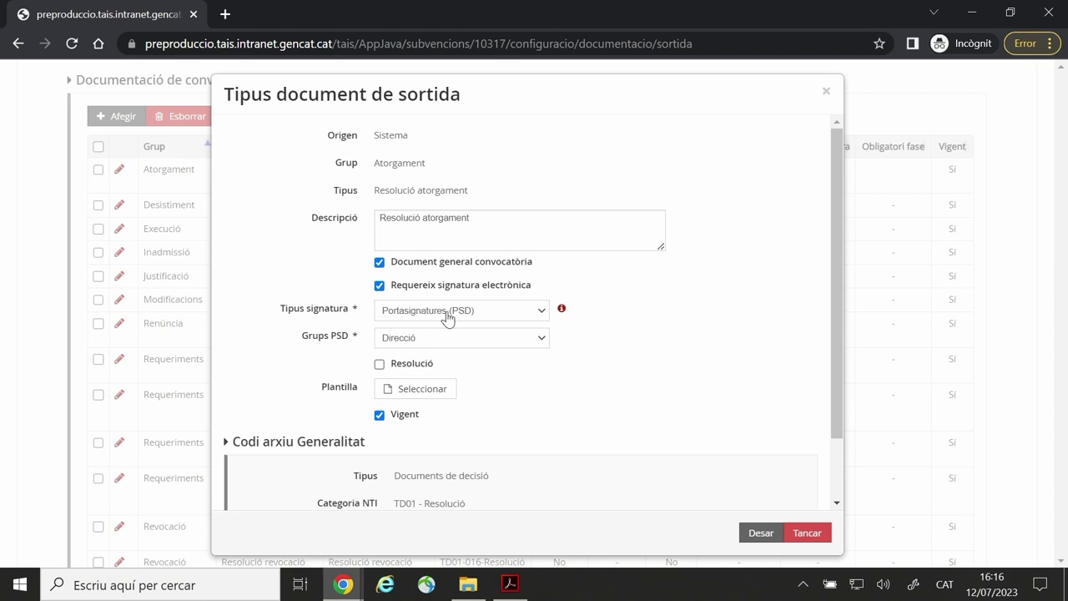
left_click(448, 318)
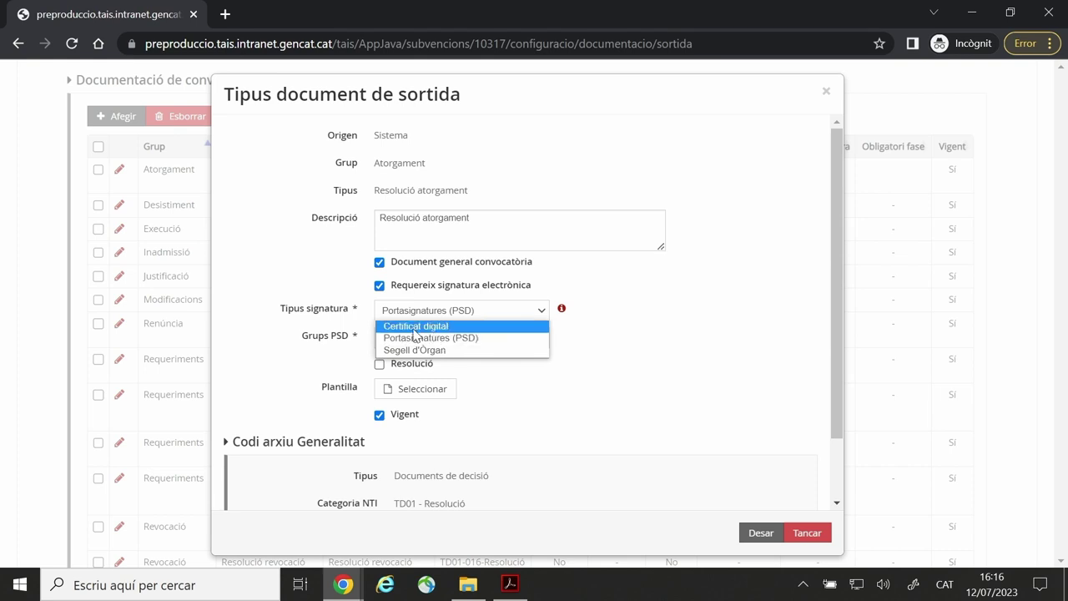
left_click(415, 326)
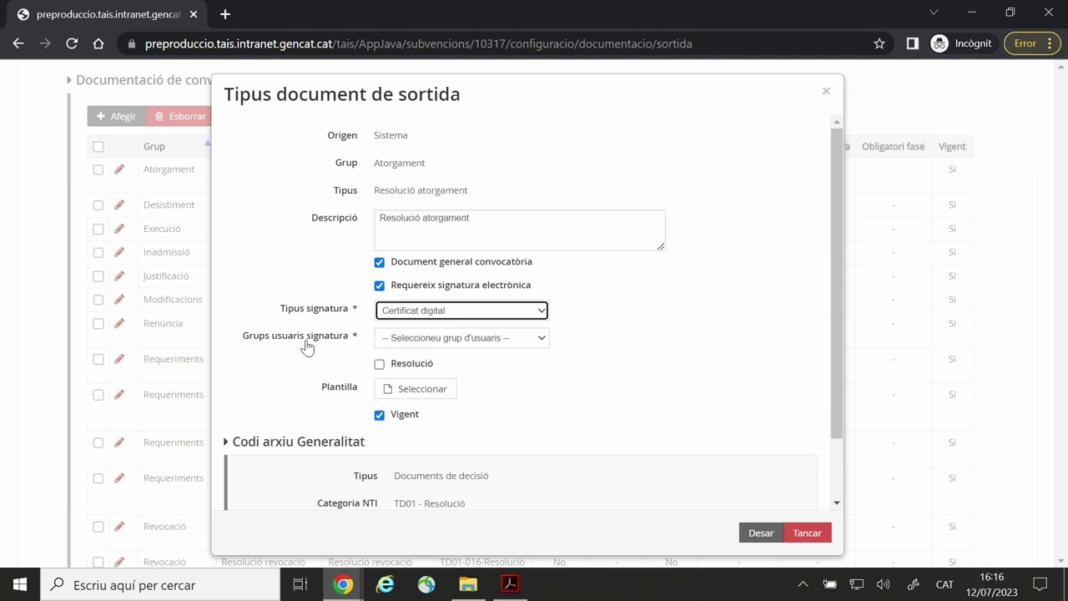
left_click(505, 342)
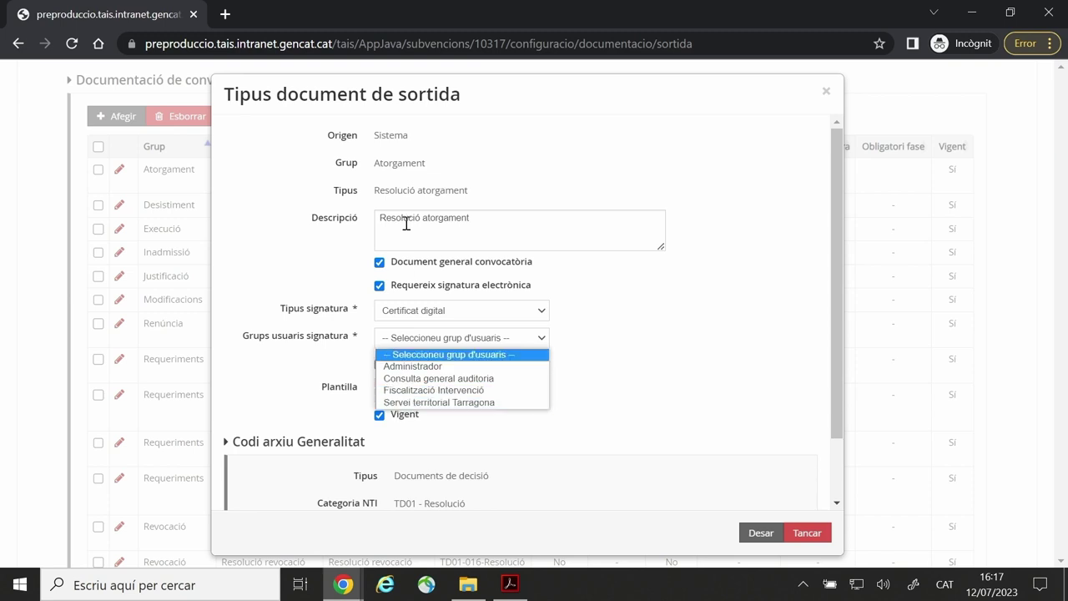
left_click(409, 402)
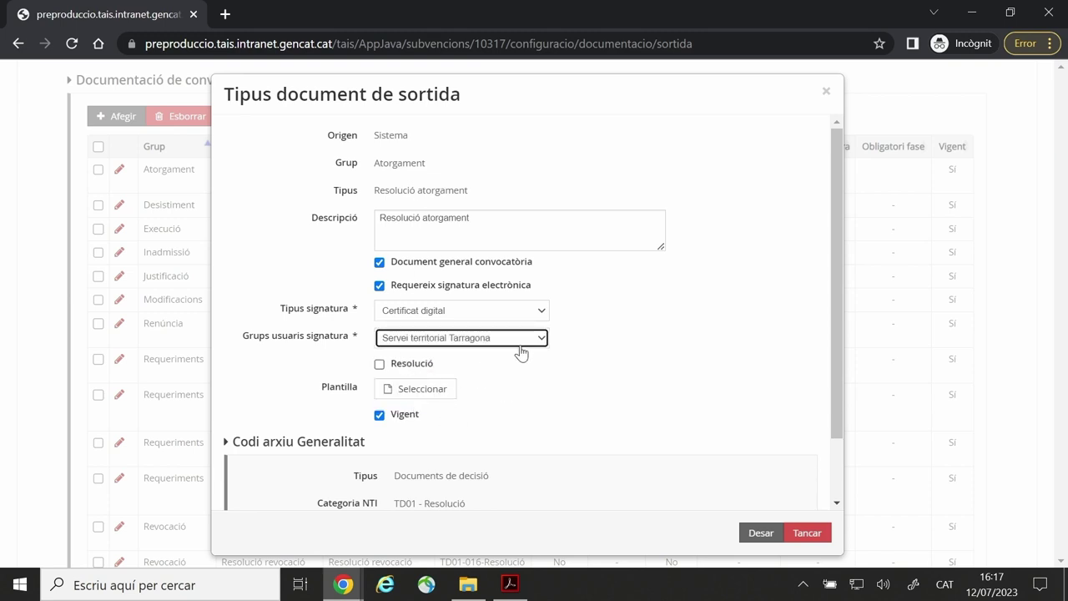
Set the Resolució atorgament signature type back to Portasignatures (PSD) and save the output document type.
left_click(446, 314)
left_click(429, 338)
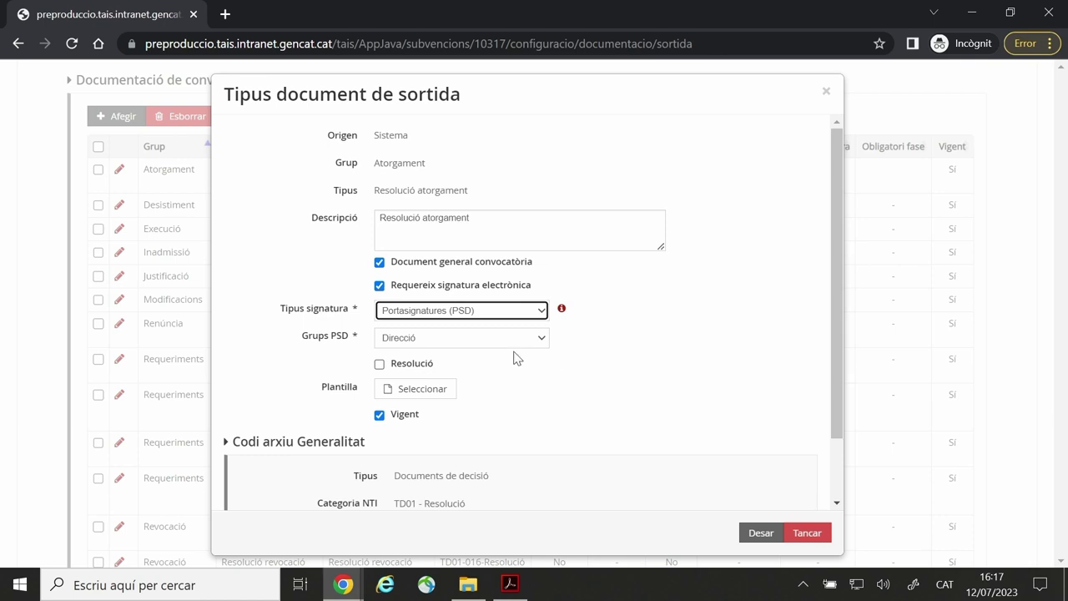
left_click(756, 531)
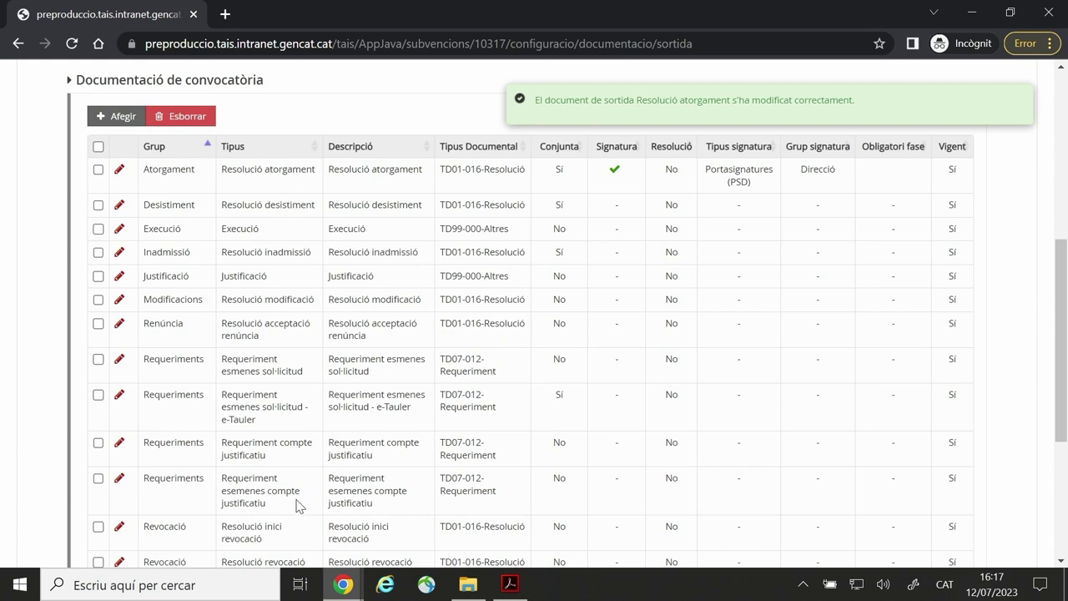
Require electronic signature for the output document type Requeriment esmenes sol·licitud, with type Certificat digital and signing user group Servei territorial Tarragona.
scroll(278, 467, "down", 1)
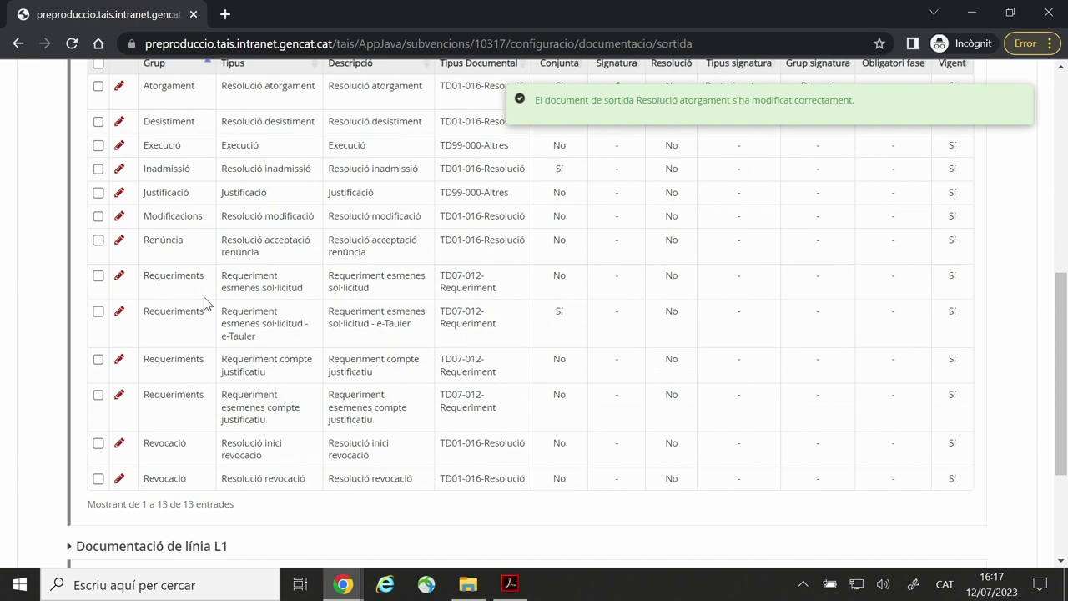
left_click_drag(142, 282, 205, 282)
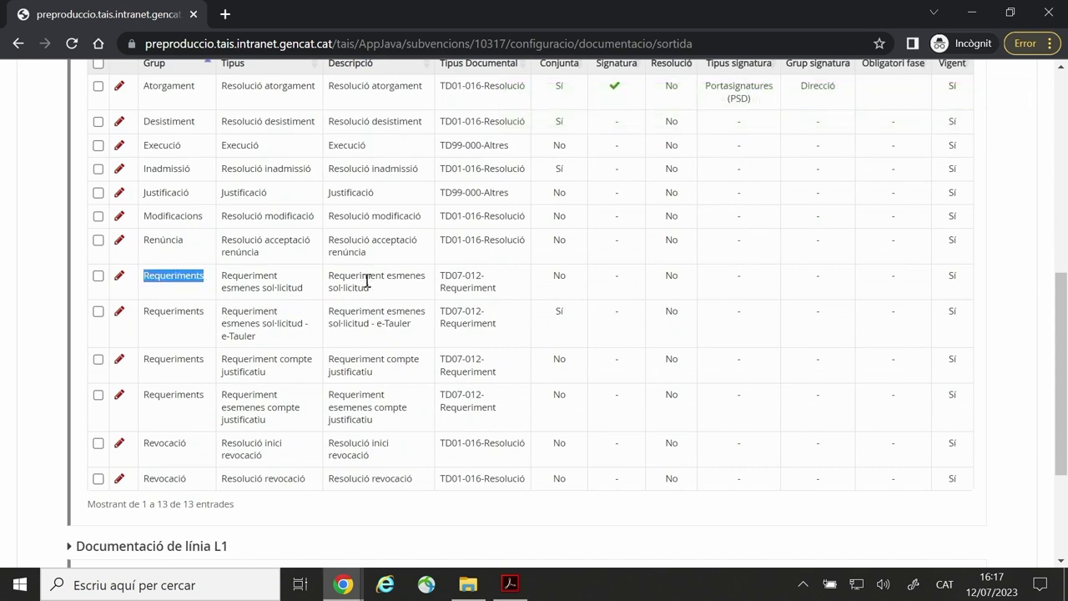
scroll(385, 305, "up", 2)
scroll(374, 306, "down", 1)
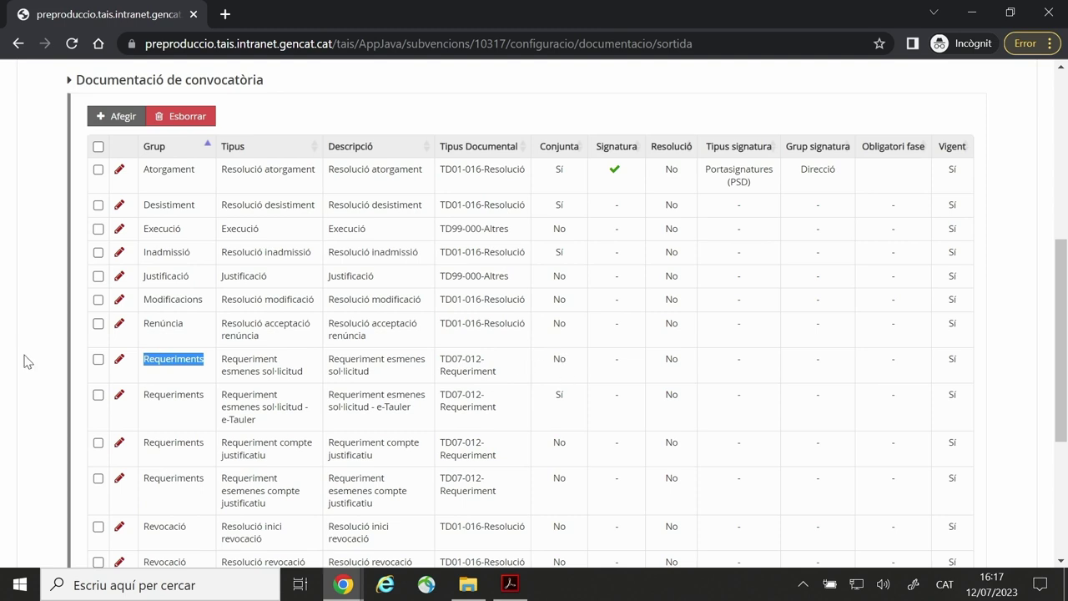
left_click(119, 359)
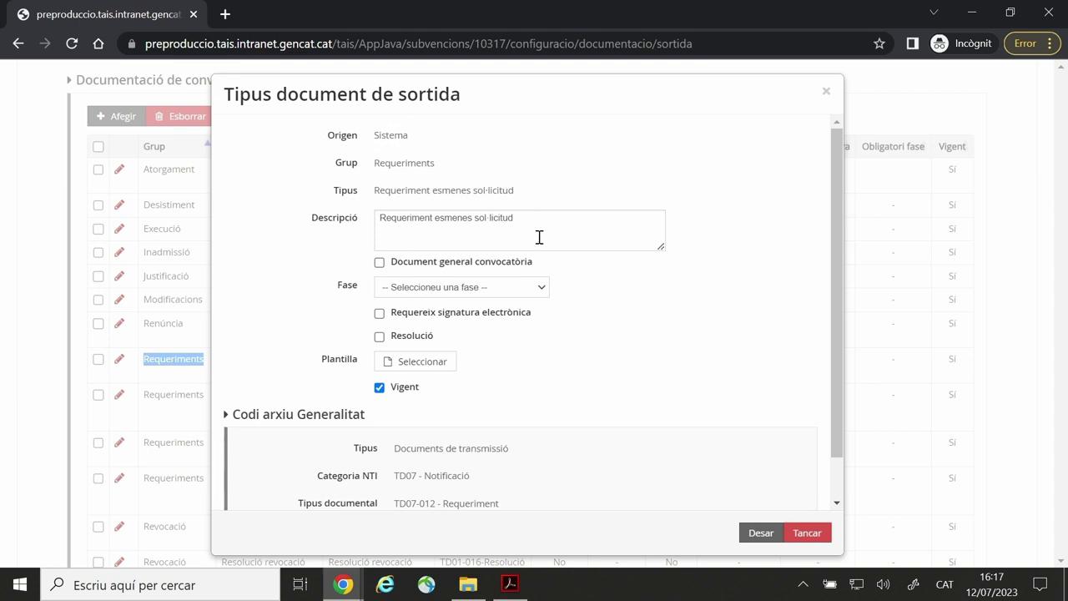
left_click_drag(543, 225, 389, 233)
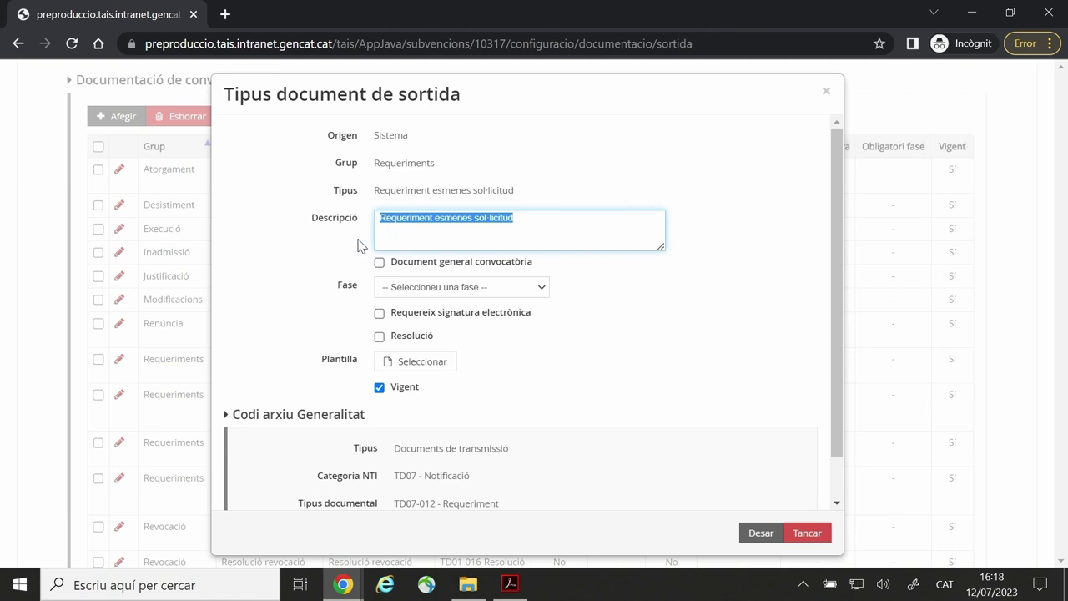
left_click(690, 356)
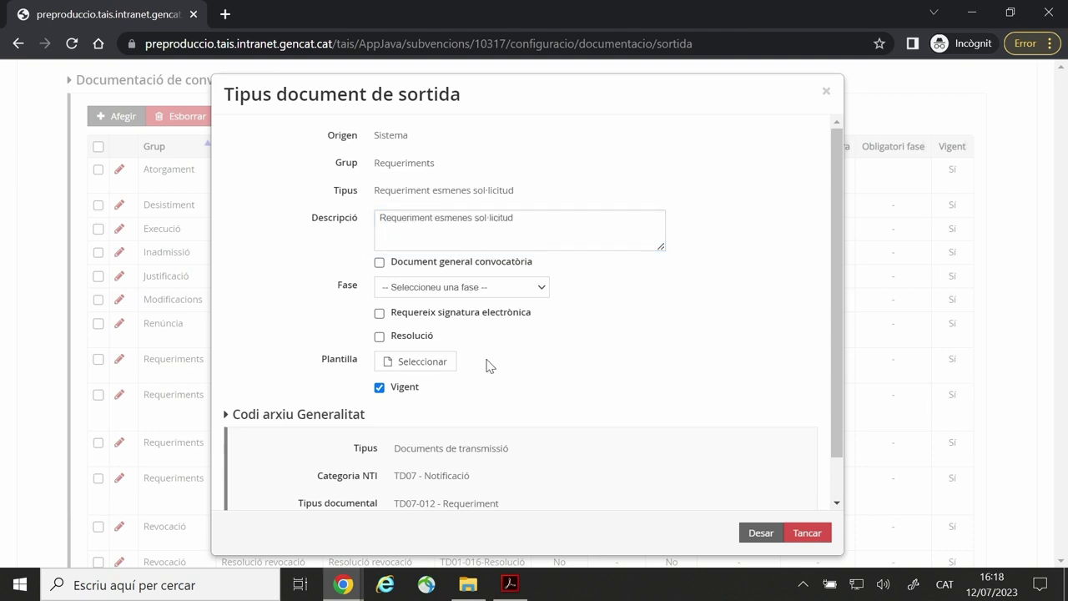
left_click(380, 315)
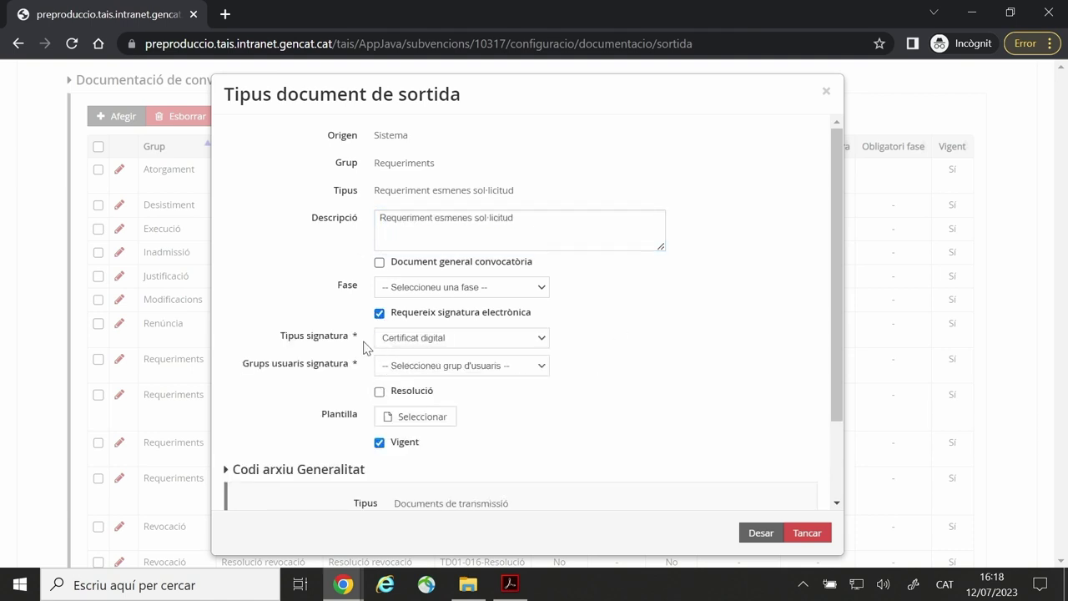
left_click(438, 368)
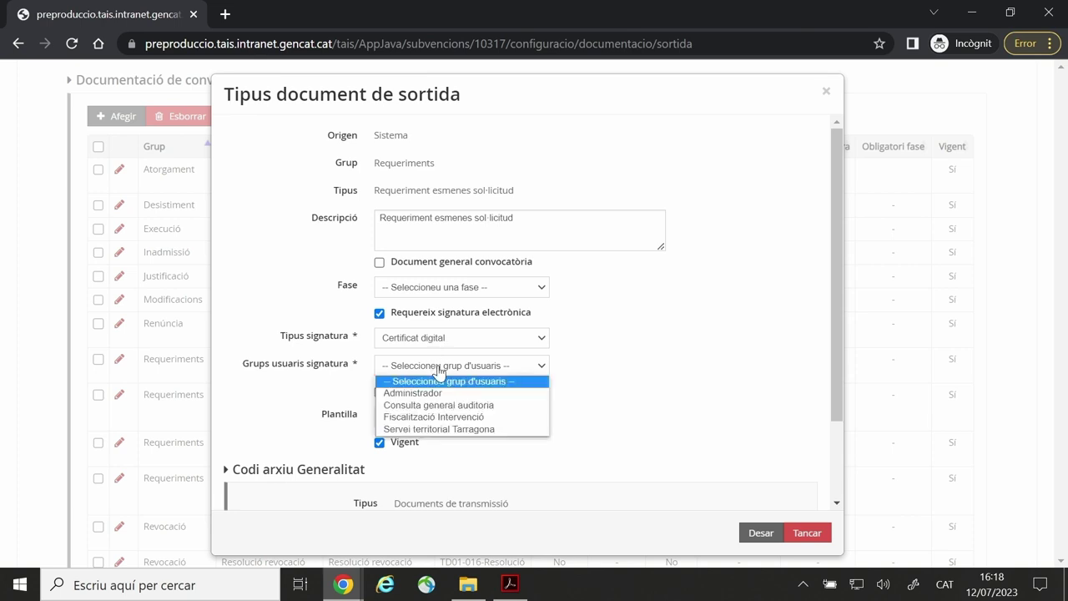
left_click(415, 429)
scroll(619, 414, "down", 1)
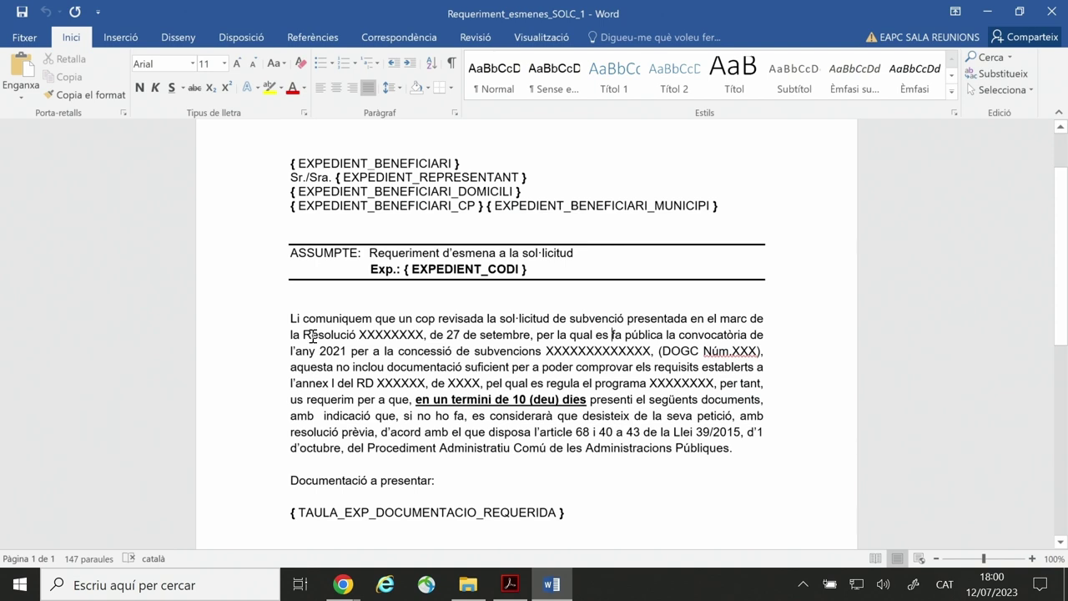
In the Word template Requeriment_esmenes_SOLC_1, examine the beneficiary and representative marks, and consult the PDF user manual's guide to creating document templates.
left_click(246, 168)
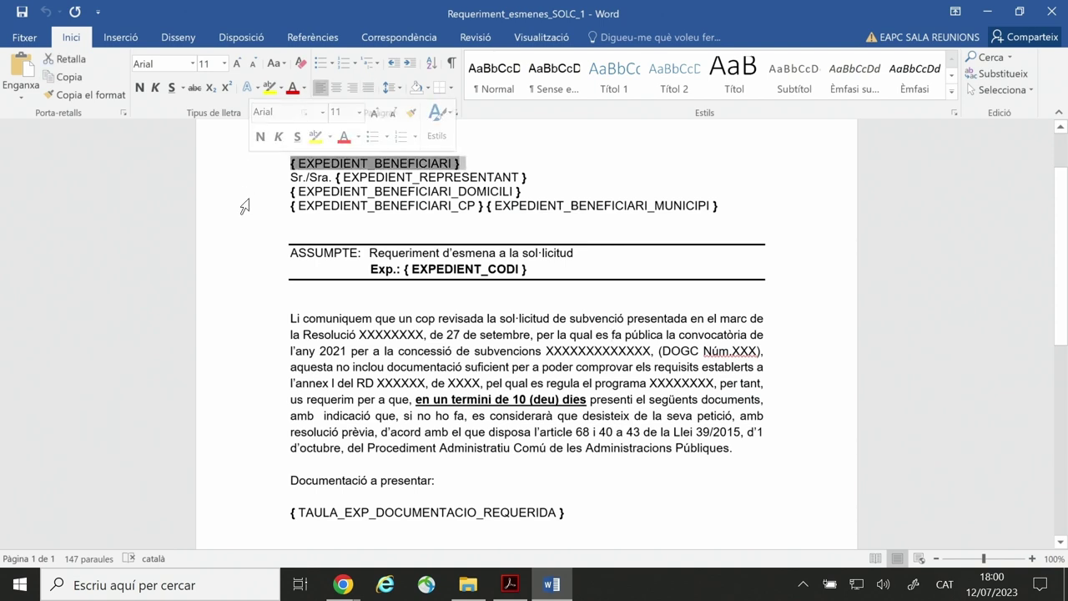
left_click(246, 205)
left_click(248, 199)
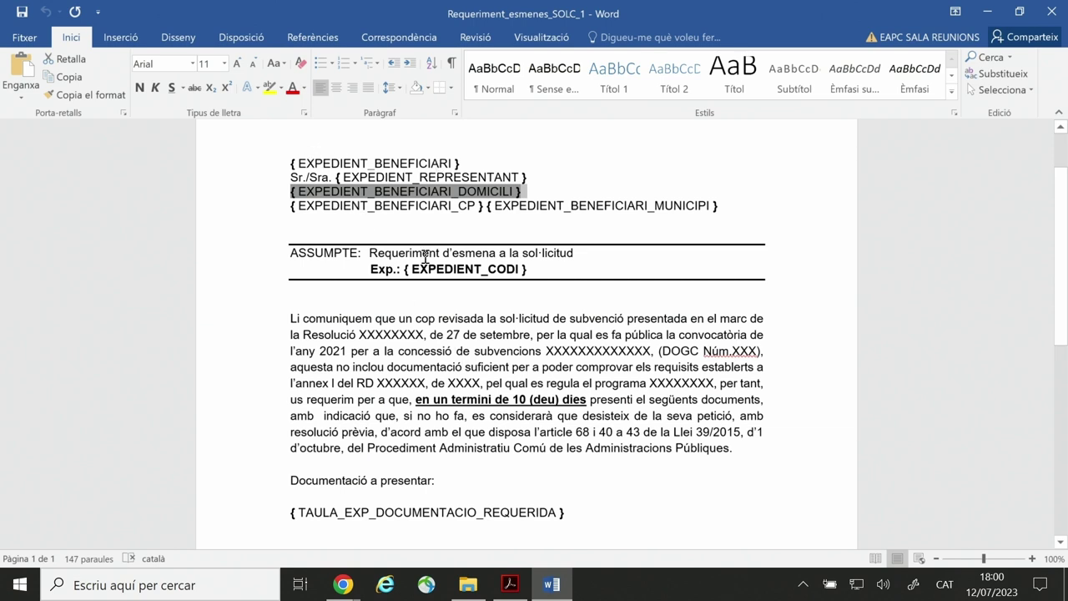
left_click(509, 582)
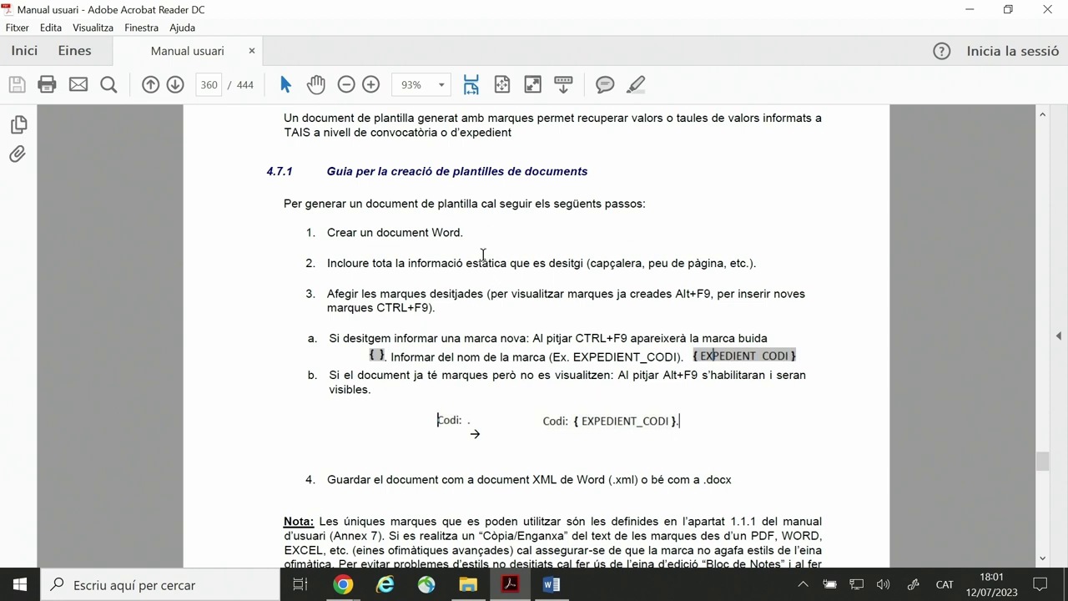
left_click(974, 10)
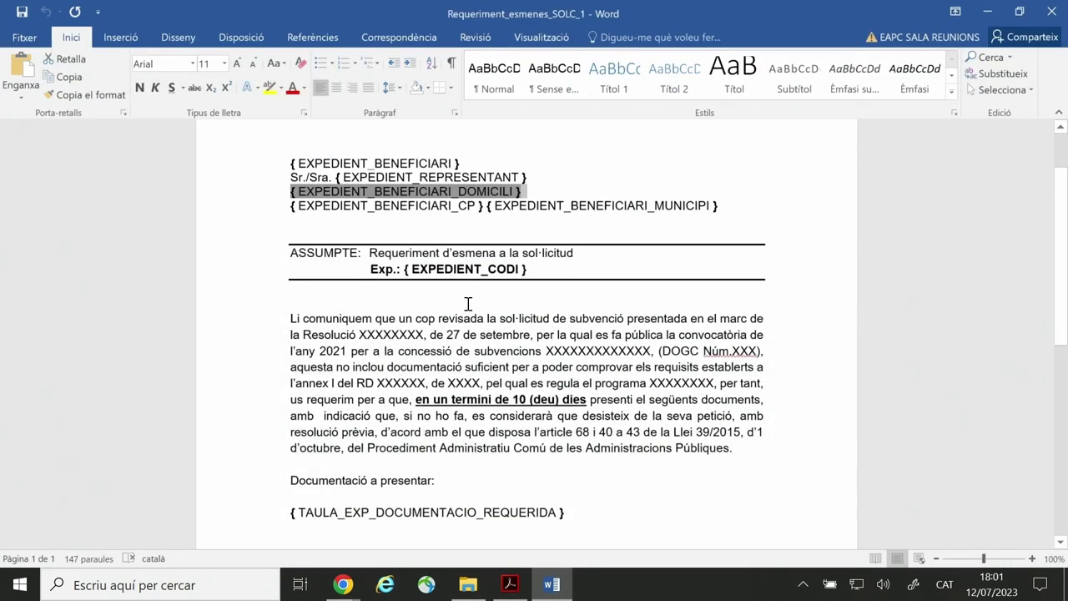
left_click(458, 338)
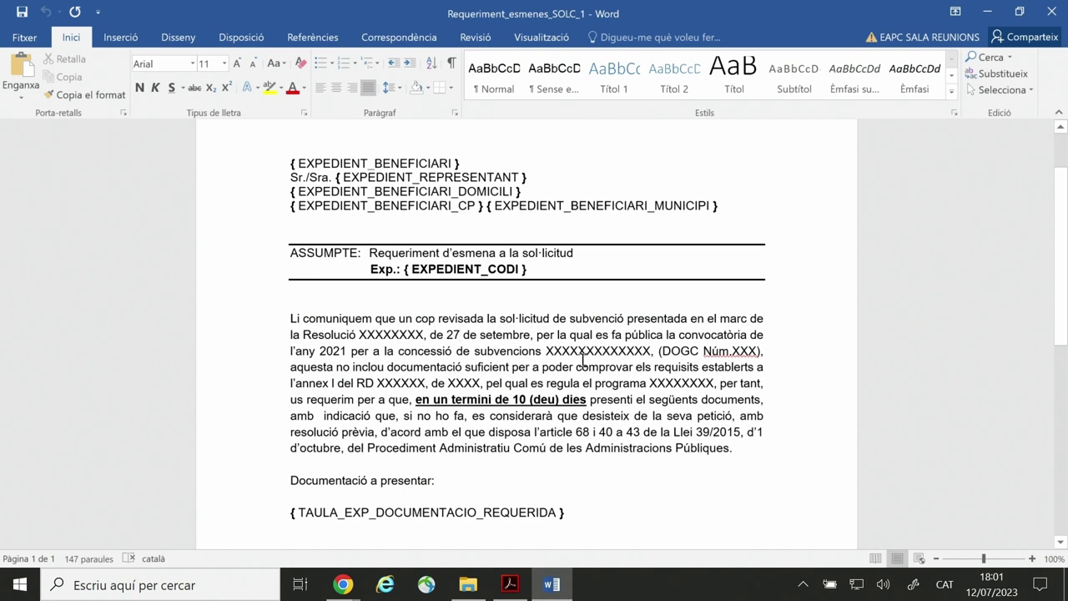
left_click(251, 165)
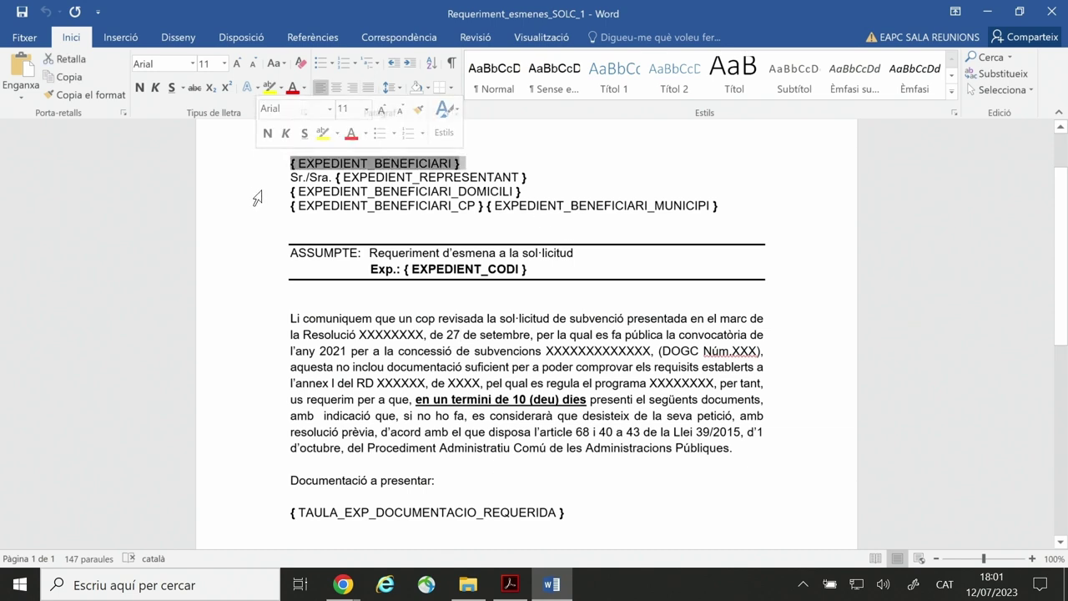
left_click(335, 178)
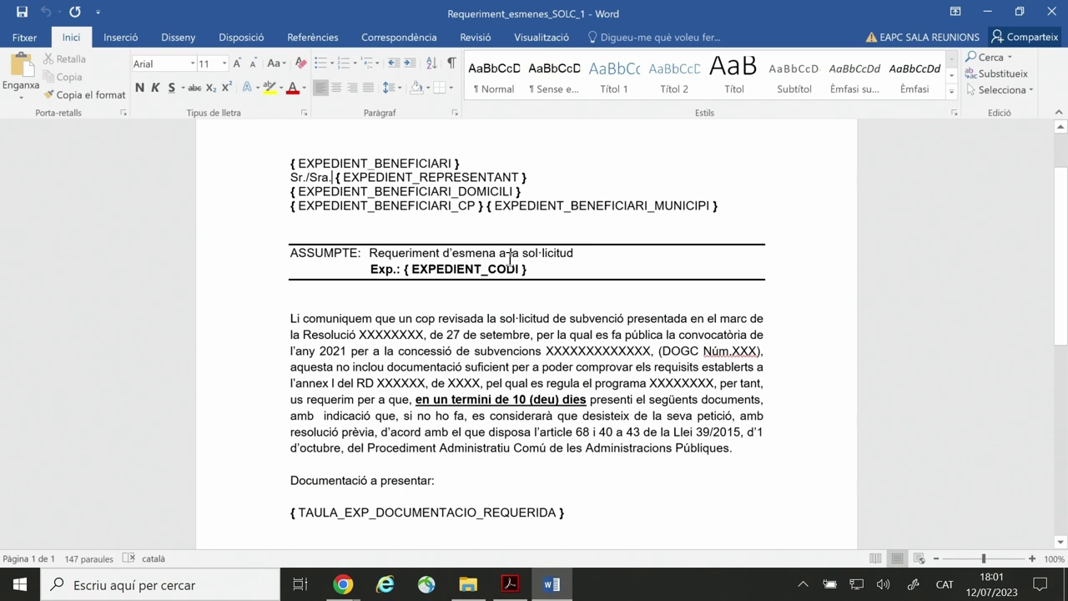
Try inserting an EXPEDIENT_CODI field mark on a new line below "Documentació a presentar:" and delete that line again.
left_click(445, 479)
key("Return")
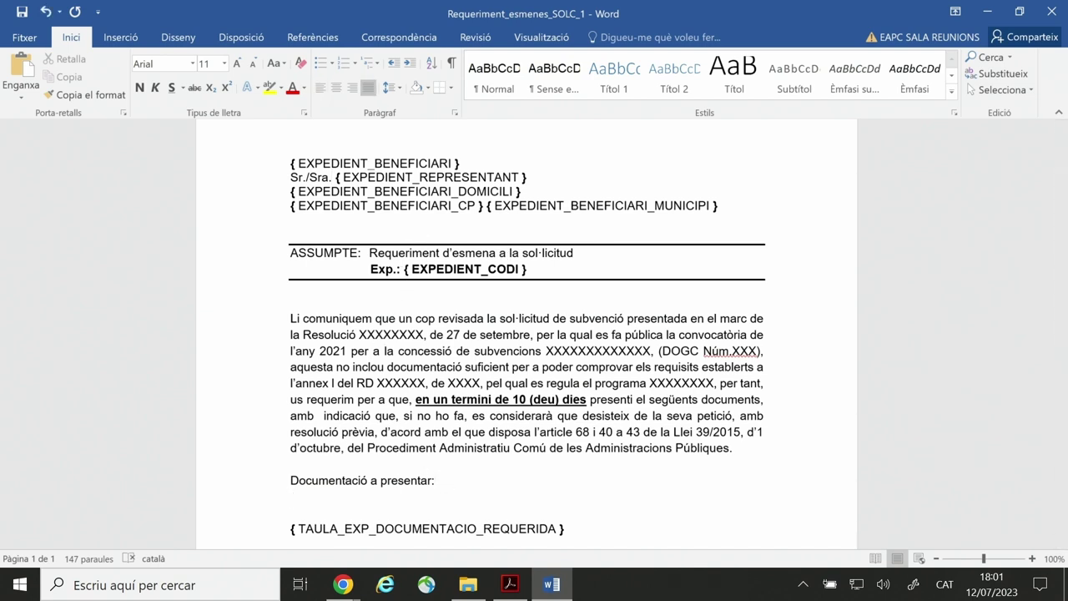
key("ctrl+F9")
type("EXPEDIENT_CODI")
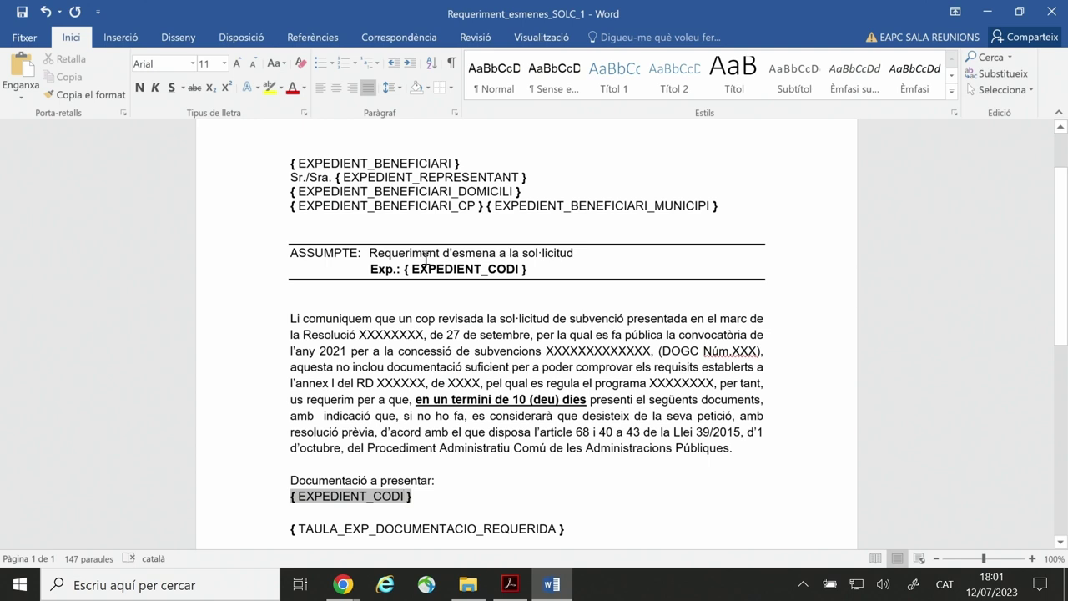
left_click(269, 495)
key("Delete")
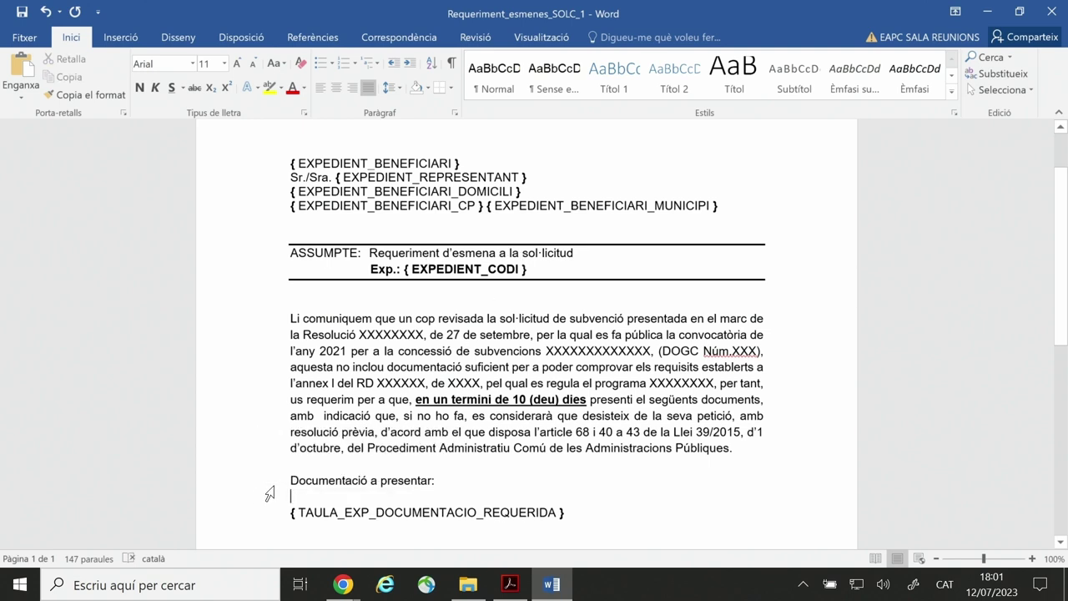
left_click(234, 521)
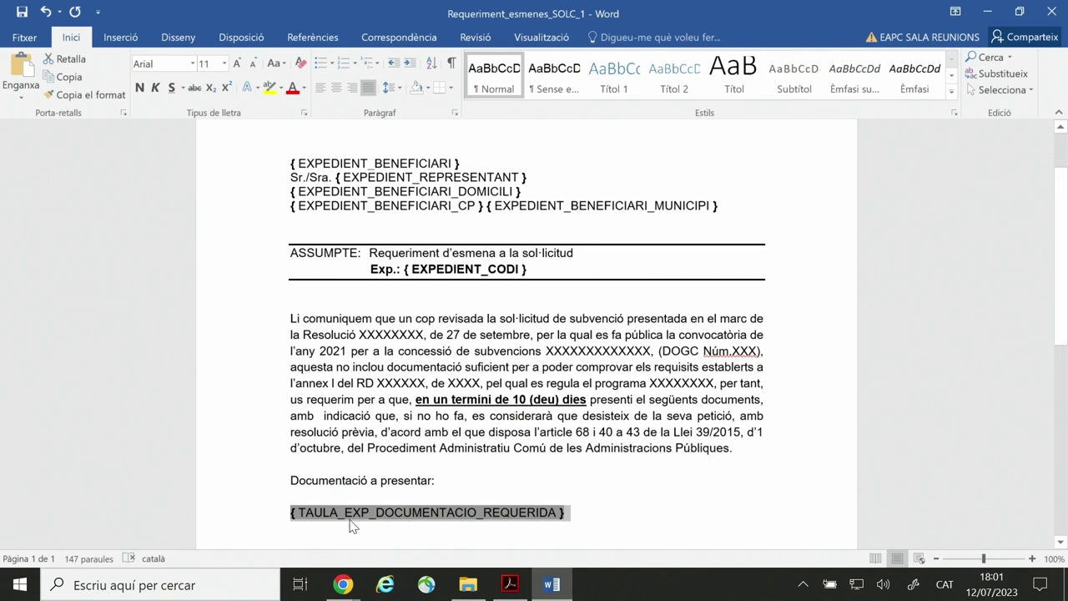
left_click(656, 488)
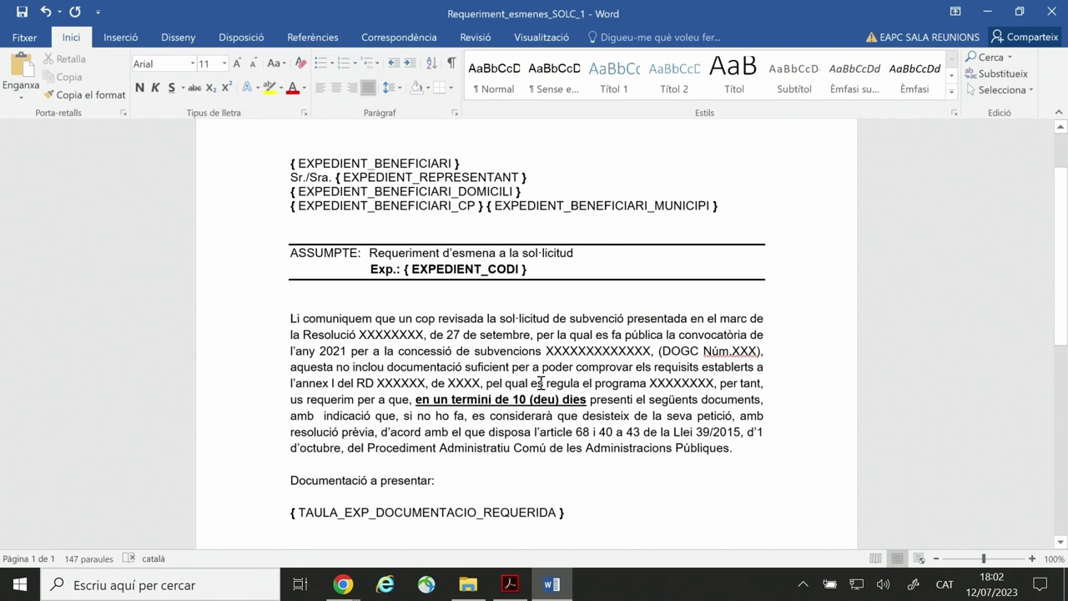
scroll(543, 378, "down", 1)
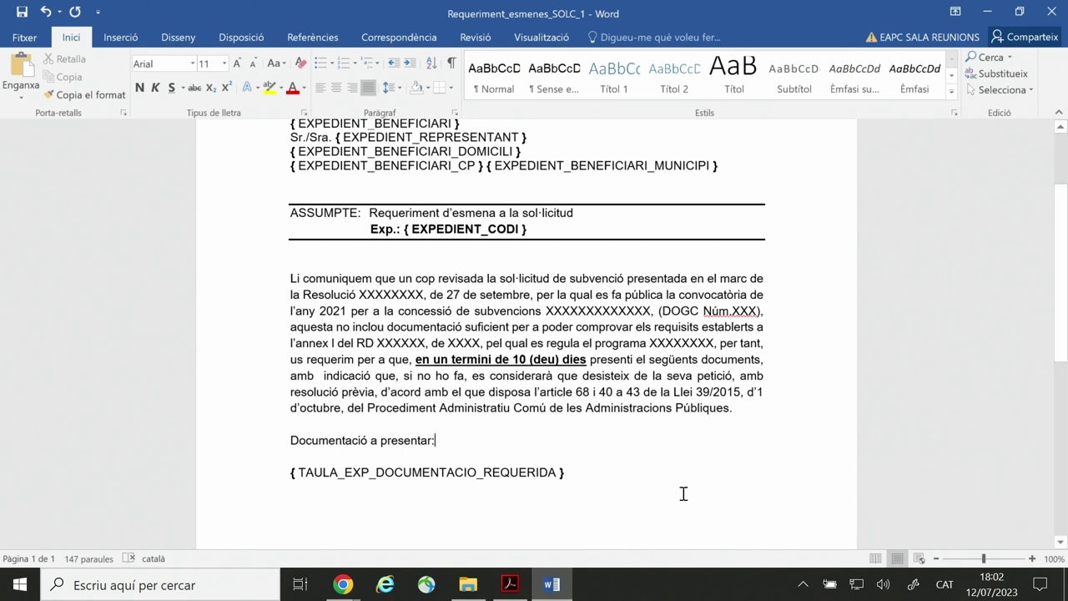
scroll(683, 493, "up", 1)
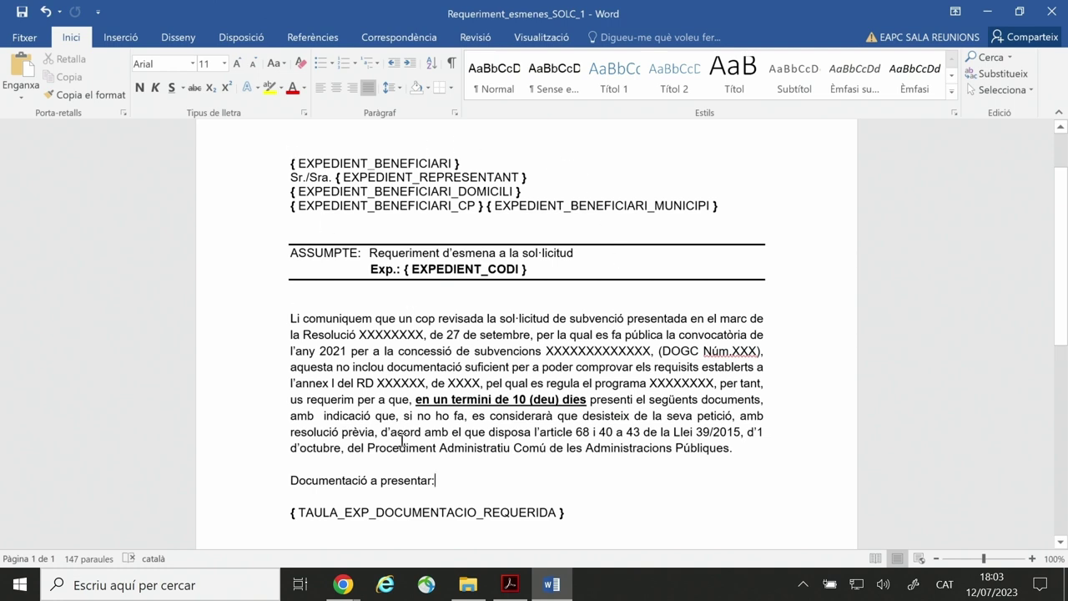
Save the letter template as the Word document Requeriment_esmenes_SOLC_1 in the Downloads folder.
left_click(30, 38)
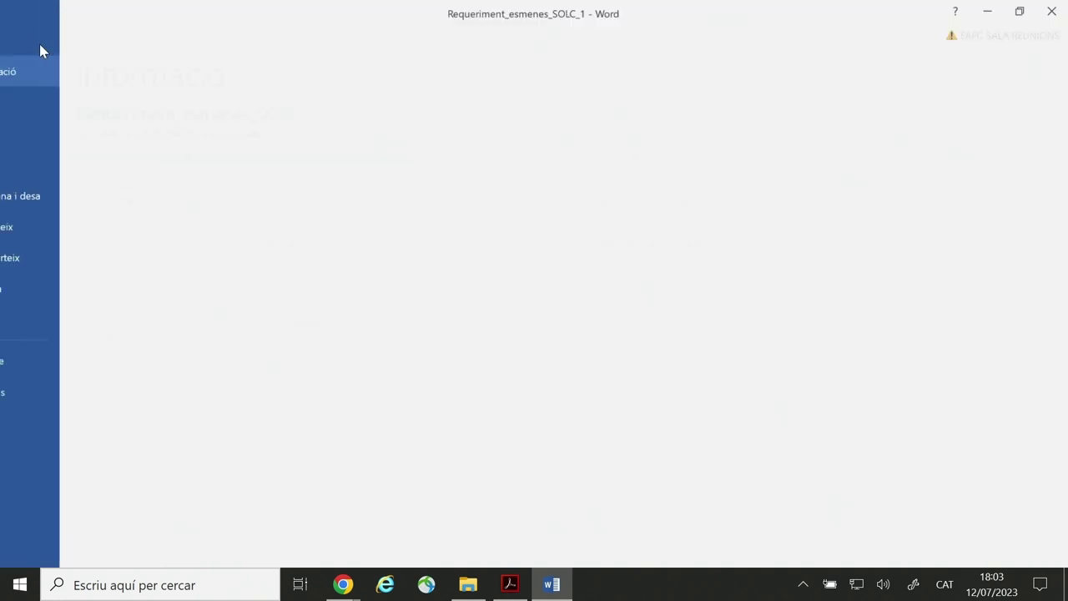
left_click(58, 196)
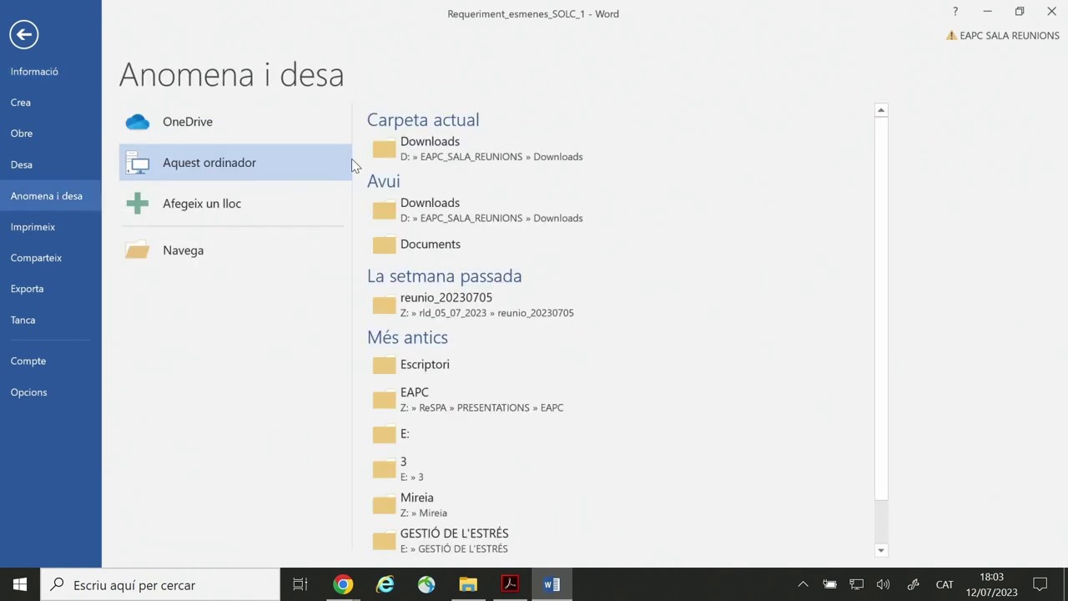
left_click(387, 144)
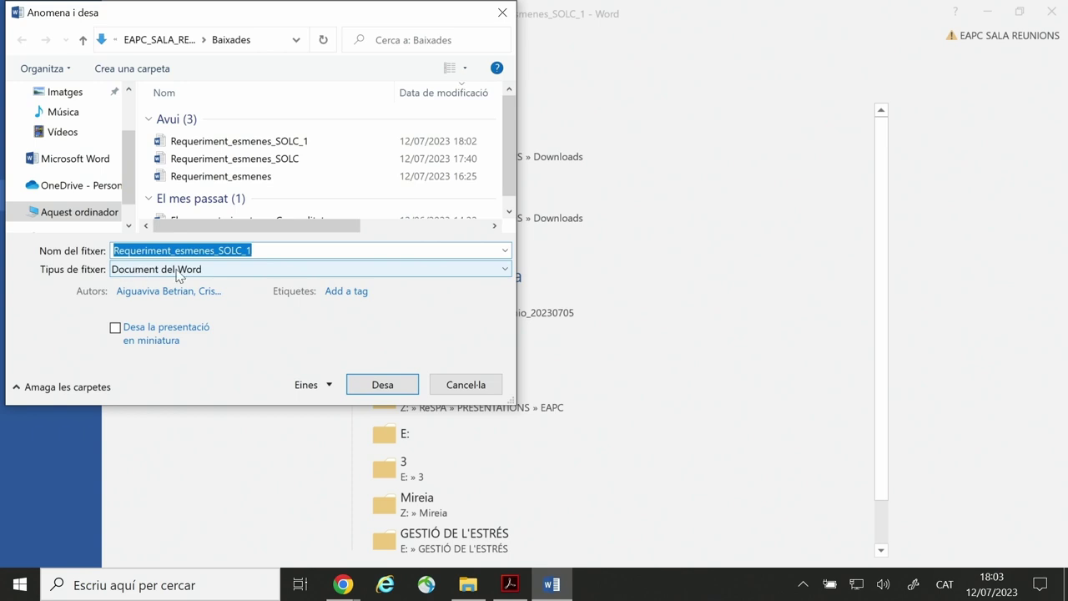
left_click(372, 385)
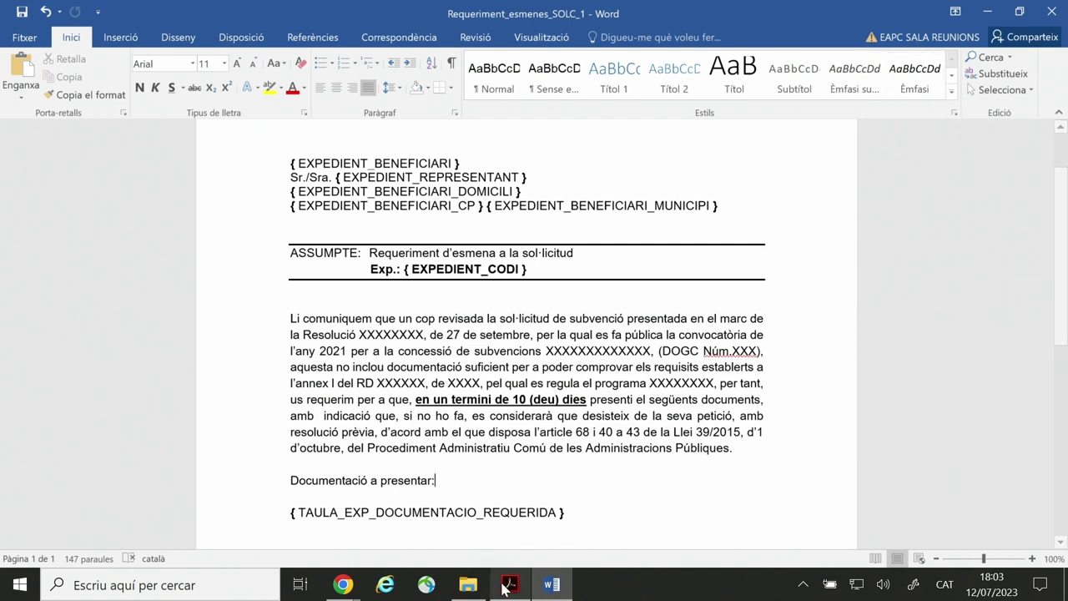
Switch to Chrome, replace the template of the Requeriment esmenes sol·licitud document with Requeriment_esmenes_SOLC_1.docx and save the change.
mouse_move(345, 586)
left_click(415, 498)
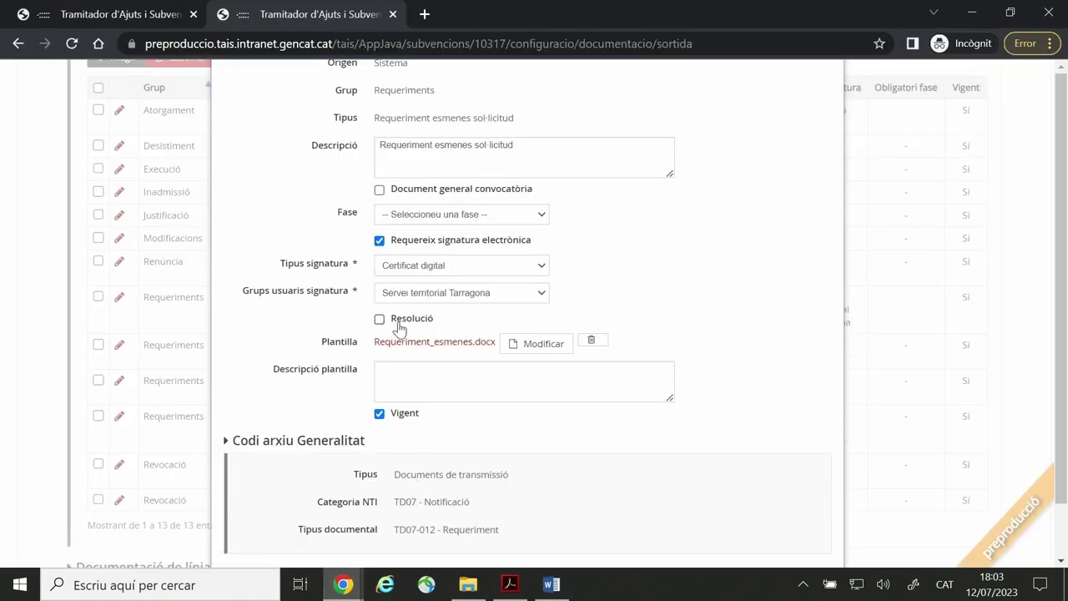
left_click(538, 343)
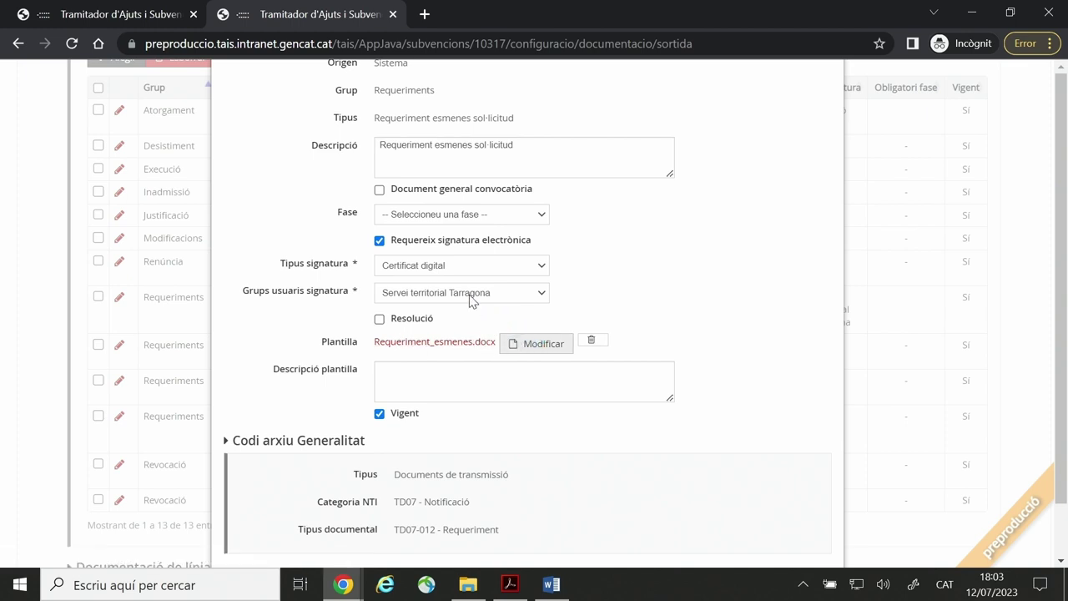
double_click(242, 150)
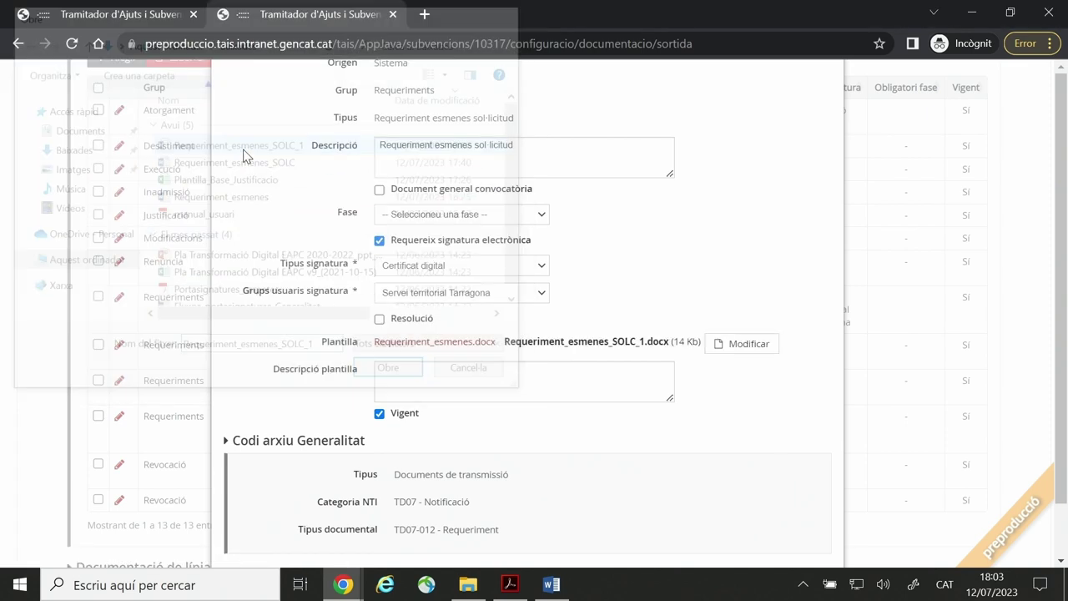
left_click(733, 346)
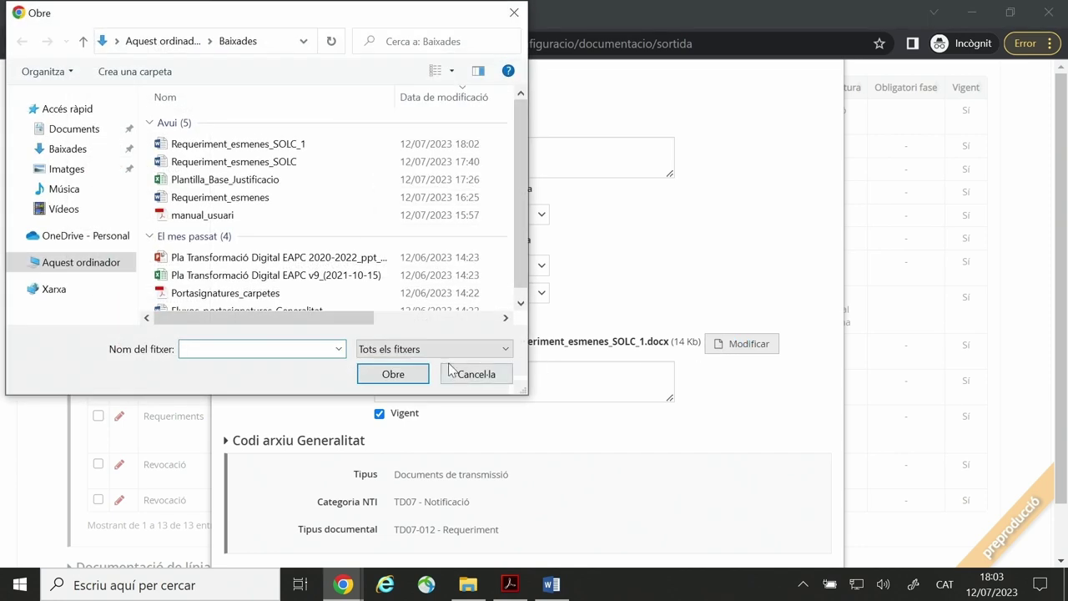
double_click(238, 144)
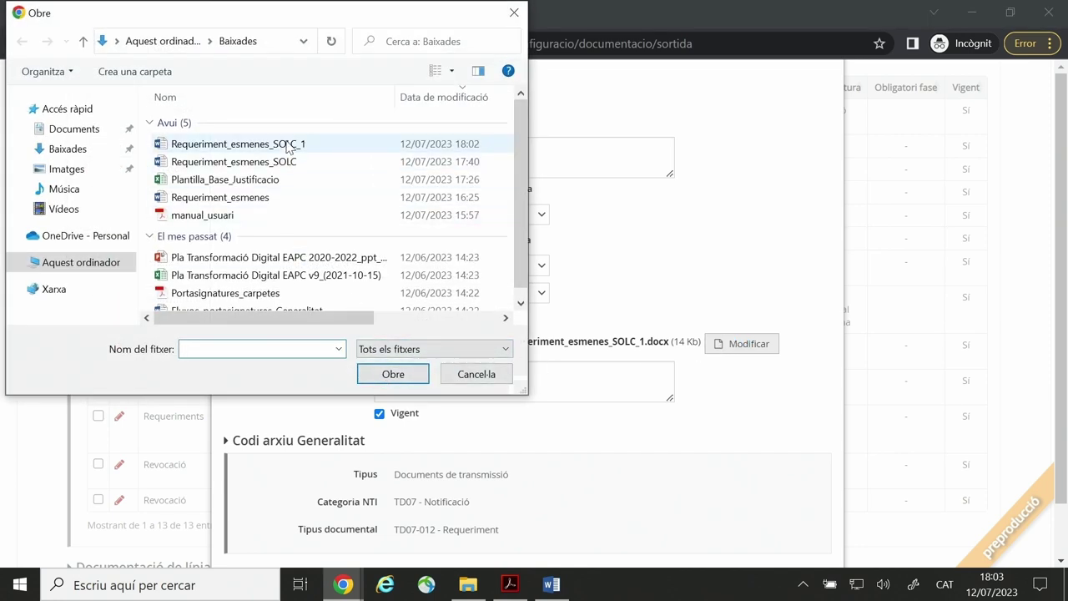
scroll(631, 410, "down", 1)
left_click(755, 547)
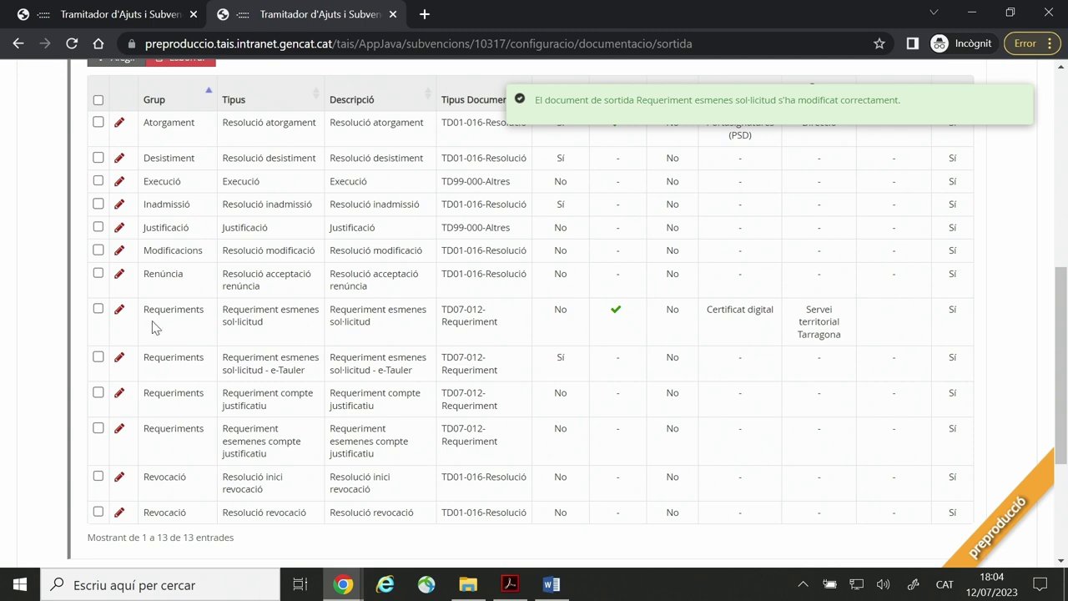
Reopen the Requeriment esmenes sol·licitud output document to check its attached template, and close it without changes.
left_click(119, 311)
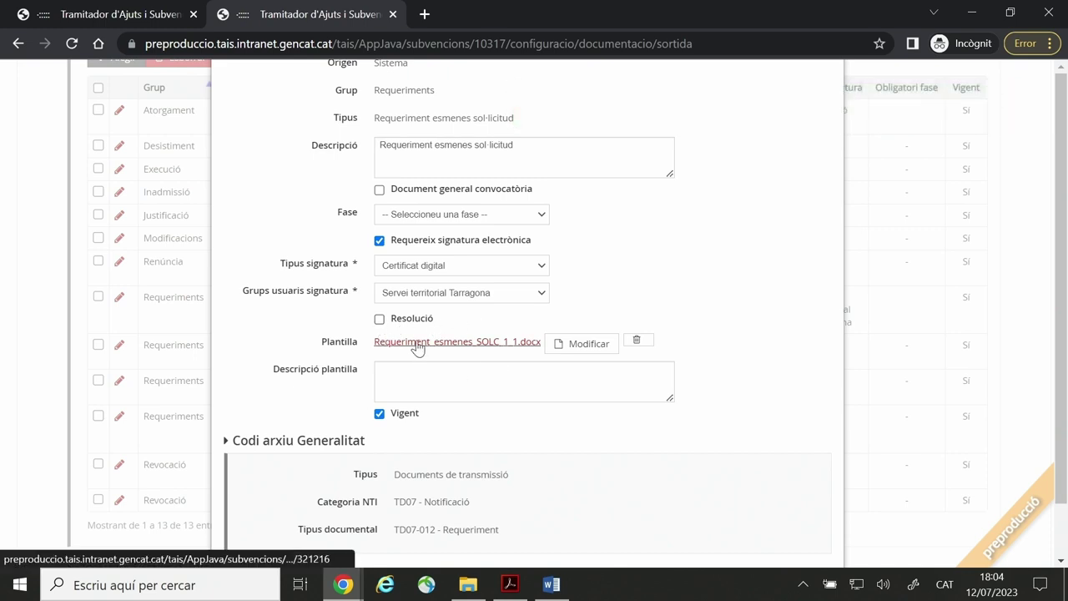
scroll(434, 367, "down", 2)
left_click(806, 545)
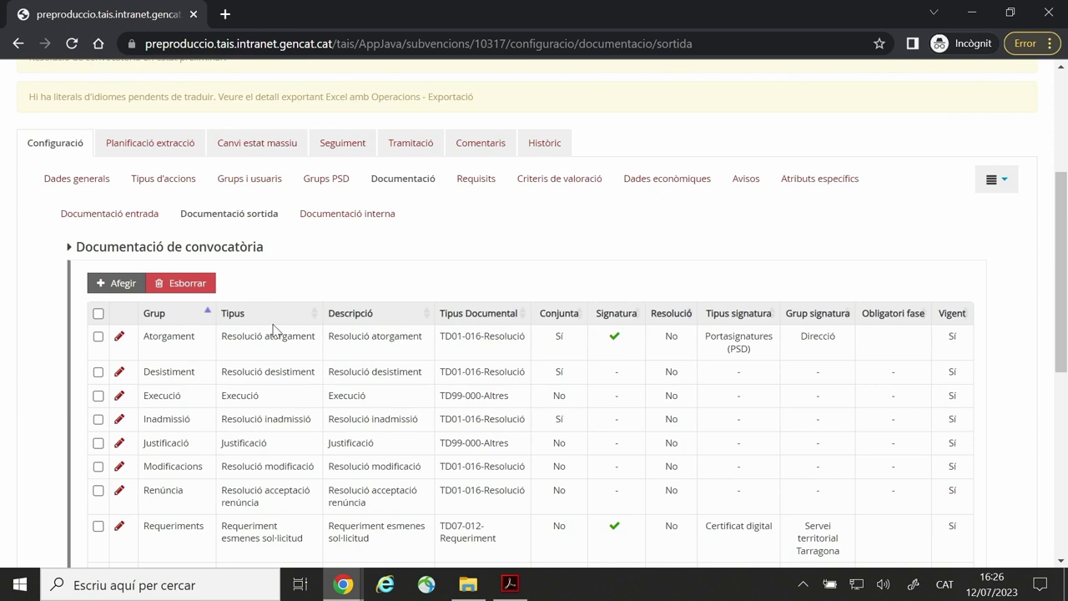
Look over the call's outgoing document list and open the internal documentation configuration.
scroll(234, 408, "down", 1)
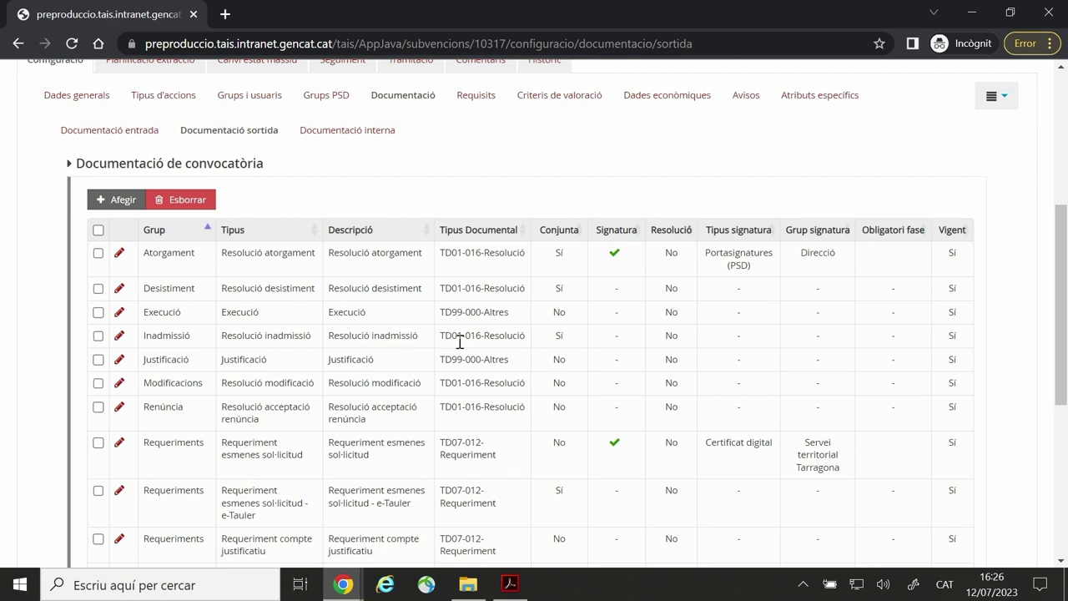
scroll(459, 342, "down", 1)
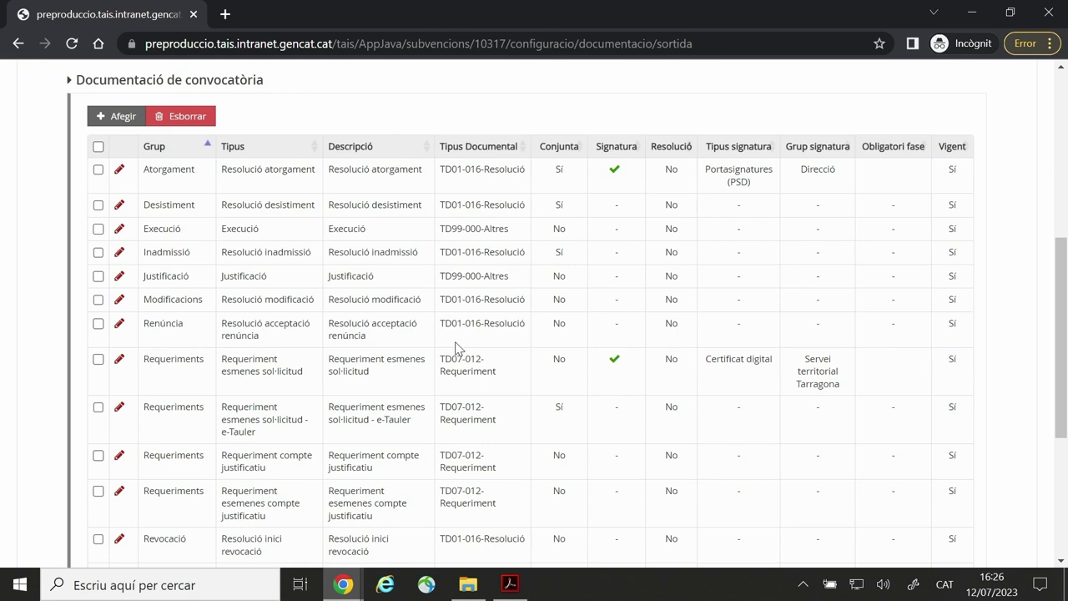
scroll(459, 346, "up", 2)
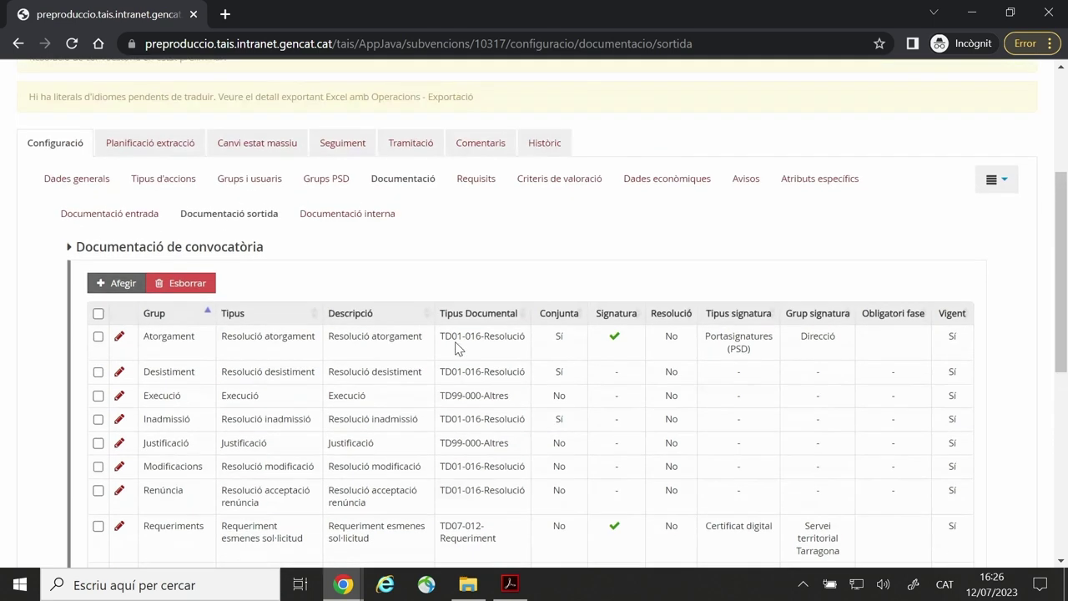
left_click(356, 218)
scroll(359, 308, "down", 3)
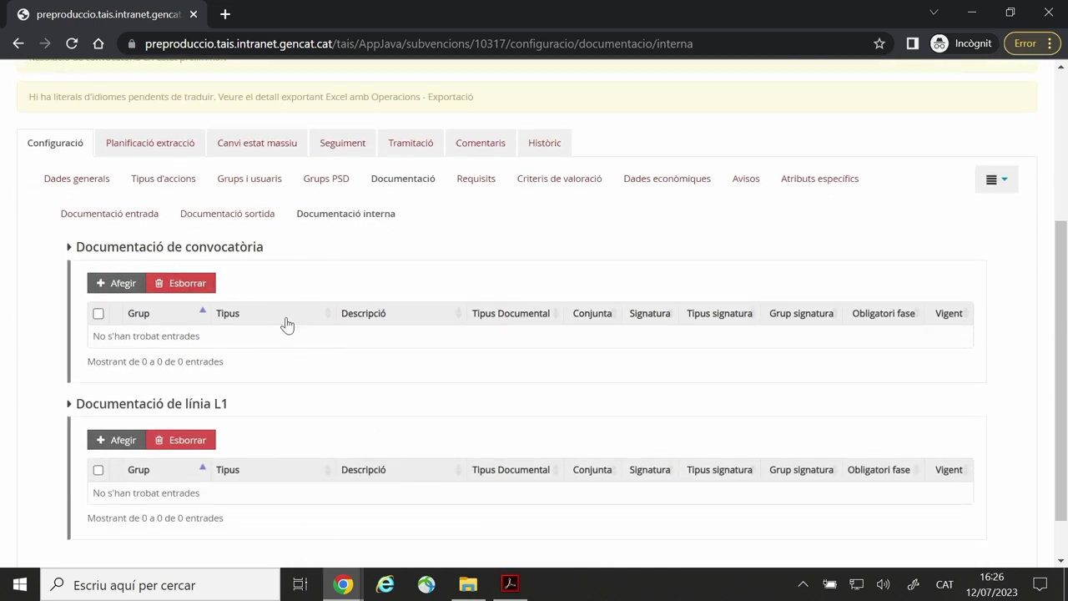
Add an internal document type to the call documentation, with group Concessió and type name "Informe òrgan gestor".
left_click(109, 282)
left_click(461, 151)
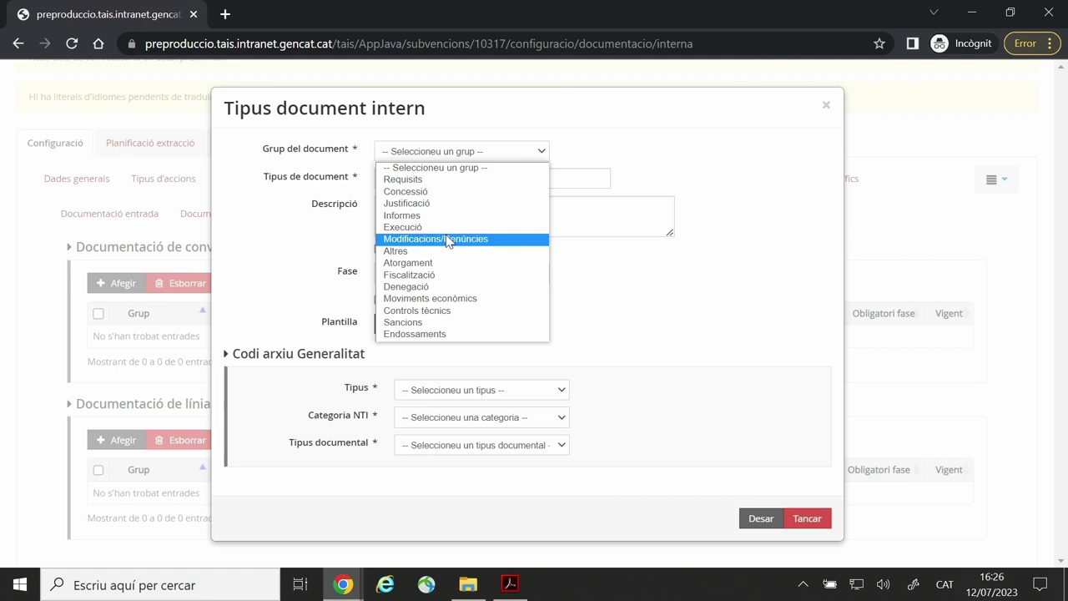
left_click(434, 191)
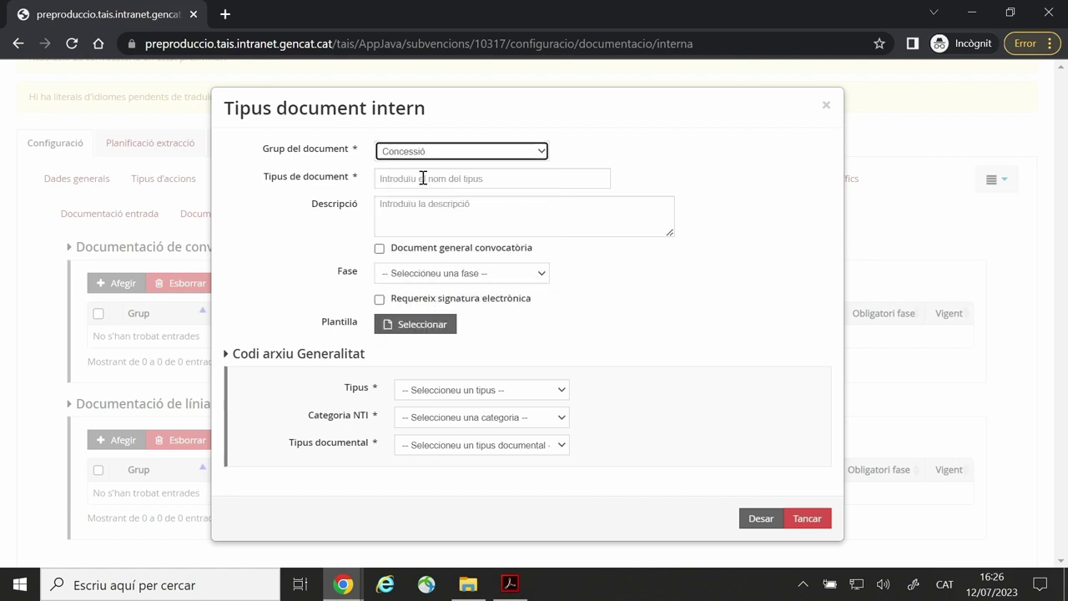
left_click(423, 178)
type("Informe òrga")
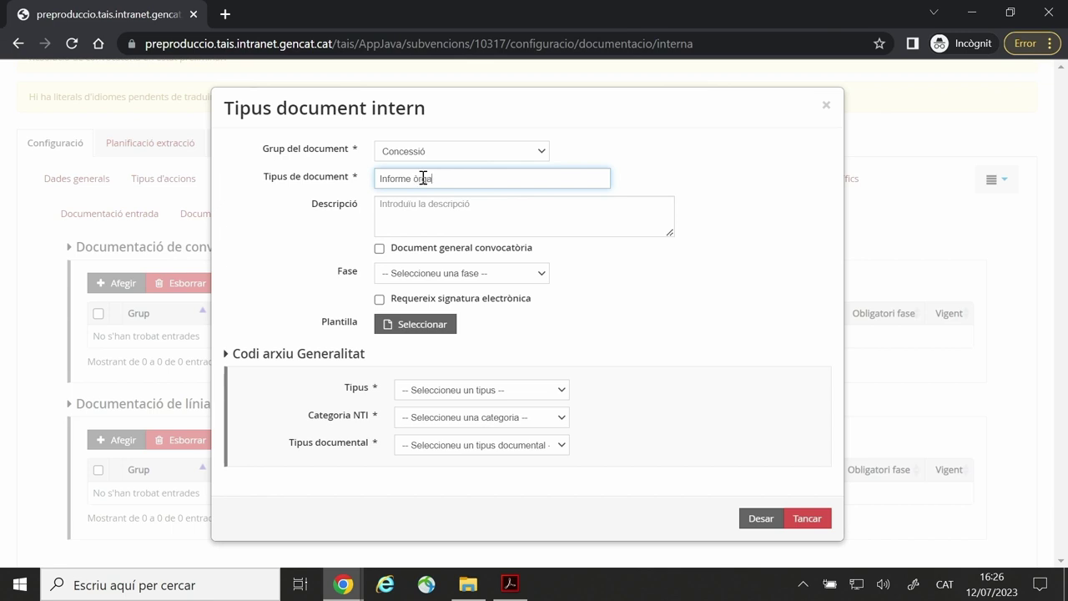
type("gestor")
Copy the type name "Informe òrgan gestor" into the internal document's description.
left_click_drag(467, 180, 371, 199)
key("ctrl+c")
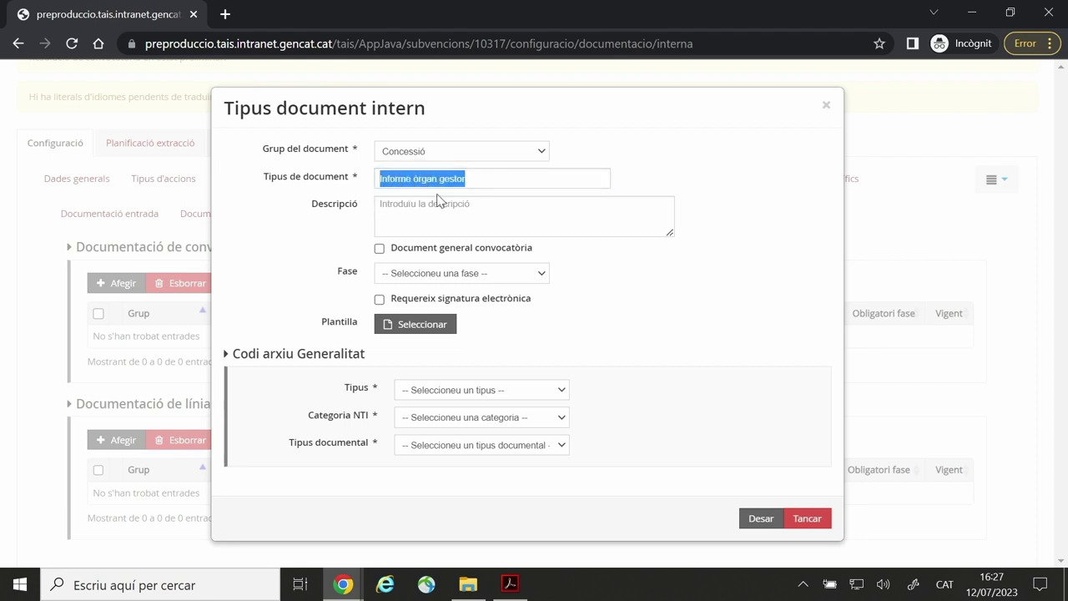
left_click(495, 215)
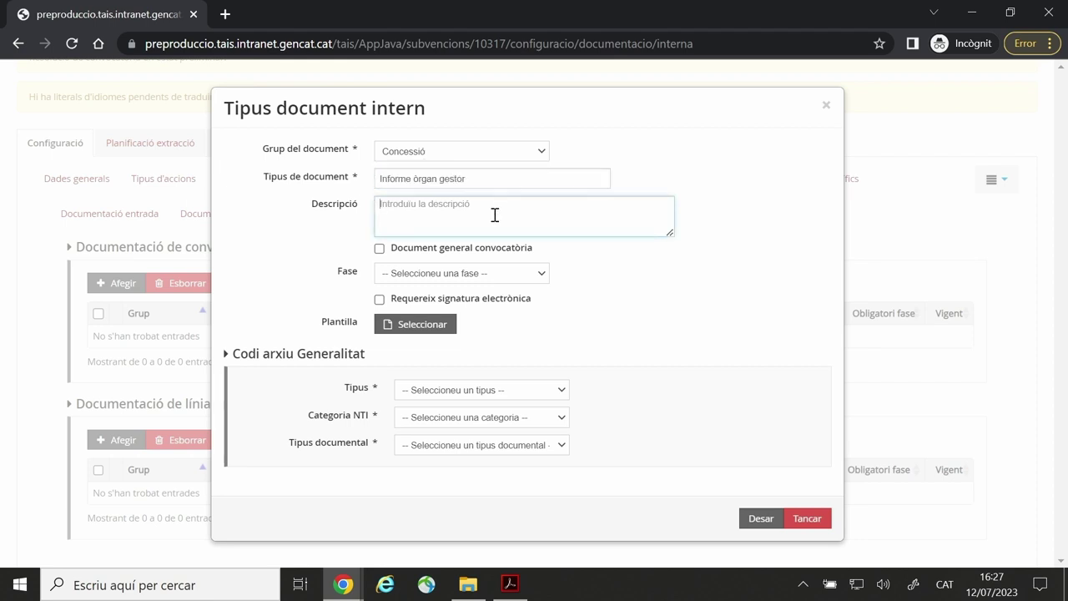
key("ctrl+v")
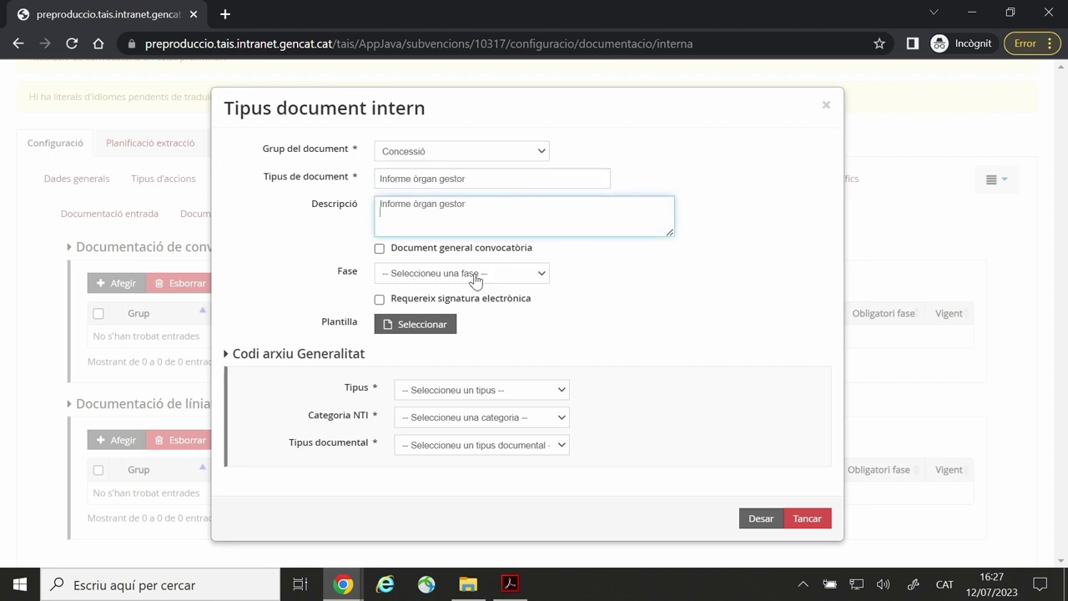
Mark the document as general for the call and requiring electronic signature, with Servei territorial Tarragona as the signing user group.
left_click(380, 249)
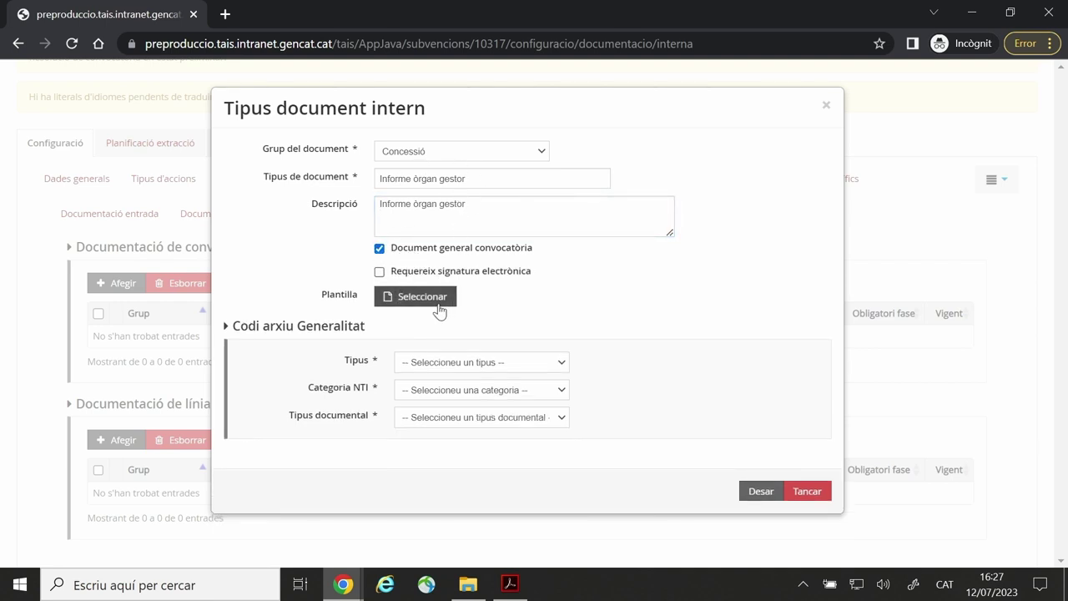
left_click(379, 271)
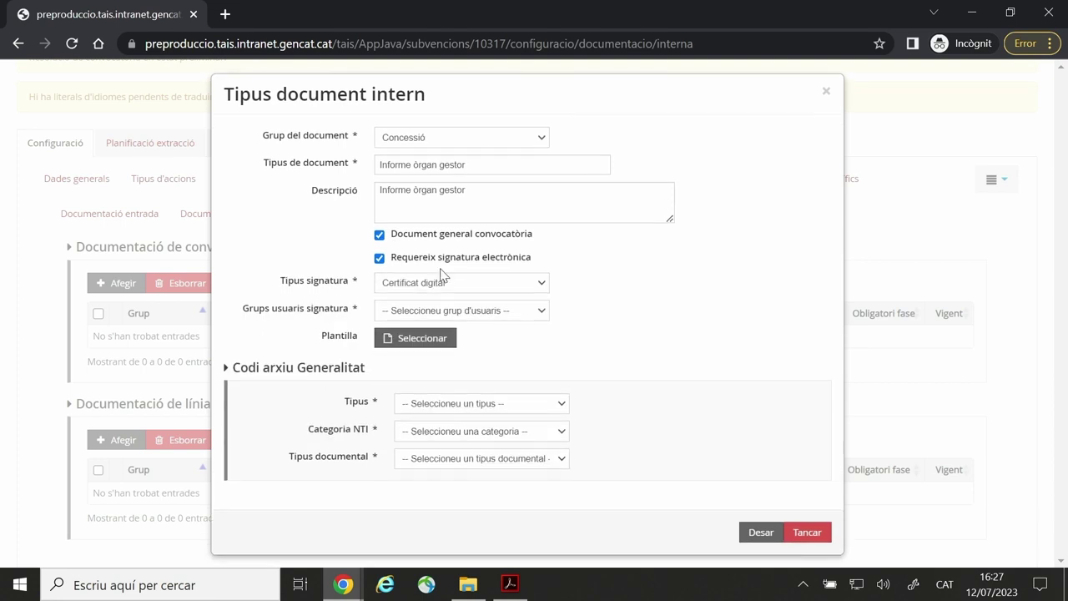
left_click(429, 315)
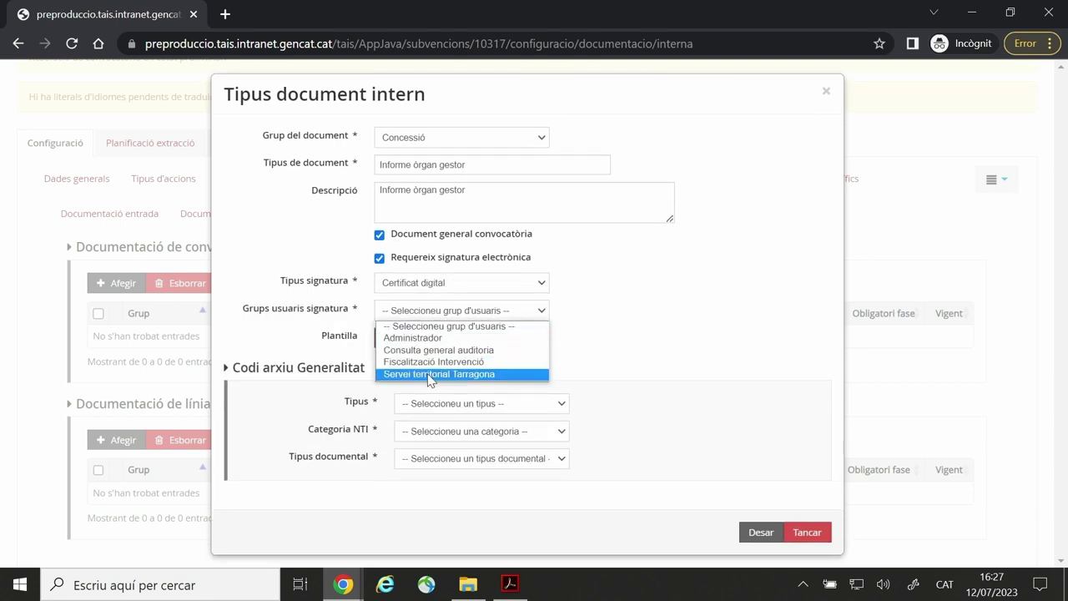
left_click(430, 373)
left_click(438, 310)
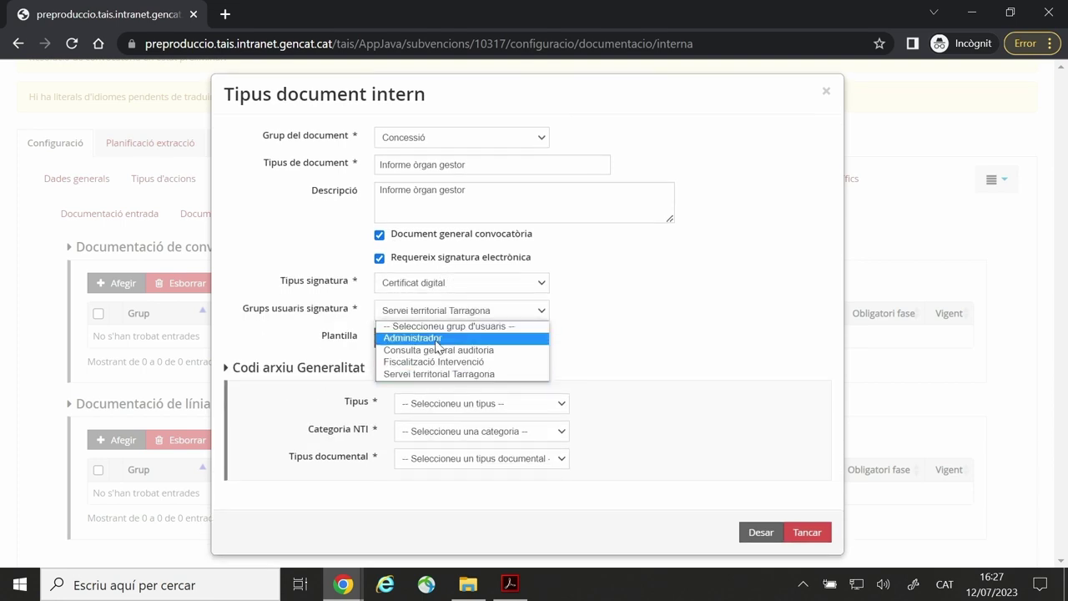
left_click(438, 373)
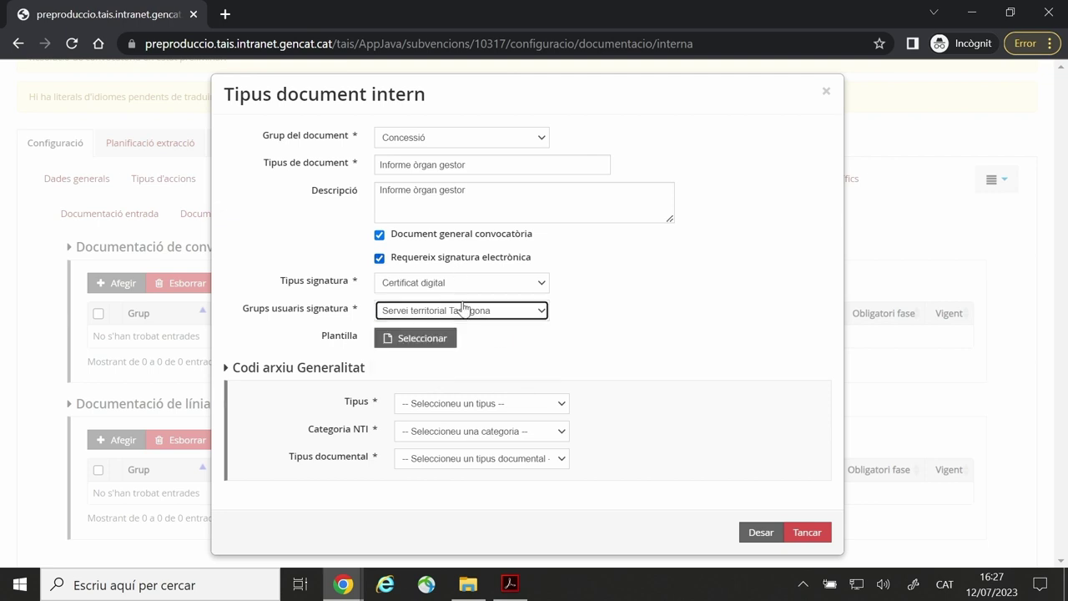
Set the Generalitat archive code to type Documents de judici, NTI category TD13 - Informe and documentary type TD13-013 - Informe.
left_click(479, 405)
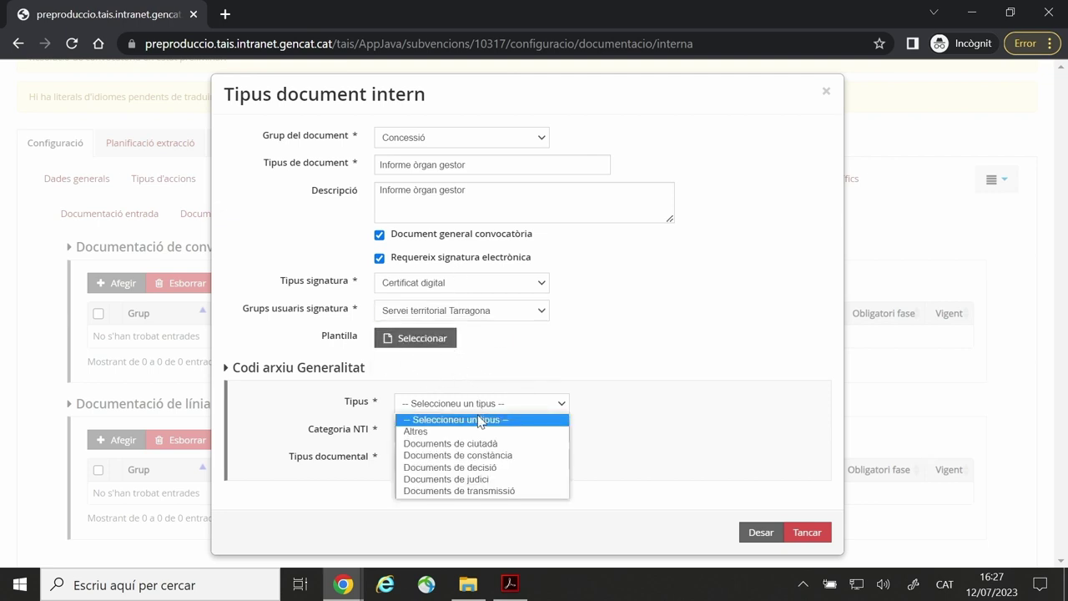
left_click(493, 480)
left_click(489, 432)
left_click(491, 459)
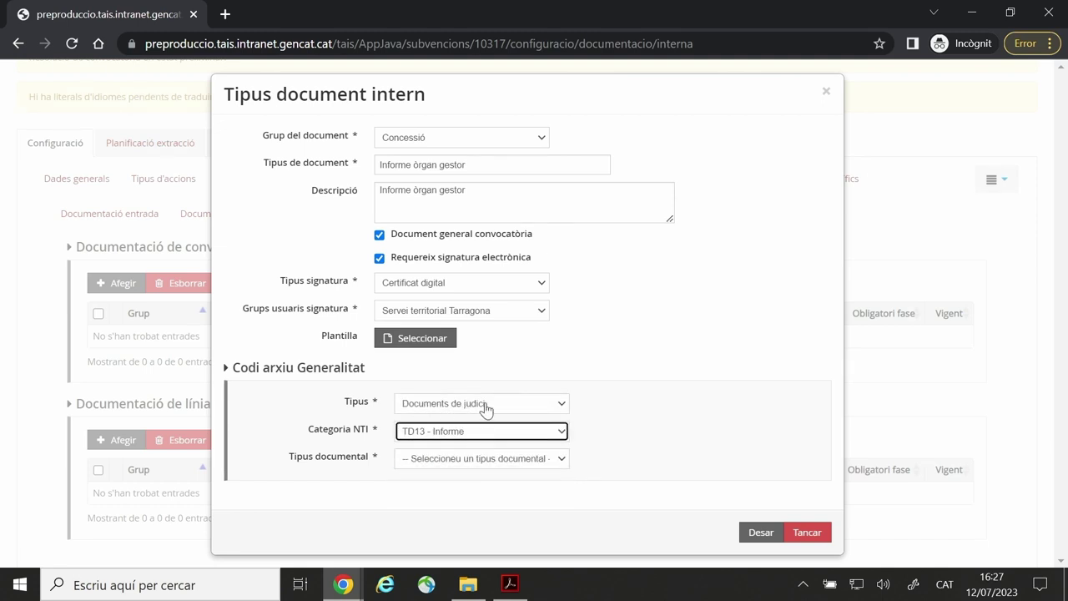
left_click(449, 467)
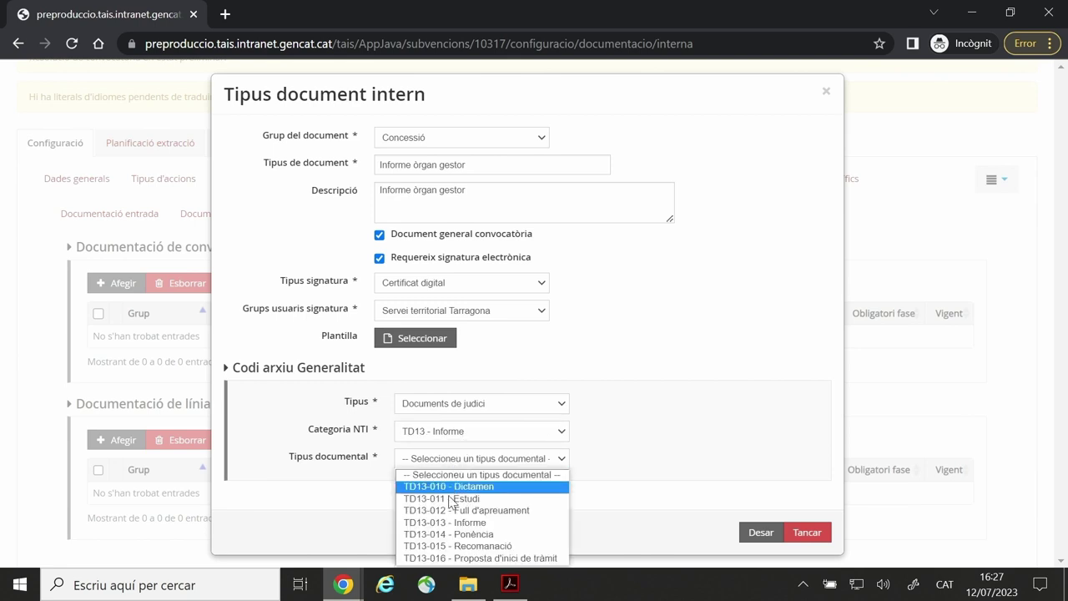
left_click(455, 523)
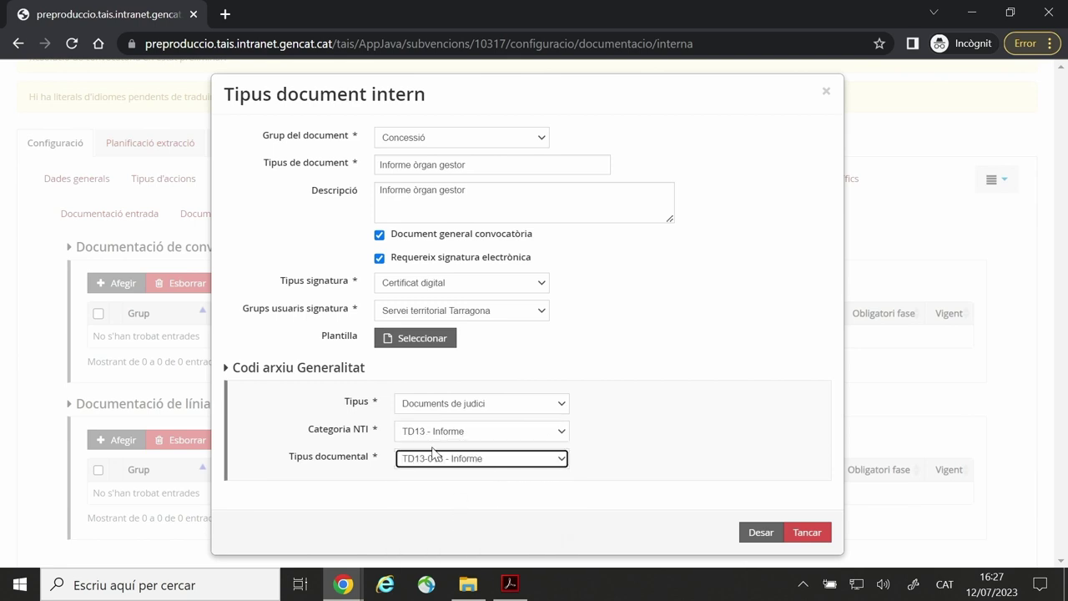
Save the new internal document type in the call documentation.
left_click(770, 536)
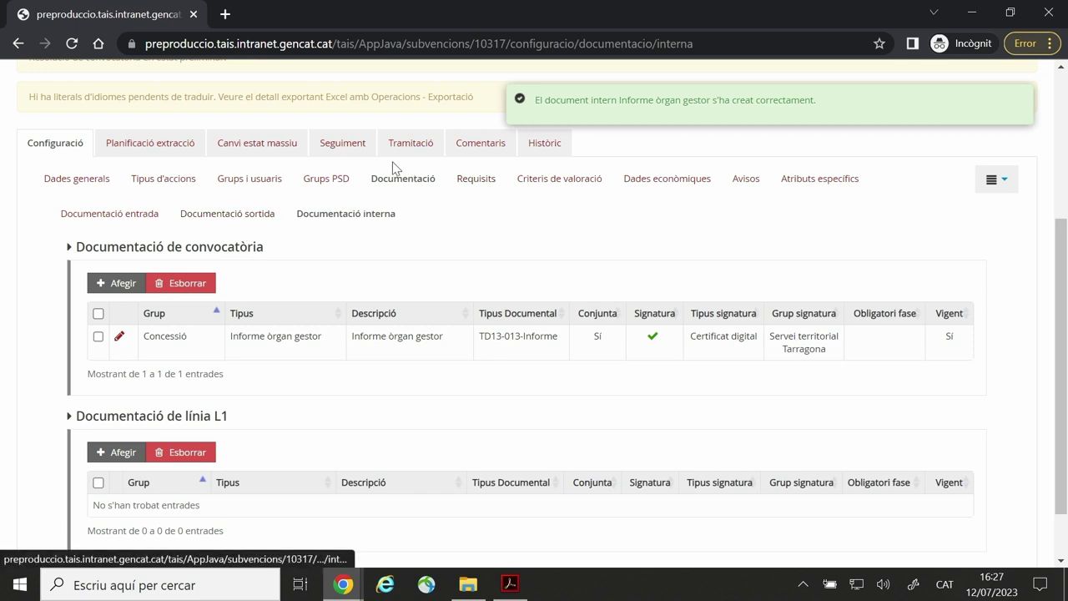
Review the settings, archive codes and external documents of the Memòria Tècnica incoming document type, leaving them unsaved.
left_click(117, 217)
scroll(121, 221, "down", 5)
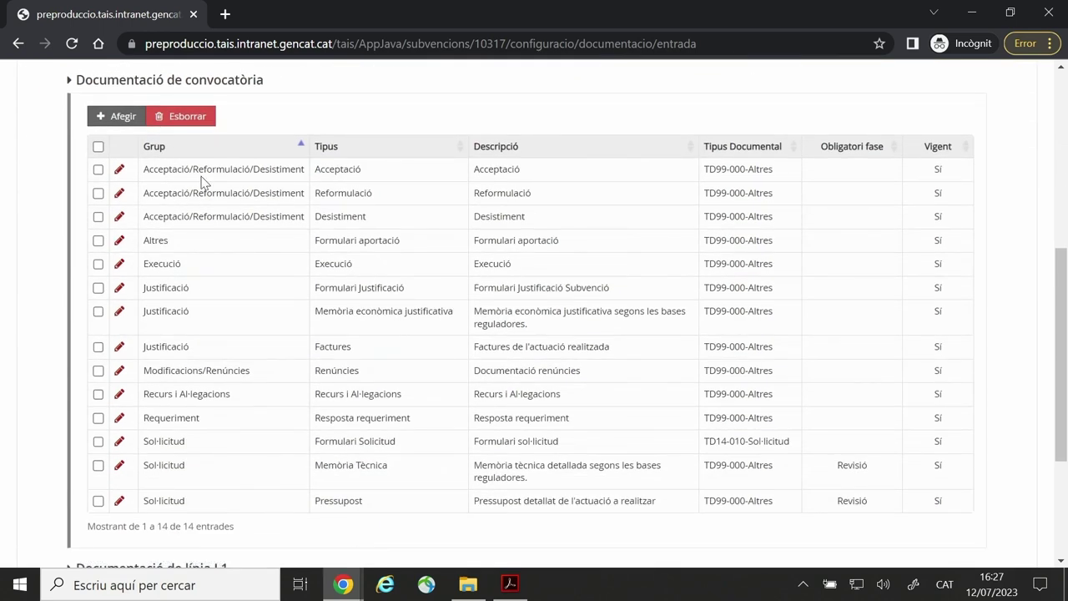
left_click(119, 464)
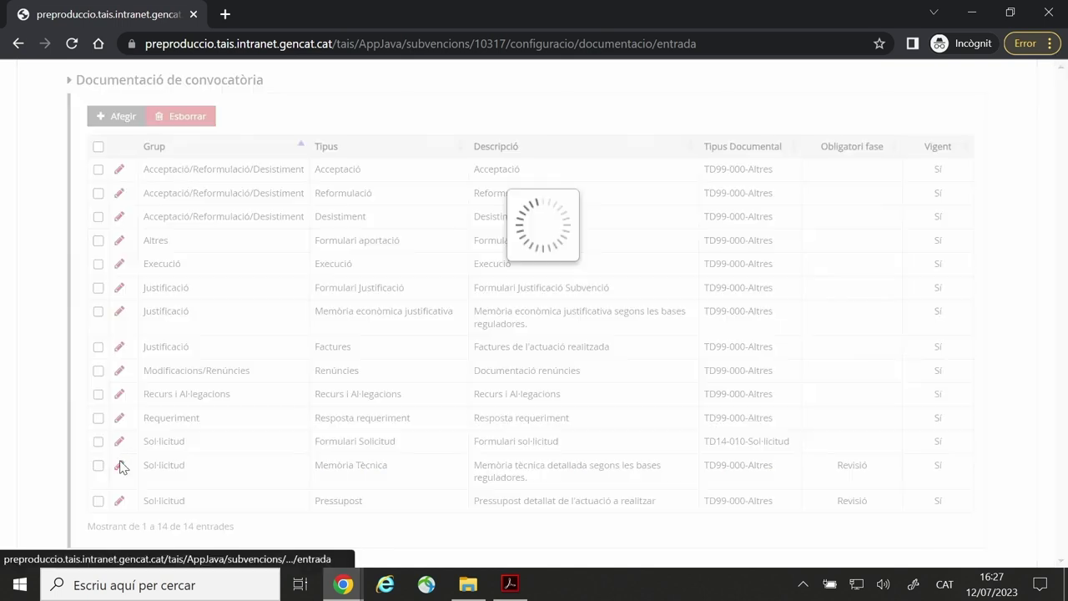
left_click(470, 166)
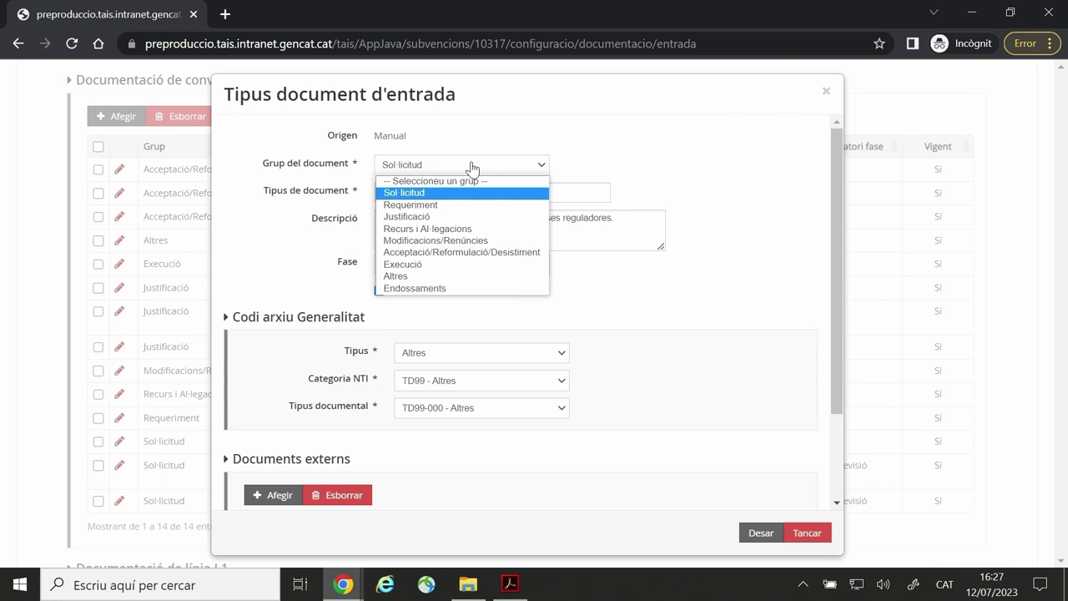
left_click(472, 167)
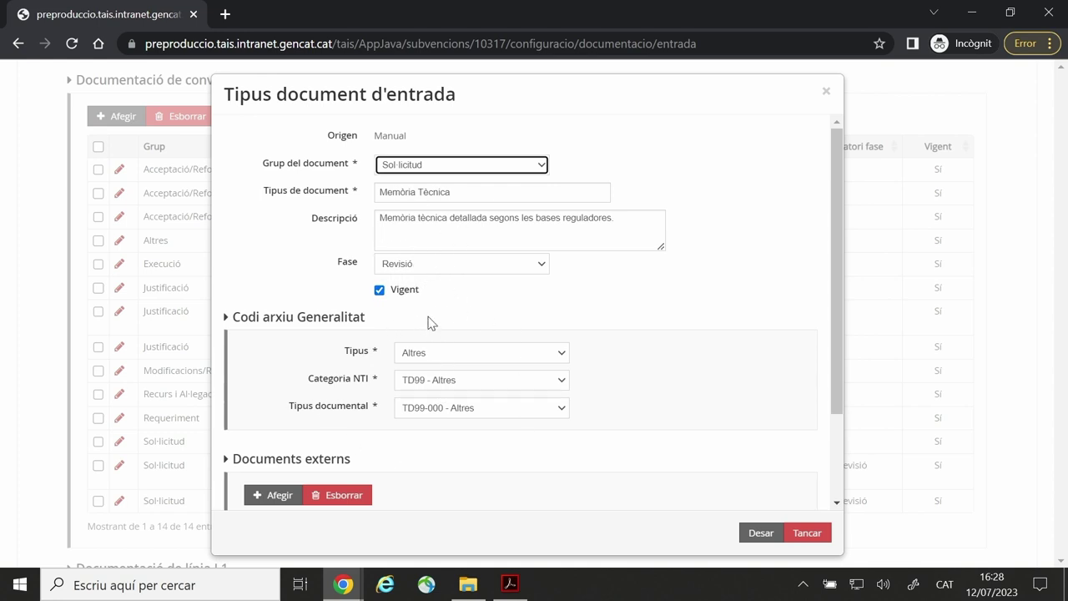
scroll(370, 283, "down", 3)
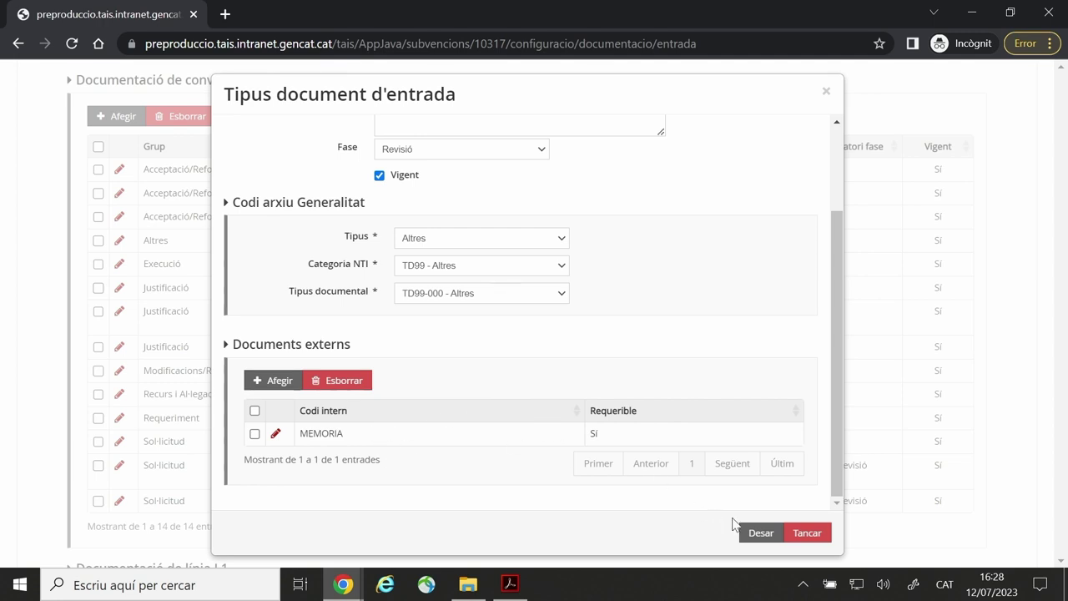
left_click(821, 533)
Look through the outgoing and internal document types configured for the call.
scroll(267, 317, "up", 3)
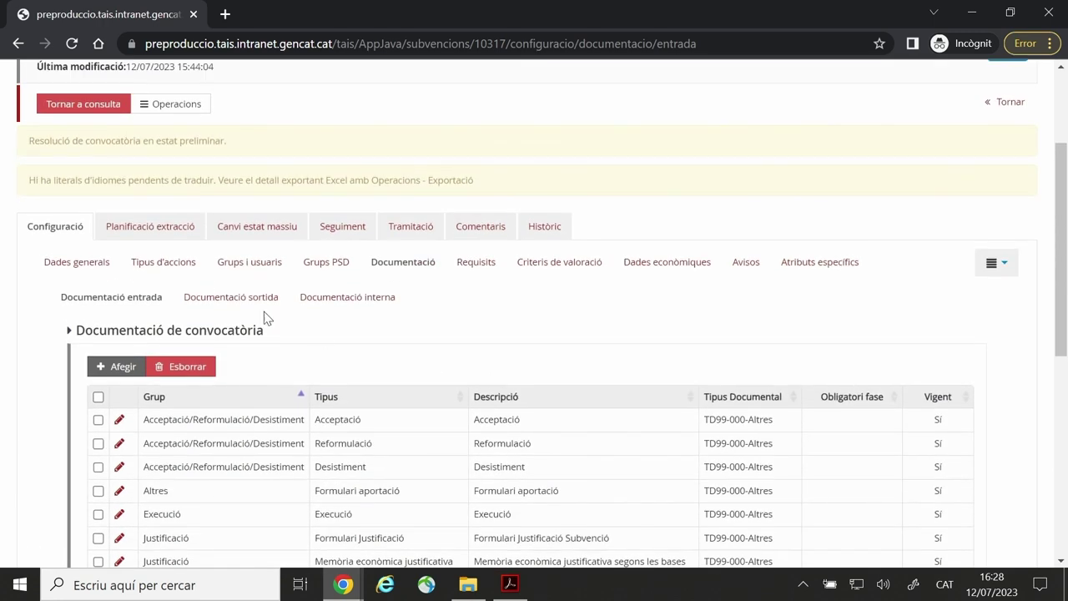
left_click(222, 294)
scroll(226, 299, "down", 3)
scroll(223, 299, "down", 2)
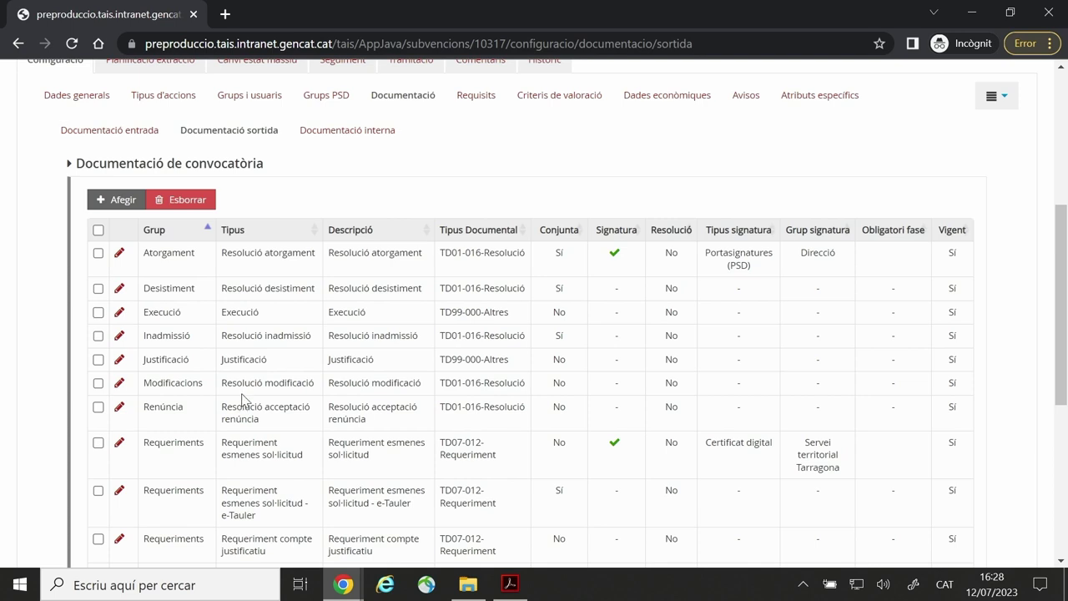
left_click(372, 131)
scroll(275, 411, "down", 1)
scroll(276, 411, "down", 2)
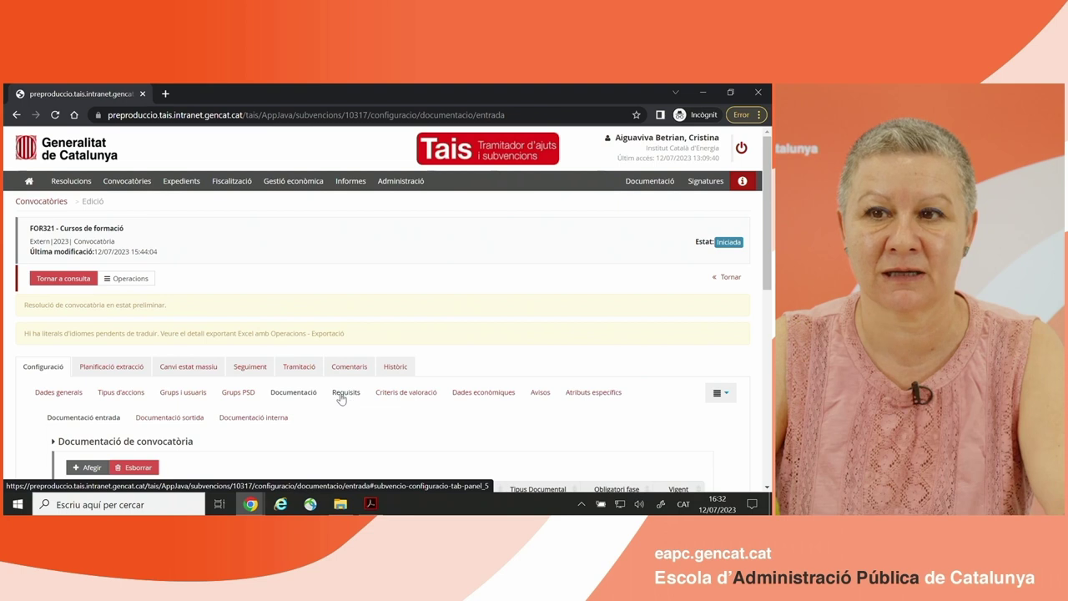
Start a call requirement with code RQ01 and the associated query CONSULTA DEUTES TRIBUTARIS (ATC, TGSS i AEAT).
left_click(346, 395)
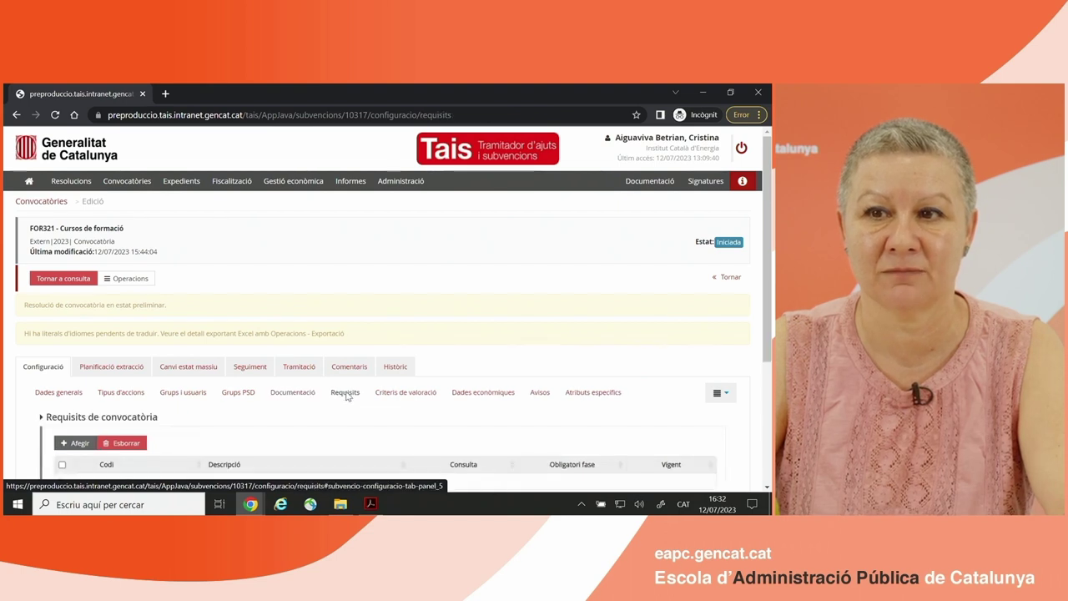
scroll(346, 394, "down", 3)
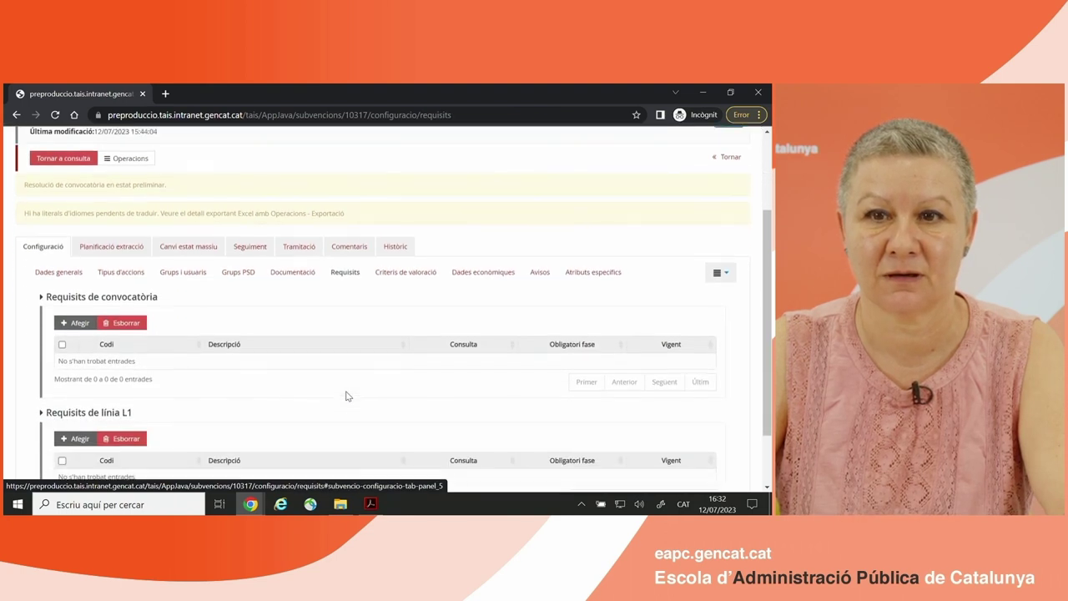
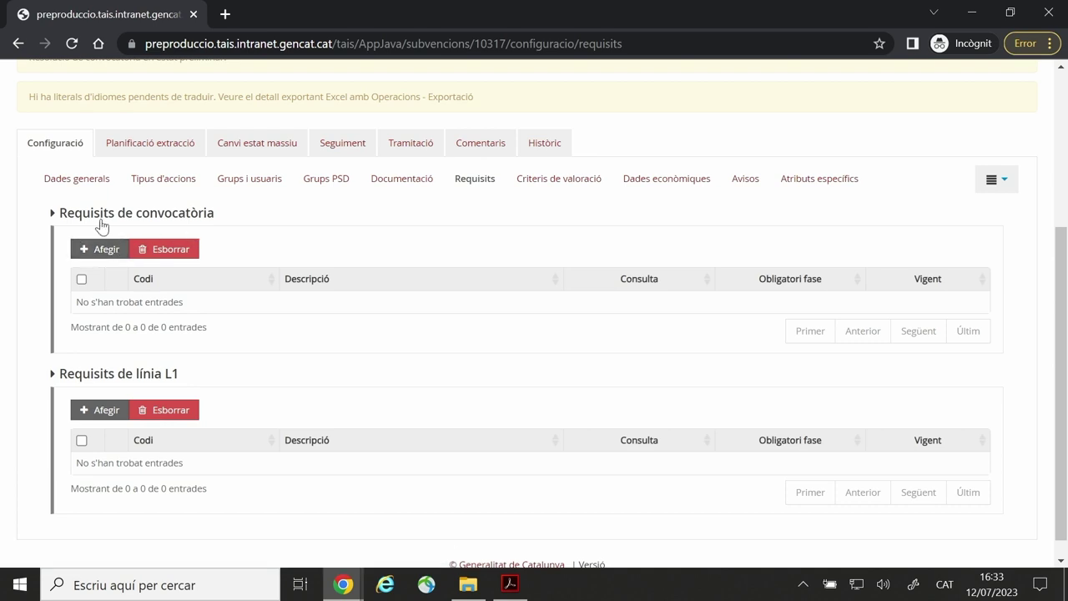
left_click(101, 250)
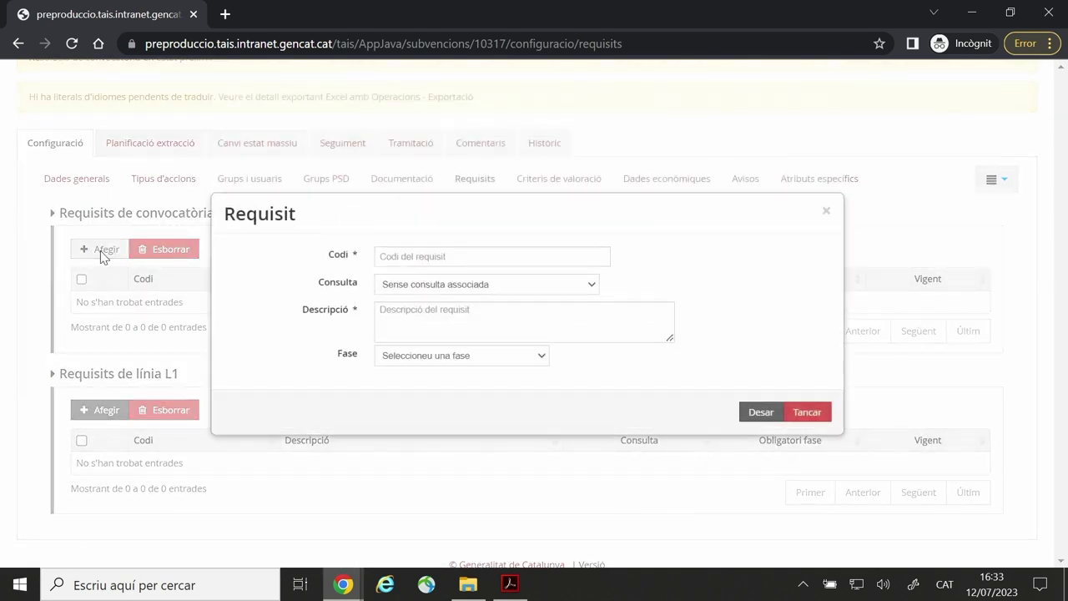
left_click(389, 257)
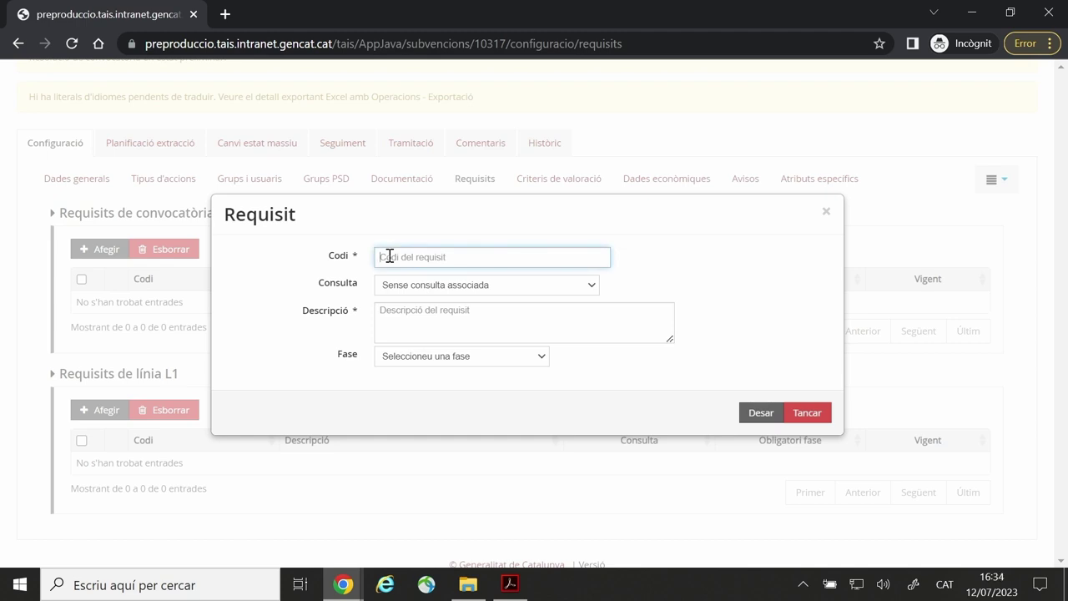
type("R")
left_click(549, 289)
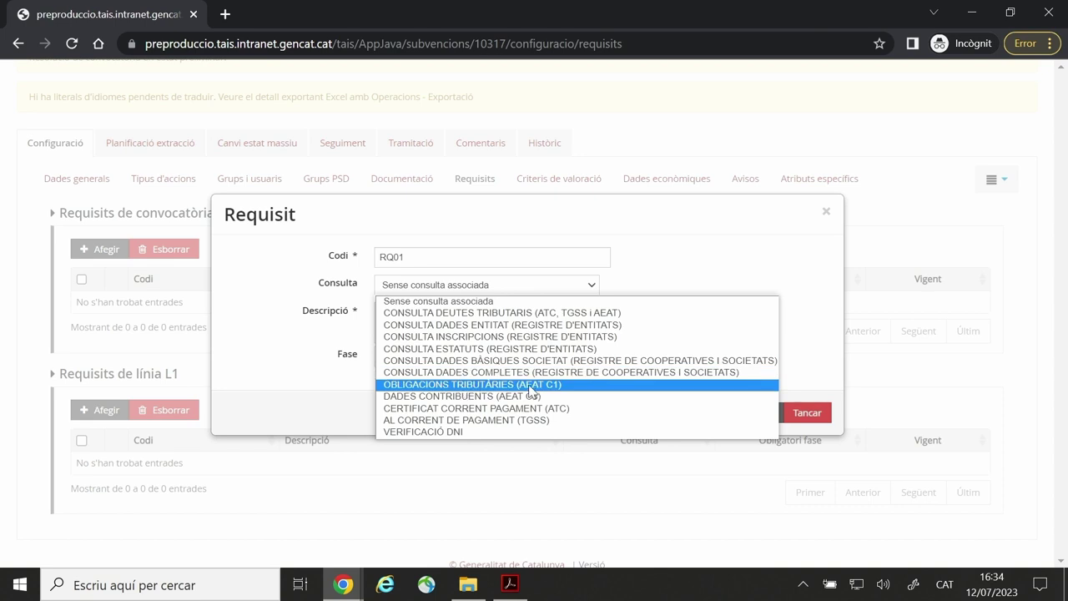
left_click(525, 314)
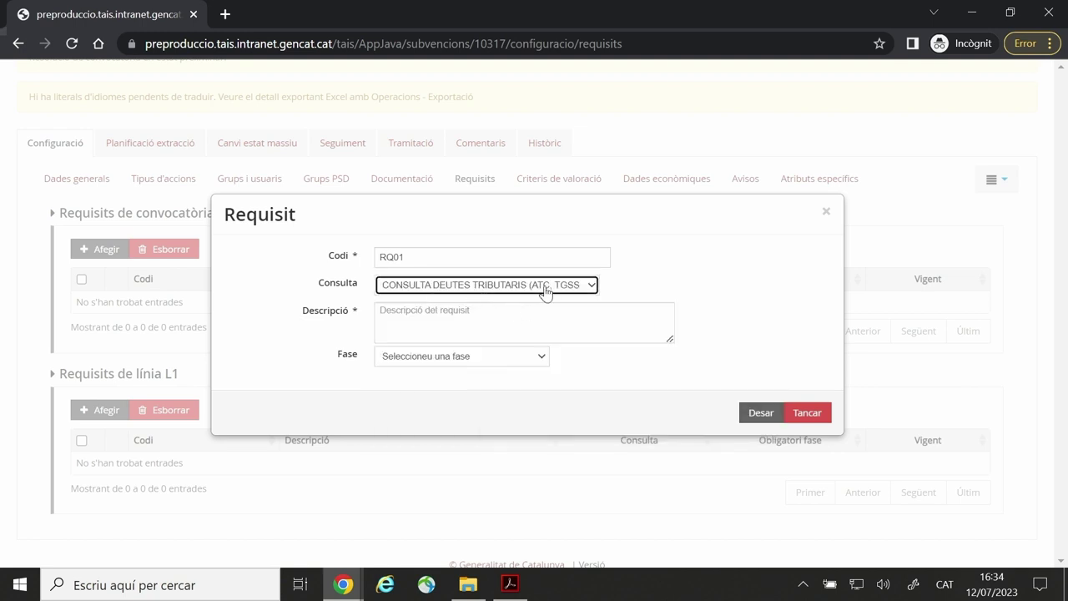
Describe requirement RQ01 as "Estar al corrent de pagament amb AEAT, ATC i TGSS" and save it without a phase.
left_click(449, 315)
type("Co")
key("BackSpace")
key("BackSpace")
type("E")
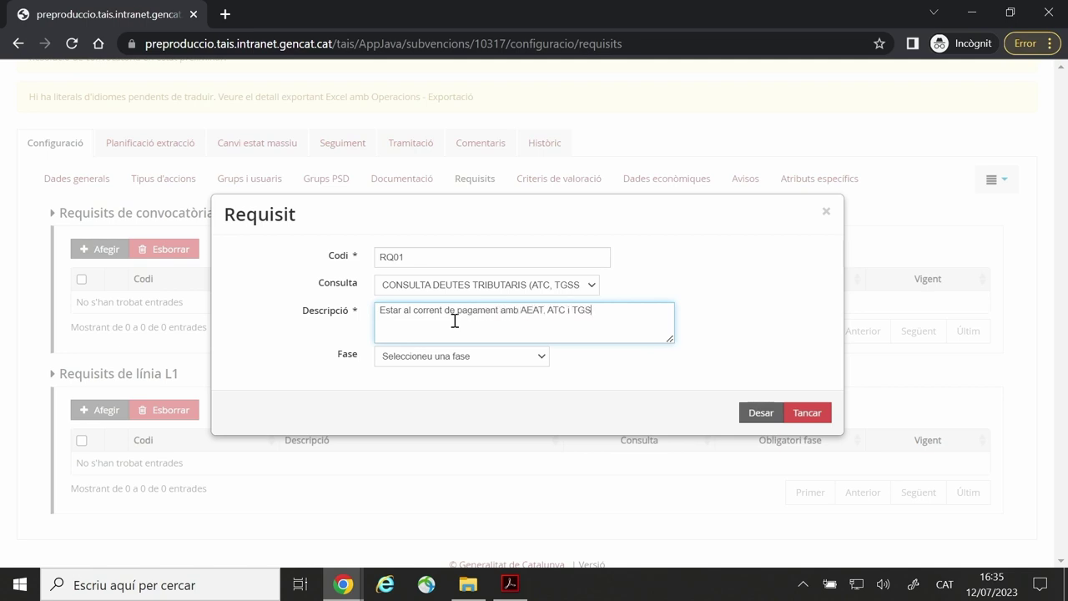
left_click(409, 364)
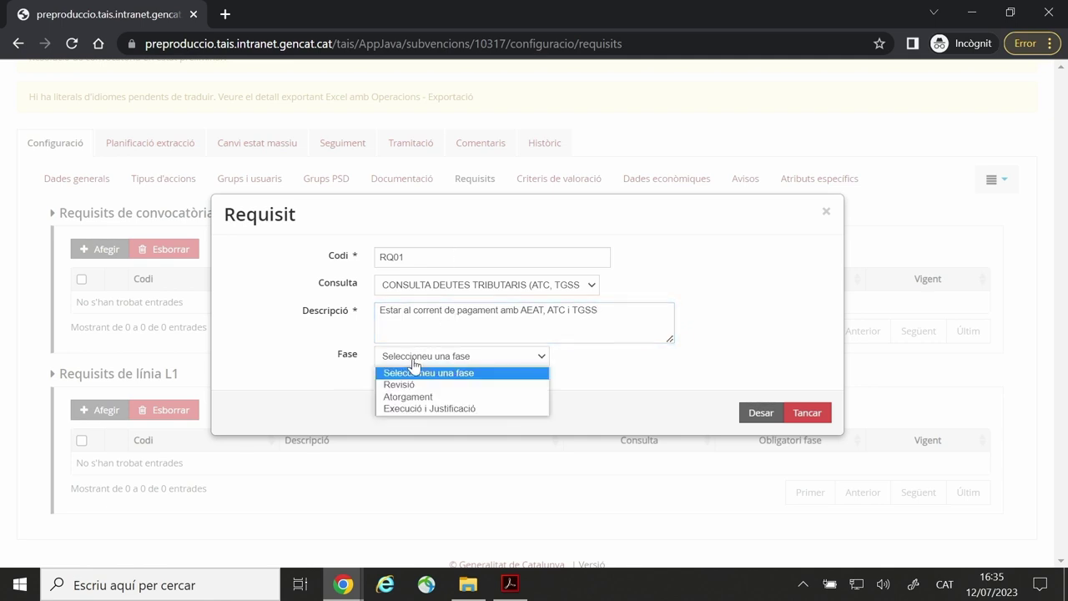
left_click(458, 359)
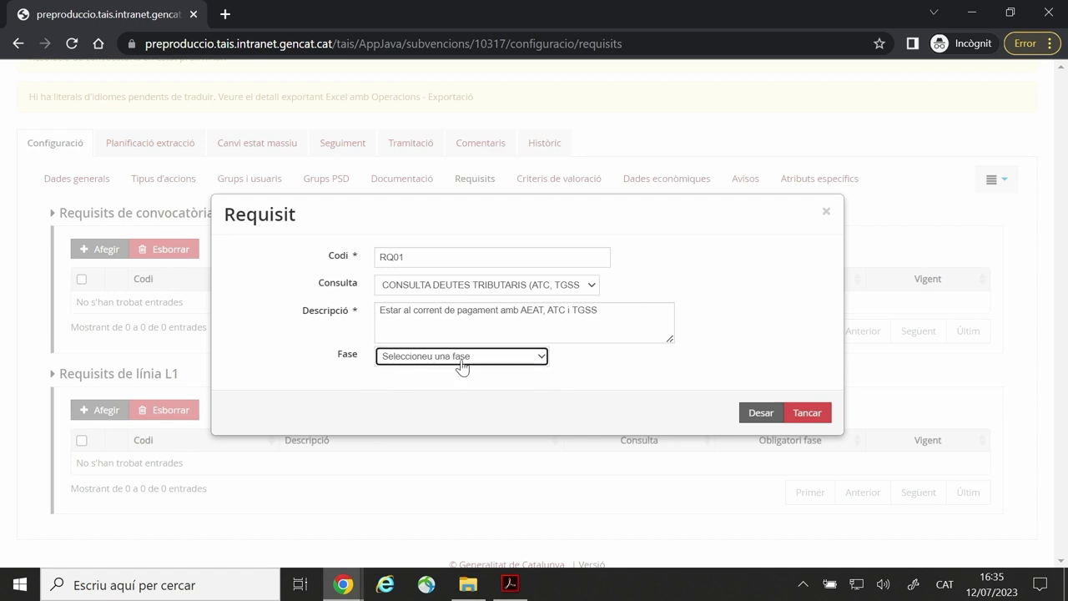
left_click(759, 413)
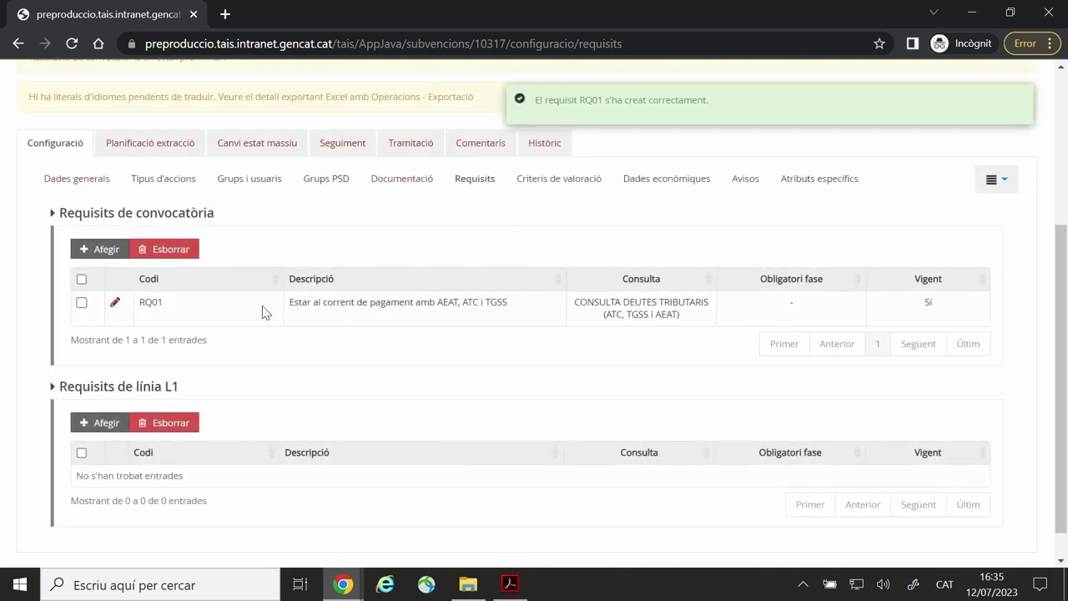
left_click_drag(507, 302, 277, 308)
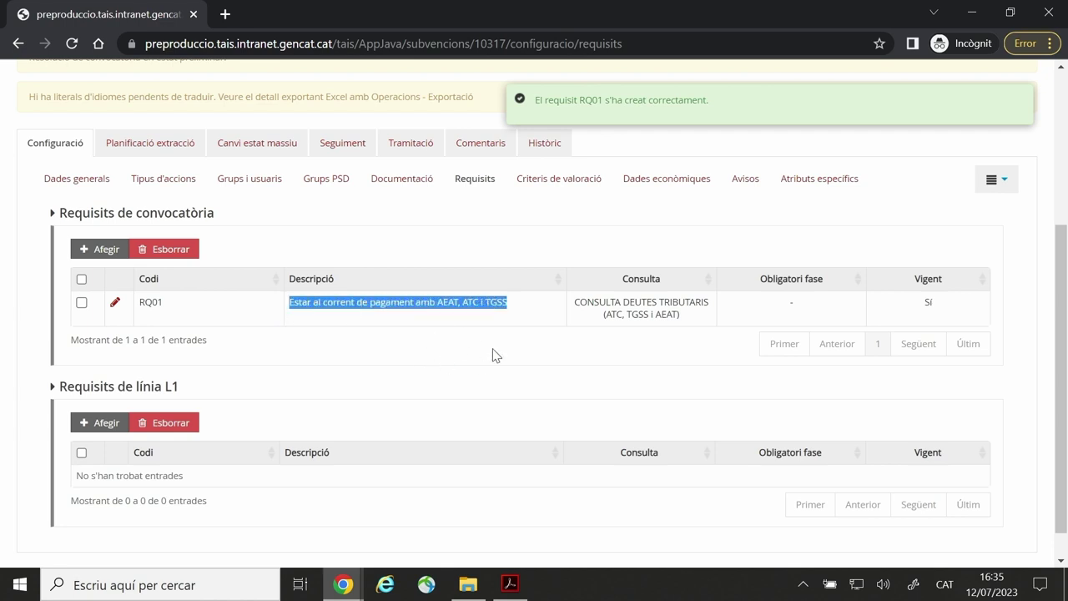
Add call requirement RQ02 with the associated query VERIFICACIÓ DNI and description "Verificació DNI", and save it.
left_click(100, 249)
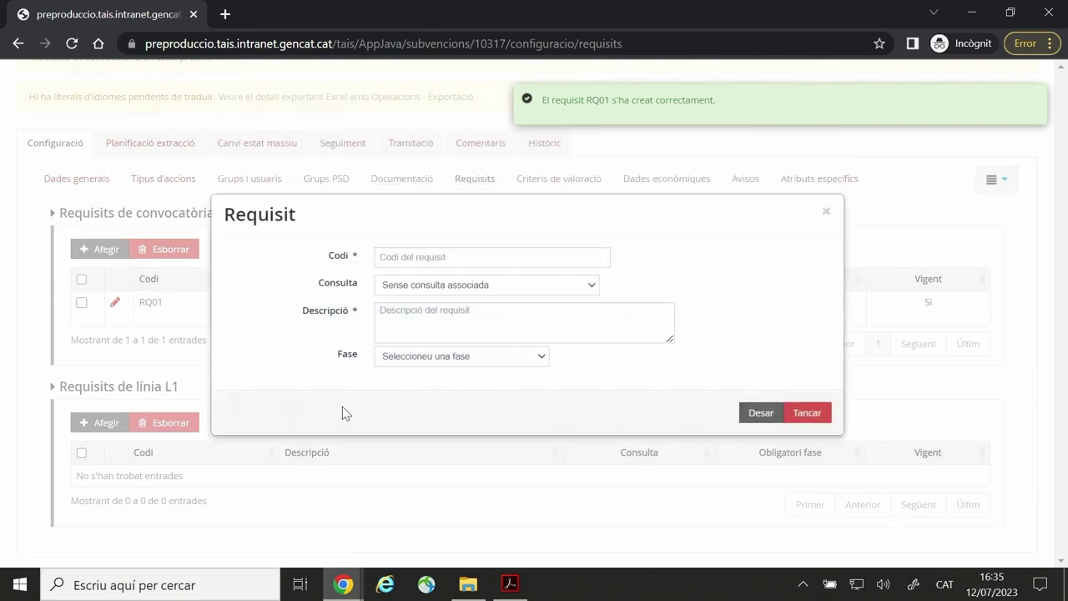
left_click(467, 256)
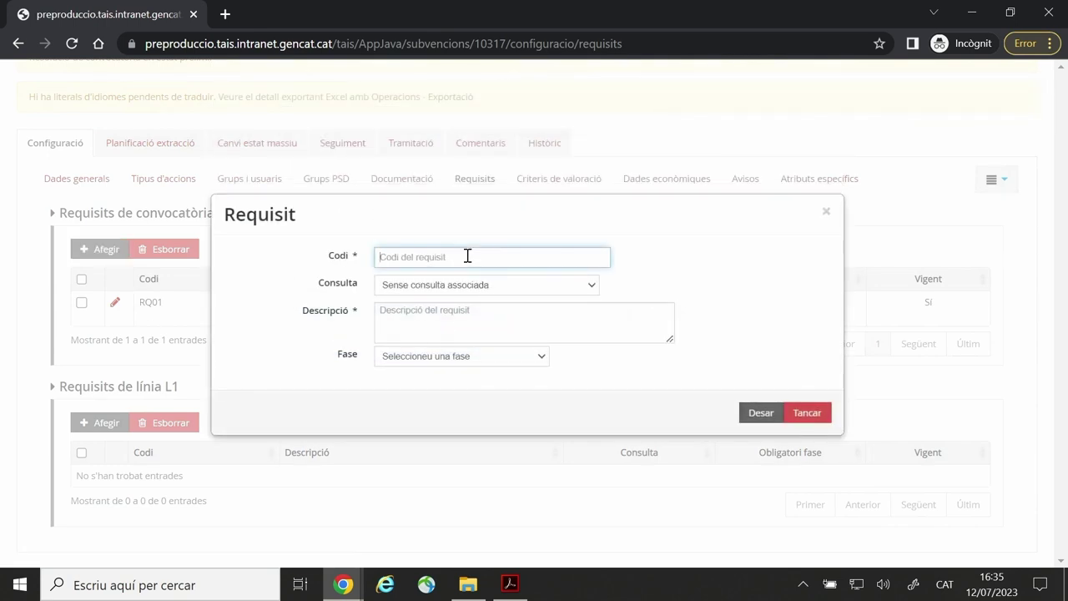
type("RQ02")
left_click(447, 289)
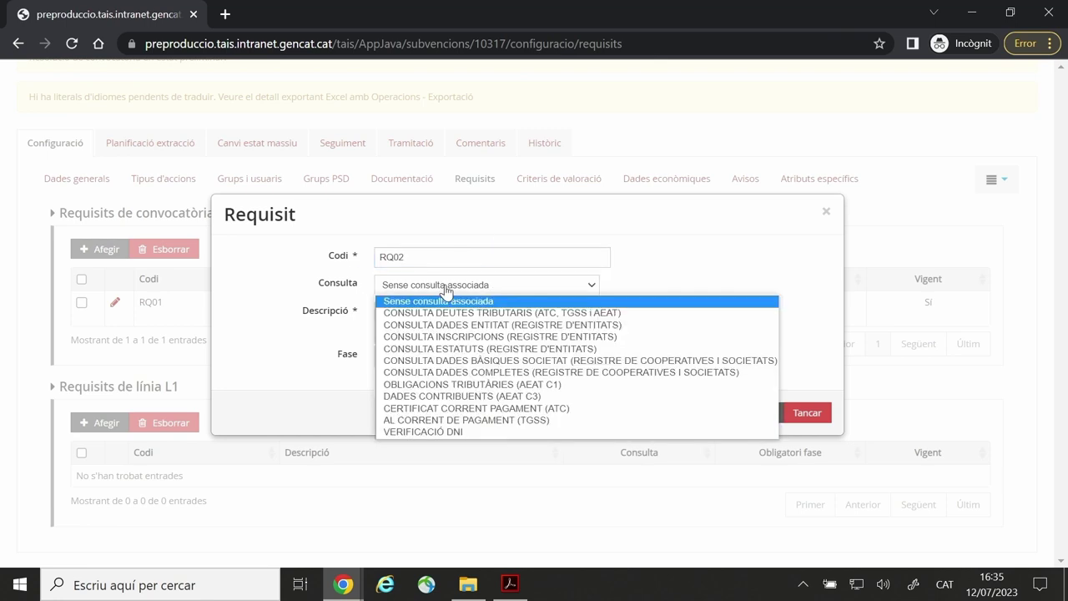
left_click(428, 431)
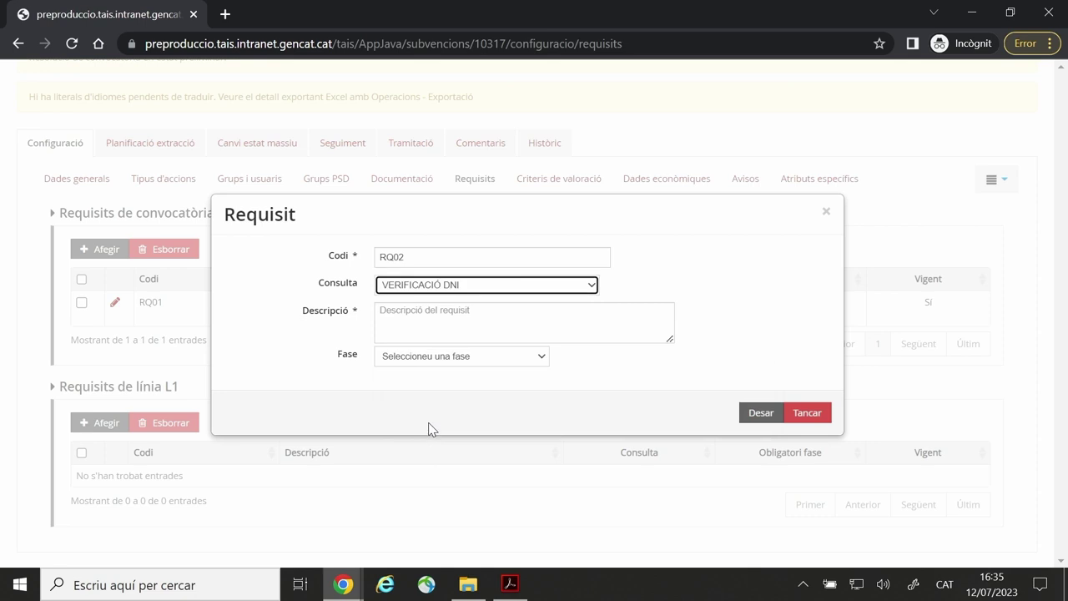
left_click(438, 310)
type("Verificació DNI")
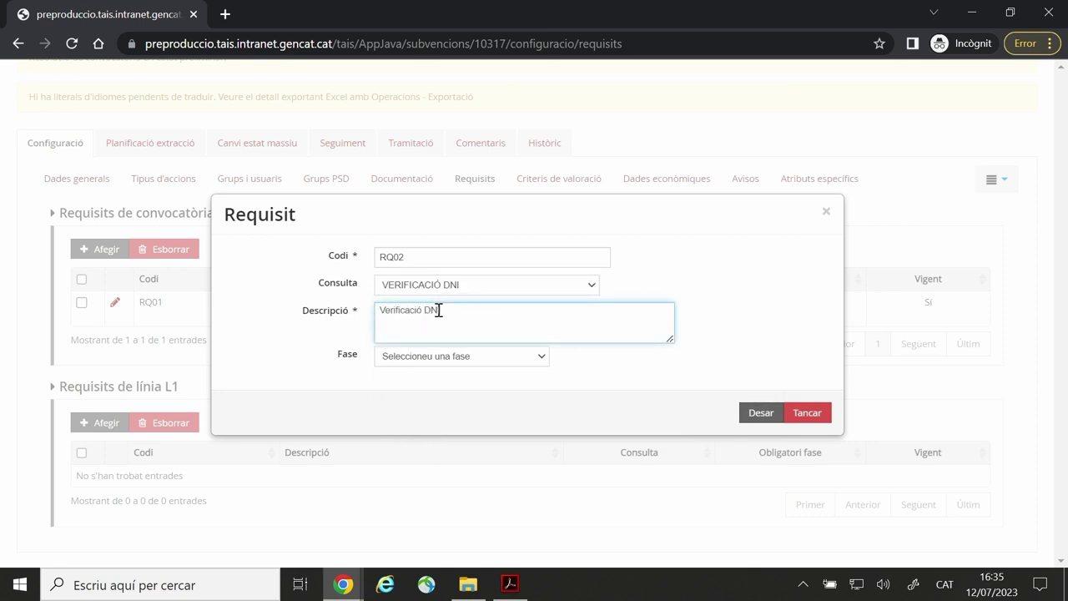
left_click(760, 412)
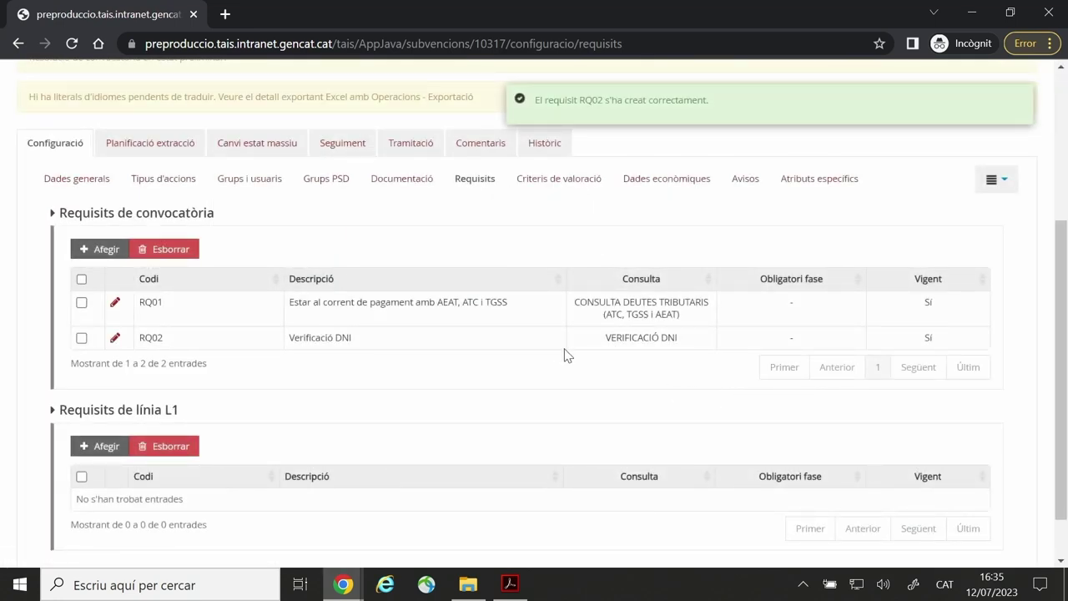
Add call requirement RQ03 without an associated query, described as "Alumnes de més de 25 anys", and save it.
left_click(104, 248)
left_click(412, 256)
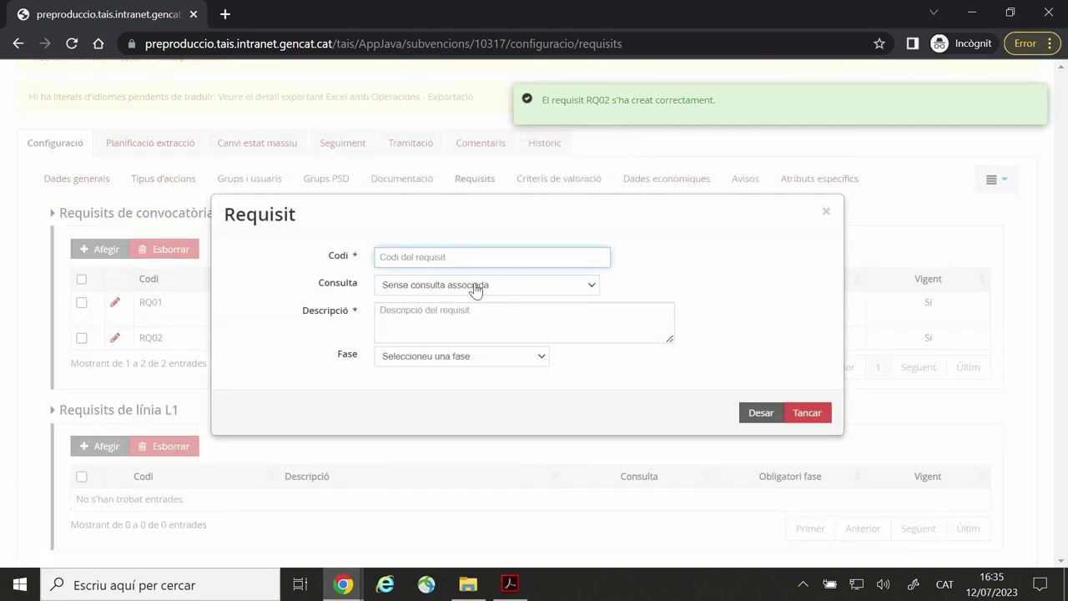
type("RQ03")
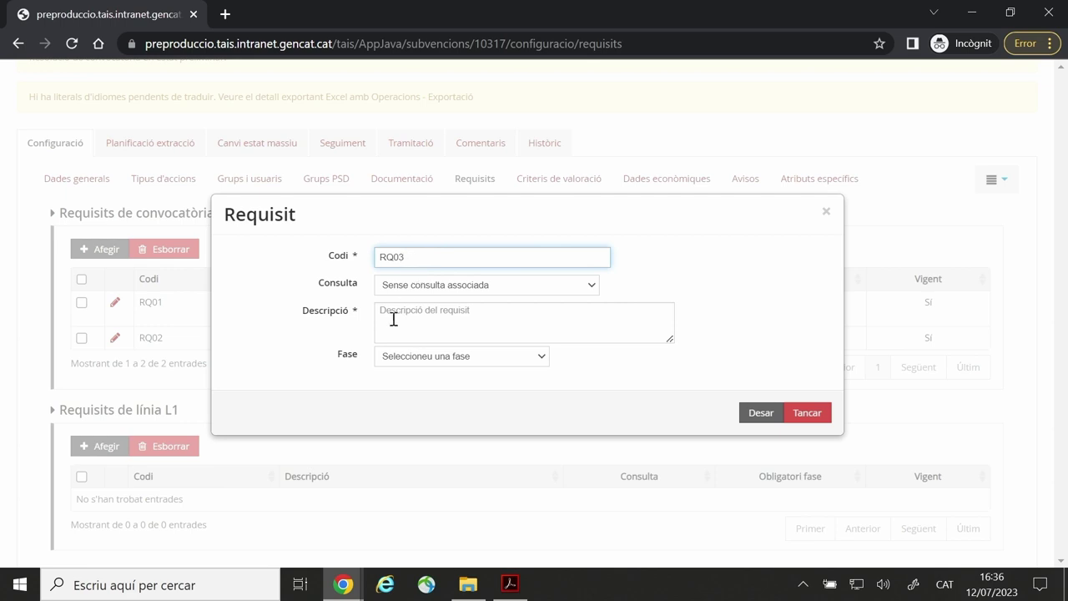
left_click(437, 316)
type("Alumnes de més de 25 anys")
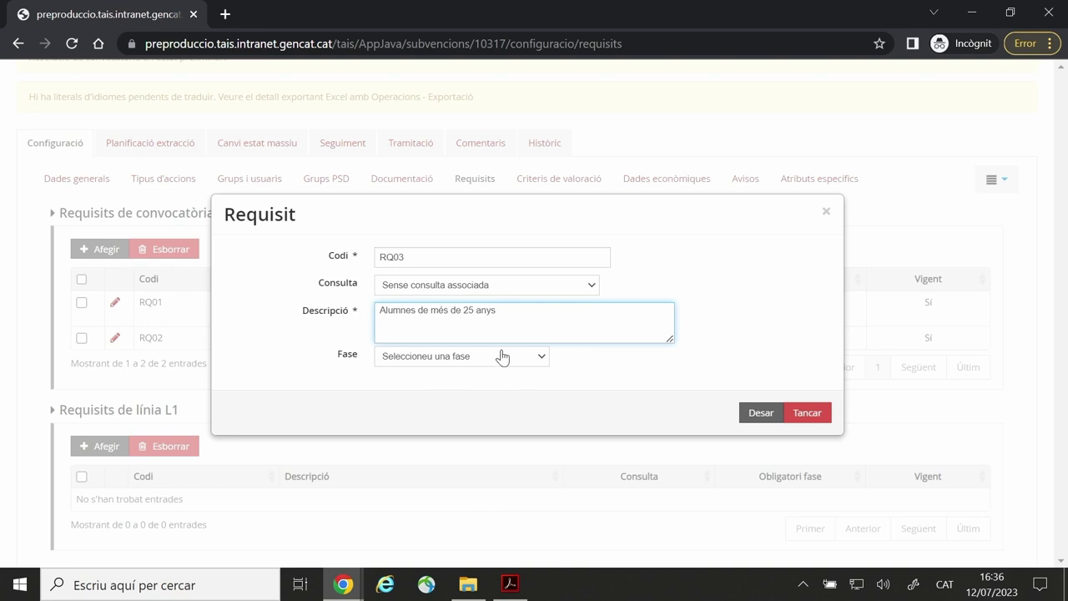
left_click(760, 410)
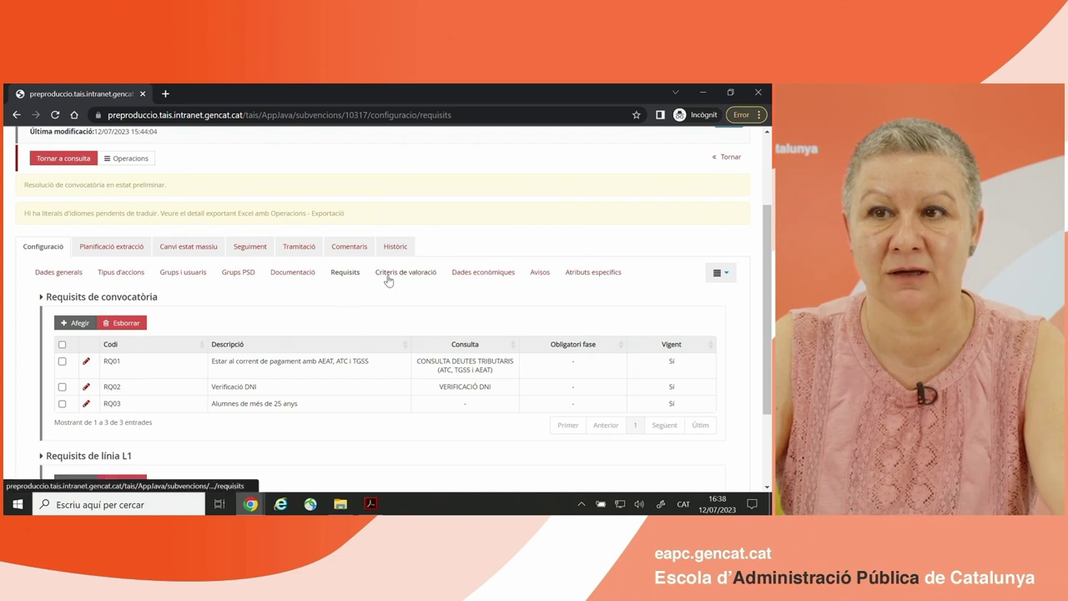
Add call-level evaluation criterion CV01, described as "Qualitat de la documentació que es lliurarà al curs", with maximum score 5, and save it.
left_click(398, 275)
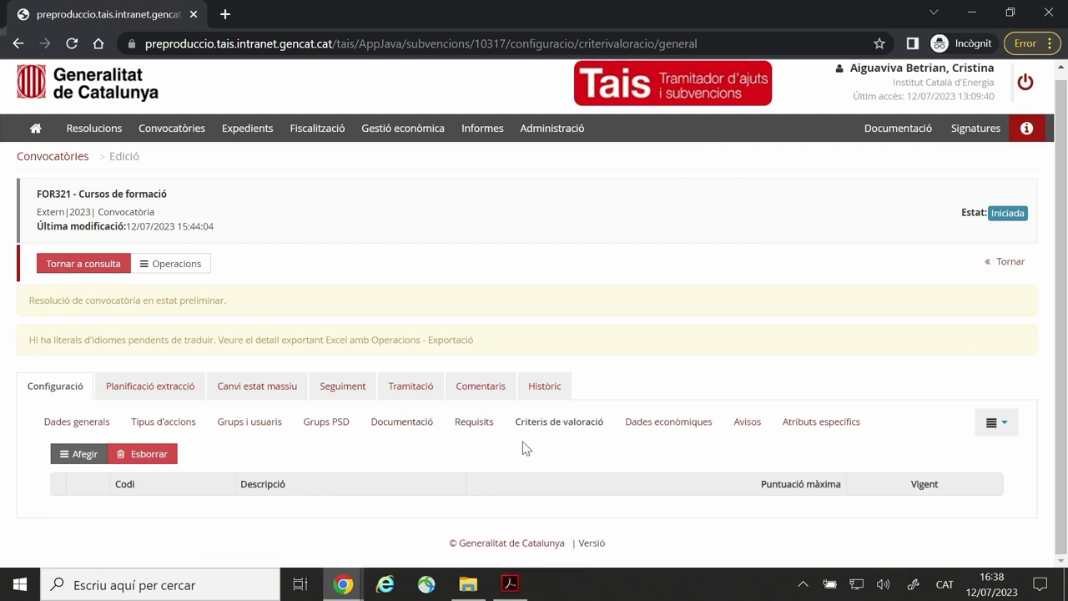
left_click(86, 454)
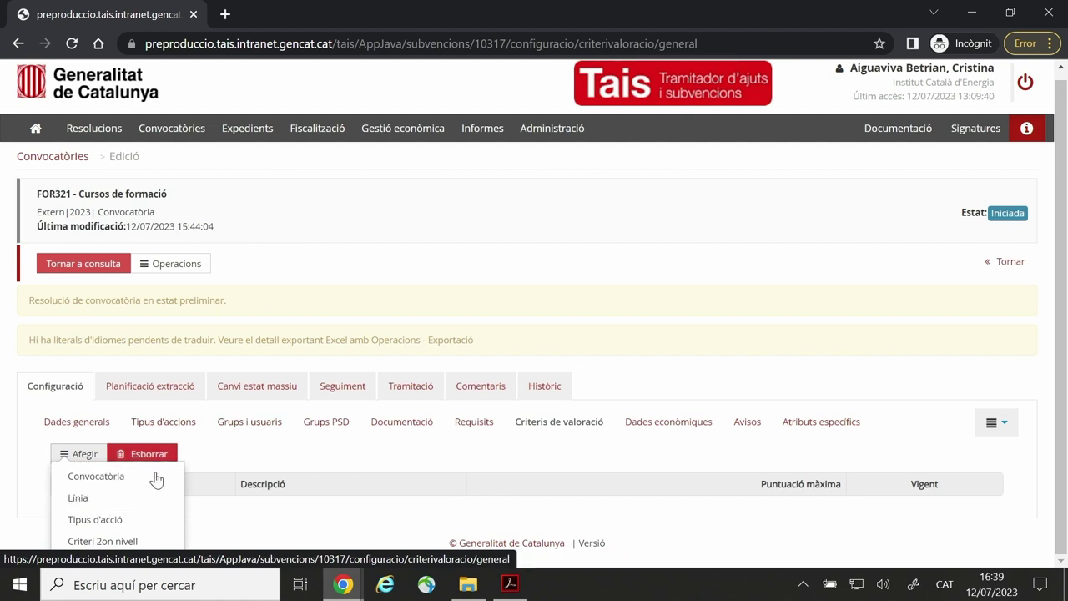
left_click(108, 475)
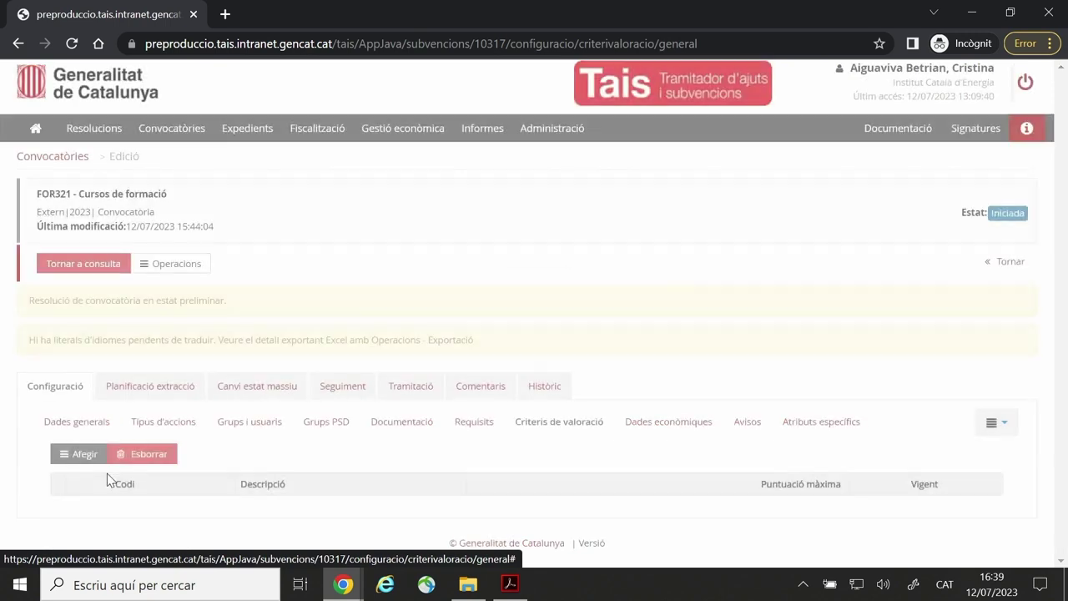
left_click(433, 270)
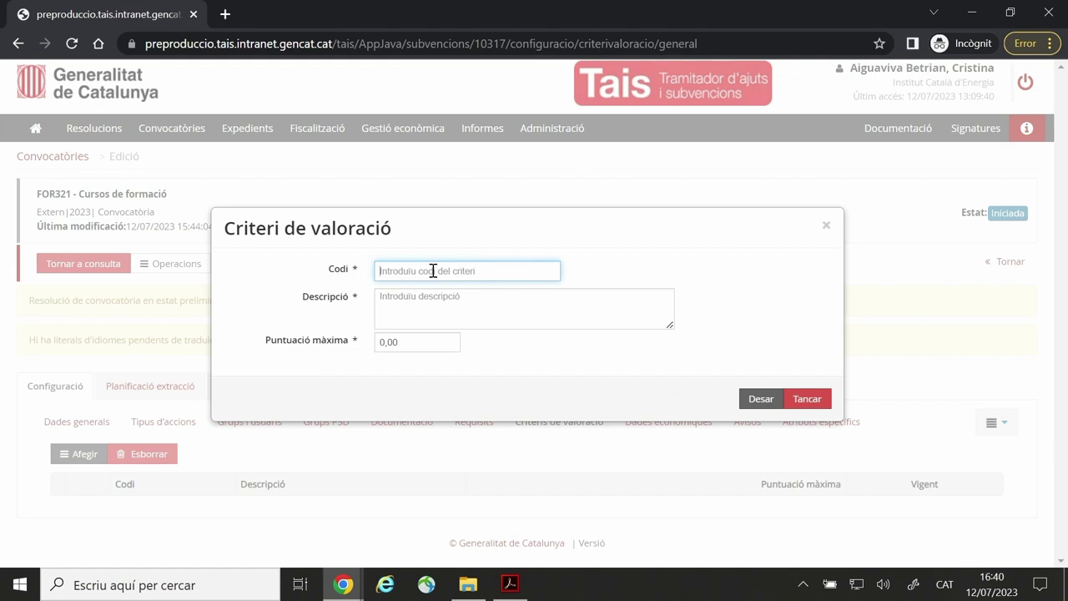
type("CV01")
left_click(461, 294)
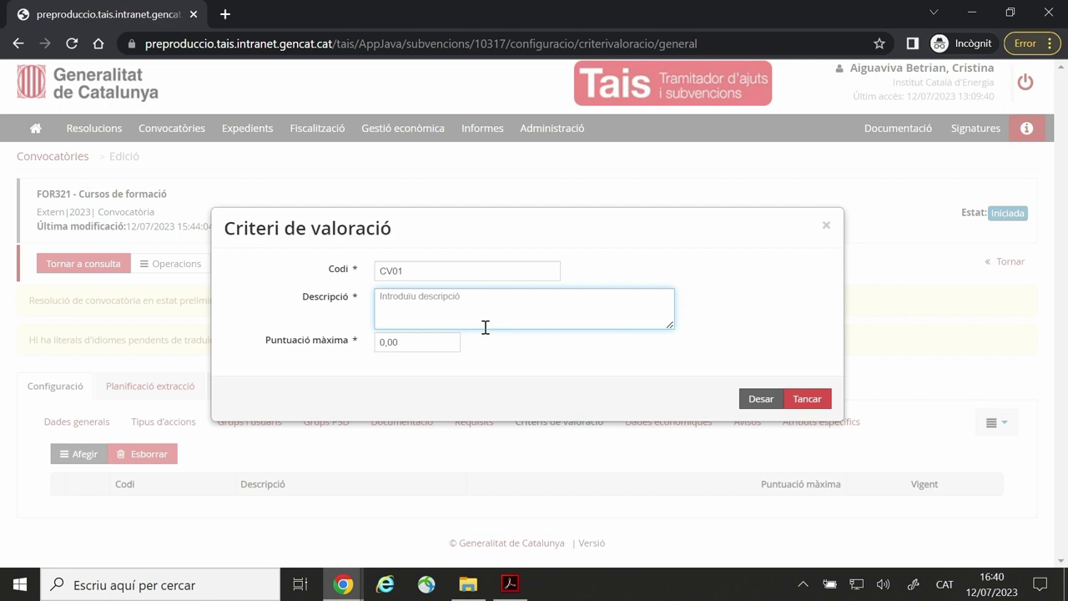
type("Qualitat de la documentació ")
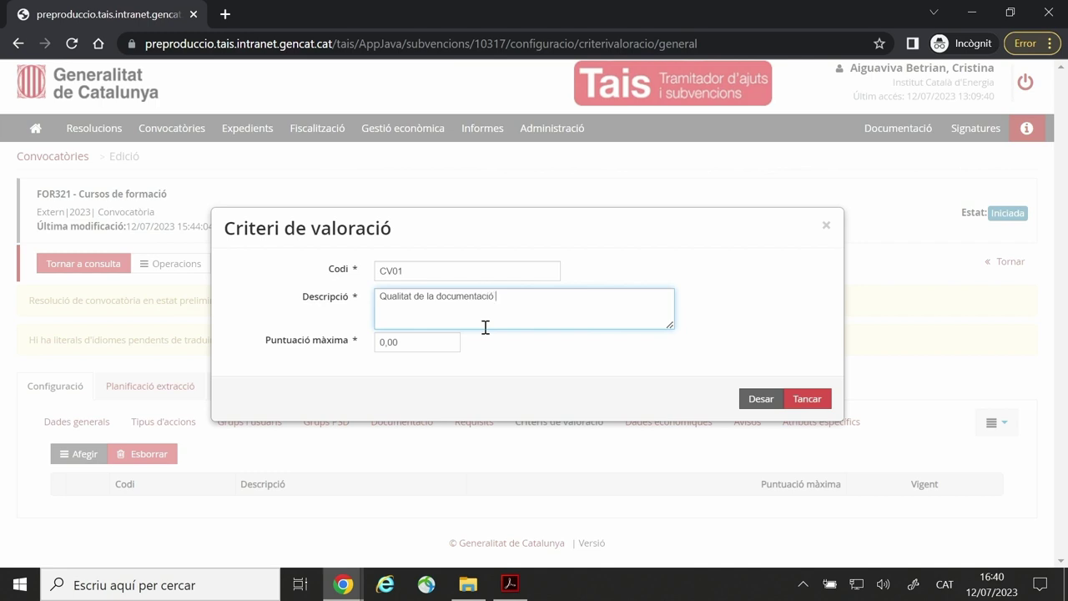
type("que es lliliurarà al curs")
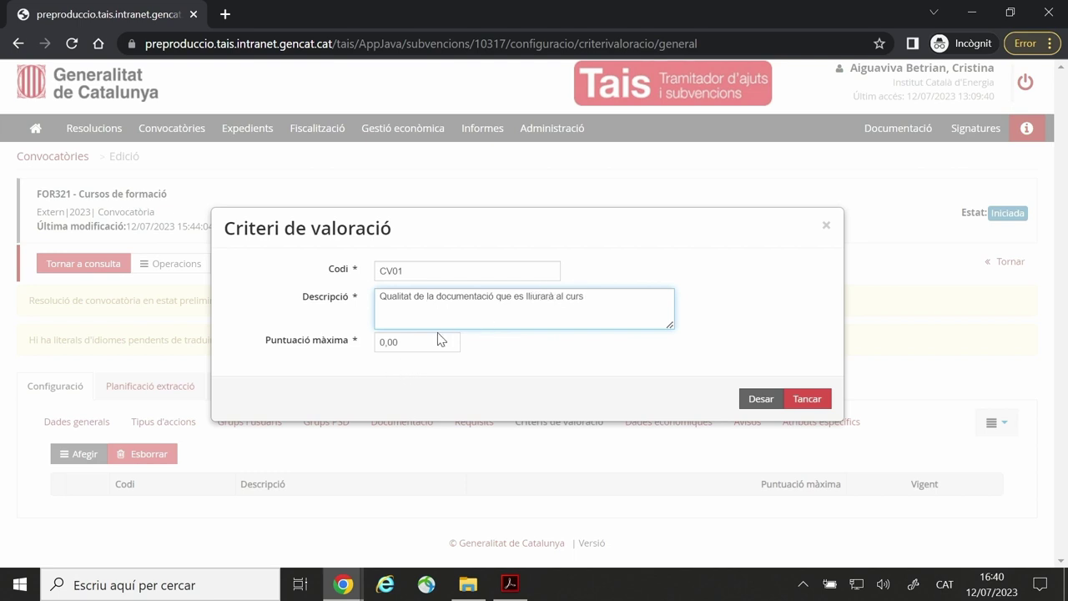
left_click(410, 342)
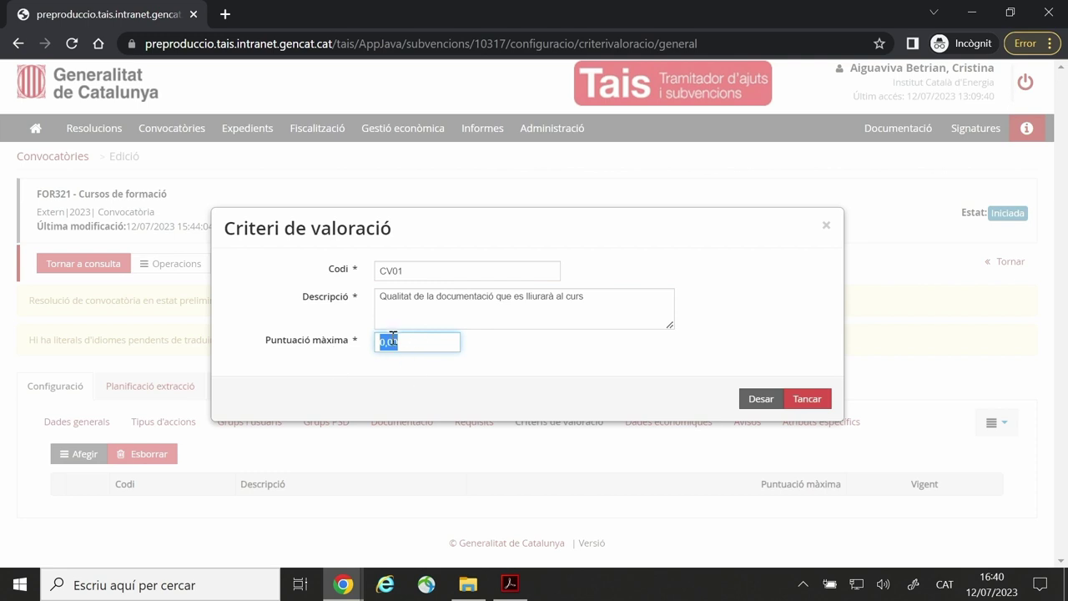
type("5")
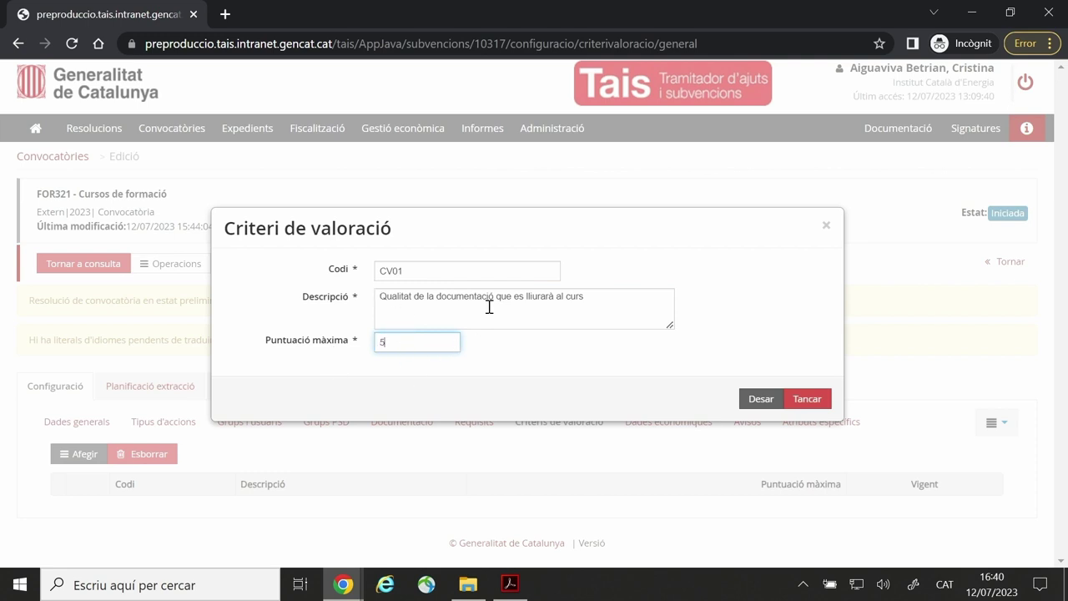
left_click(761, 400)
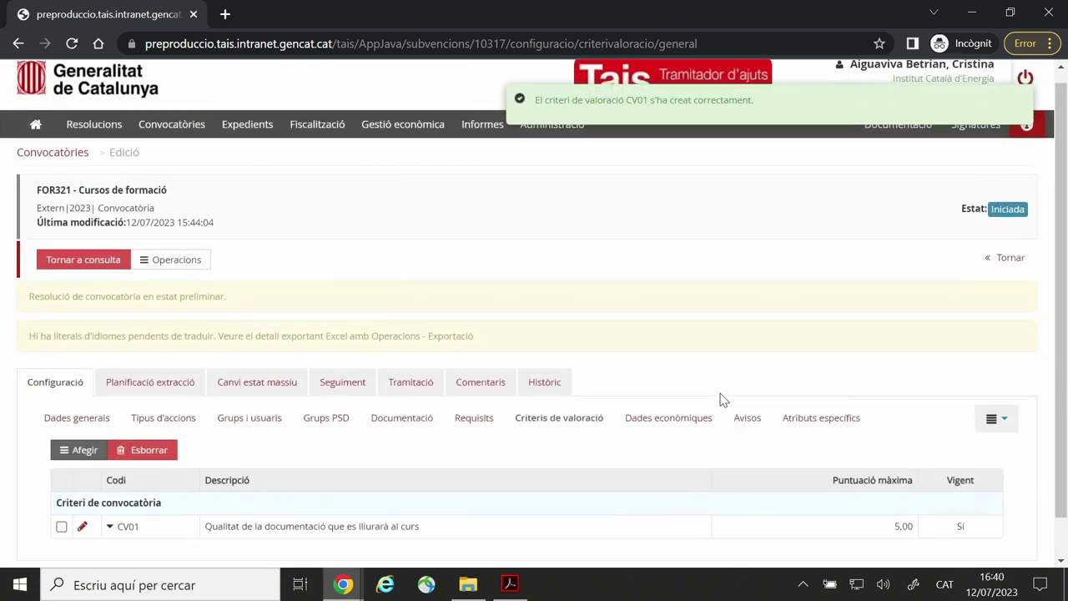
Add call-level evaluation criterion CV02, described as "Nombre d'edicions del curs", with maximum score 5, and save it.
scroll(720, 398, "down", 1)
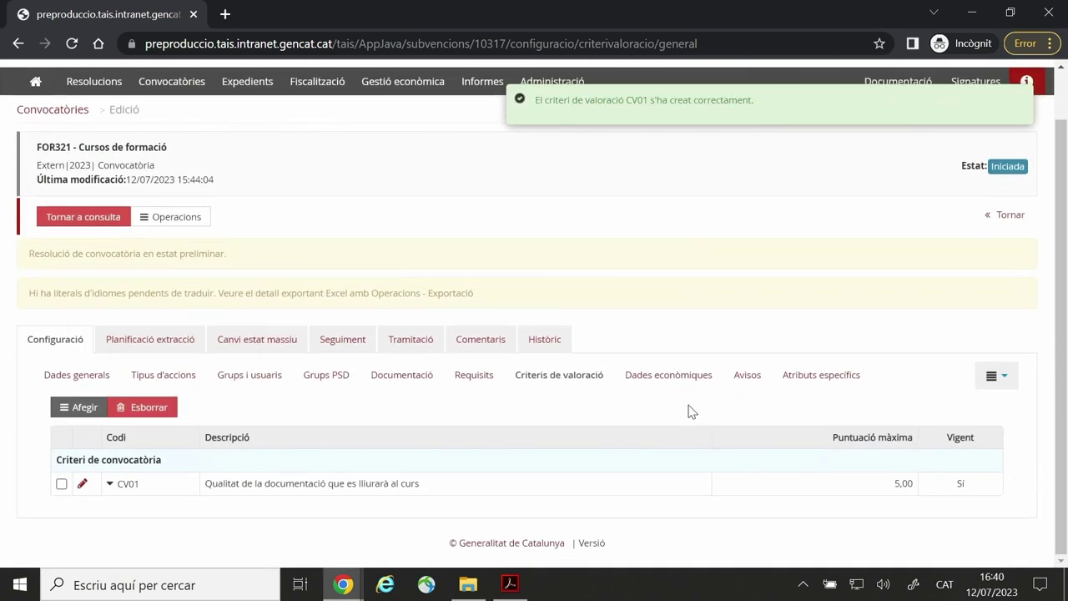
left_click(83, 409)
left_click(117, 429)
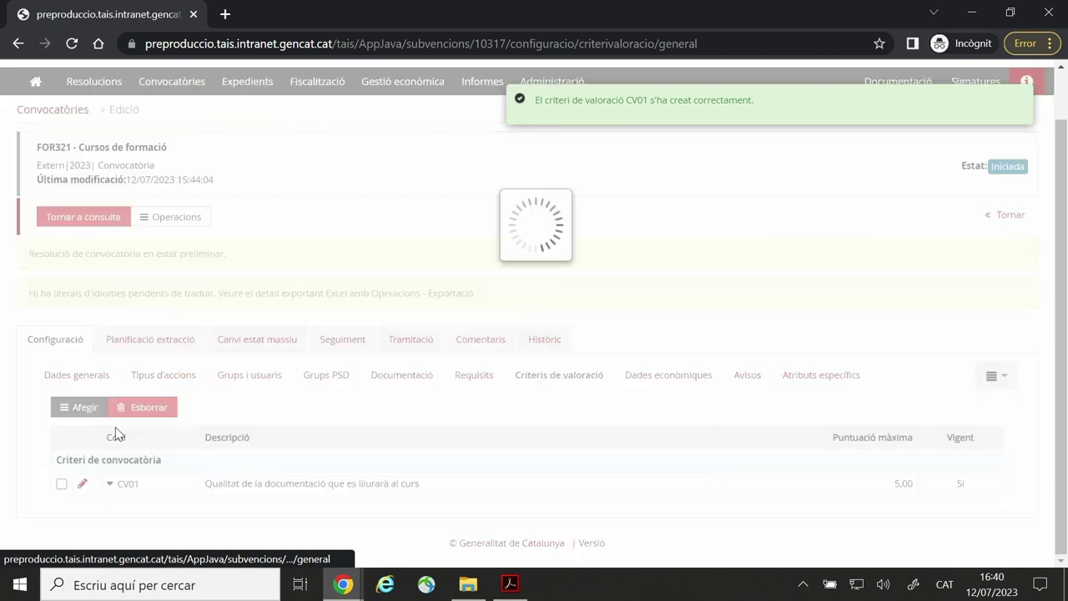
left_click(424, 273)
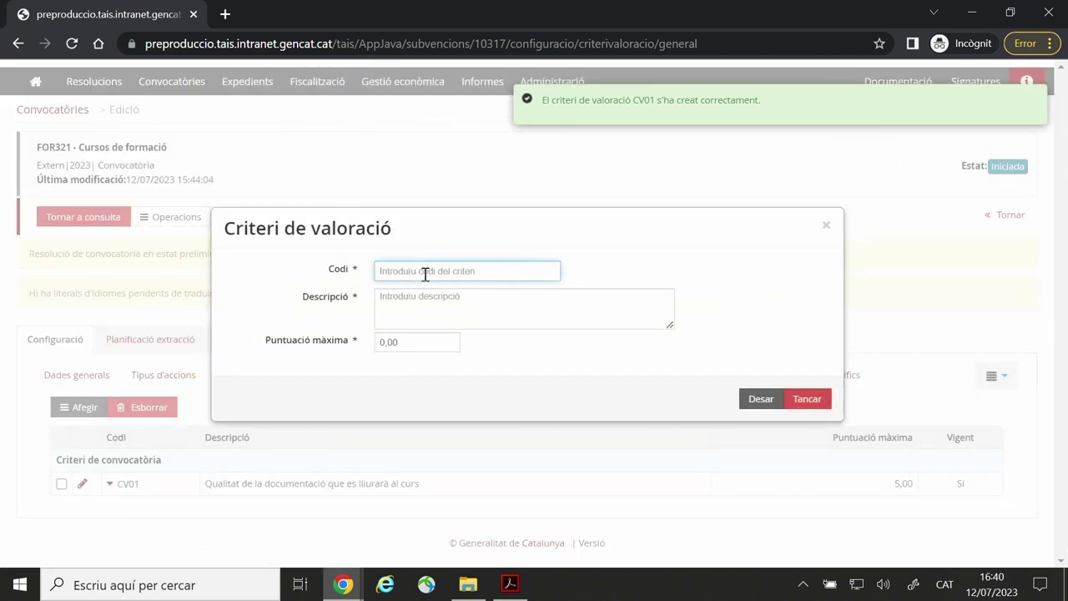
type("CV02")
key("Tab")
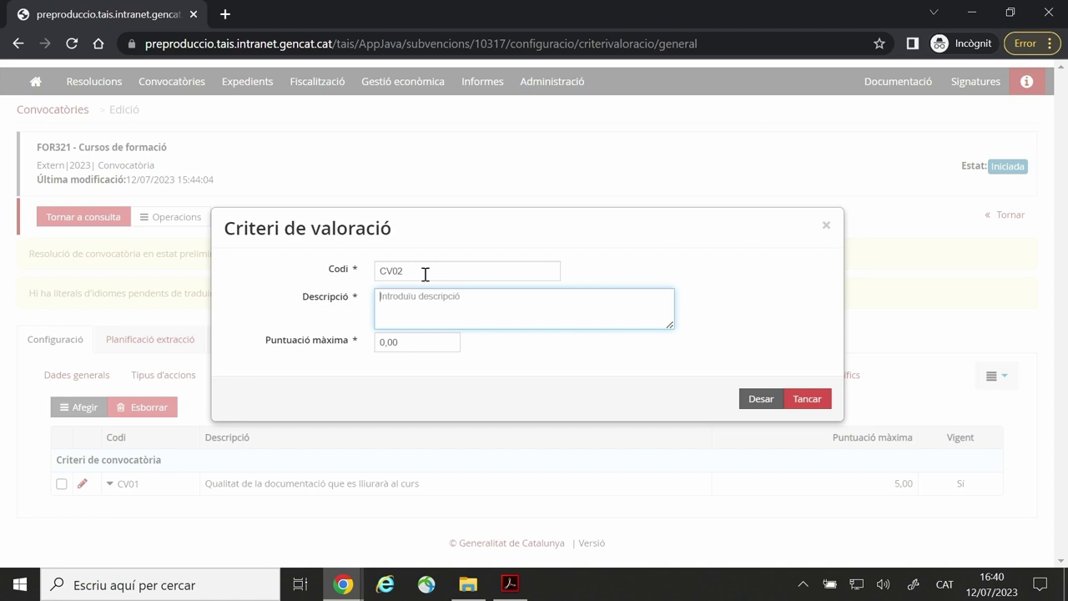
type("Nombre d'edicions del curs")
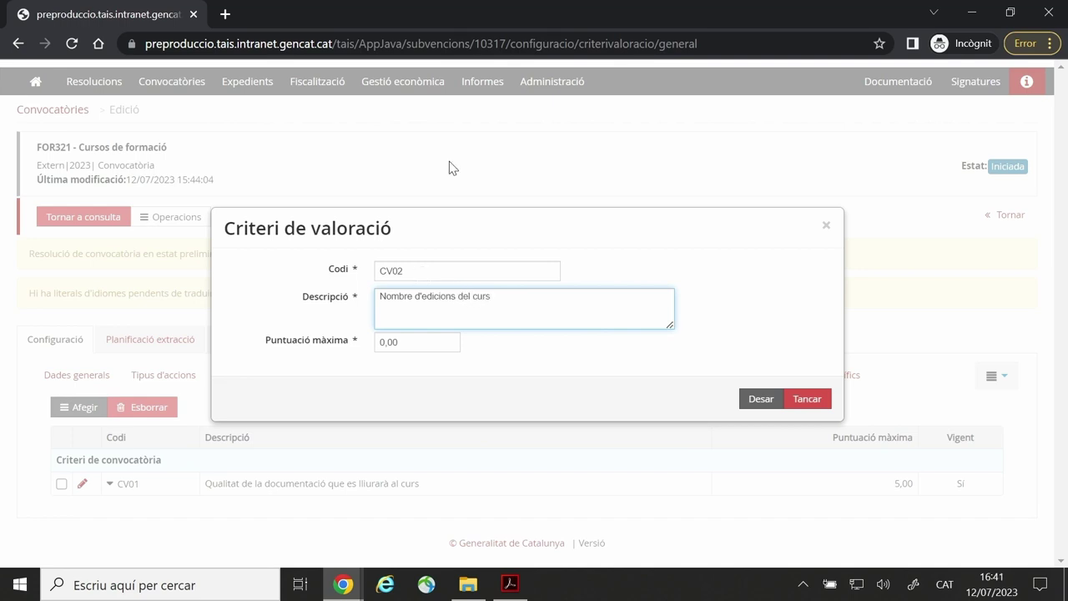
key("Tab")
type("5")
left_click(760, 398)
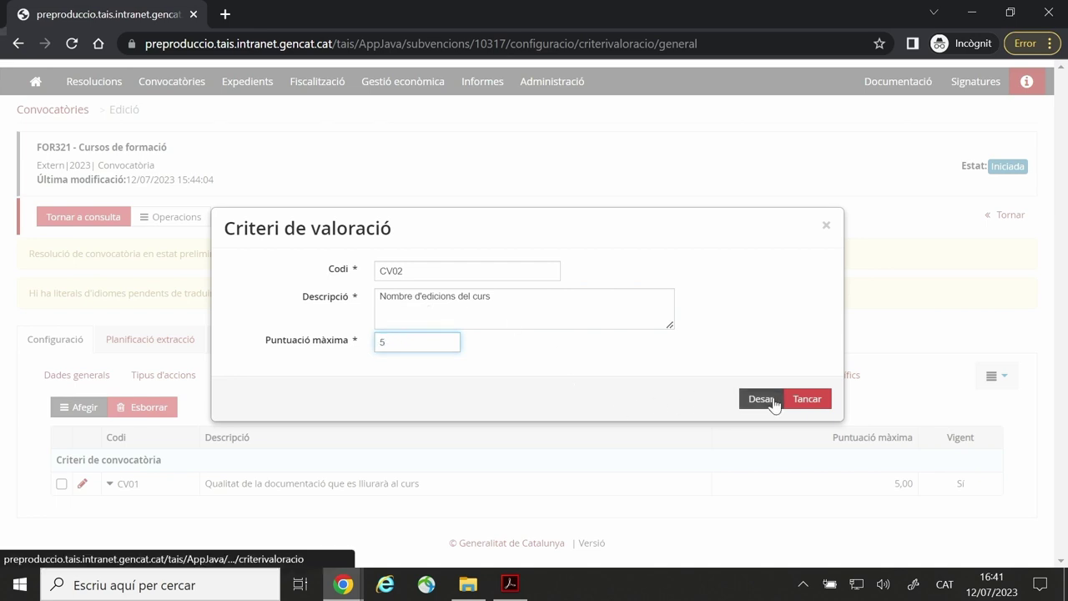
Start a line-level evaluation criterion for line L1 - Cursos de formació with code CV03.
scroll(393, 418, "down", 1)
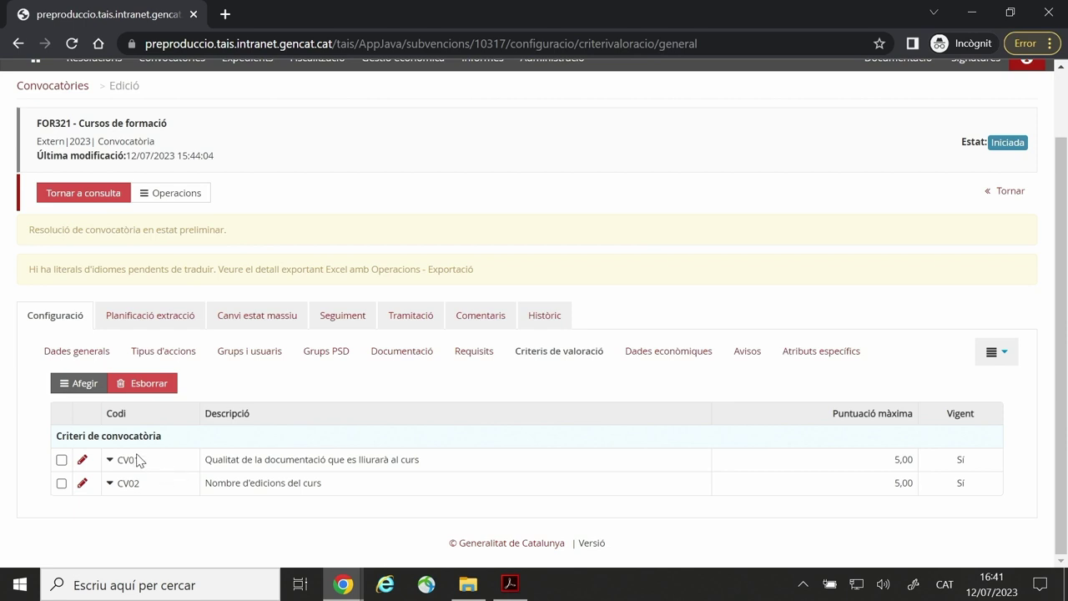
left_click(79, 383)
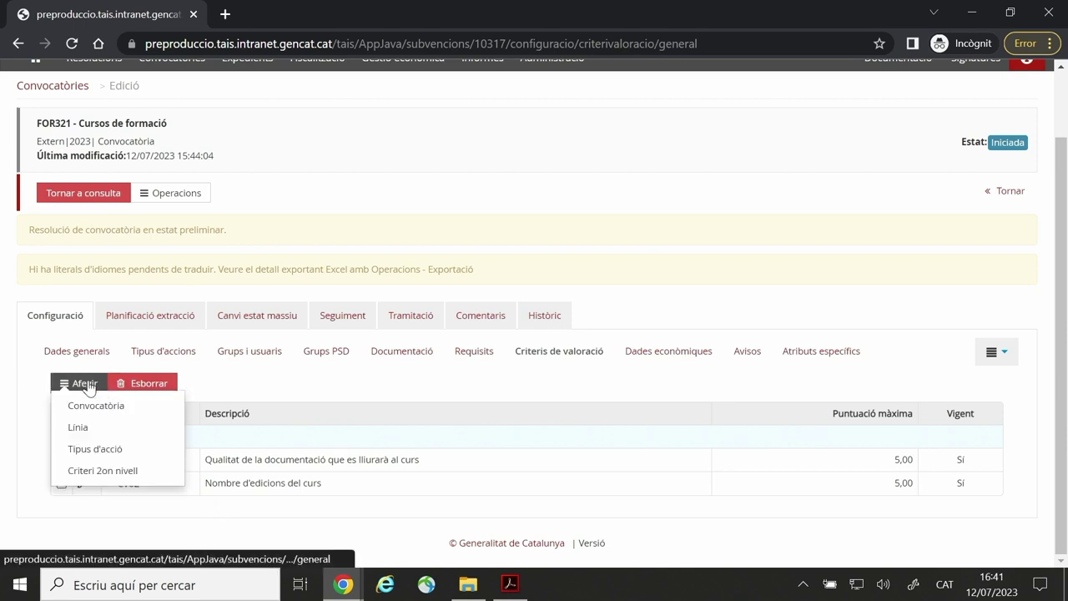
left_click(109, 430)
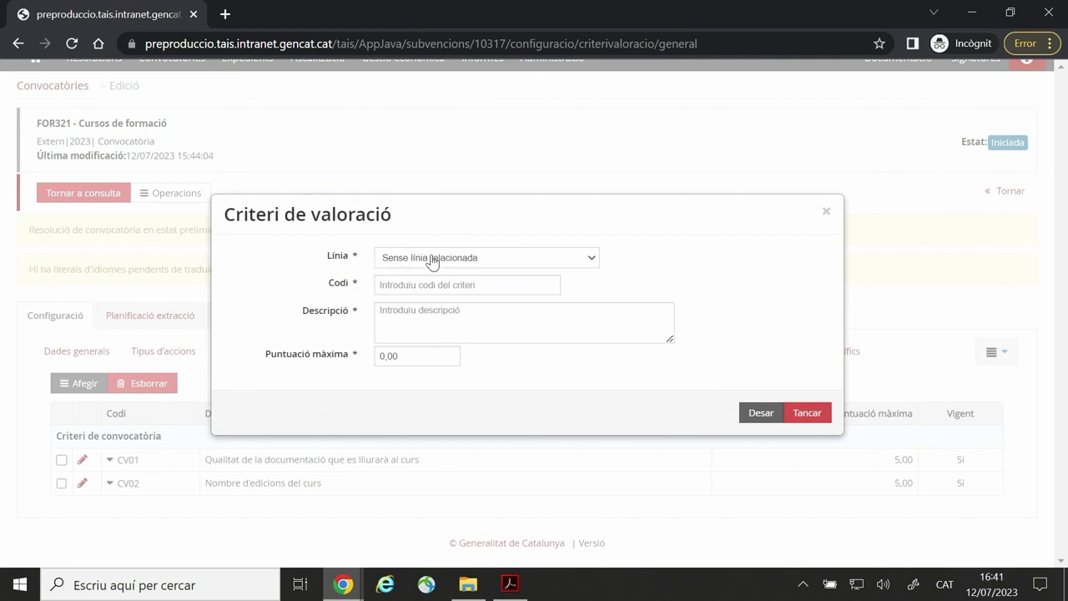
left_click(430, 259)
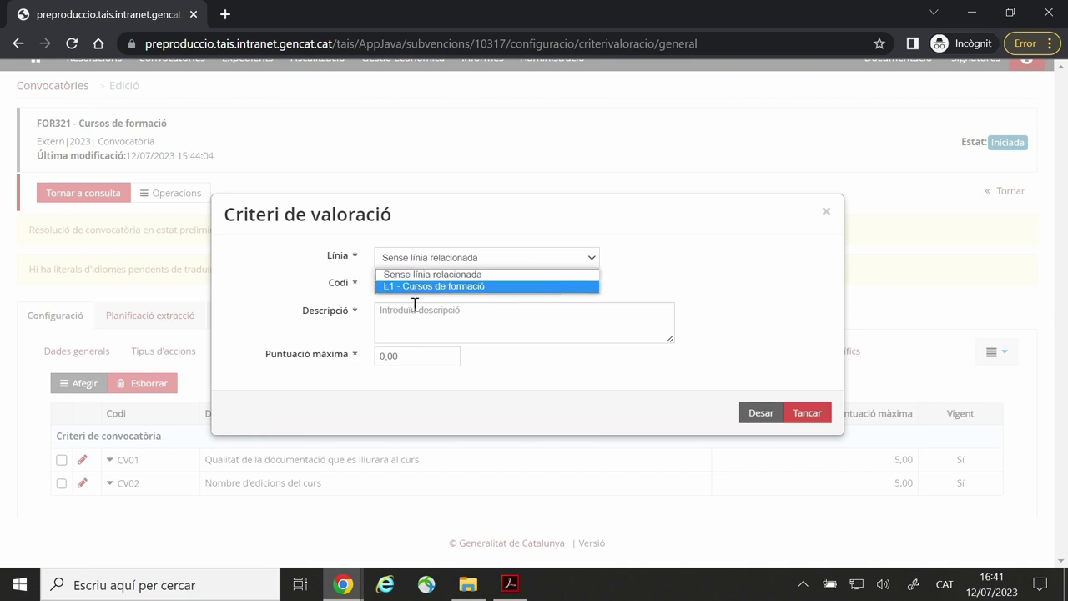
left_click(406, 286)
left_click(400, 284)
type("CV03")
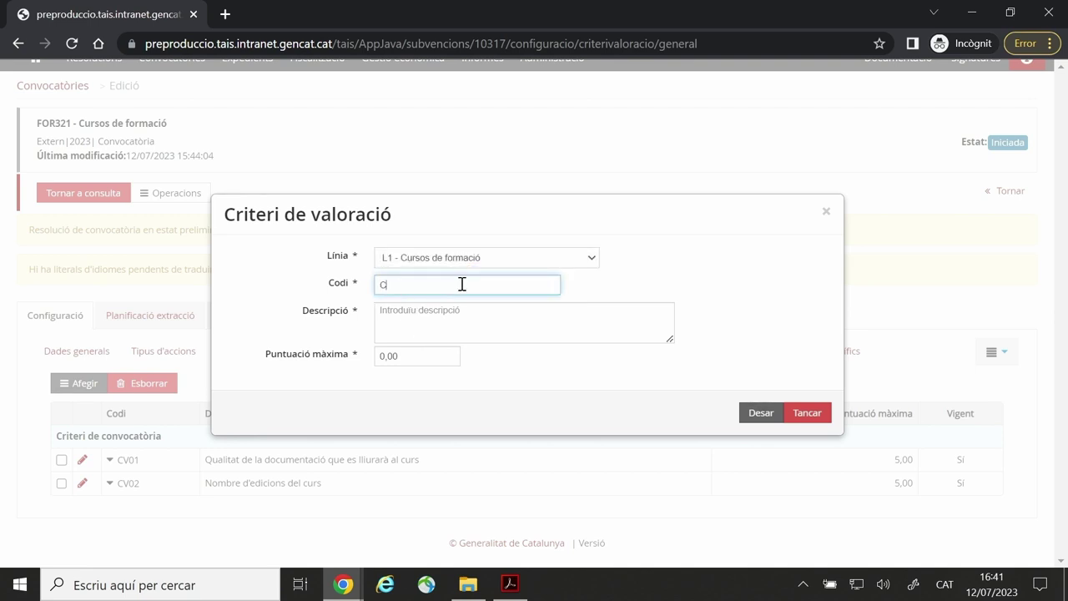
Describe criterion CV03 as "Criteri valoració L1", set its maximum score to 5 and save it.
left_click(399, 315)
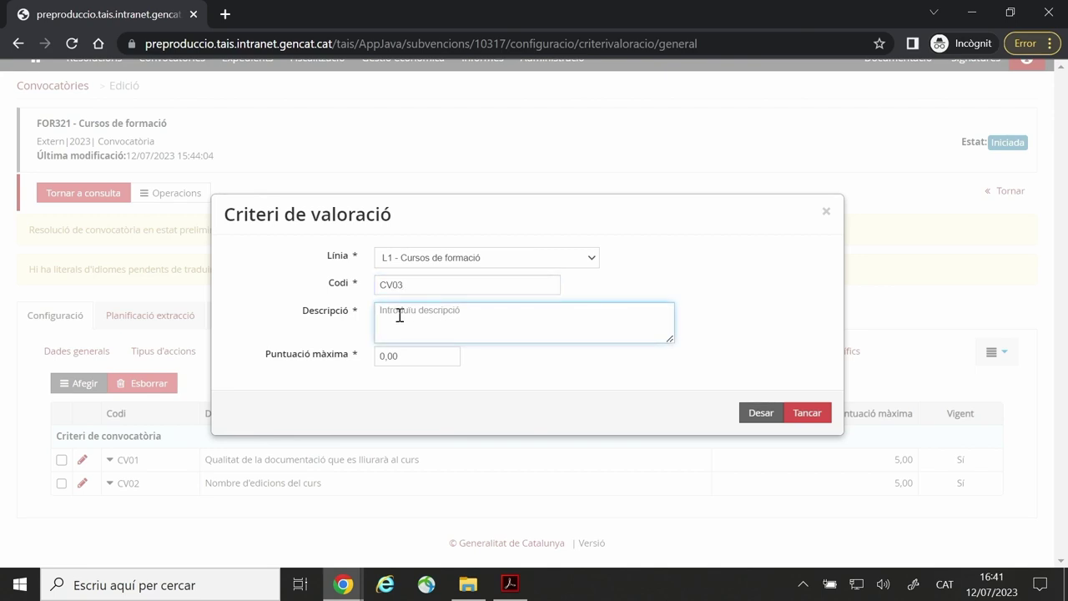
type("Q")
key("BackSpace")
type("Ci")
type("iteri valora")
type("ció L1")
left_click_drag(422, 356, 378, 352)
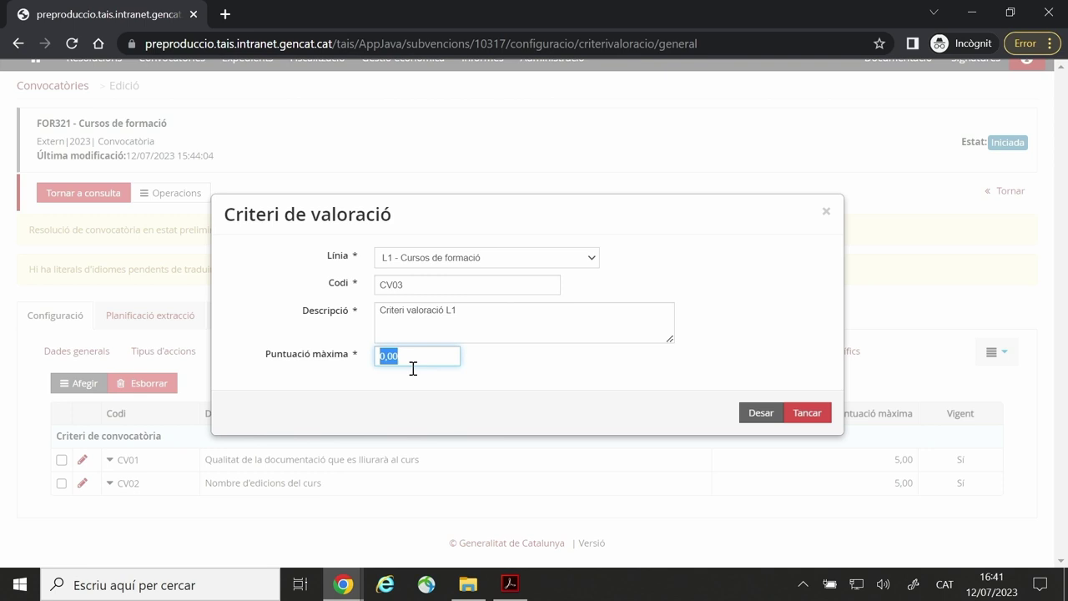
type("5")
scroll(461, 398, "down", 1)
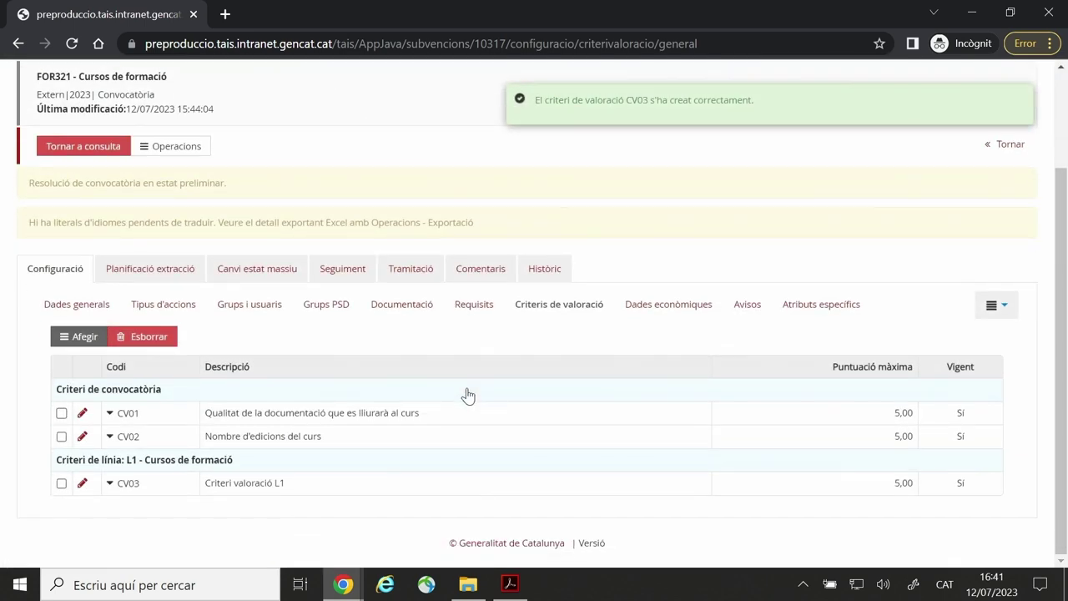
Start an action-type evaluation criterion for line L1 - Cursos de formació and action type Cursos de formació.
left_click(84, 337)
left_click(112, 403)
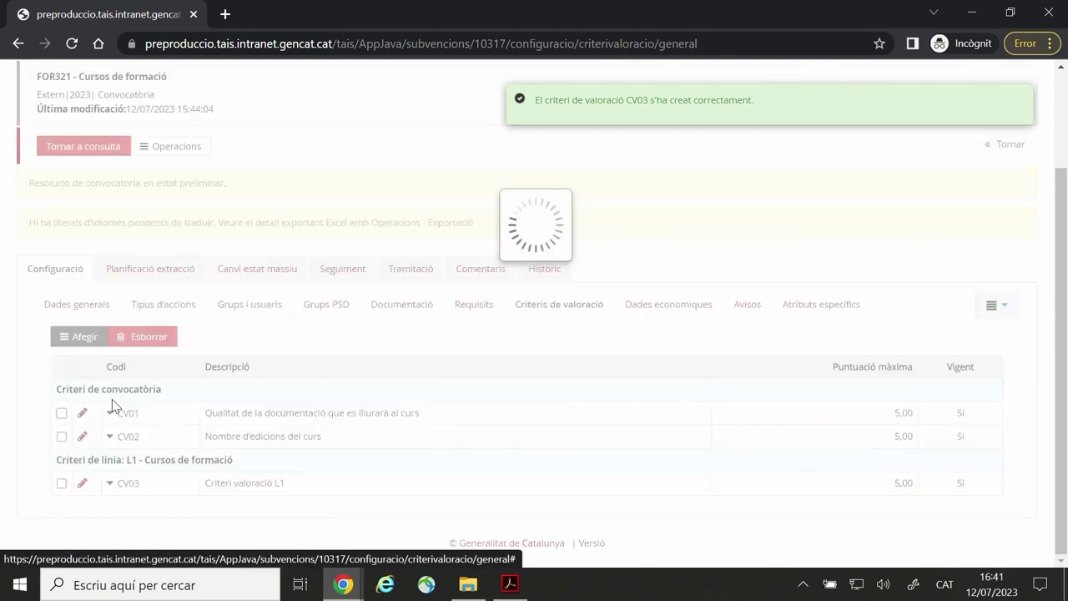
left_click(474, 243)
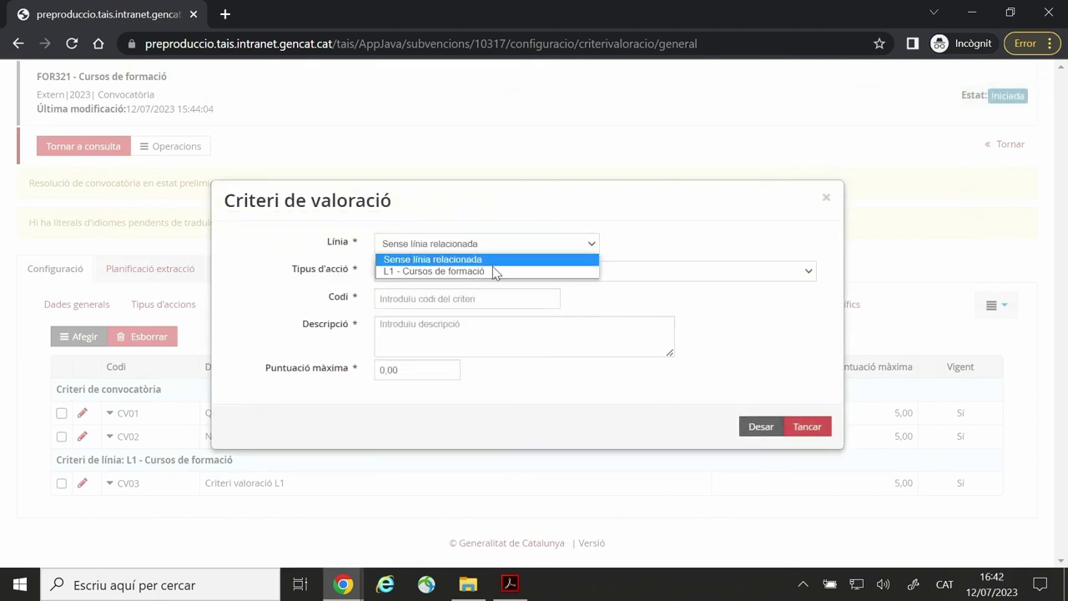
left_click(427, 272)
left_click(443, 273)
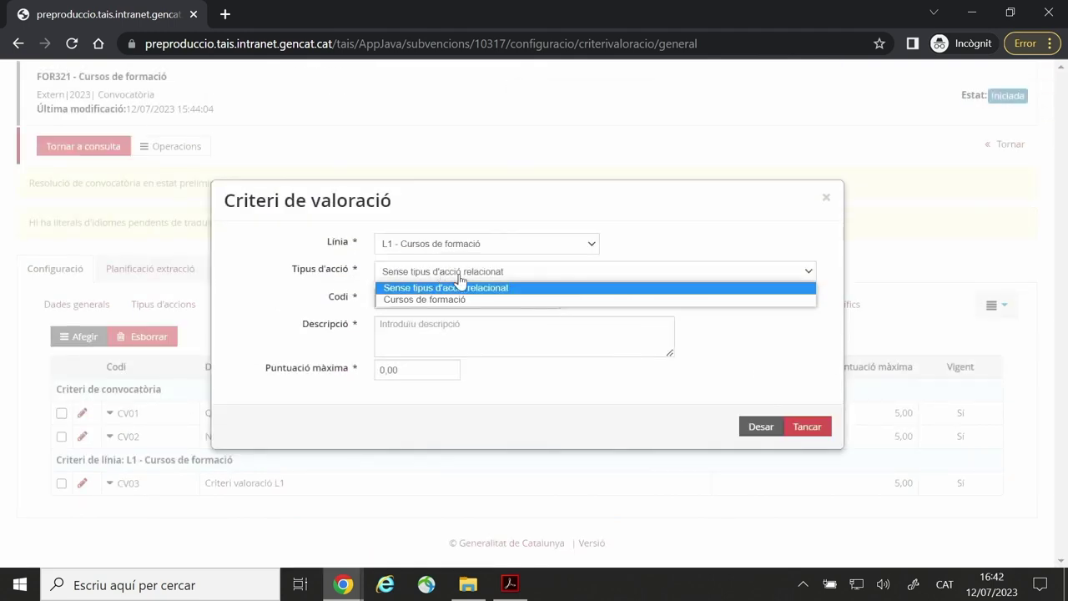
left_click(451, 302)
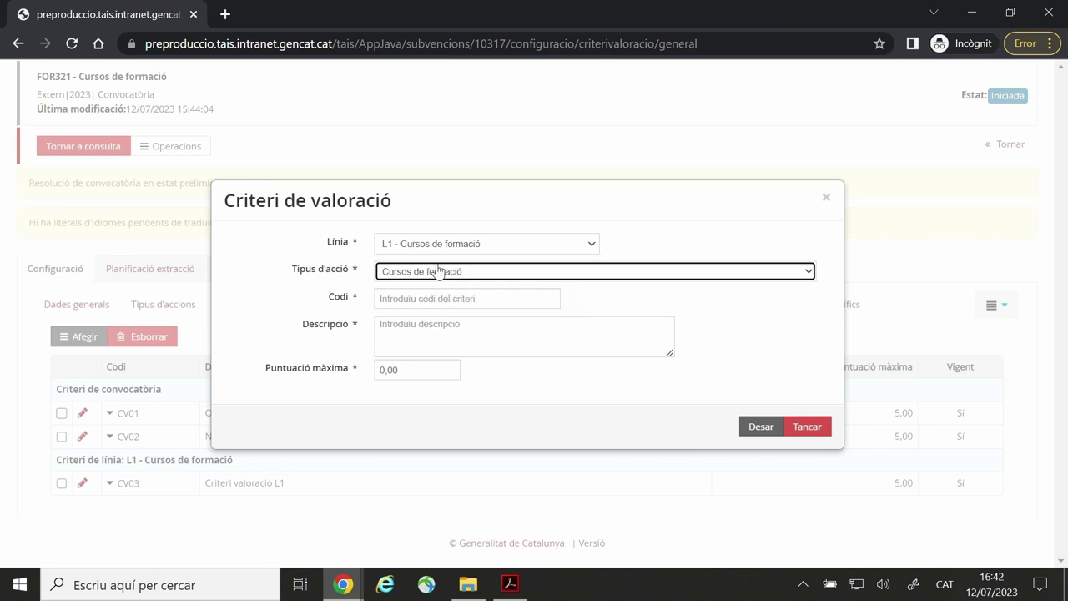
left_click(428, 243)
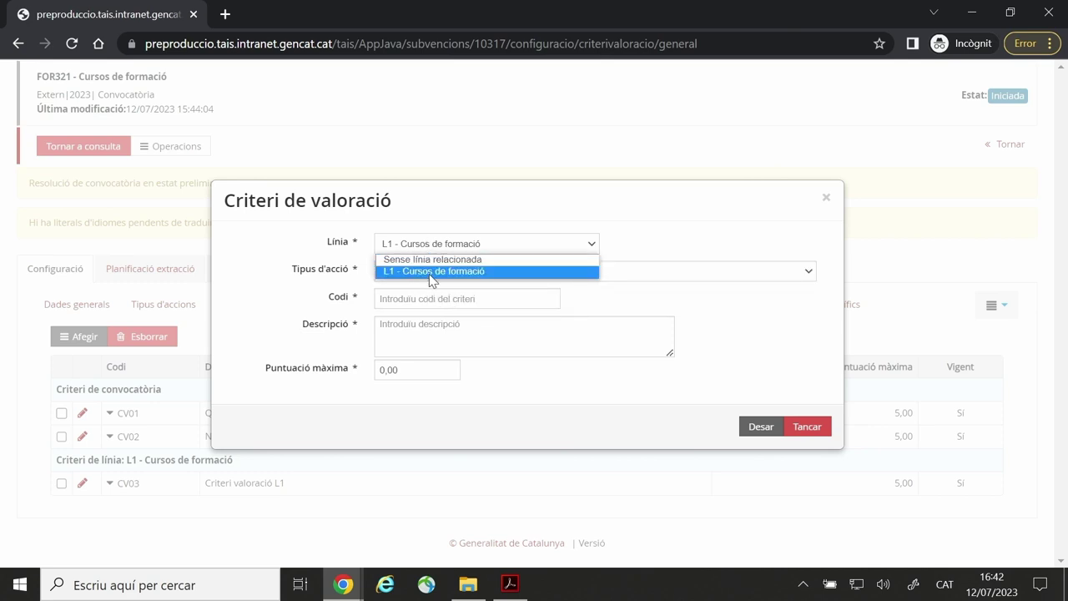
left_click(435, 243)
left_click(437, 273)
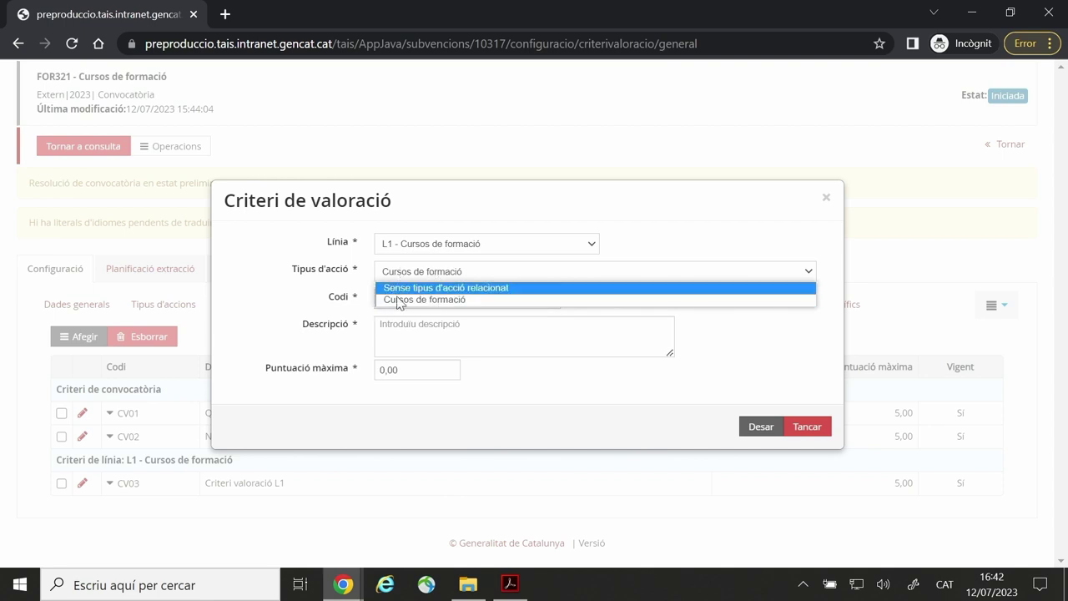
left_click(403, 300)
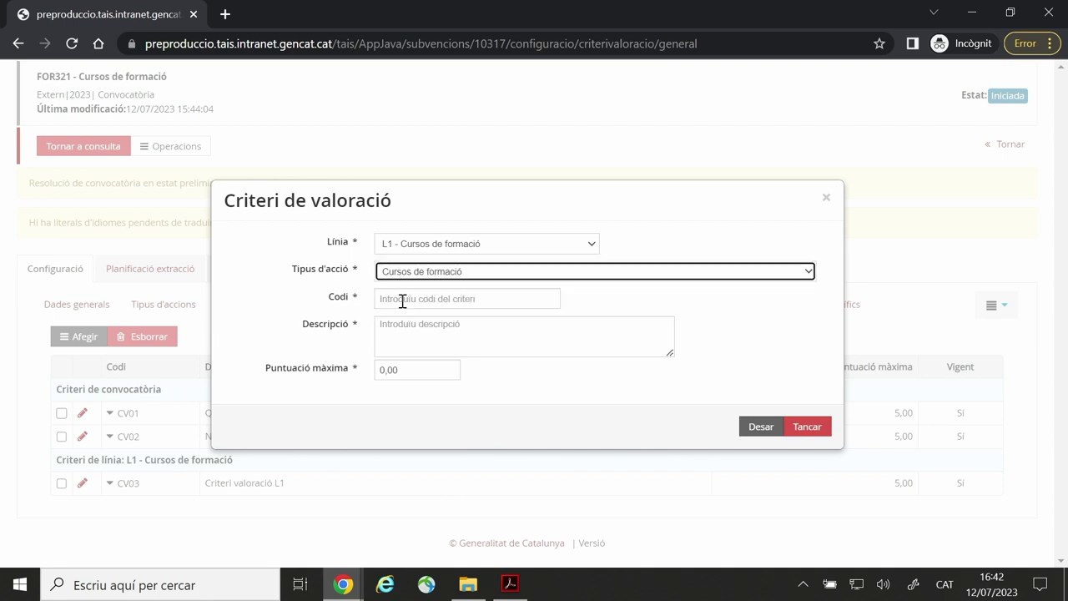
Give the action-type criterion code CV04, description "Criteri valoració acció" and maximum score 5, and save it.
left_click(403, 299)
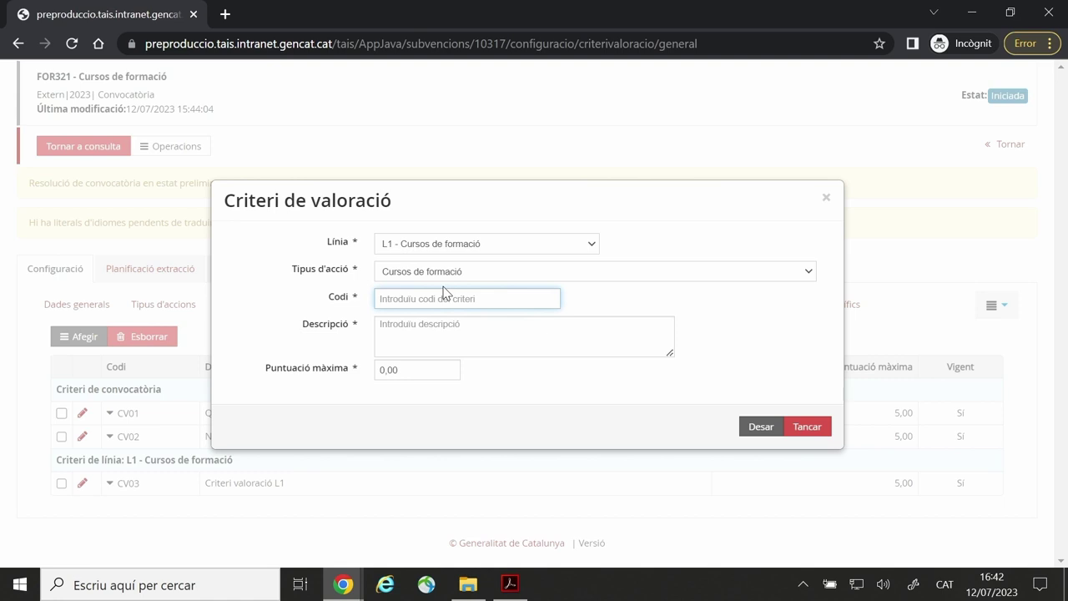
type("CV04")
left_click(435, 337)
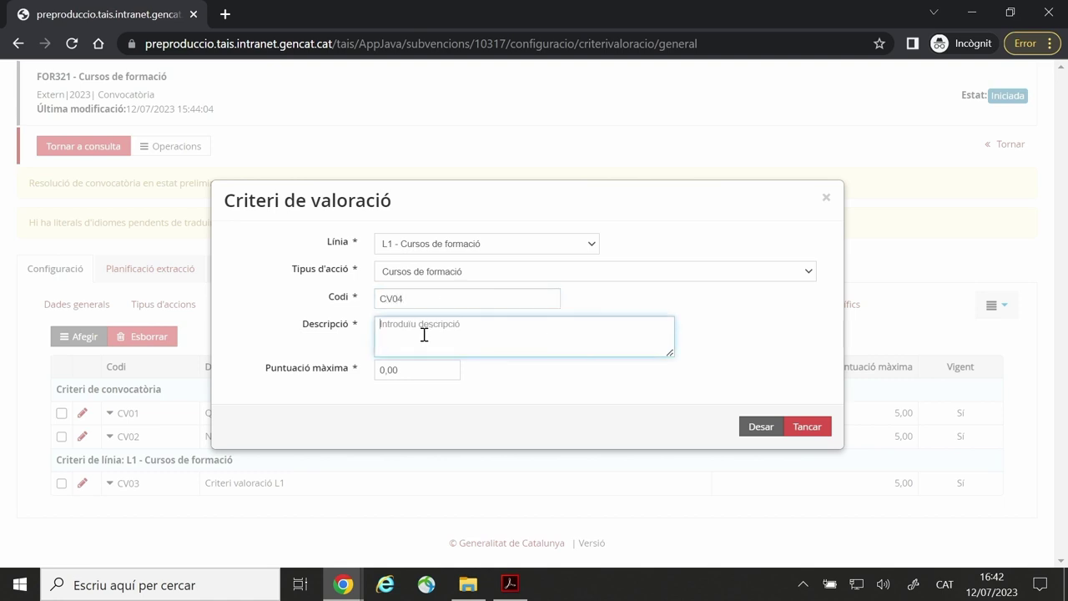
type("C")
left_click(407, 372)
type("5")
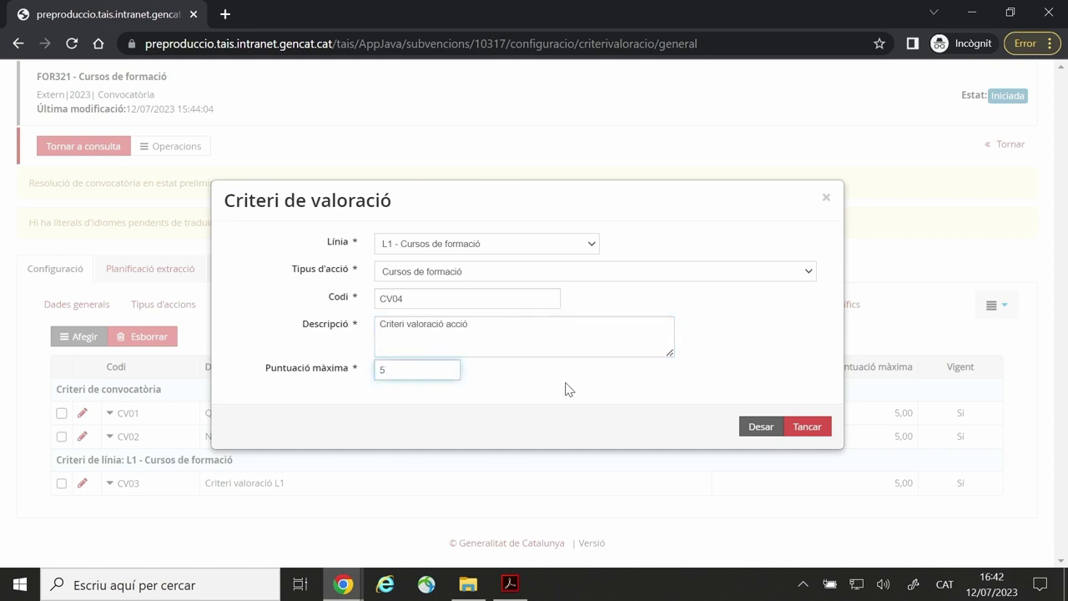
left_click(768, 430)
scroll(588, 389, "down", 1)
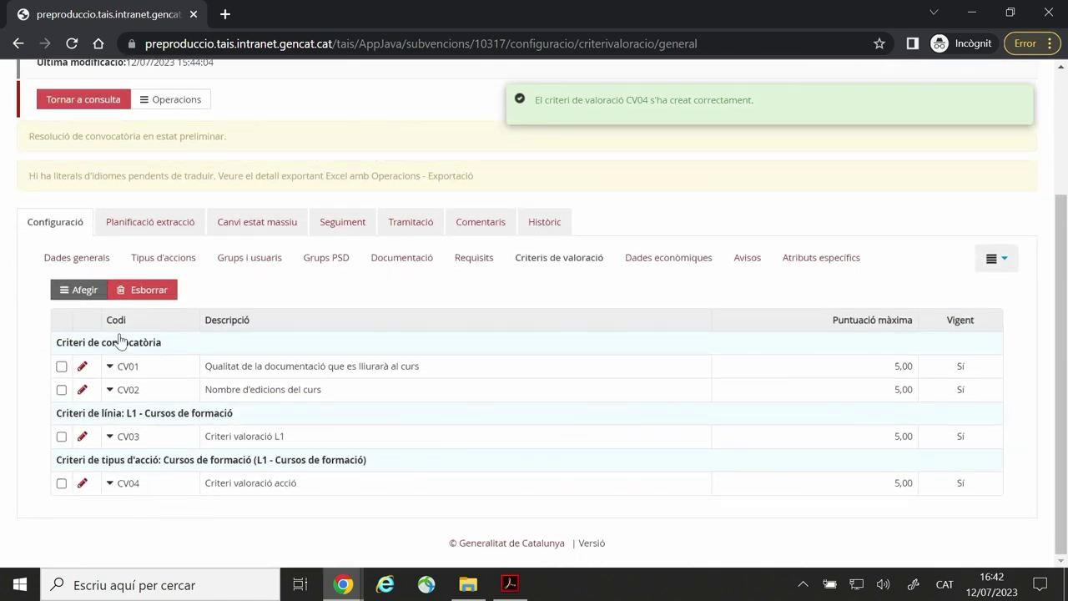
left_click(85, 290)
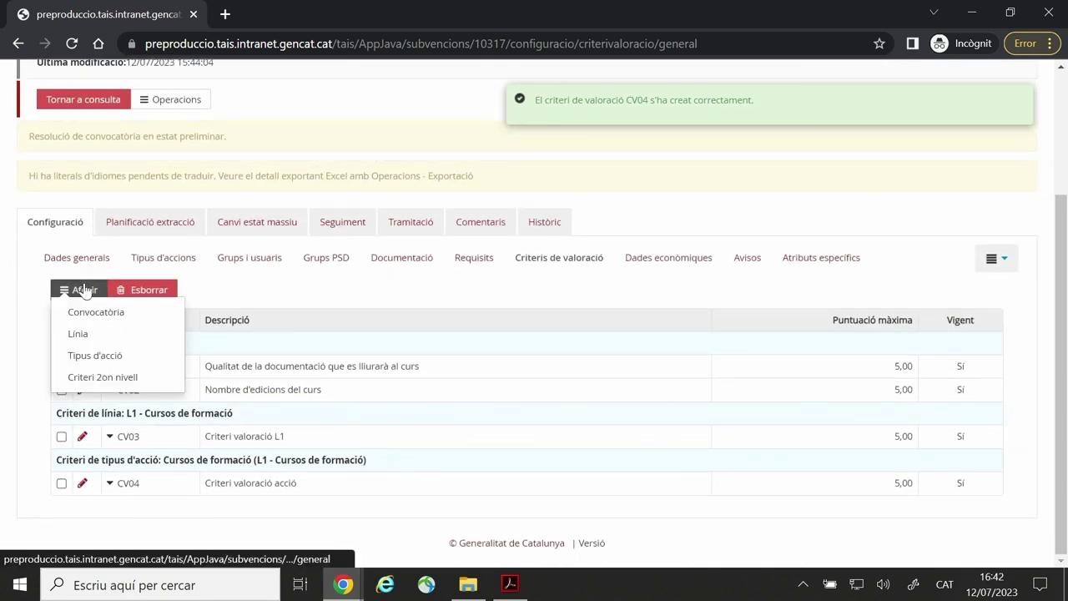
left_click(113, 377)
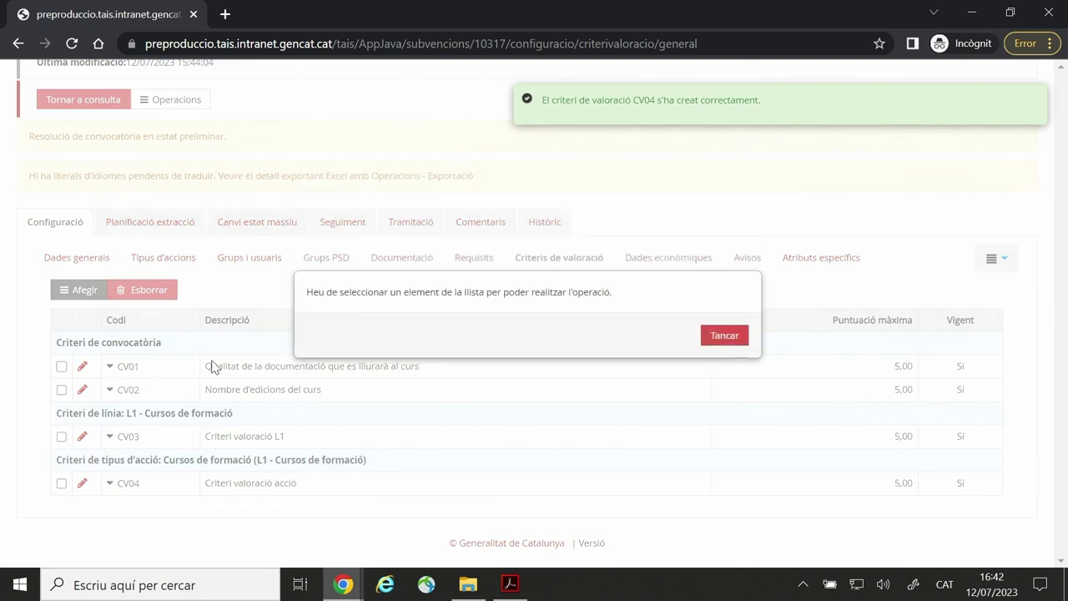
left_click(740, 338)
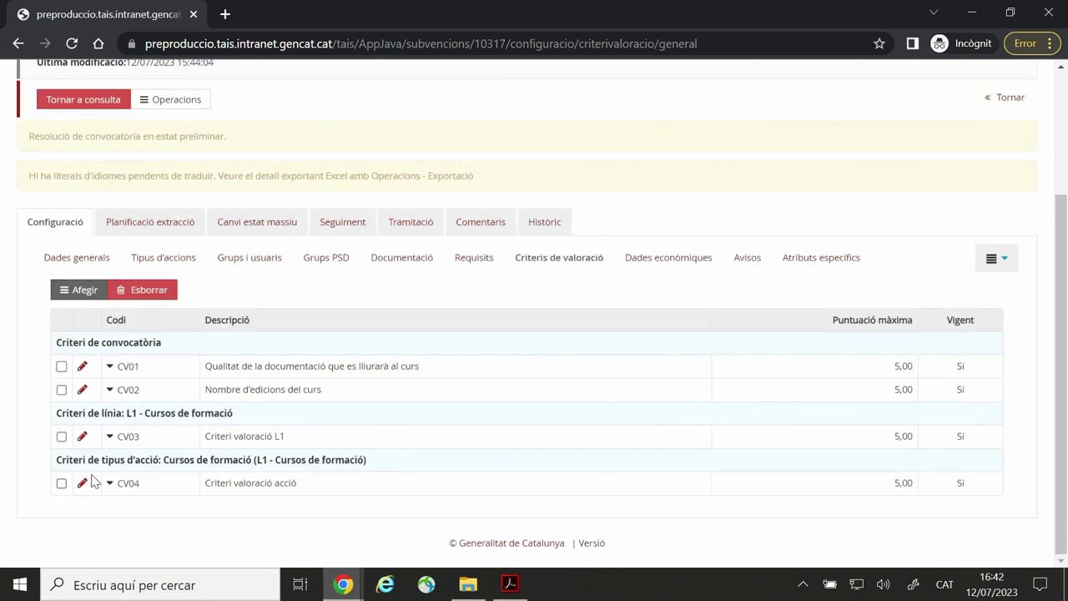
Add a second-level criterion under CV04 with code CV05, description "Criteri segon nivell" and maximum score 5, and save it.
left_click(61, 483)
left_click(82, 290)
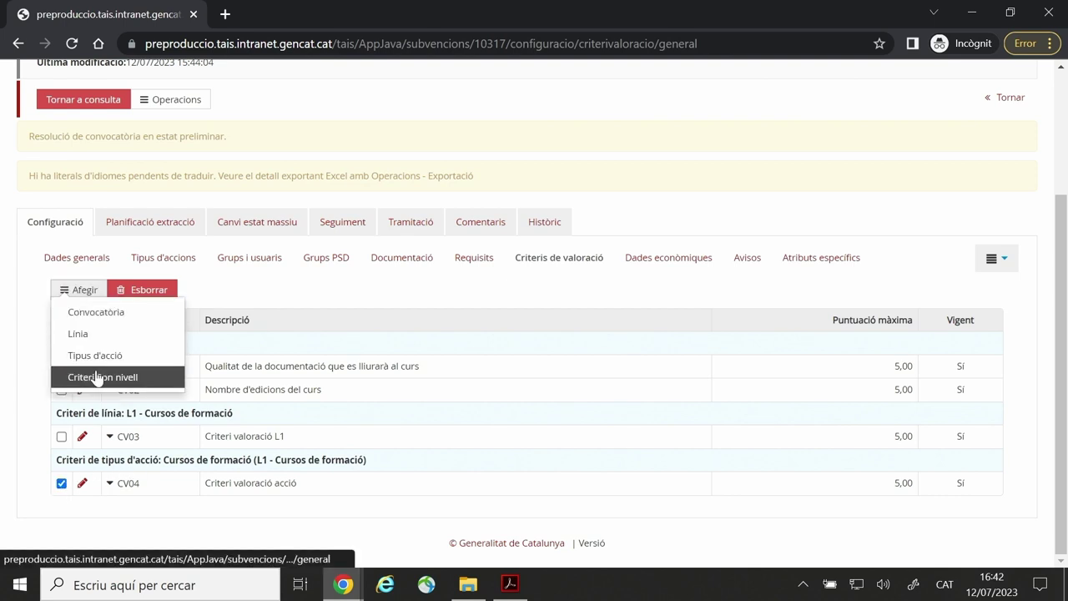
left_click(96, 378)
left_click(401, 272)
type("CV05")
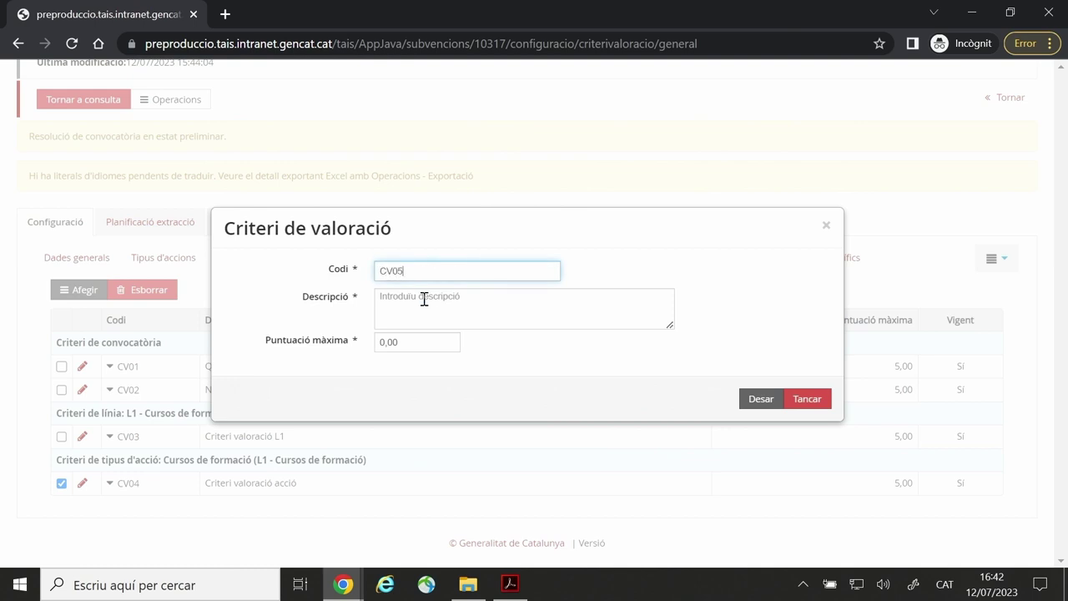
left_click(423, 299)
type("Criteri segon nivell")
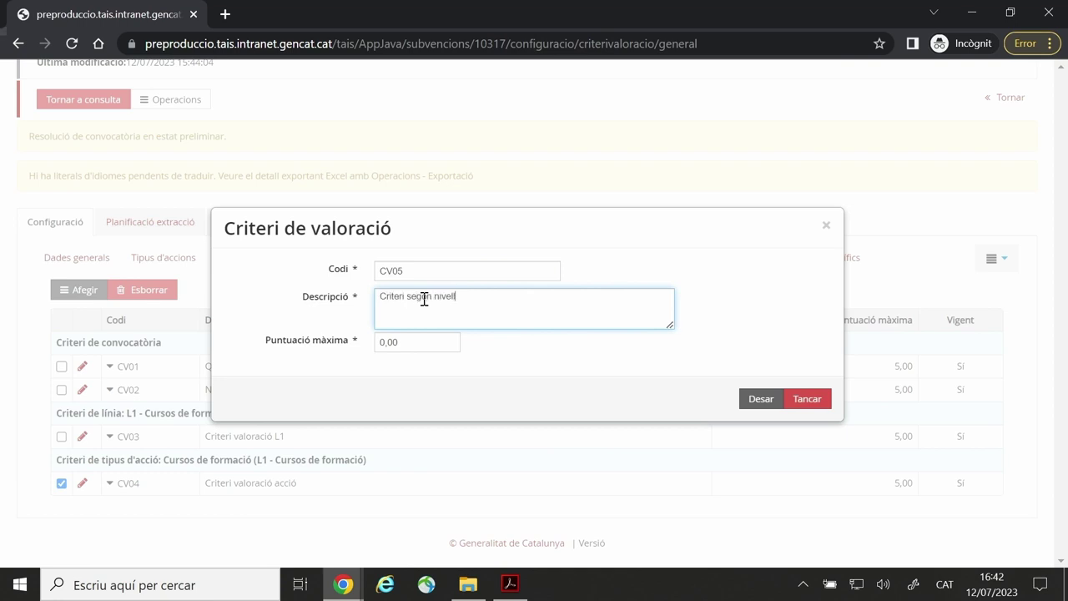
left_click(389, 343)
type("5")
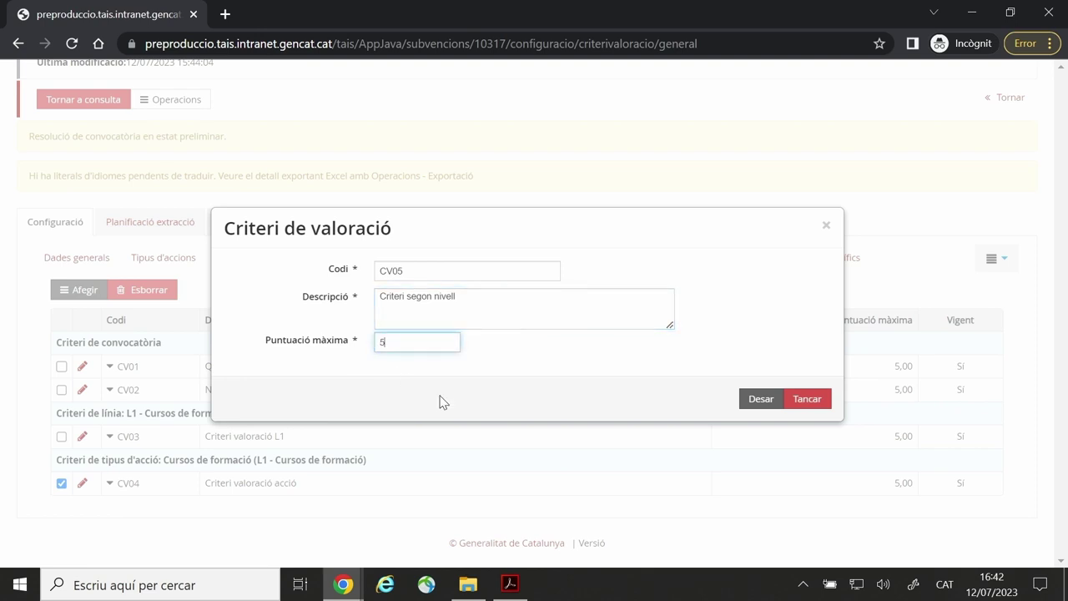
left_click(758, 398)
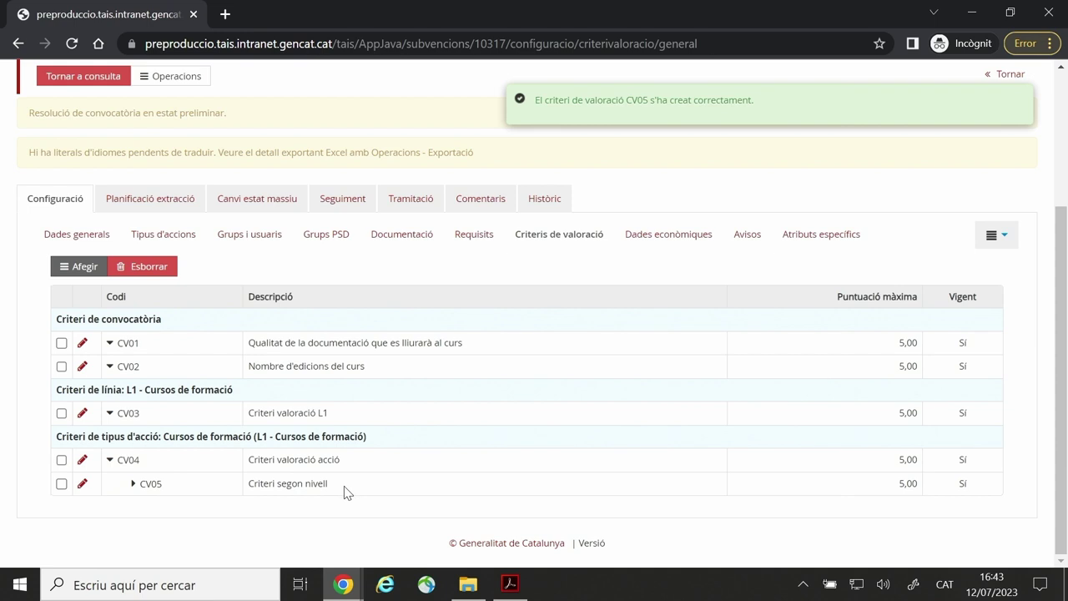
left_click_drag(345, 492, 256, 491)
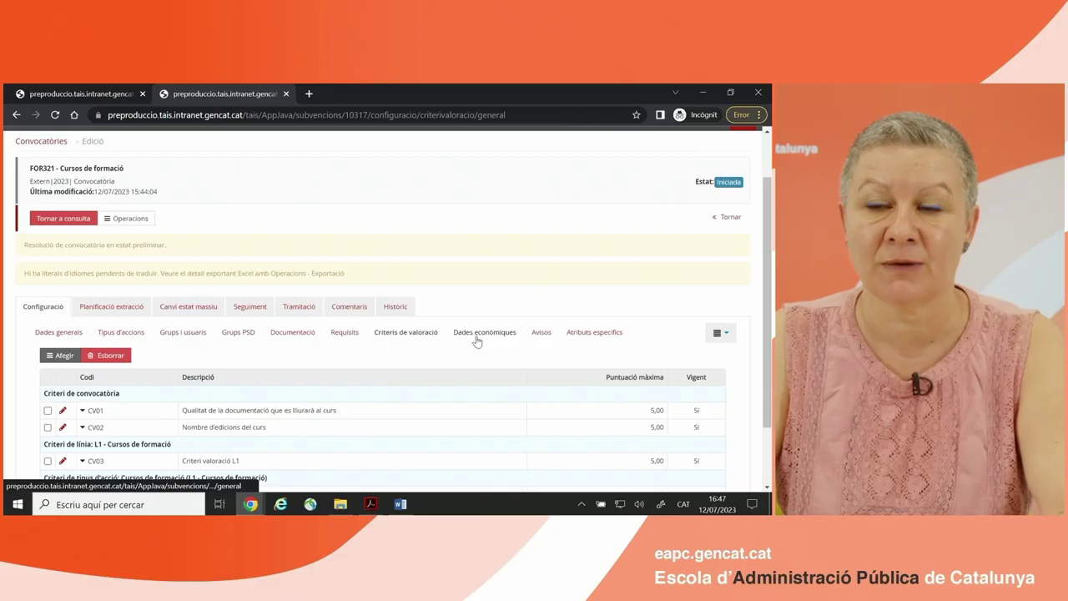
Show the economic data of call FOR321 and review its call-level and line L1 reserves.
left_click(472, 337)
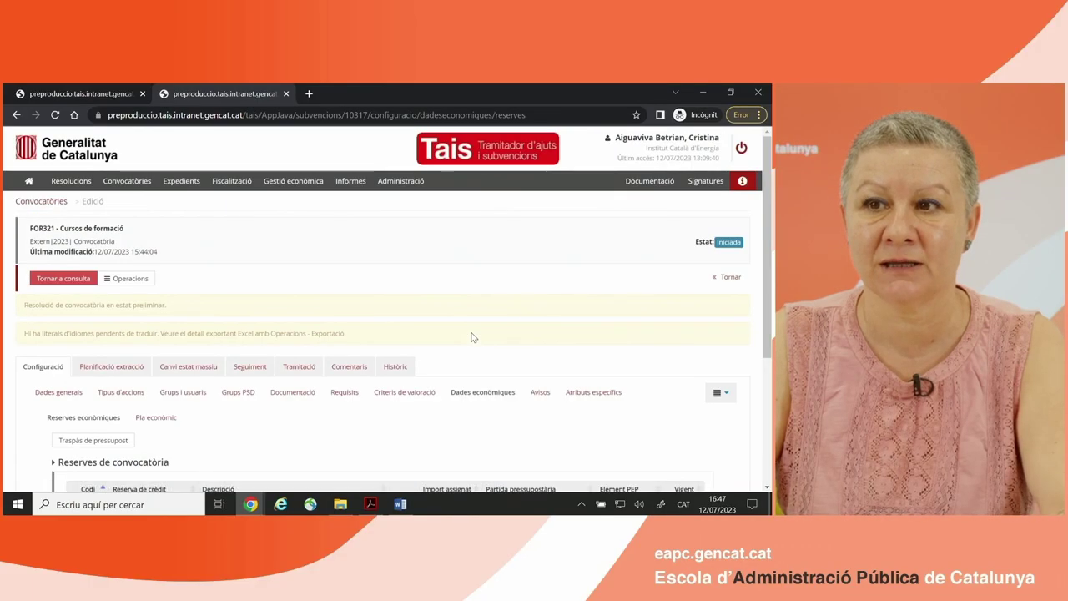
scroll(470, 336, "down", 2)
scroll(474, 310, "down", 1)
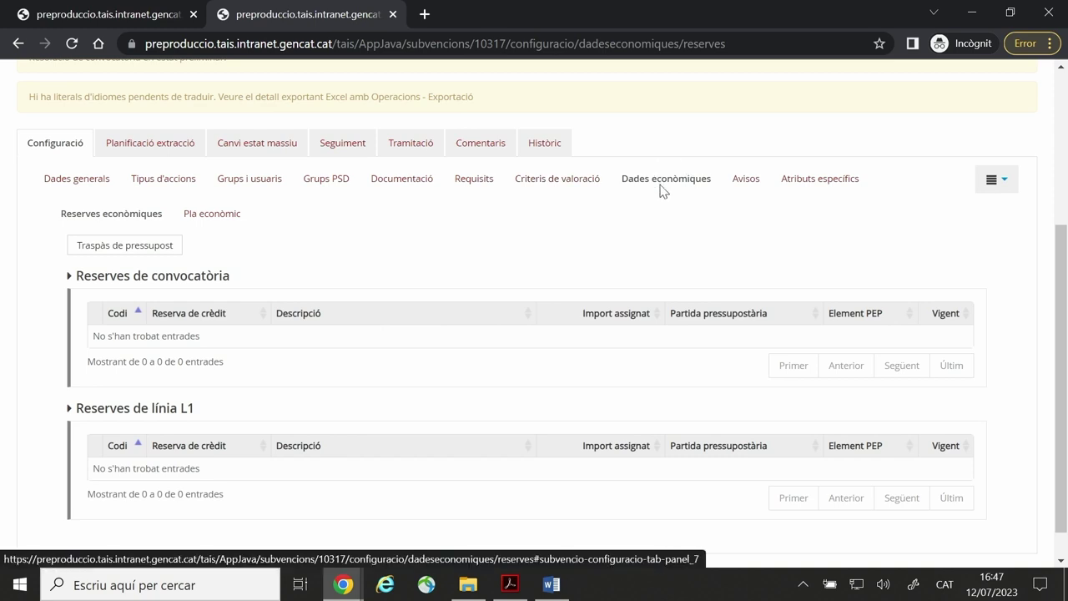
scroll(653, 224, "up", 1)
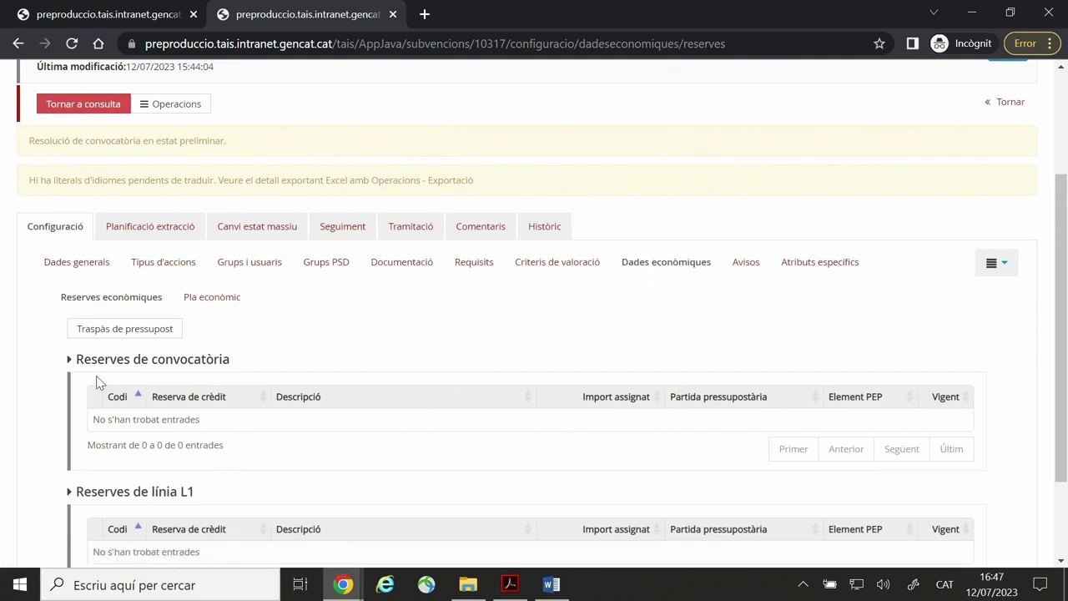
scroll(256, 410, "down", 1)
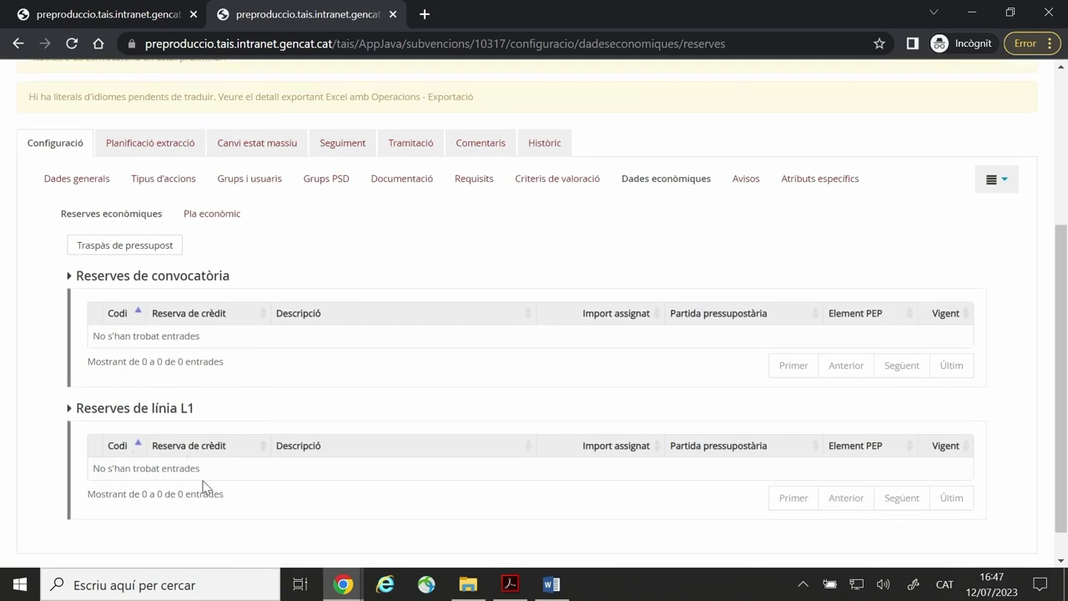
Switch to the FORTAIS call, enter edit mode and examine the detail of its reserve "A entitats de formació".
left_click(136, 14)
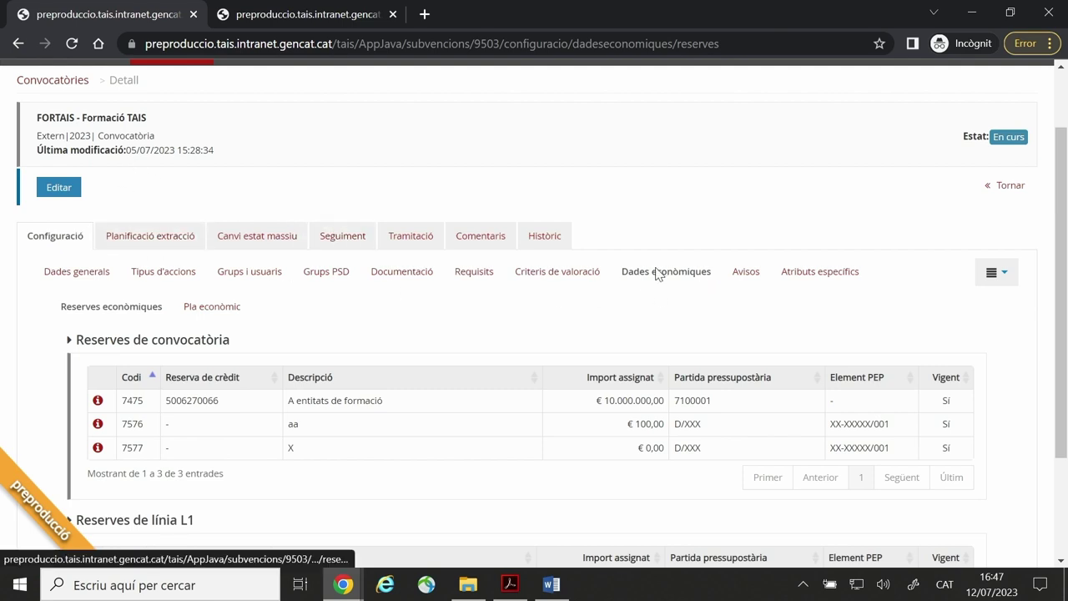
left_click(60, 189)
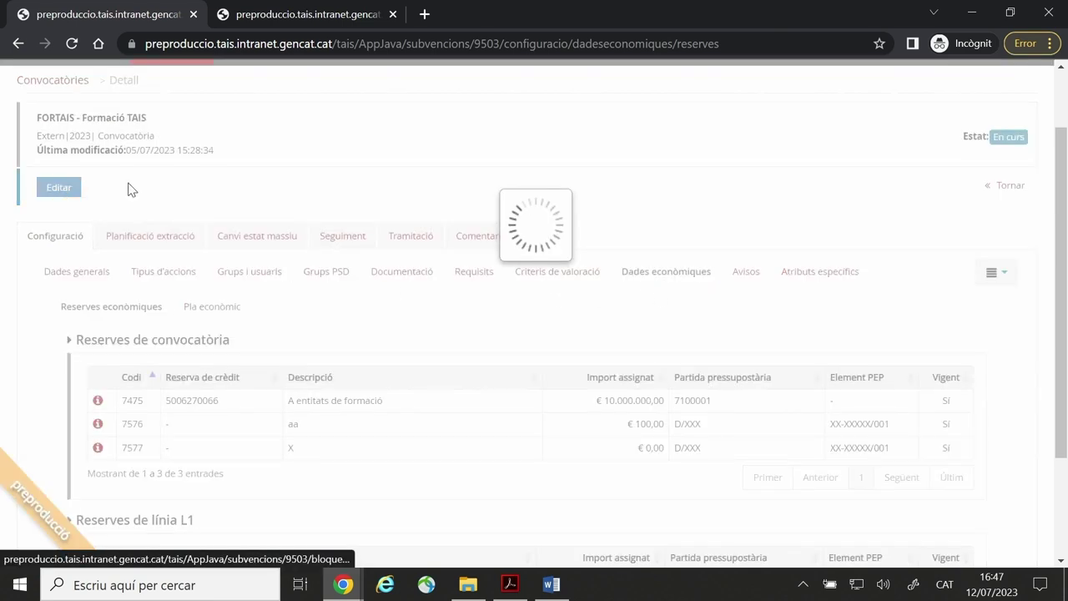
scroll(373, 377, "down", 1)
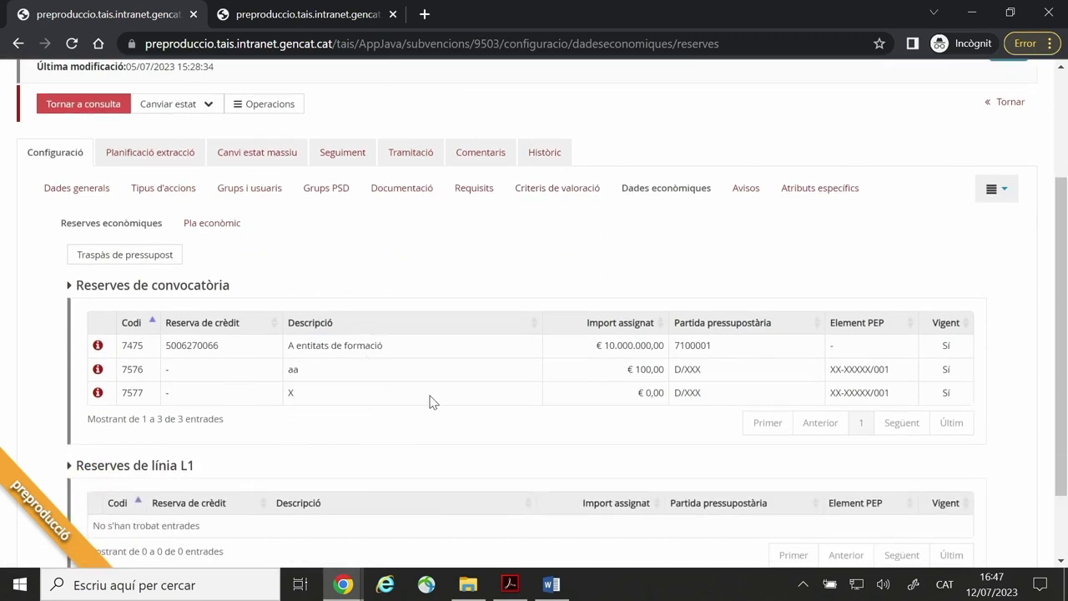
left_click(97, 346)
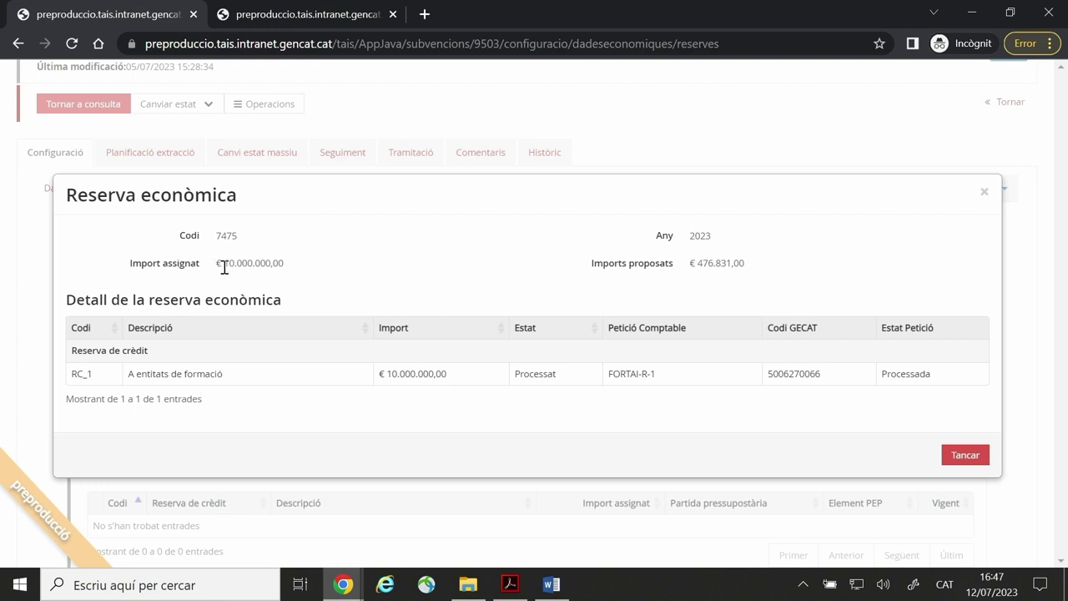
left_click_drag(102, 378, 66, 384)
left_click(142, 394)
left_click(963, 457)
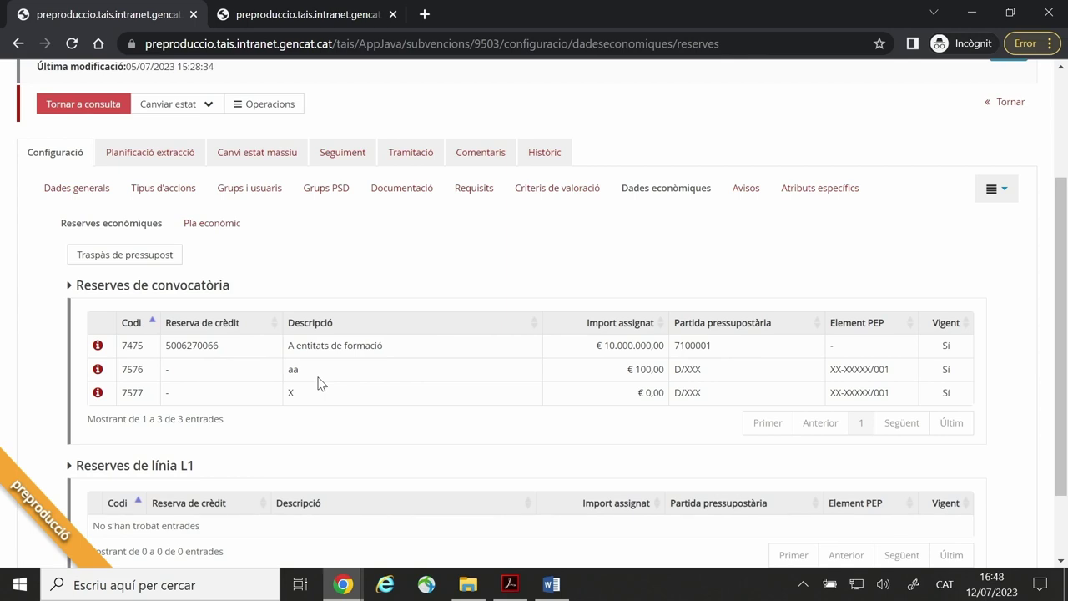
Return to call FOR321 and look over its call header and economic reserves sections.
left_click(309, 15)
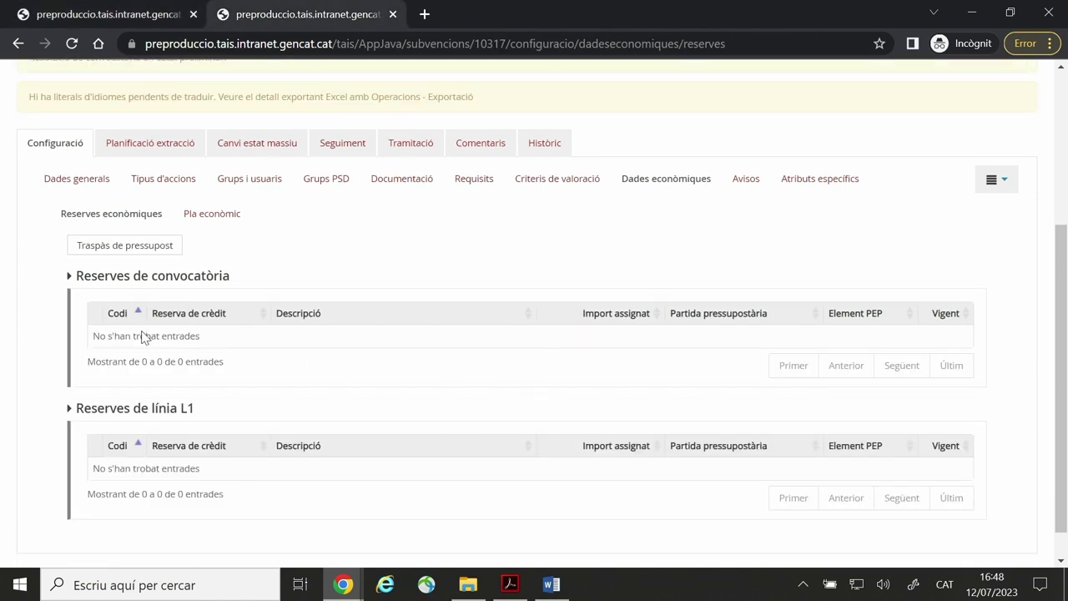
scroll(207, 360, "up", 1)
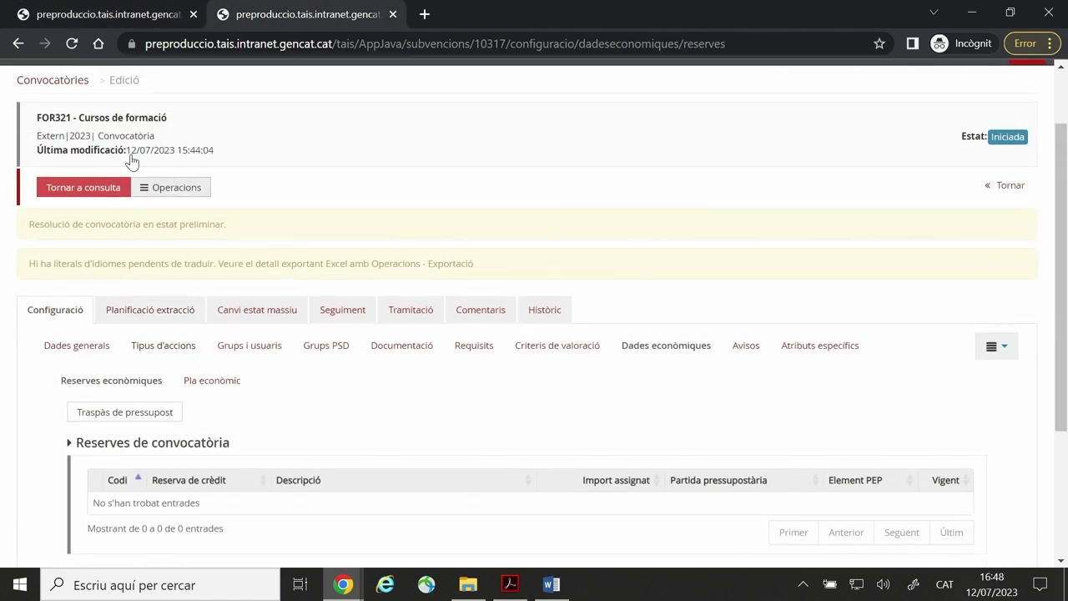
scroll(105, 135, "up", 2)
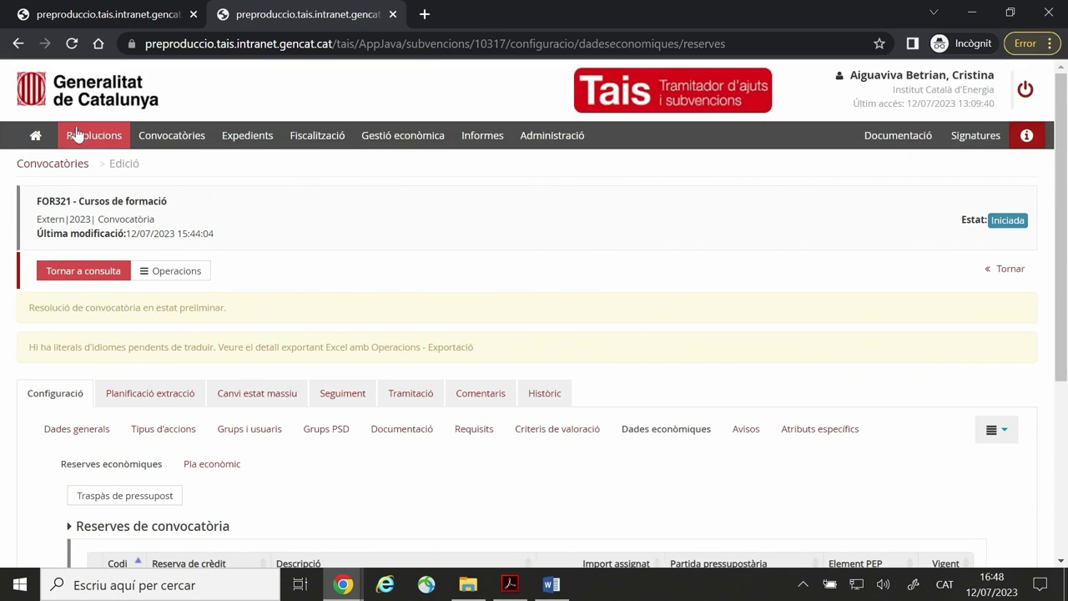
scroll(128, 224, "down", 3)
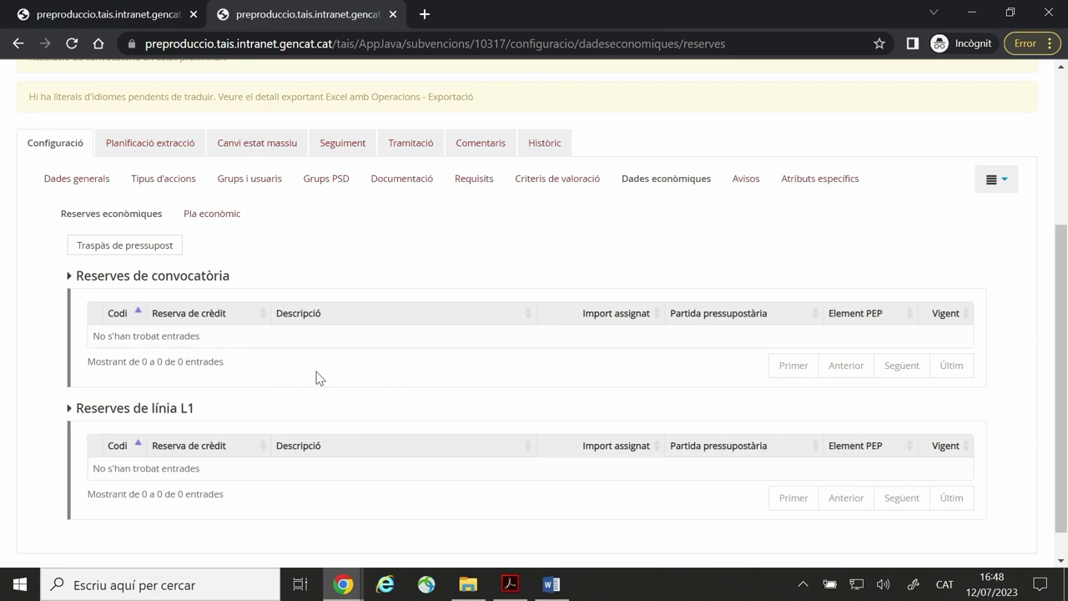
Go back to the FORTAIS call and view the "A entitats de formació" reserve detail once more, closing it when done.
left_click(156, 17)
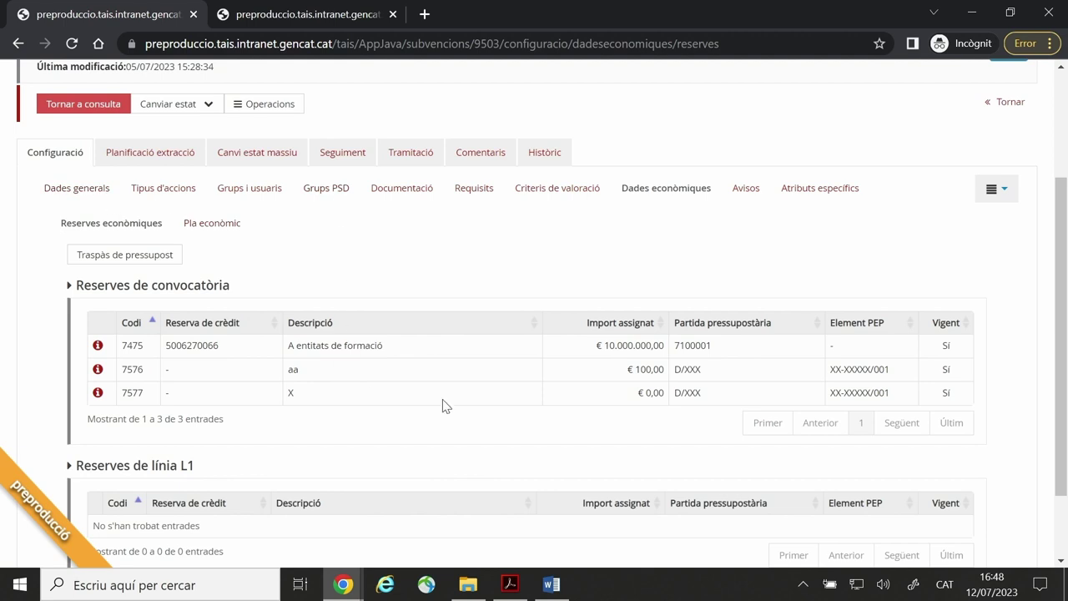
scroll(442, 399, "down", 2)
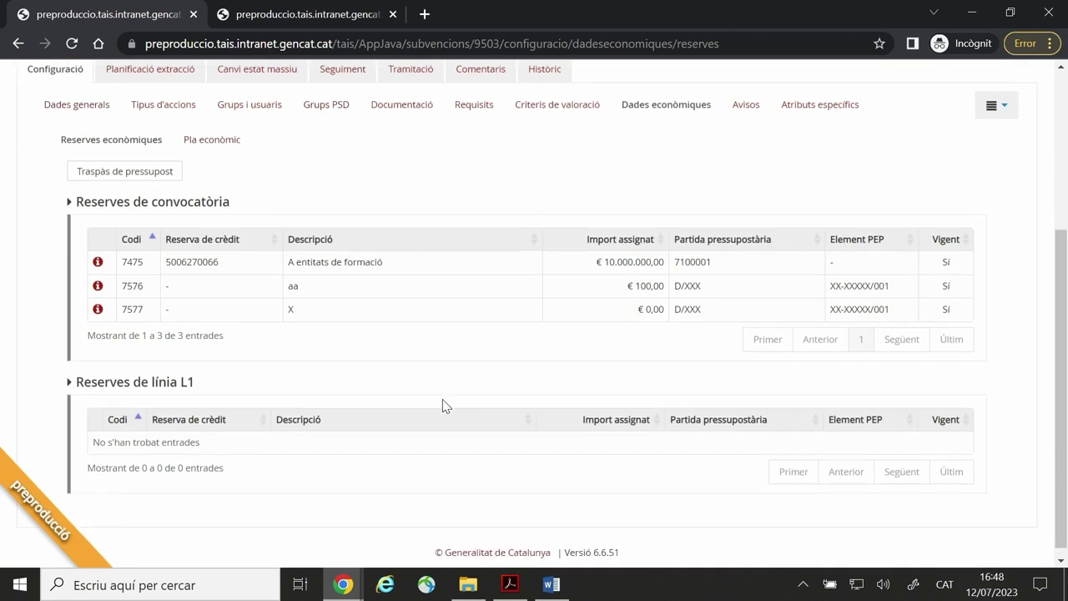
left_click(97, 265)
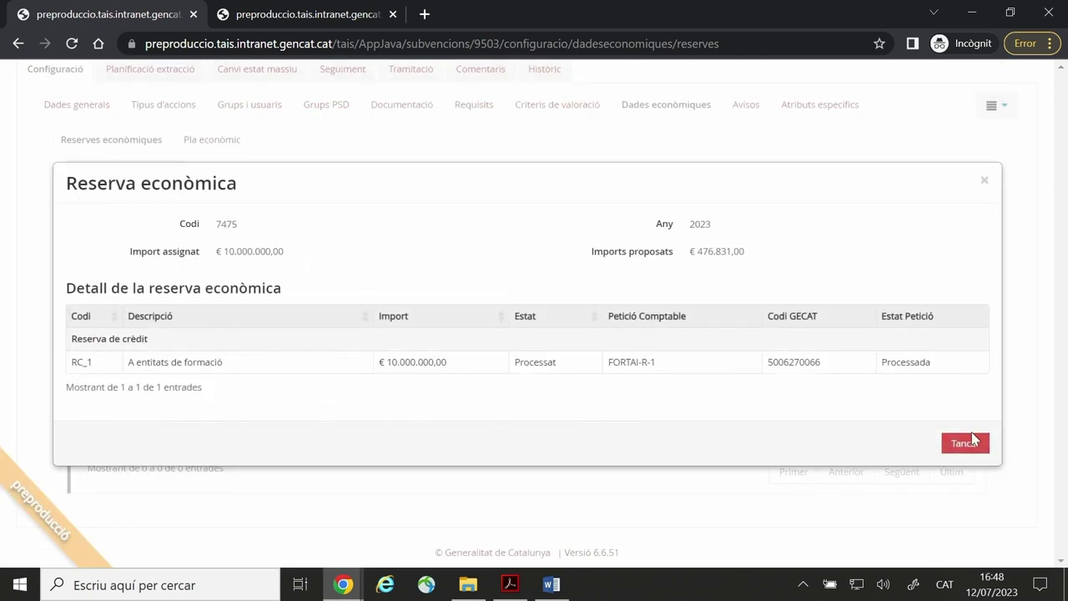
left_click(970, 443)
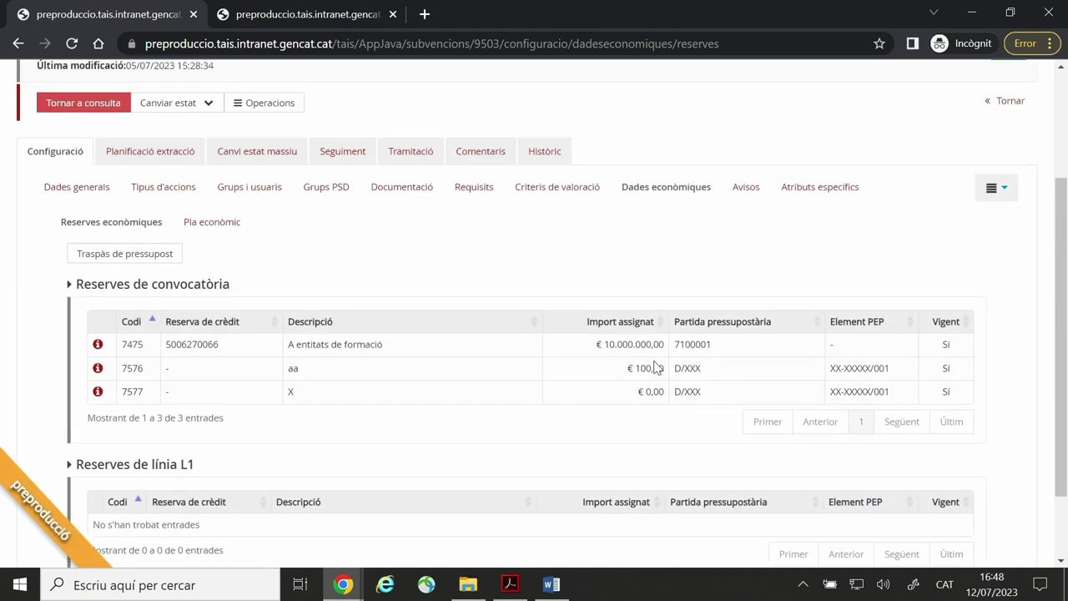
In call FOR321's notices, set the review phase limit (Límit Revisió) to 31/12/2023.
left_click(313, 16)
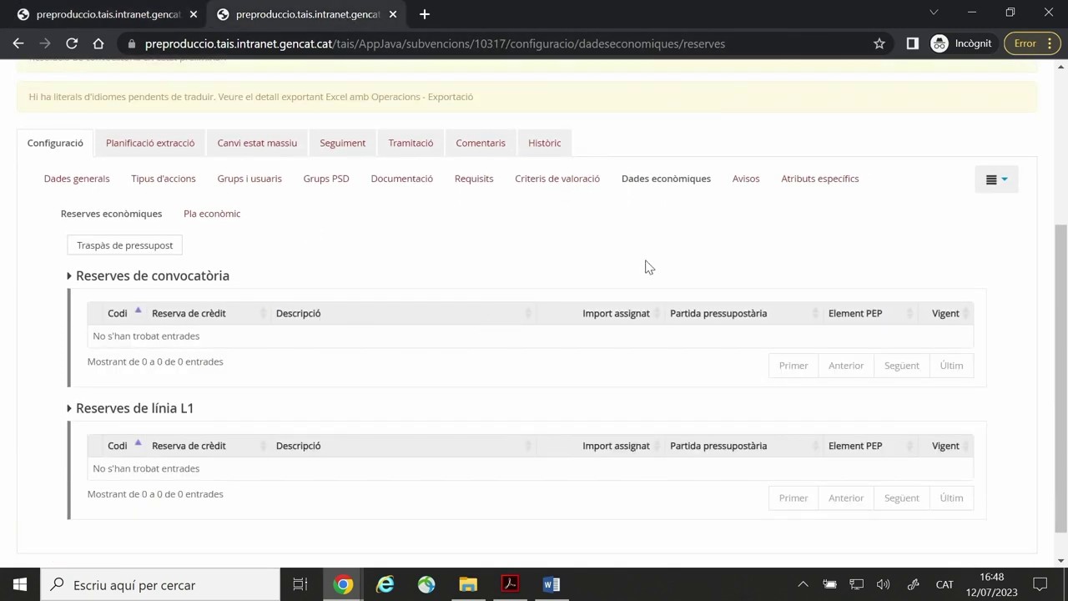
left_click(745, 180)
scroll(709, 340, "down", 2)
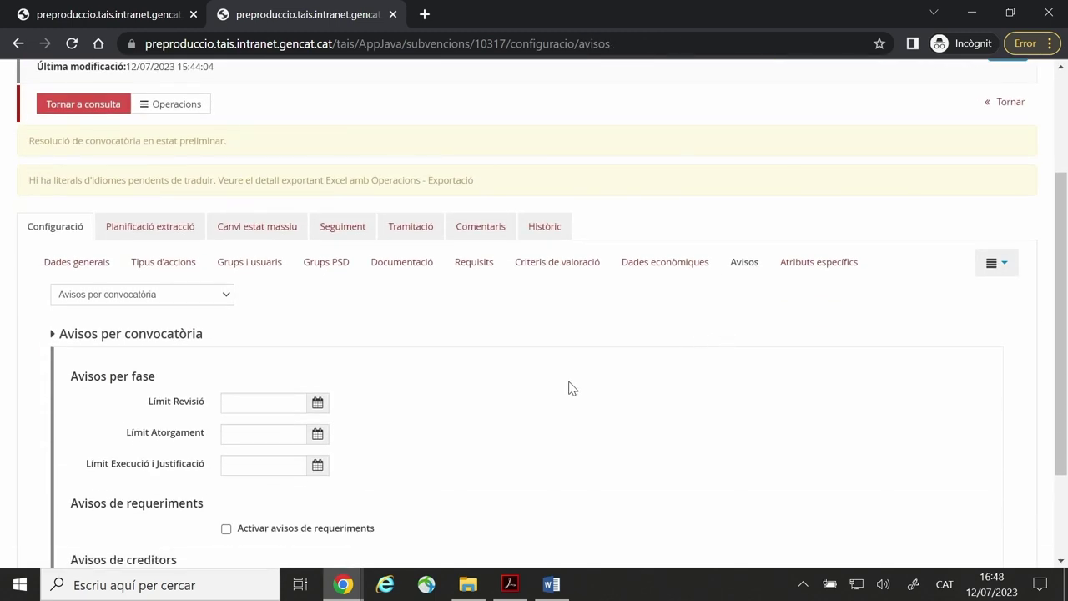
scroll(567, 389, "down", 1)
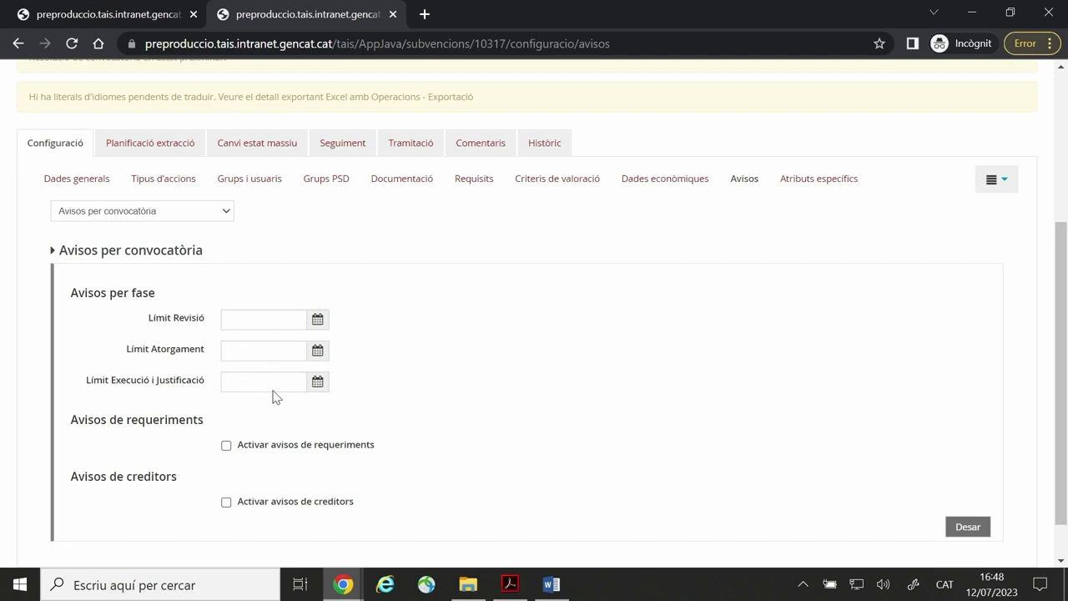
left_click(317, 321)
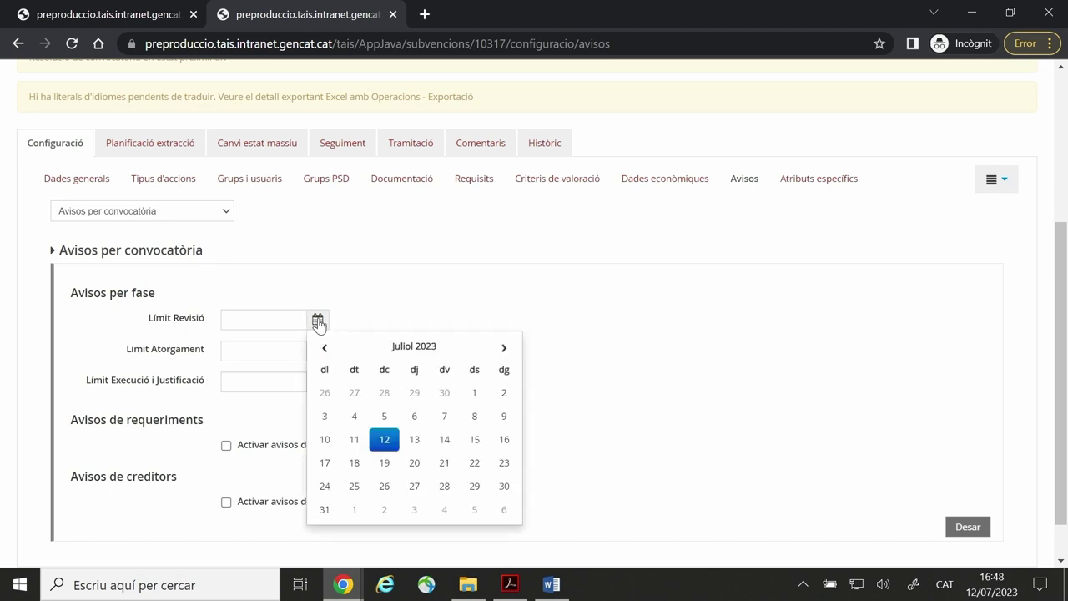
left_click(386, 439)
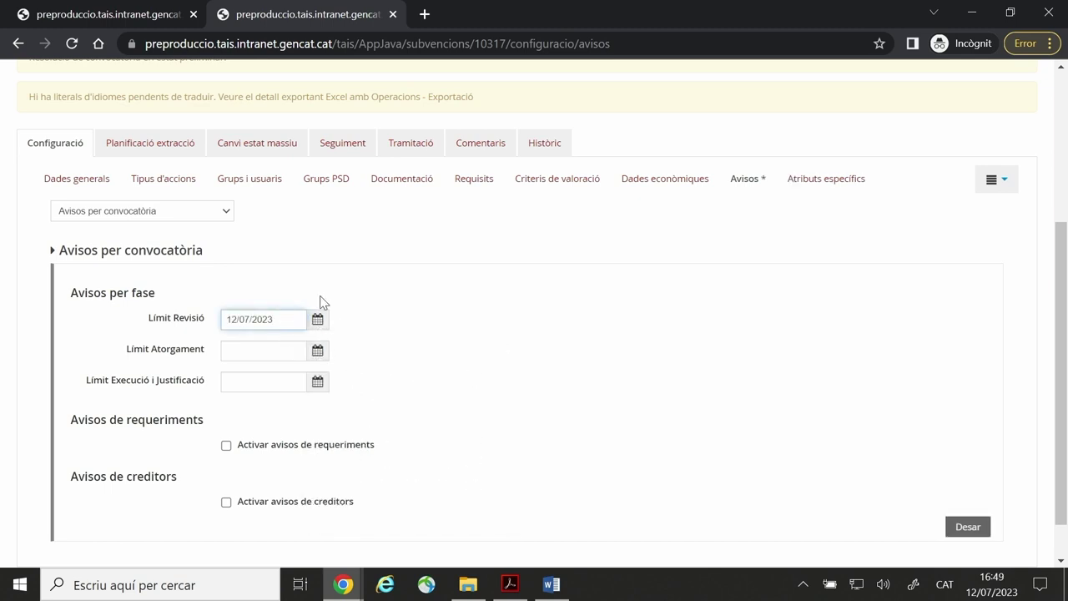
left_click_drag(273, 319, 176, 336)
type("31/")
left_click(261, 349)
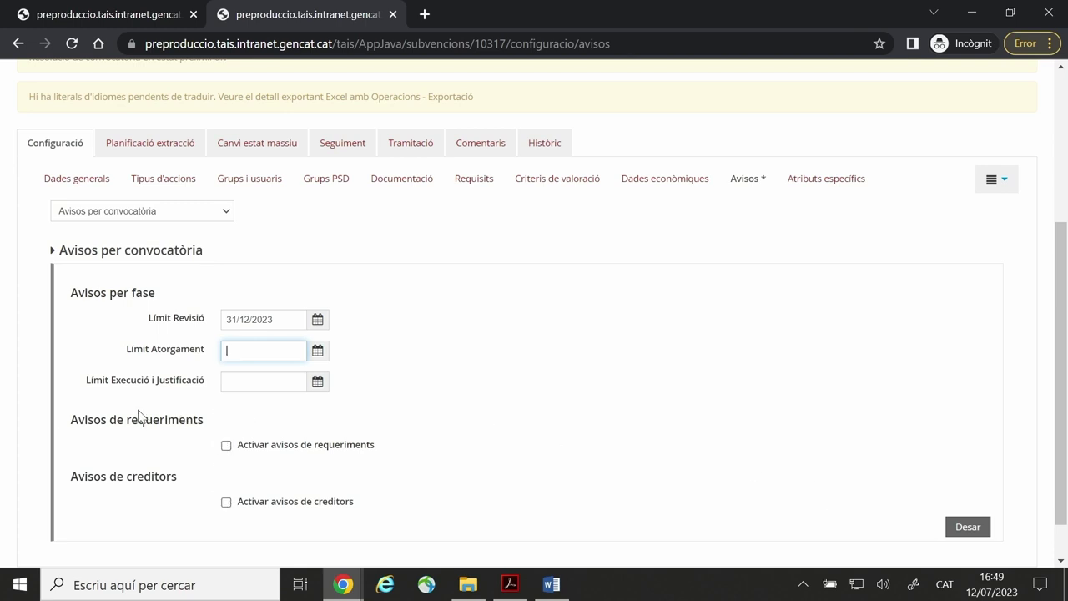
Activate the requirement notices and the creditor notices for call FOR321.
left_click(225, 447)
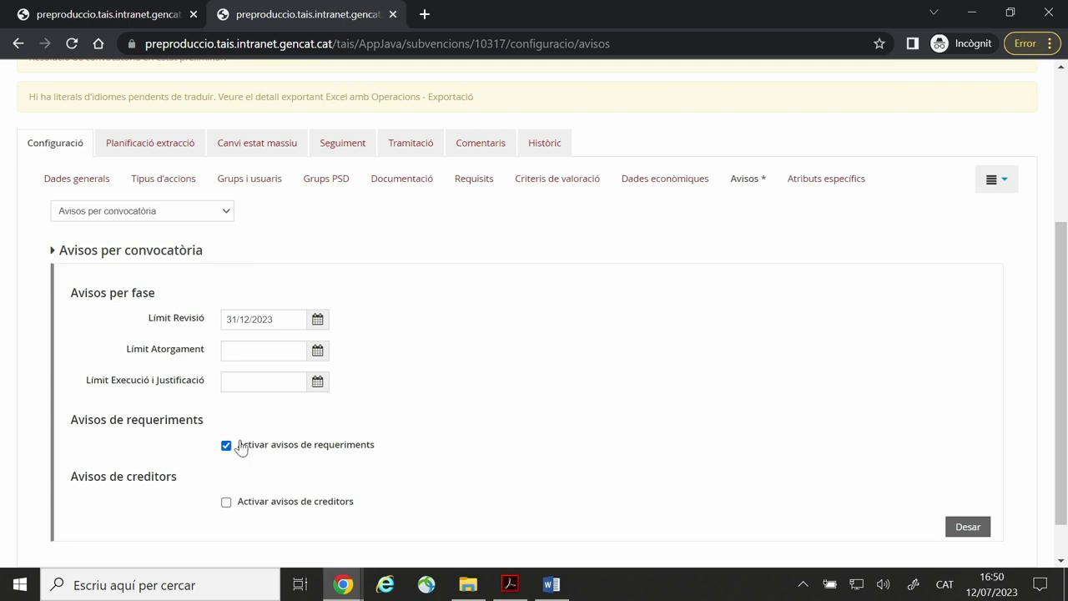
scroll(248, 464, "down", 1)
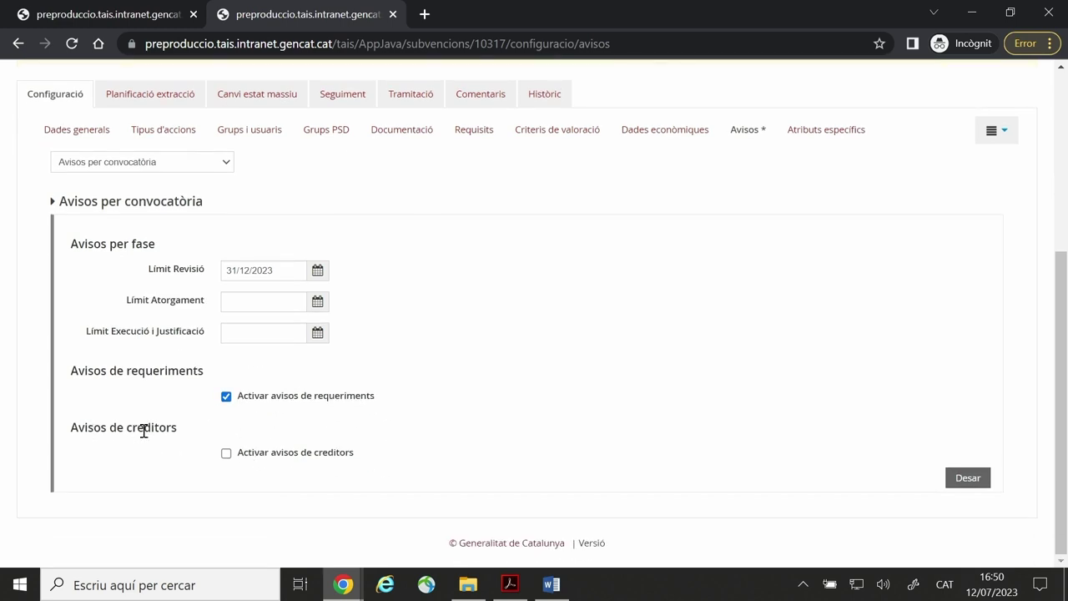
left_click(226, 454)
scroll(393, 470, "up", 2)
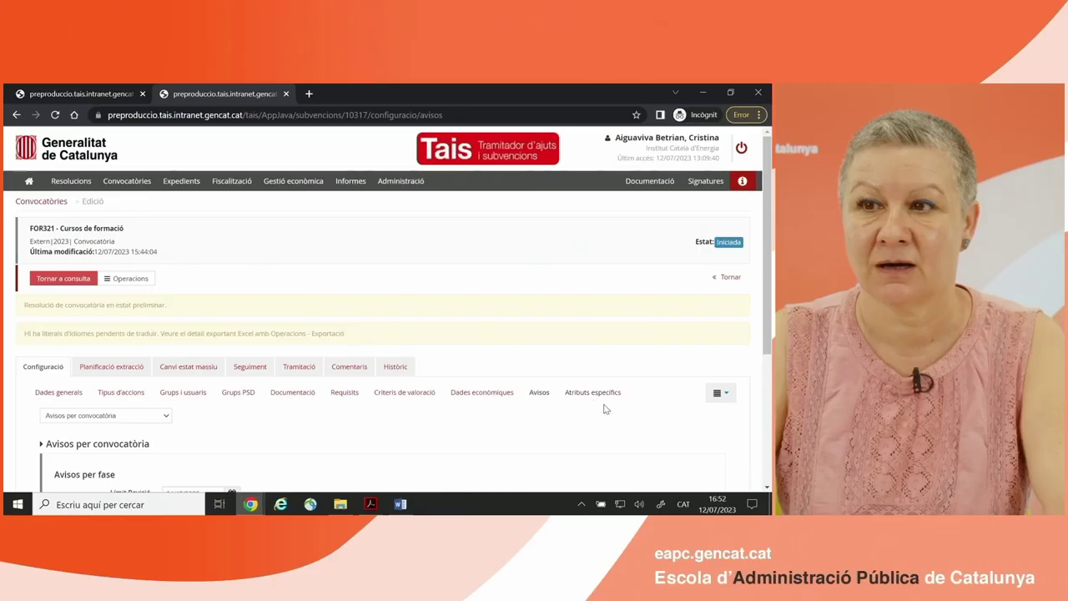
Examine the form, general declarations and line declarations sections of call FOR321's specific attributes (Atributs específics).
left_click(586, 393)
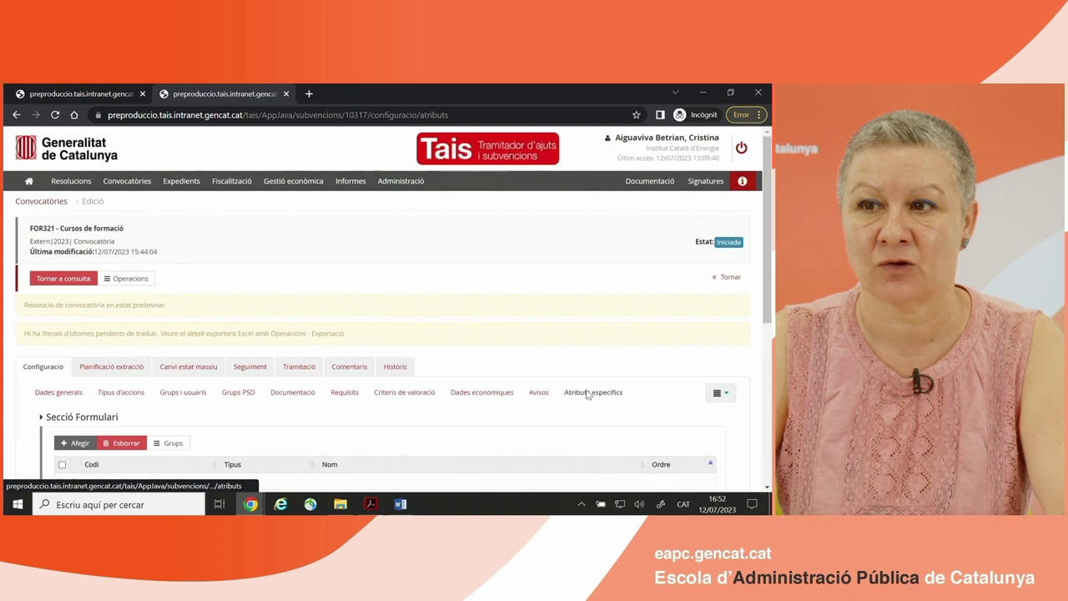
scroll(587, 394, "down", 1)
scroll(586, 393, "down", 2)
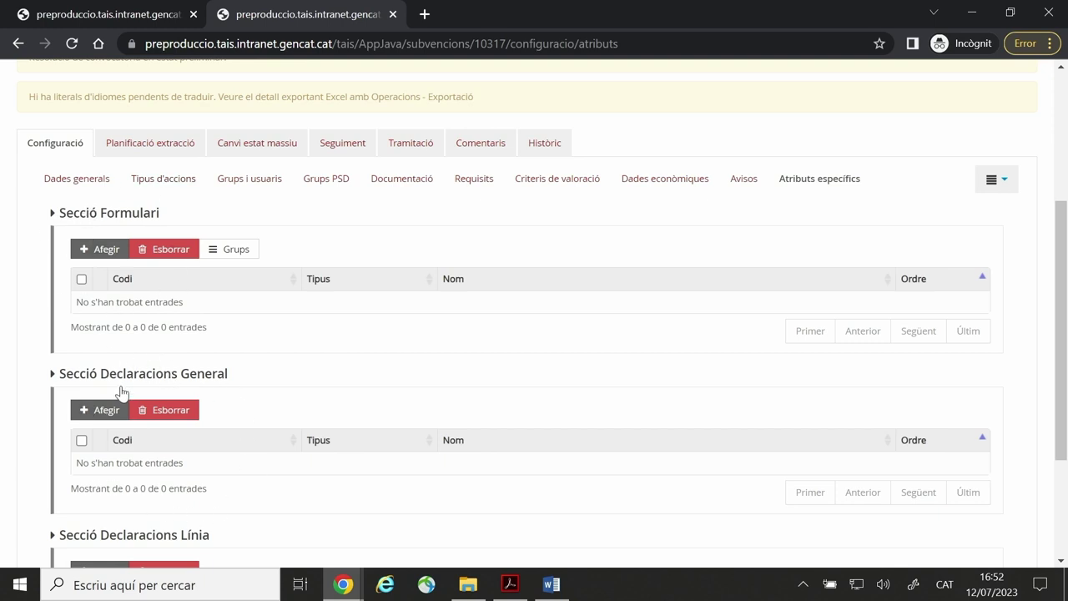
scroll(119, 393, "down", 2)
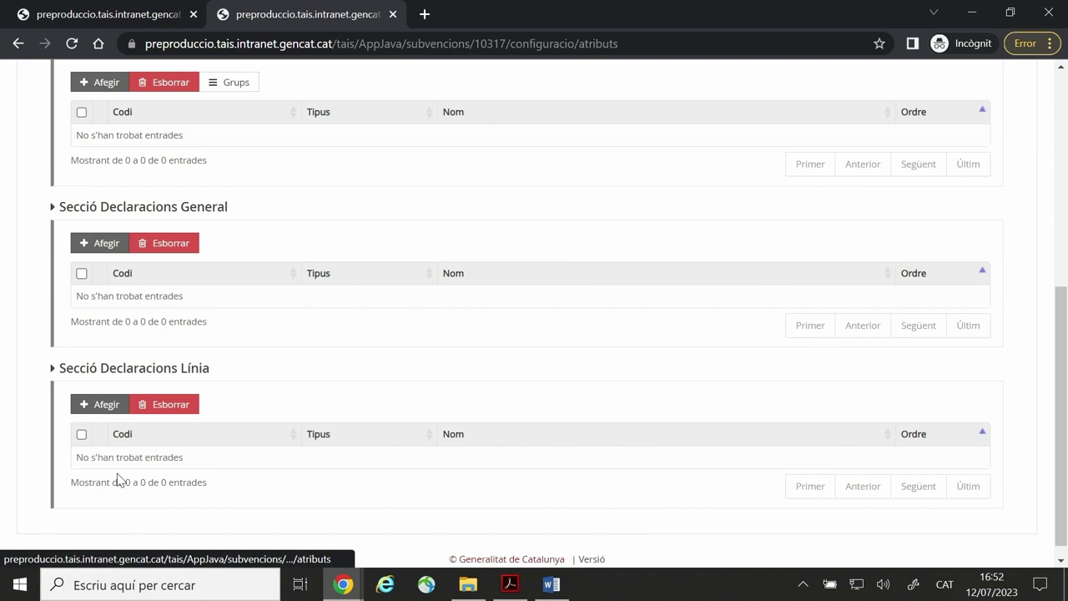
scroll(124, 401, "up", 3)
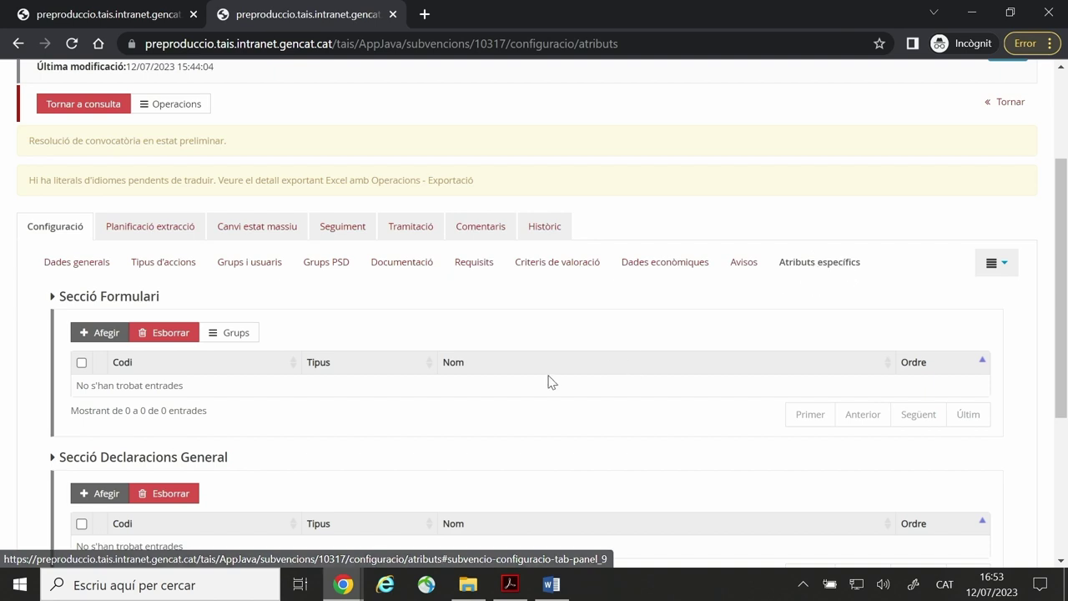
scroll(550, 382, "down", 1)
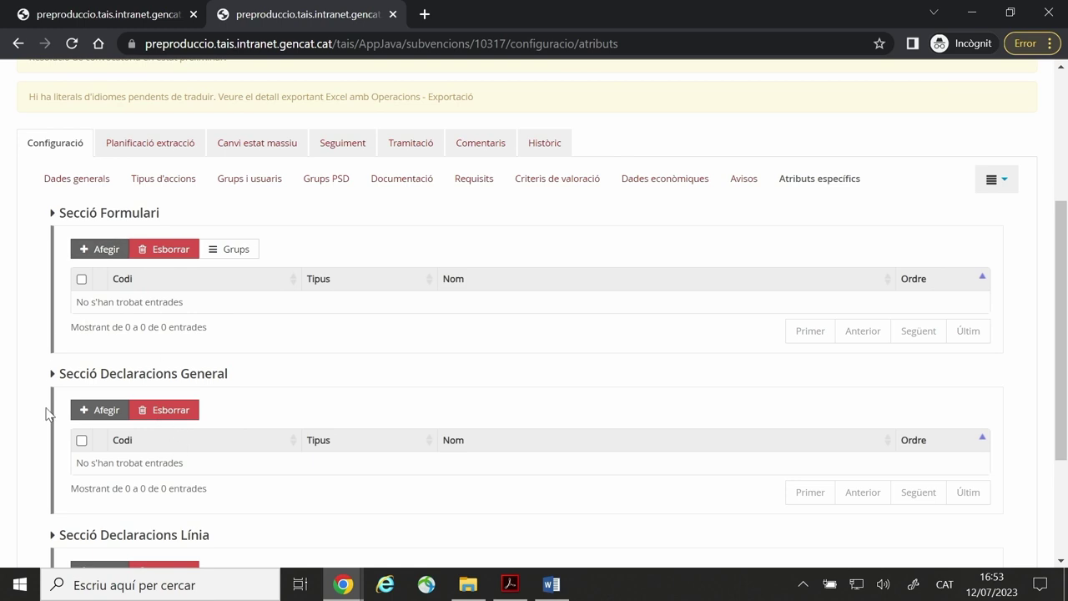
scroll(136, 435, "down", 1)
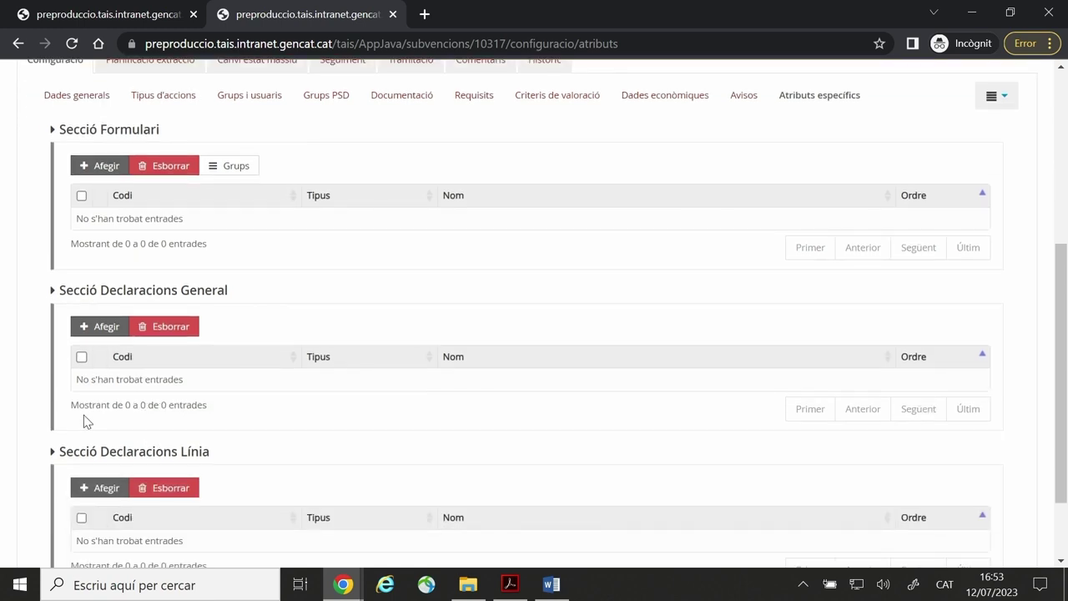
scroll(186, 493, "up", 2)
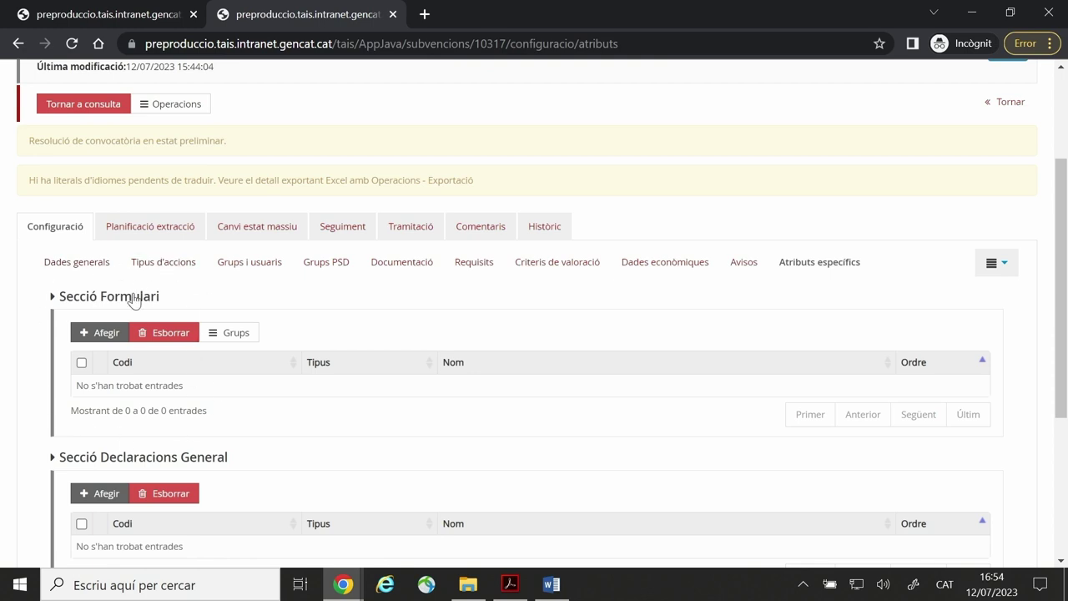
Start a new form-section attribute with code AE01 and name "Comarca a la que es reaitzaràn els cursos de formació".
left_click(104, 332)
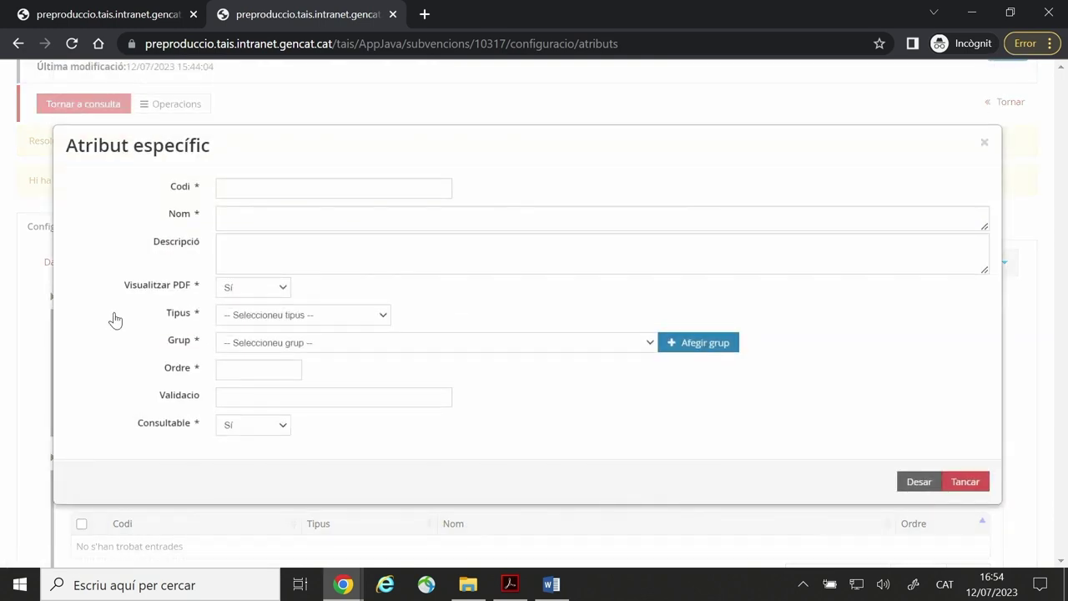
left_click(246, 187)
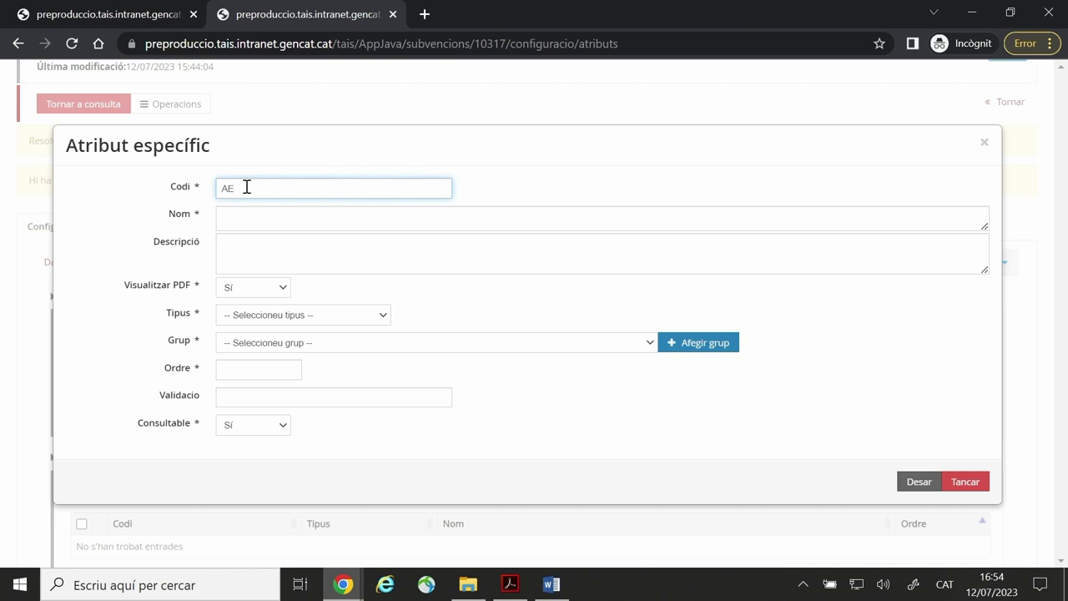
type("AE01")
left_click(251, 220)
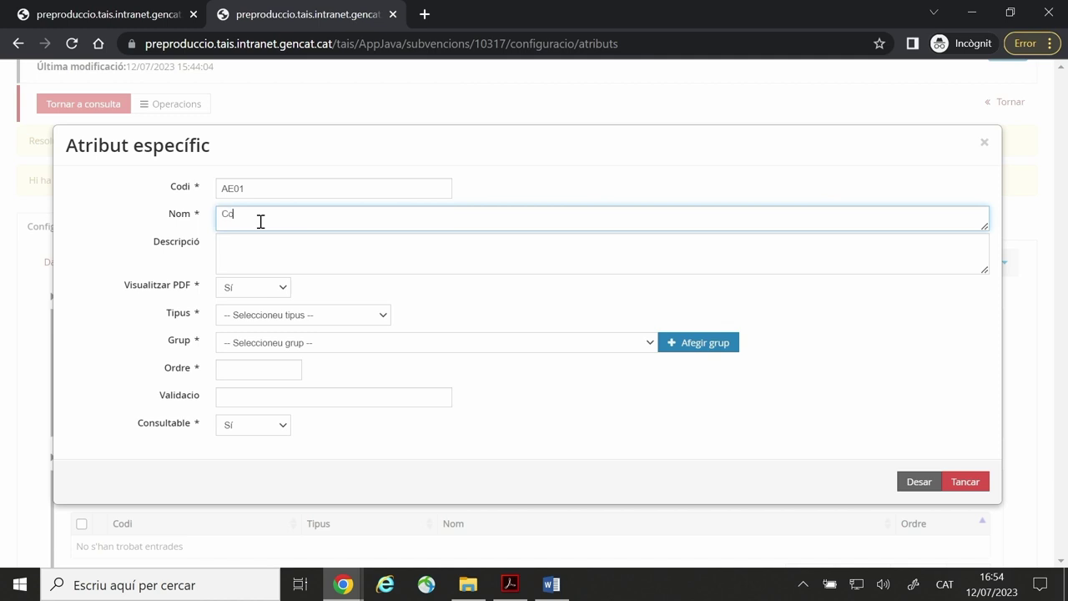
type("ca a la que es reaitzaran el")
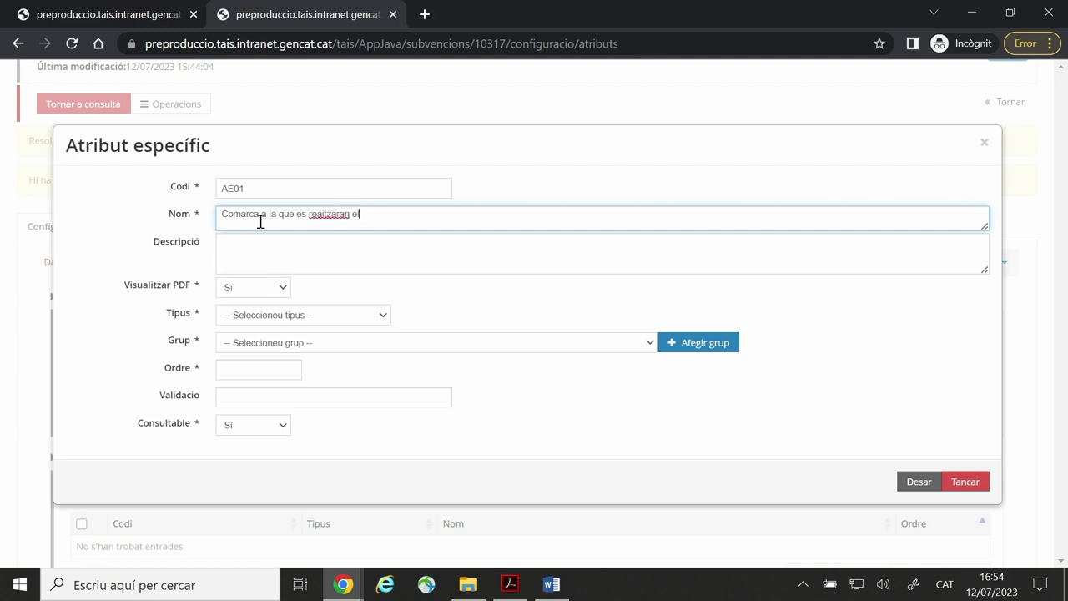
type("s cursos de formaci")
left_click(349, 215)
key("BackSpace")
type("á")
left_click(269, 250)
left_click_drag(506, 214, 217, 214)
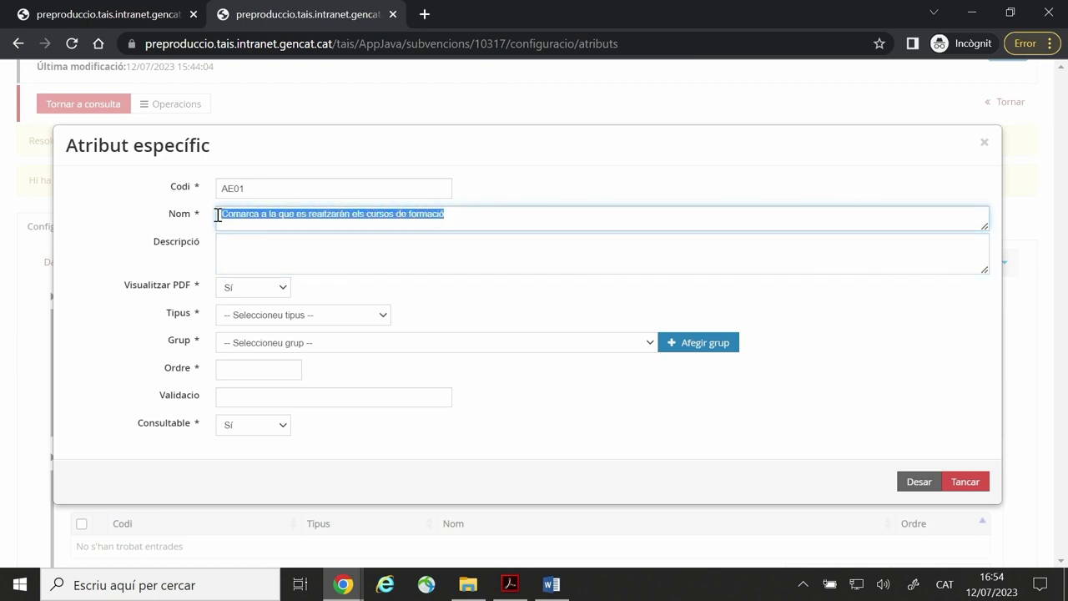
left_click(490, 223)
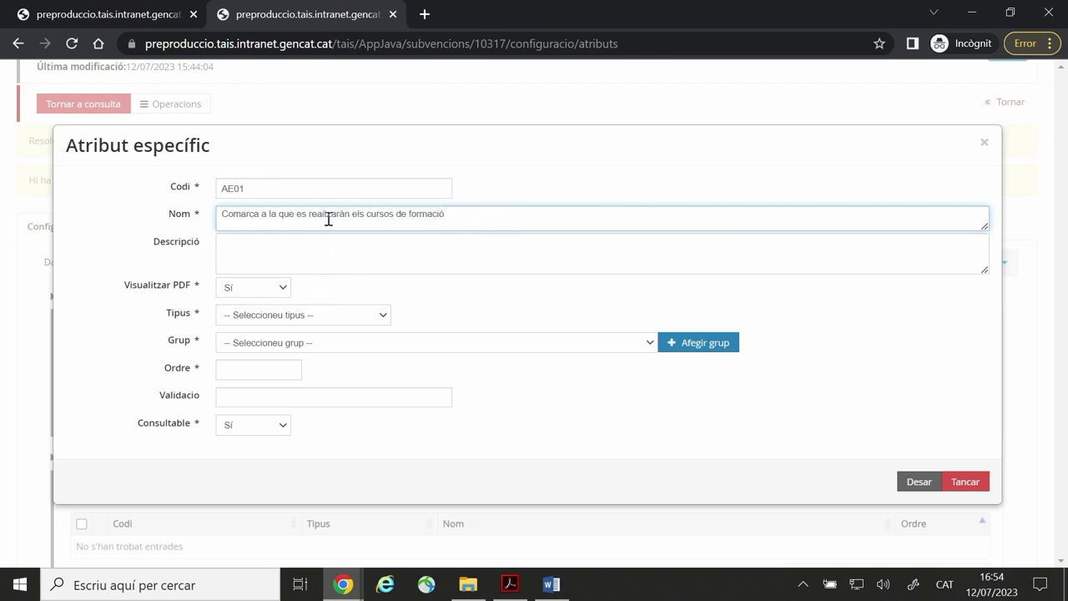
Set attribute AE01's PDF display (Visualitzar PDF) to Sí and its type to Comarca.
left_click(230, 291)
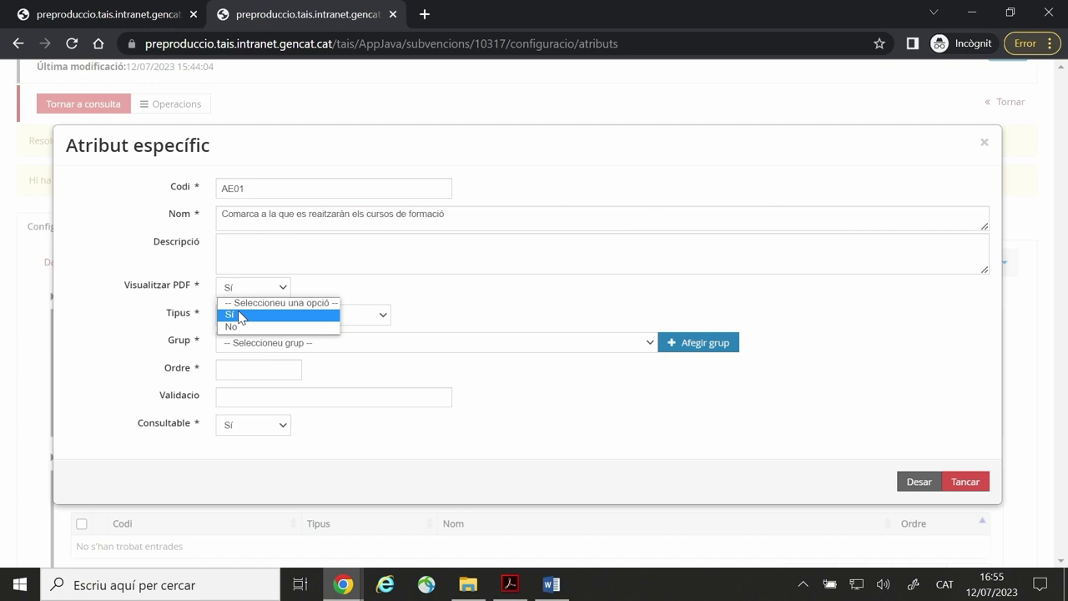
left_click(239, 314)
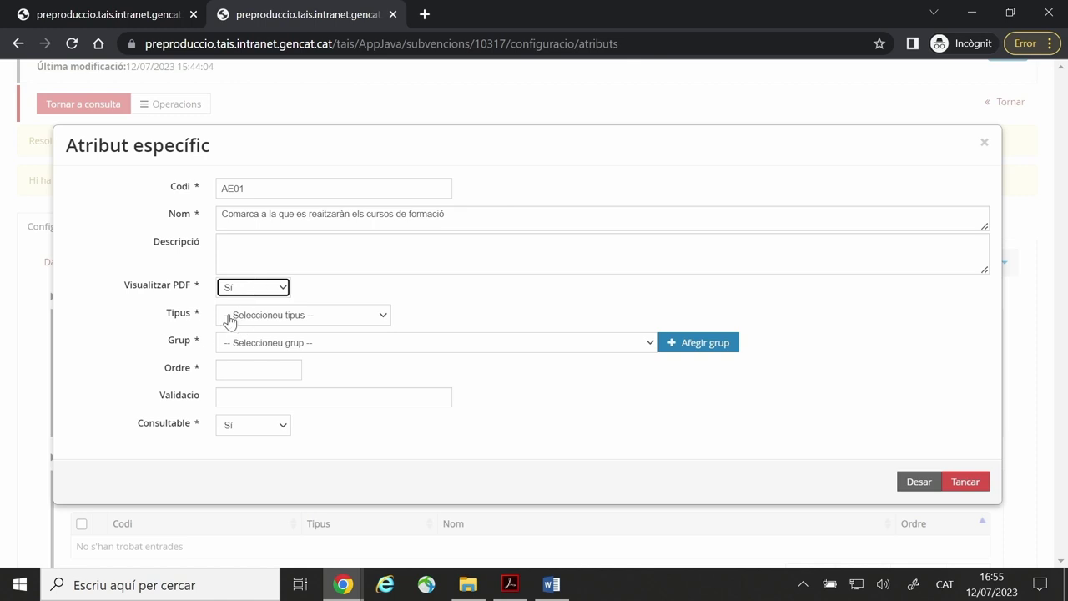
left_click(365, 317)
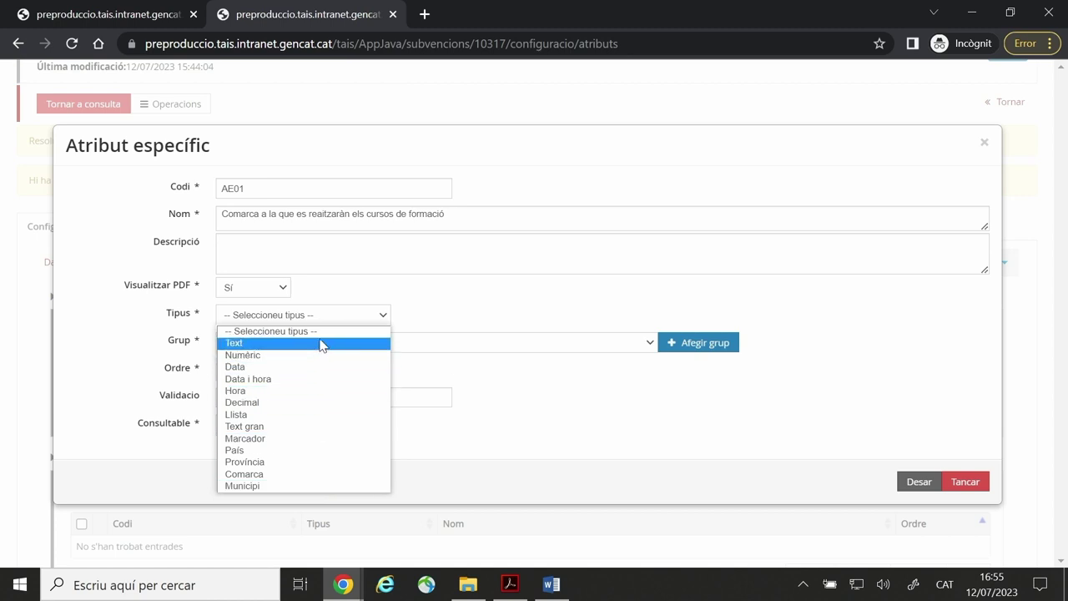
left_click(252, 475)
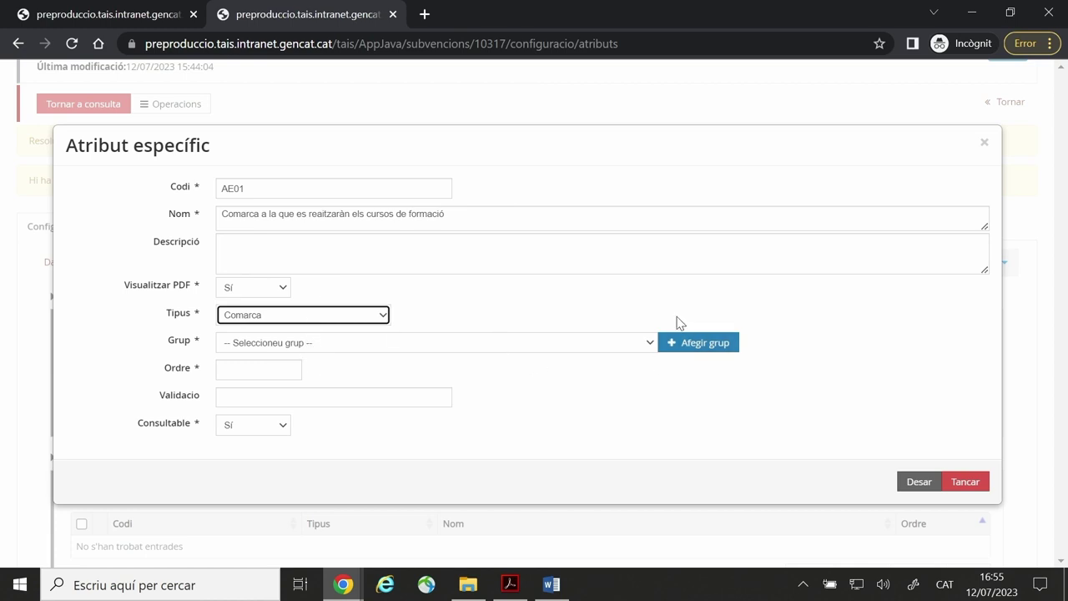
Create an attribute group described as "Àmbit territorial" with 2 columns and order 1.
left_click(649, 344)
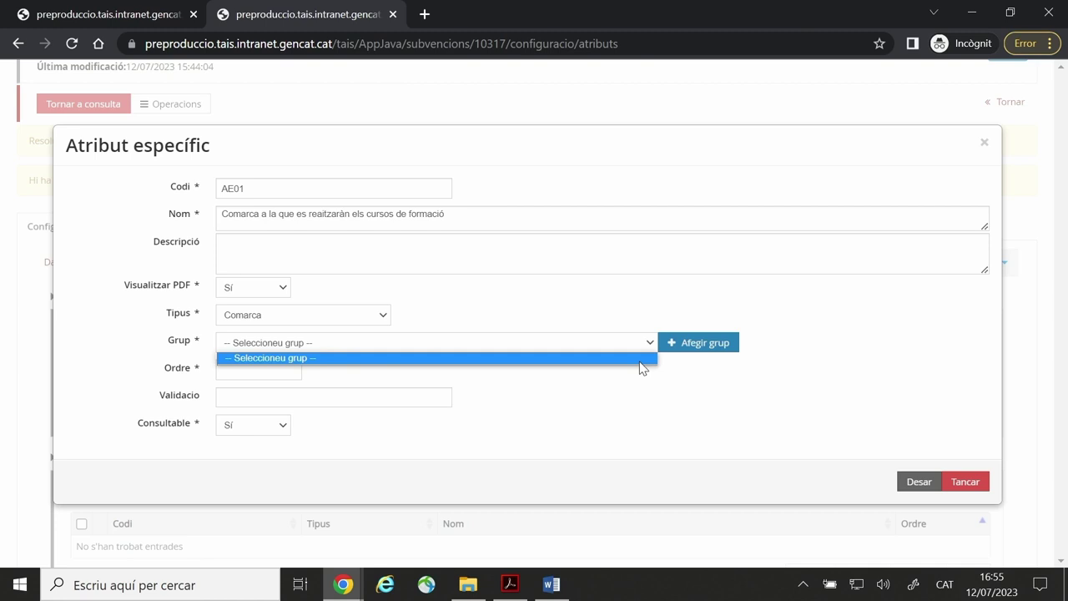
left_click(647, 343)
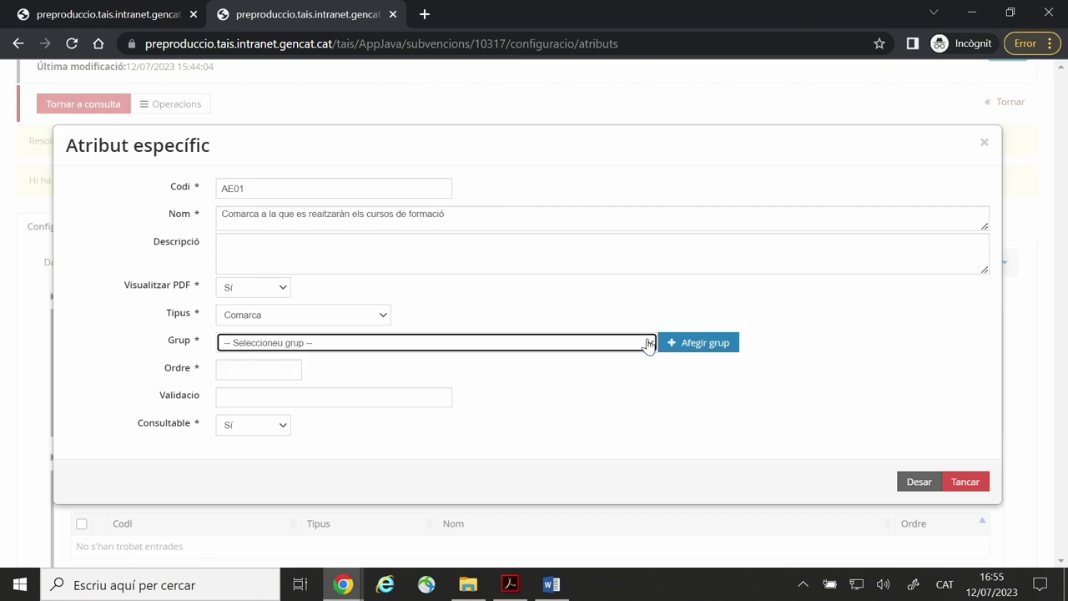
left_click(697, 343)
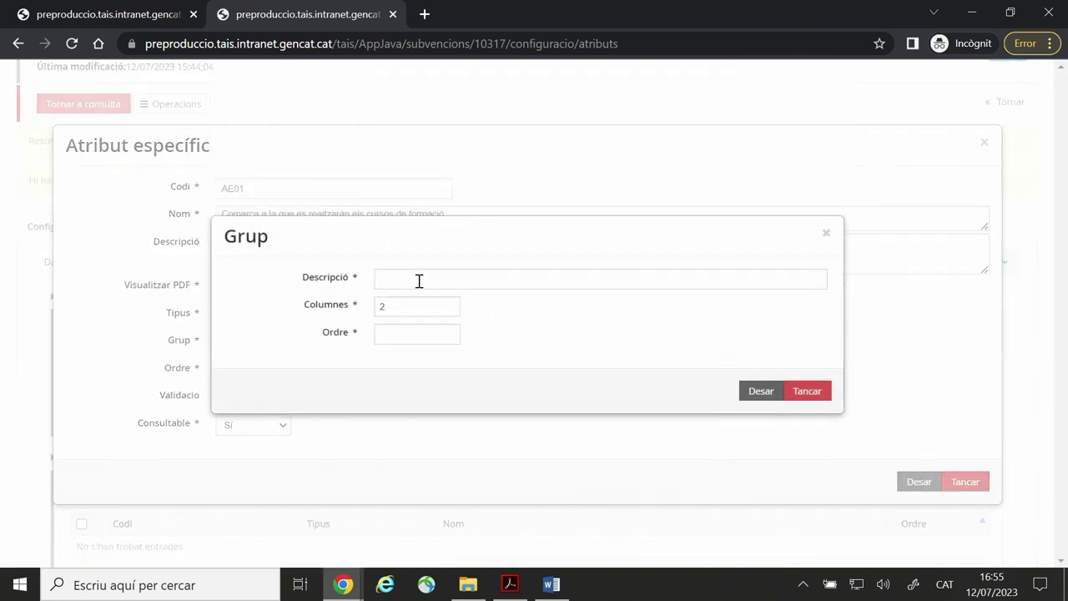
left_click(413, 277)
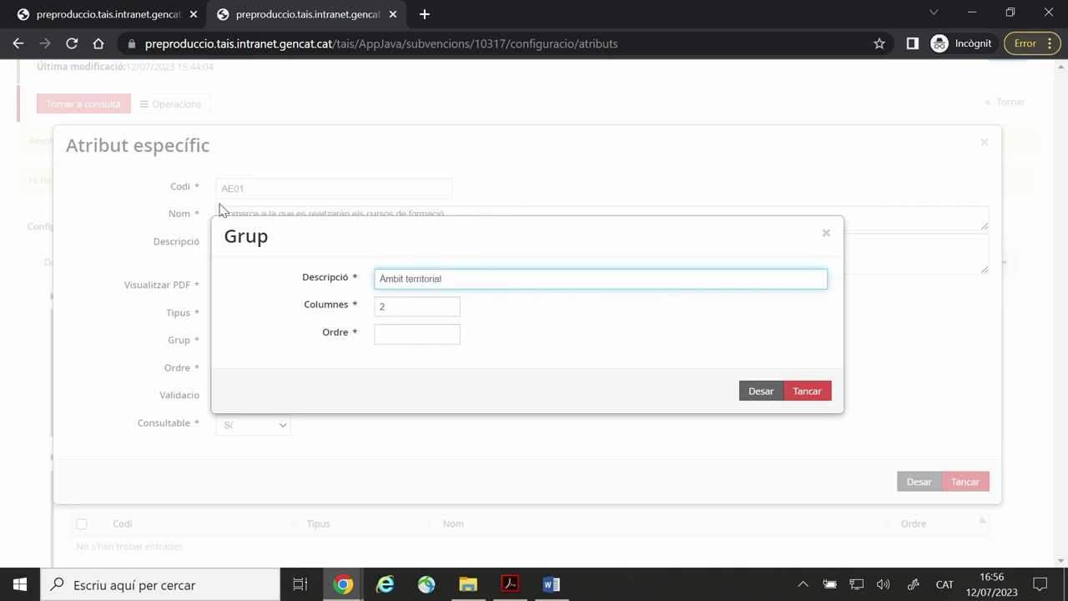
left_click(391, 336)
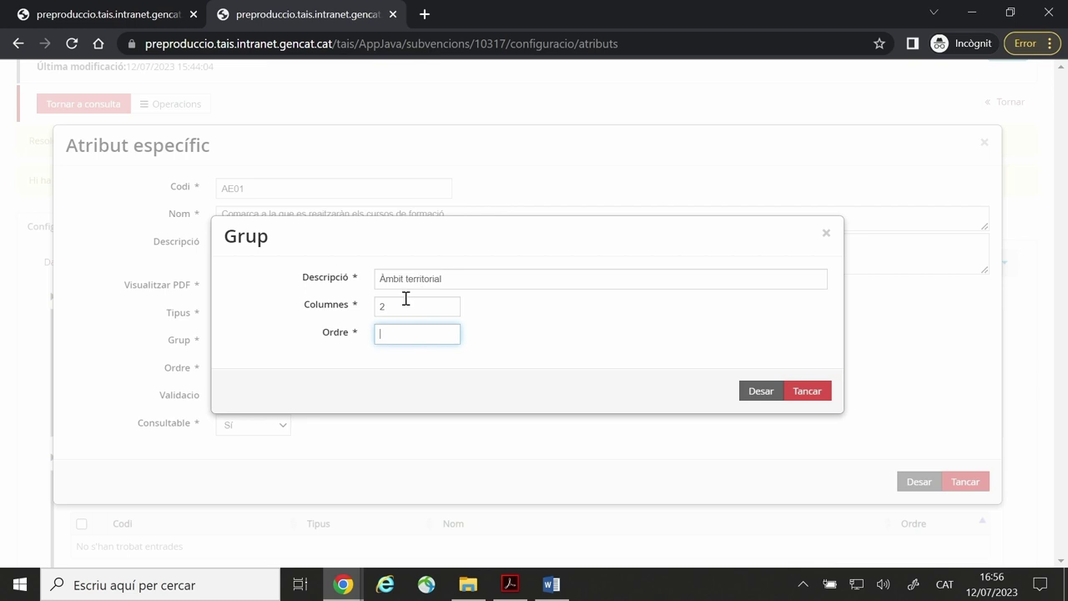
left_click(753, 390)
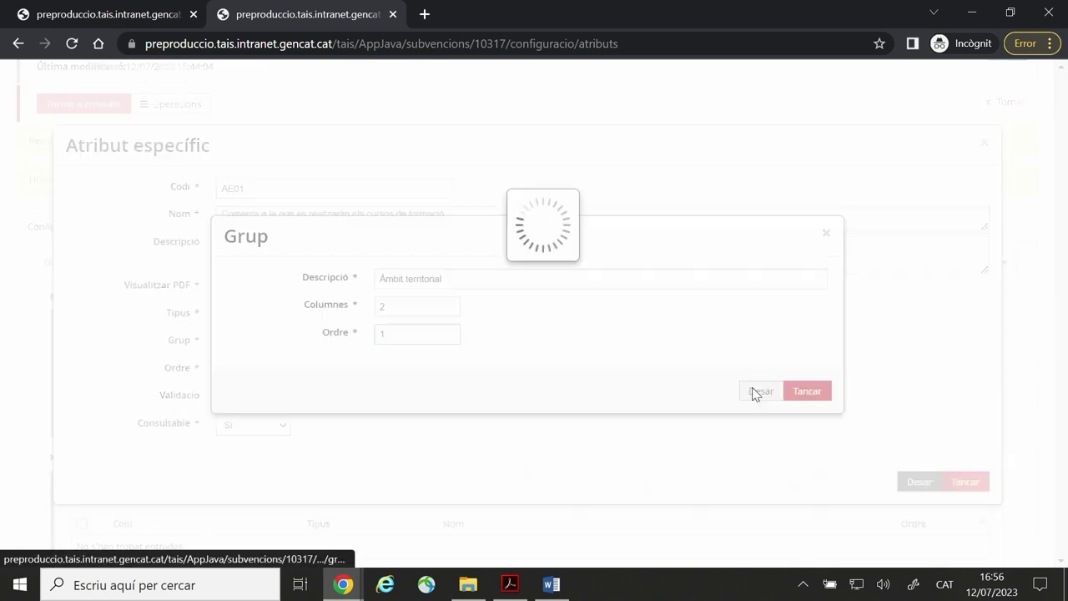
Assign AE01 to the Àmbit territorial group with order 1 and validation OBLIGATORI, and save the attribute.
left_click(432, 347)
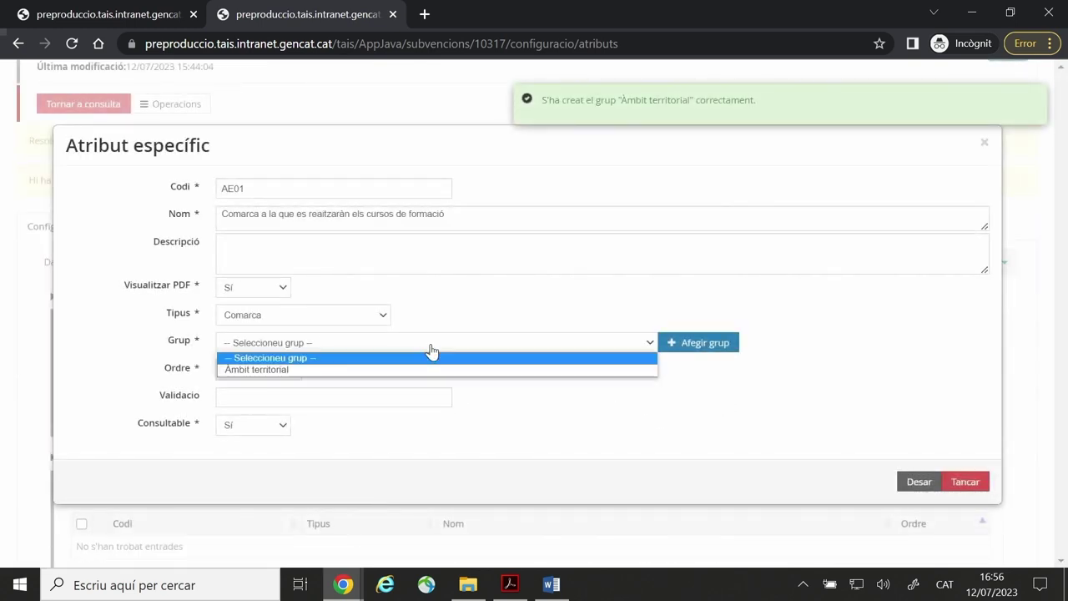
left_click(278, 369)
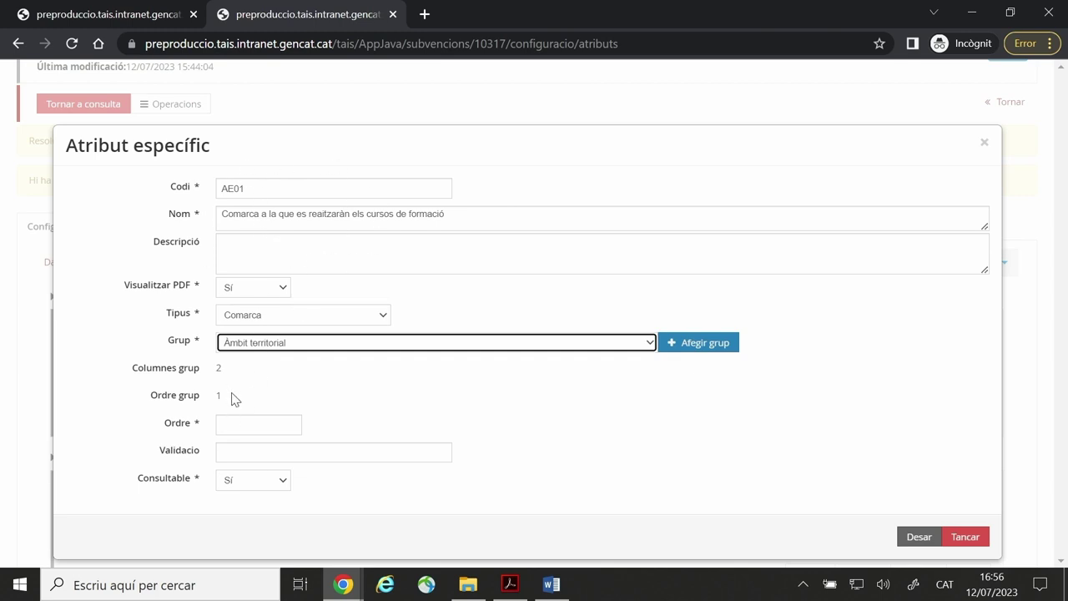
left_click(233, 425)
type("1")
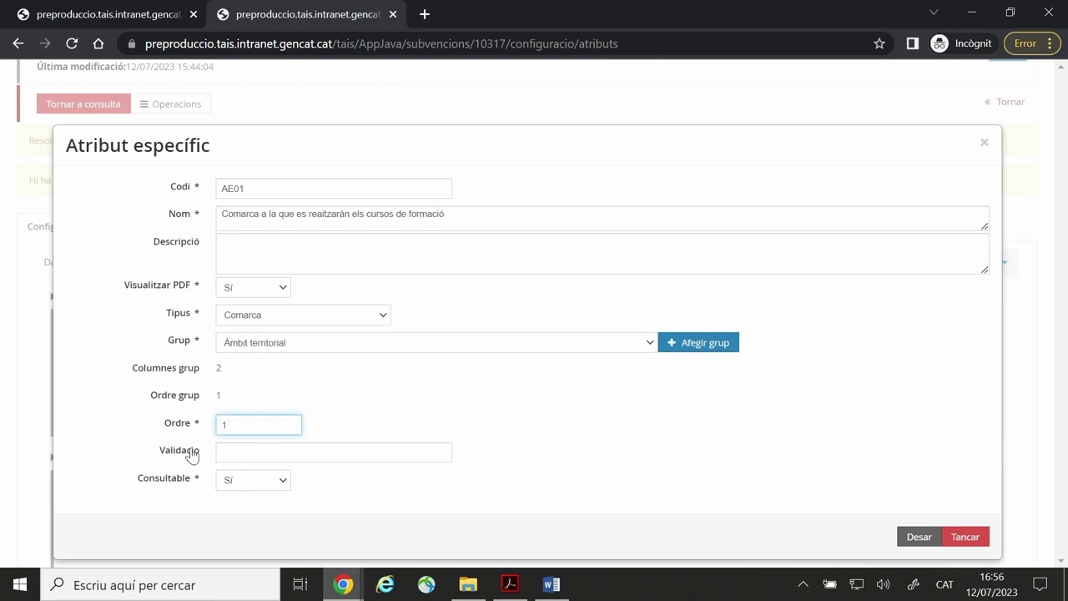
left_click(244, 452)
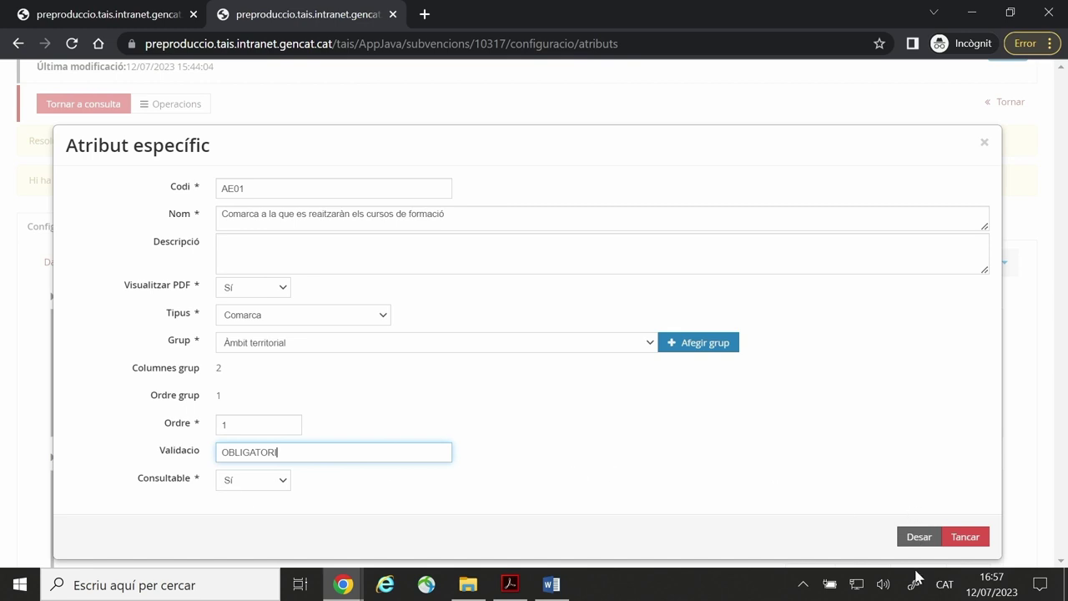
left_click(918, 537)
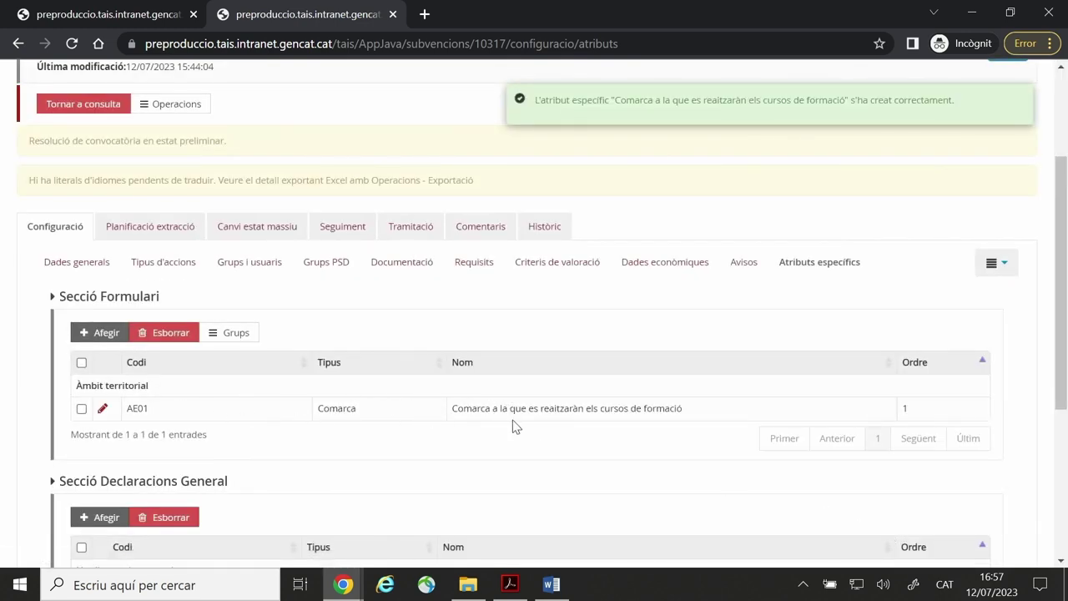
left_click_drag(365, 412, 314, 414)
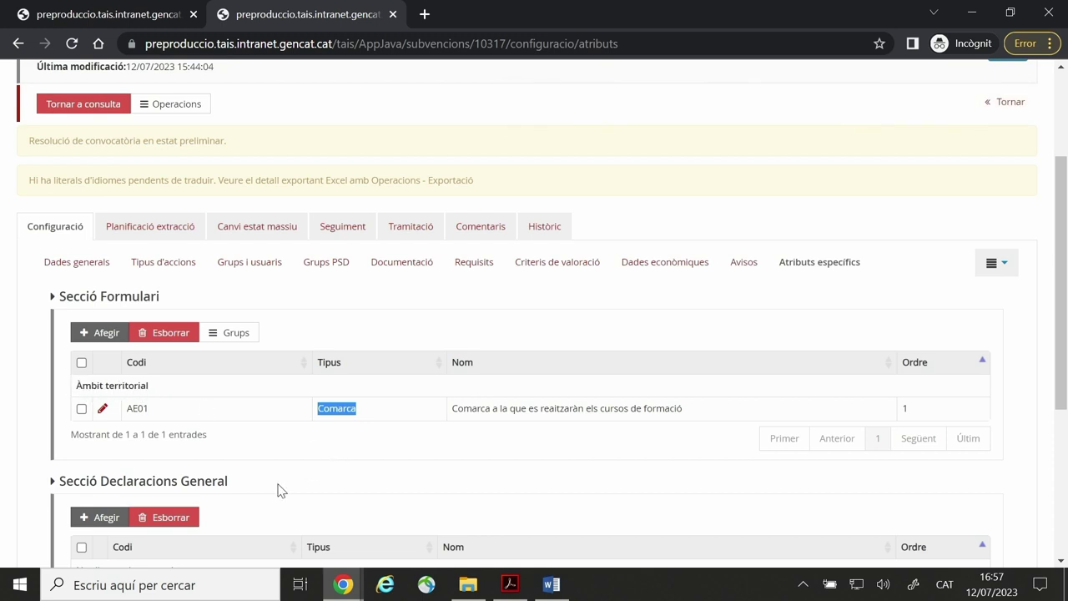
Start a new form-section attribute with code AE02, name "Província on s'imparteix el curs" and type Província.
left_click(100, 334)
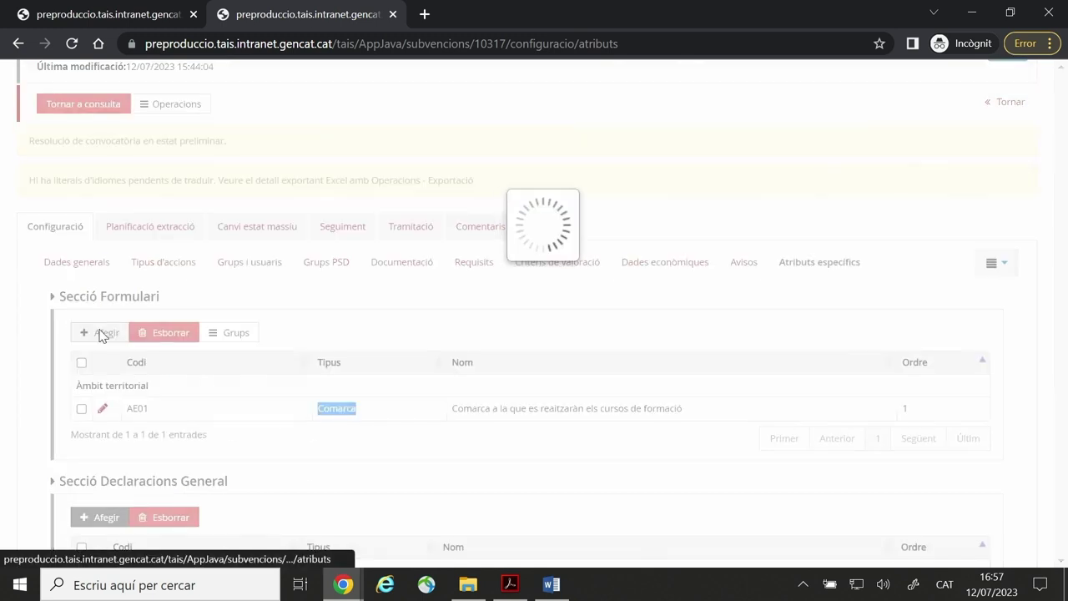
left_click(268, 191)
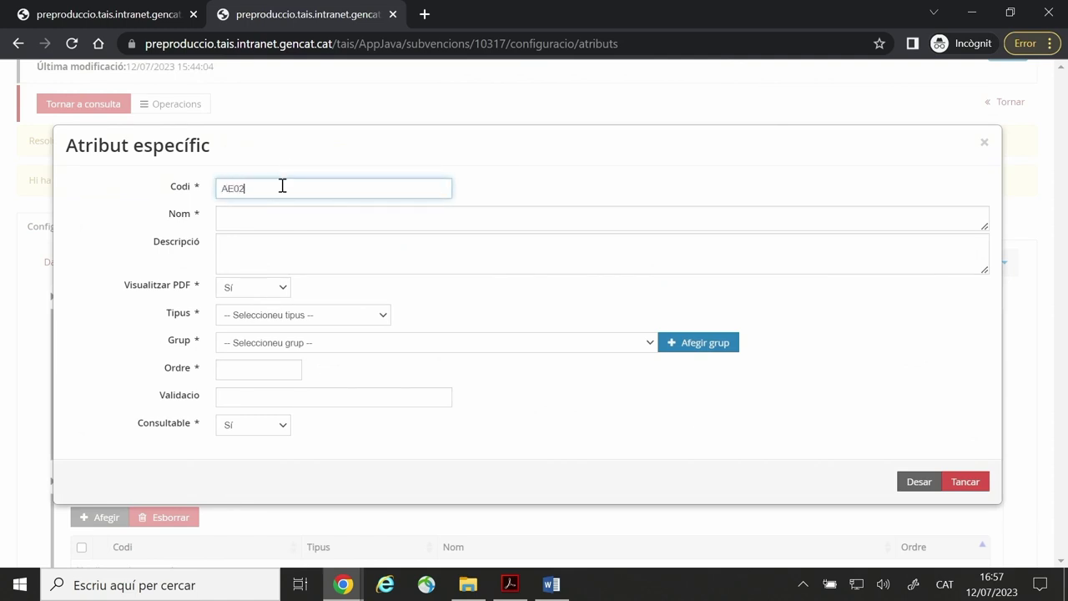
left_click(257, 217)
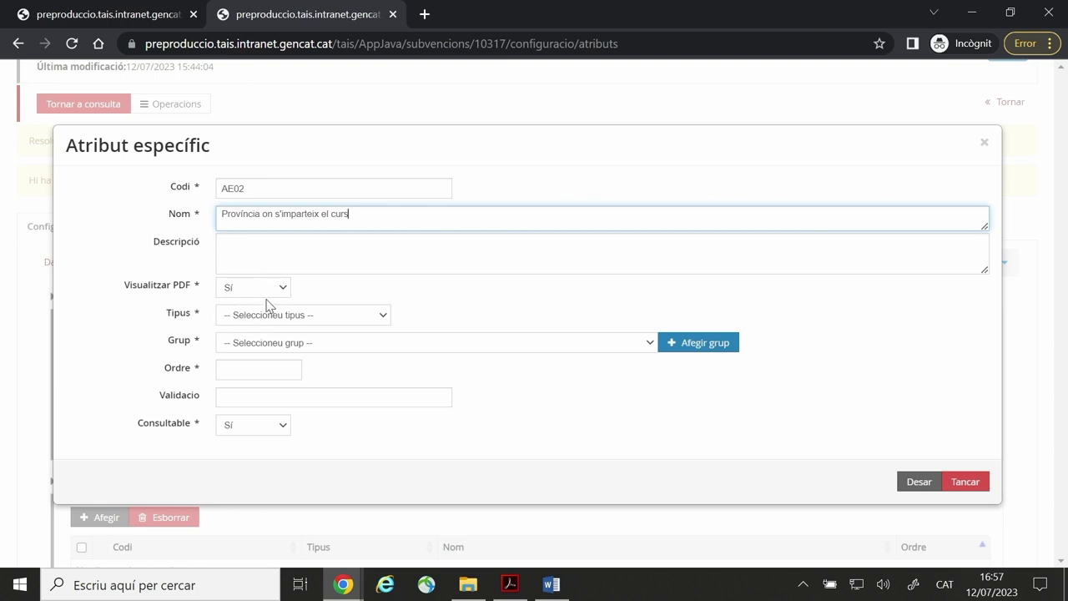
left_click(305, 314)
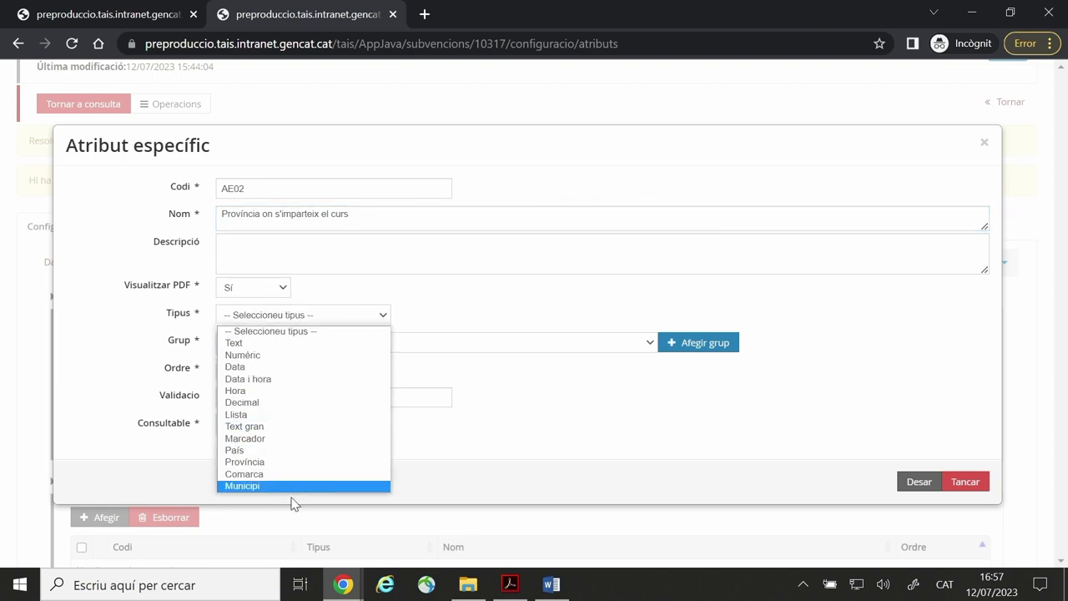
left_click(291, 463)
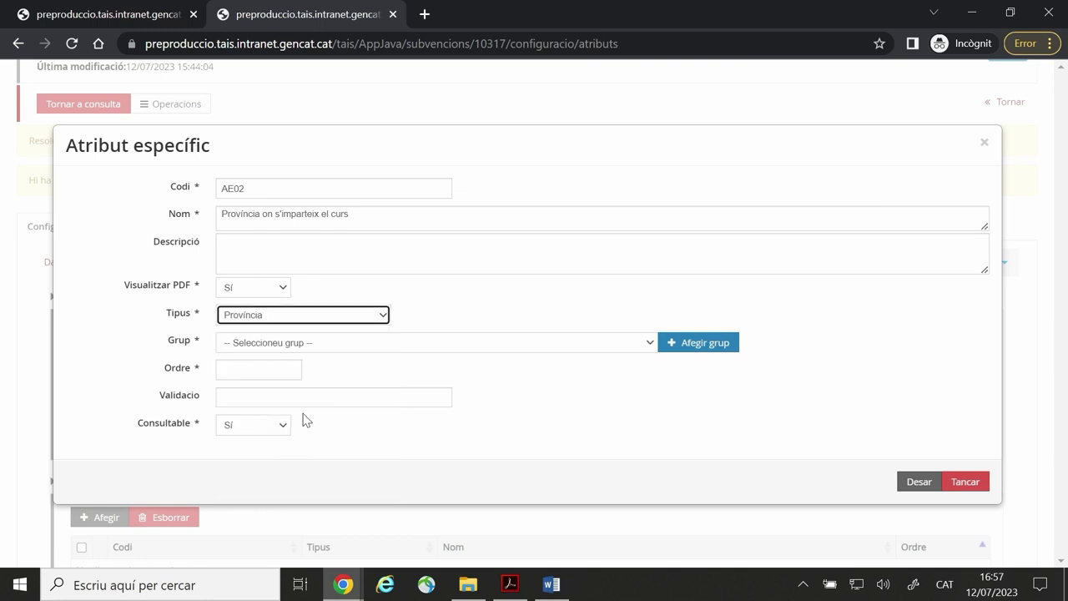
Assign AE02 to the Àmbit territorial group with order 2 and validation OBLIGATORI, and save the attribute.
left_click(393, 343)
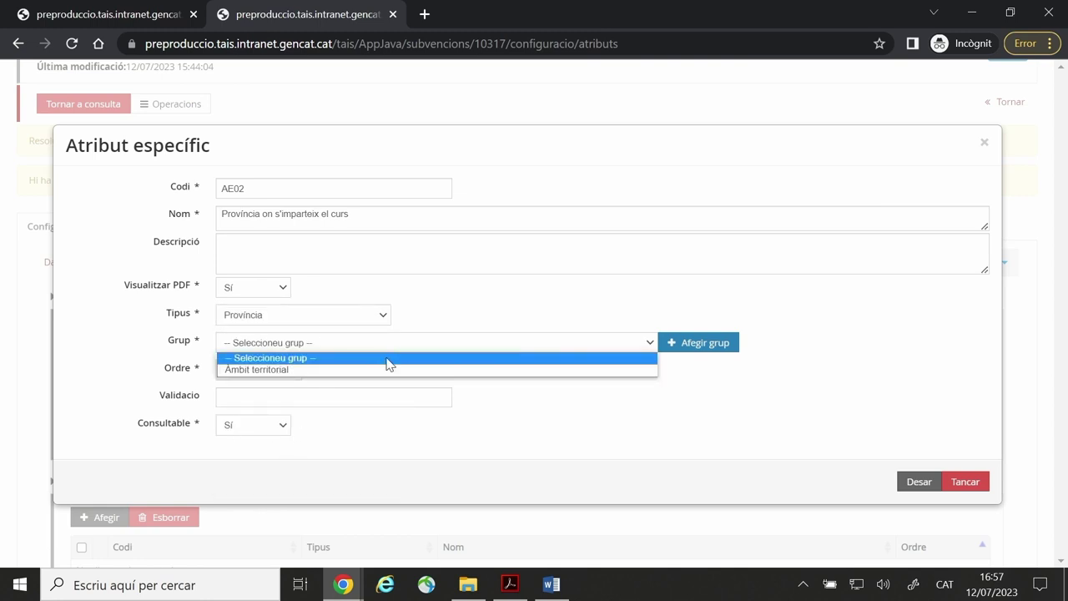
left_click(336, 370)
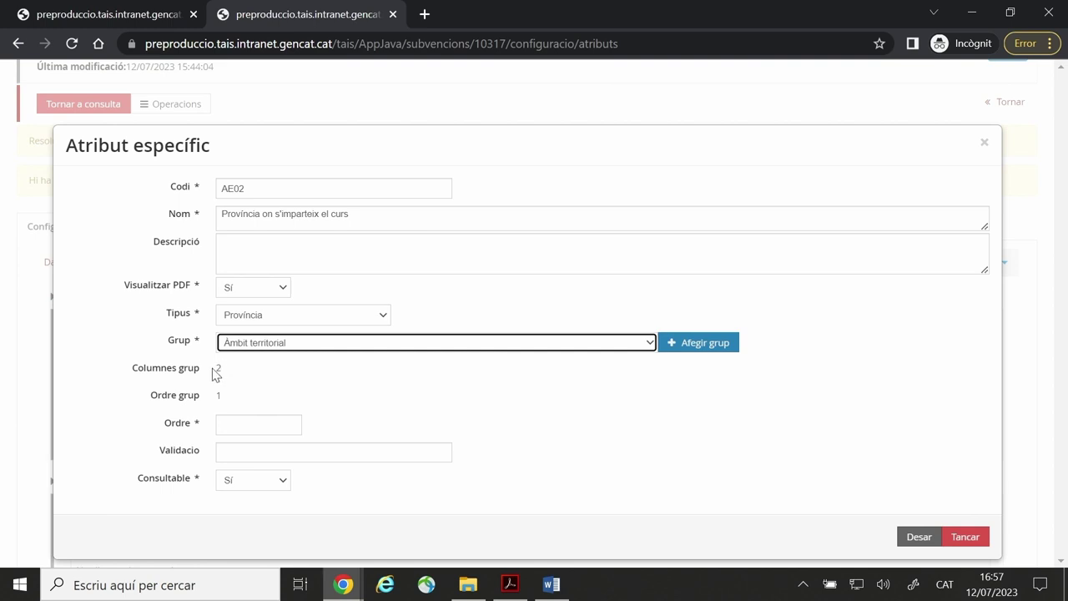
left_click(227, 429)
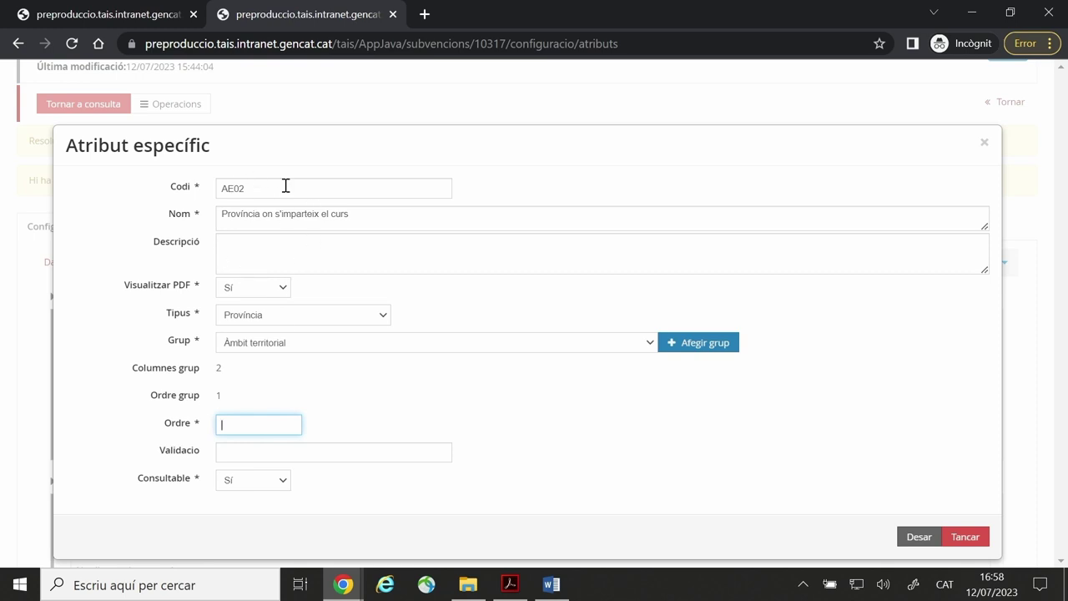
type("2")
left_click(241, 453)
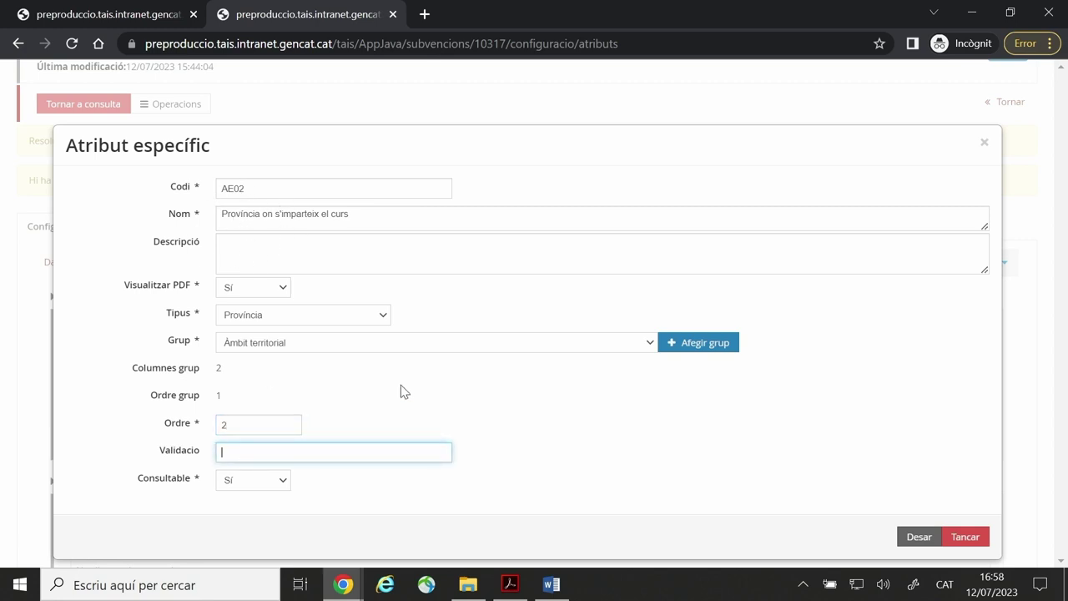
type("OBLIGATORI")
left_click(916, 536)
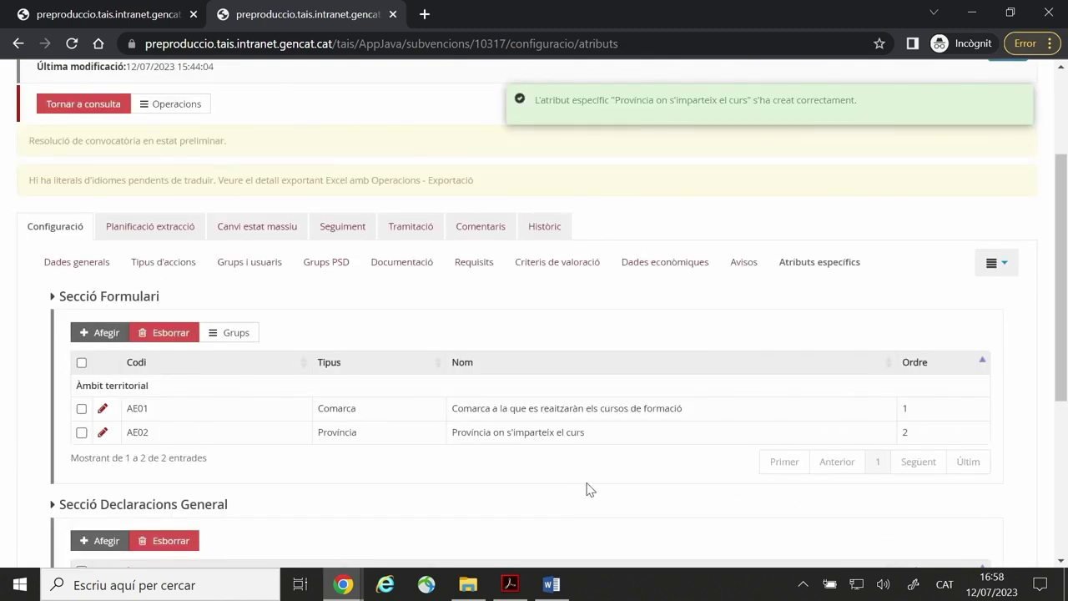
Start another form-section attribute with code AE and name "Data resolució atorgament".
scroll(584, 472, "down", 1)
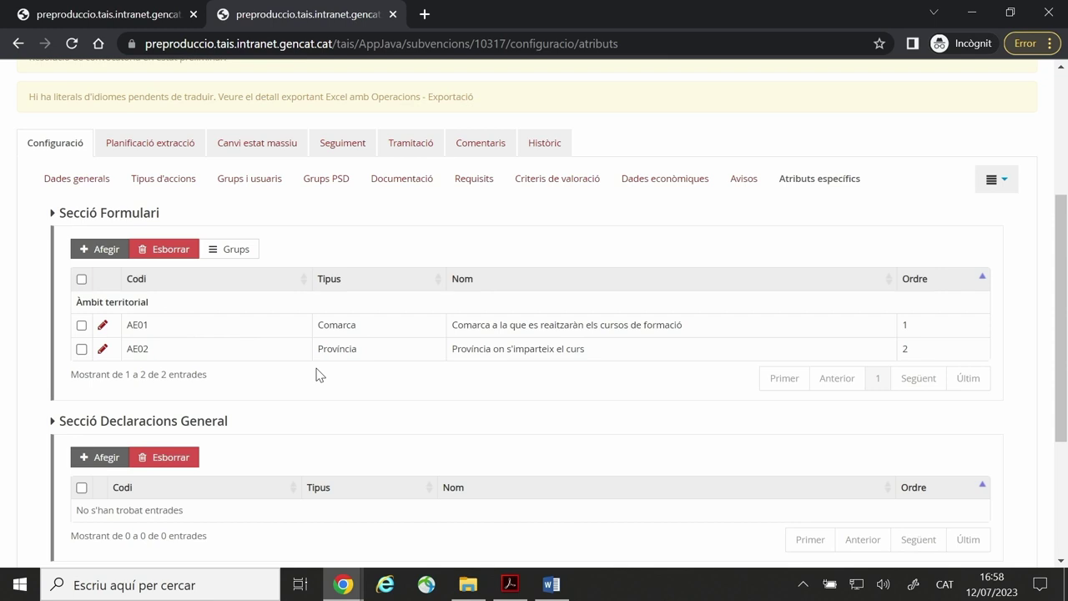
left_click(97, 250)
left_click(270, 190)
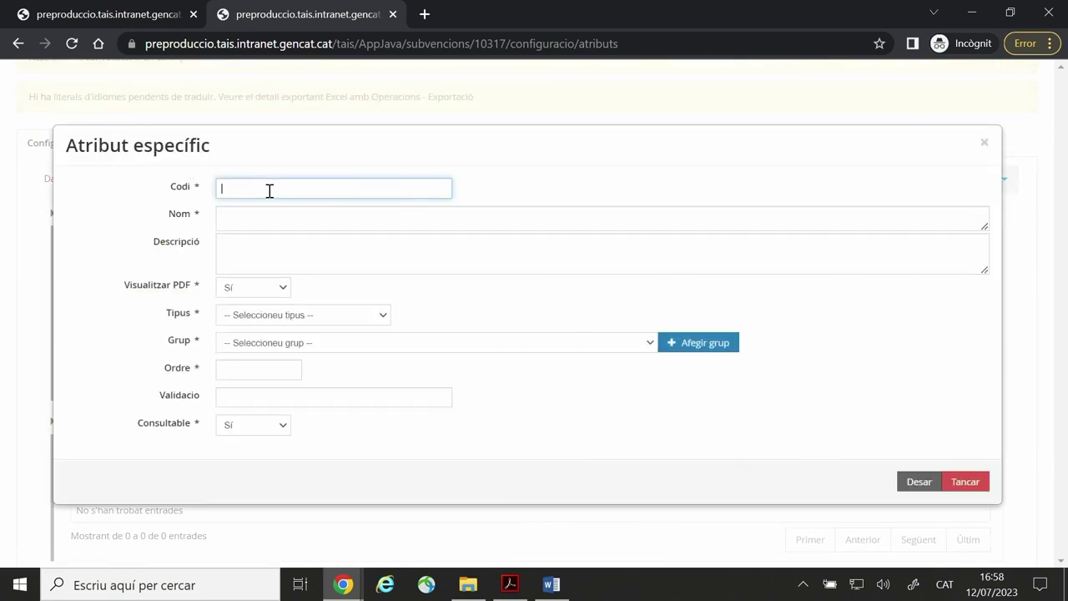
type("AE")
left_click(276, 218)
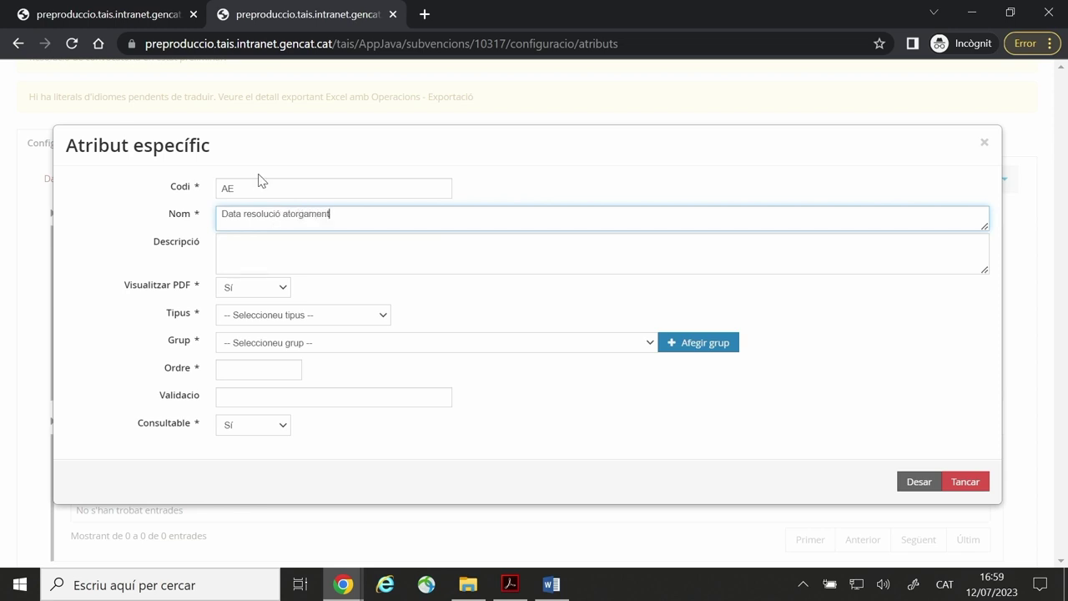
Set the Data resolució atorgament attribute's PDF display (Visualitzar PDF) to No and its type to Data.
left_click(245, 292)
left_click(246, 329)
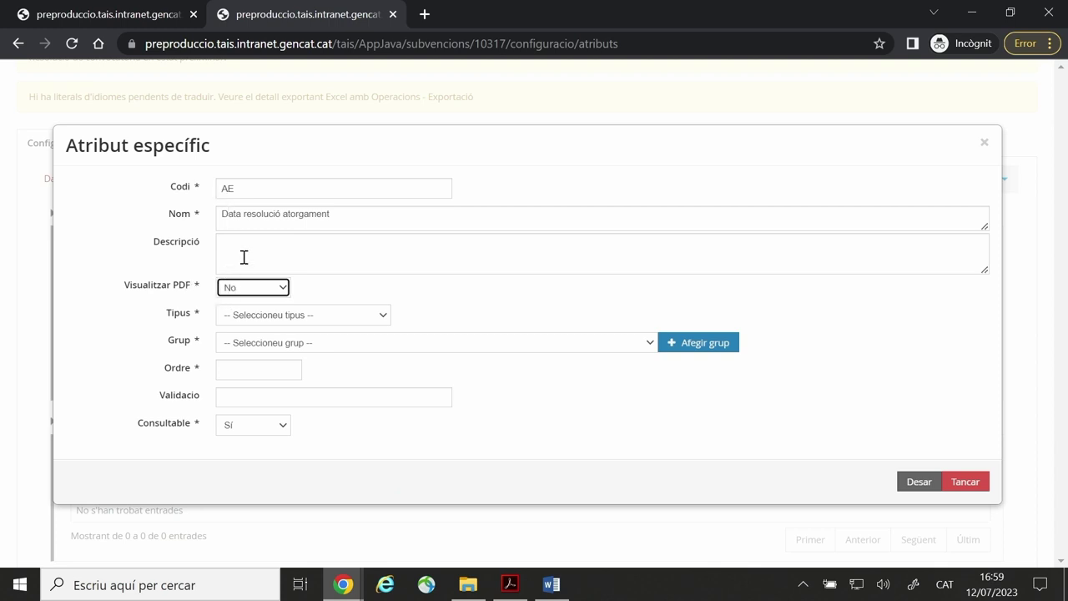
left_click(249, 321)
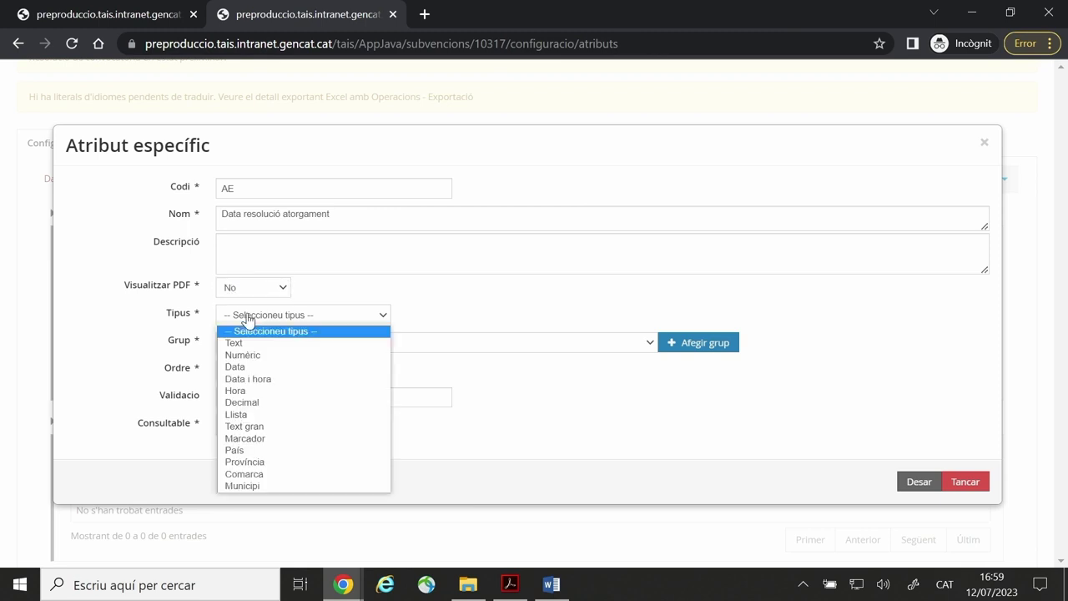
left_click(242, 367)
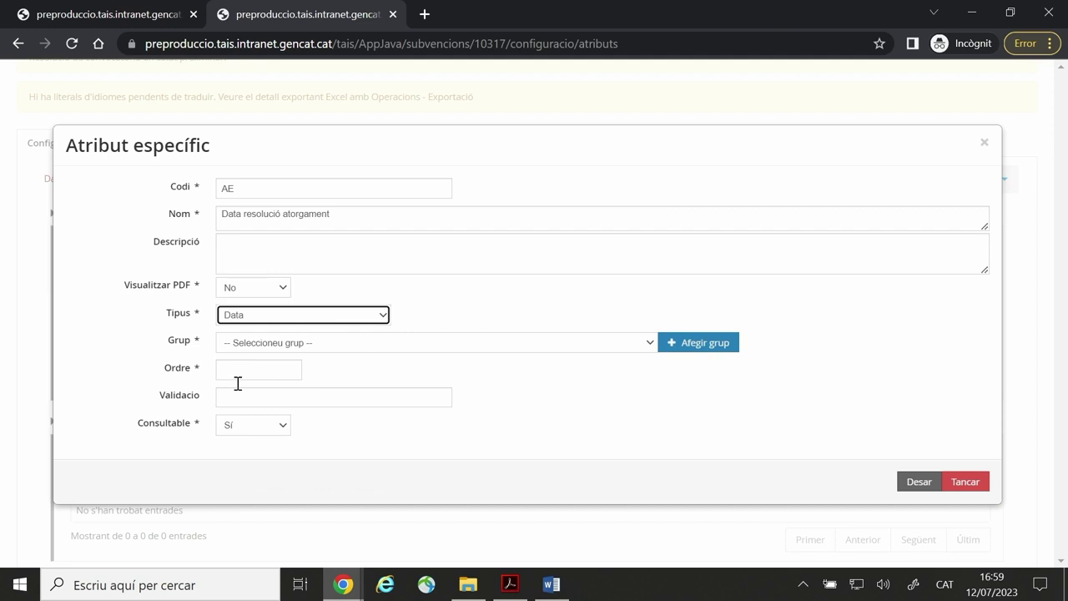
Create an attribute group described as "Dades gestió" with 1 column and order 2.
left_click(572, 347)
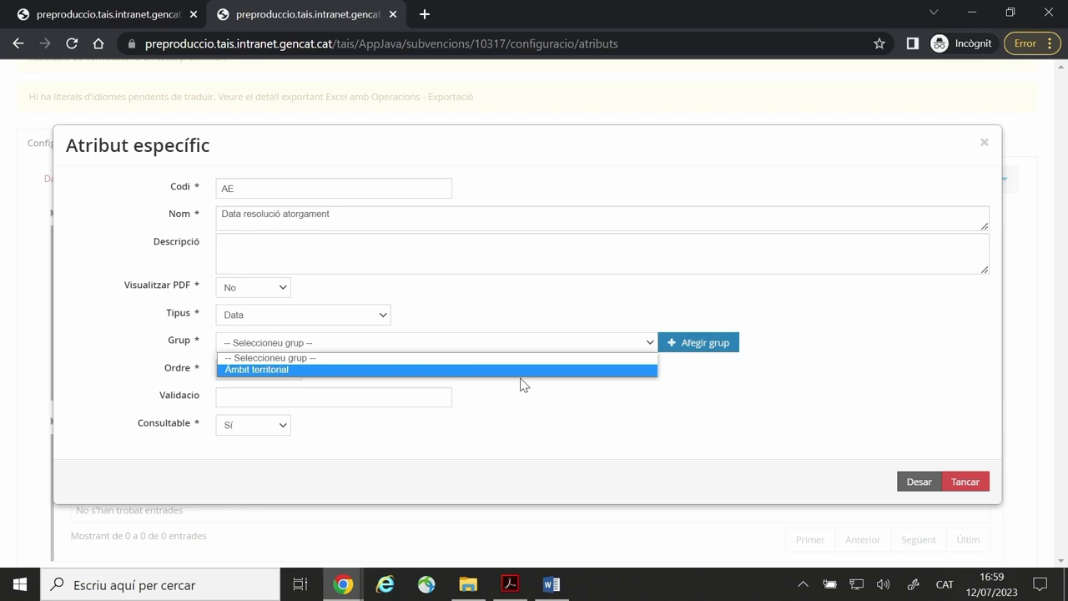
left_click(706, 342)
left_click(461, 278)
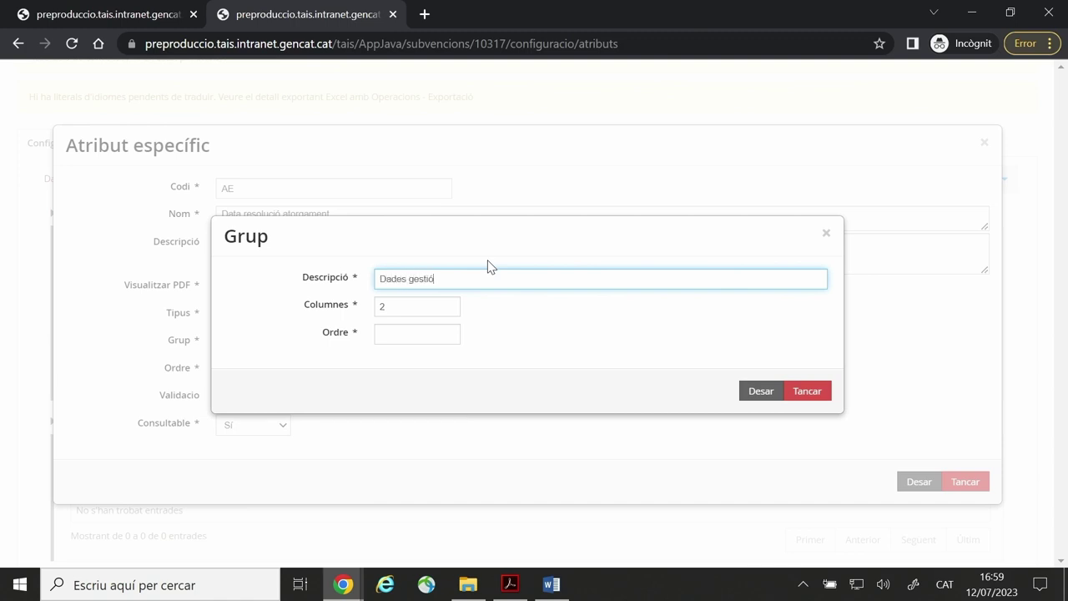
left_click_drag(399, 305, 372, 311)
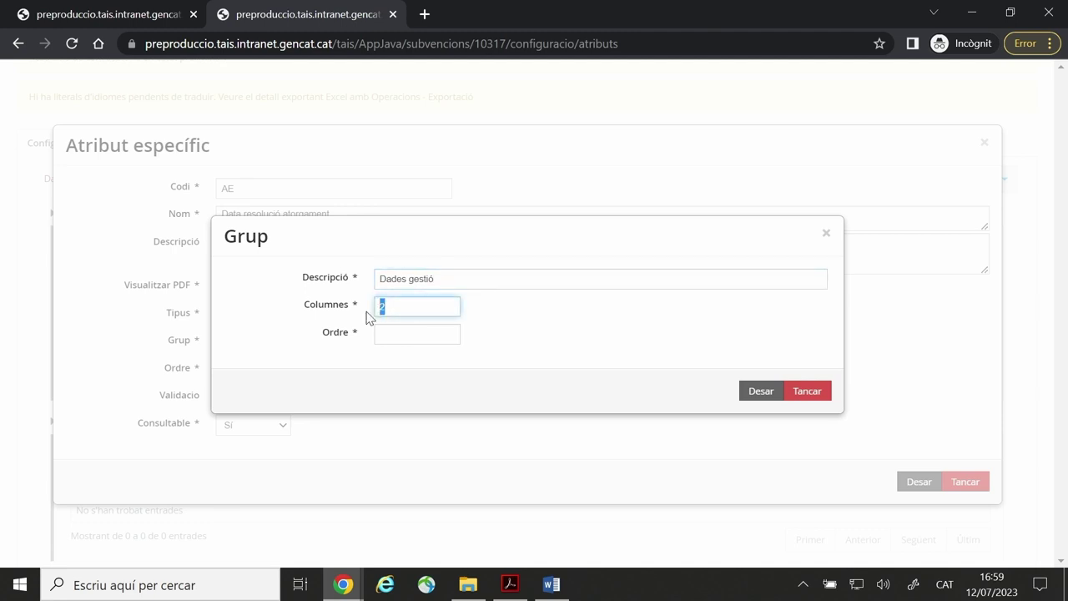
type("1")
left_click(404, 335)
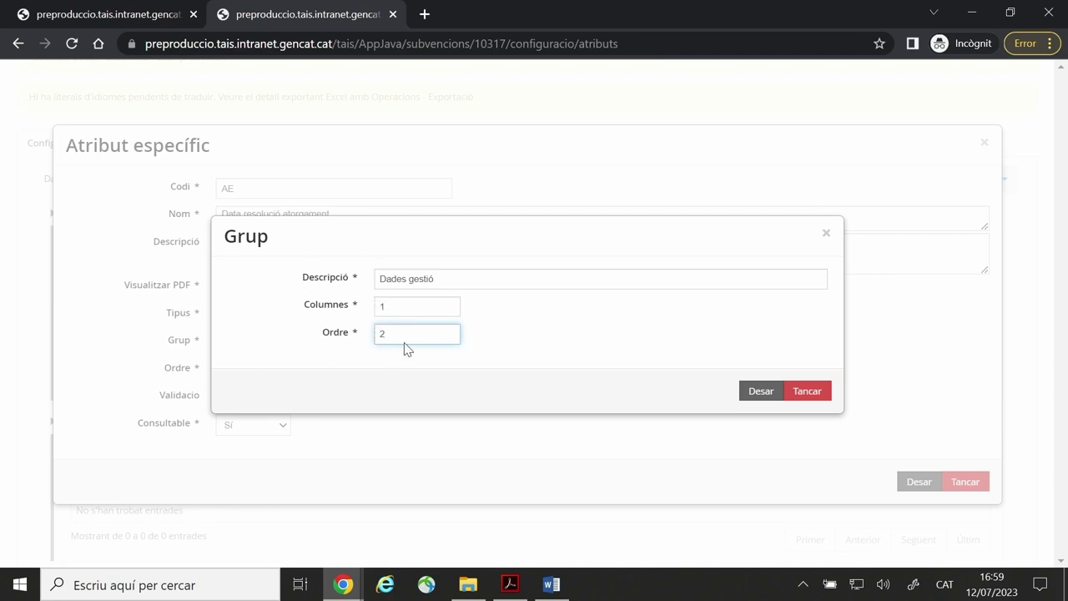
left_click(758, 390)
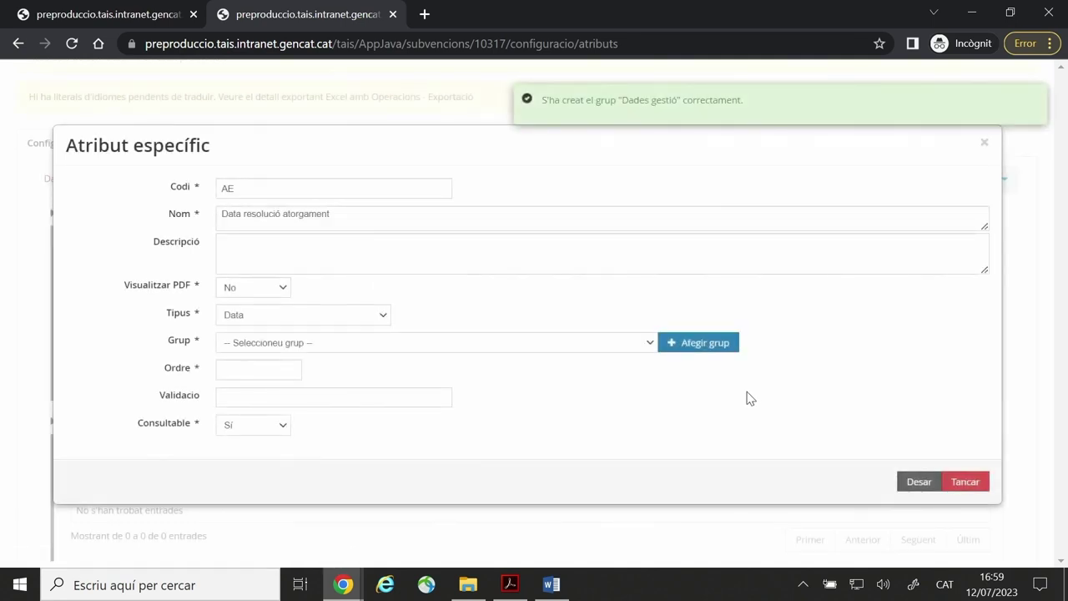
Assign the attribute to the Dades gestió group with order 1, change its code to AE003 and save it.
left_click(423, 345)
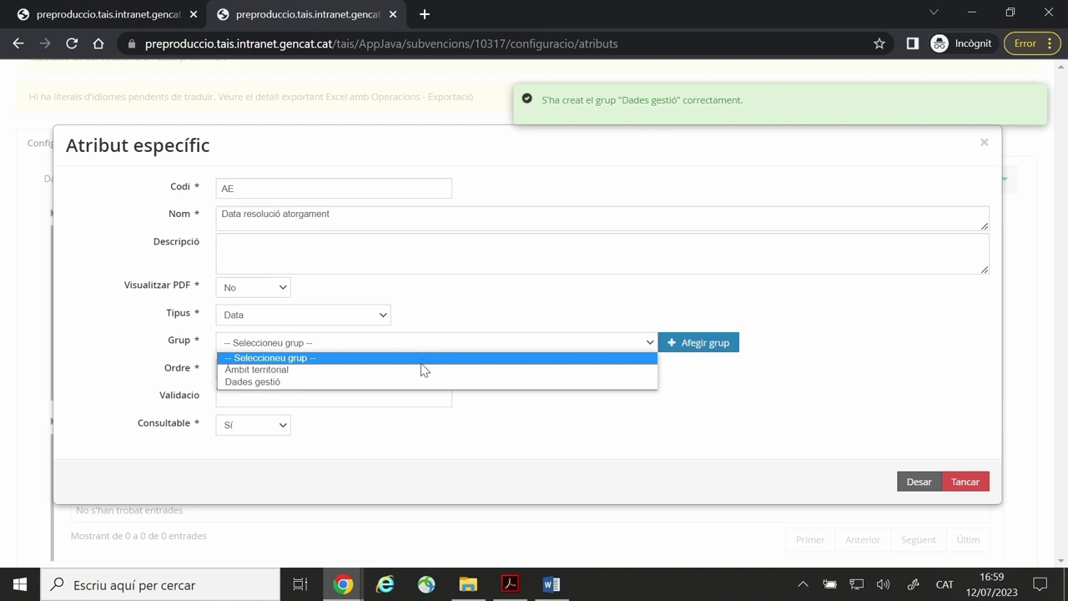
left_click(410, 387)
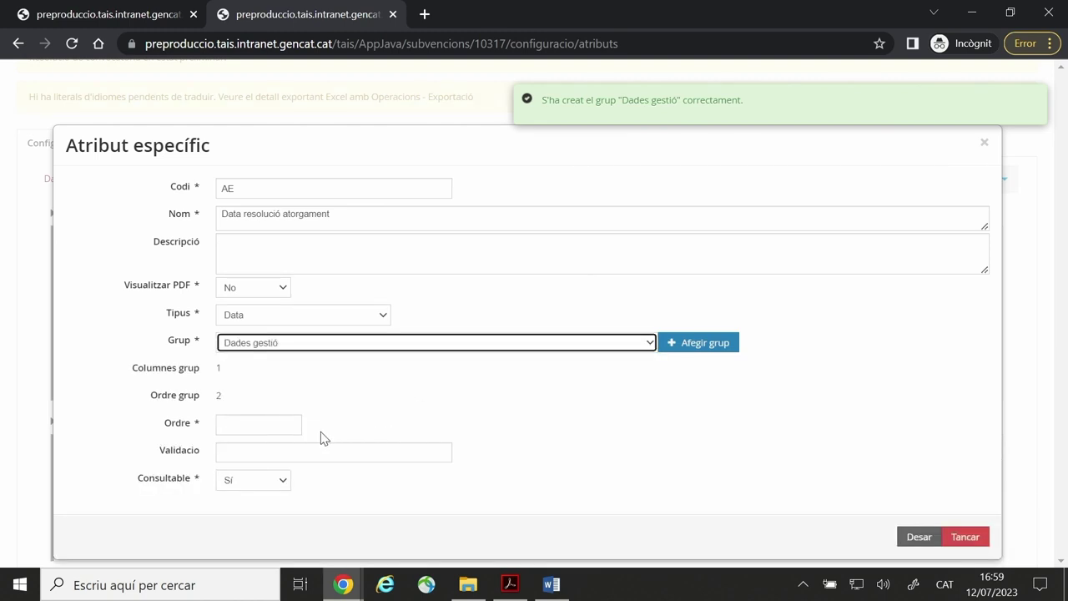
left_click(280, 425)
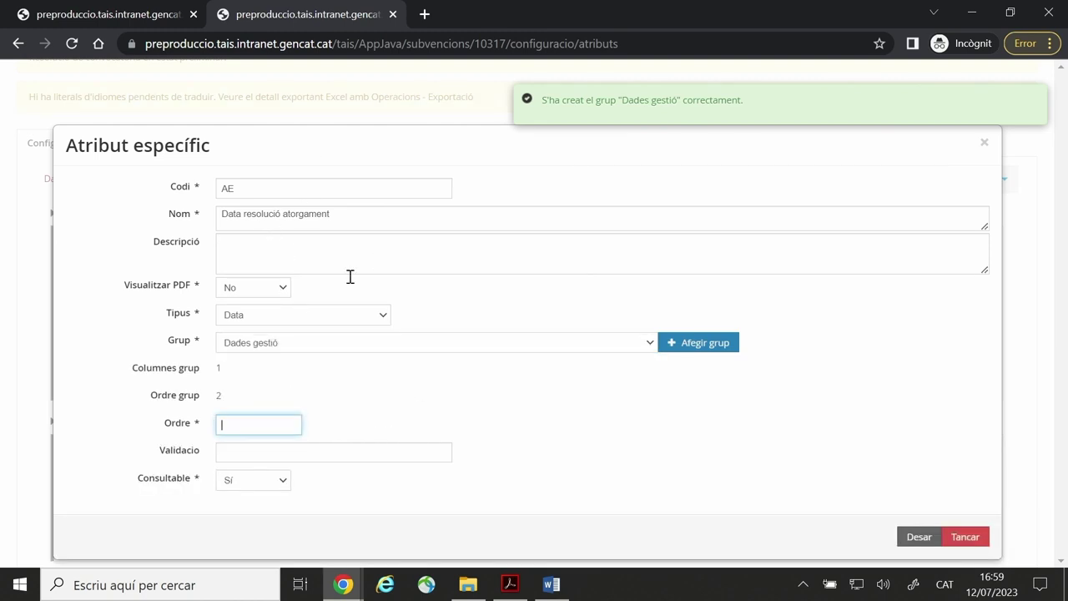
type("1")
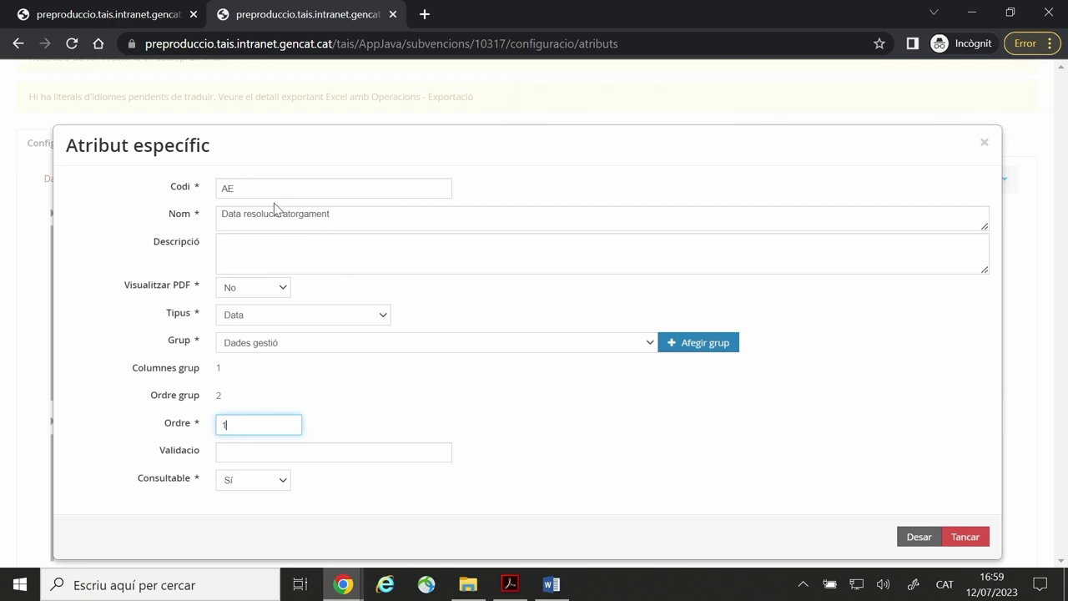
left_click(269, 191)
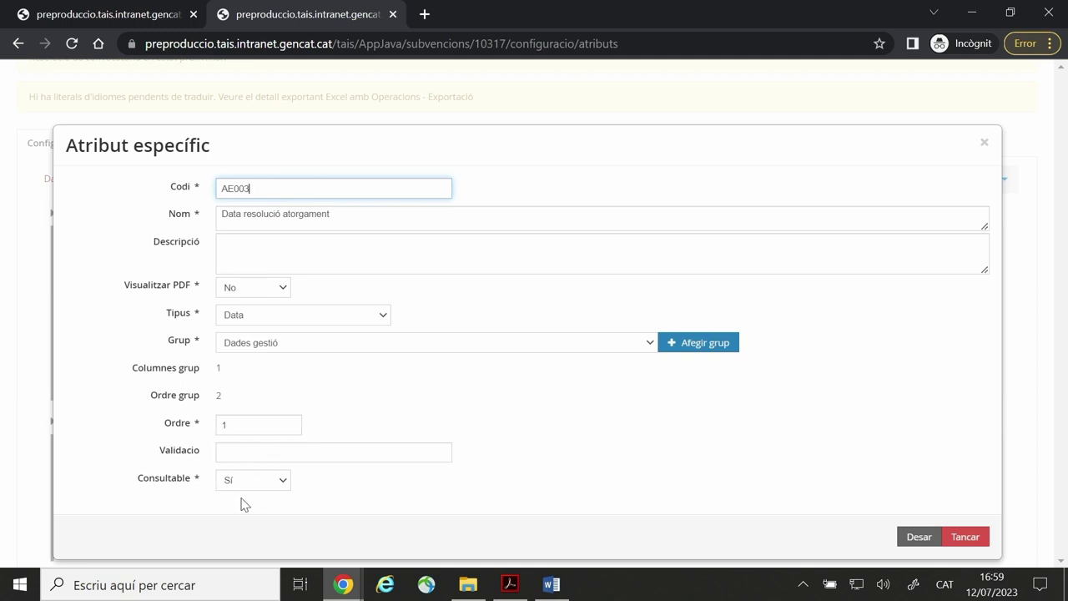
left_click(919, 538)
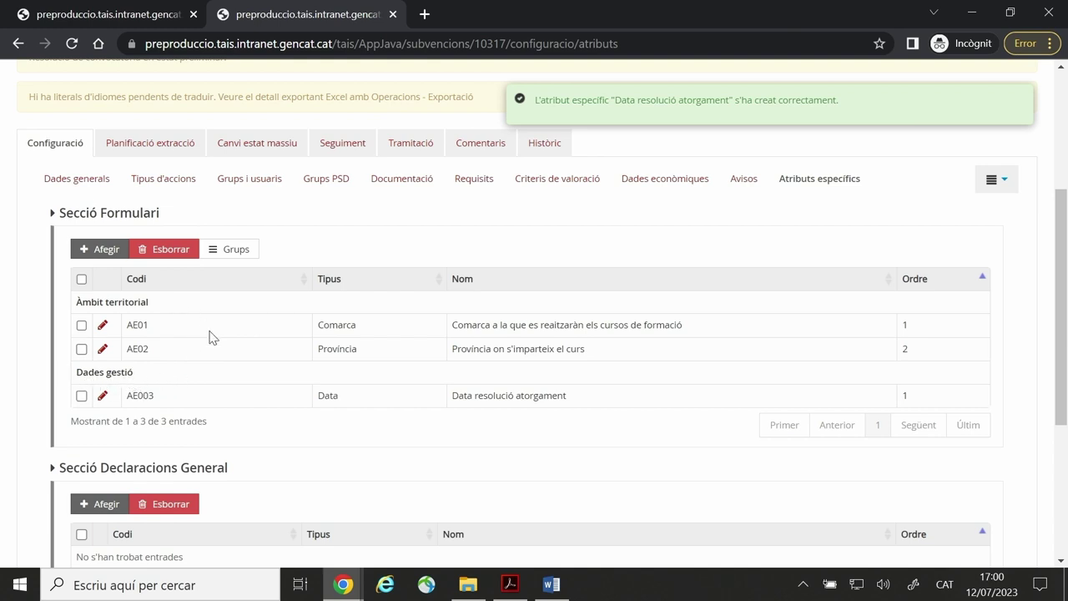
Review the saved settings of attribute AE003 and close it without changes.
left_click(103, 396)
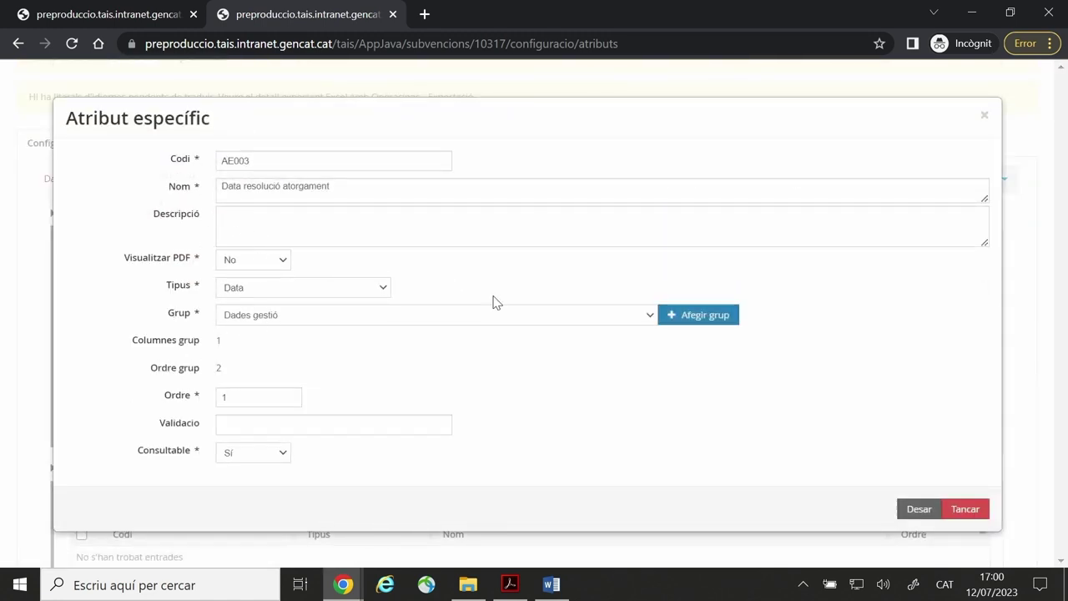
left_click(962, 509)
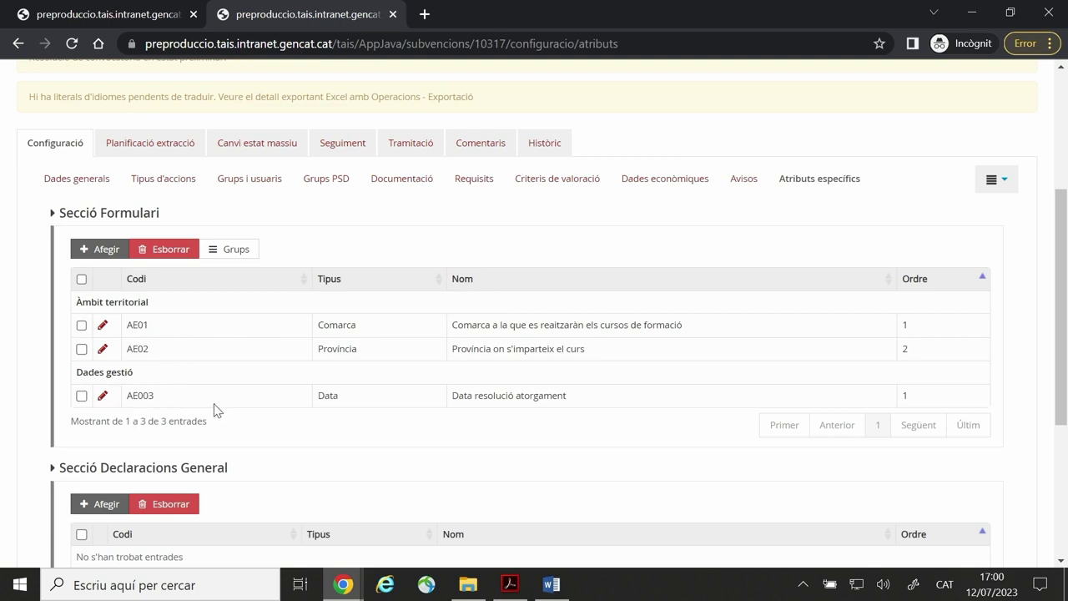
Examine the type and section options for a new attribute in Secció Declaracions General, and close it without saving.
scroll(214, 409, "down", 2)
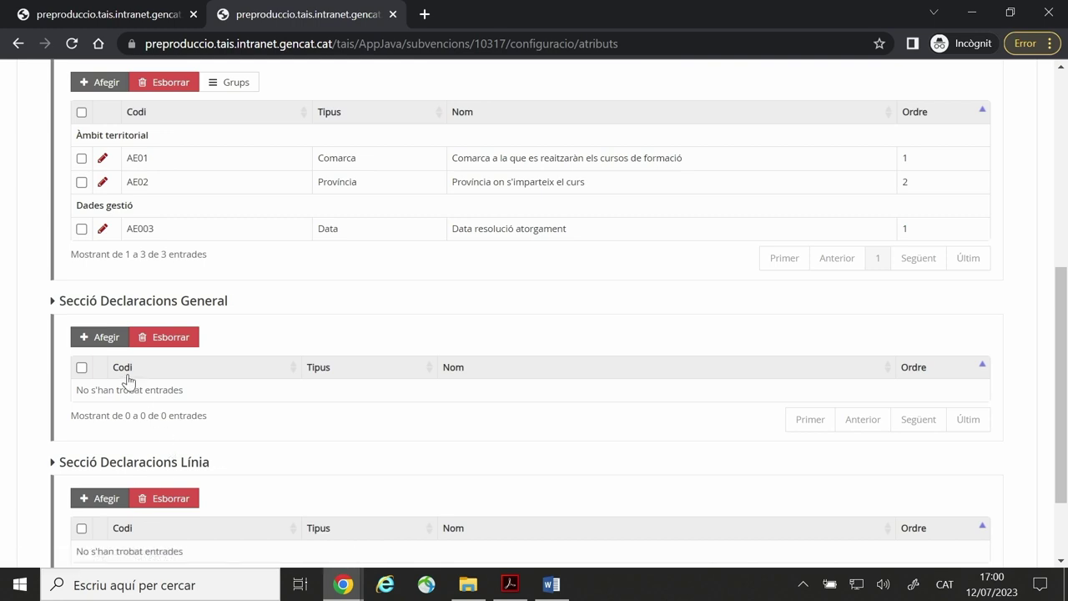
left_click(107, 337)
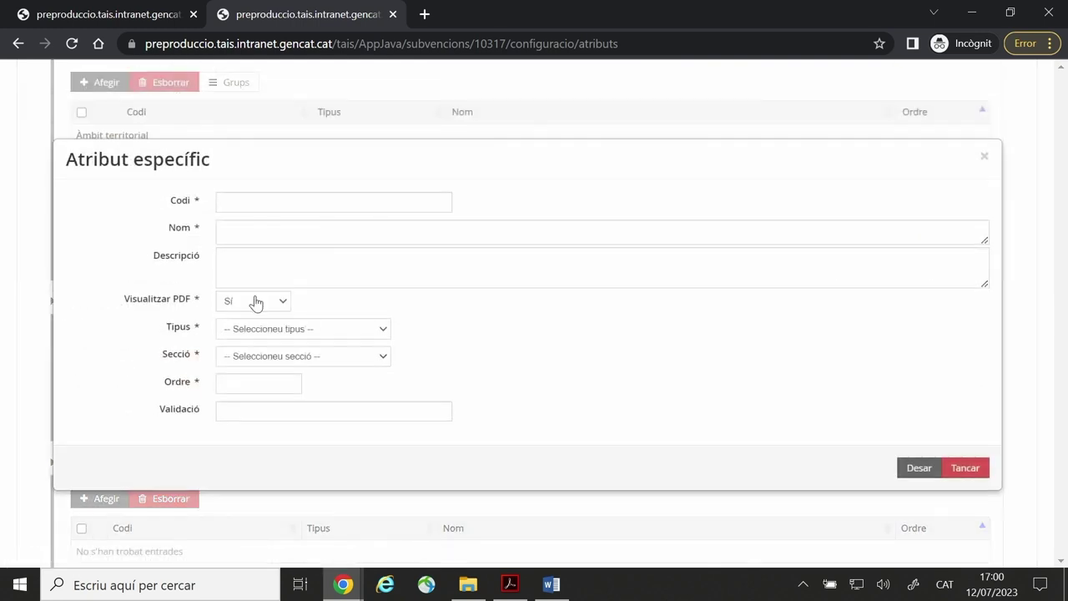
left_click(331, 333)
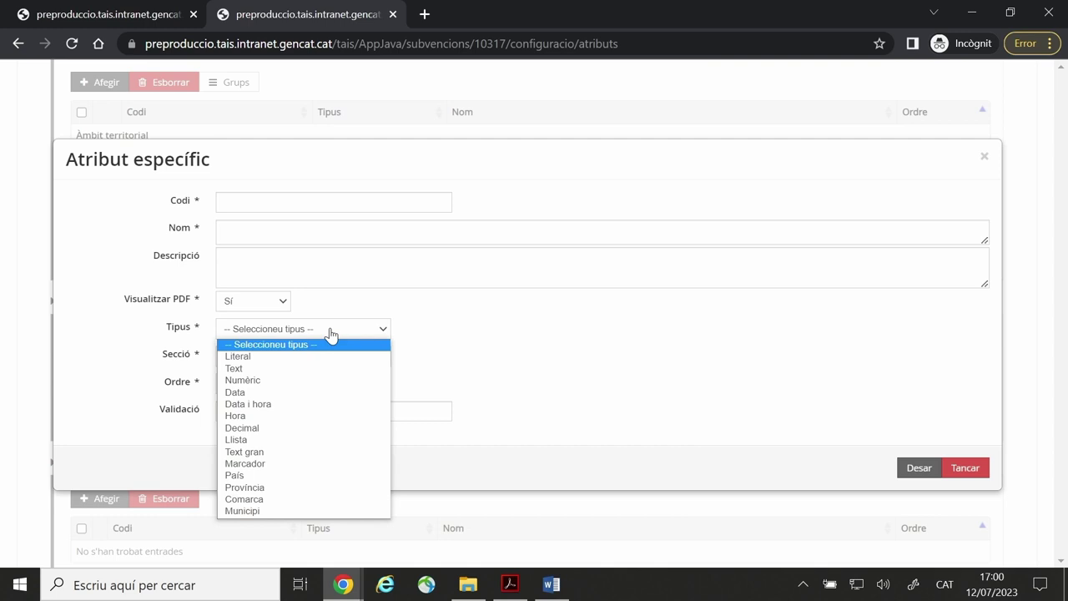
left_click(331, 333)
left_click(351, 360)
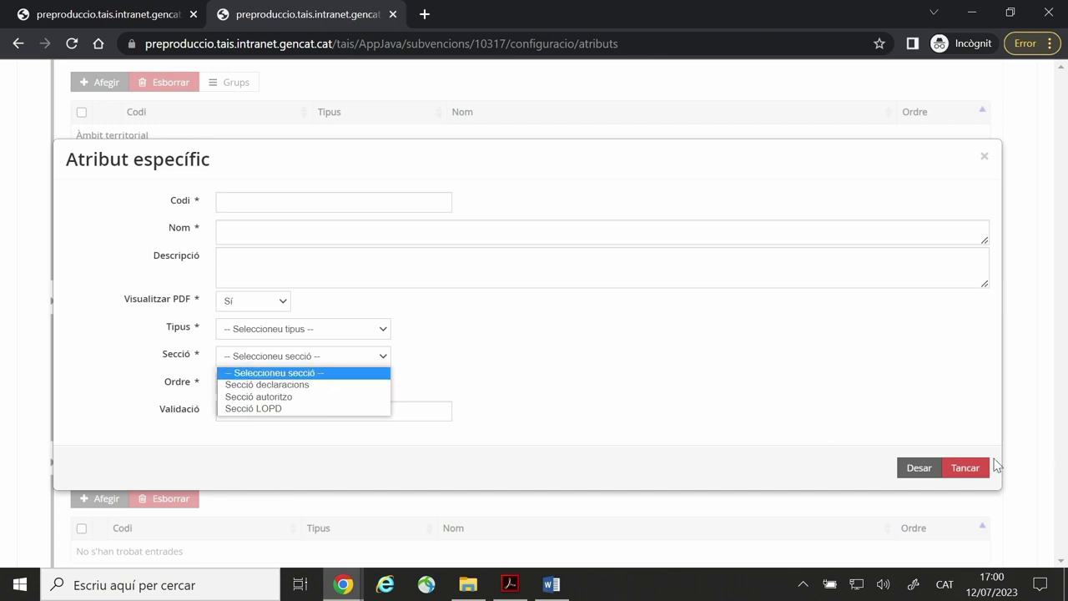
left_click(966, 468)
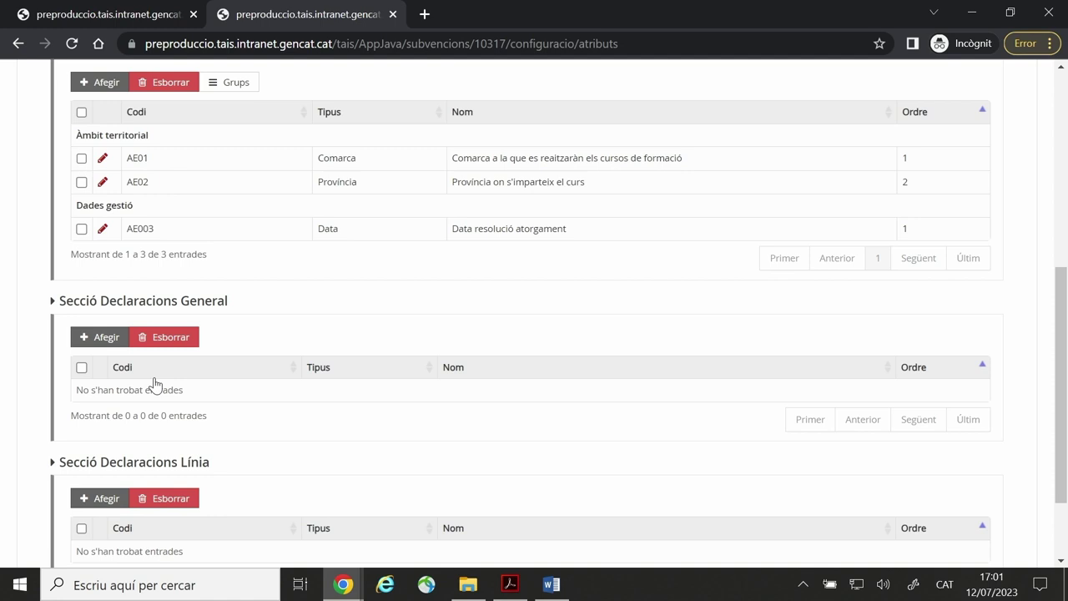
Copy the full name text of attribute DEC05 from Secció Declaracions General in the FORTAIS call.
left_click(141, 10)
scroll(275, 219, "down", 2)
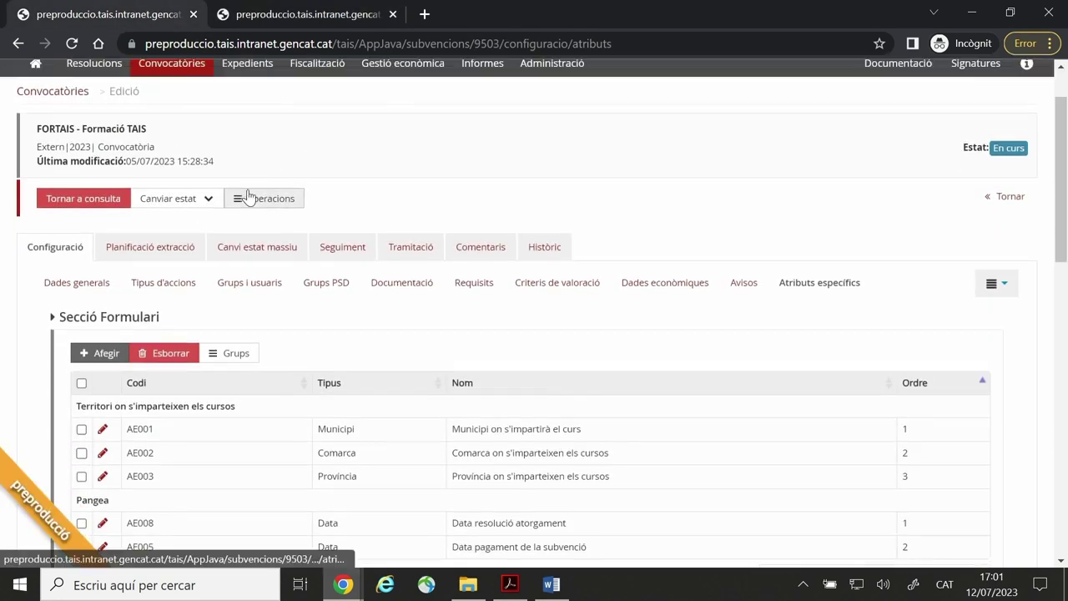
scroll(248, 195, "up", 2)
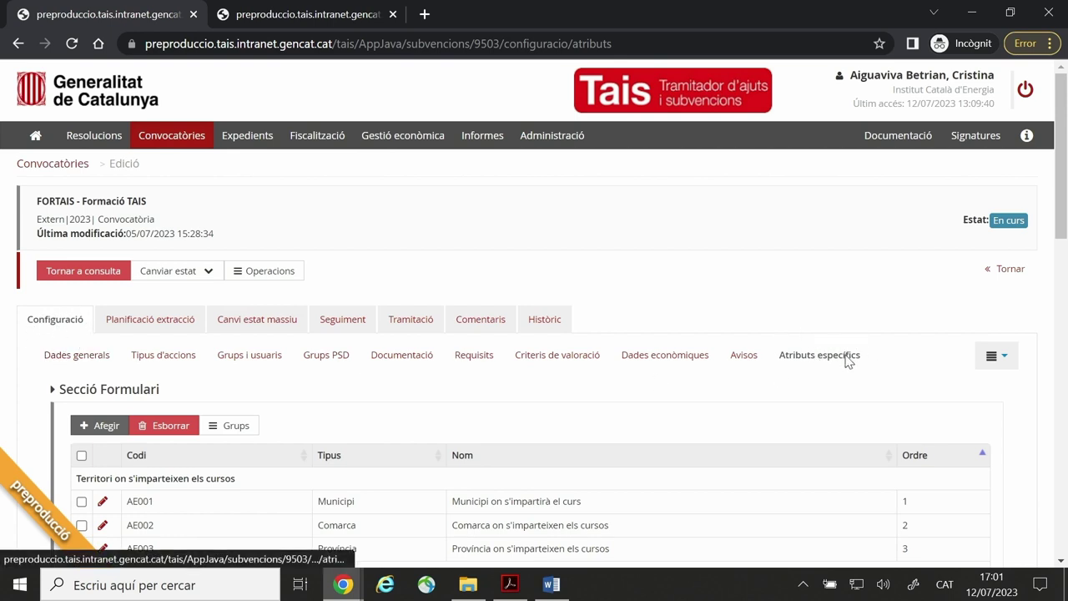
scroll(847, 359, "down", 3)
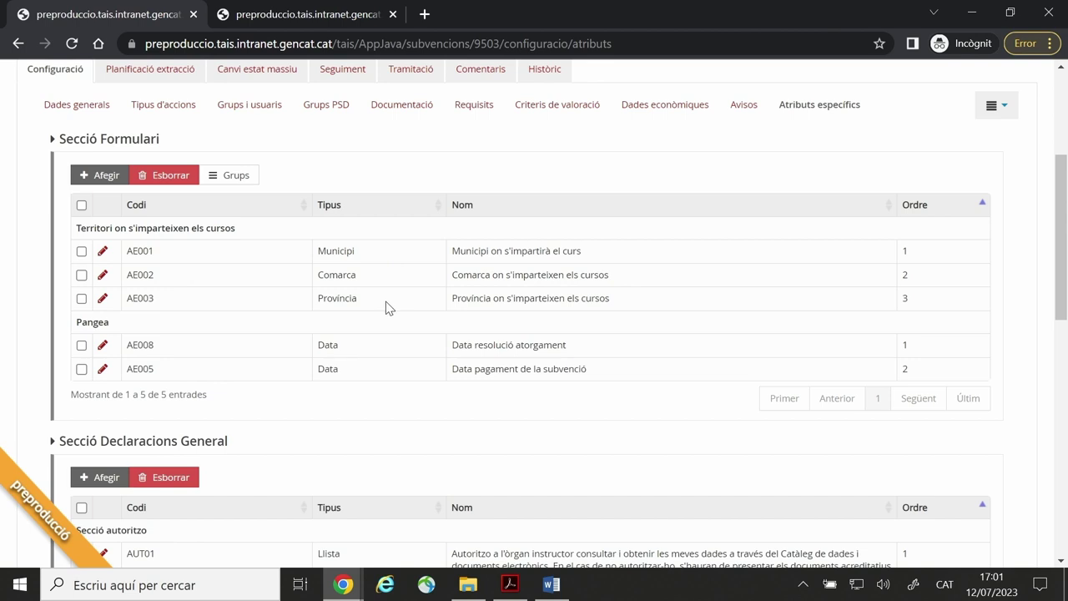
scroll(385, 301, "down", 3)
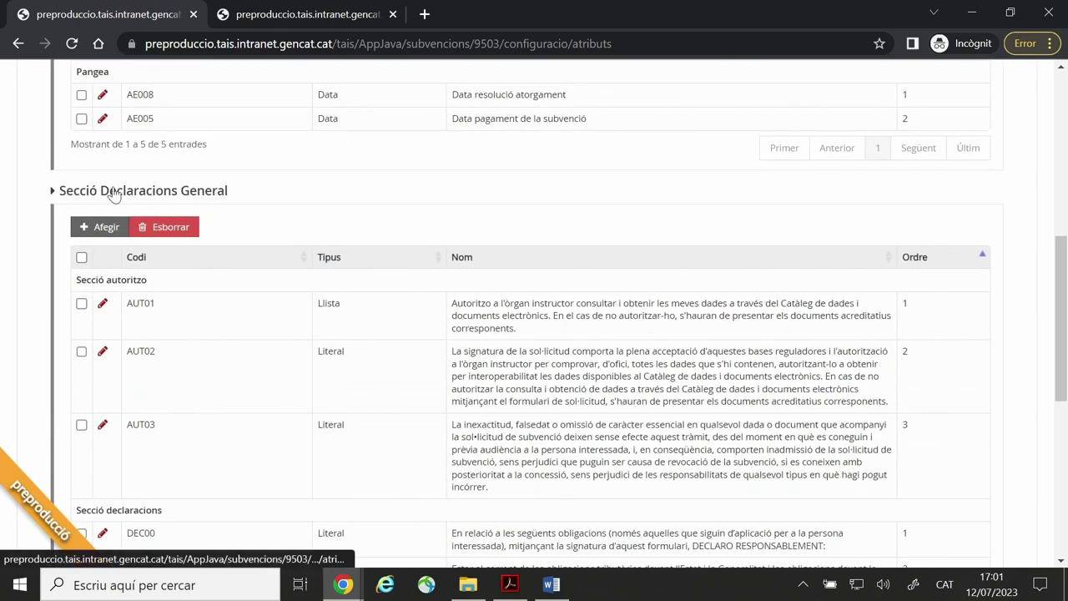
scroll(273, 265, "down", 1)
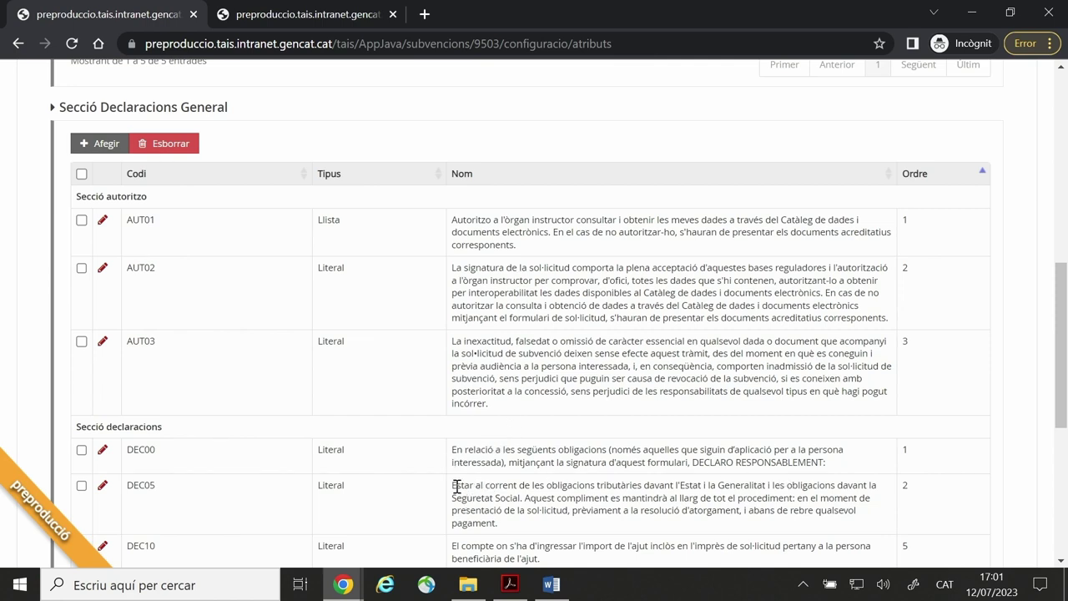
left_click_drag(453, 486, 785, 514)
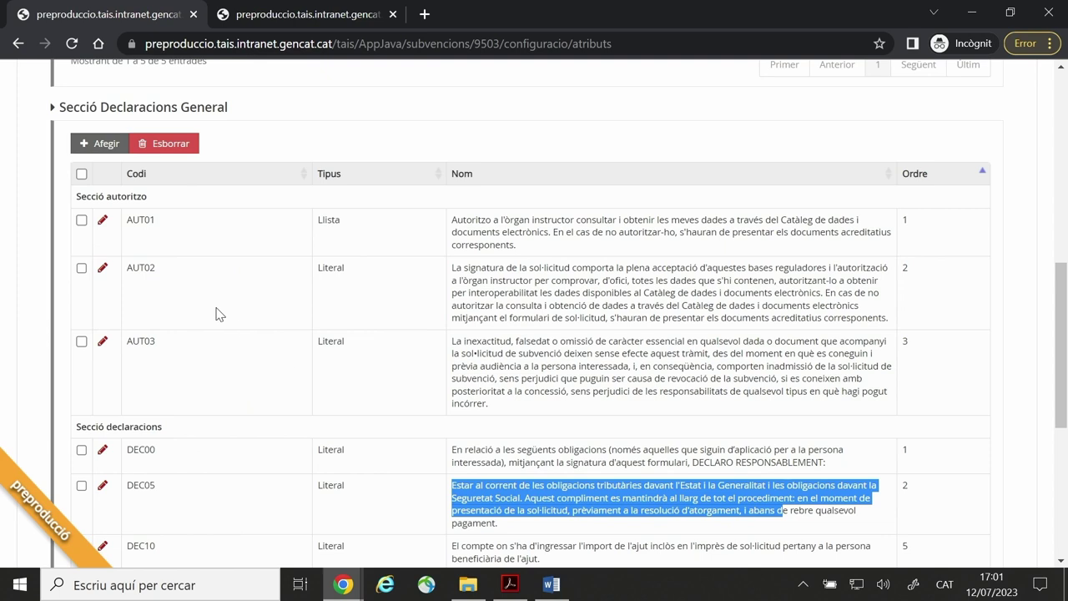
left_click(486, 499)
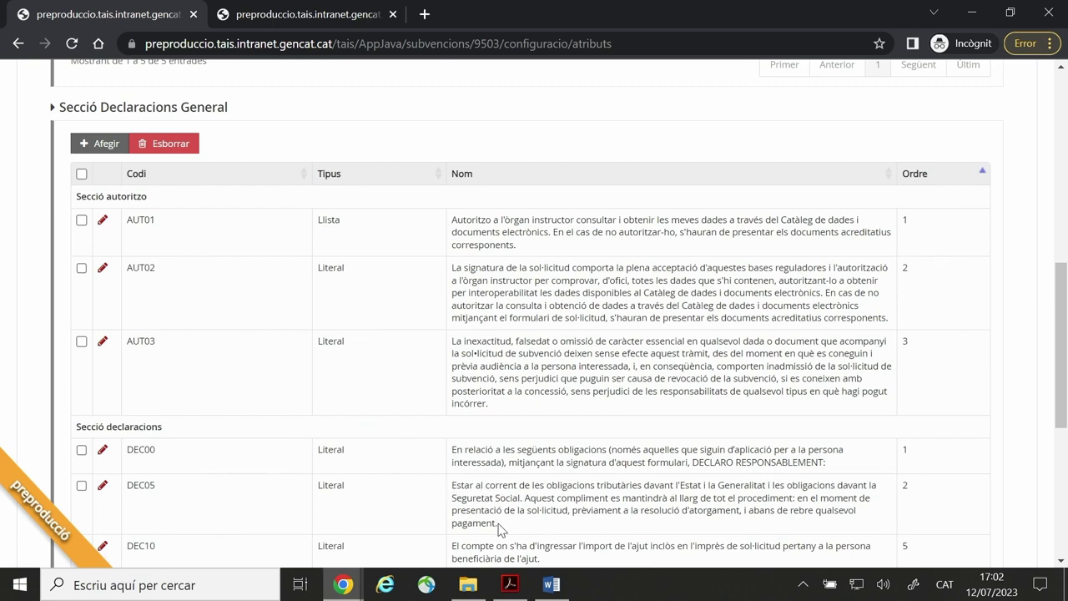
left_click_drag(454, 485, 536, 540)
key("ctrl+c")
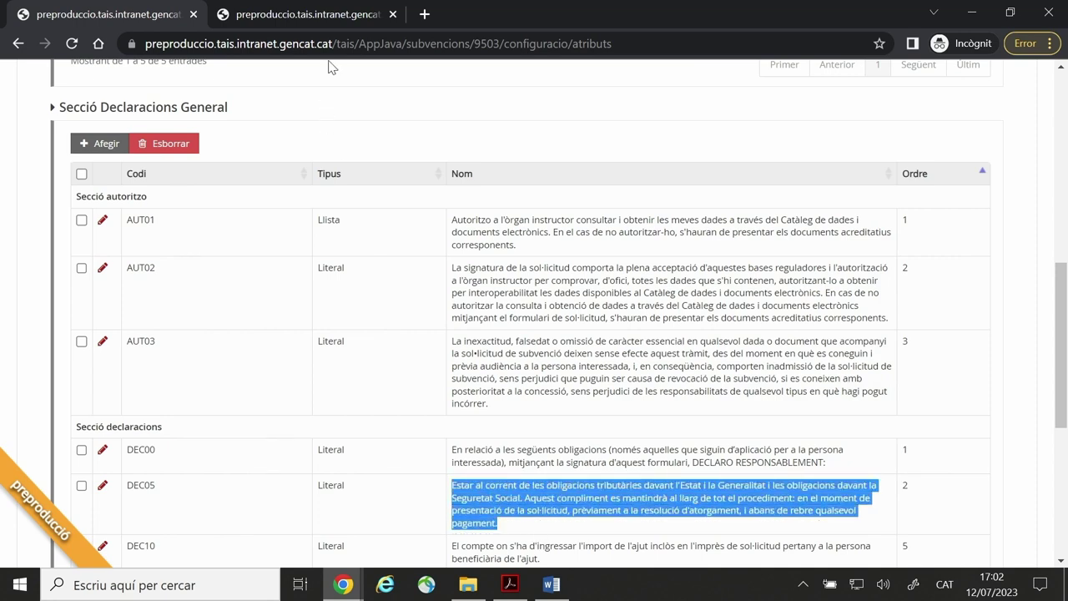
In call FOR321, start a new attribute in Secció Declaracions General and paste the copied DEC05 text as its name.
left_click(344, 17)
scroll(161, 288, "up", 3)
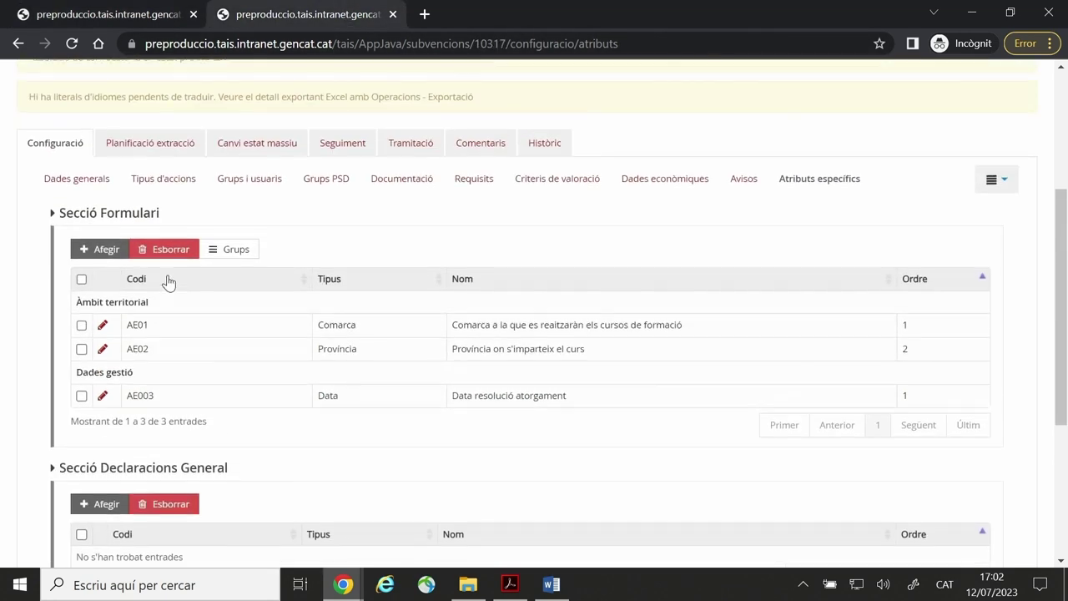
scroll(106, 197, "up", 1)
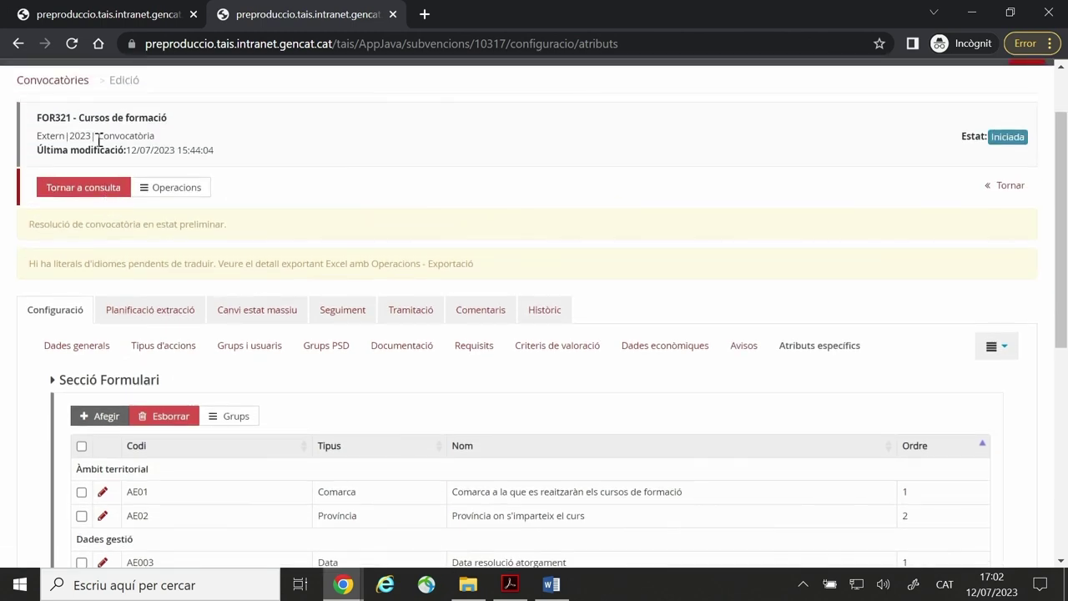
left_click_drag(37, 118, 189, 127)
scroll(214, 268, "down", 2)
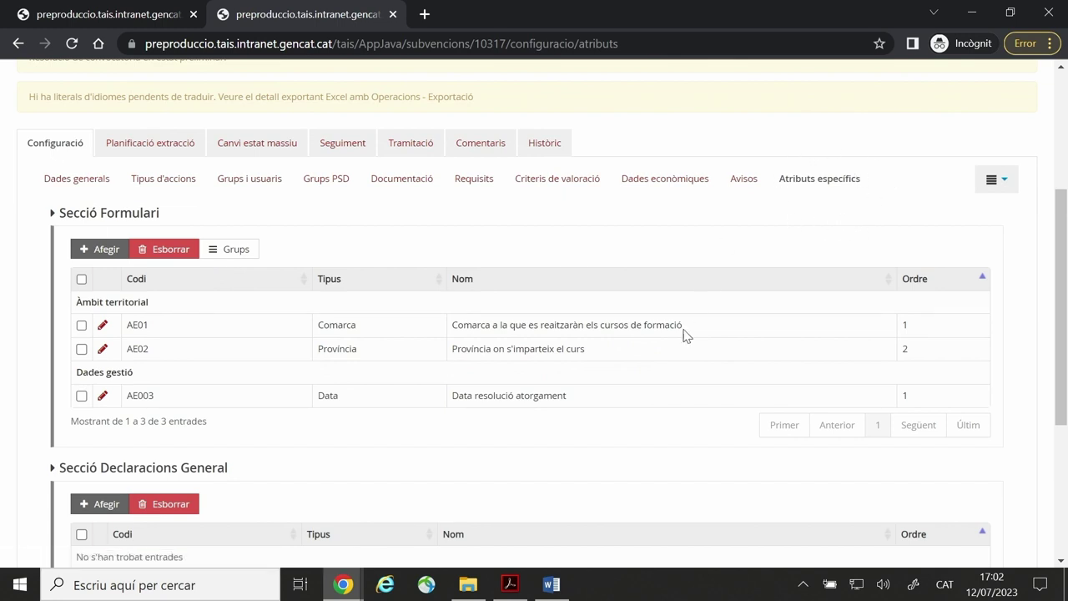
scroll(675, 345, "down", 1)
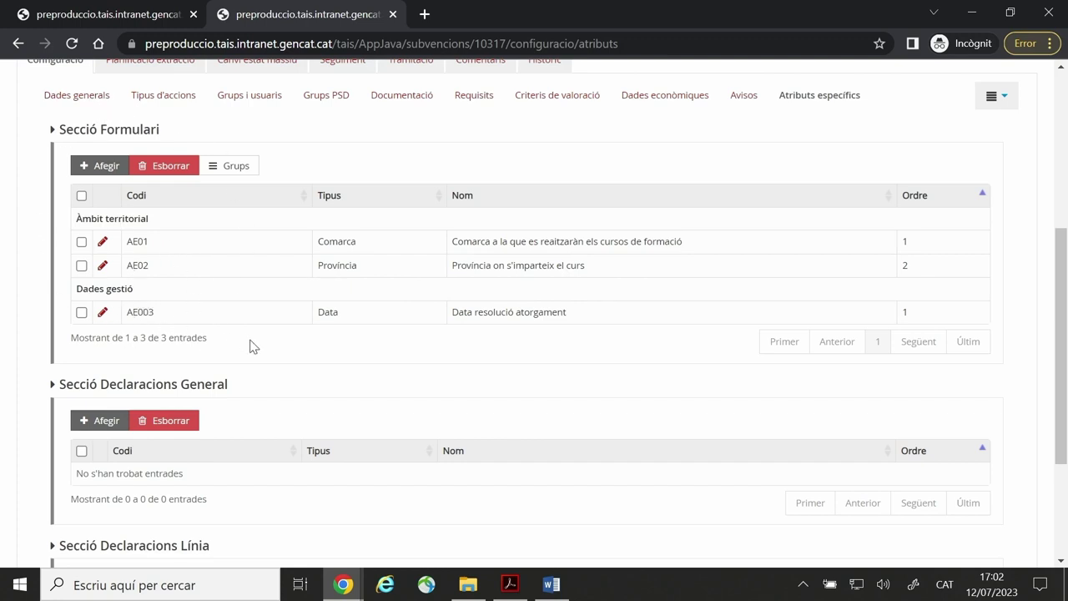
scroll(251, 341, "down", 1)
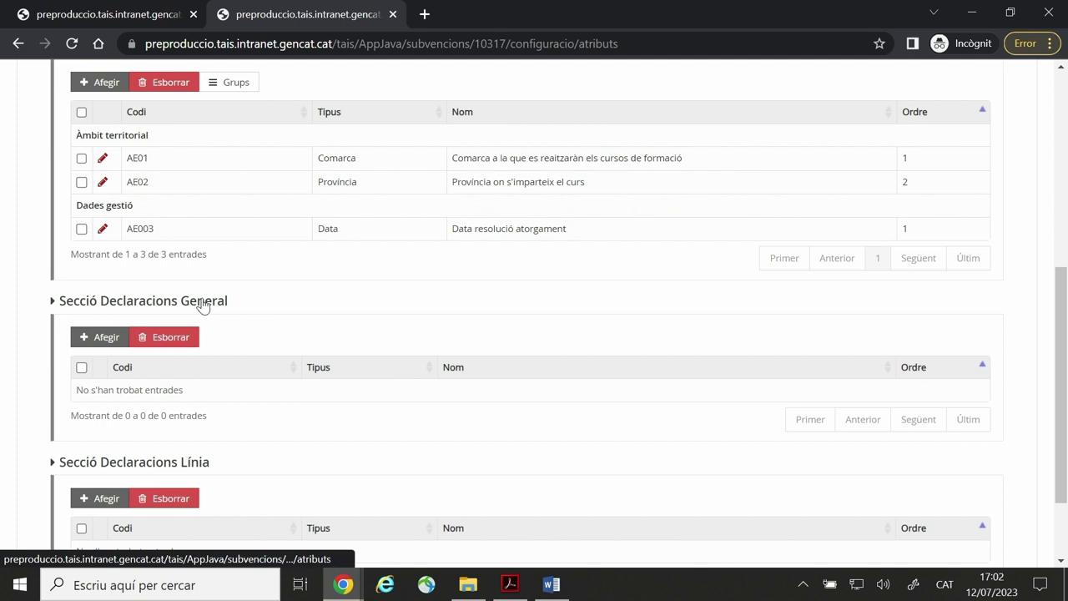
left_click(99, 338)
left_click(237, 233)
key("ctrl+v")
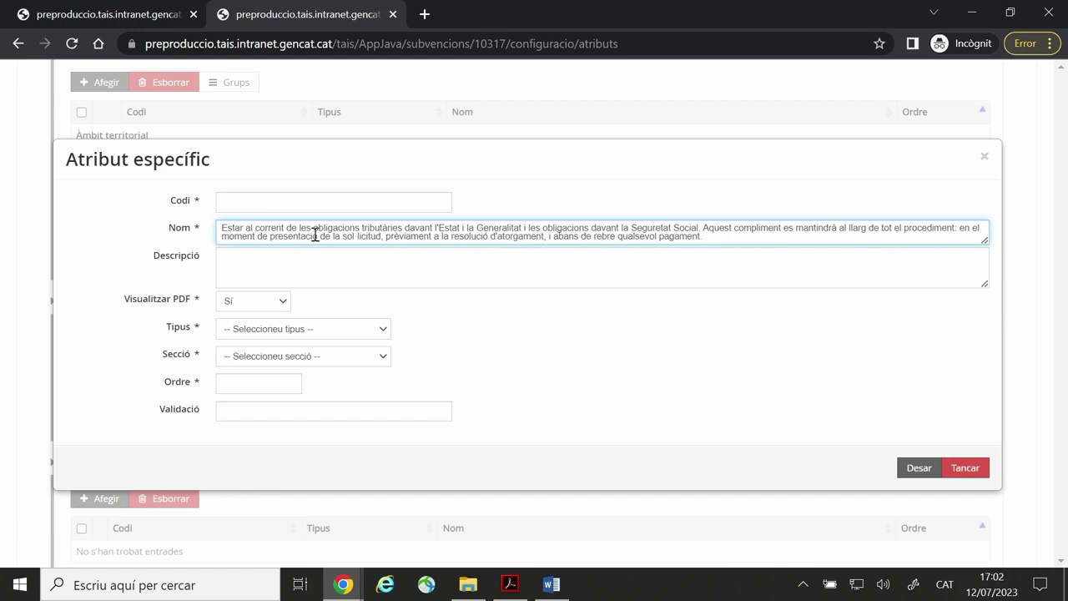
Set the new attribute's code to AE005 and its type to Literal.
left_click(376, 200)
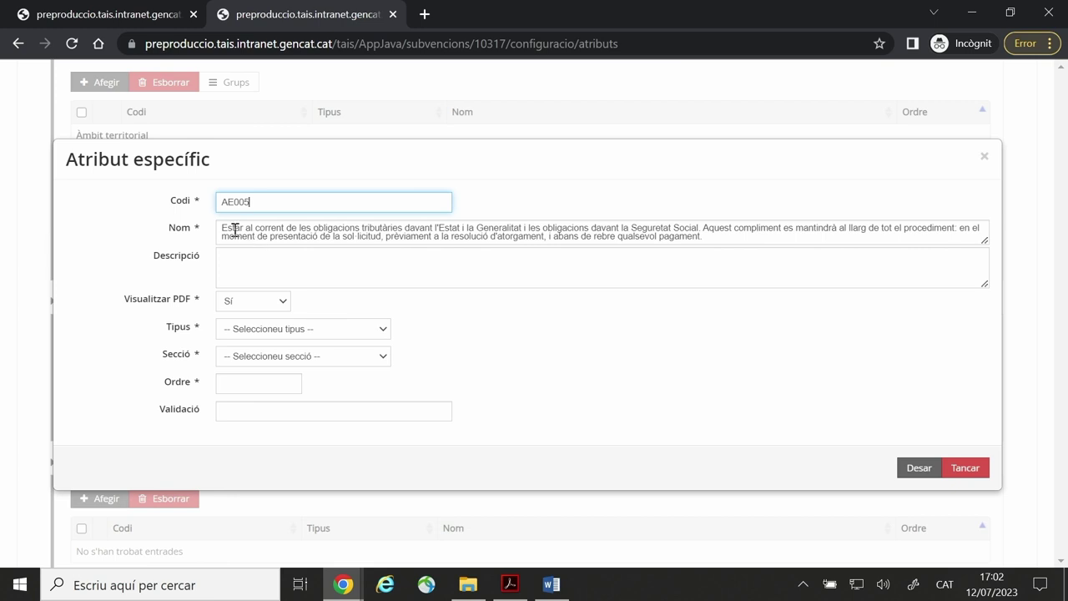
left_click_drag(222, 226, 246, 227)
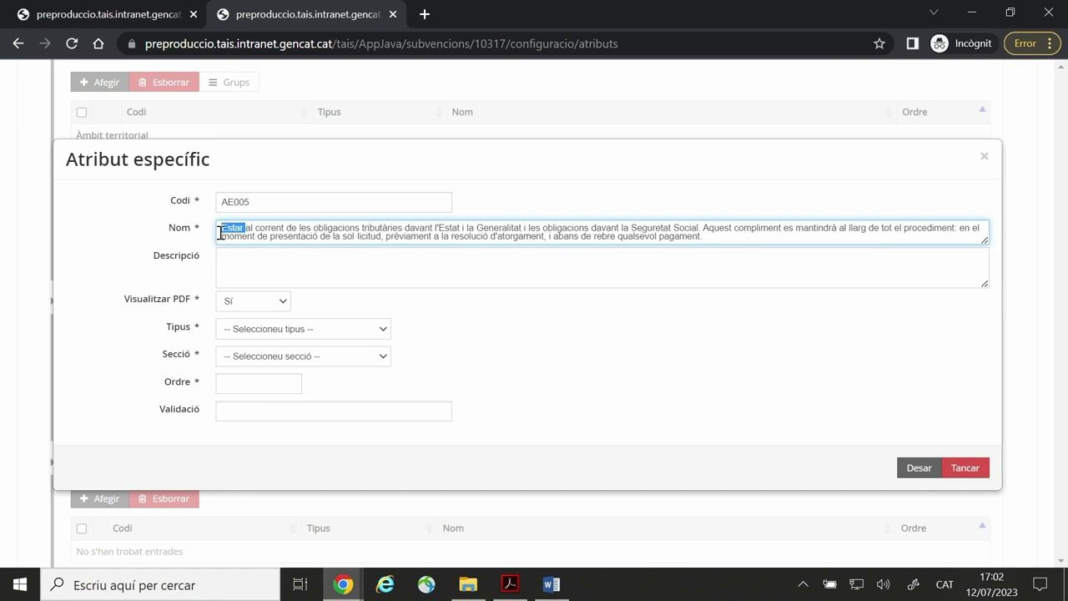
left_click(263, 272)
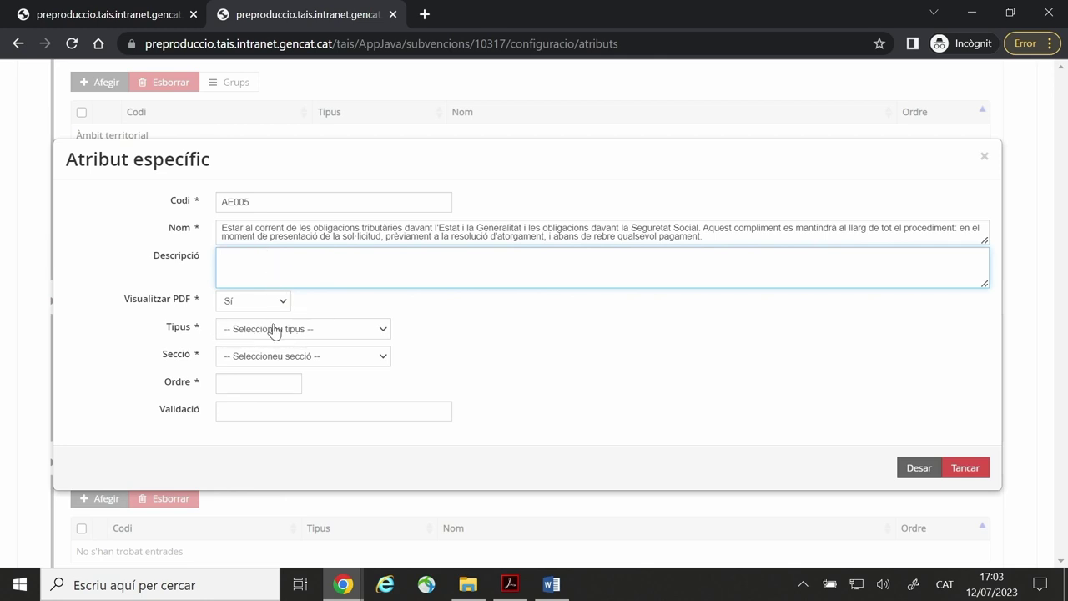
left_click(333, 331)
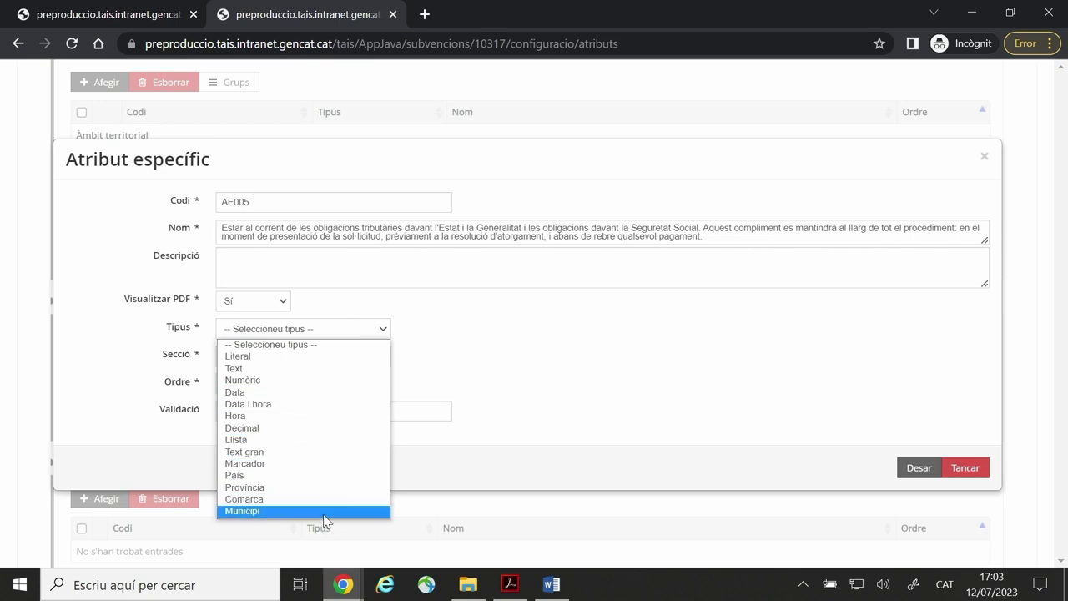
left_click(309, 464)
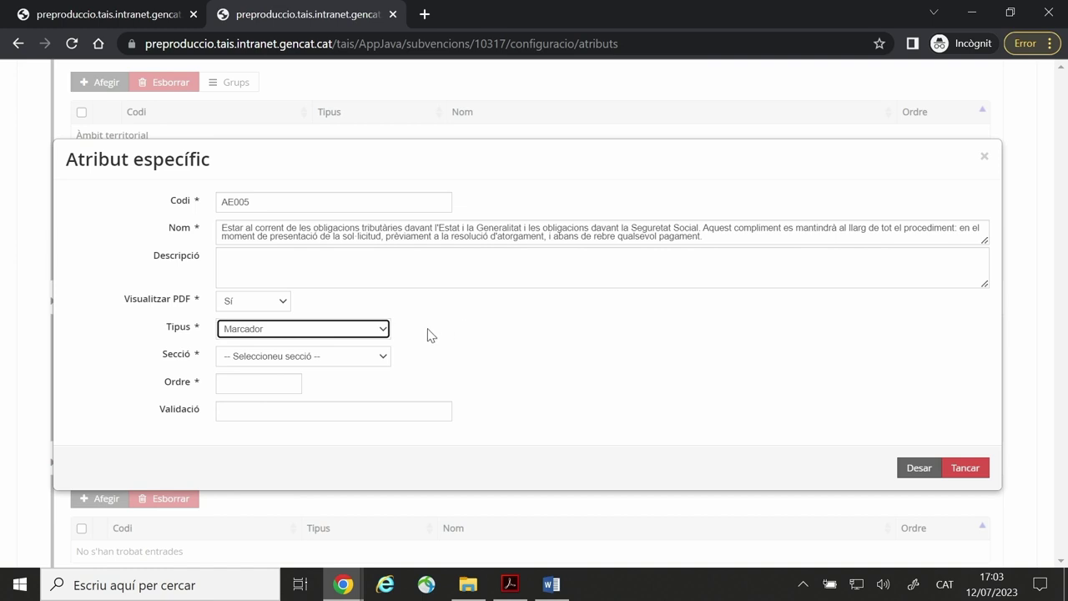
left_click(369, 328)
left_click(354, 356)
Assign attribute AE005 to Secció declaracions with order 1, leave the validation empty and save it.
left_click(349, 360)
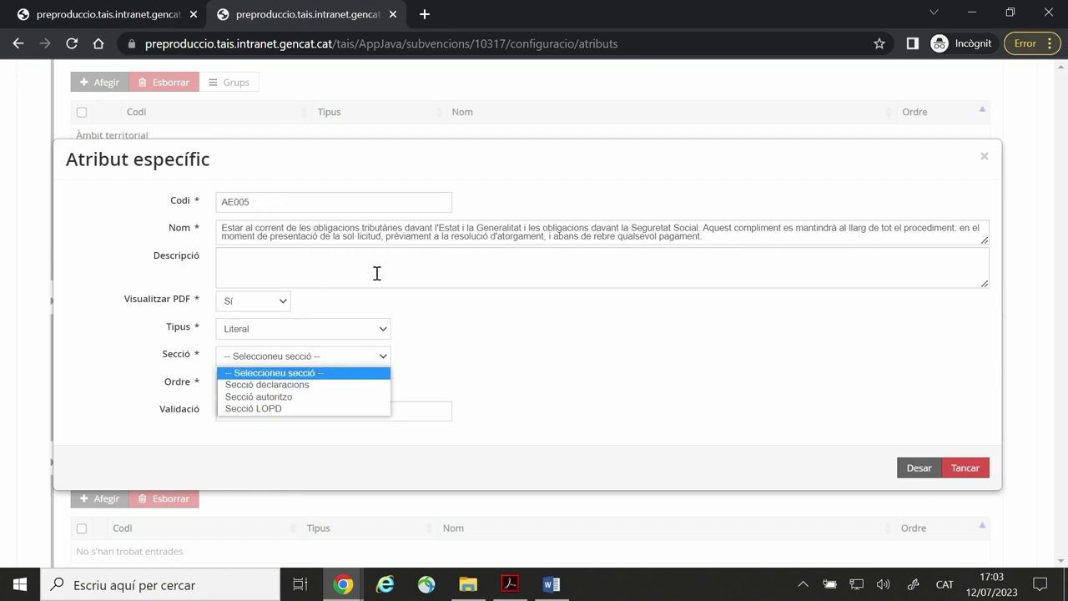
left_click(262, 386)
left_click(263, 381)
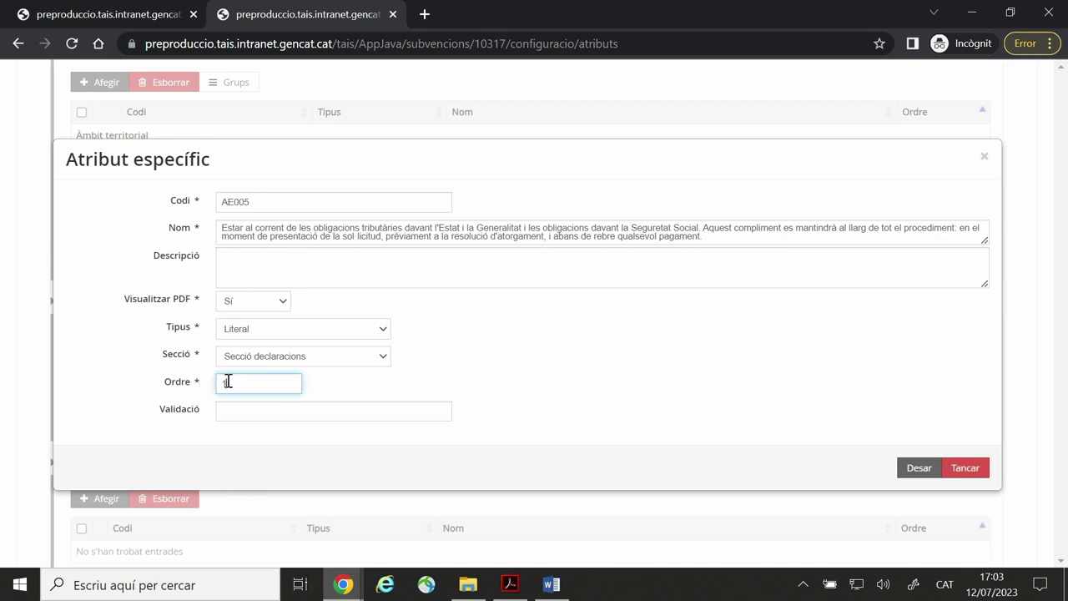
left_click(225, 411)
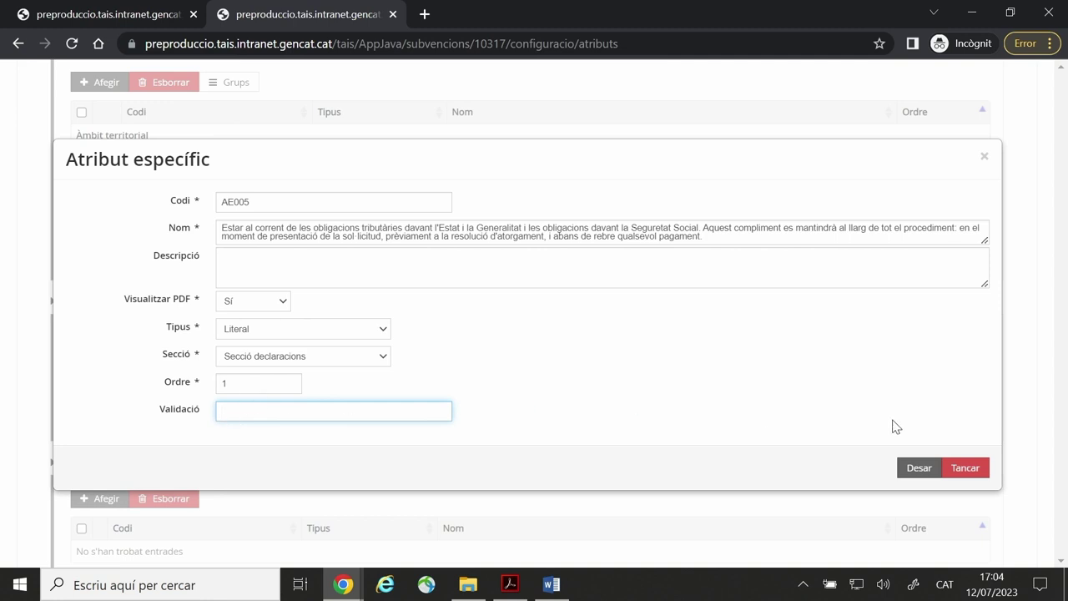
left_click(915, 469)
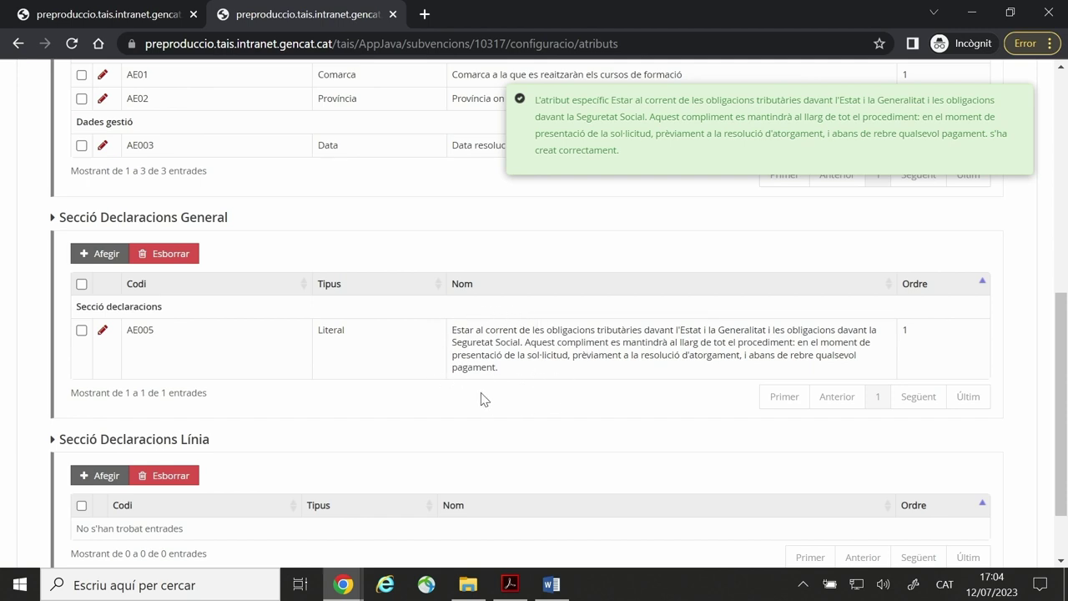
Copy the full name text of attribute AUT01 from Secció autoritzo in the FORTAIS call.
left_click(147, 16)
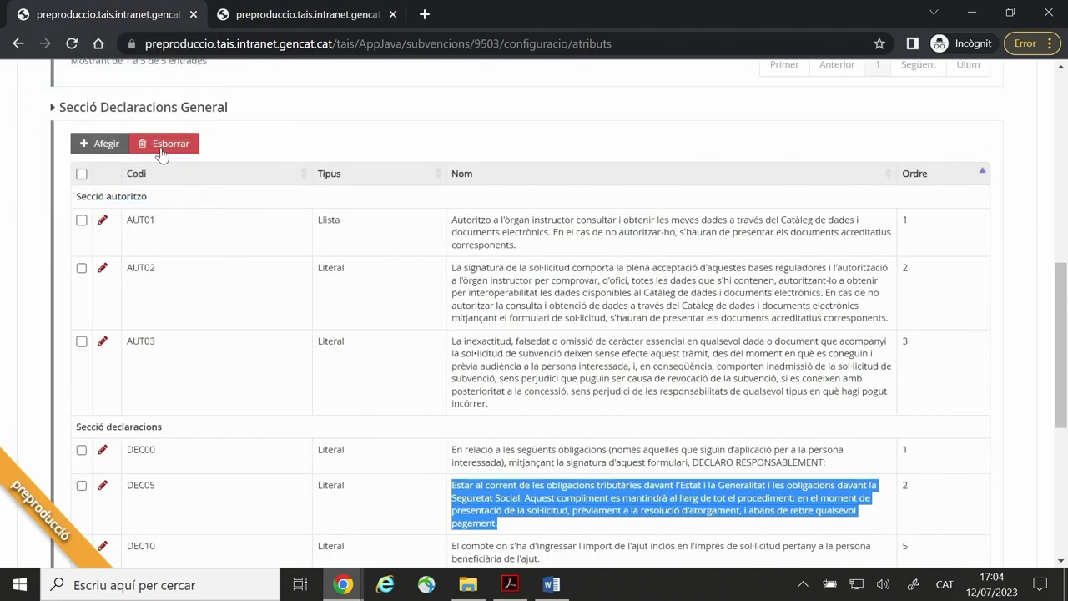
left_click(527, 245)
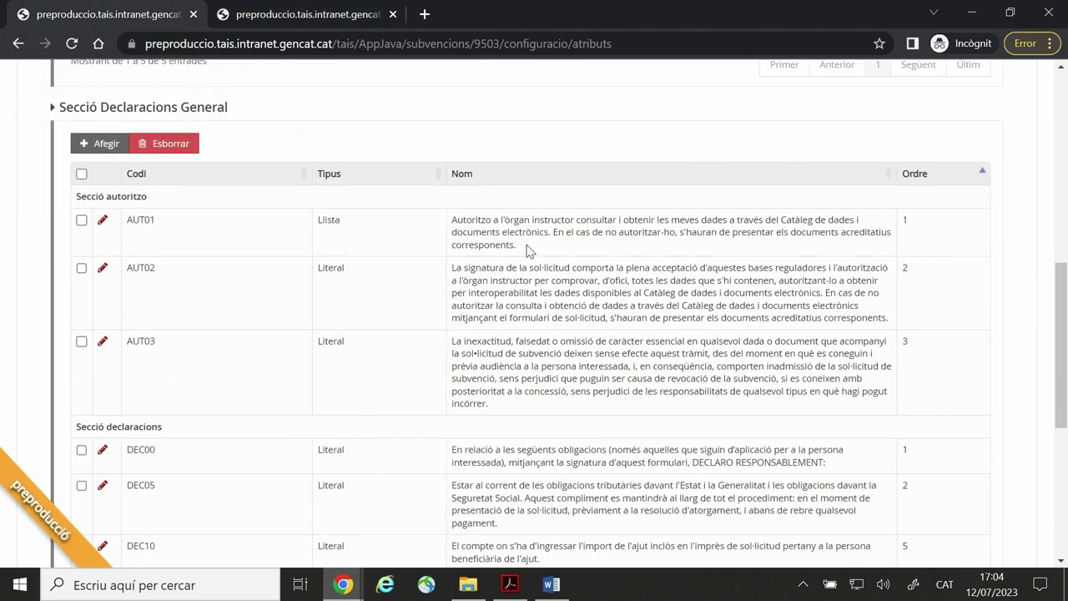
left_click_drag(517, 245, 435, 219)
key("ctrl+c")
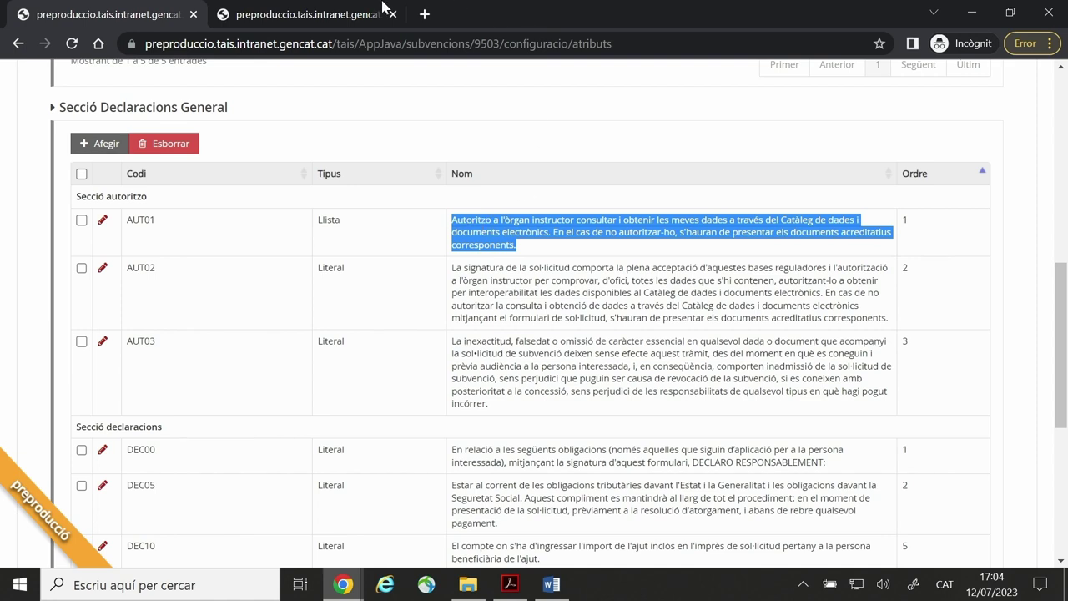
In call FOR321, start another Secció Declaracions General attribute with the copied AUT01 text as its name and code AE006.
left_click(349, 14)
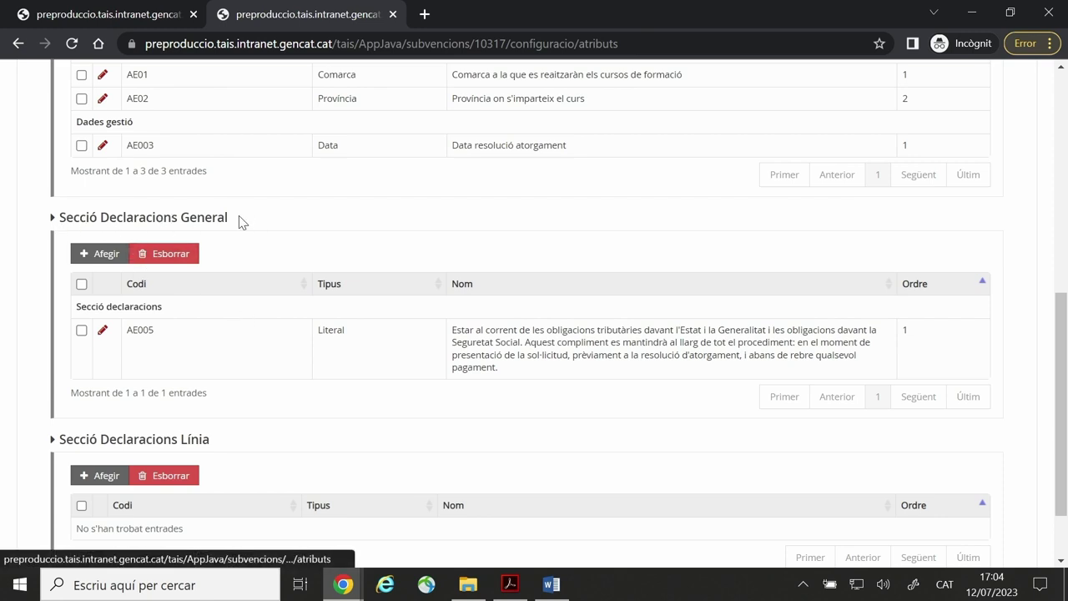
left_click(107, 255)
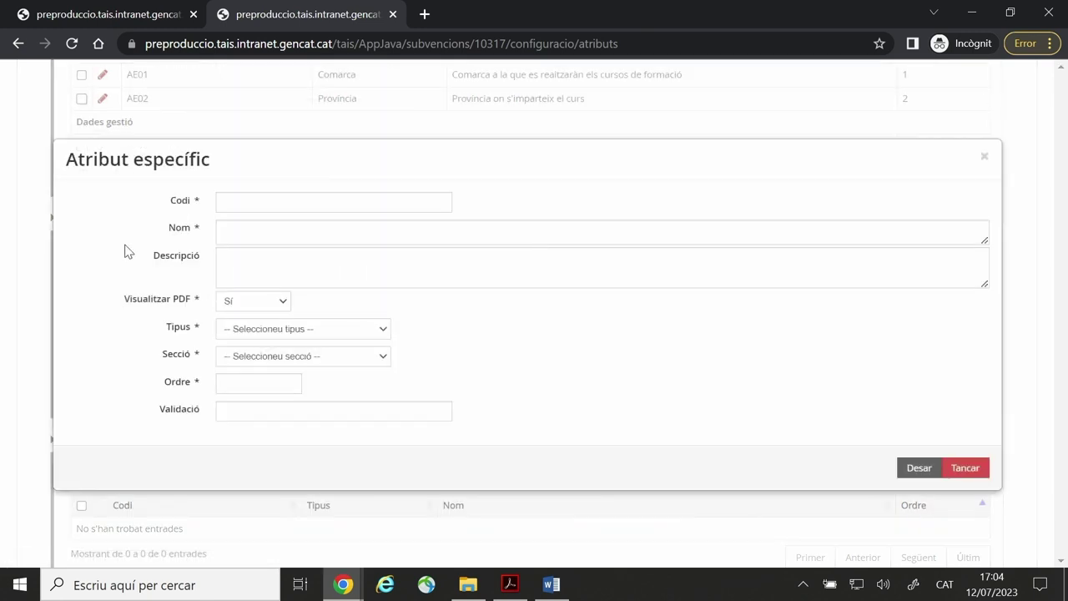
left_click(250, 225)
key("ctrl+v")
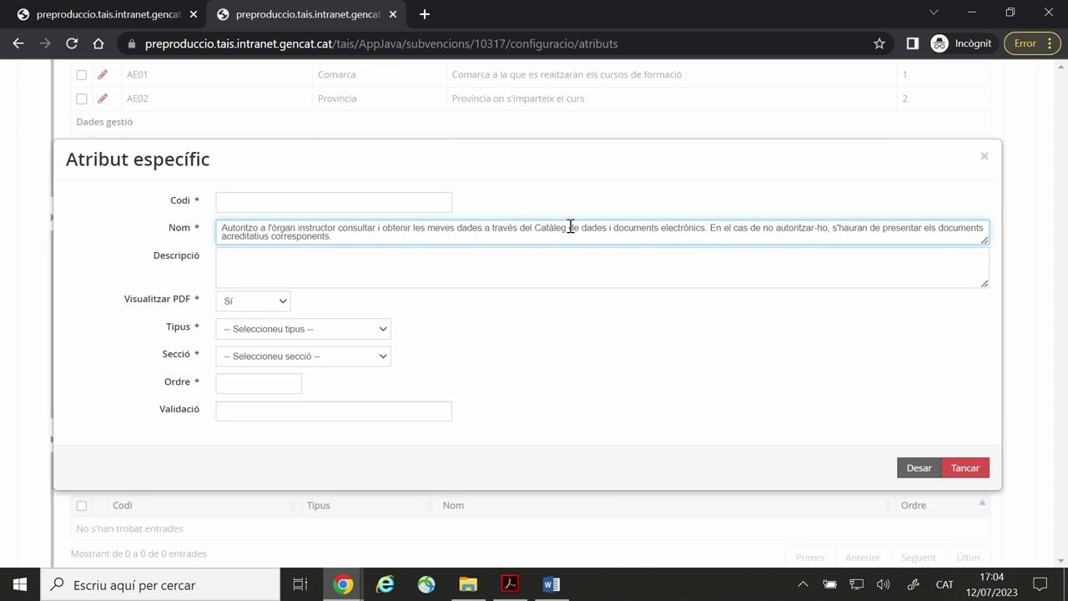
left_click(293, 200)
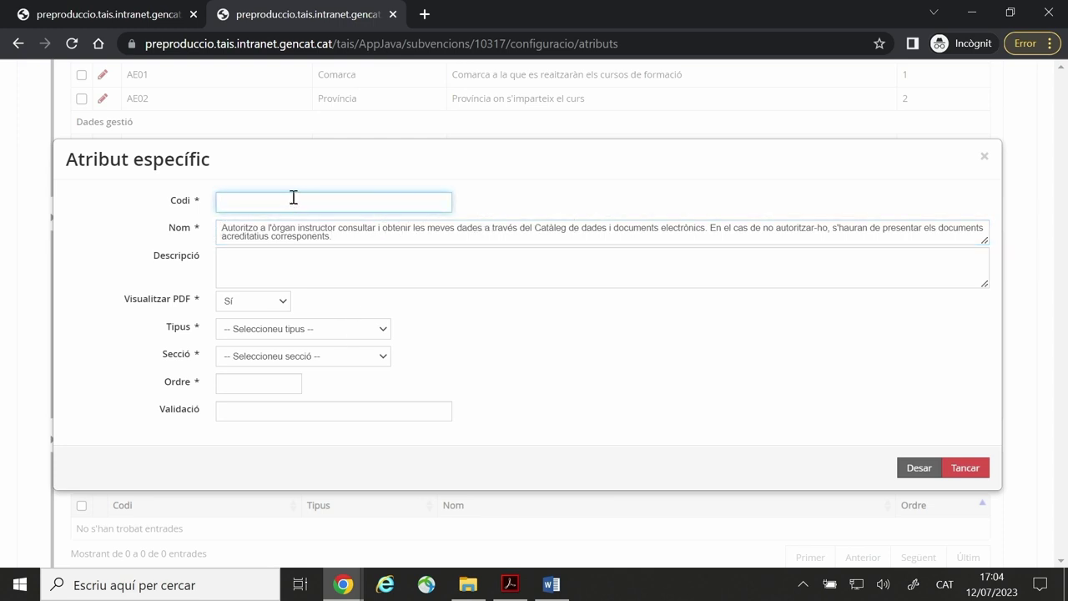
type("AE006")
Set attribute AE006 to type Llista with the values Sí|No and assign it to Secció autoritzo.
left_click(365, 331)
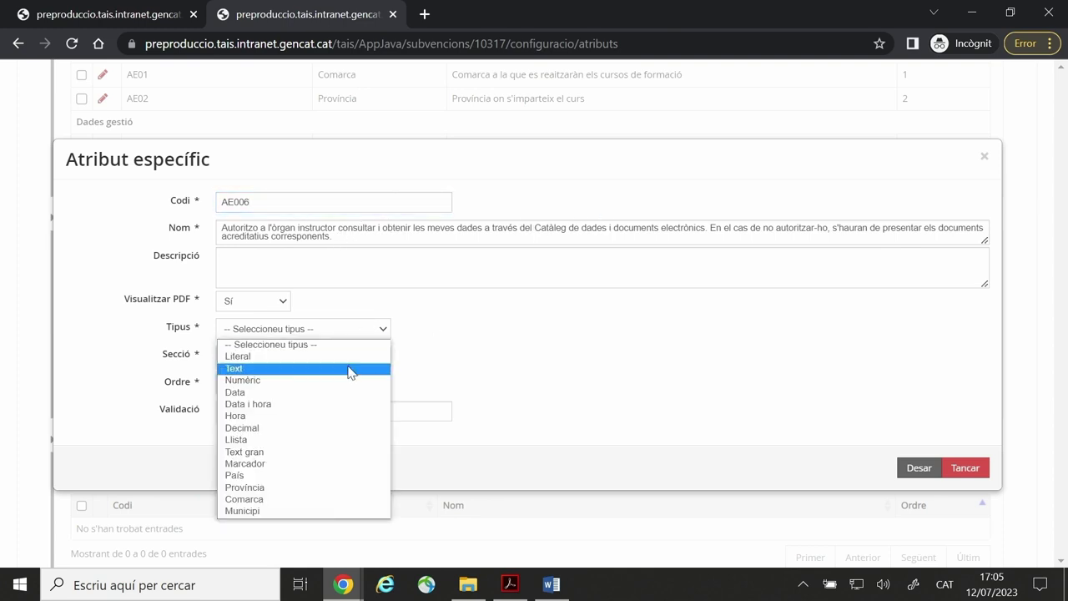
left_click(337, 440)
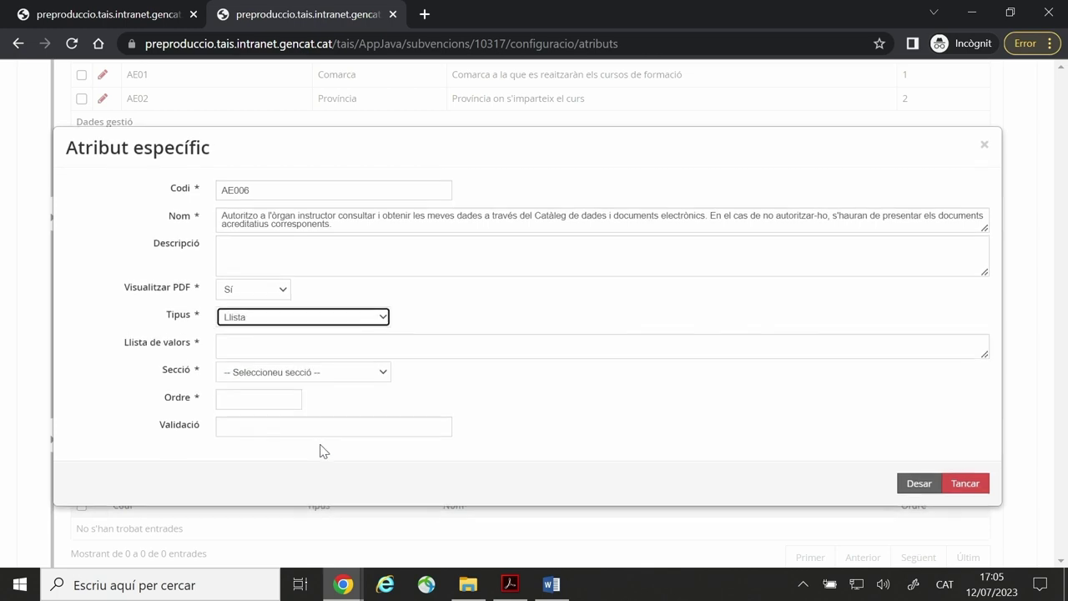
left_click(269, 341)
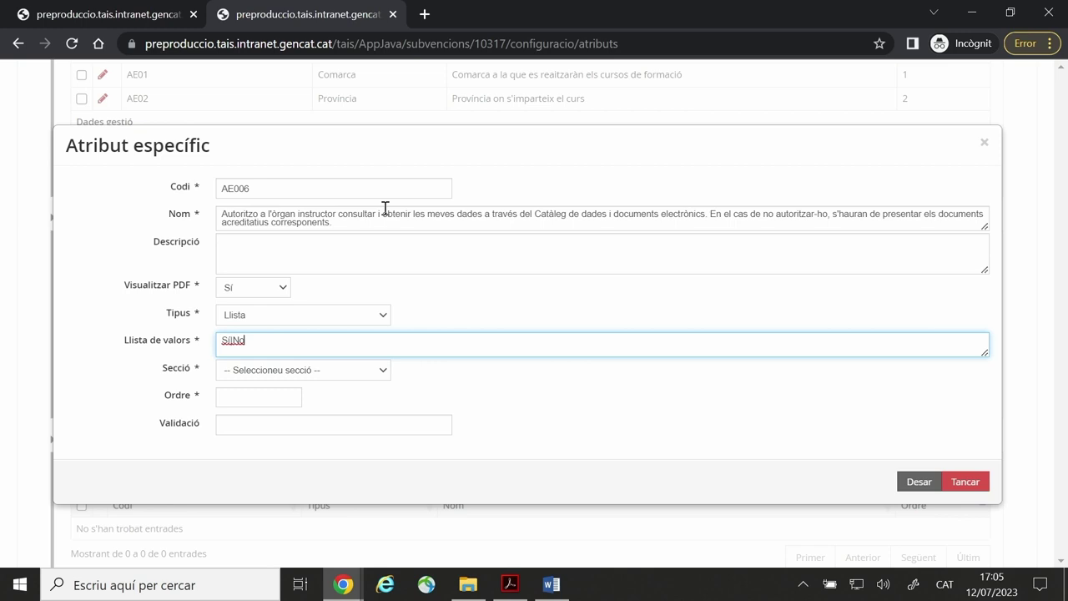
left_click(370, 370)
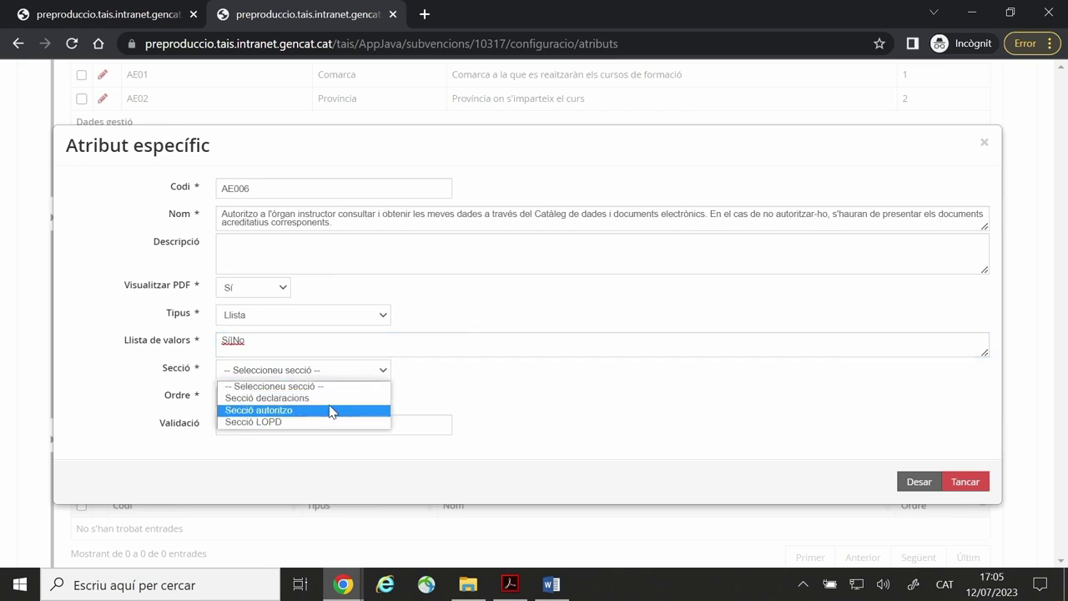
left_click(247, 411)
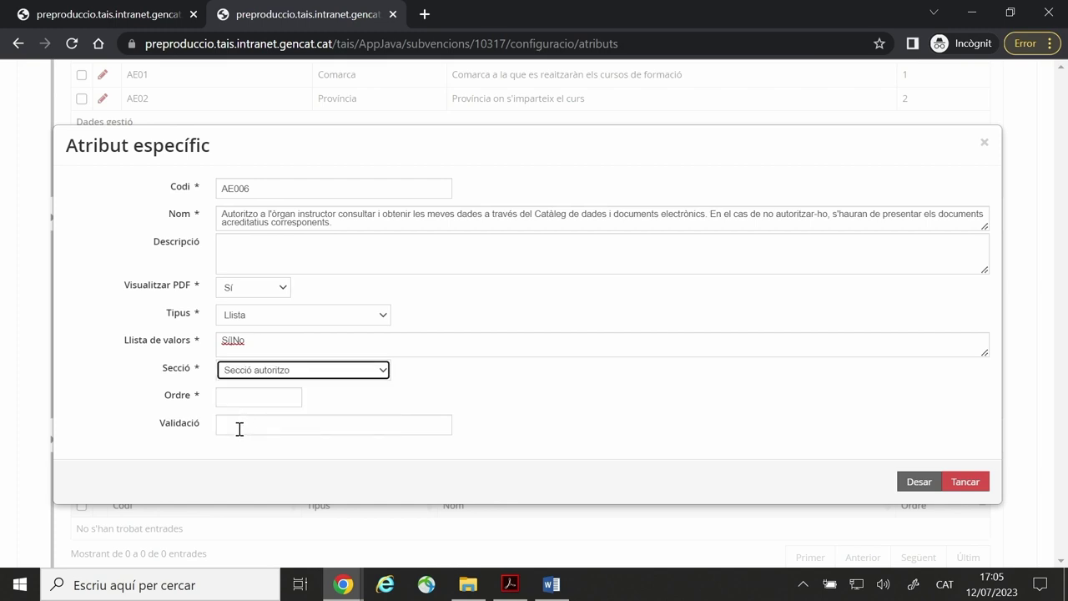
Set attribute AE006's order to 1 and its validation to OBLIGATORI, and save the attribute.
left_click(232, 397)
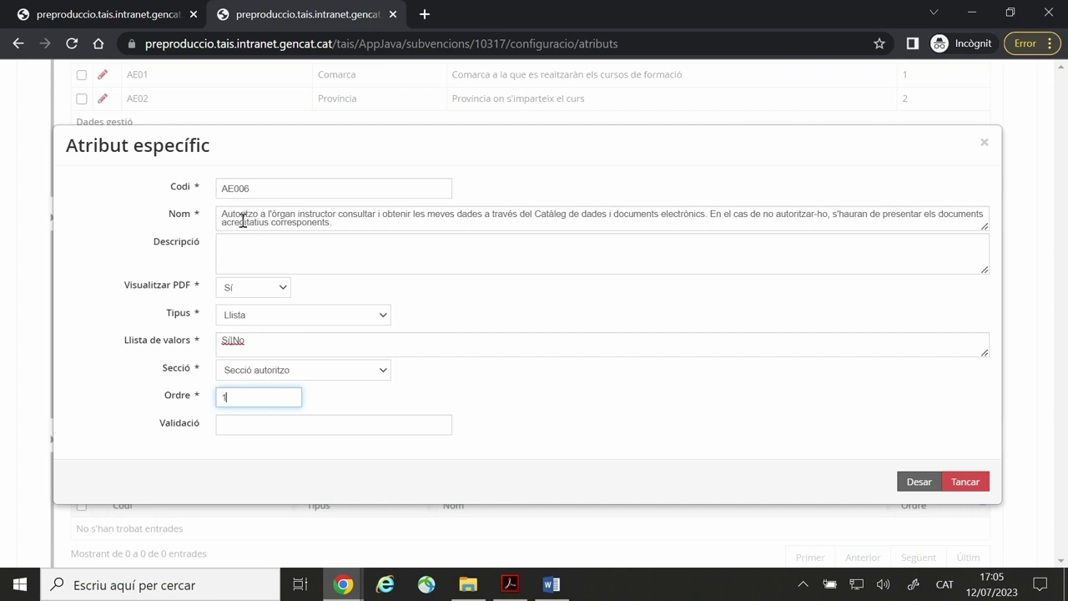
left_click(248, 421)
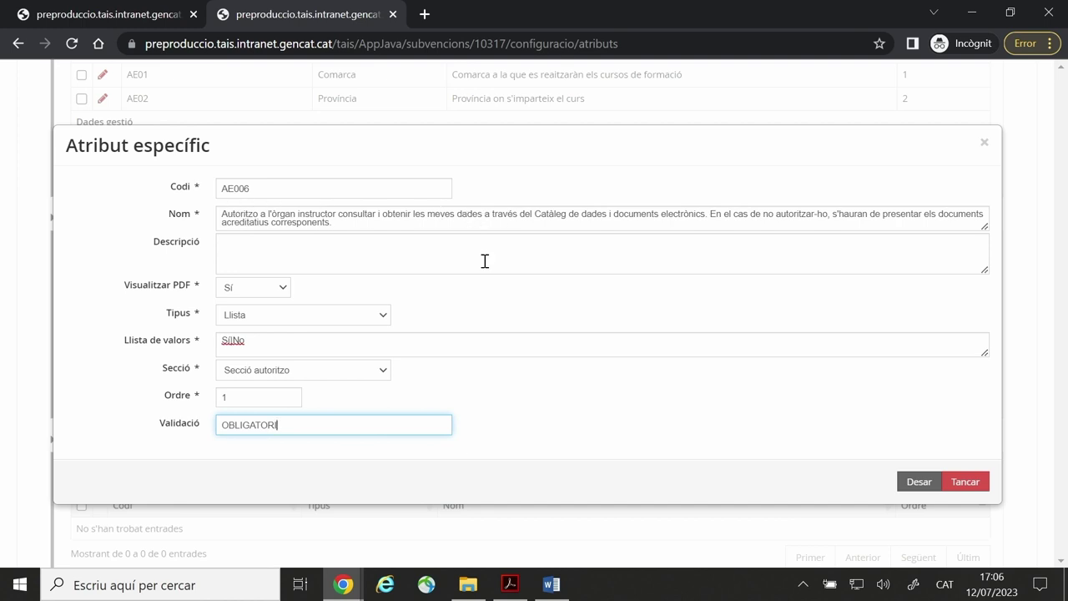
left_click(917, 482)
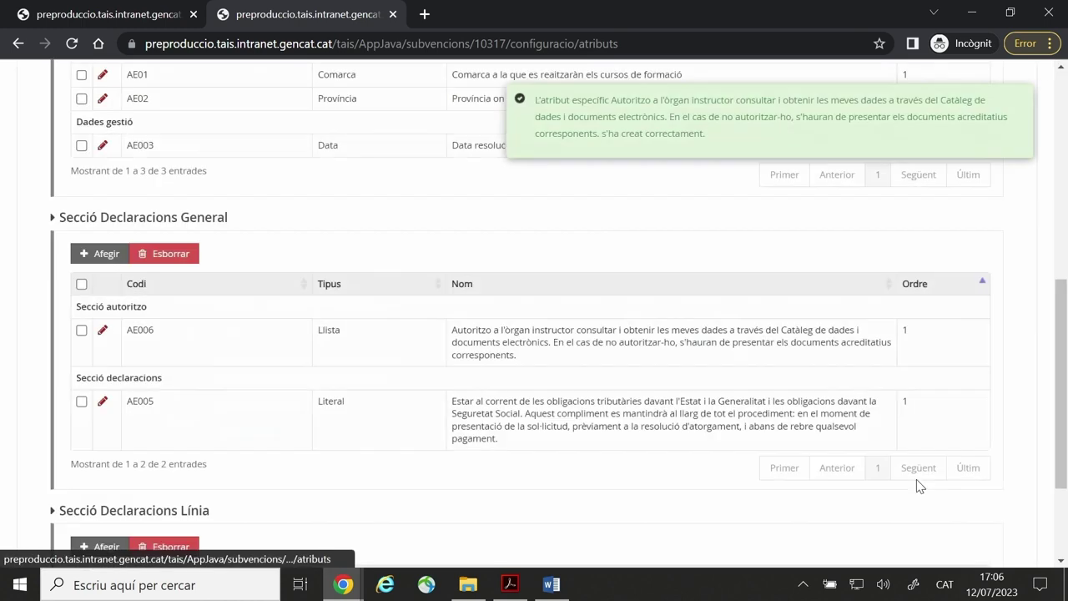
left_click_drag(519, 357, 446, 338)
left_click_drag(520, 457, 451, 403)
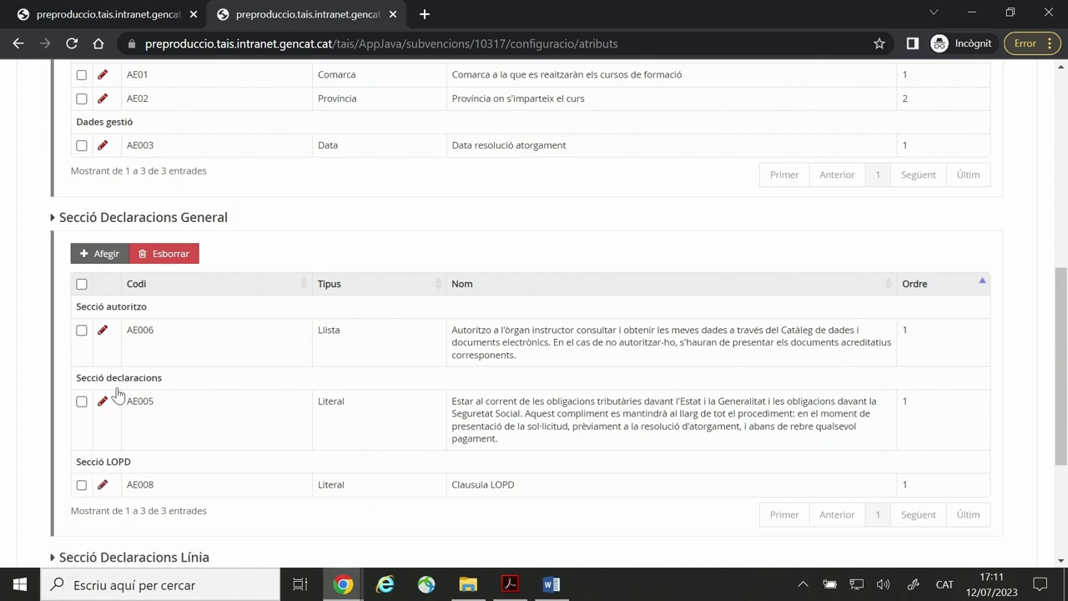
Start another Secció Declaracions General attribute with code AE008, name Clàusula LOPD and type Literal.
left_click(104, 255)
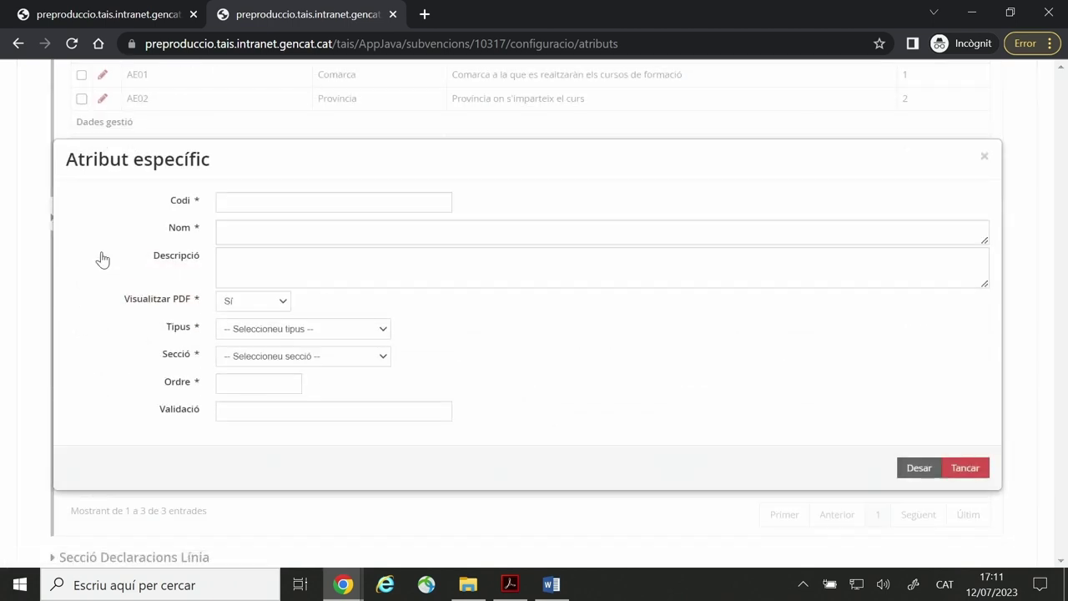
left_click(240, 201)
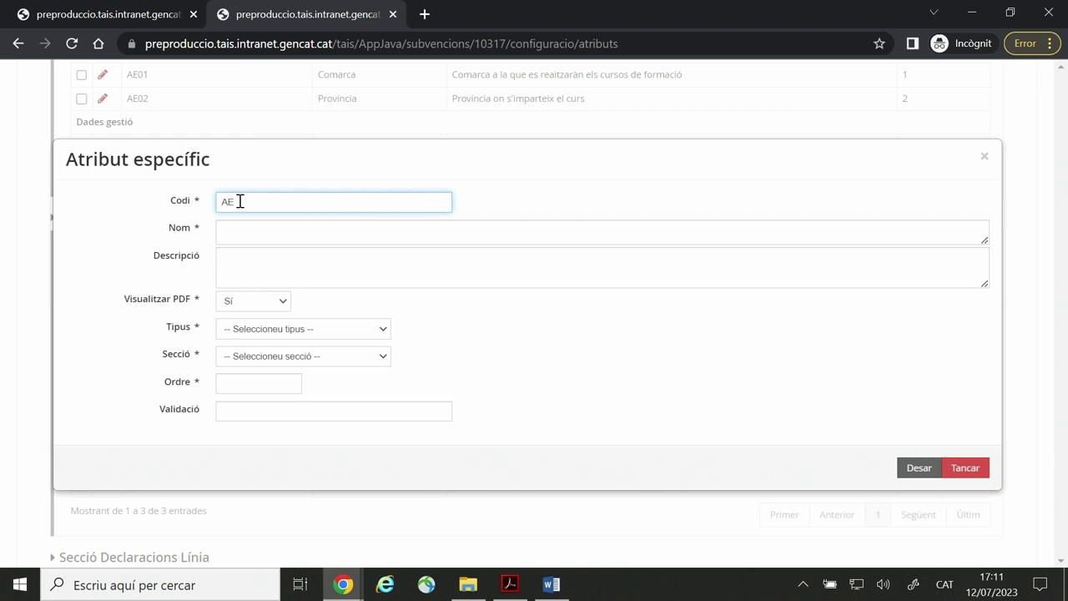
key("Tab")
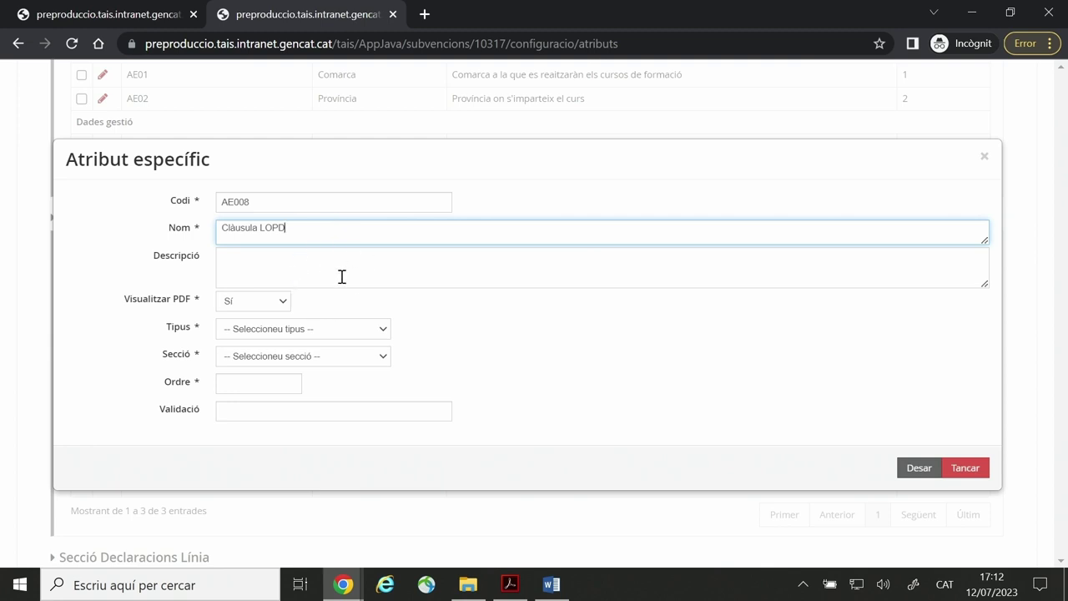
left_click(252, 328)
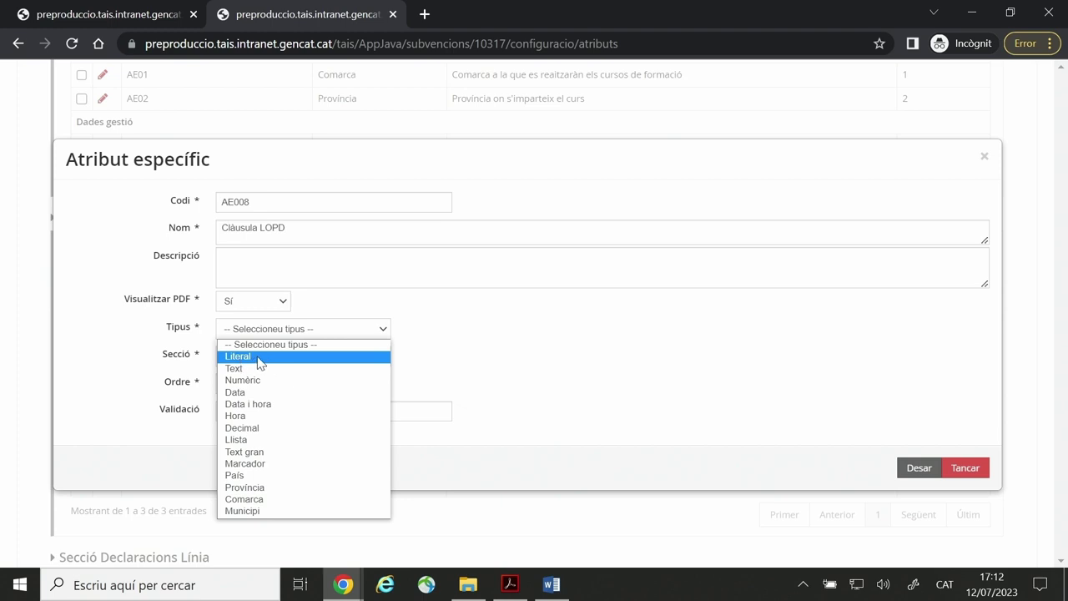
left_click(259, 360)
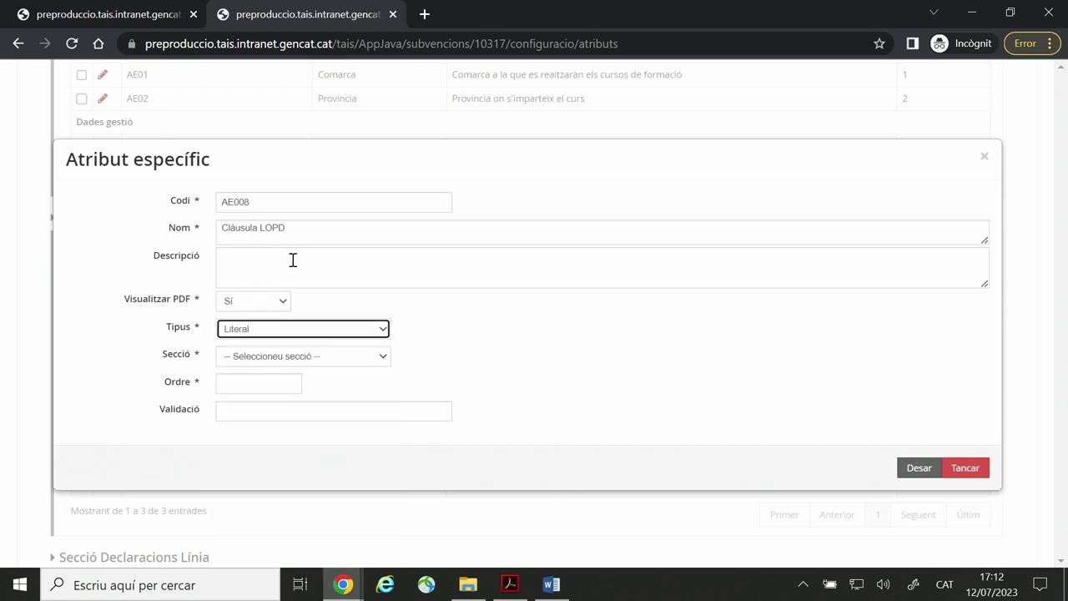
Assign the Clàusula LOPD attribute to Secció LOPD with order 1, and save it under code AE009.
left_click(313, 362)
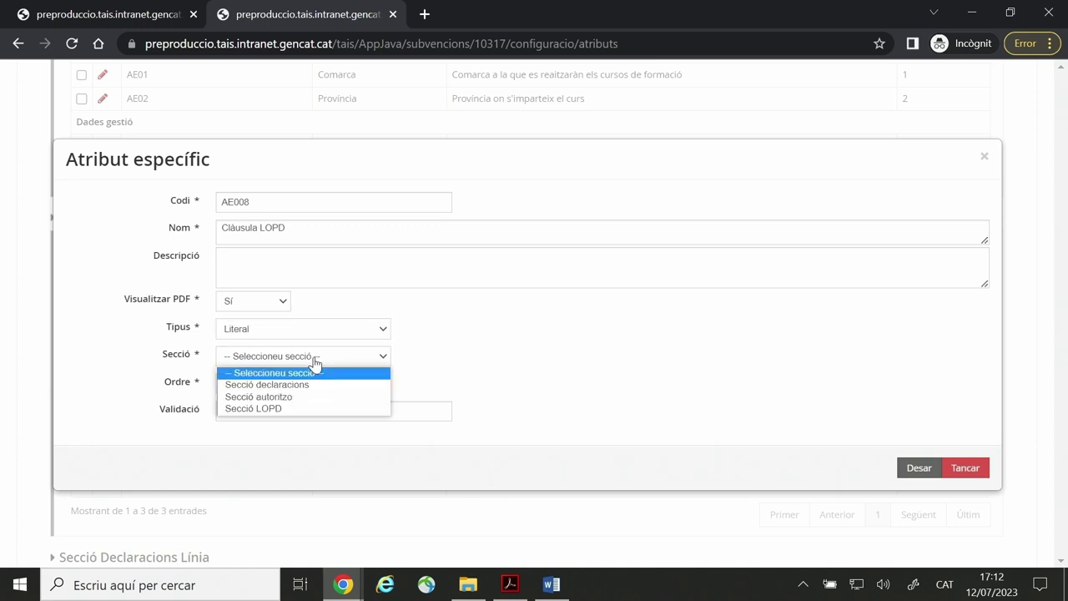
left_click(240, 411)
left_click(235, 380)
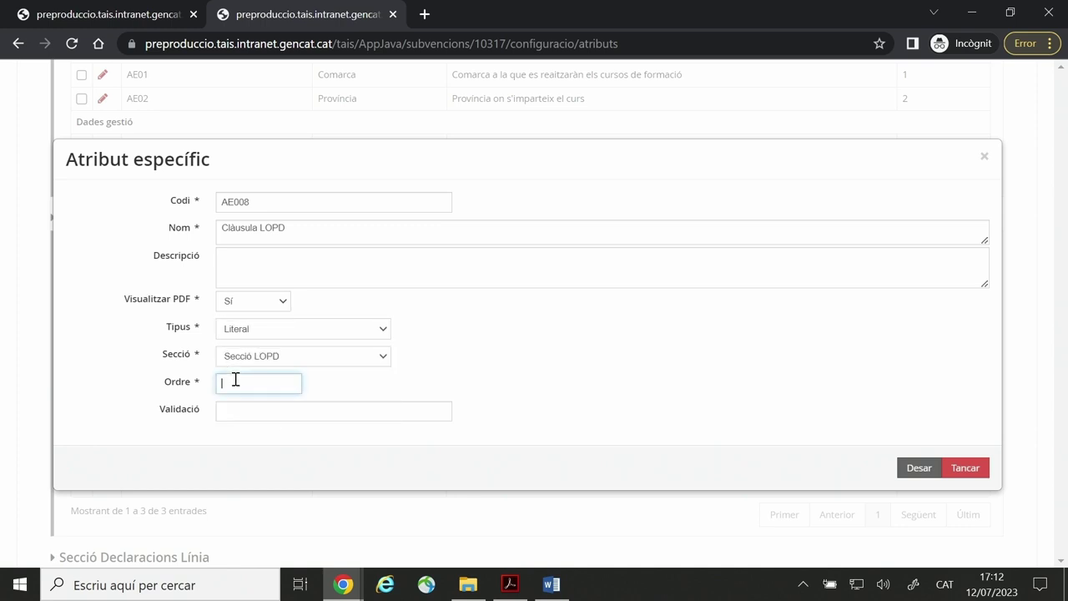
left_click(910, 465)
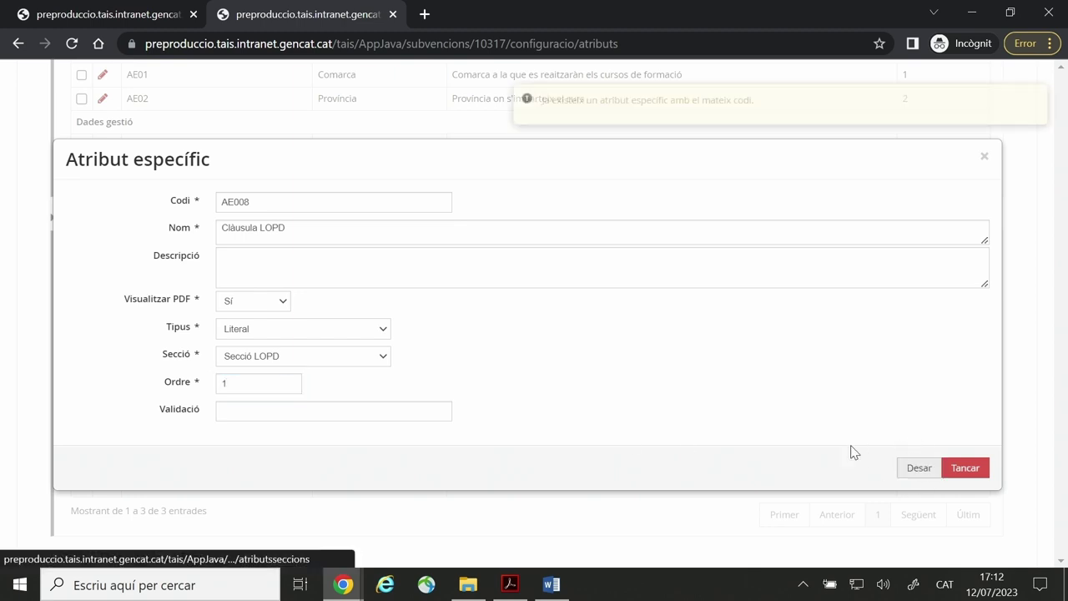
left_click(330, 200)
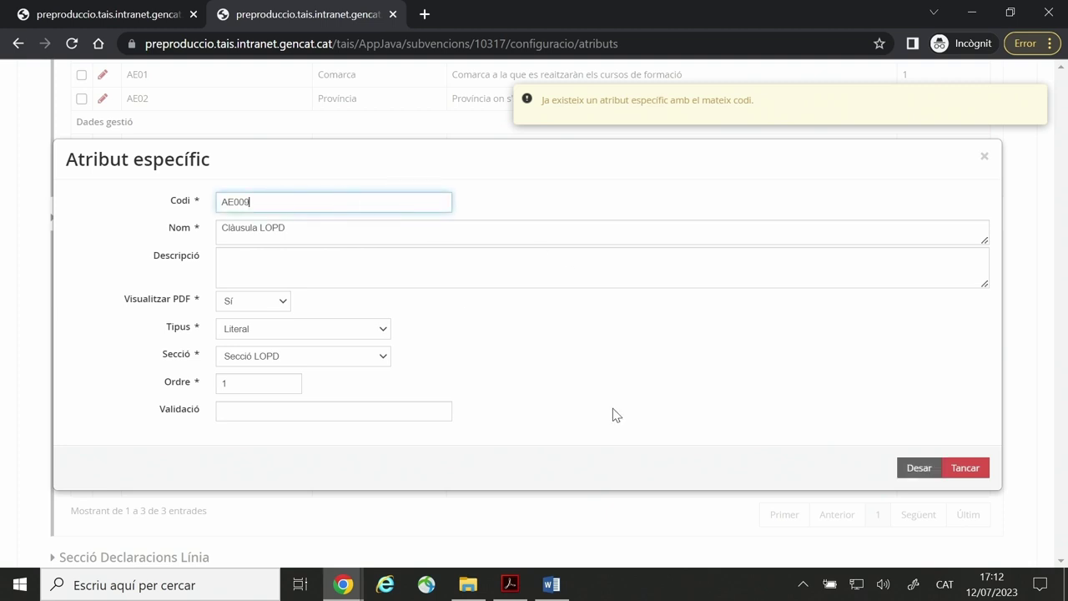
left_click(925, 467)
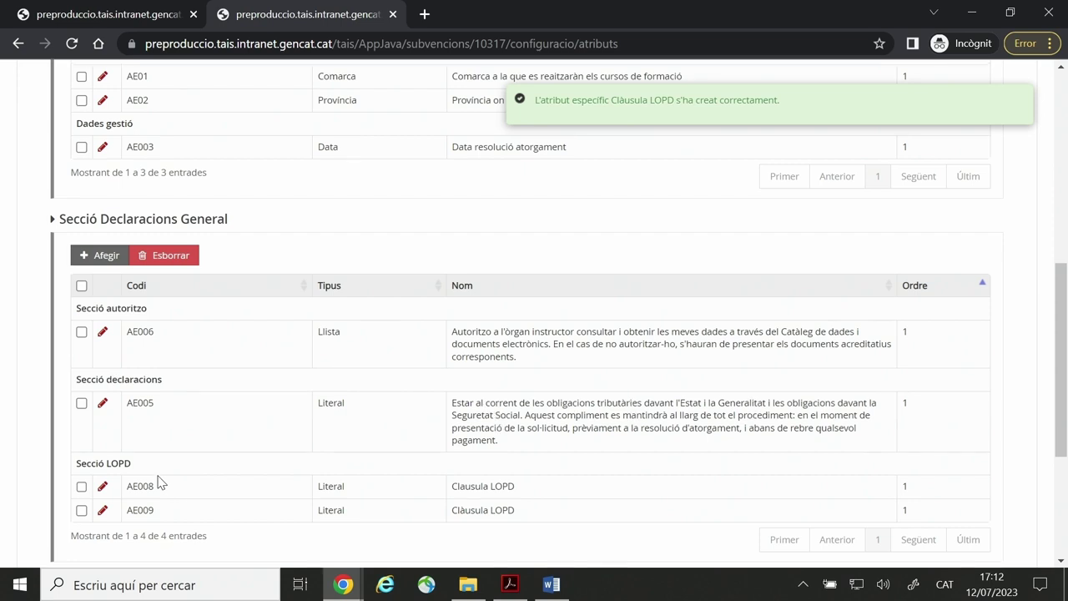
In Assignació expedients, set the default assigned group to Servei territorial Tarragona and start a new assignment rule.
scroll(159, 483, "up", 2)
scroll(155, 476, "up", 2)
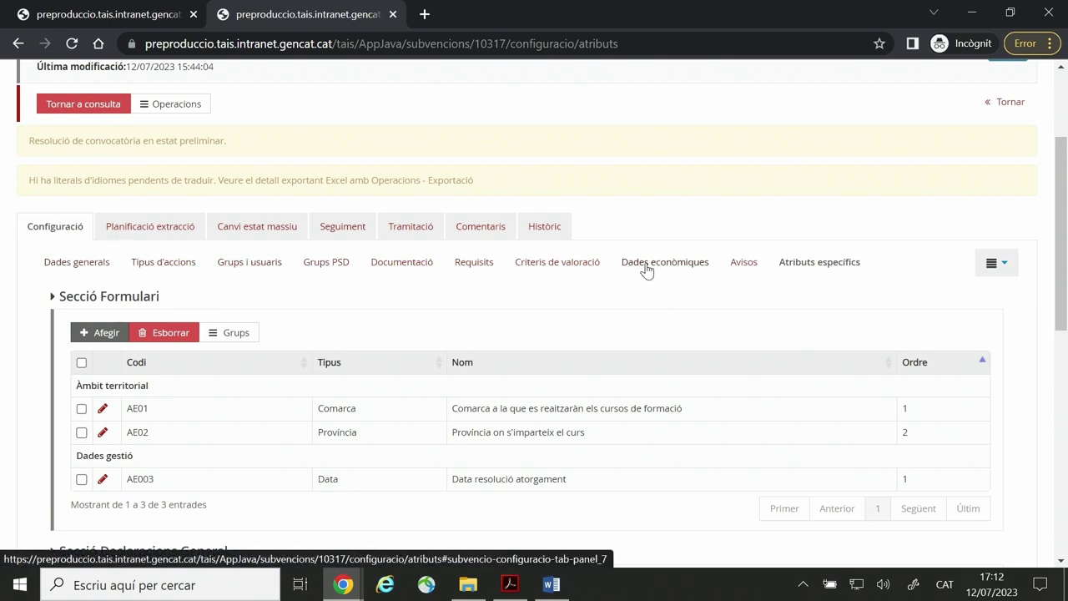
left_click(985, 262)
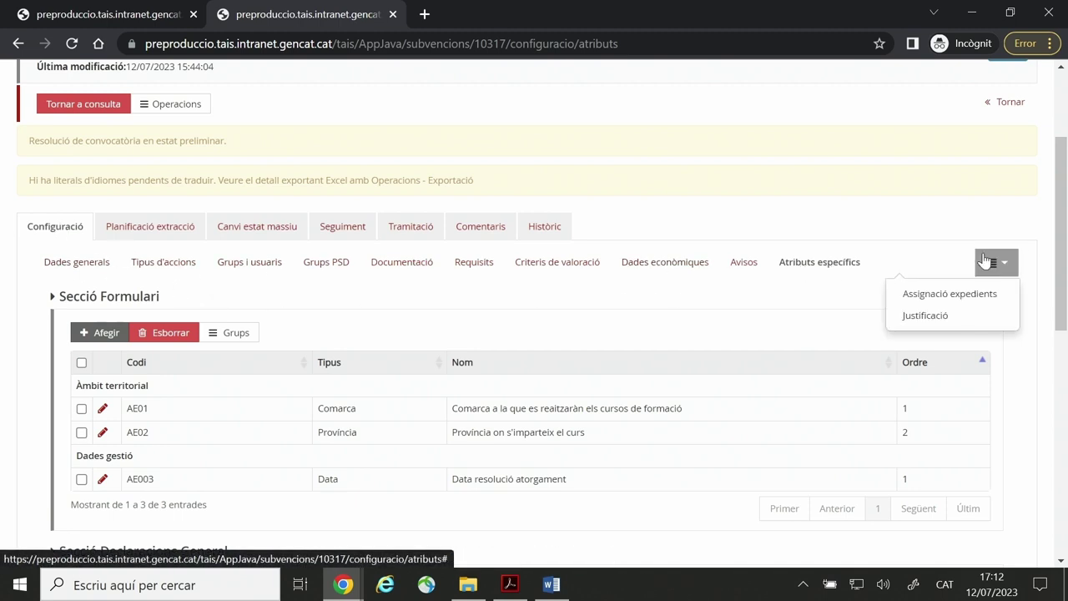
left_click(959, 295)
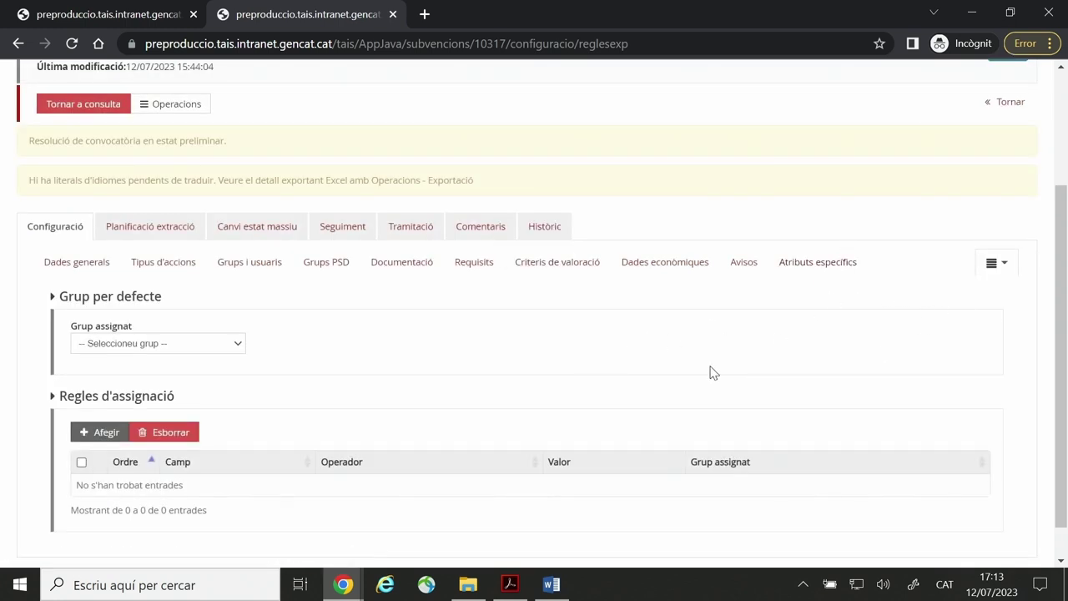
scroll(710, 372, "down", 1)
scroll(710, 372, "up", 2)
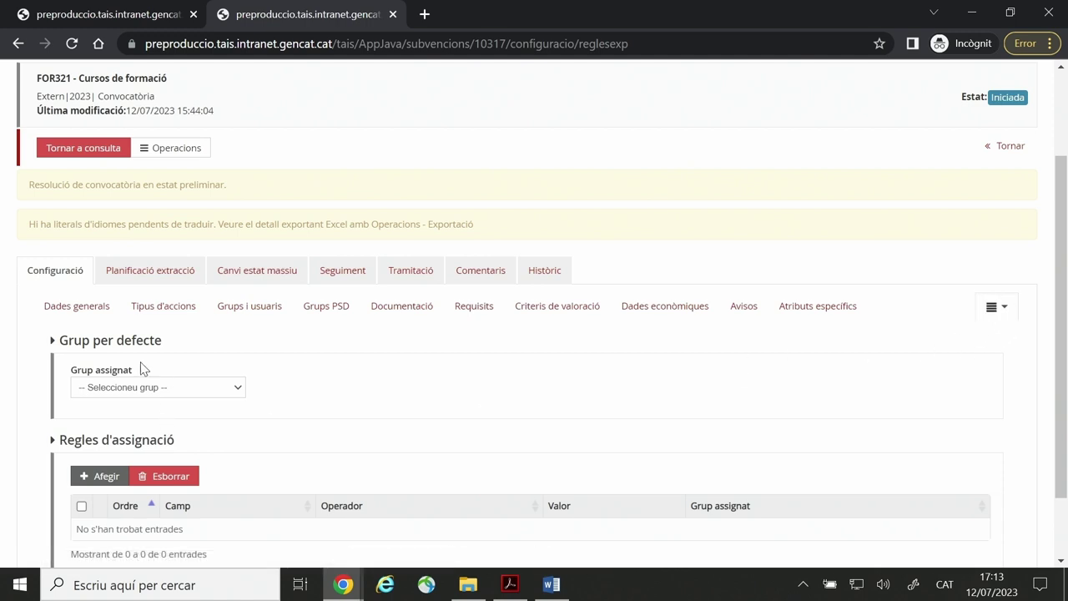
scroll(100, 360, "down", 1)
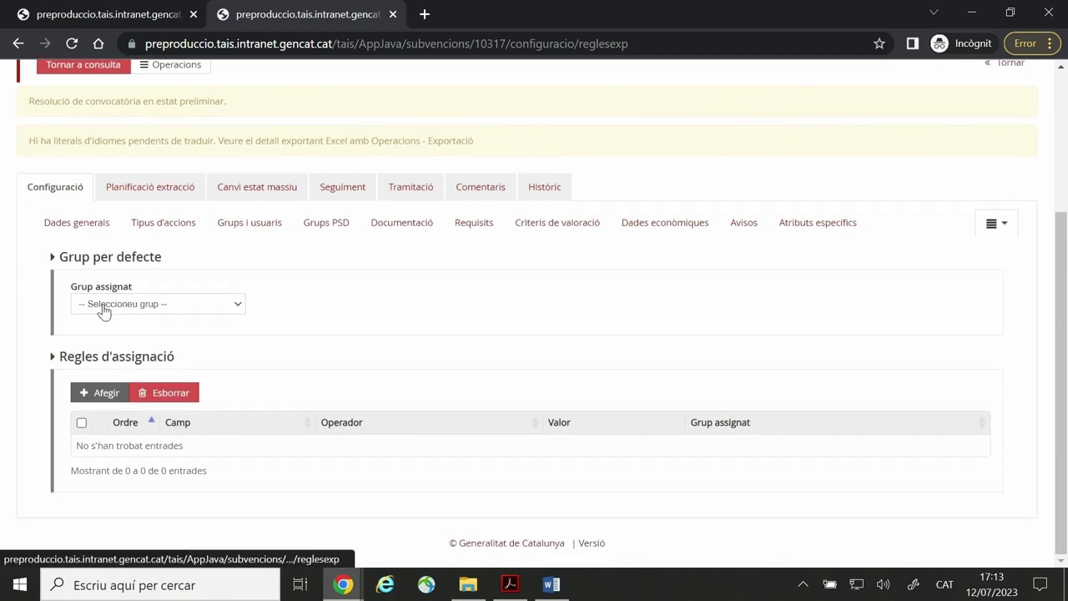
left_click(159, 307)
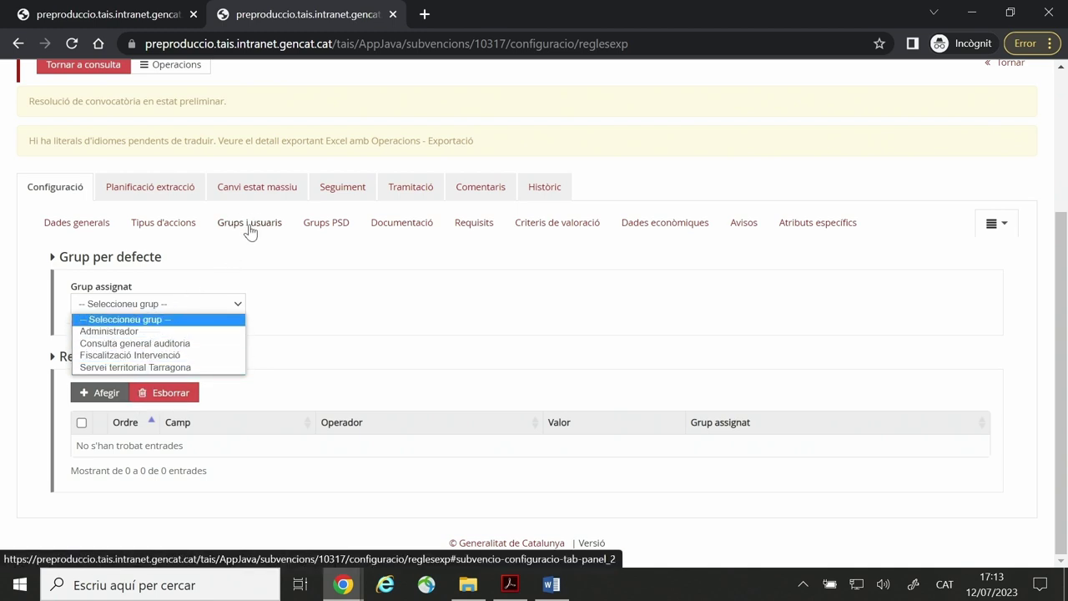
left_click(109, 367)
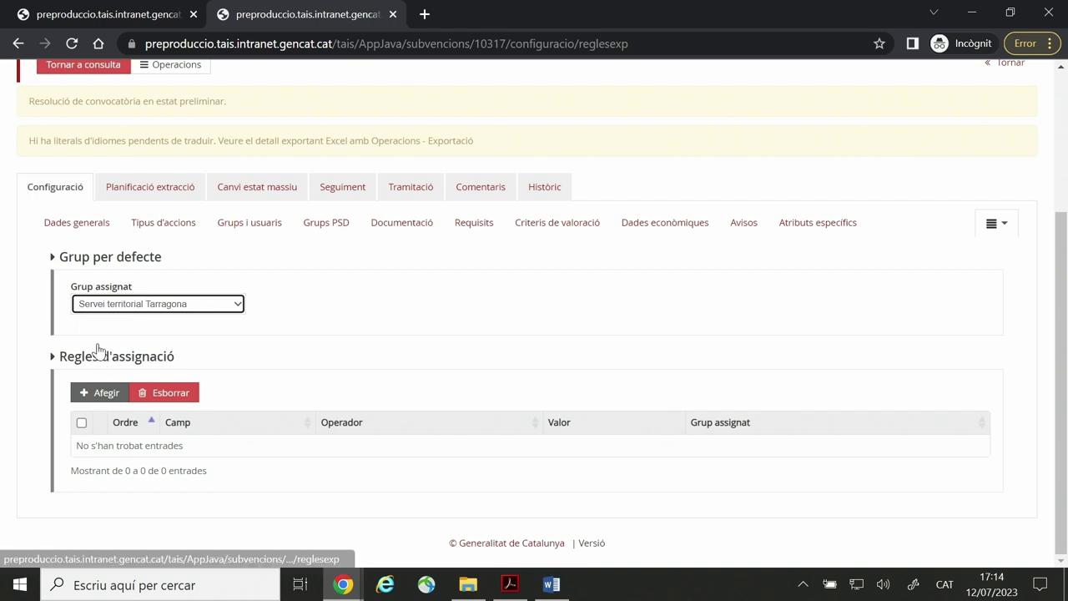
left_click(100, 394)
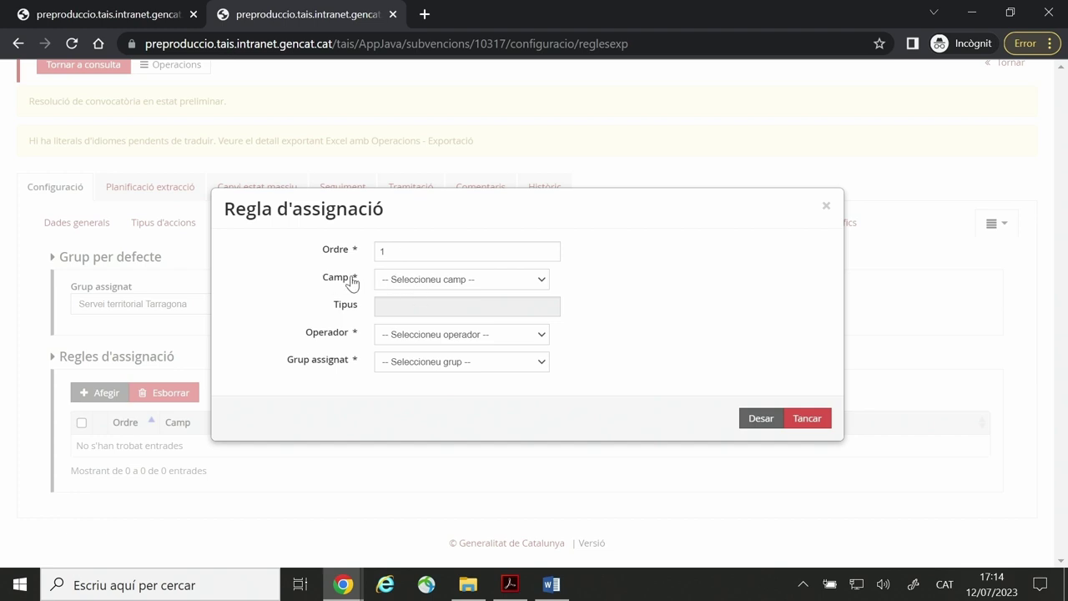
left_click(406, 285)
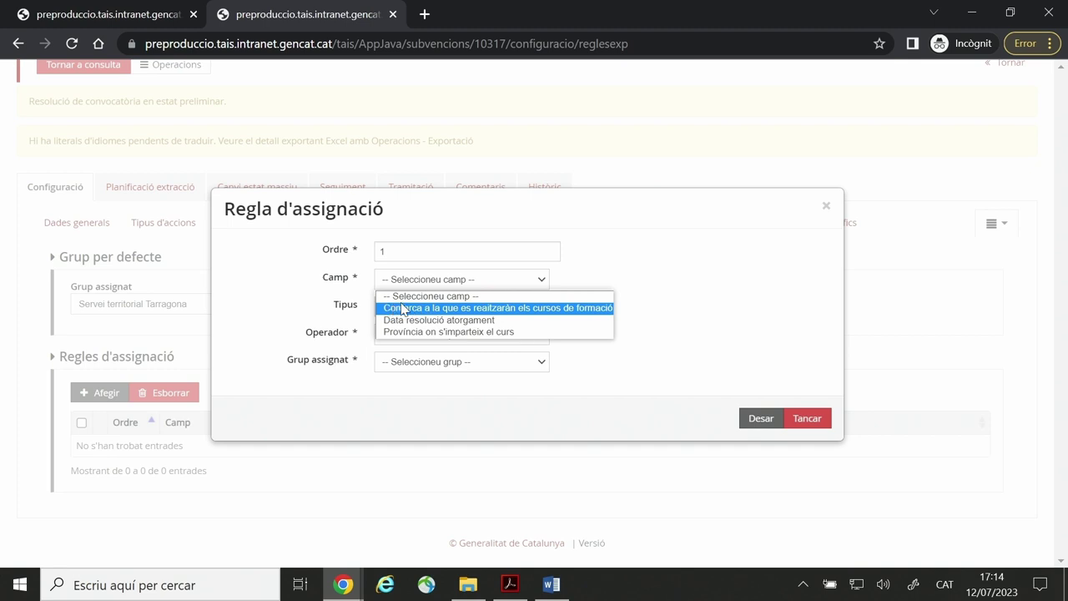
left_click(402, 309)
left_click(401, 336)
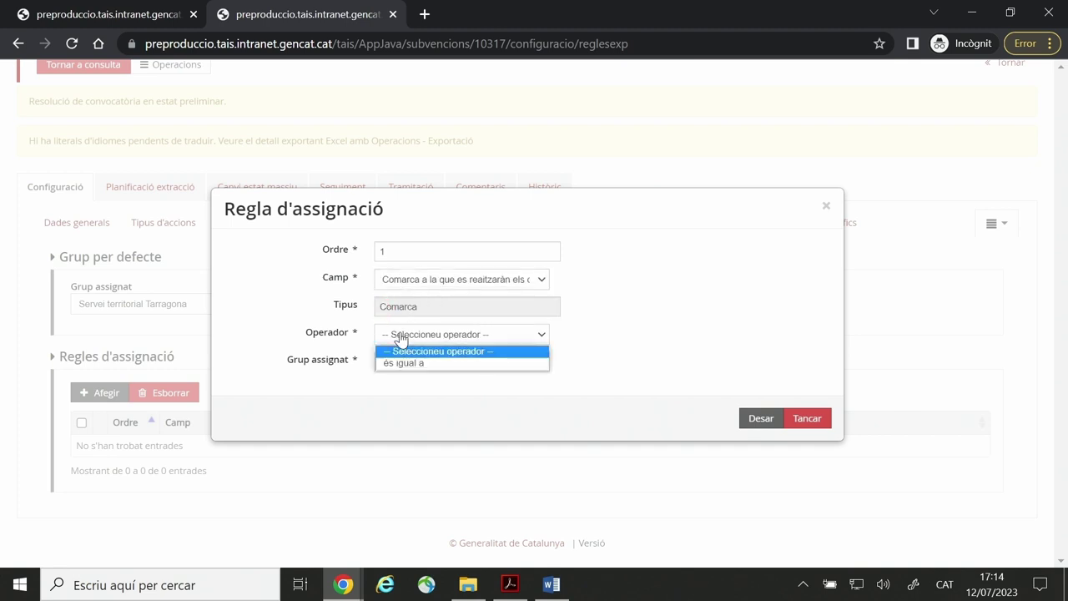
left_click(405, 363)
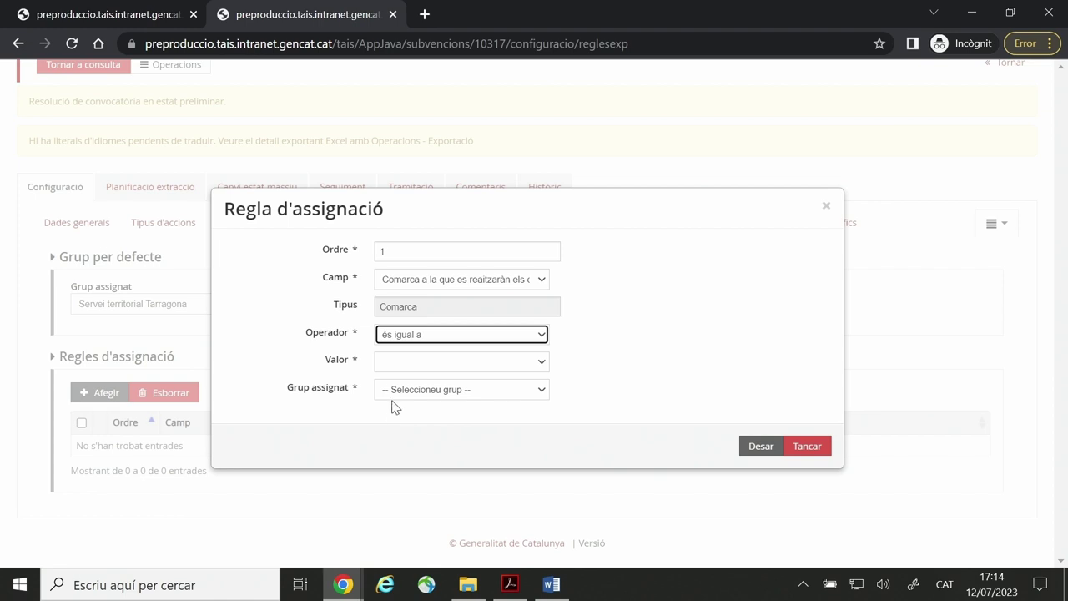
left_click(400, 361)
scroll(401, 350, "down", 1)
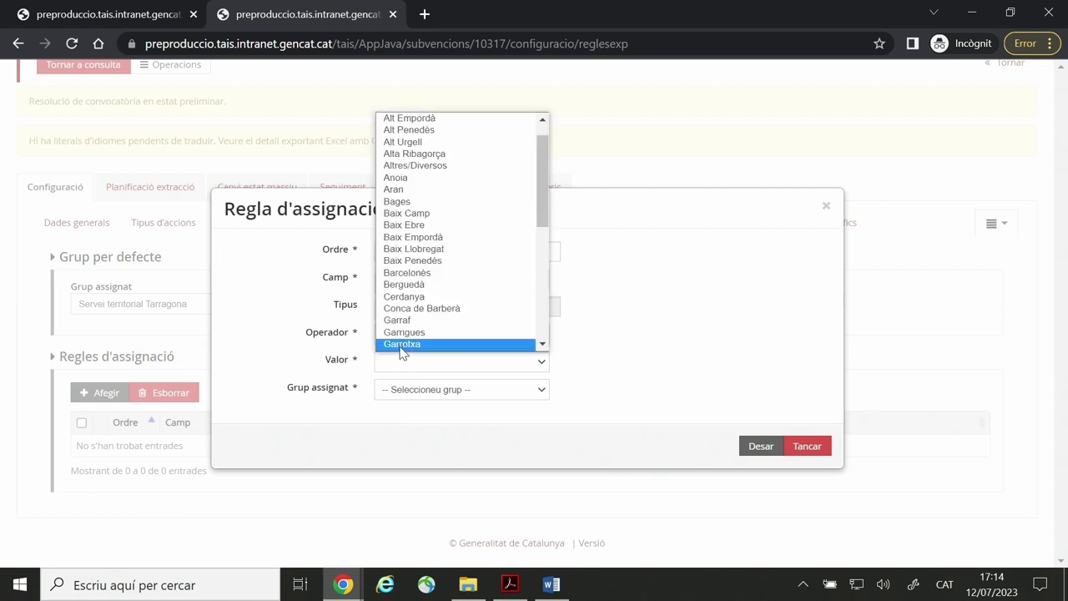
scroll(402, 350, "down", 8)
left_click(455, 345)
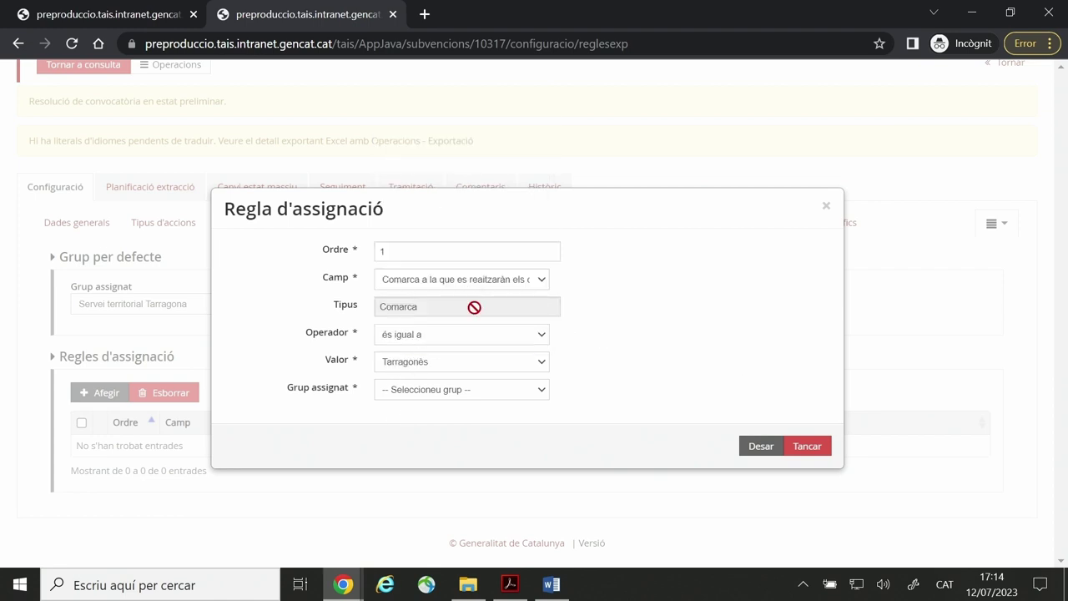
Save assignment rule 1 with Província on s'imparteix el curs és igual a Tarragona, assigned to group Servei territorial Tarragona.
left_click(453, 279)
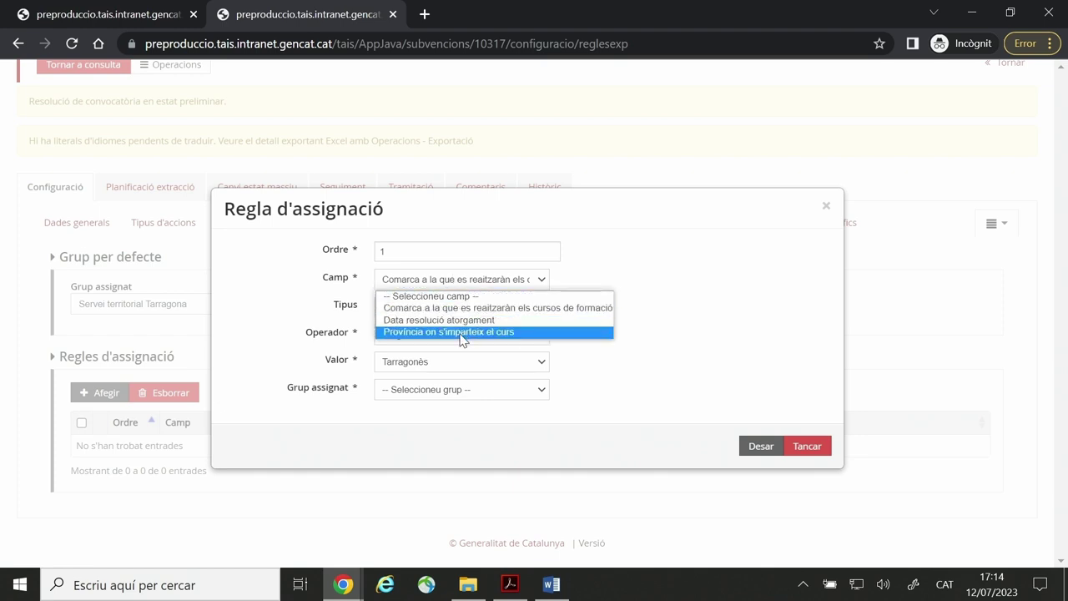
left_click(461, 332)
left_click(429, 339)
left_click(417, 363)
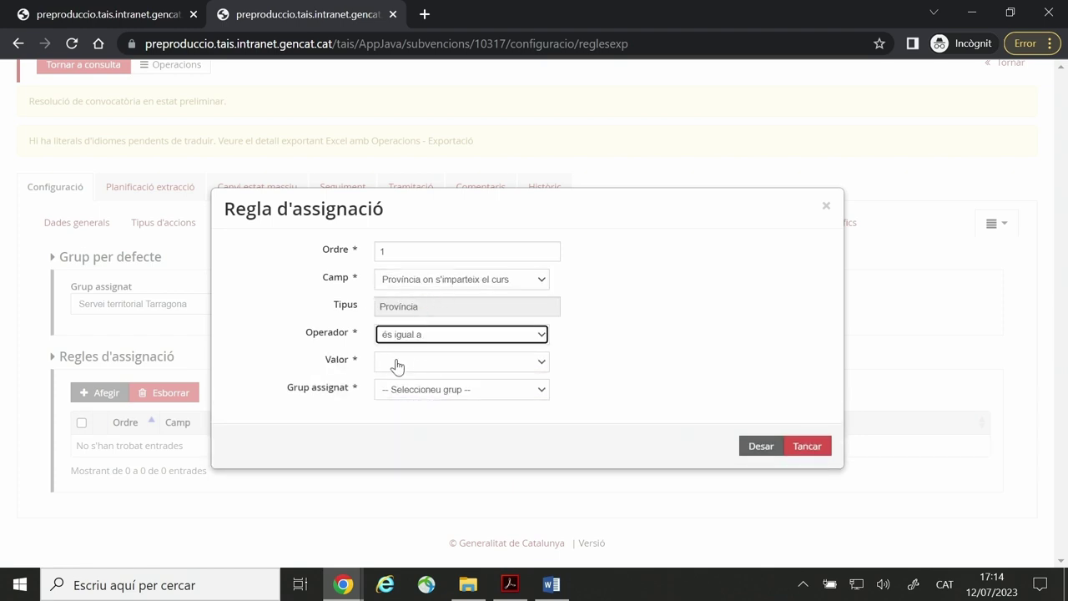
left_click(412, 367)
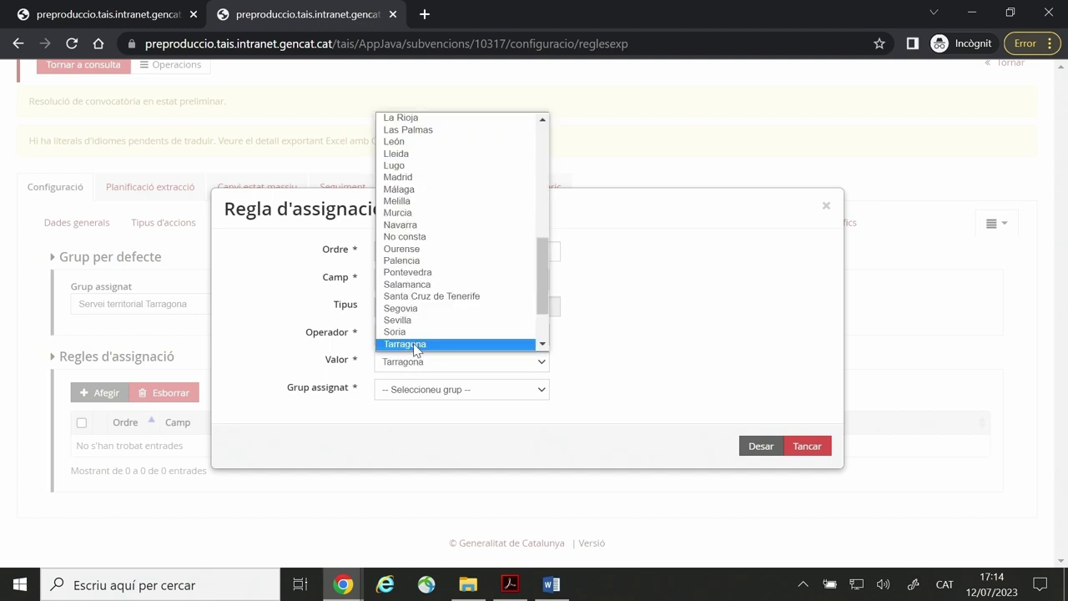
left_click(415, 342)
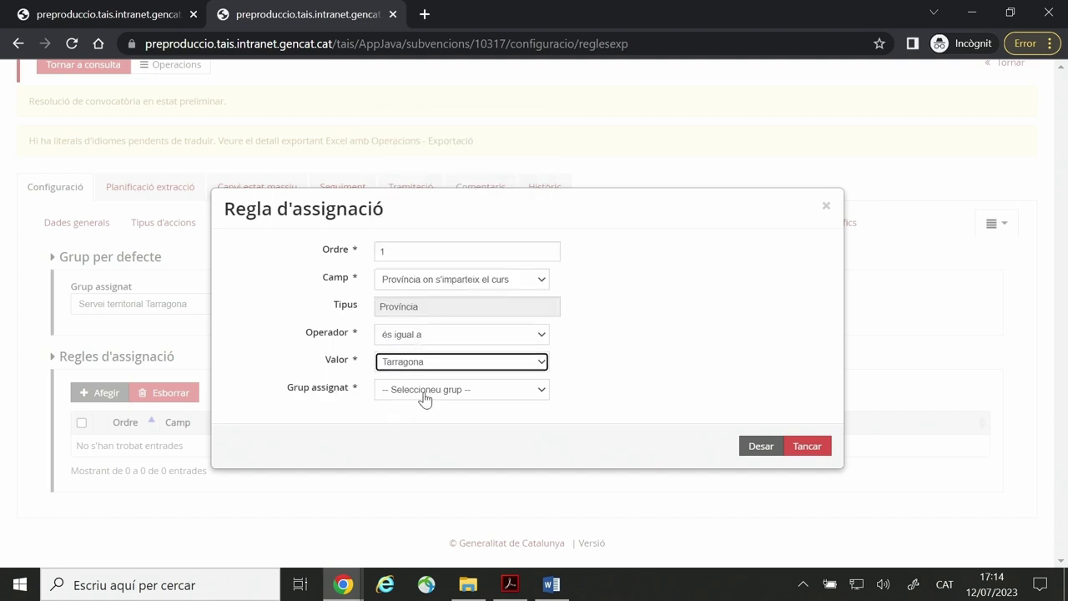
left_click(424, 391)
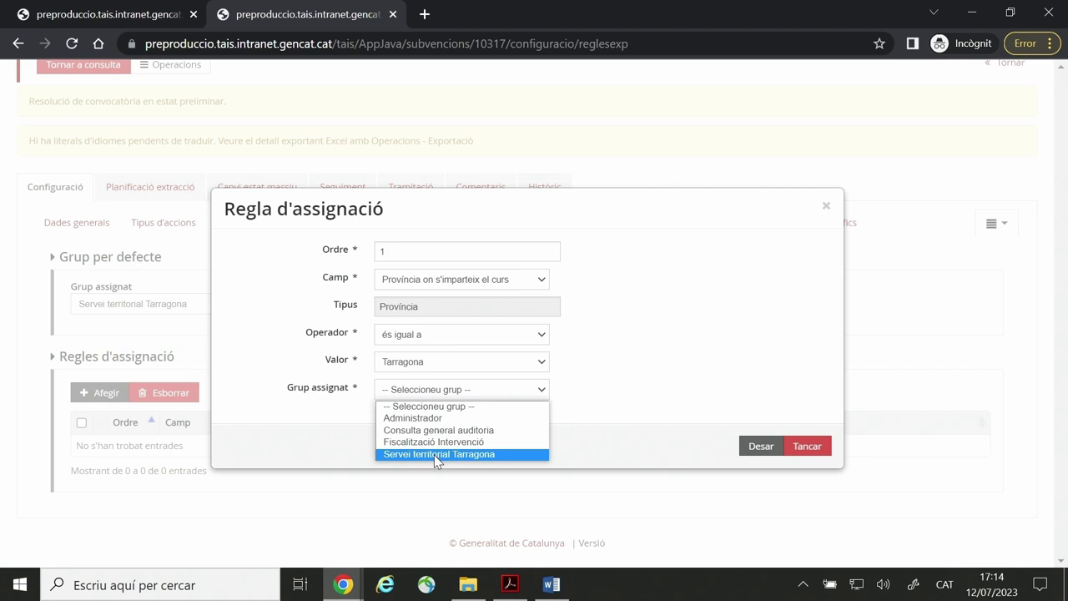
left_click(434, 455)
left_click(761, 447)
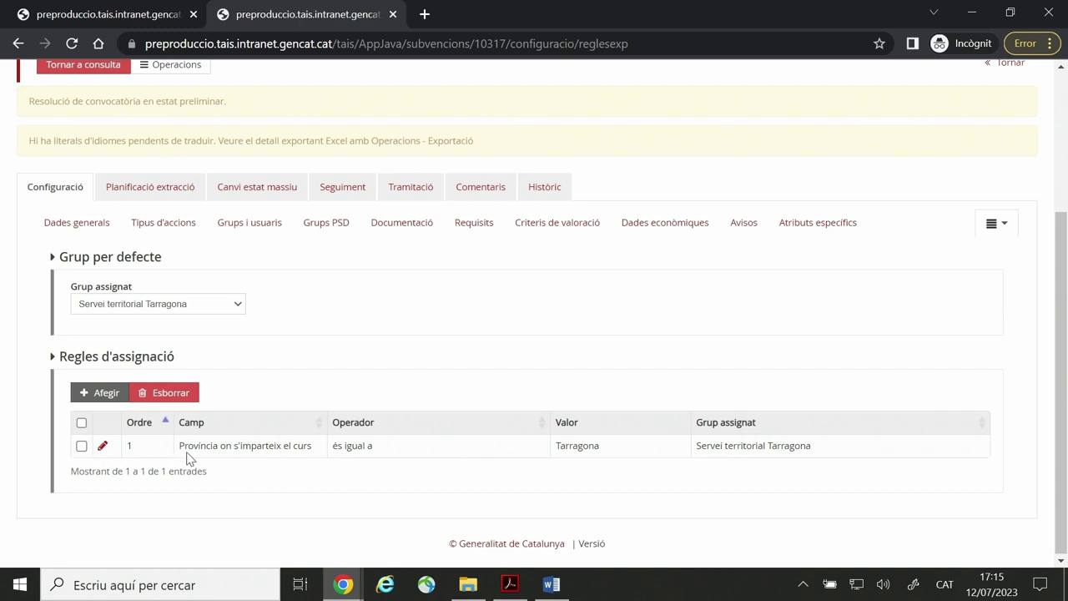
left_click_drag(176, 451, 320, 460)
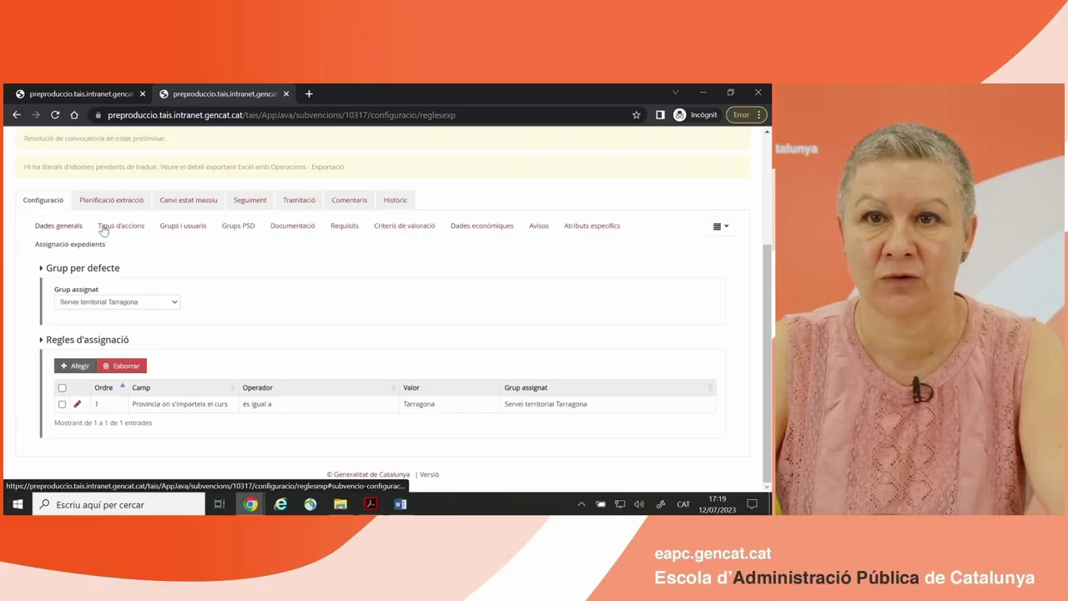
Open the Justificació configuration and enable the Compte justificatiu option.
left_click(719, 226)
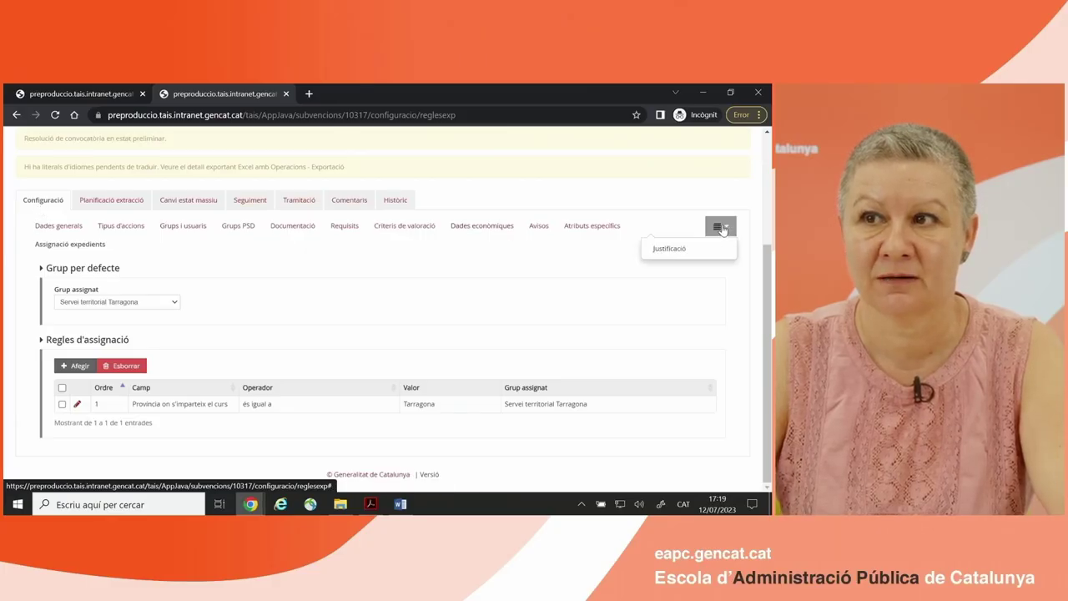
left_click(667, 248)
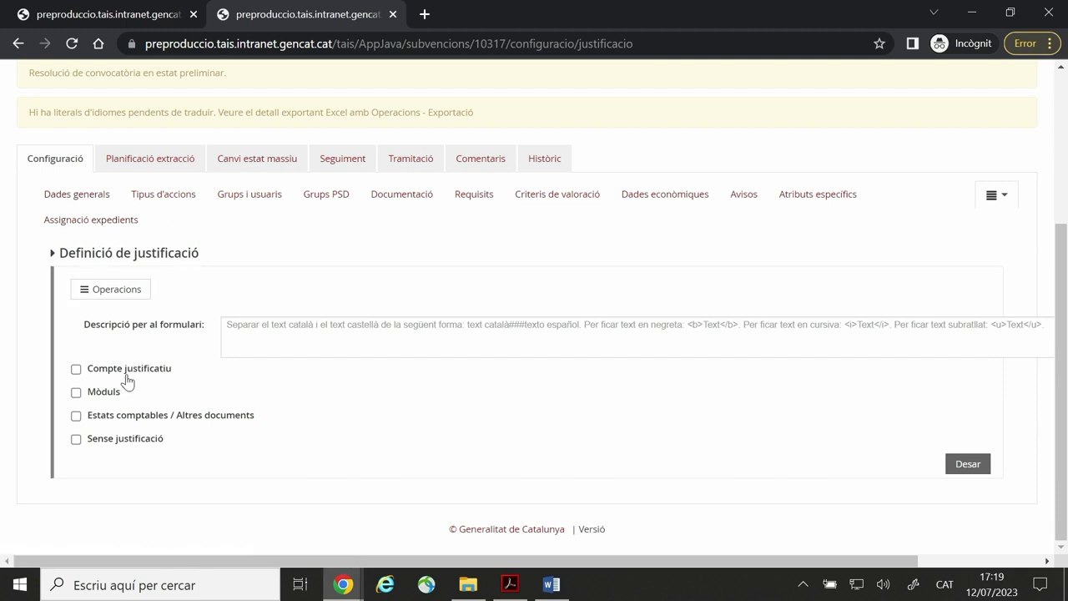
left_click(77, 440)
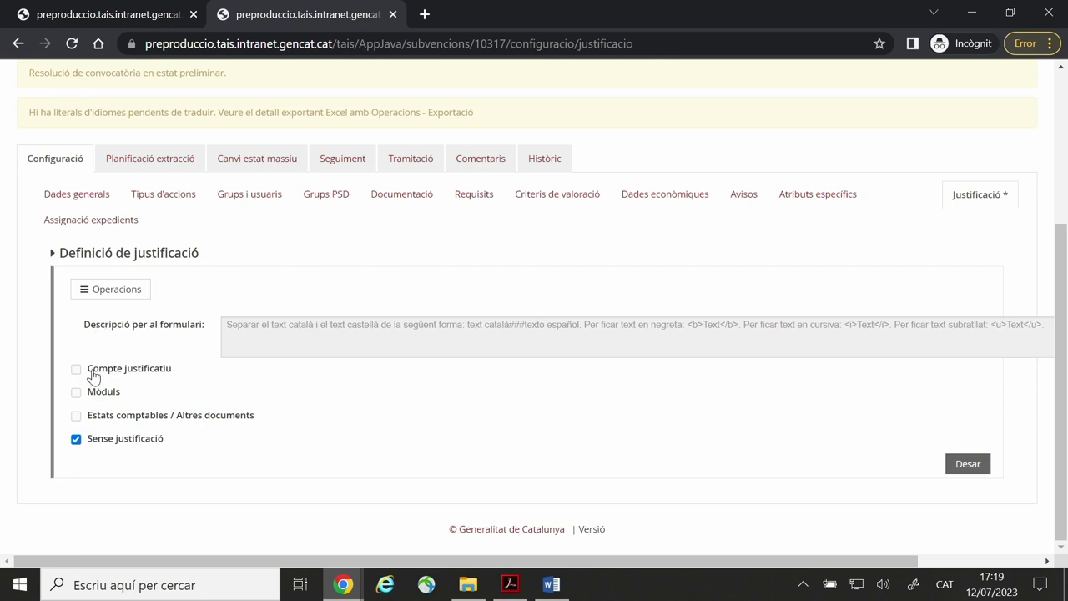
left_click(77, 439)
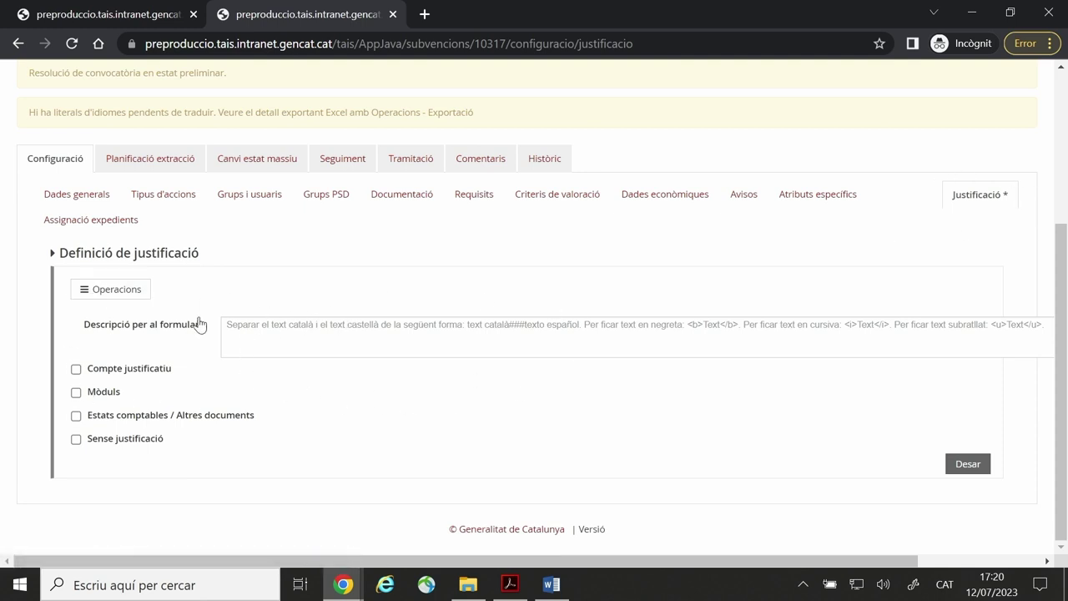
left_click(248, 328)
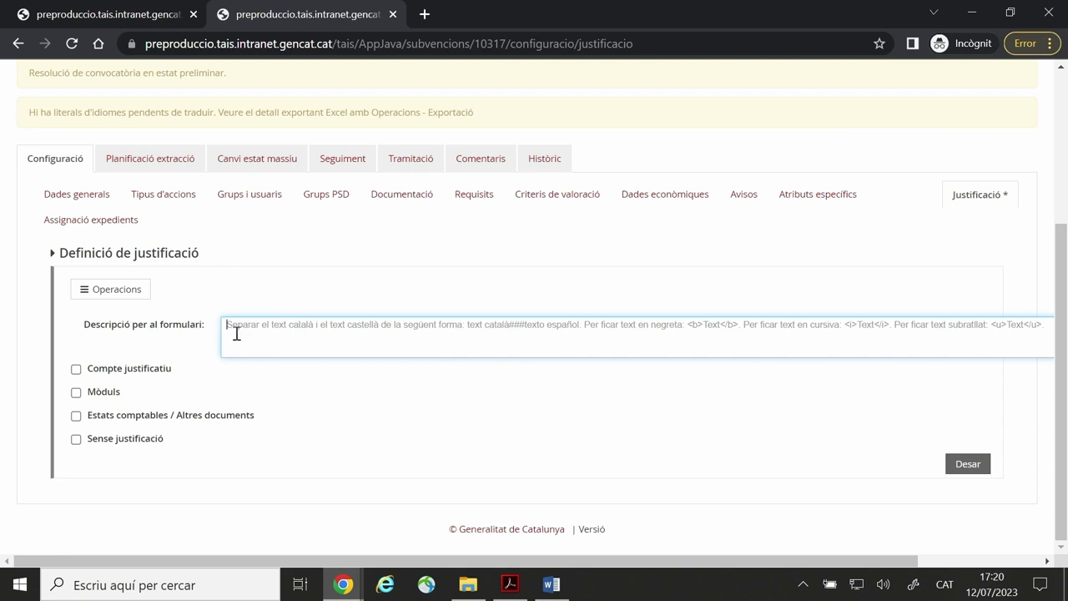
left_click(76, 369)
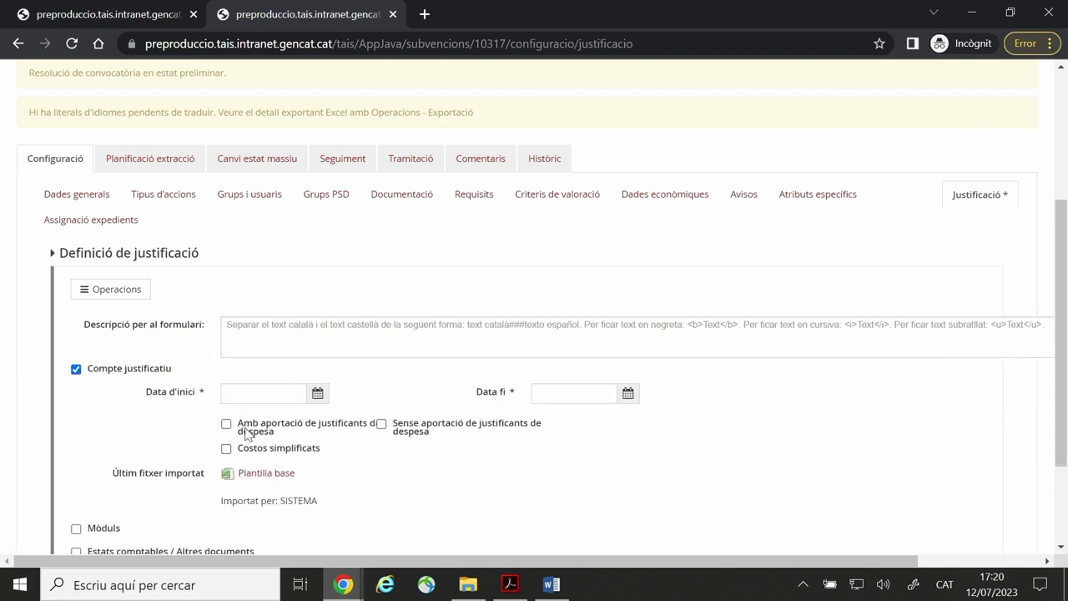
Try the Mòduls and Estats comptables / Altres documents options alongside Compte justificatiu.
scroll(245, 433, "down", 1)
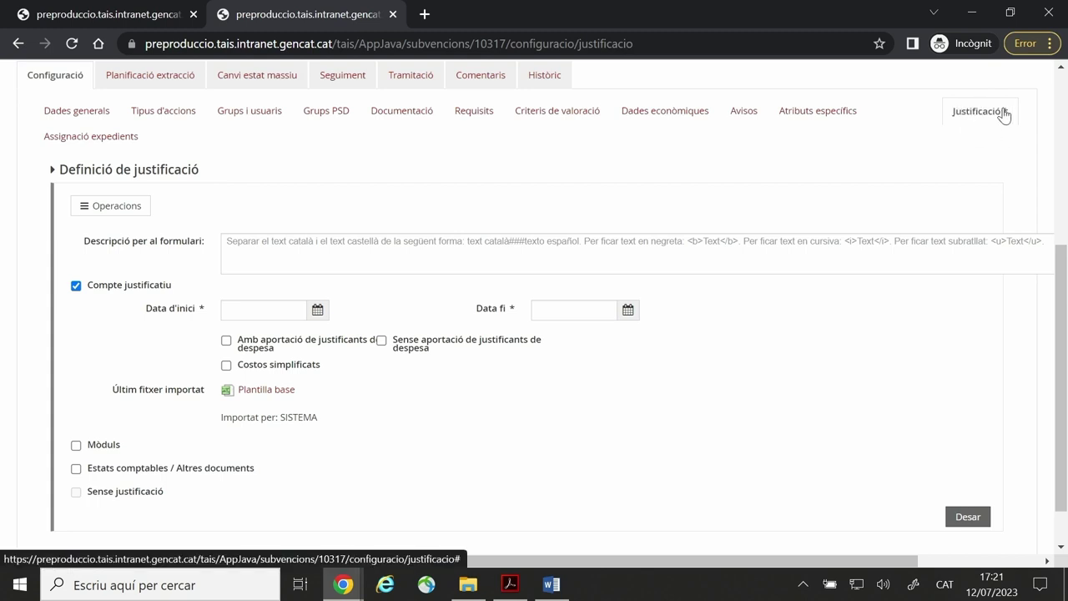
scroll(596, 373, "down", 1)
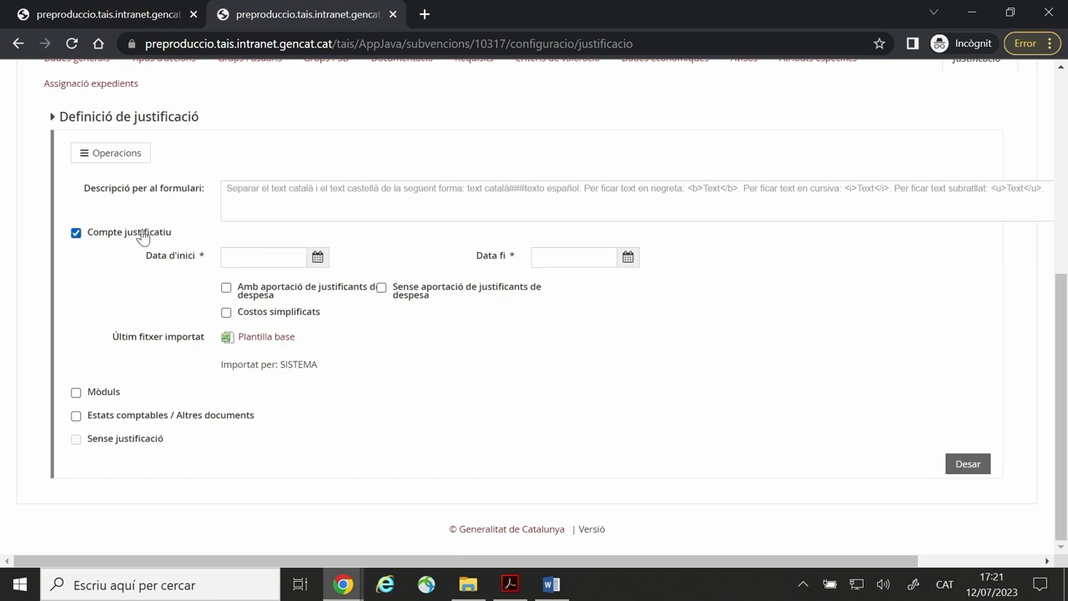
left_click(76, 393)
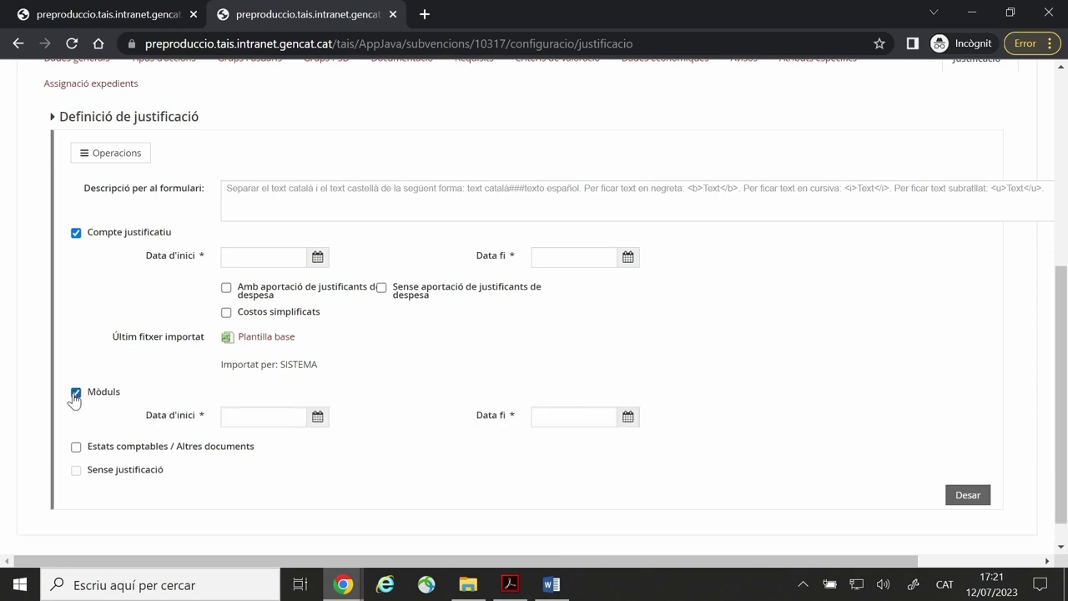
scroll(72, 398, "down", 1)
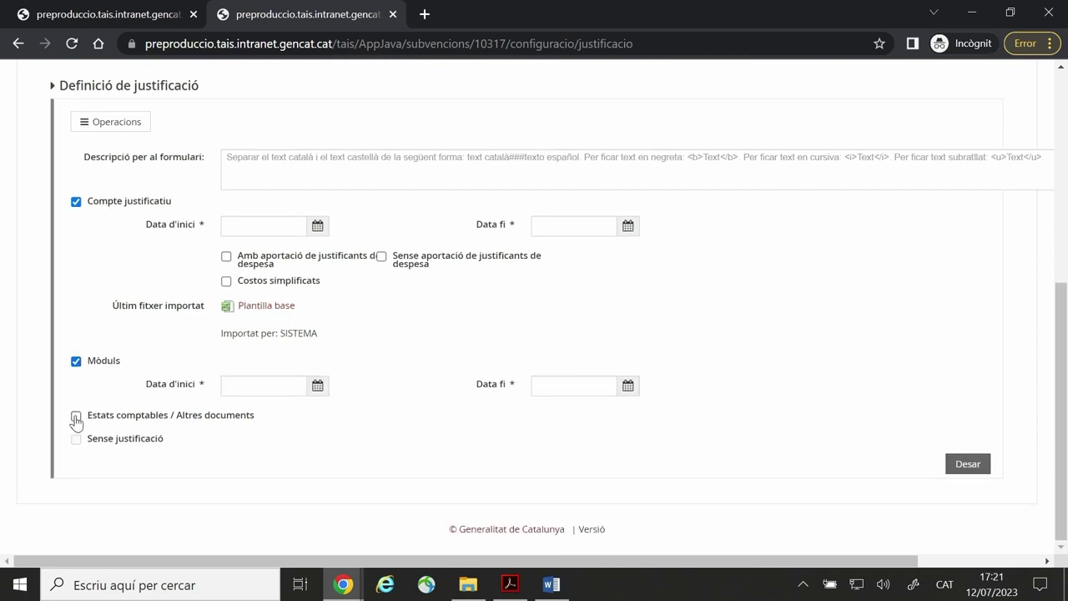
left_click(76, 417)
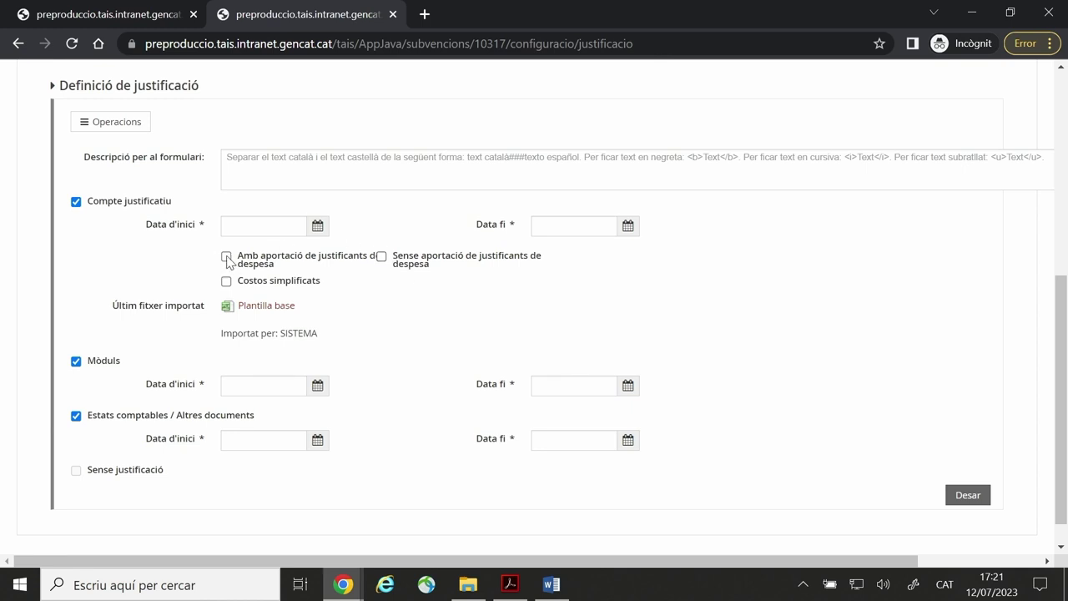
left_click(76, 361)
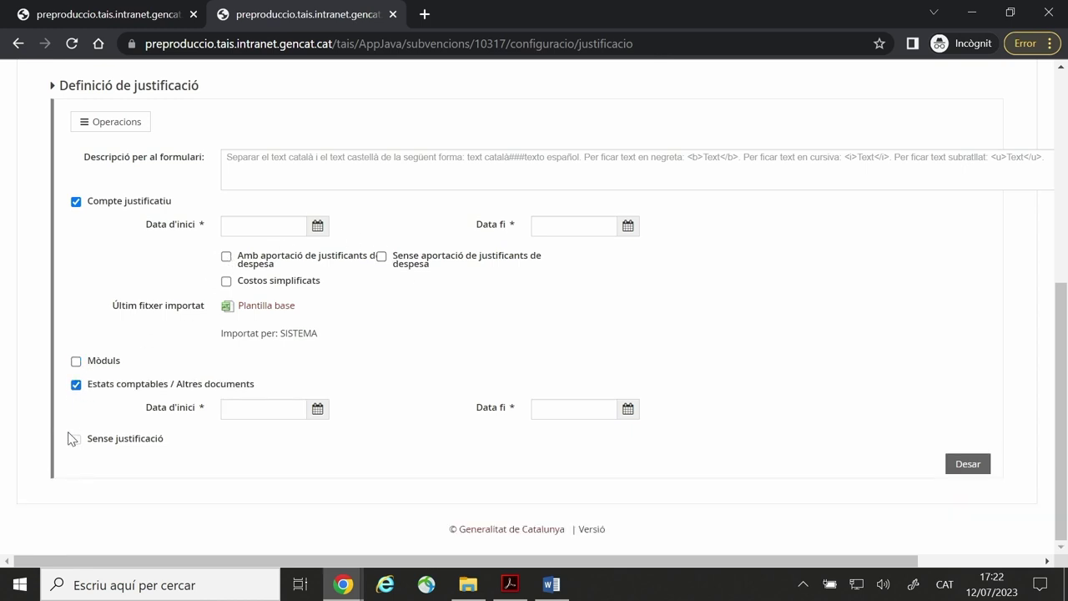
left_click(76, 384)
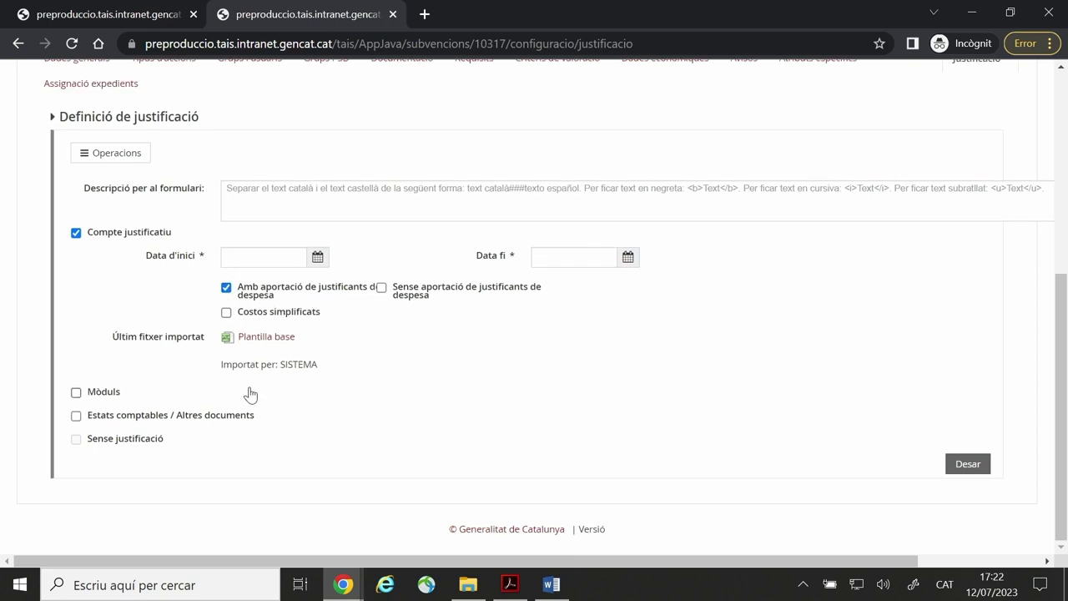
Try Costos simplificats with Despesa personal enabled at a percentage of 10.
left_click(226, 312)
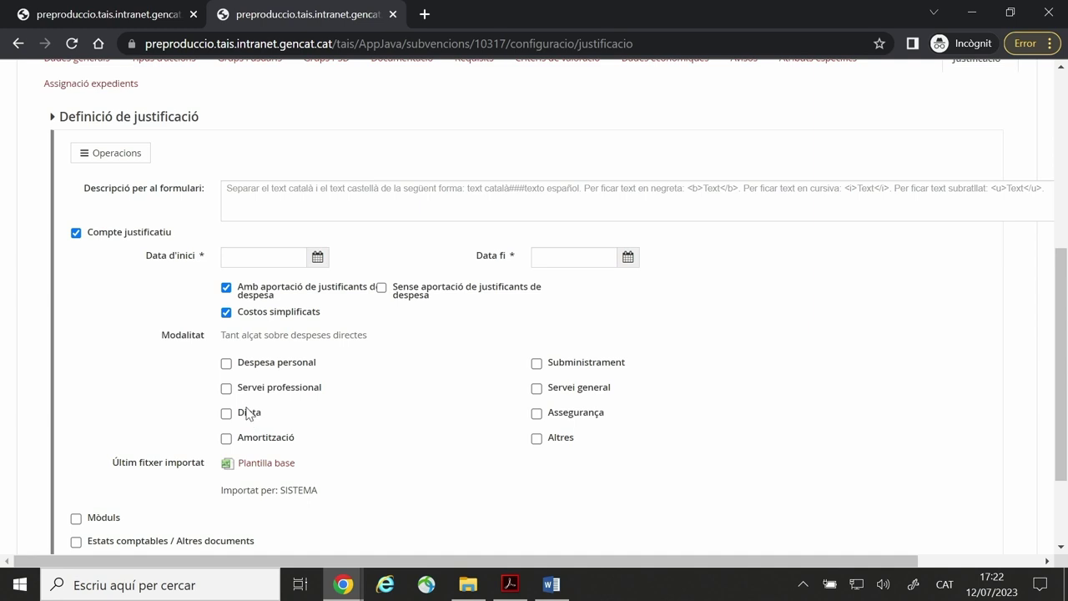
left_click(225, 363)
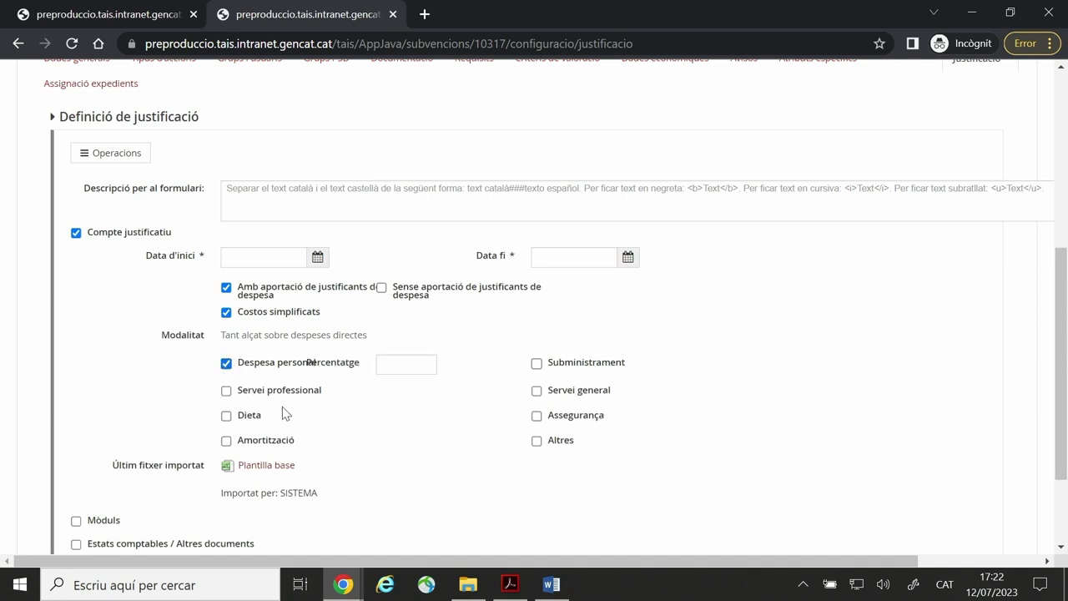
left_click(397, 366)
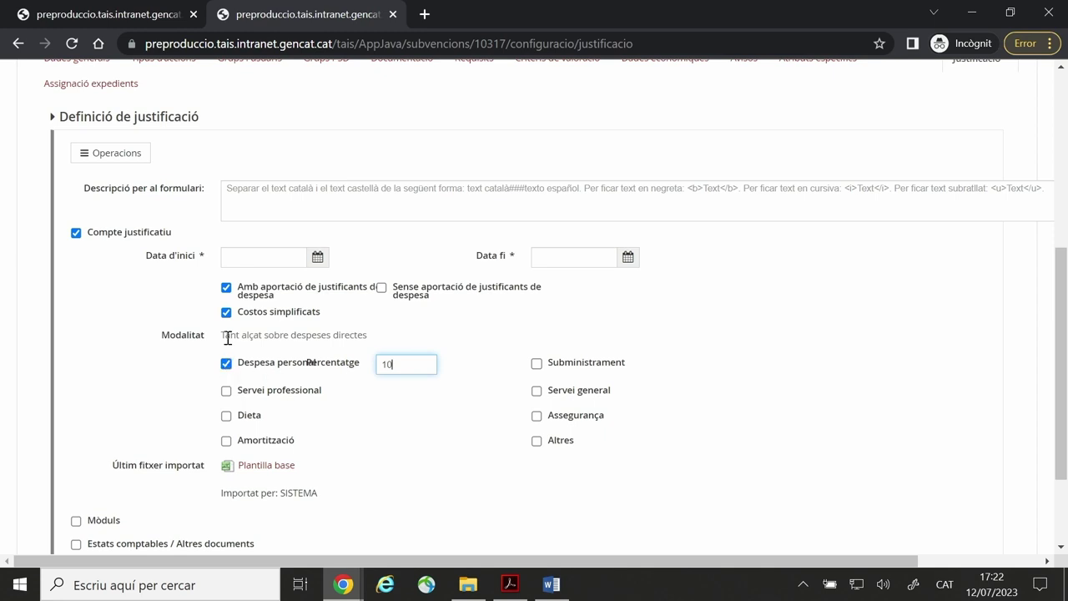
left_click(226, 312)
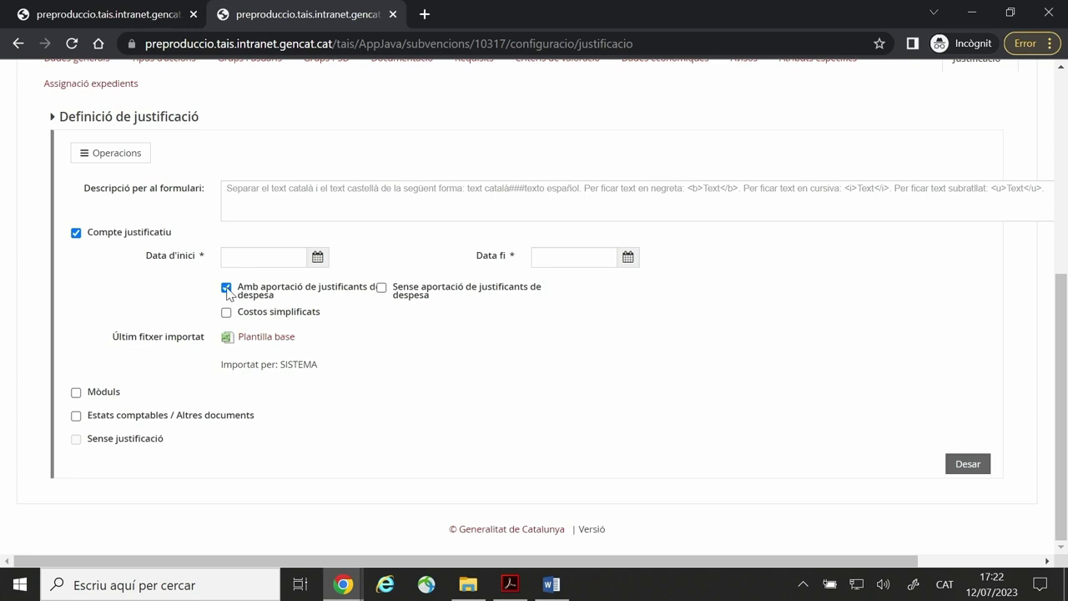
Switch Compte justificatiu to Sense aportació de justificants de despesa, and try its verification plan, auditor report and EELL declaration options.
left_click(382, 289)
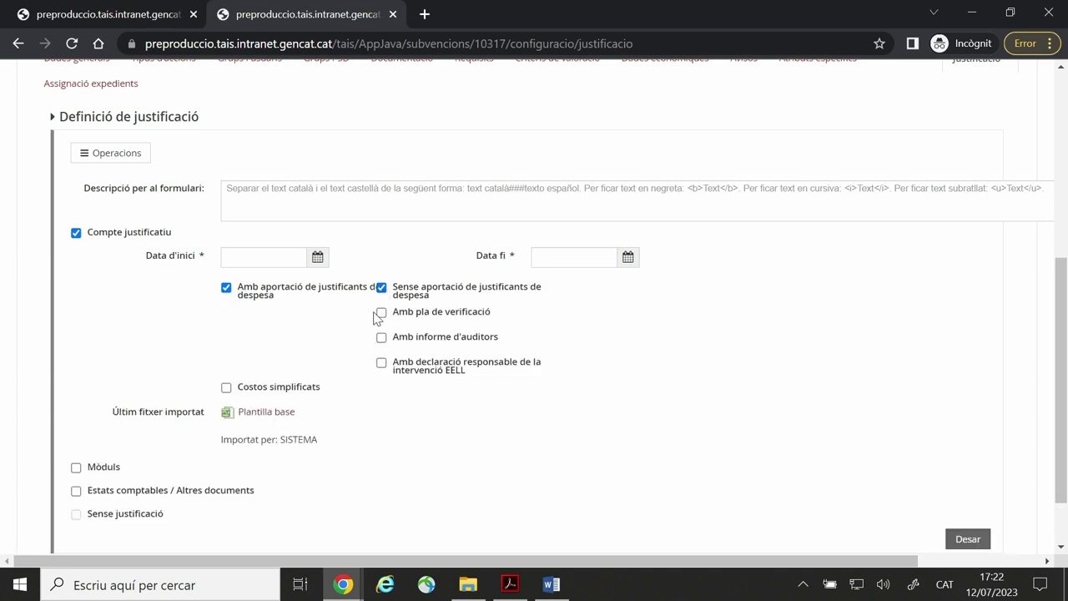
left_click(226, 288)
left_click(381, 337)
left_click(381, 362)
left_click(382, 315)
Download the Plantilla base justification spreadsheet and open it in Excel with editing enabled.
left_click(255, 412)
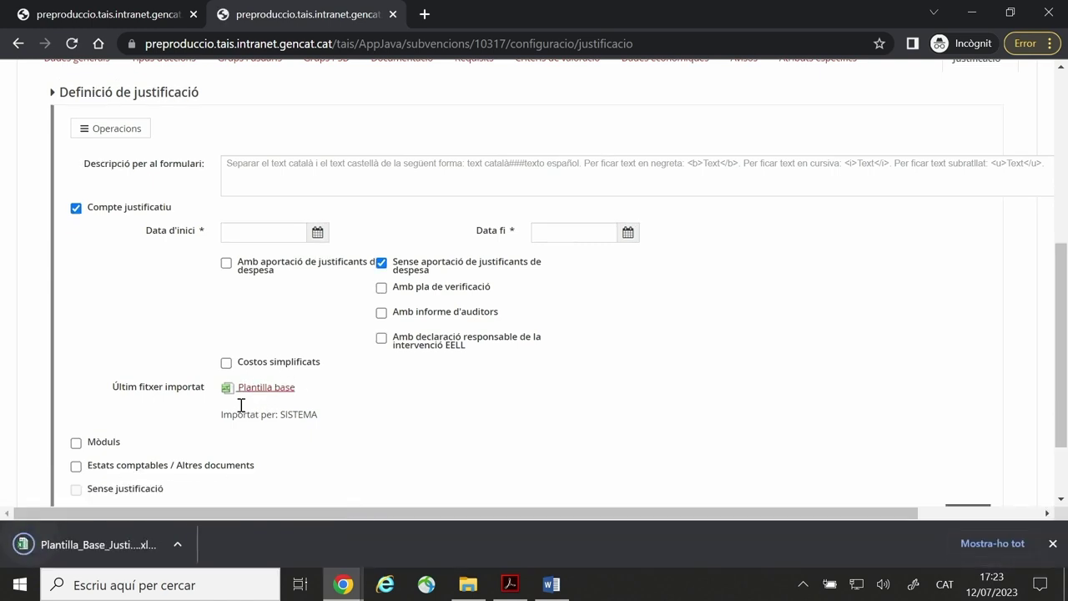
left_click(68, 549)
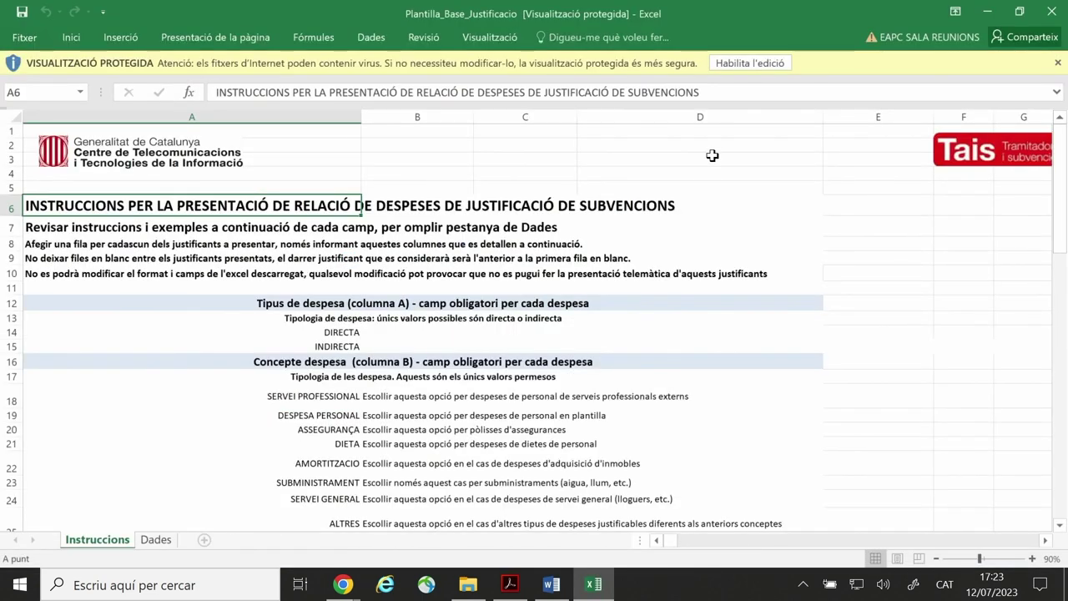
left_click(750, 63)
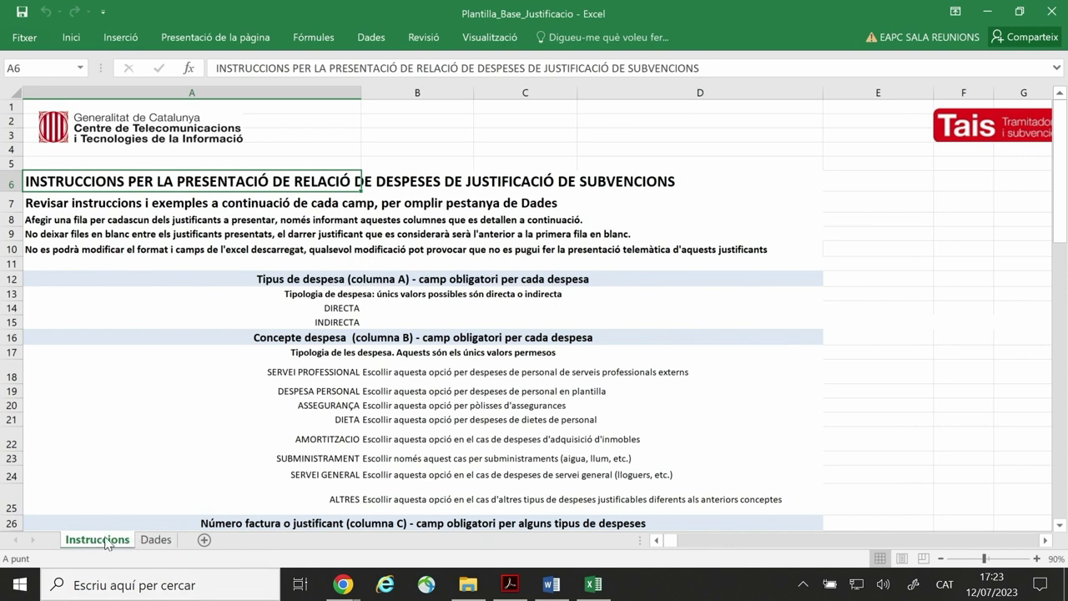
Examine the columns of the Dades sheet and the allowed expense types and concepts on the Instruccions sheet.
left_click(156, 539)
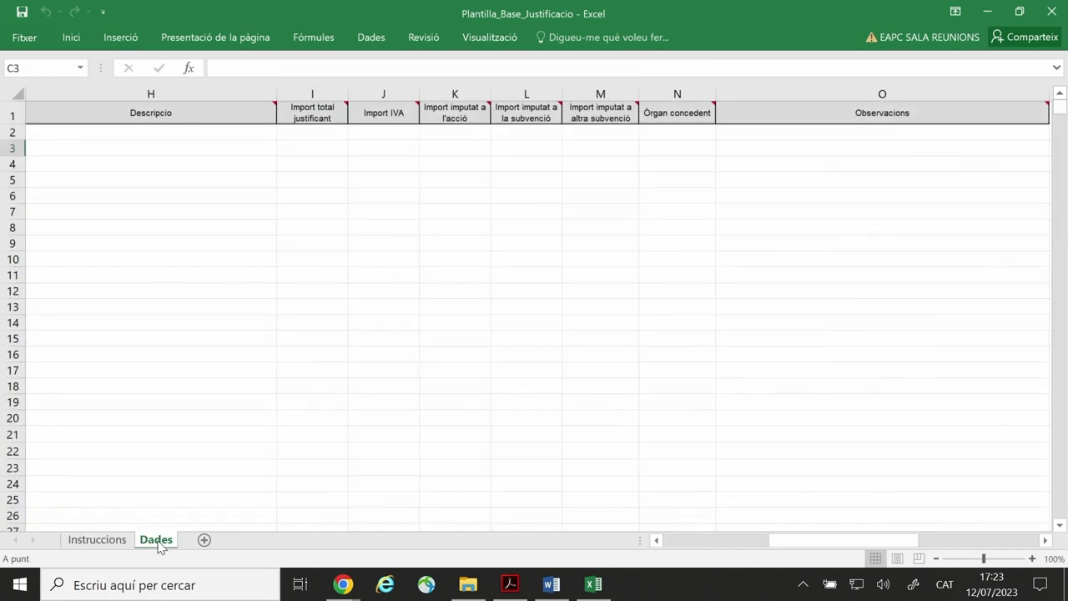
left_click(114, 539)
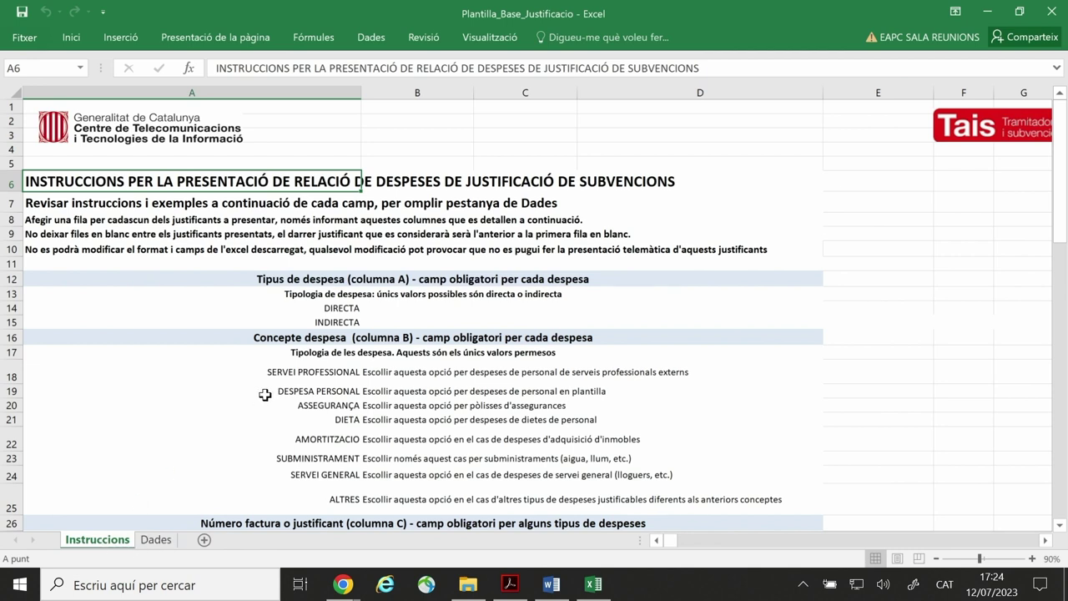
scroll(265, 394, "down", 1)
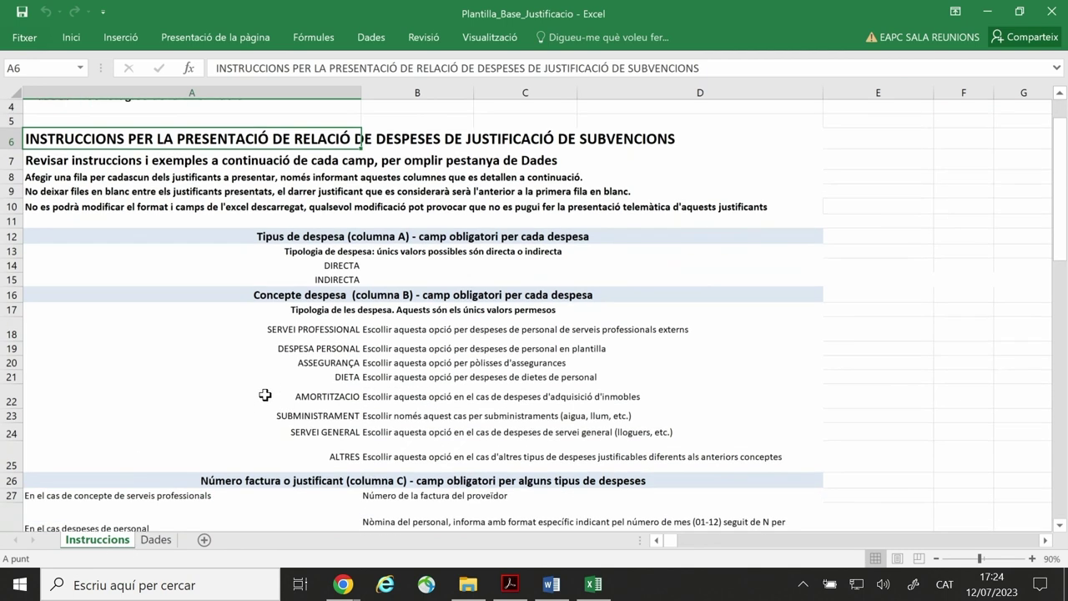
left_click(340, 265)
left_click(333, 279)
left_click(333, 324)
left_click(330, 349)
left_click(328, 364)
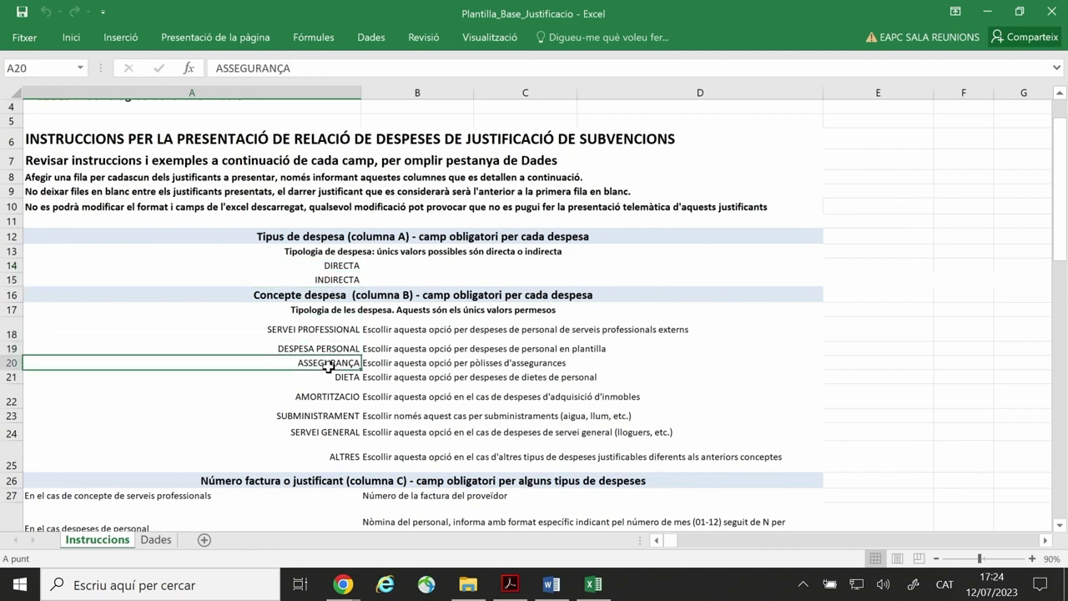
left_click(336, 265)
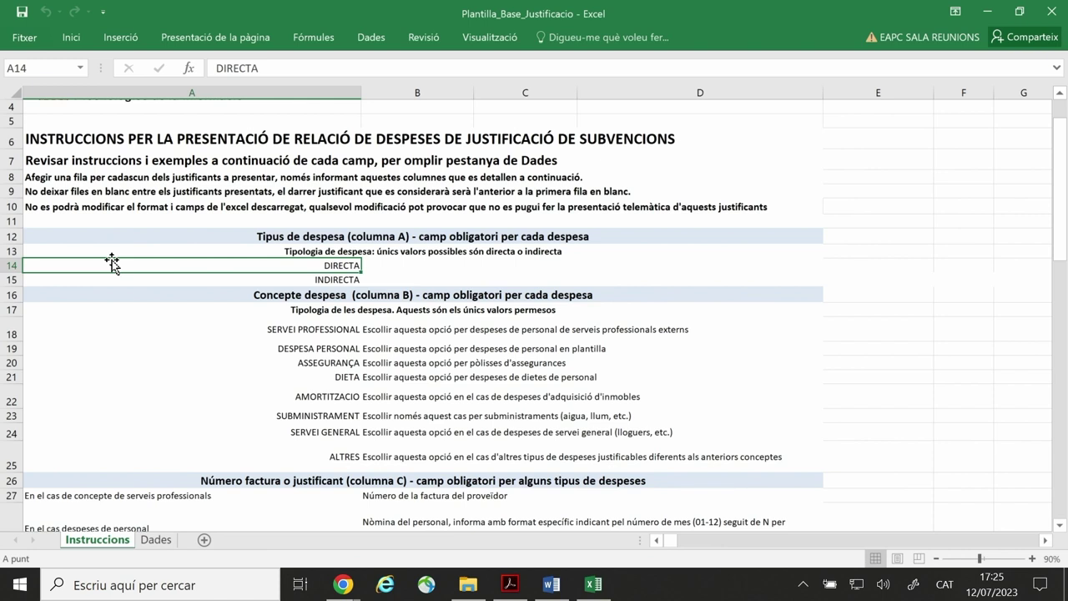
Delete row 15, the INDIRECTA expense type, from the Instruccions sheet.
left_click(11, 279)
right_click(15, 280)
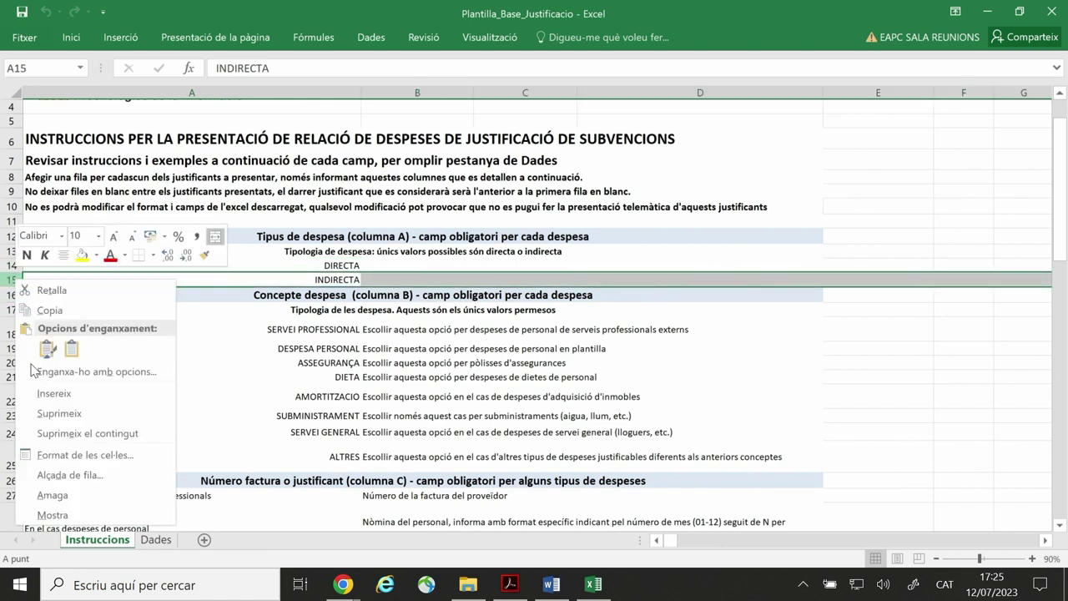
left_click(41, 413)
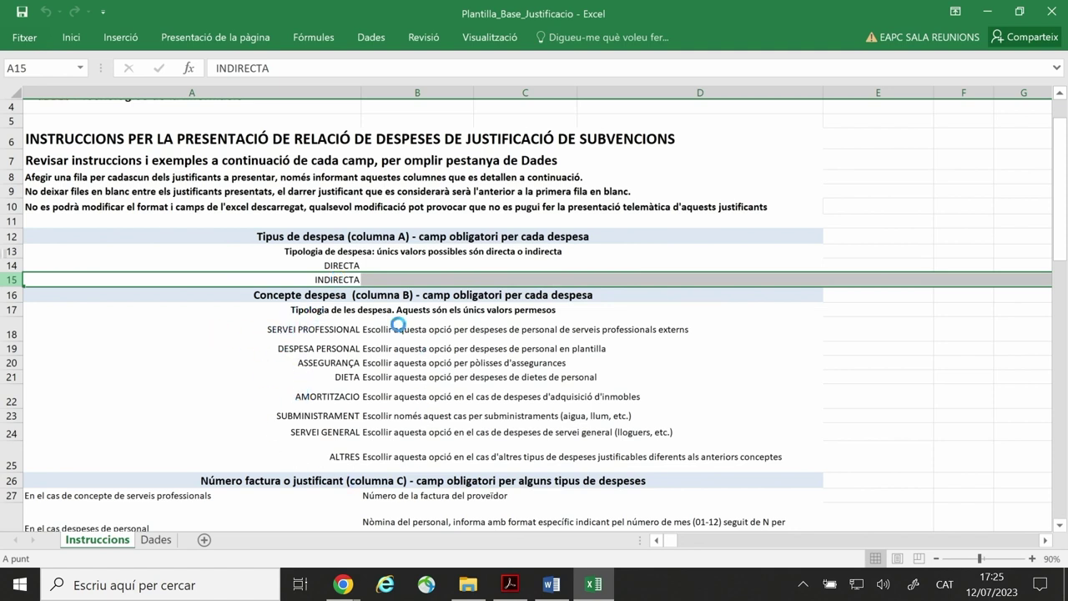
key("ctrl+minus")
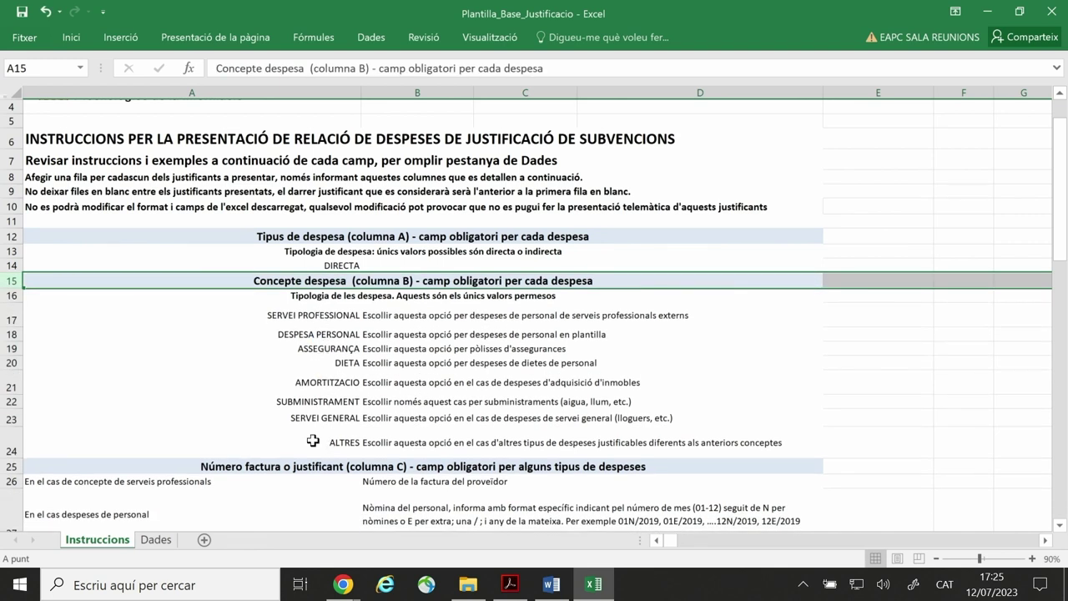
Review the SERVEI PROFESSIONAL instruction in row 17 against the column headers of the Dades sheet.
left_click(8, 317)
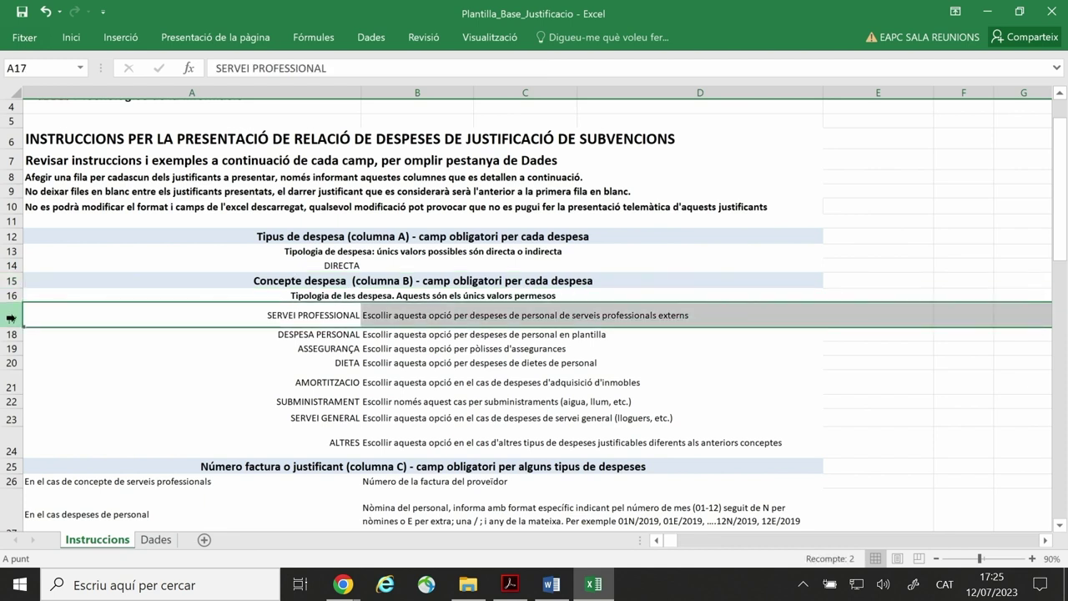
left_click(322, 317)
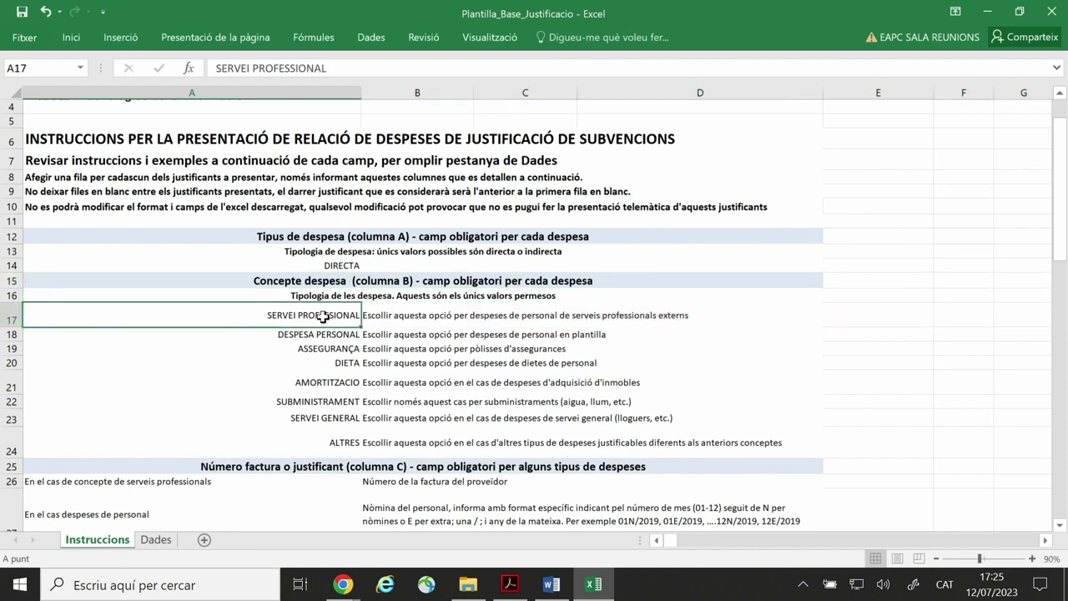
left_click(451, 317)
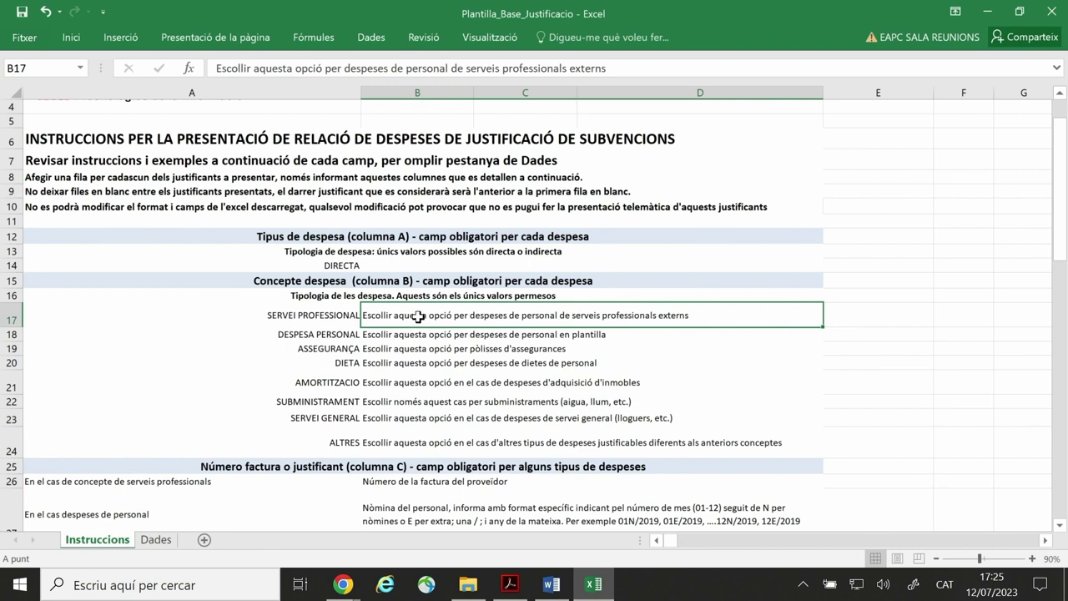
left_click(155, 540)
left_click_drag(789, 543, 673, 543)
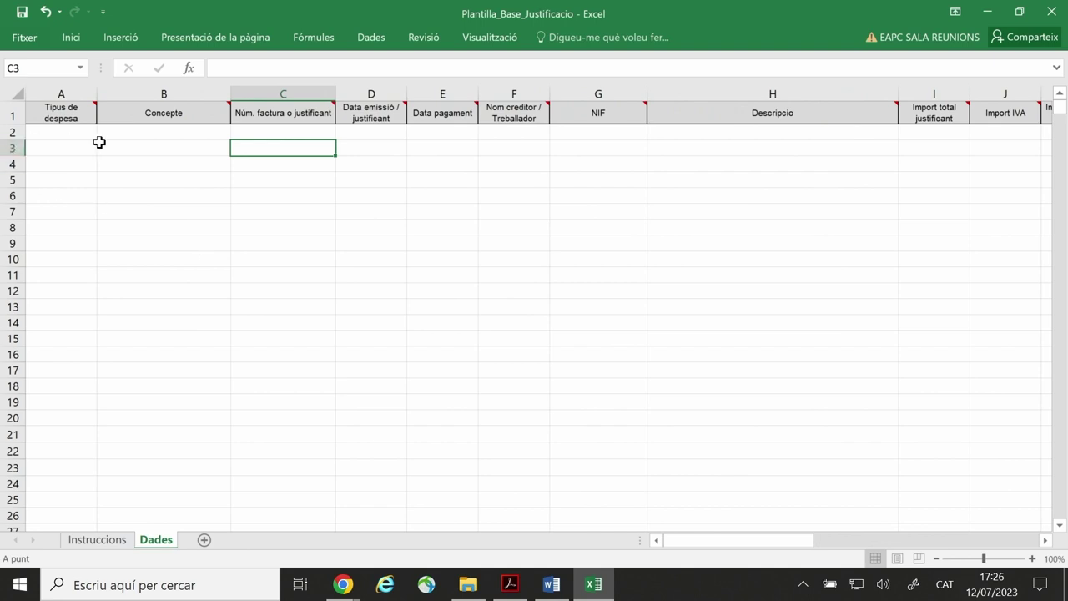
left_click(587, 244)
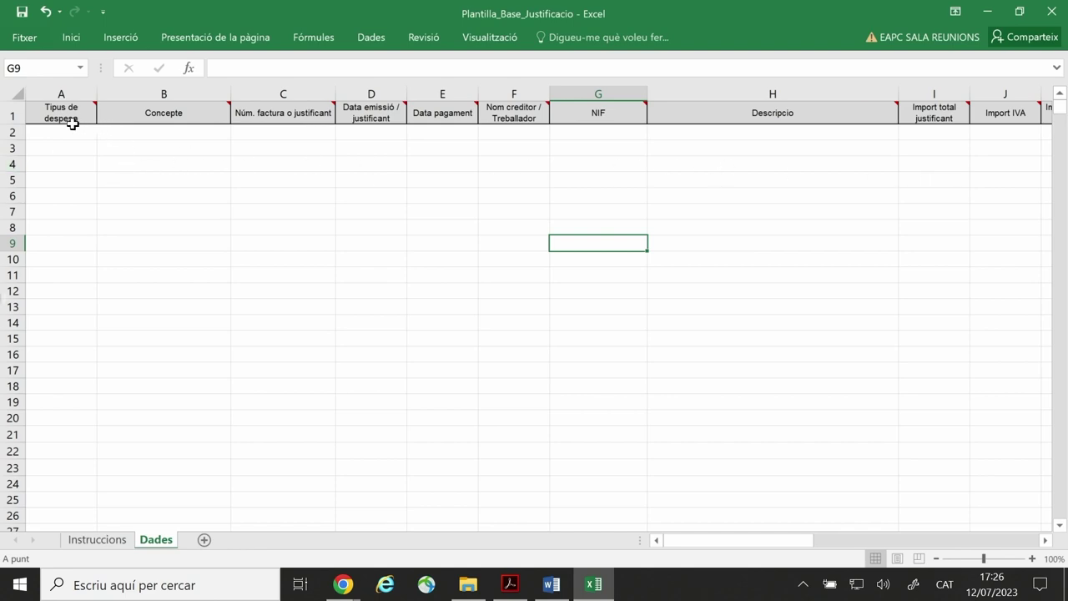
left_click(96, 539)
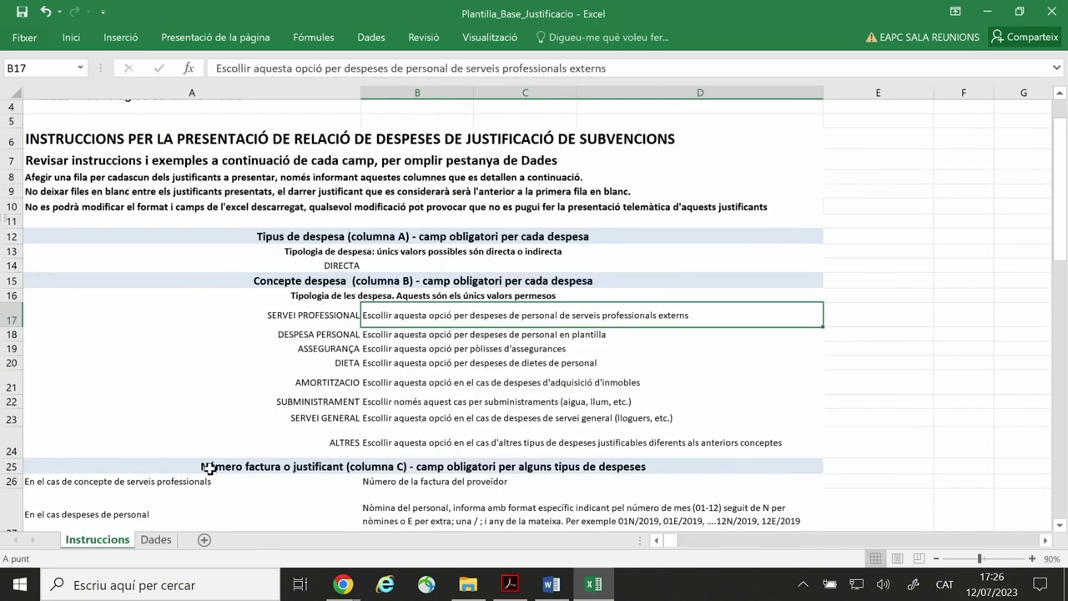
Check the allowed Tipus de despesa values for cell A2 on the Dades sheet.
left_click(167, 542)
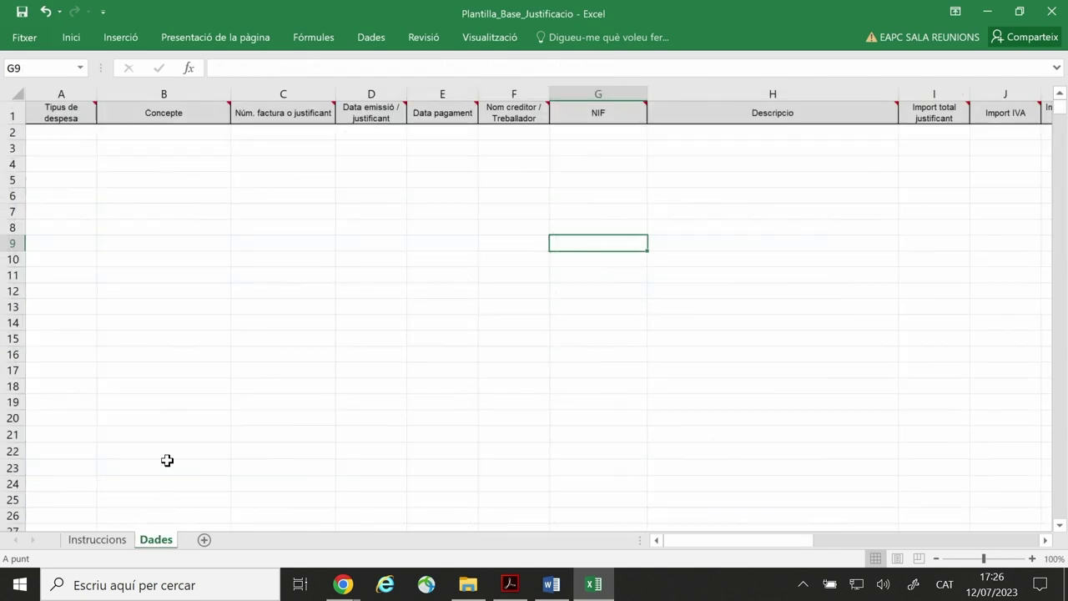
left_click(67, 135)
left_click(103, 133)
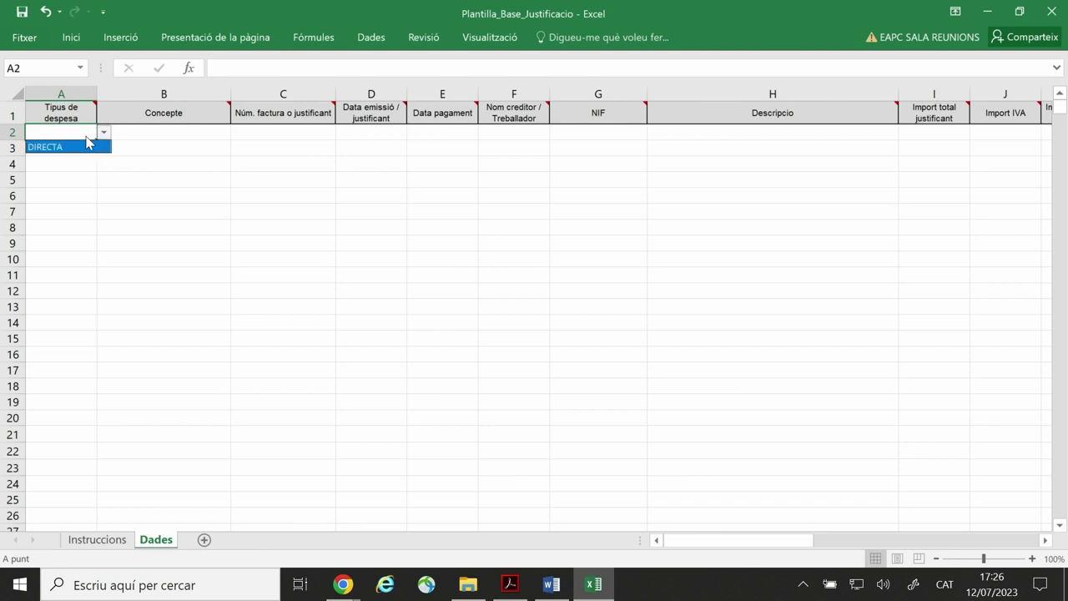
left_click(106, 133)
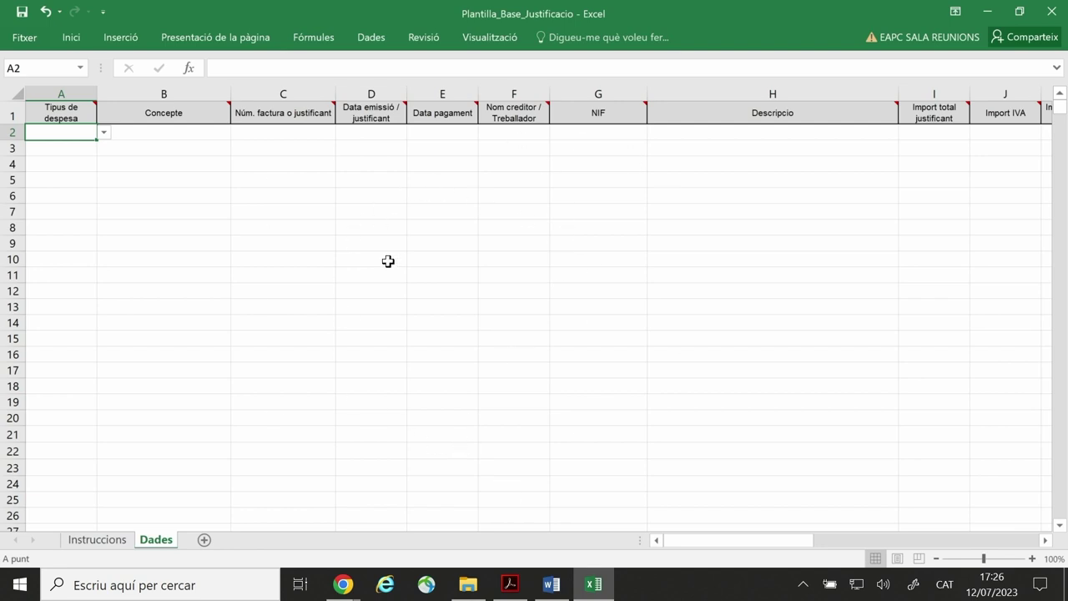
Save the workbook as Plantilla_Base_Justificacio in the Baixades folder, replacing the existing file, and close Excel.
left_click(24, 36)
left_click(33, 198)
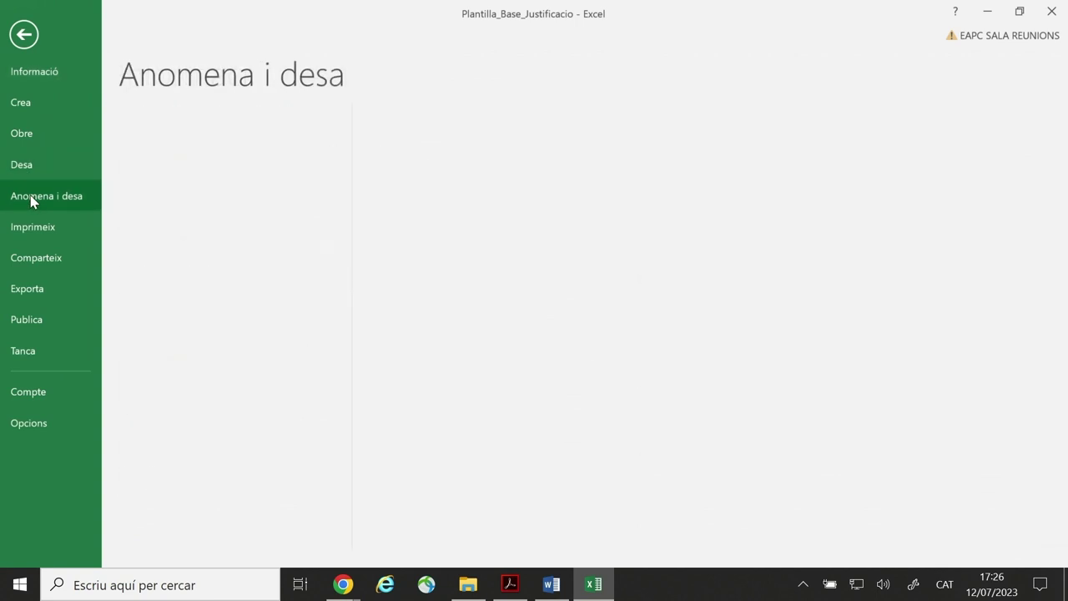
left_click(151, 248)
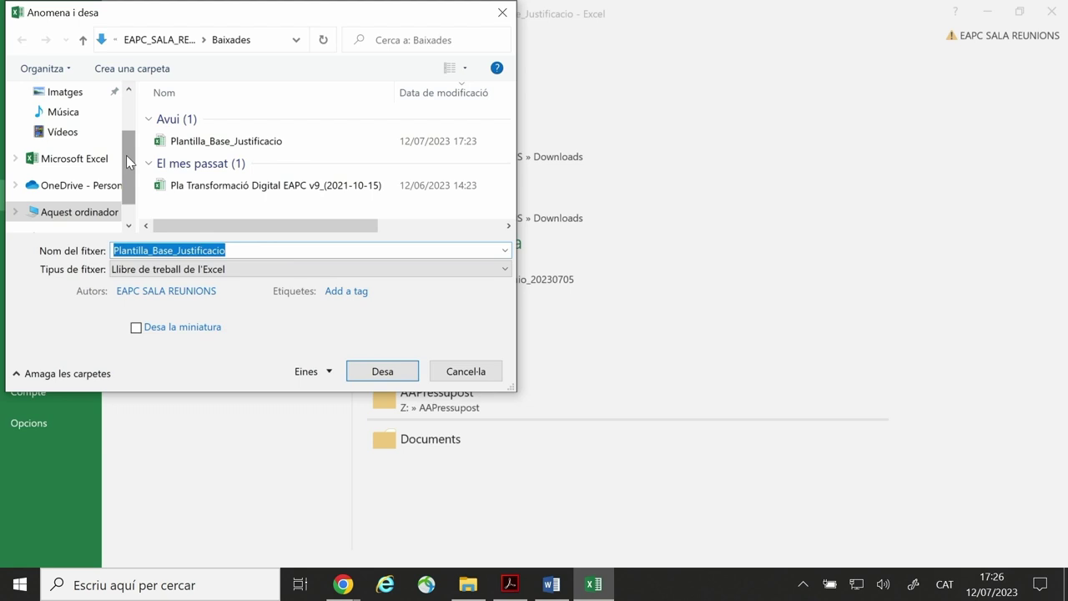
scroll(126, 155, "down", 1)
scroll(127, 182, "up", 4)
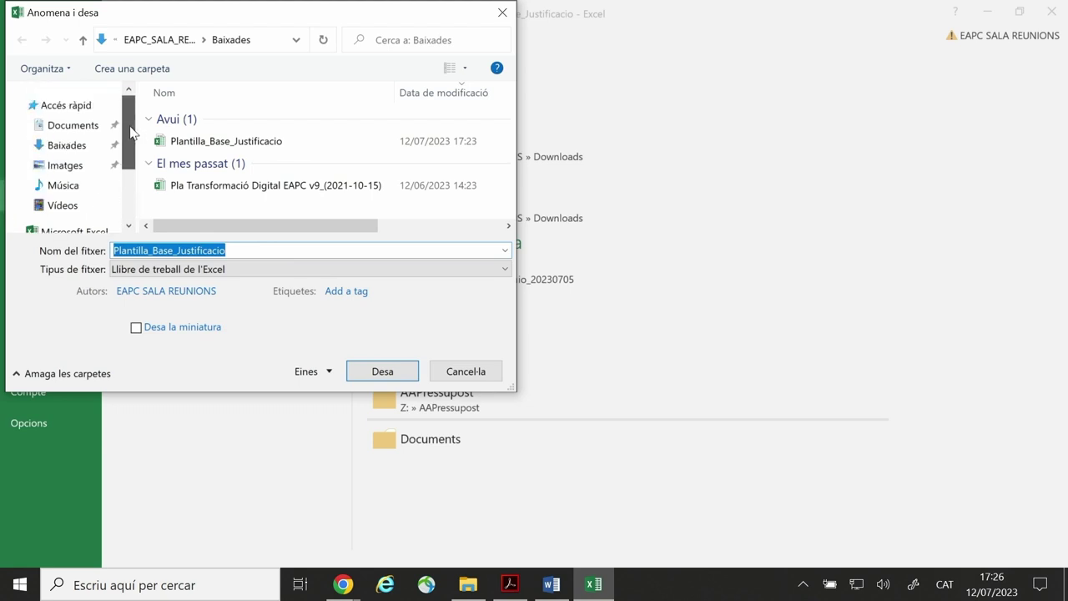
left_click(96, 144)
left_click(380, 370)
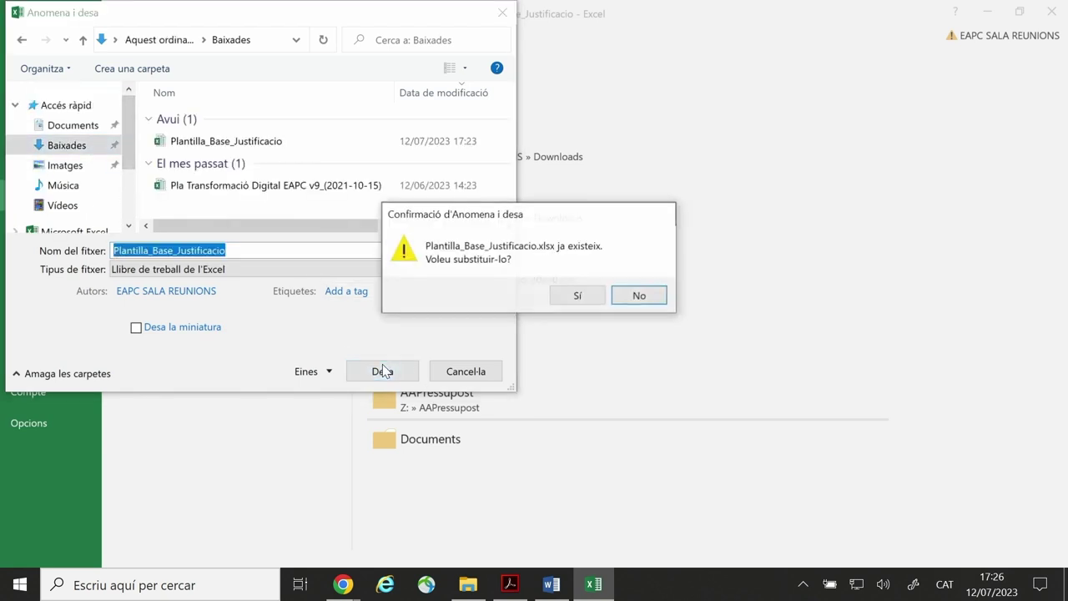
left_click(582, 295)
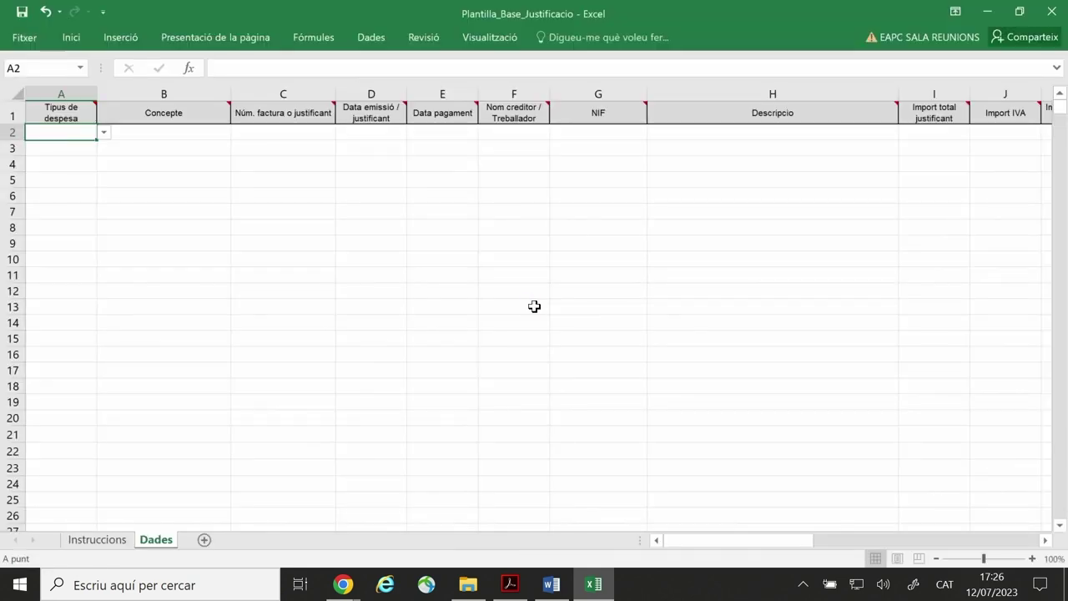
left_click(1061, 8)
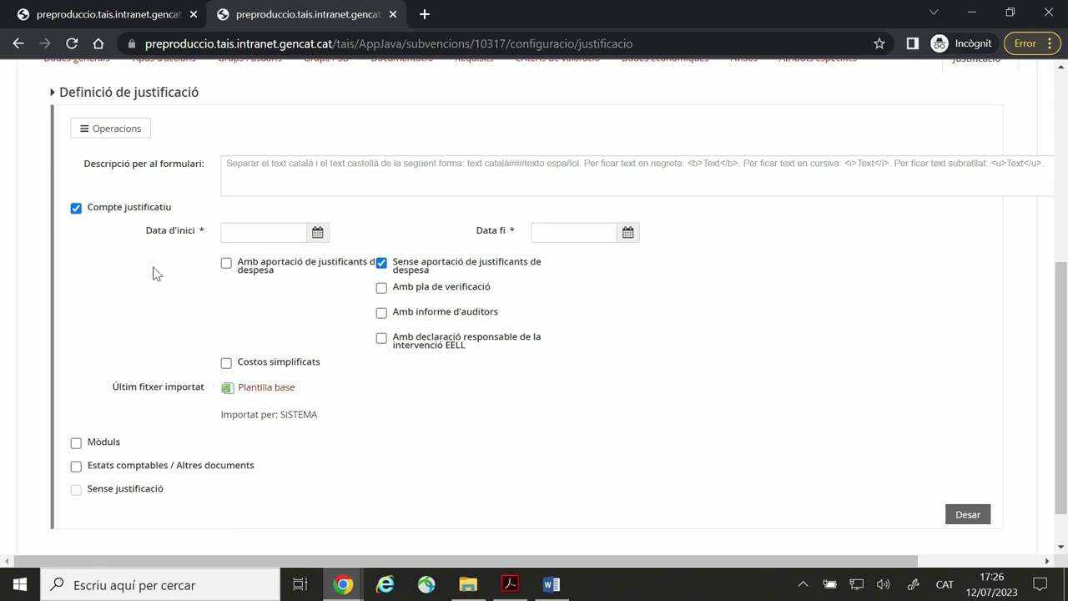
left_click(103, 130)
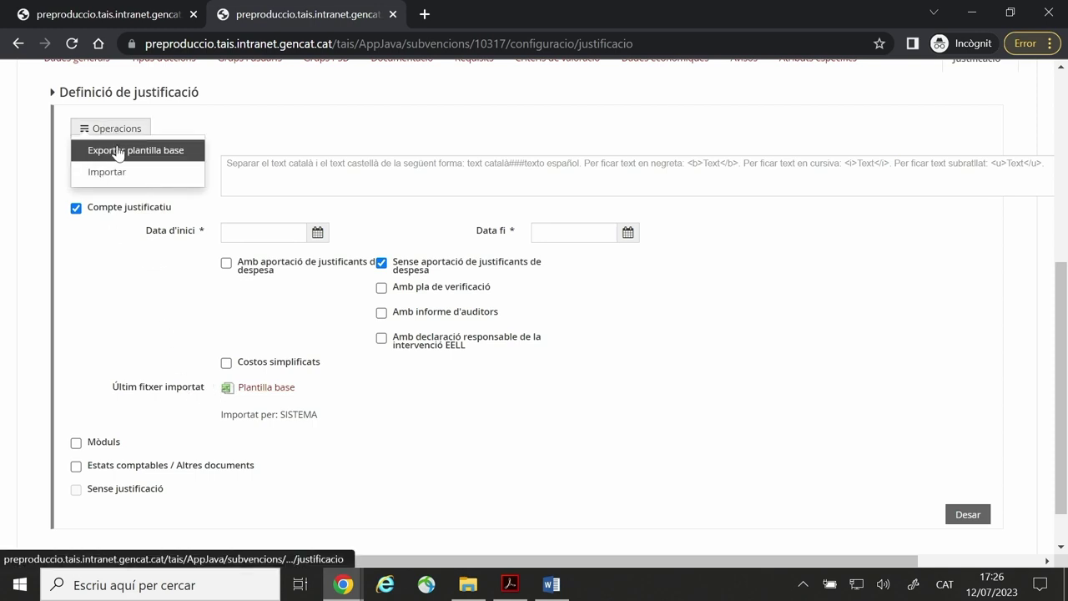
left_click(110, 173)
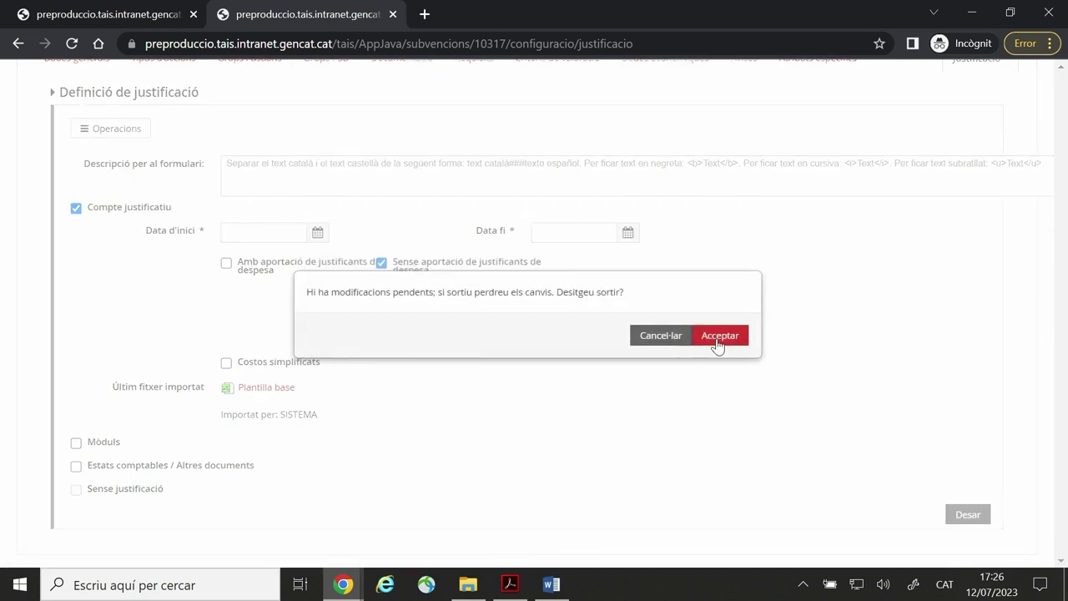
left_click(672, 336)
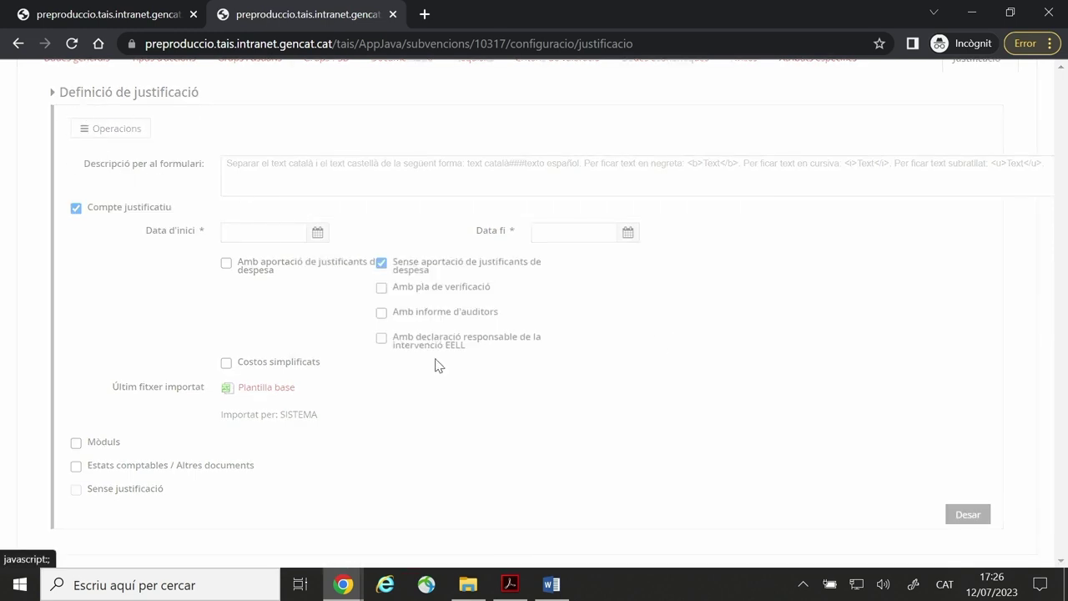
Set the Compte justificatiu period to start 03/07/2023 and end 31/07/2023, and save the justification definition.
left_click(961, 514)
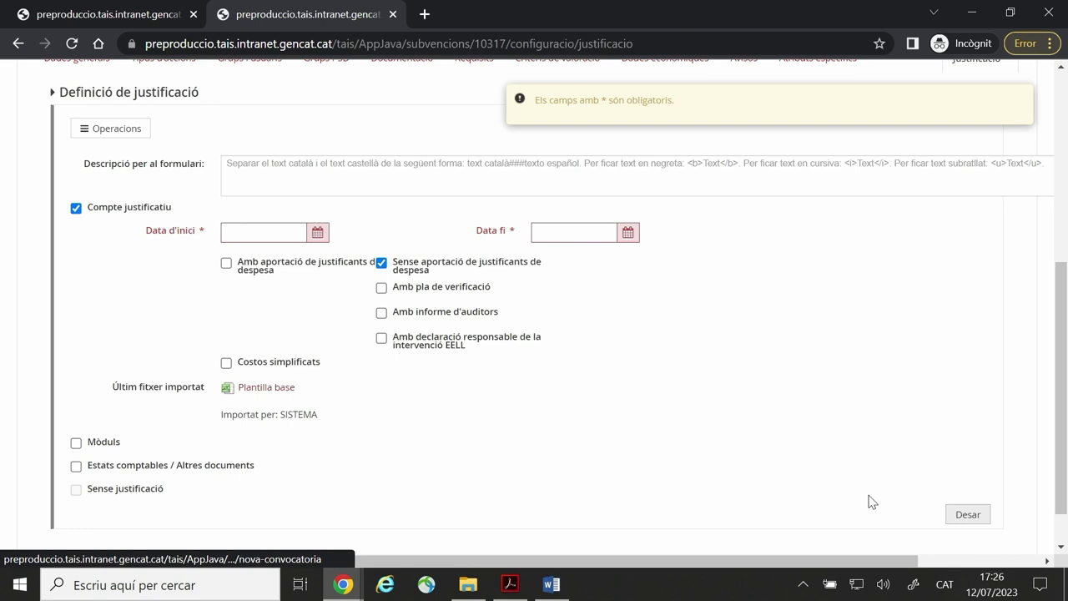
left_click(318, 232)
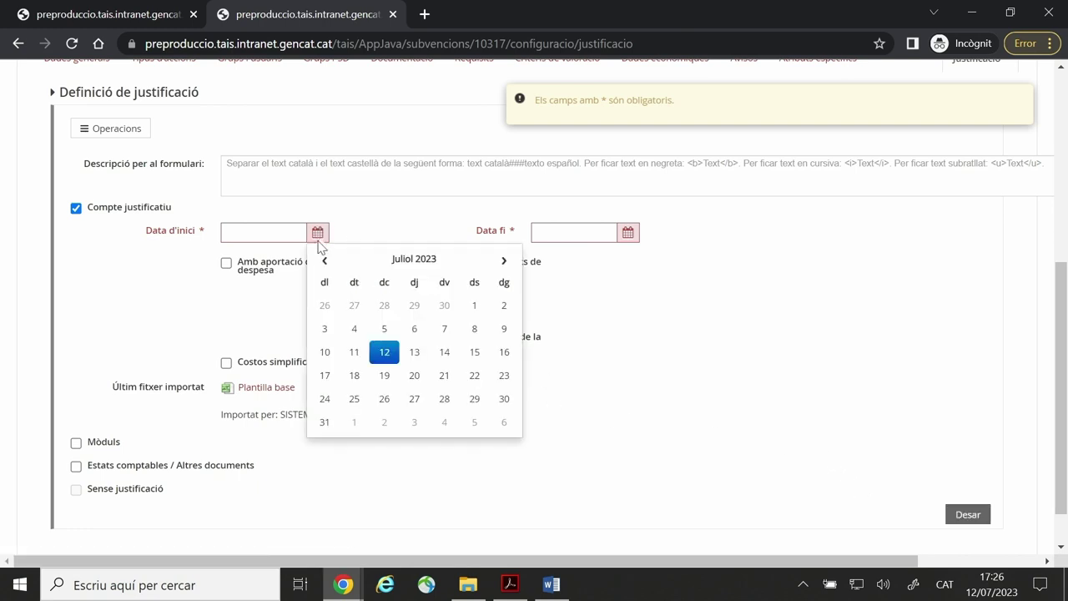
left_click(324, 327)
left_click(627, 233)
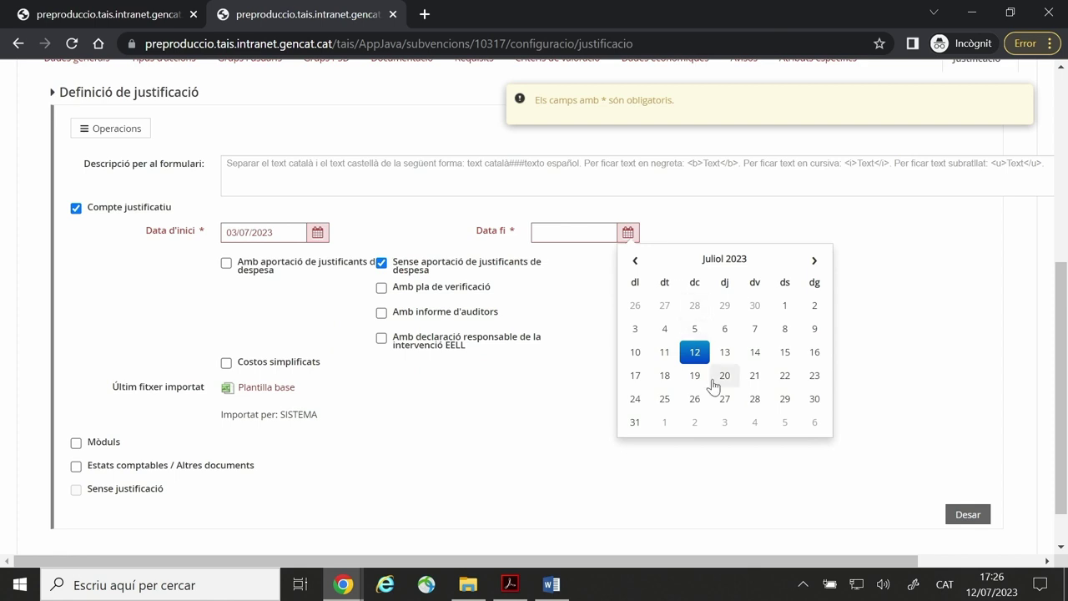
left_click(636, 423)
left_click(591, 232)
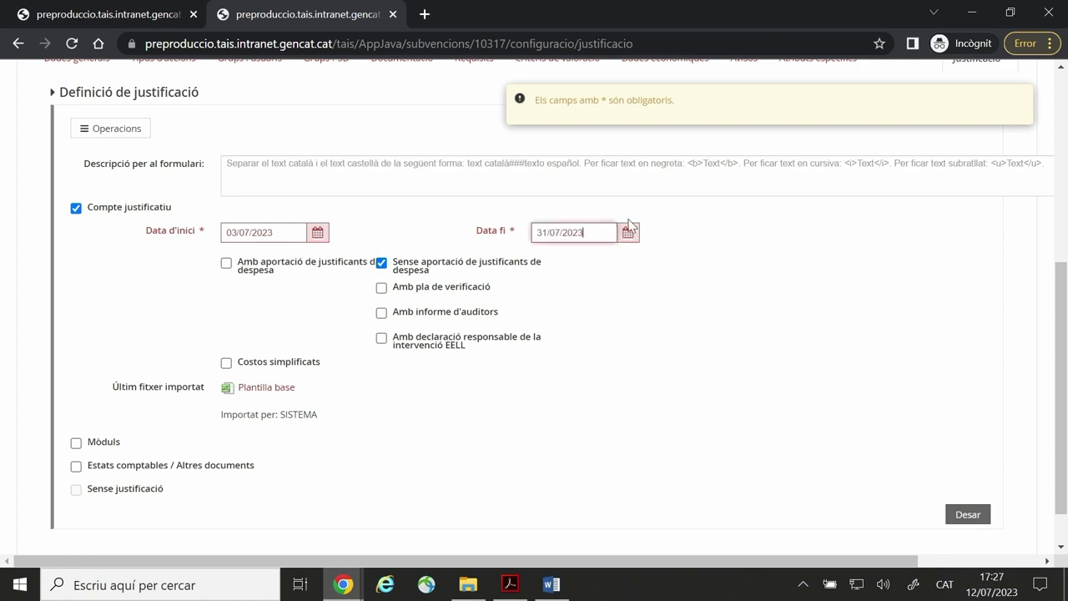
left_click(965, 514)
scroll(538, 417, "down", 3)
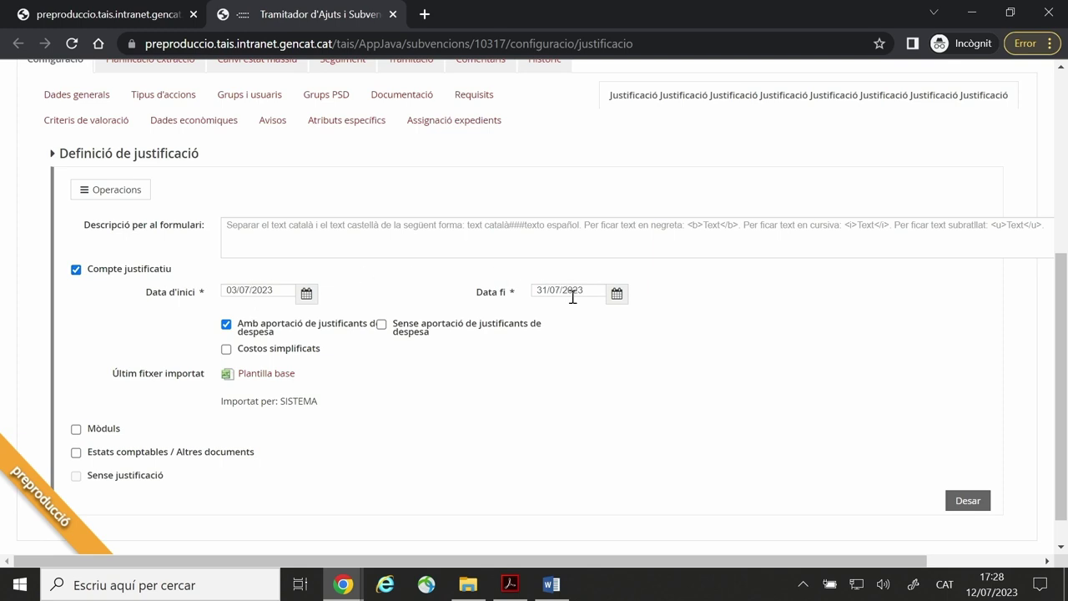
Import Plantilla_Base_Justificacio.xlsx from the Baixades folder as the template for the Compte justificatiu modality.
left_click(107, 191)
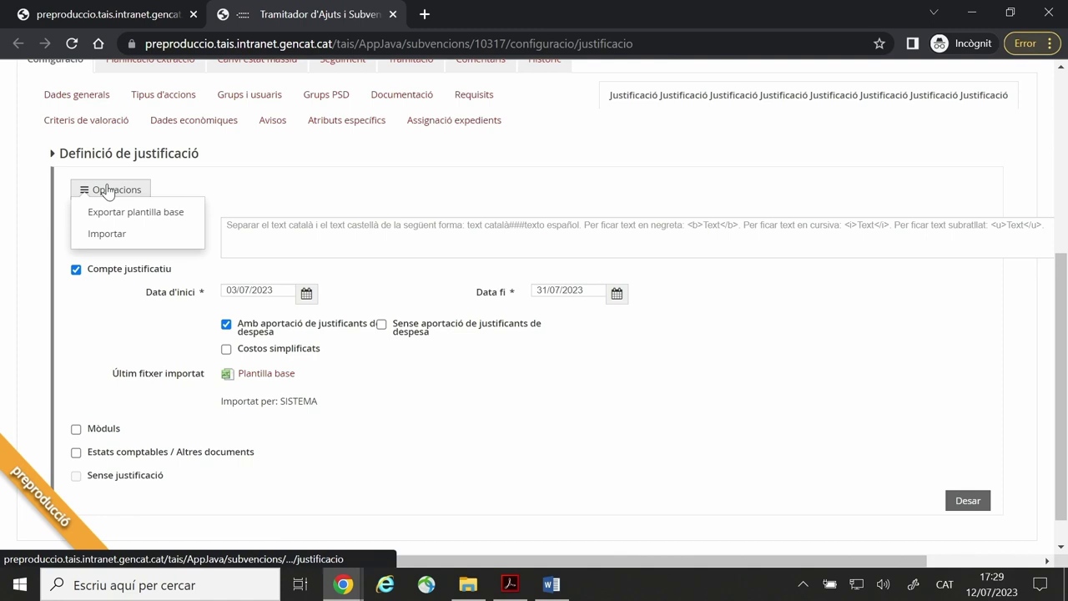
left_click(120, 236)
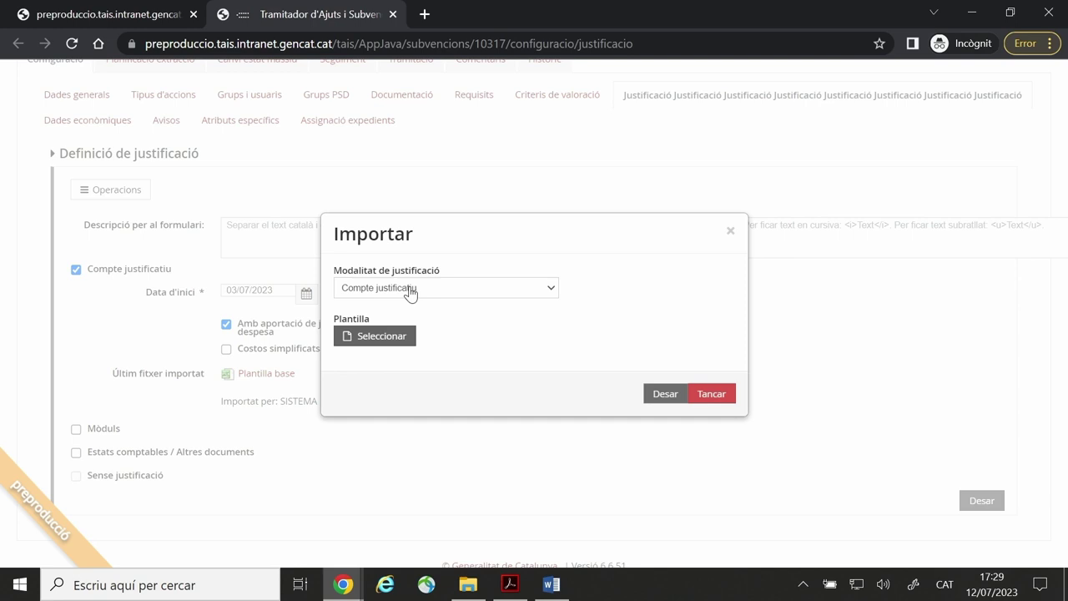
left_click(372, 336)
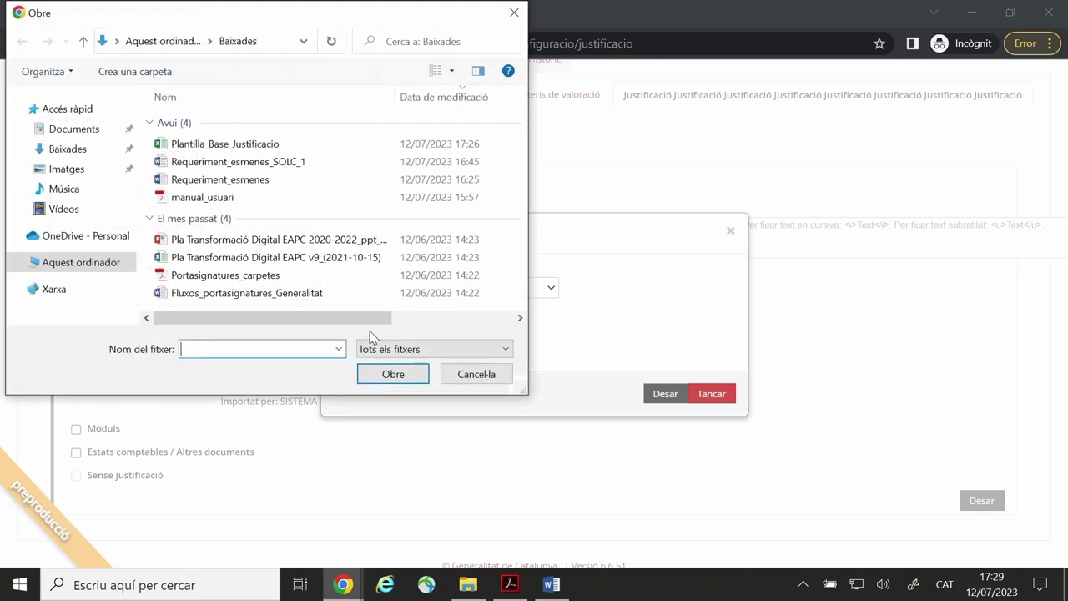
left_click(107, 148)
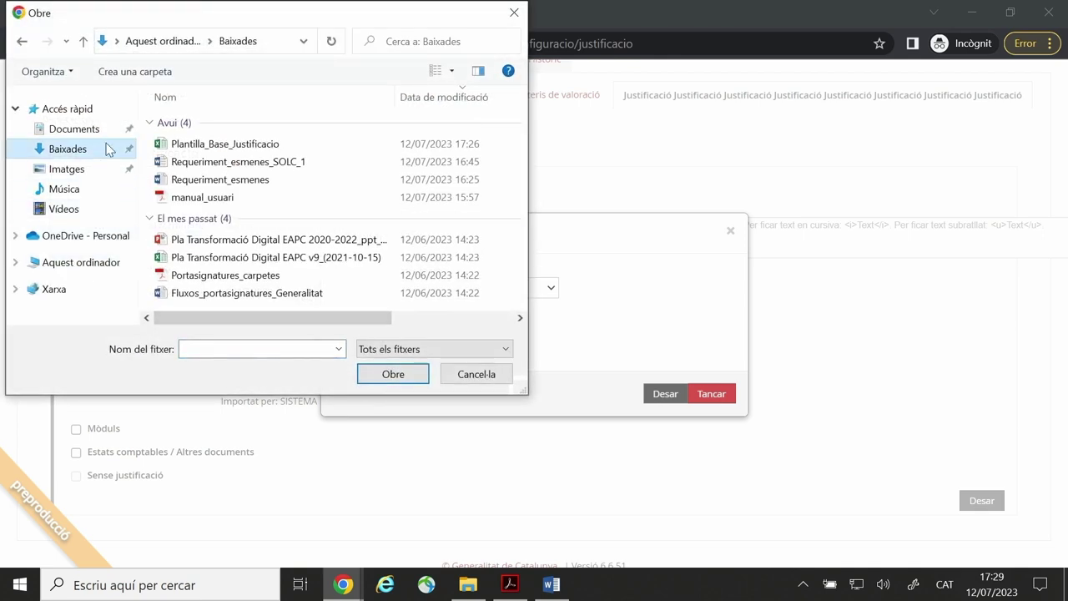
double_click(230, 147)
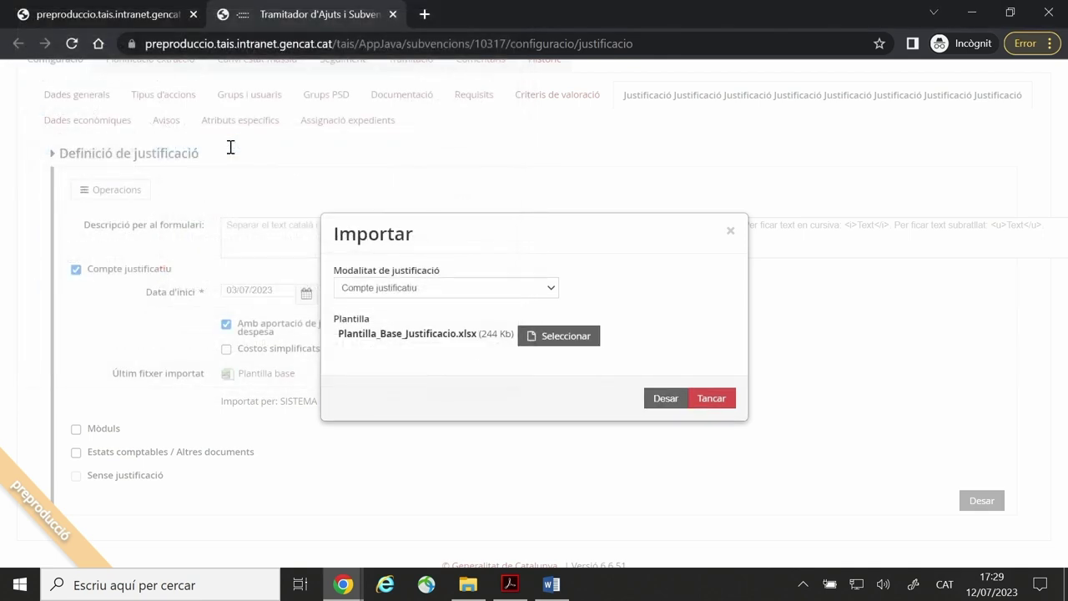
left_click(666, 398)
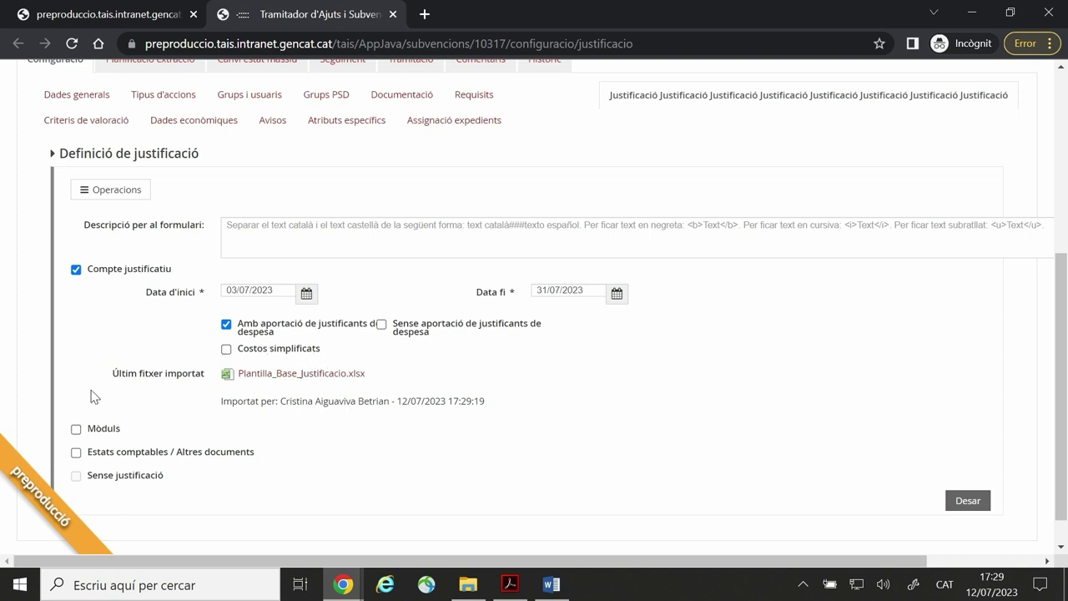
Enable the Mòduls justification with start date 12/07/2023 and end date 31/07/2024, and save the definition.
left_click(77, 431)
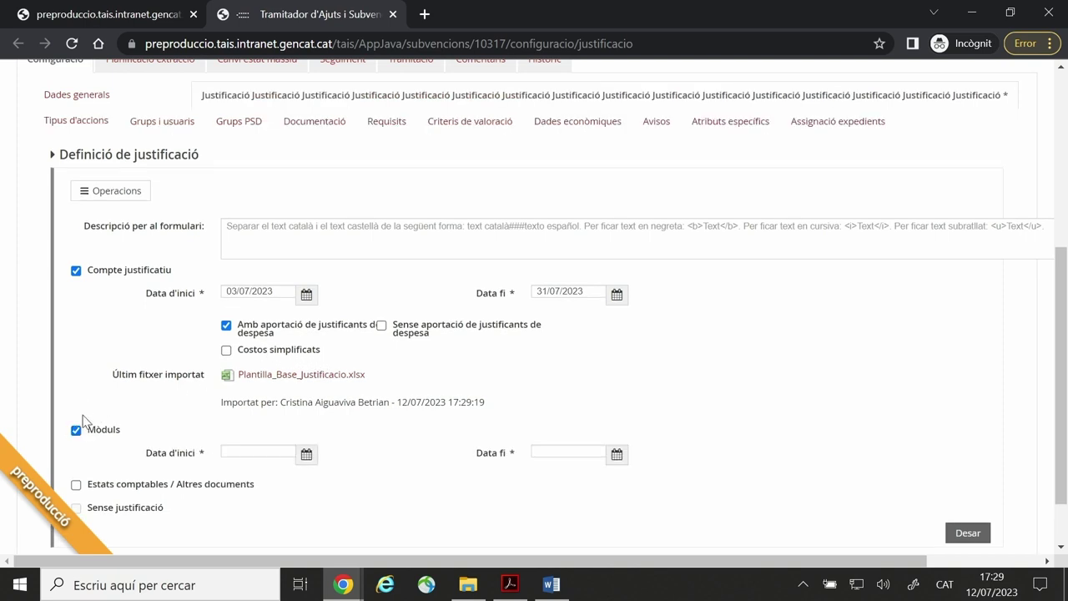
scroll(75, 417, "down", 1)
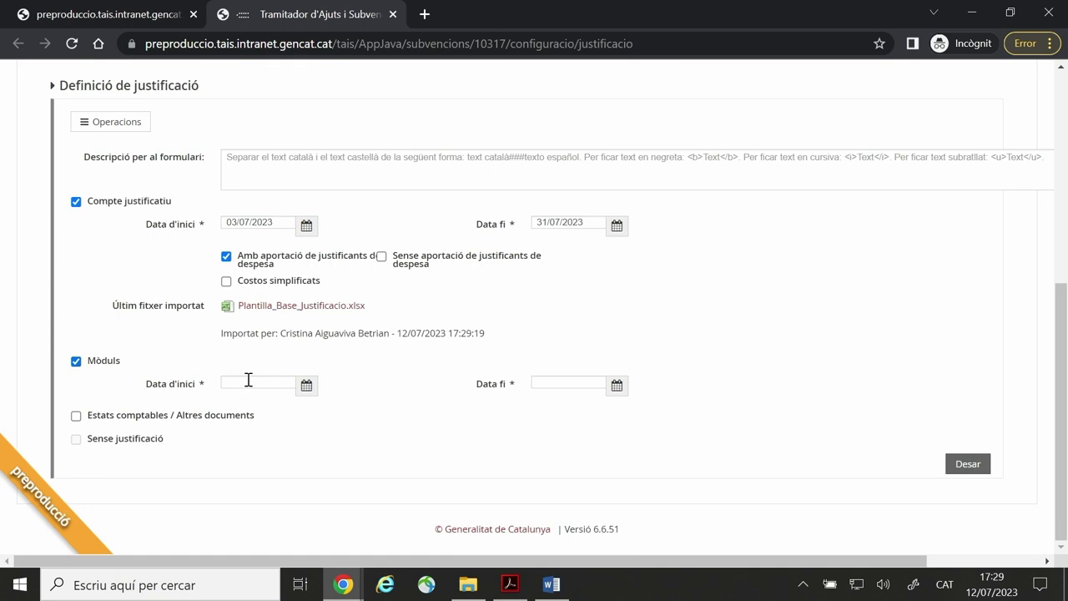
left_click(309, 389)
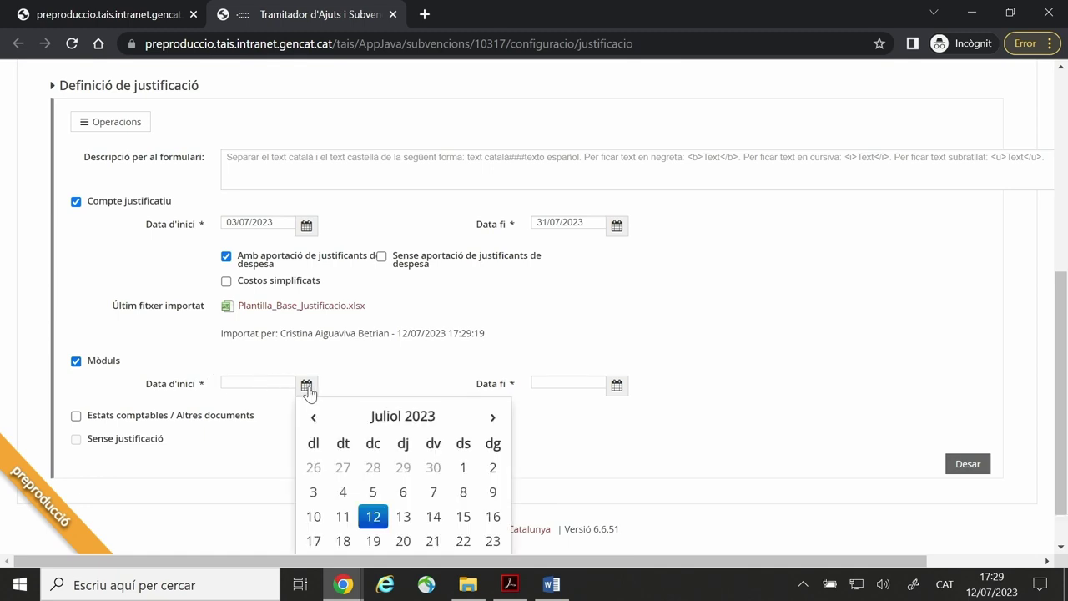
left_click(374, 515)
left_click(617, 385)
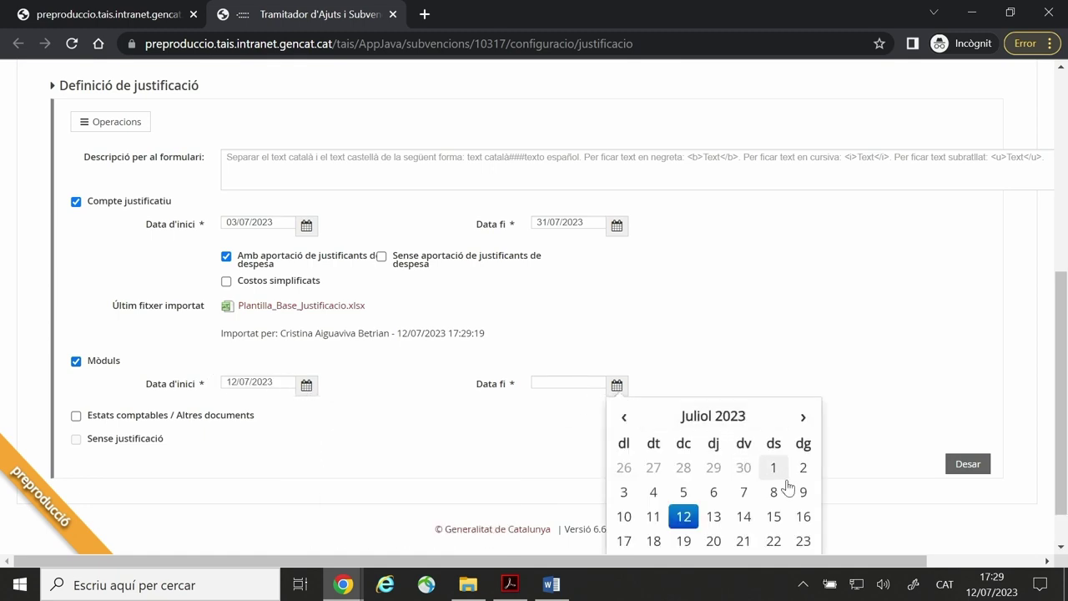
scroll(807, 534, "down", 1)
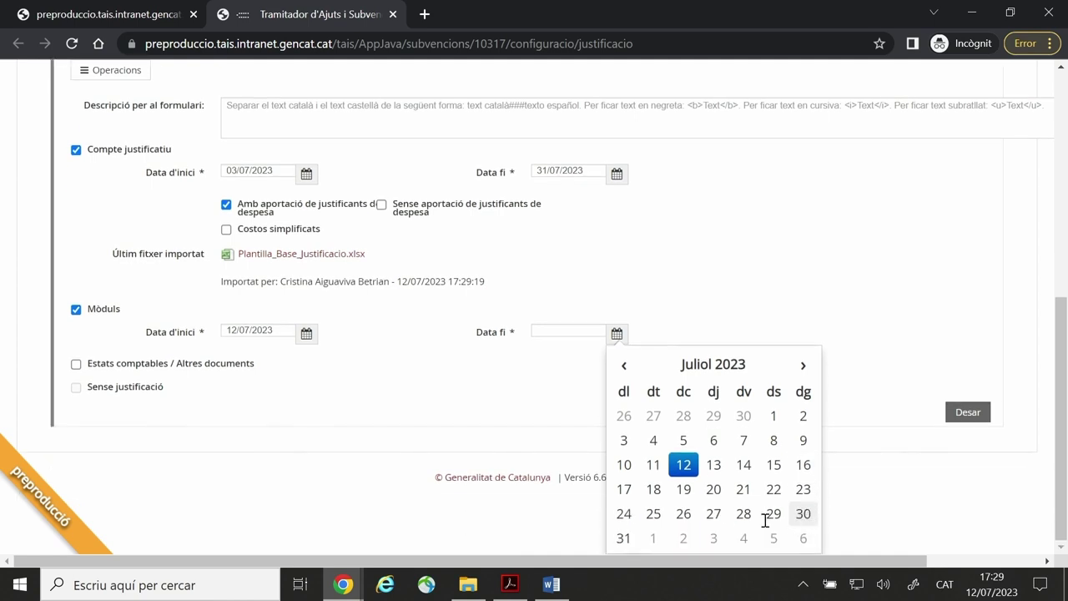
left_click(624, 538)
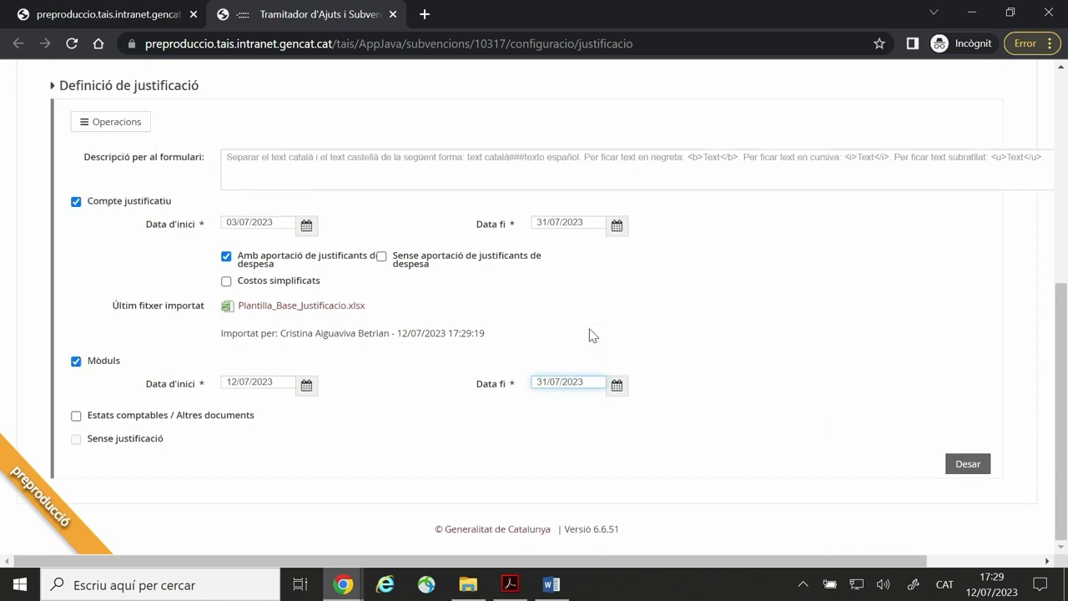
left_click(960, 463)
scroll(672, 389, "down", 4)
scroll(672, 390, "down", 3)
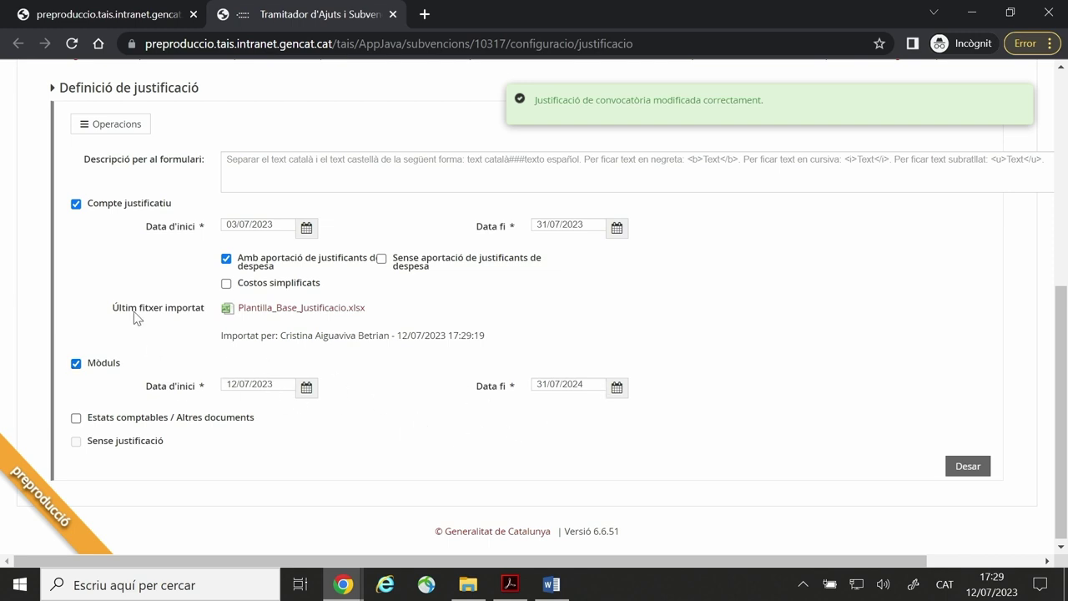
Enable Estats comptables / Altres documents with start date 12/07/2023 and end date 31/07/2024, and save the definition.
left_click(75, 420)
left_click(306, 444)
scroll(306, 446, "down", 1)
left_click(373, 463)
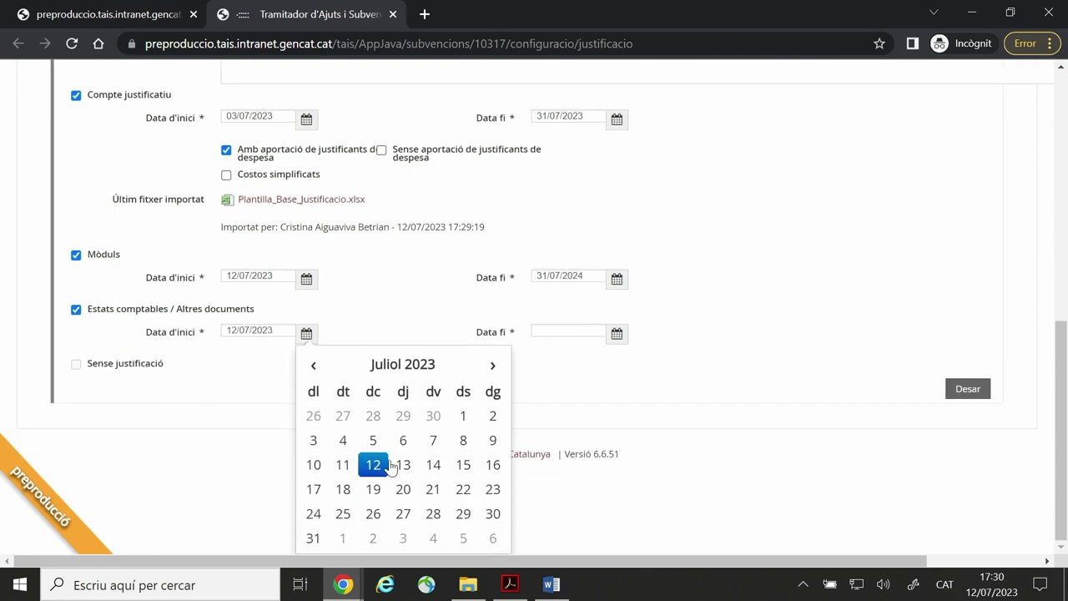
scroll(618, 342, "up", 1)
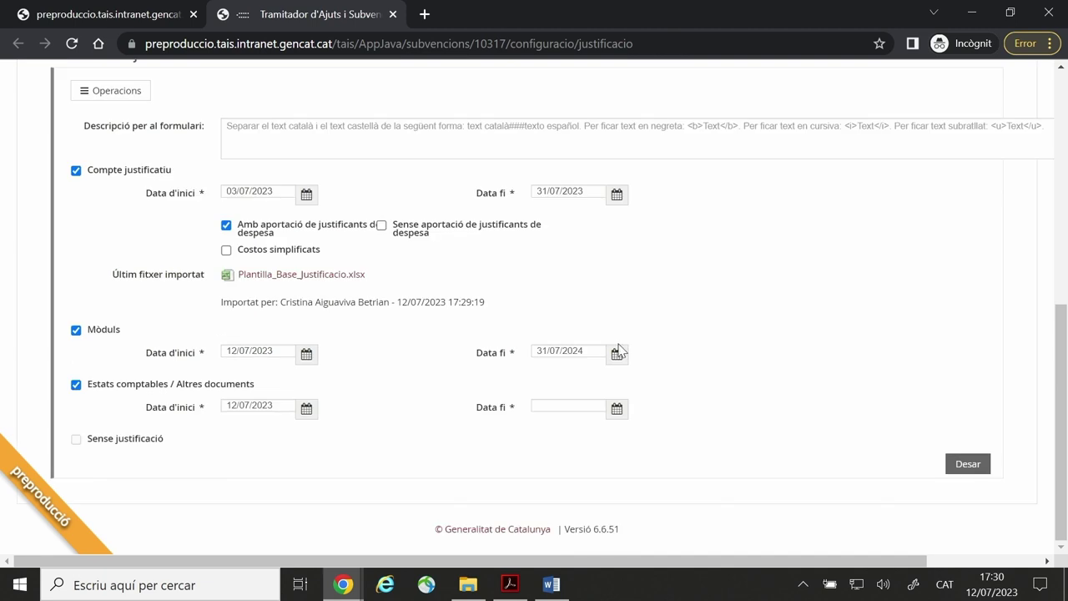
left_click(615, 408)
left_click(624, 539)
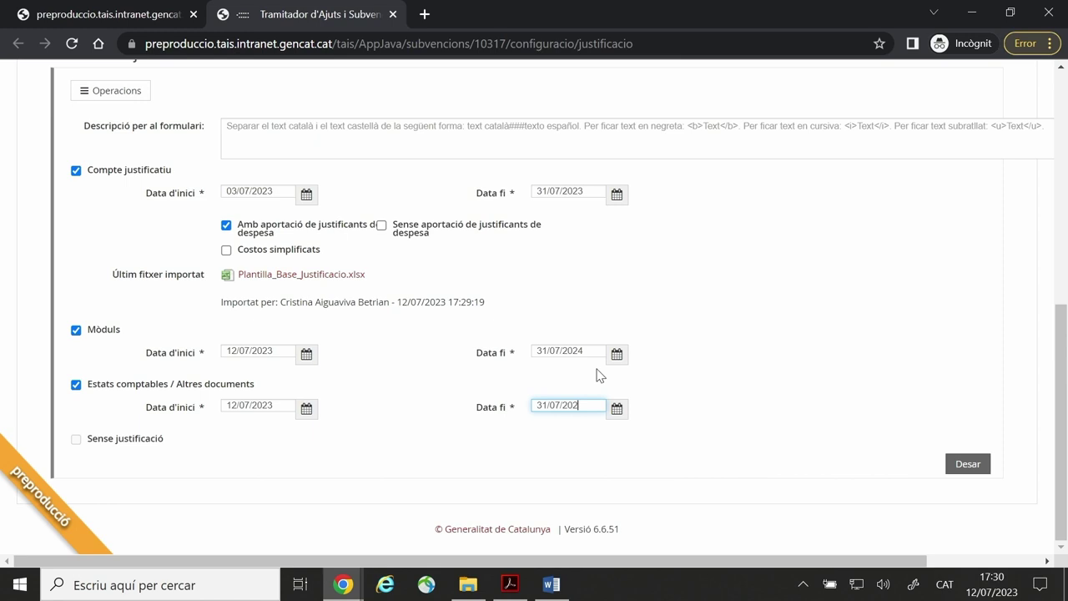
left_click(968, 466)
scroll(444, 380, "down", 2)
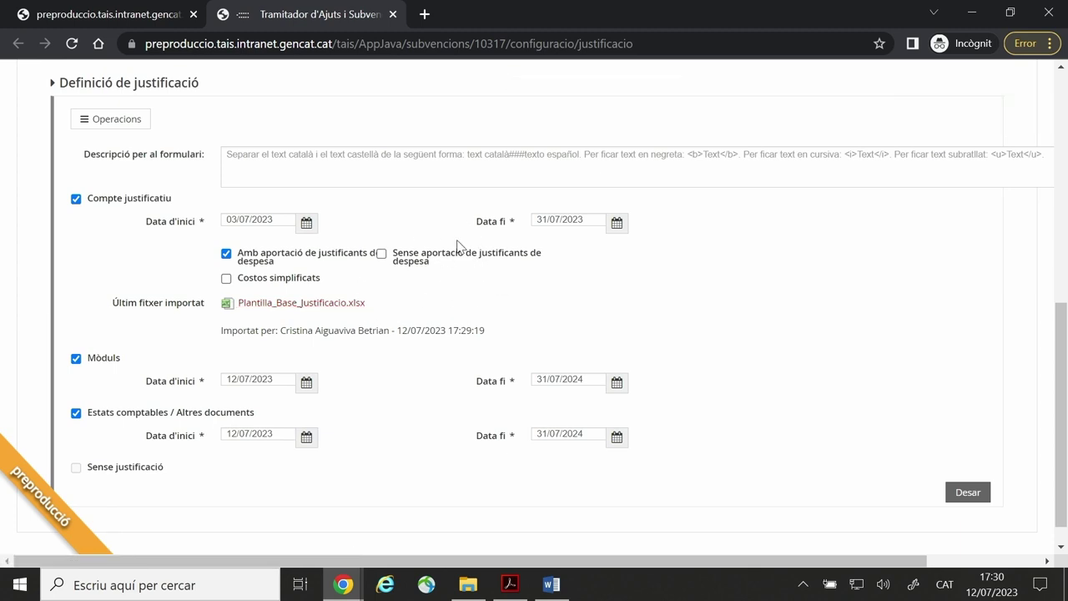
scroll(457, 246, "up", 10)
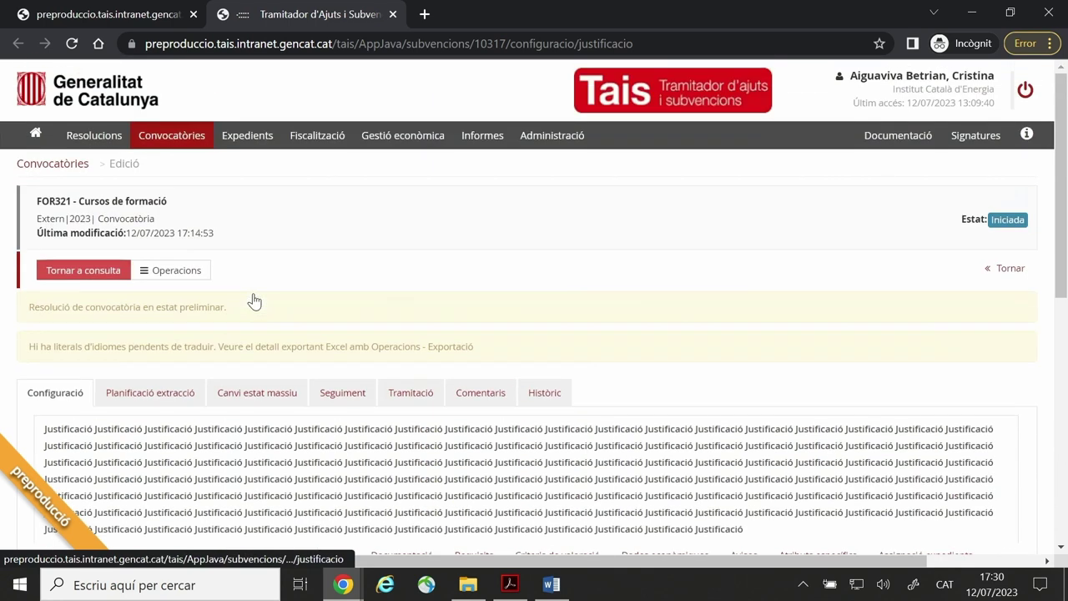
scroll(332, 221, "down", 6)
scroll(333, 226, "down", 1)
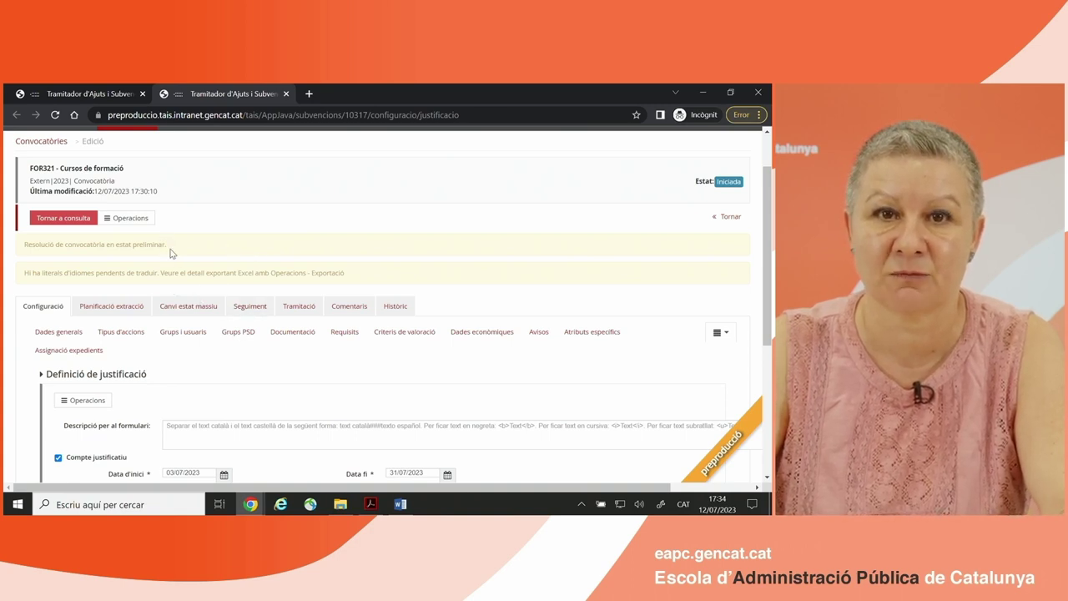
Switch to the FORTAIS call's Atorgament processing and export the valuation sheet for line L1.
left_click(73, 93)
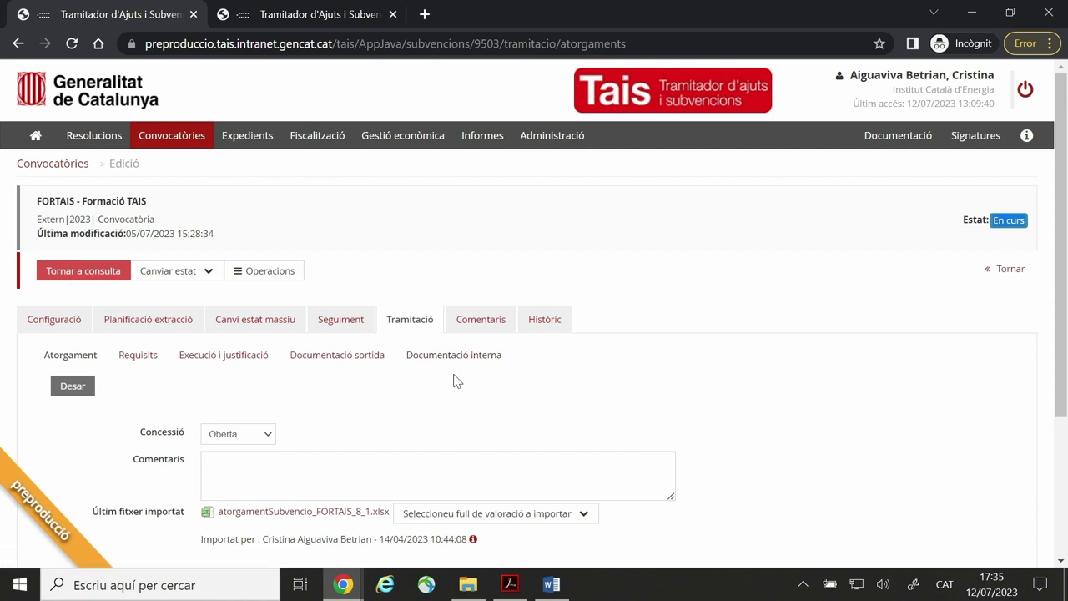
scroll(457, 381, "down", 1)
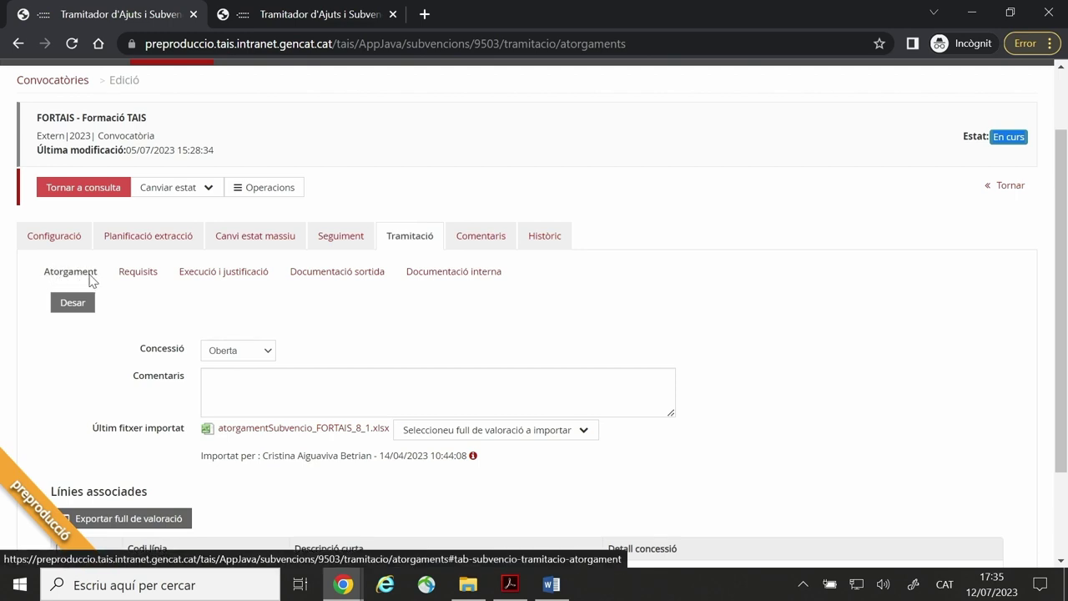
scroll(90, 280, "down", 1)
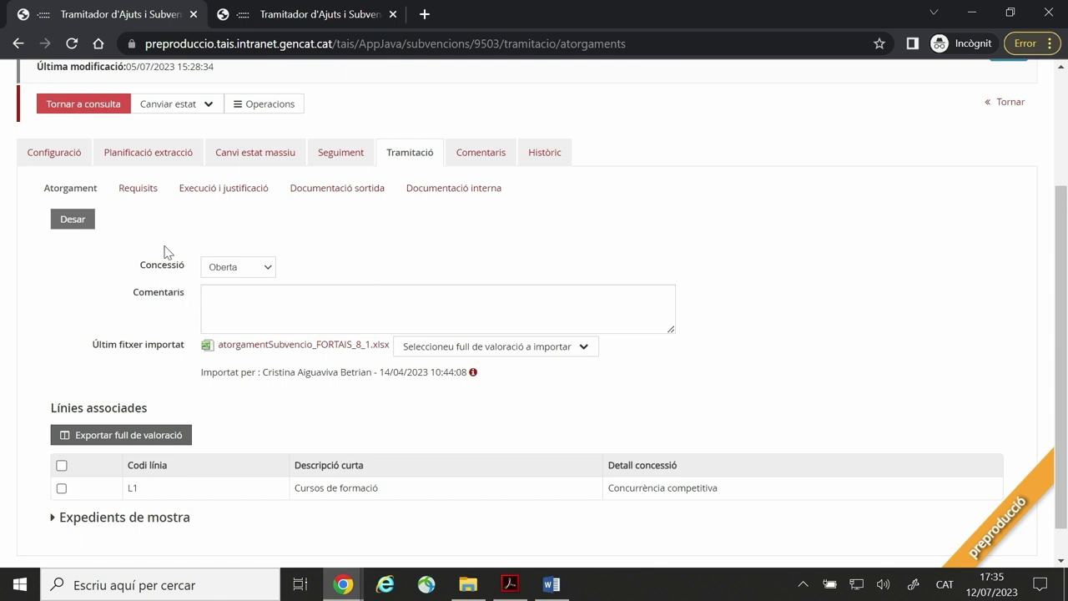
left_click(62, 490)
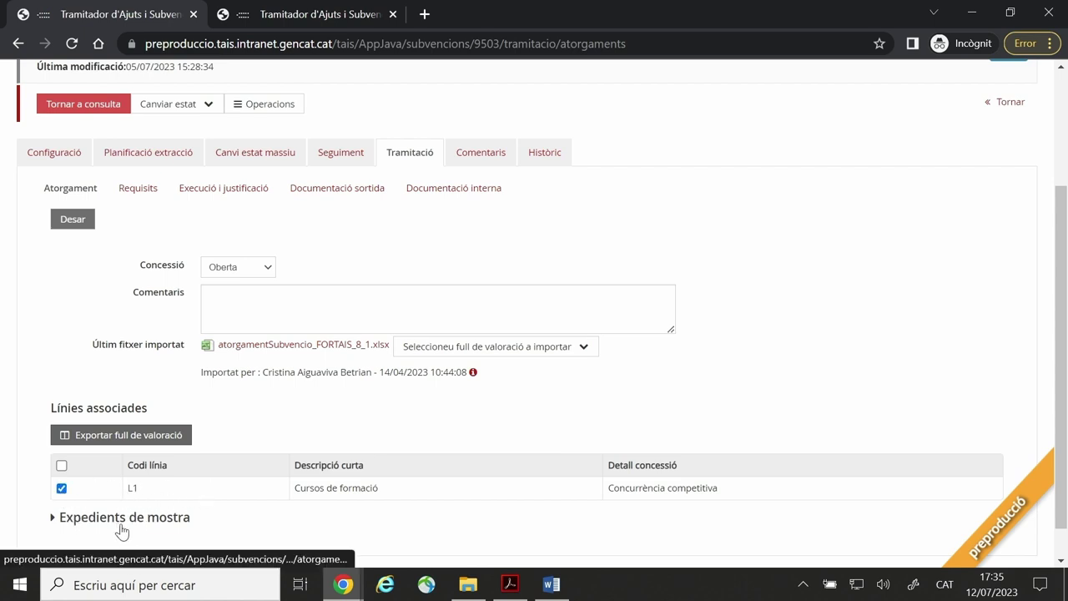
left_click(116, 441)
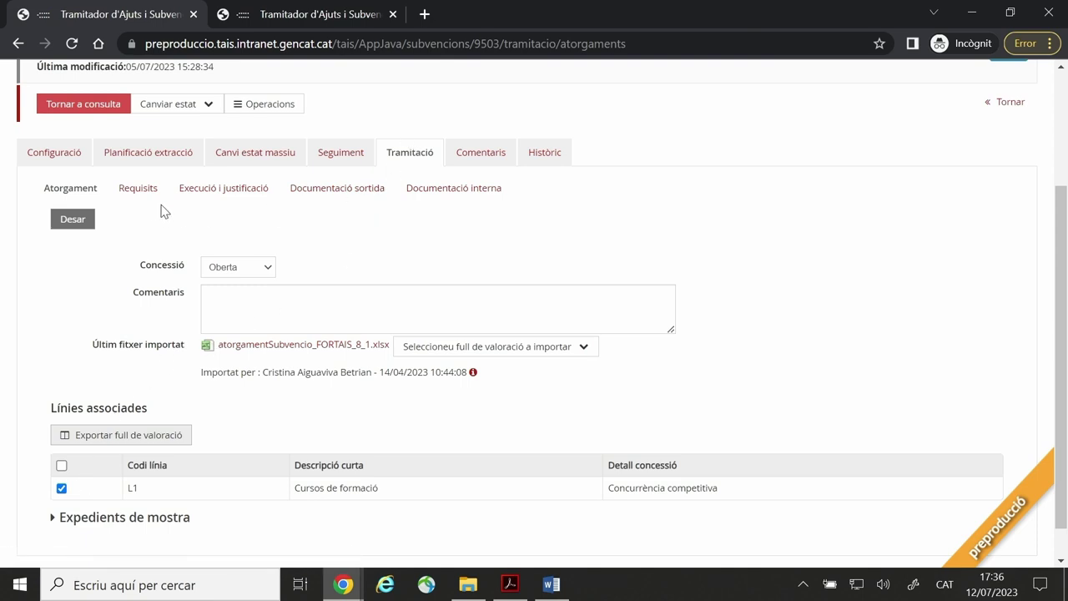
Go to the FORTAIS call's Requisits processing and select line L1 among the associated lines.
left_click(137, 190)
scroll(137, 218, "down", 2)
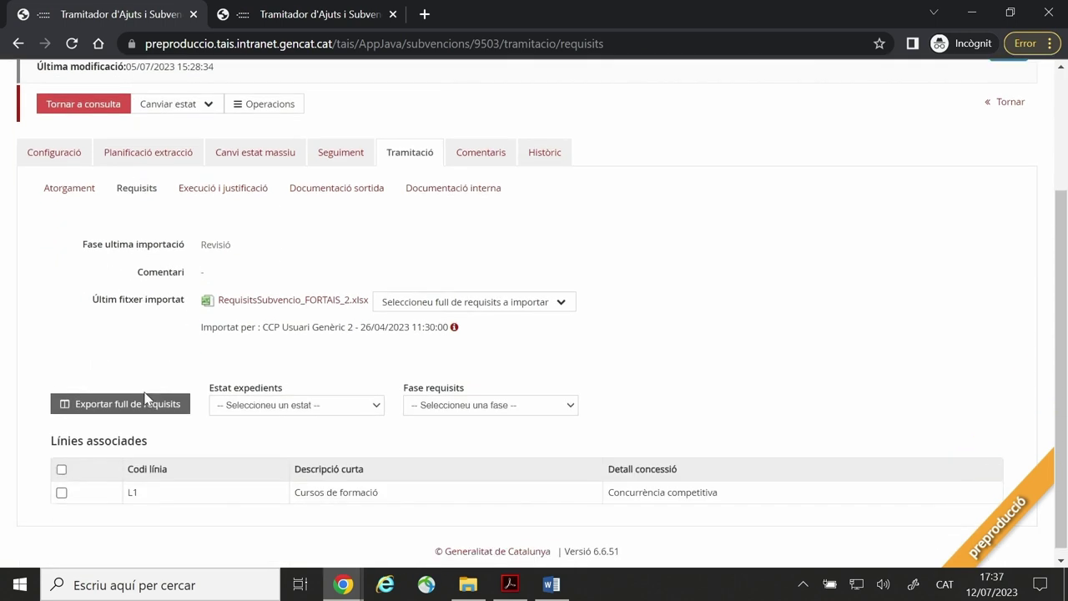
left_click(61, 493)
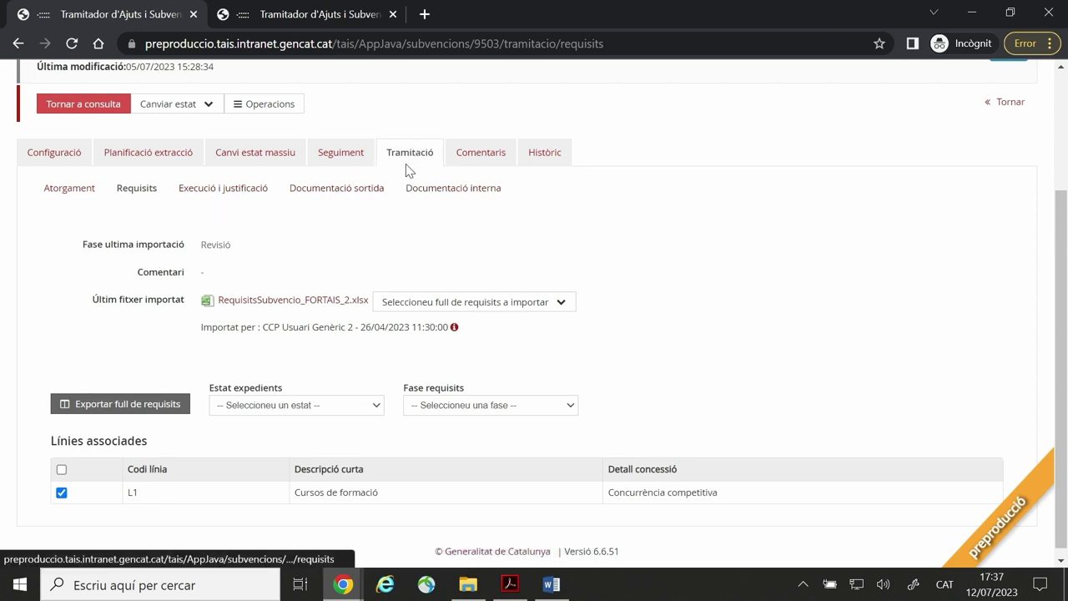
Examine the call's Execució i justificació processing and the incoming documentation defined in its configuration.
left_click(228, 196)
scroll(242, 283, "down", 1)
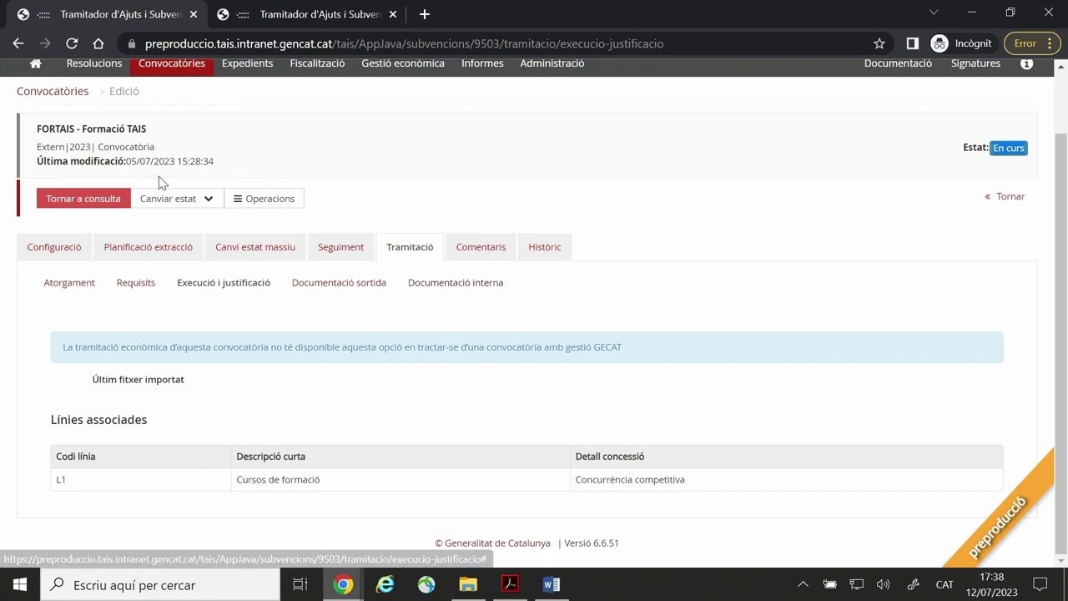
left_click(63, 245)
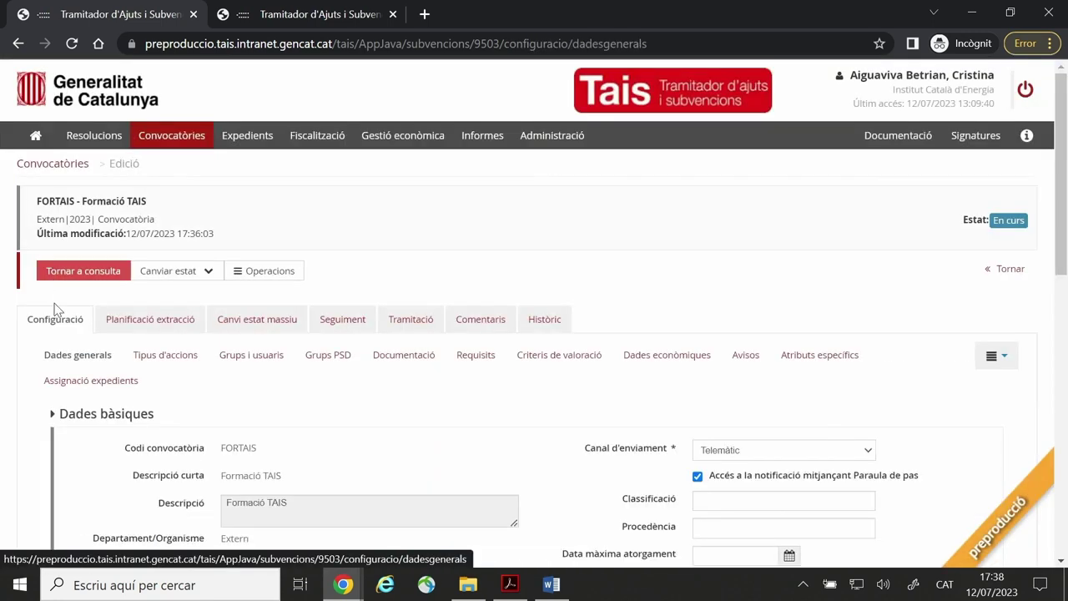
left_click(406, 359)
scroll(334, 317, "down", 2)
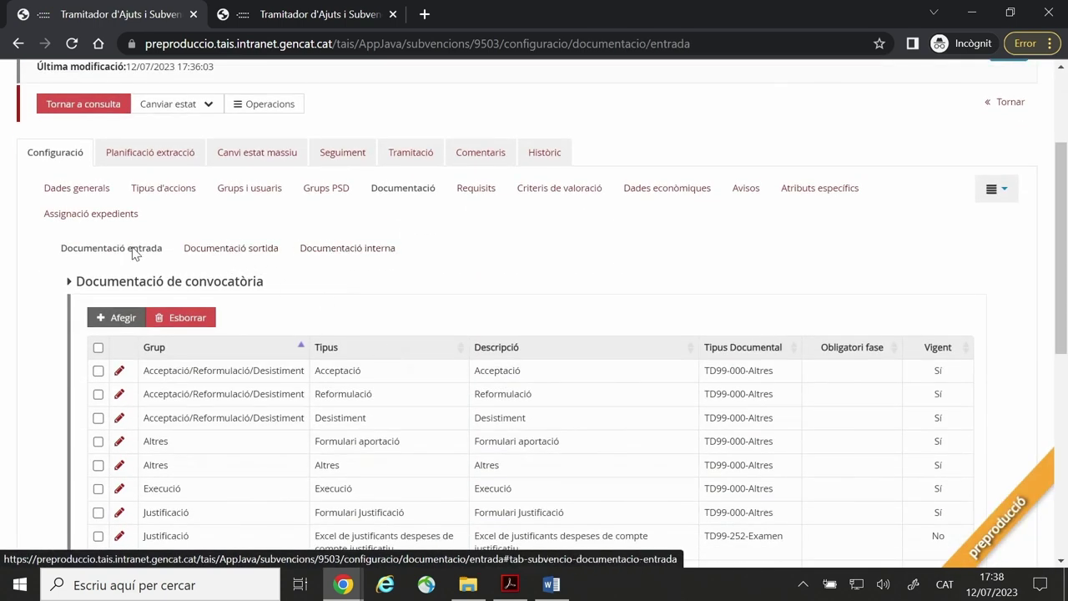
Start a new outgoing document in the call's Tramitació with both group and type set to Requeriments.
left_click(408, 157)
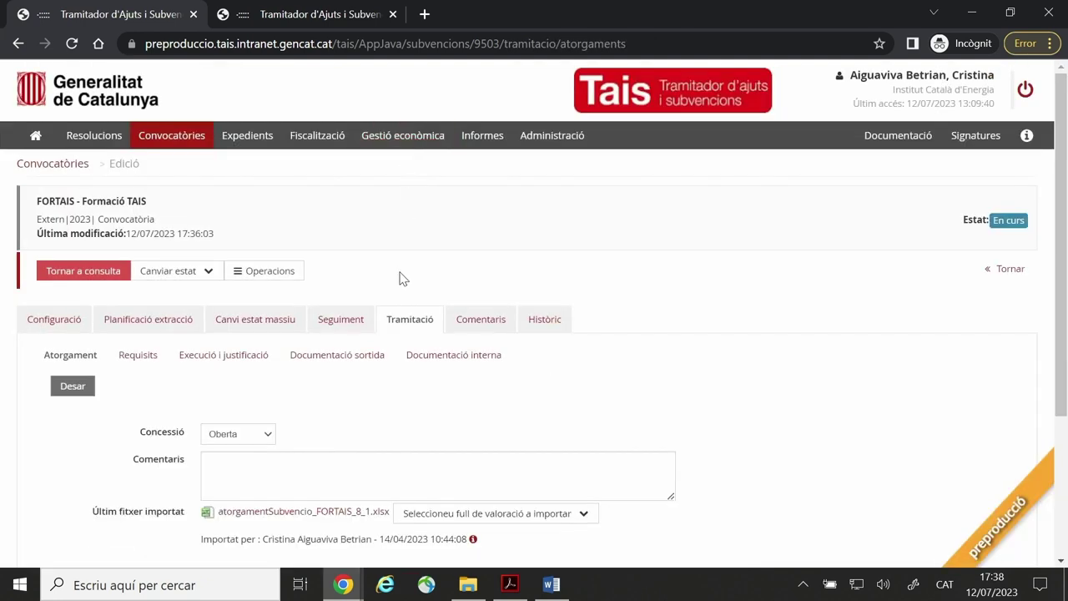
left_click(290, 360)
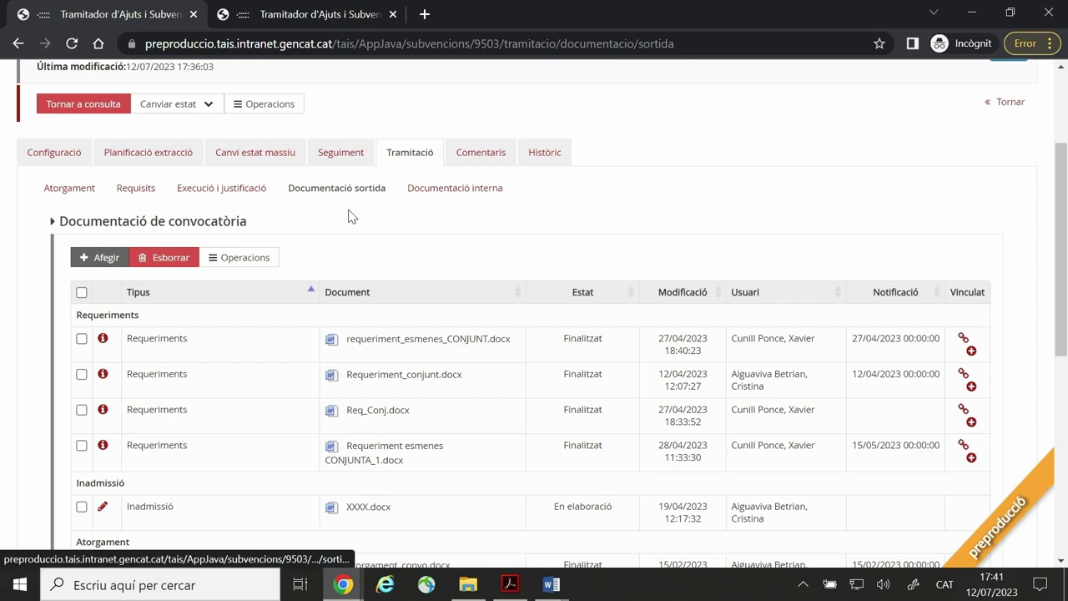
scroll(351, 211, "down", 1)
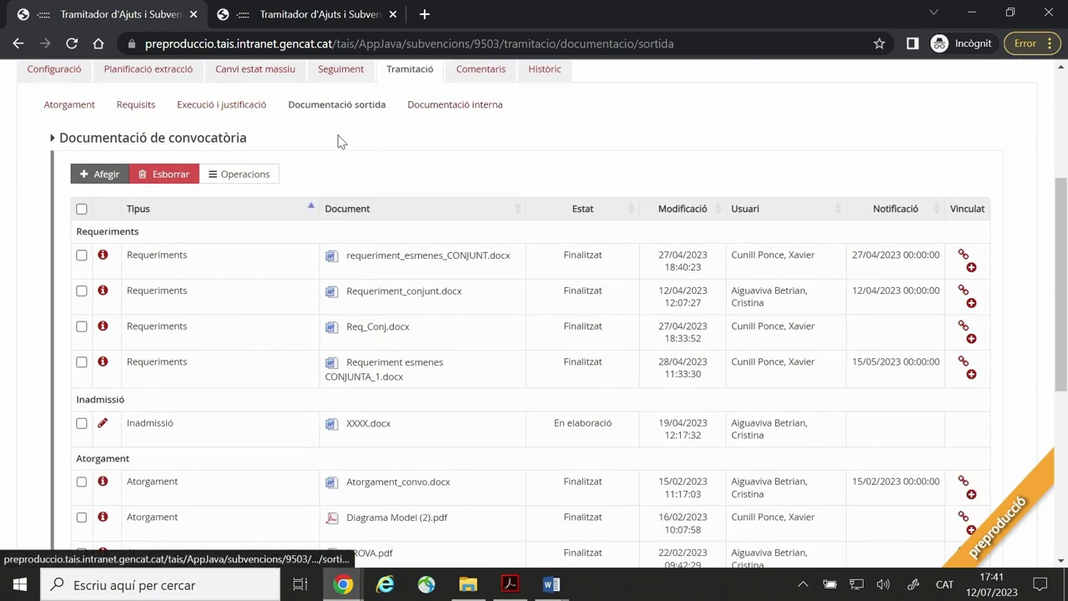
scroll(347, 162, "up", 1)
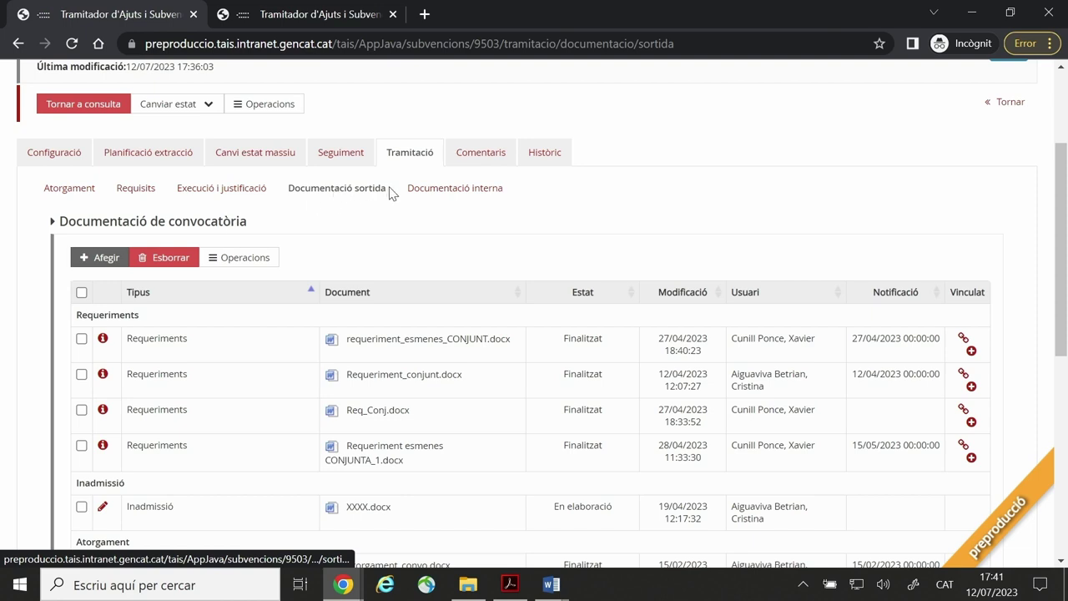
left_click(101, 260)
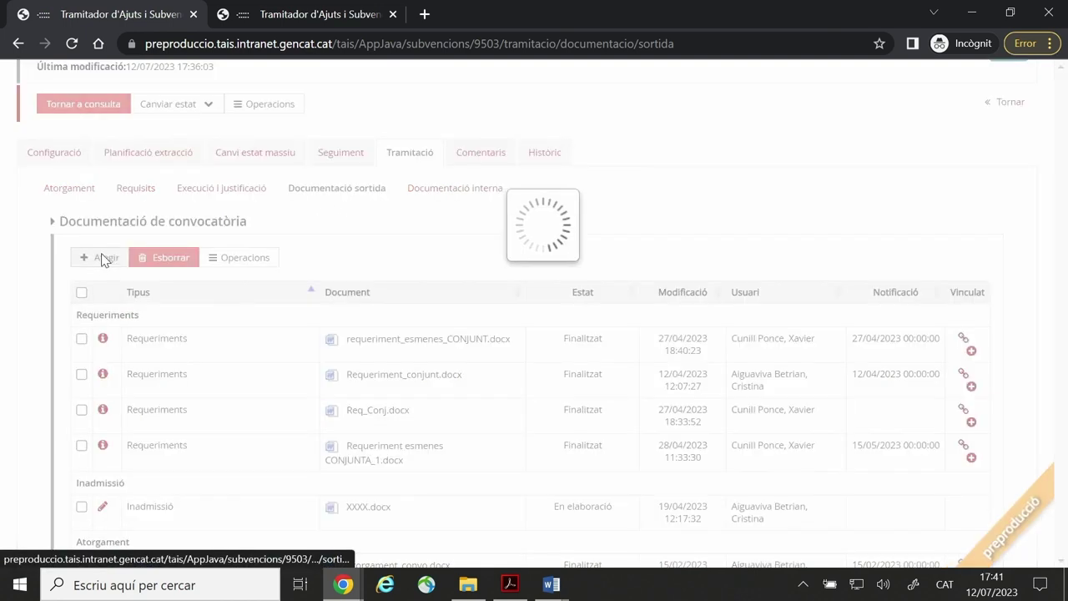
left_click(409, 170)
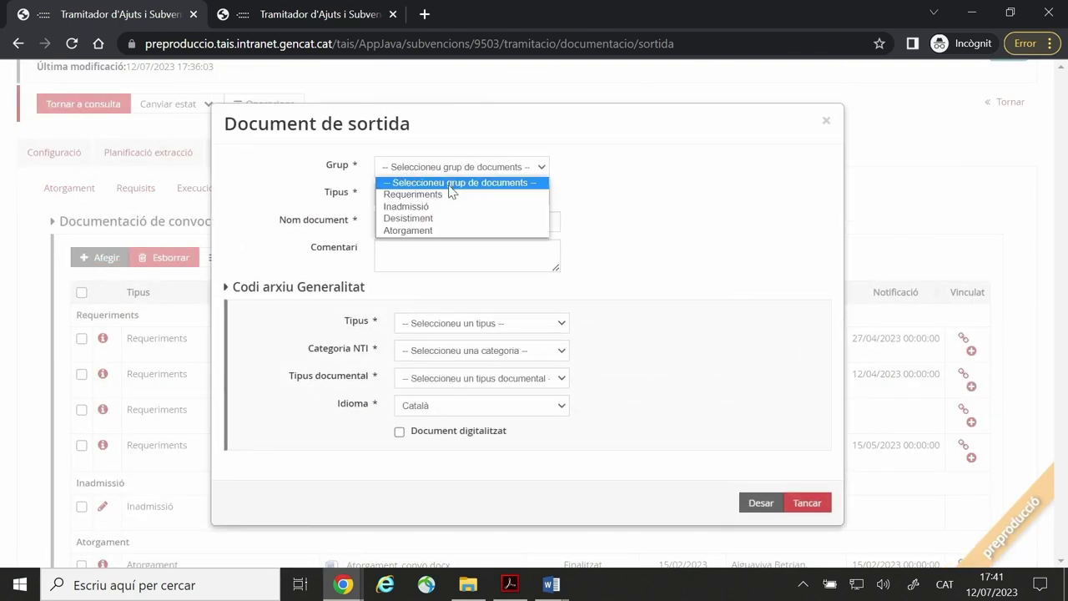
left_click(398, 197)
left_click(405, 201)
left_click(416, 224)
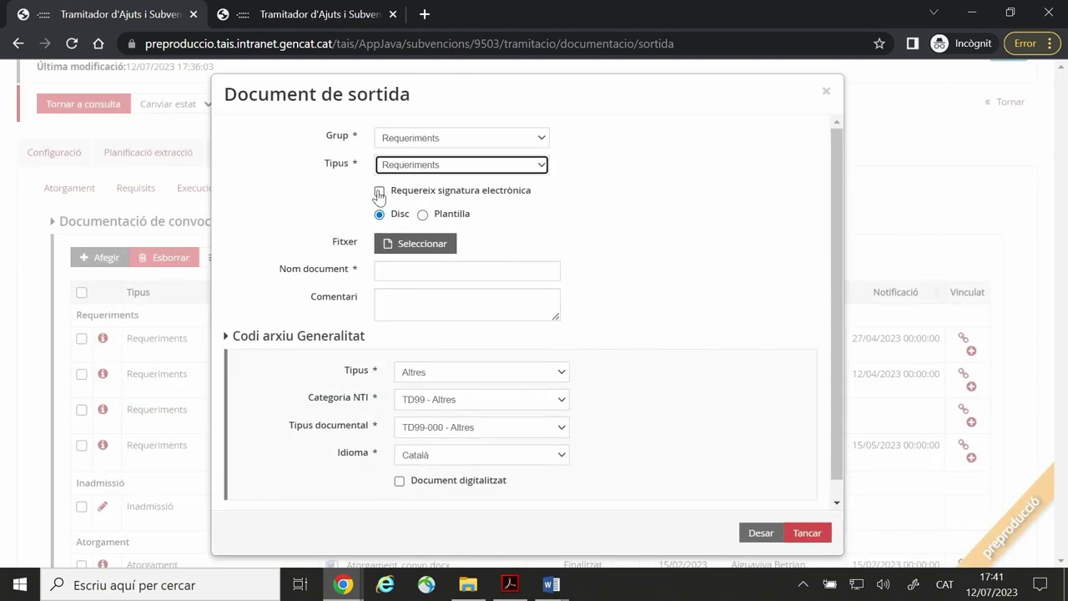
Require an electronic signature for the outgoing document and assign Gestors as the signing user group.
left_click(379, 191)
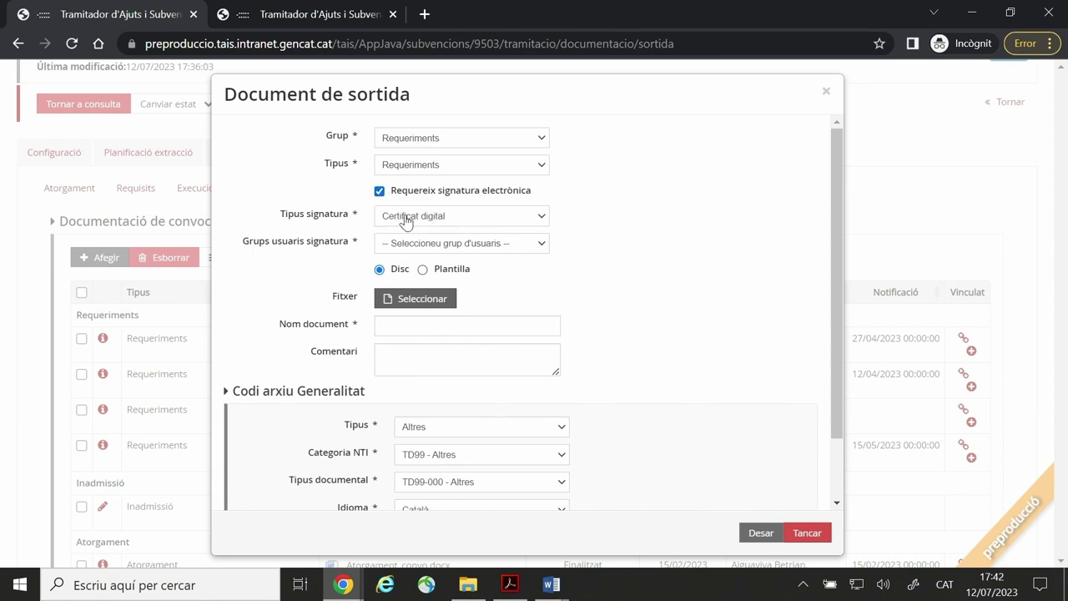
left_click(531, 245)
left_click(511, 307)
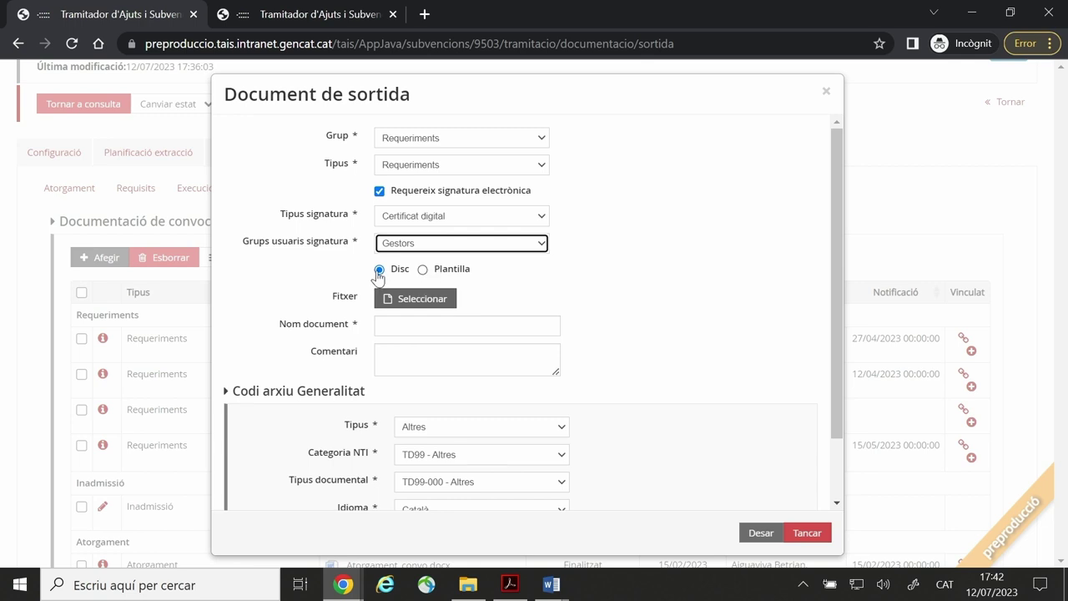
Base the outgoing document on a template, name it Requeriment_esmenes_SOLC, and save it.
left_click(451, 271)
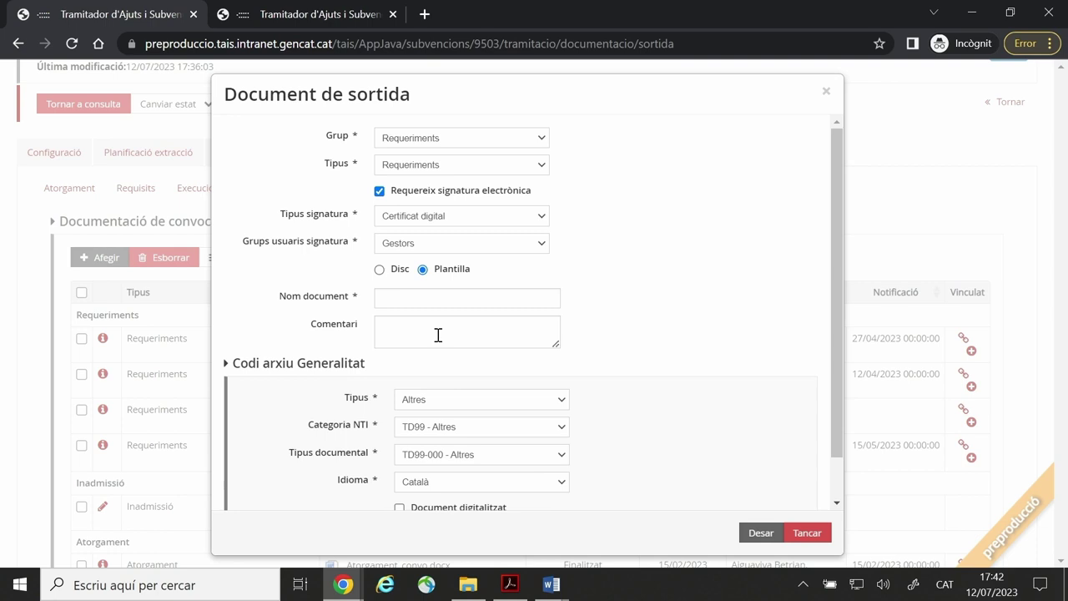
left_click(419, 296)
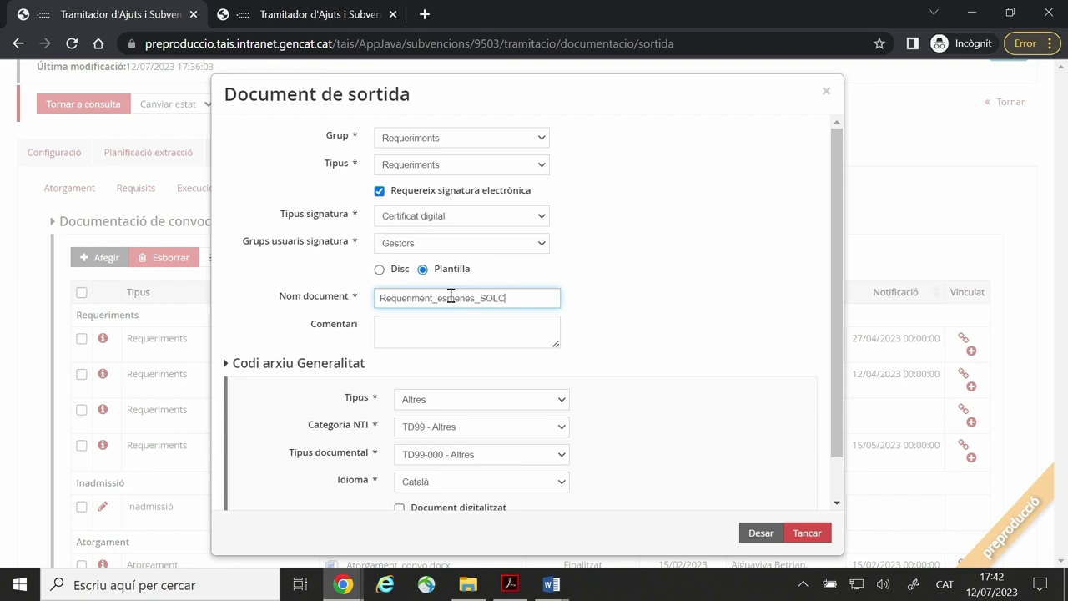
left_click(763, 532)
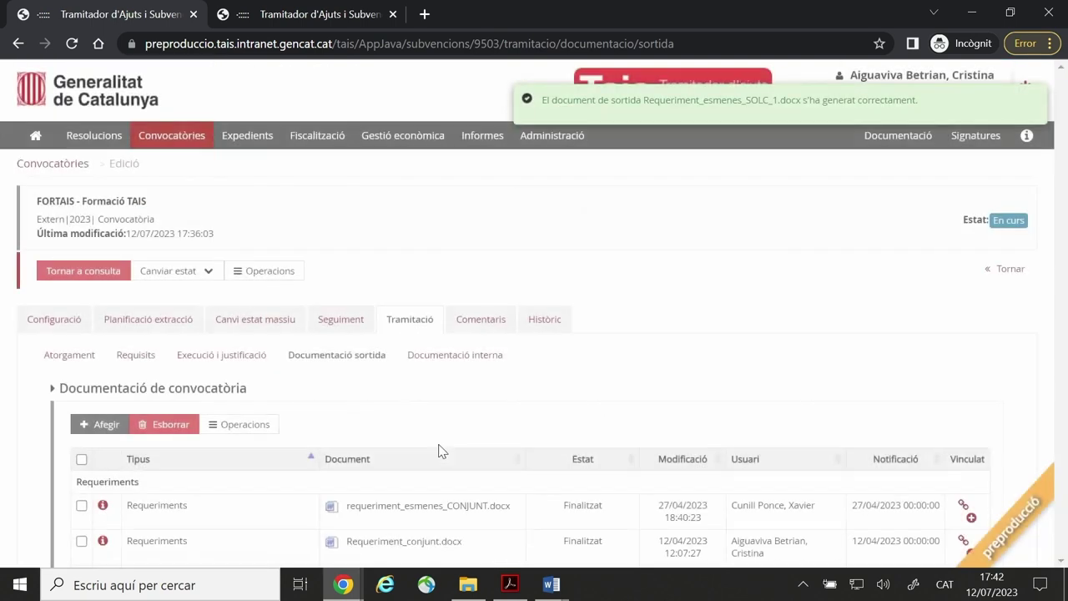
Review the details and file of Requeriment_esmenes_SOLC_1.docx, and close them without changes.
scroll(423, 427, "down", 4)
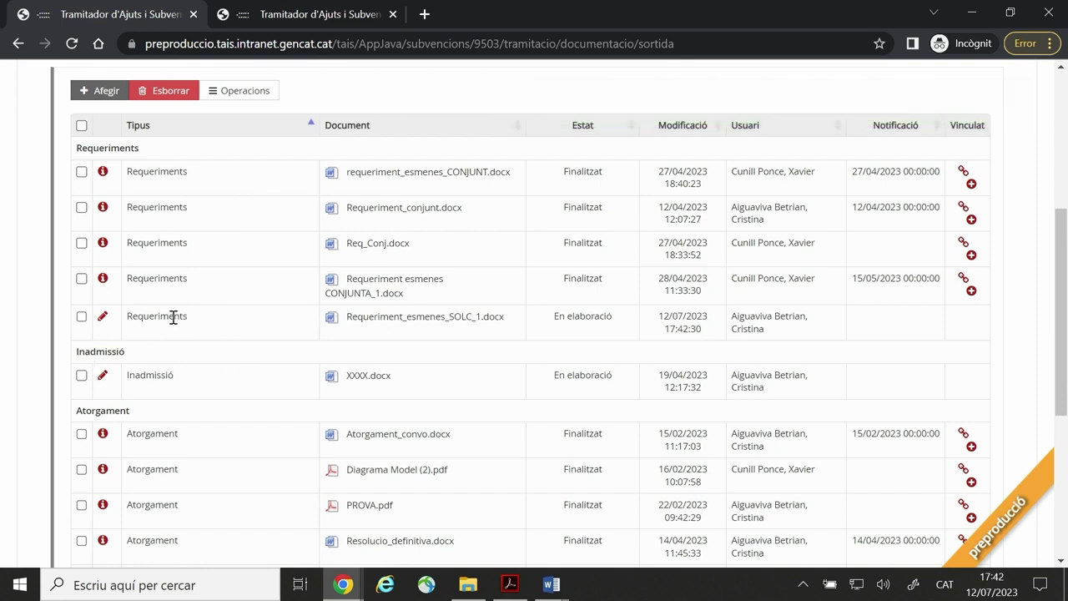
left_click(101, 318)
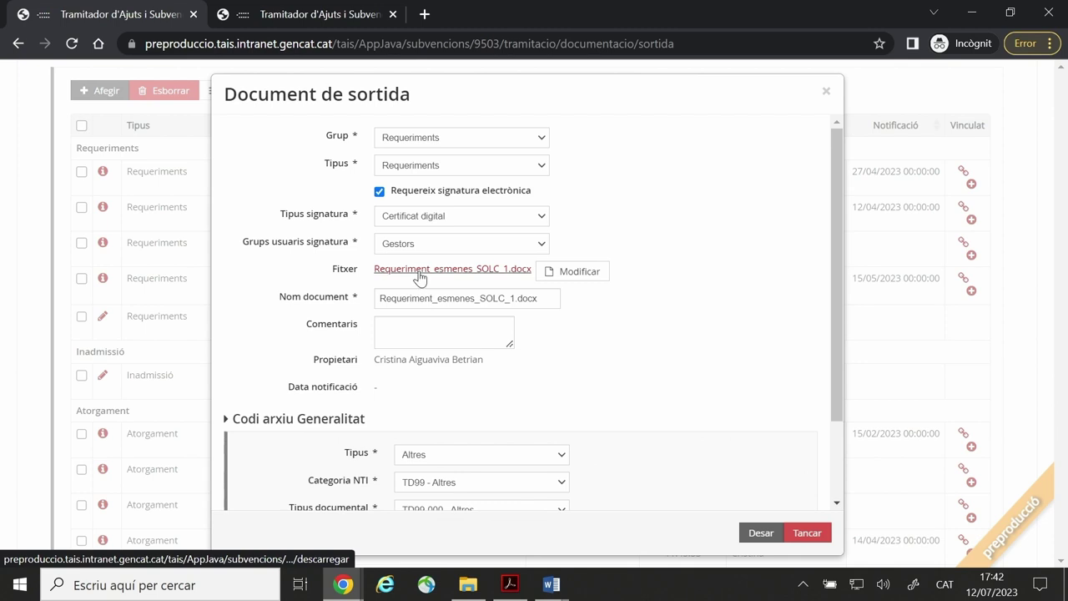
left_click(806, 533)
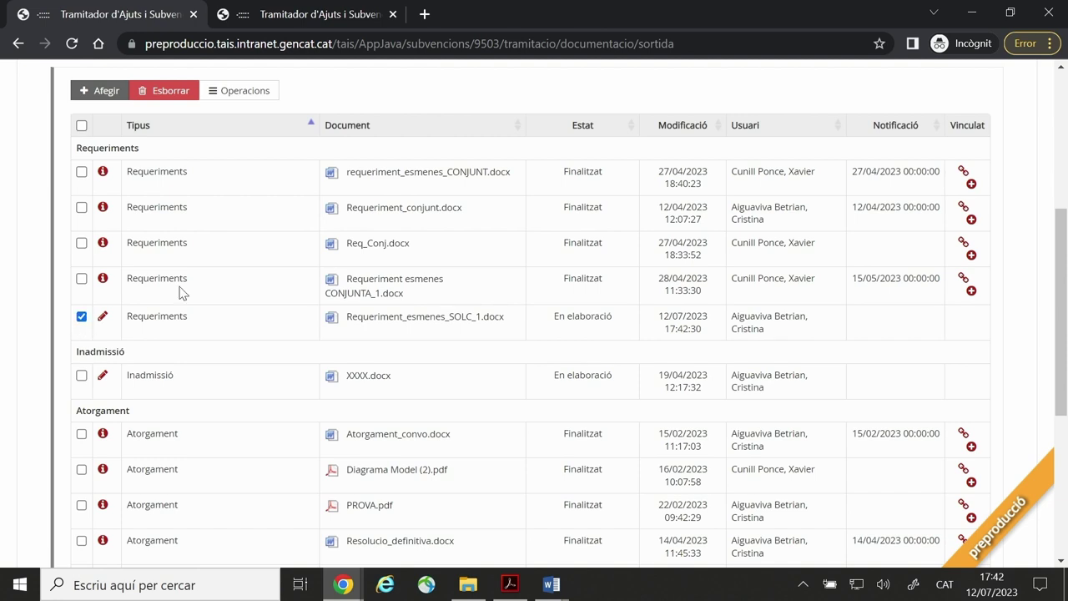
Change the state of Requeriment_esmenes_SOLC_1.docx with Passar a signatura, assigning CCP Usuari Genèric 1 as signer, and check its state in the list.
left_click(226, 91)
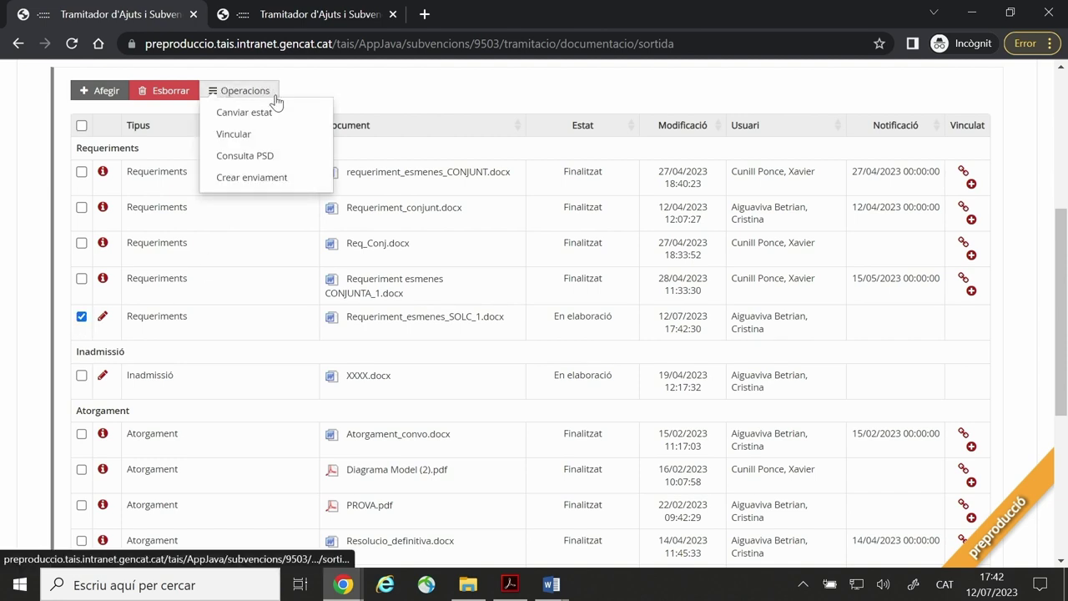
left_click(277, 112)
left_click(570, 316)
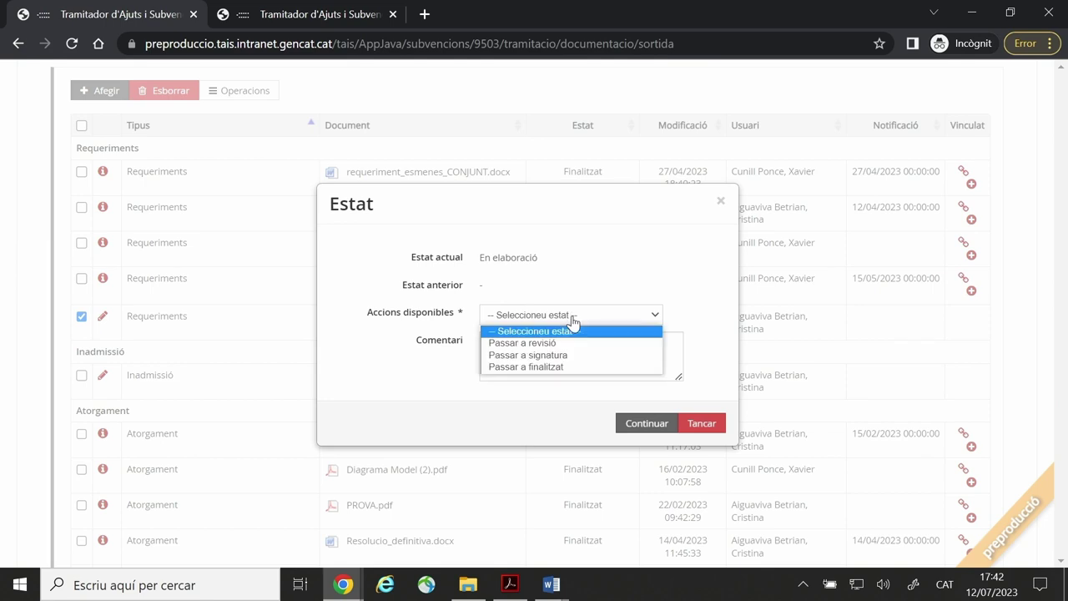
left_click(604, 358)
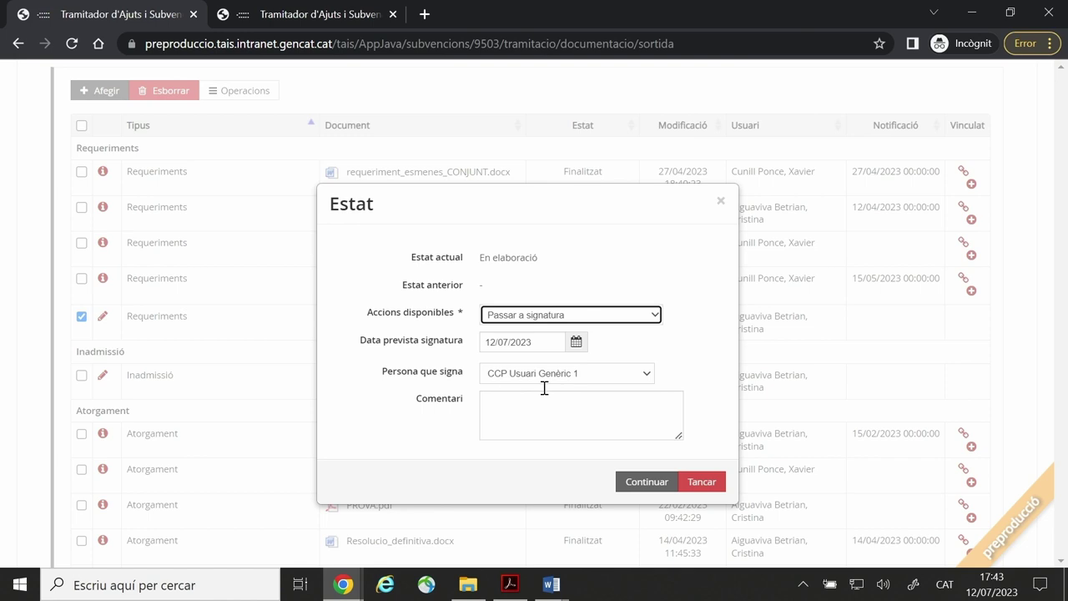
left_click(519, 376)
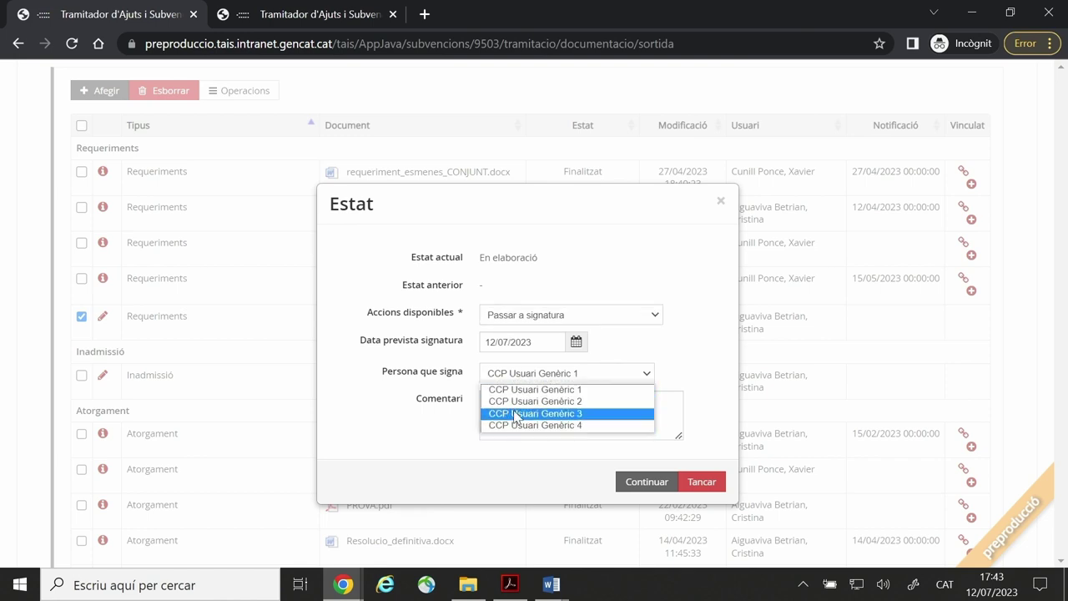
left_click(515, 389)
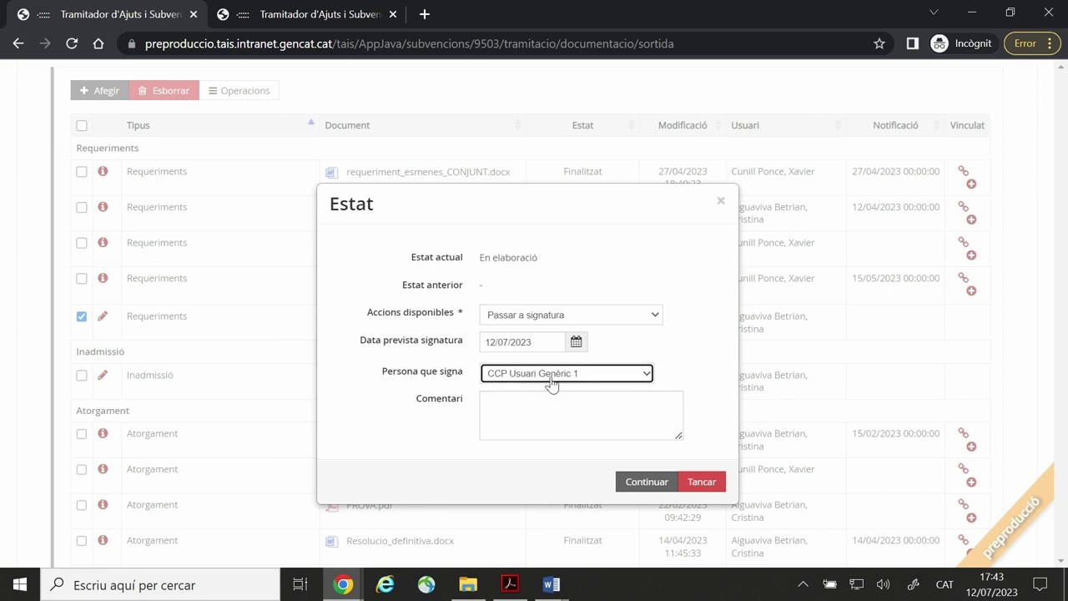
left_click(646, 483)
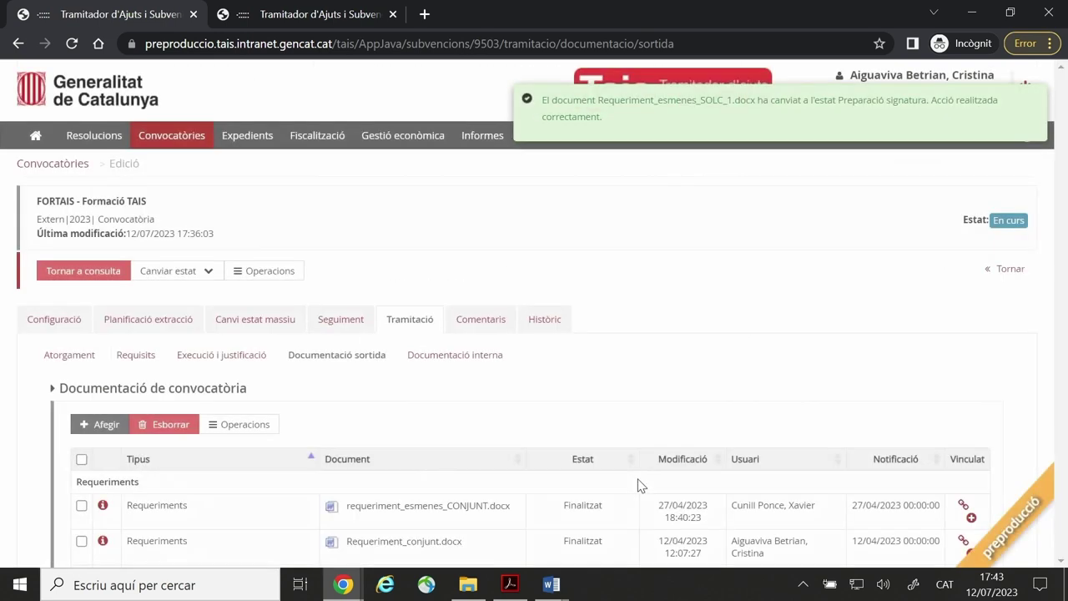
scroll(484, 423, "down", 1)
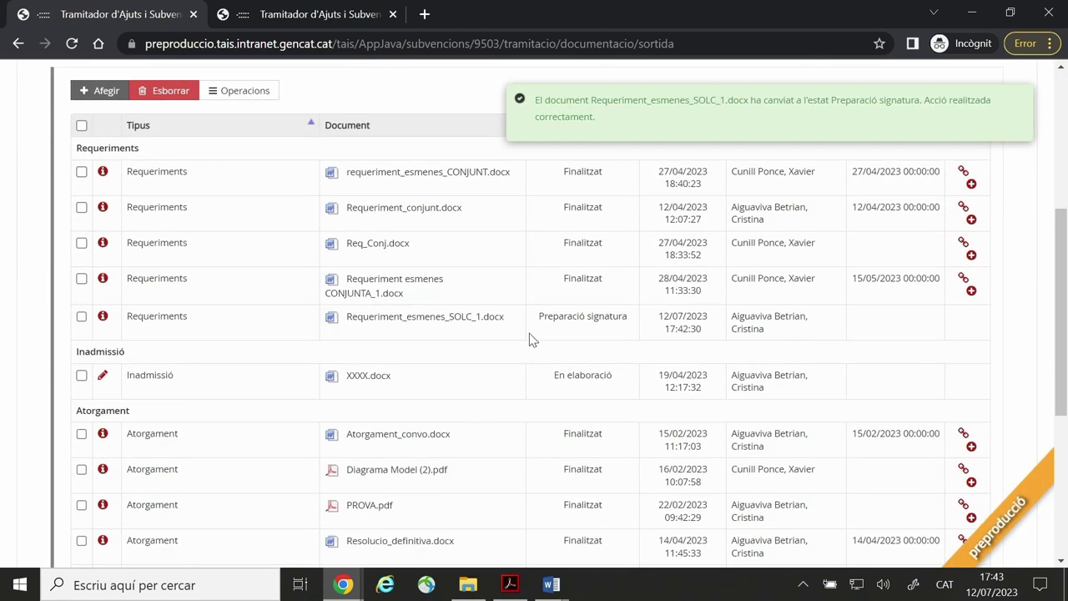
left_click_drag(537, 327, 632, 339)
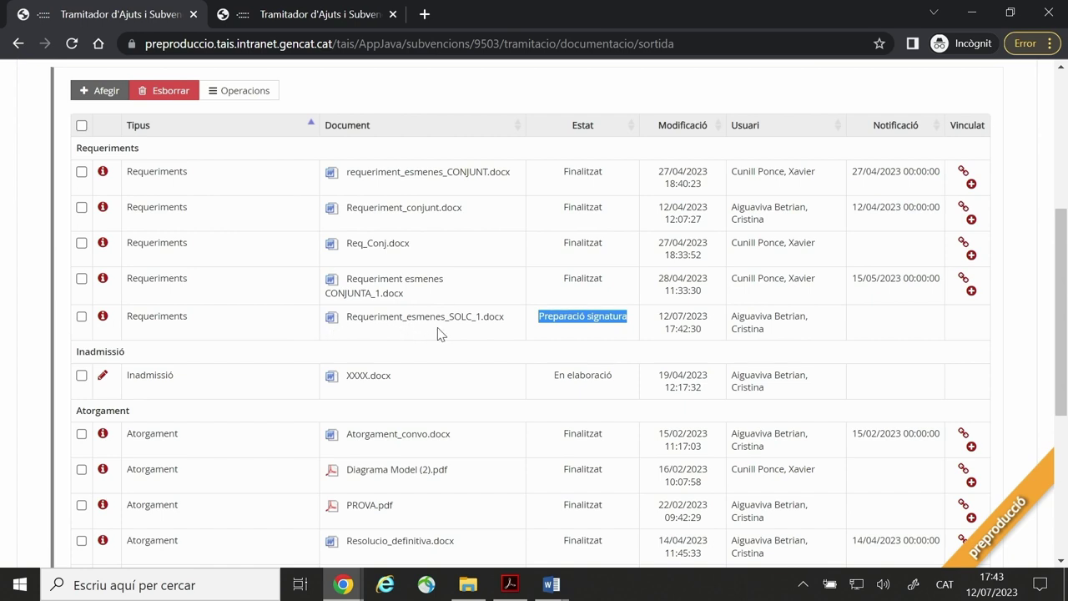
scroll(441, 333, "up", 2)
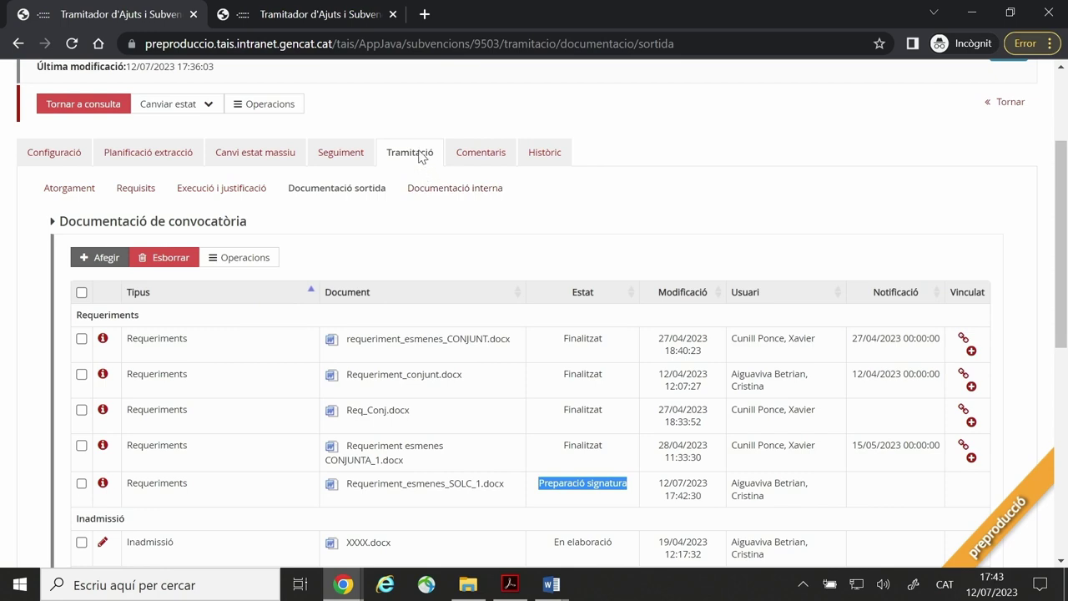
Review the FORTAIS call's internal documentation, examining the document lists under Requisits and Atorgament.
left_click(435, 192)
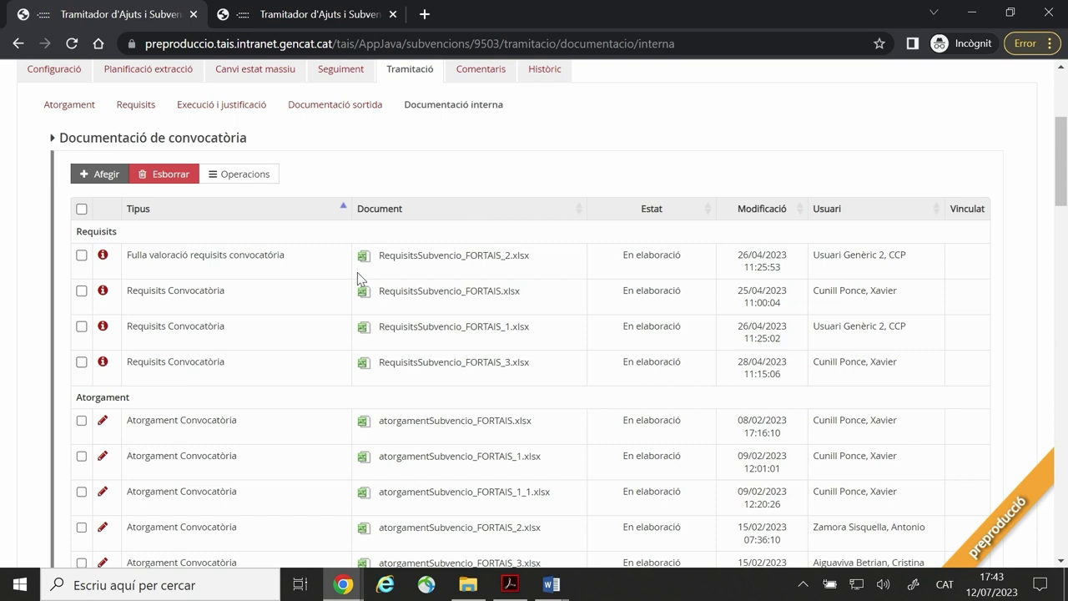
scroll(377, 316, "up", 1)
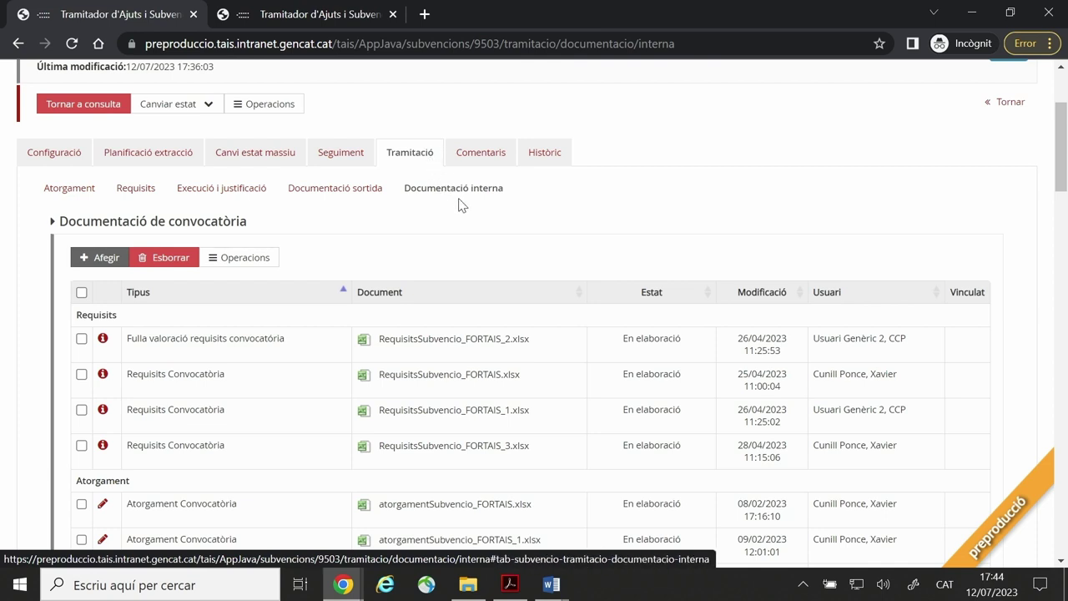
scroll(474, 316, "down", 2)
scroll(474, 316, "down", 5)
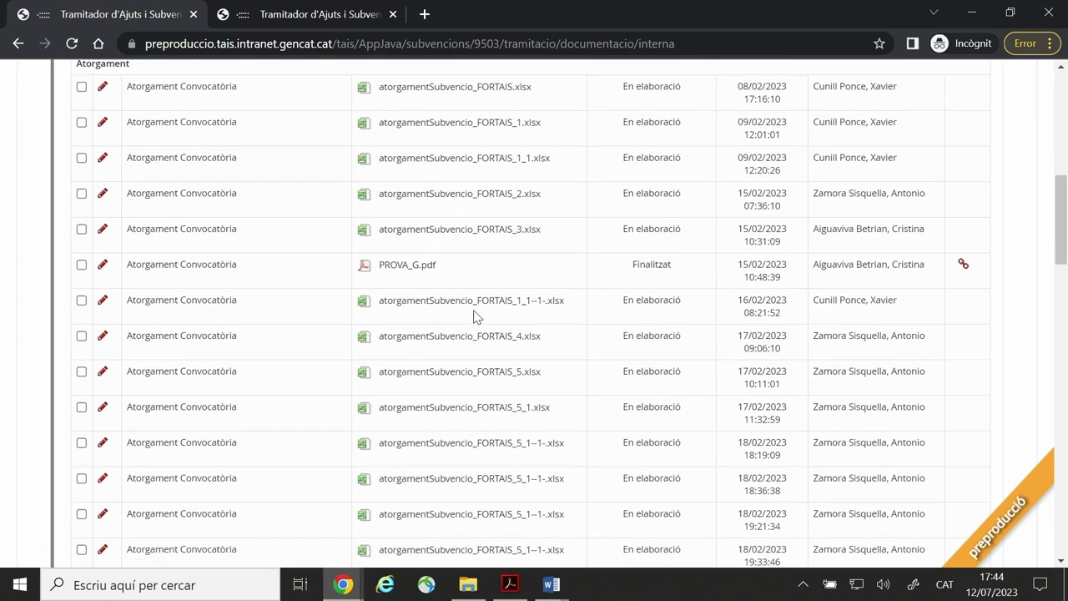
scroll(470, 519, "down", 3)
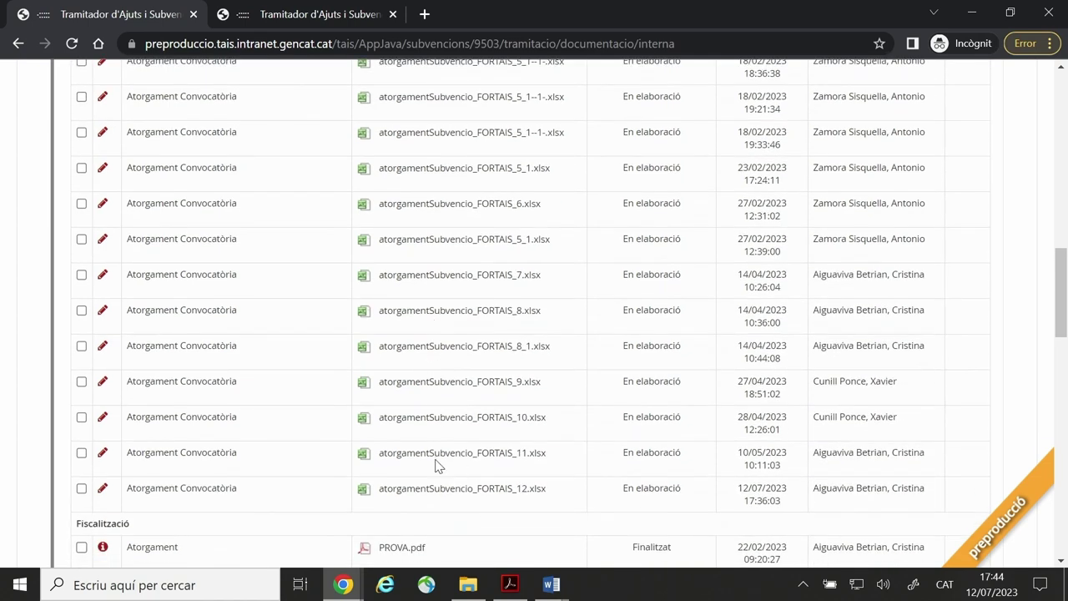
scroll(435, 466, "up", 15)
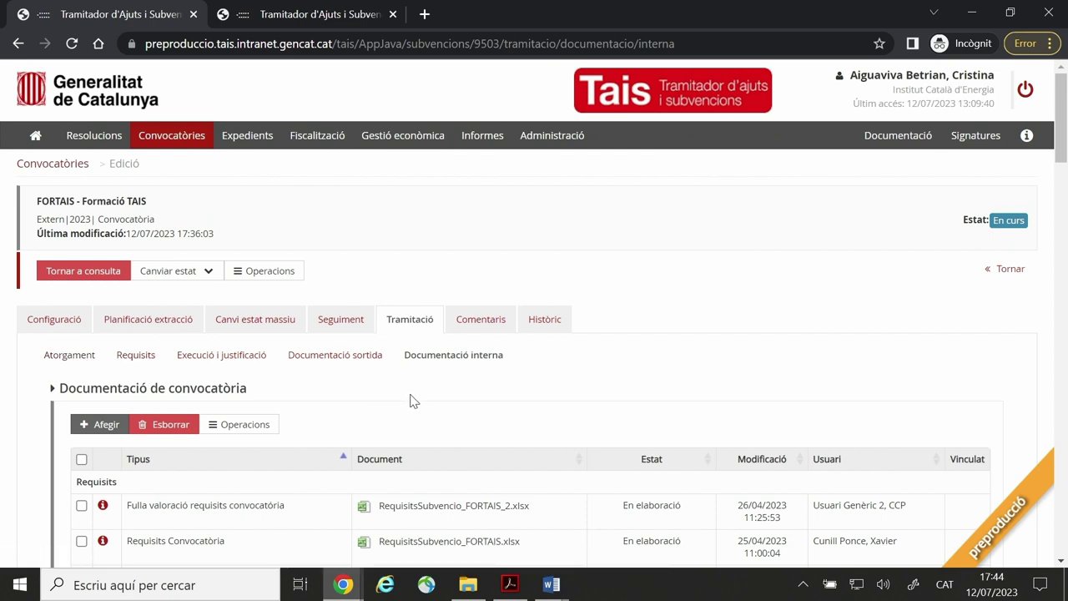
scroll(410, 401, "down", 1)
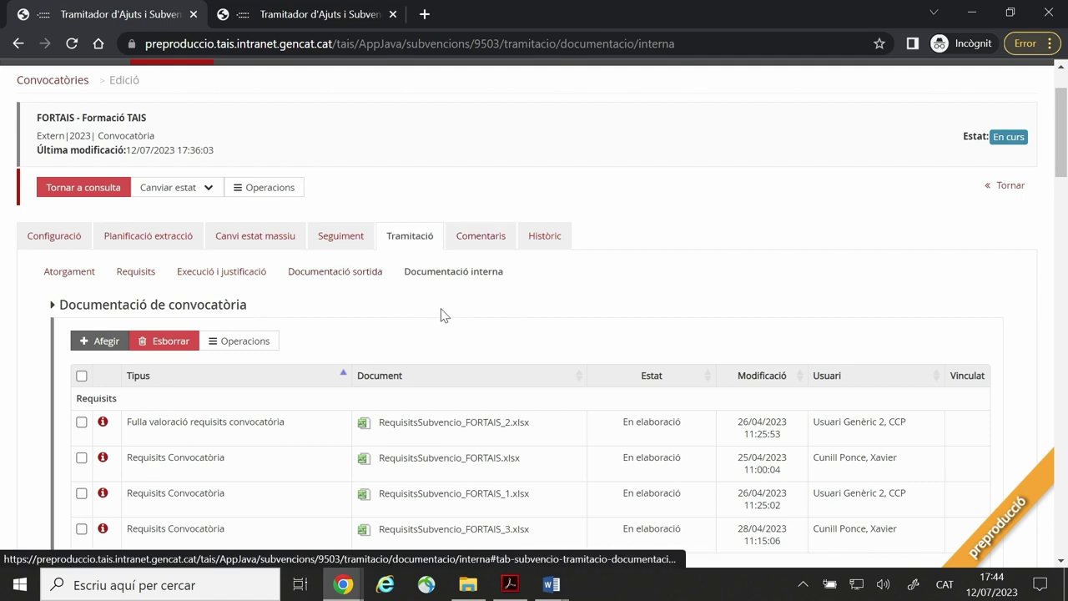
scroll(493, 349, "down", 7)
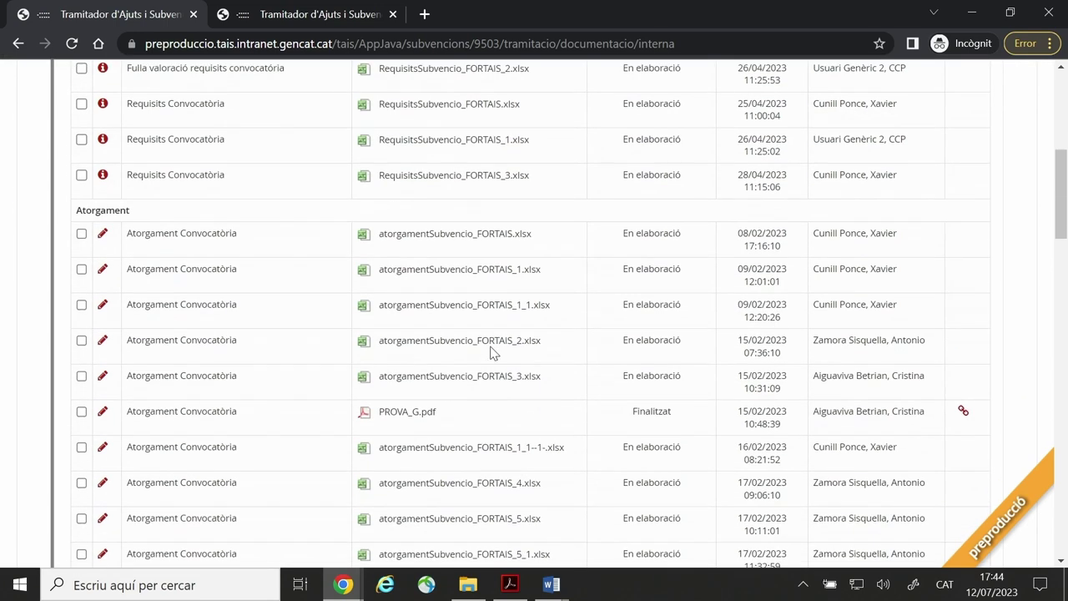
scroll(471, 422, "up", 10)
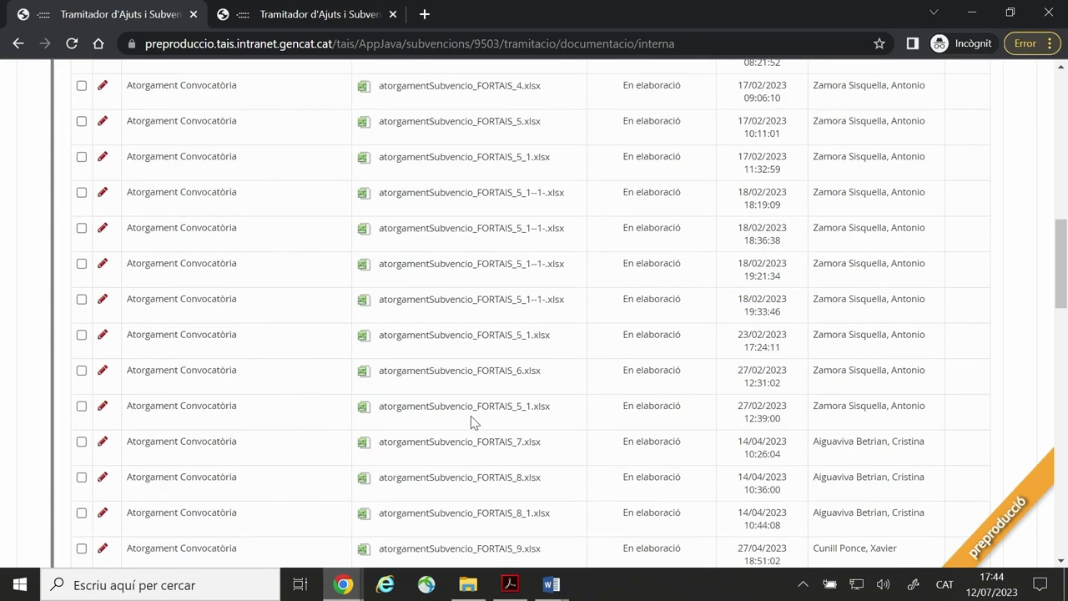